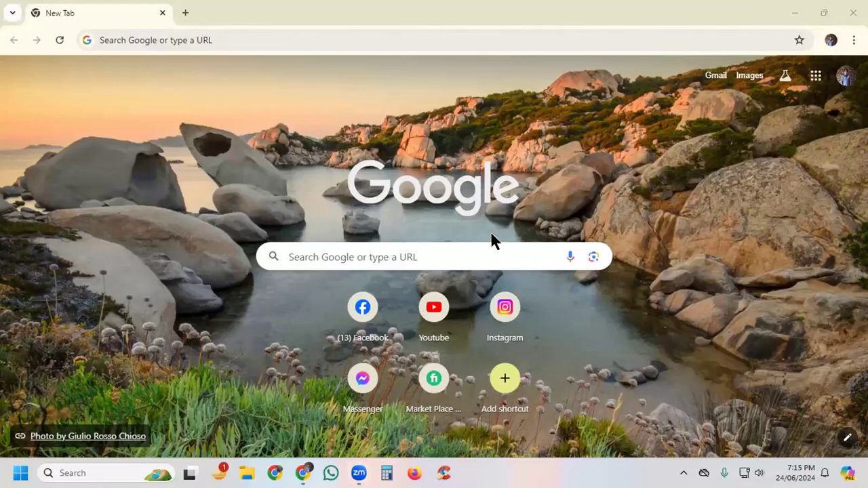
Step: Open the Fiverr marketplace from the new tab page and view the account's own profile page
{"action": "left_click", "coordinate": [425, 366]}
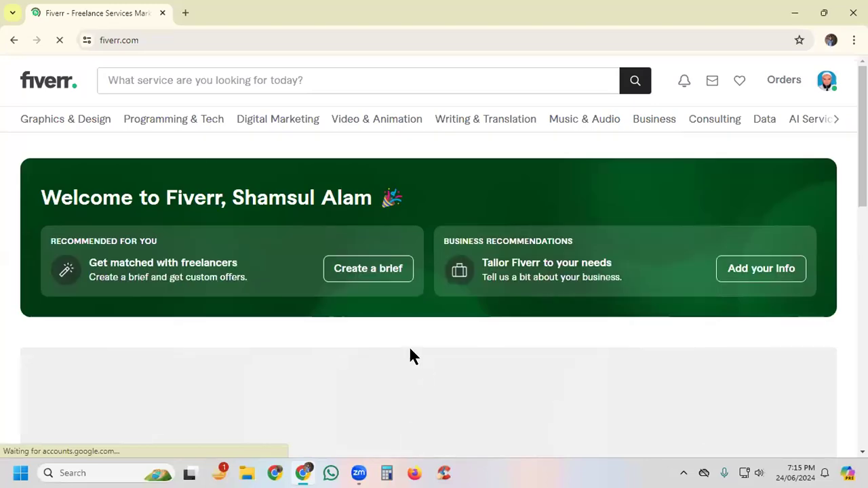
{"action": "left_click", "coordinate": [824, 83]}
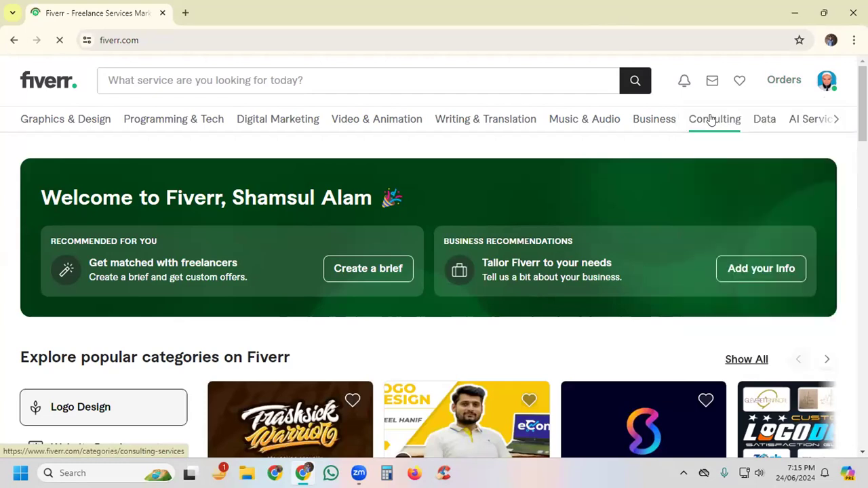
{"action": "mouse_move", "coordinate": [711, 119]}
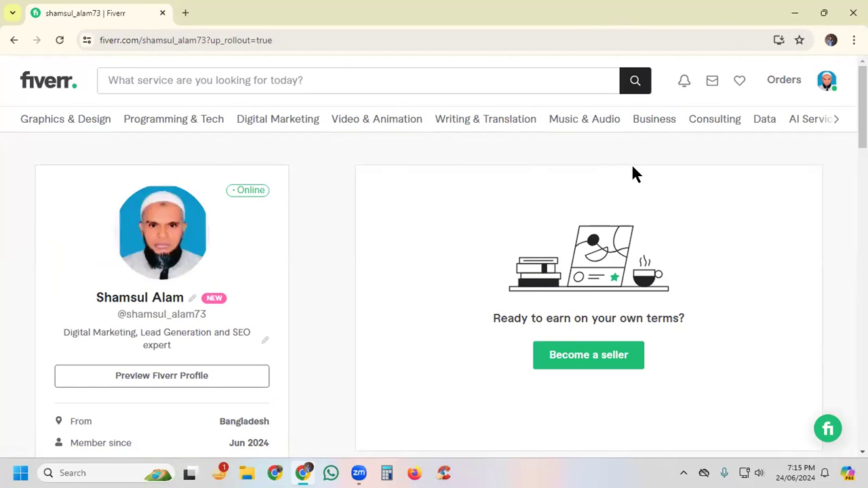
{"action": "scroll", "coordinate": [635, 174], "scroll_direction": "down", "scroll_amount": 1}
{"action": "scroll", "coordinate": [655, 174], "scroll_direction": "up", "scroll_amount": 1}
Step: Return to the Fiverr homepage by shortening the page address to fiverr.com
{"action": "left_click", "coordinate": [826, 82]}
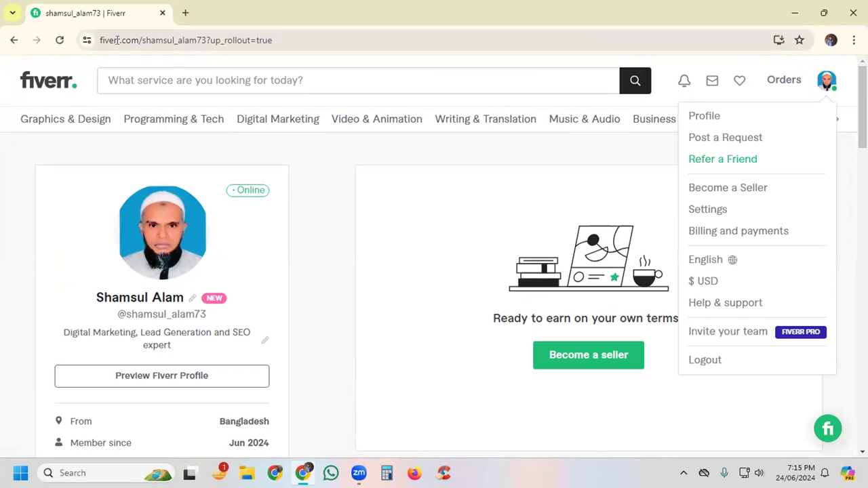
{"action": "left_click_drag", "start_coordinate": [139, 40], "coordinate": [411, 40]}
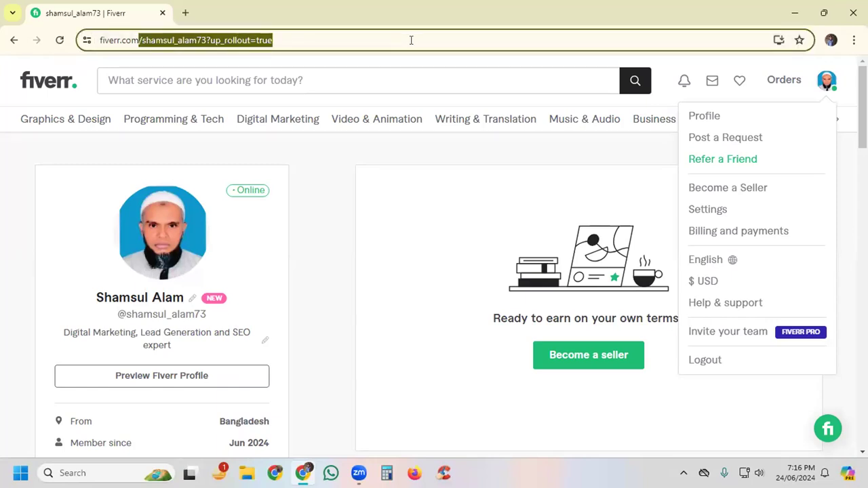
{"action": "key", "text": "BackSpace"}
{"action": "key", "text": "Return"}
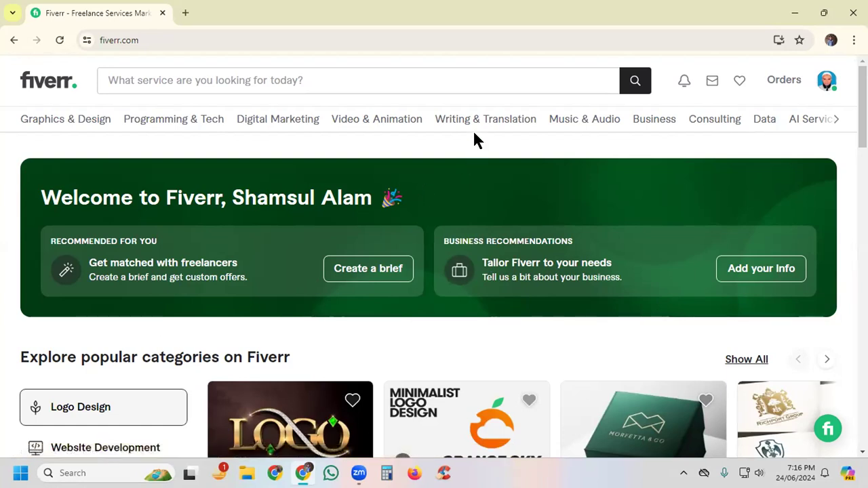
Step: Search the Fiverr services for "lead generation"
{"action": "left_click", "coordinate": [285, 80]}
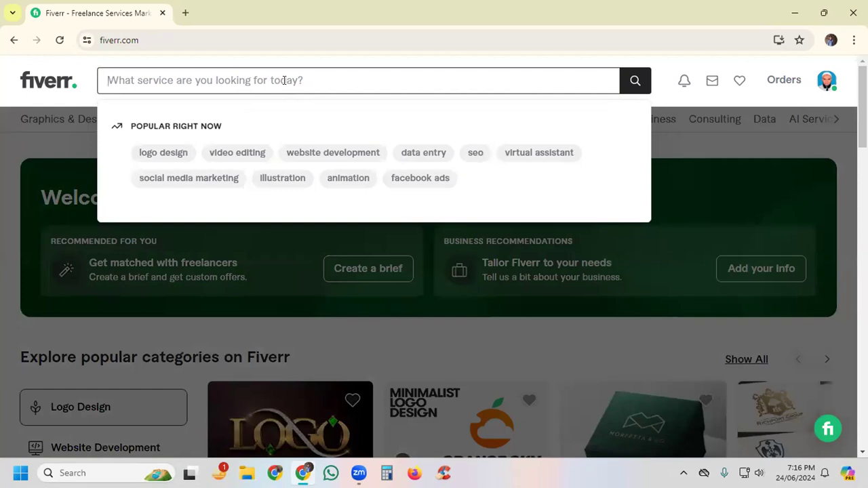
{"action": "type", "text": "lead"}
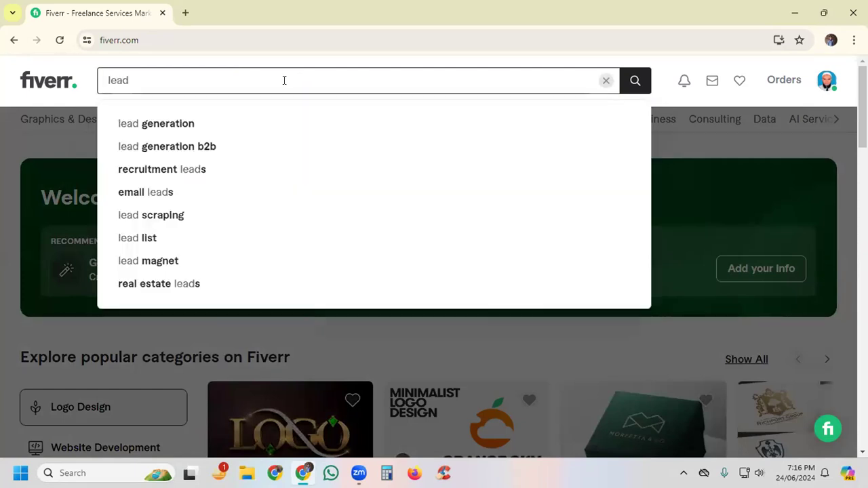
{"action": "type", "text": " generation"}
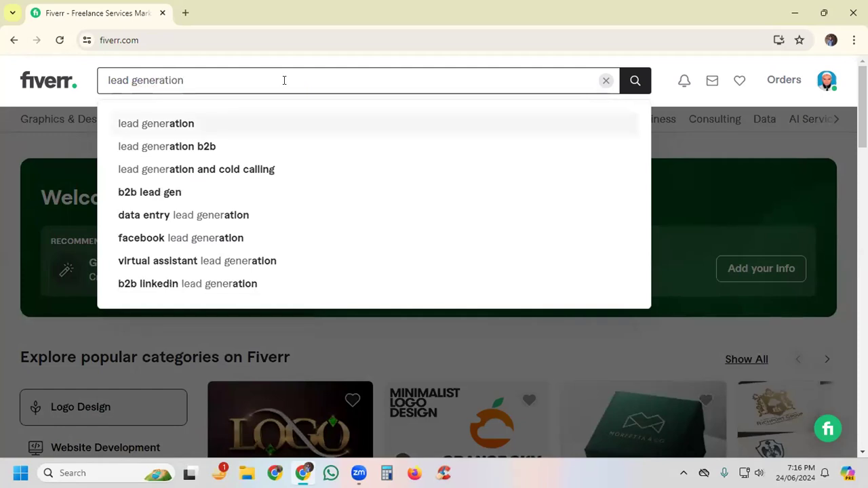
{"action": "key", "text": "Return"}
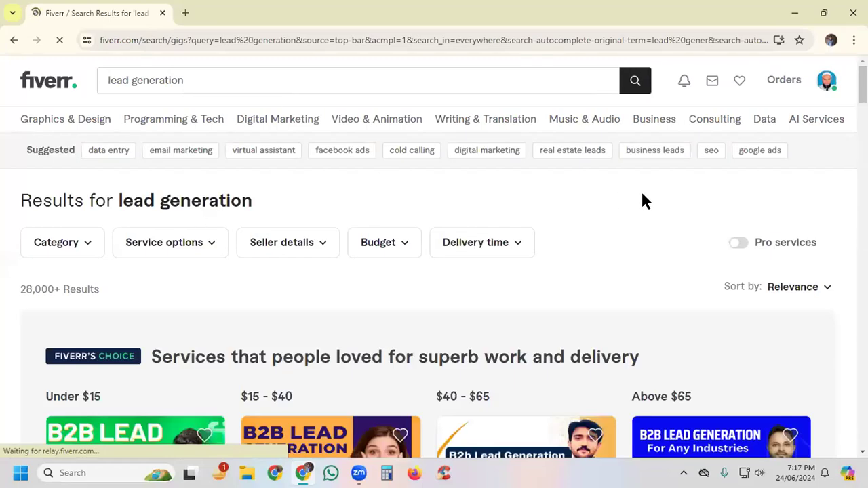
Step: Examine the rating and review count of the under-$15 gig among the Fiverr's Choice results
{"action": "scroll", "coordinate": [643, 198], "scroll_direction": "down", "scroll_amount": 2}
{"action": "scroll", "coordinate": [643, 198], "scroll_direction": "down", "scroll_amount": 3}
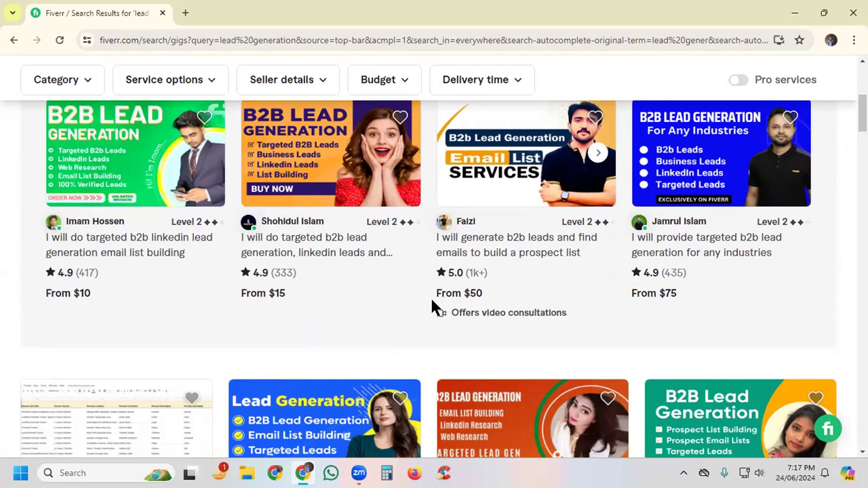
{"action": "left_click_drag", "start_coordinate": [77, 273], "coordinate": [92, 271]}
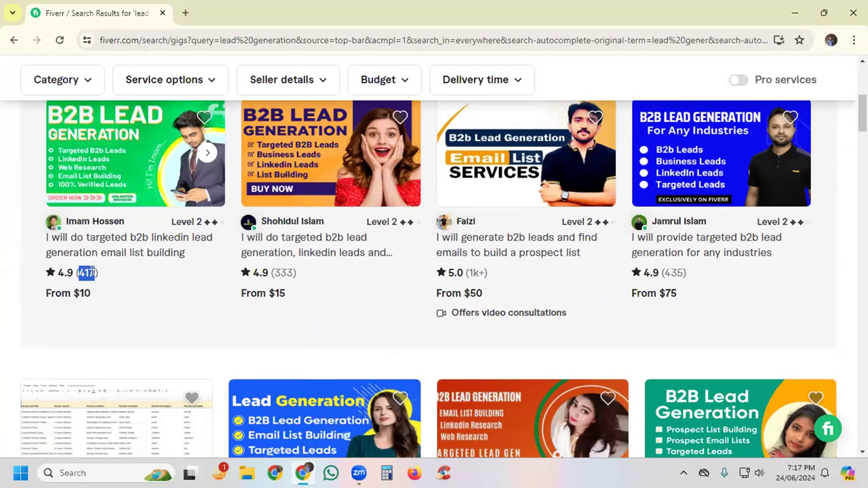
{"action": "left_click_drag", "start_coordinate": [93, 271], "coordinate": [97, 272]}
{"action": "left_click", "coordinate": [147, 282]}
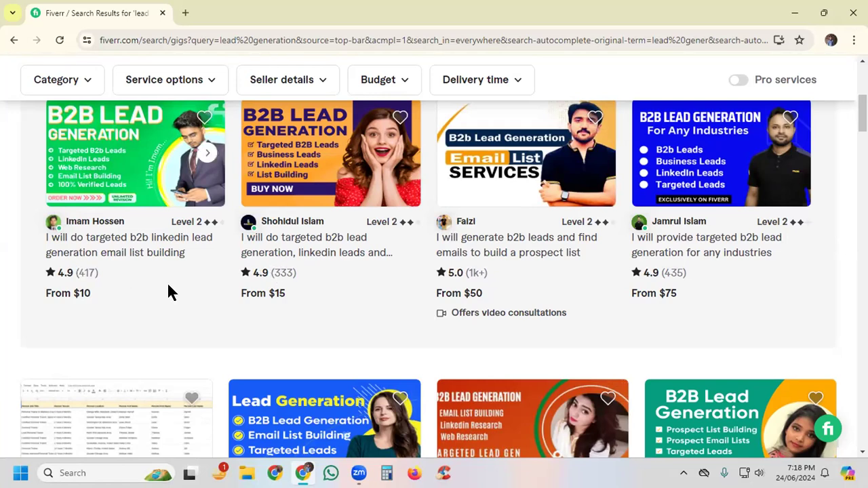
Step: Open all four Fiverr's Choice lead generation gigs in separate browser tabs, keeping the search results open
{"action": "right_click", "coordinate": [96, 245]}
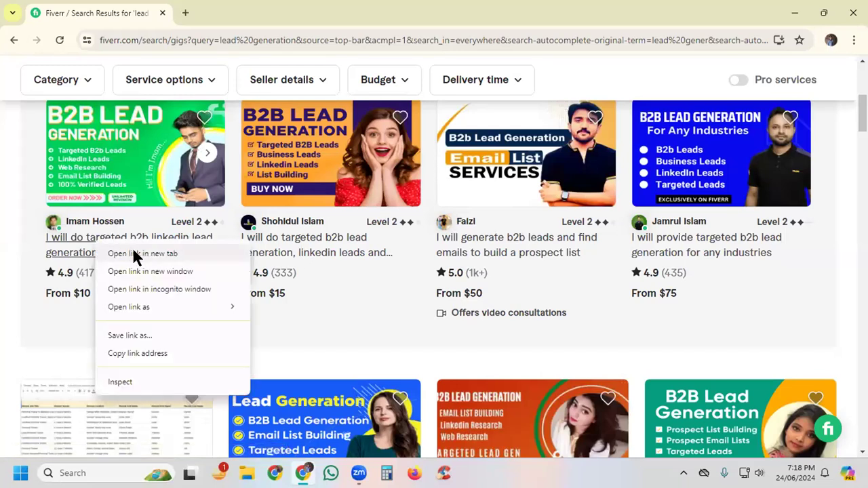
{"action": "left_click", "coordinate": [141, 256]}
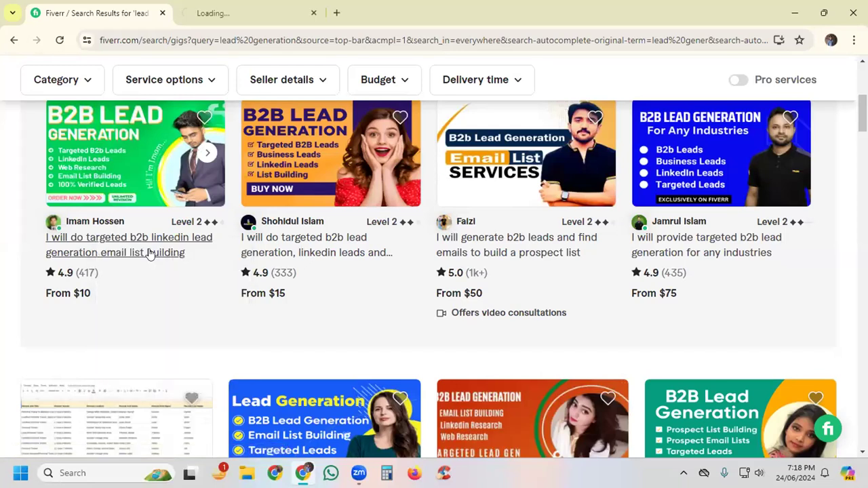
{"action": "right_click", "coordinate": [475, 247]}
{"action": "left_click", "coordinate": [551, 261]}
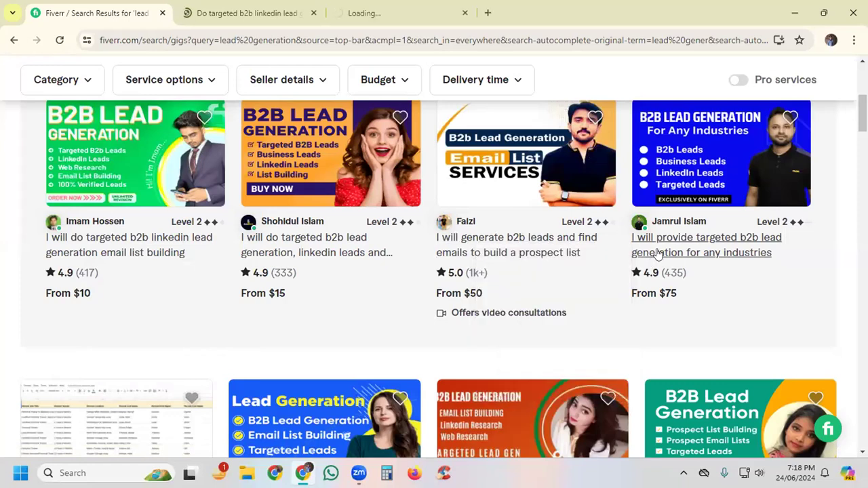
{"action": "right_click", "coordinate": [655, 253]}
{"action": "left_click", "coordinate": [694, 261]}
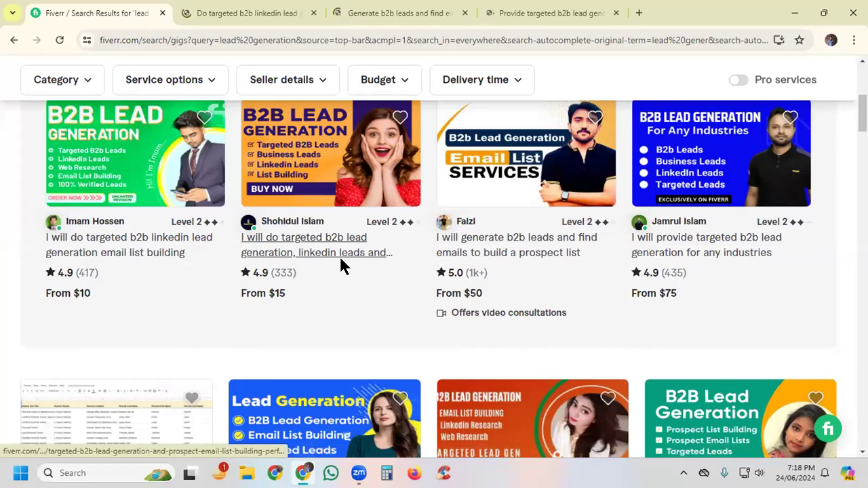
{"action": "right_click", "coordinate": [299, 254]}
{"action": "left_click", "coordinate": [362, 268]}
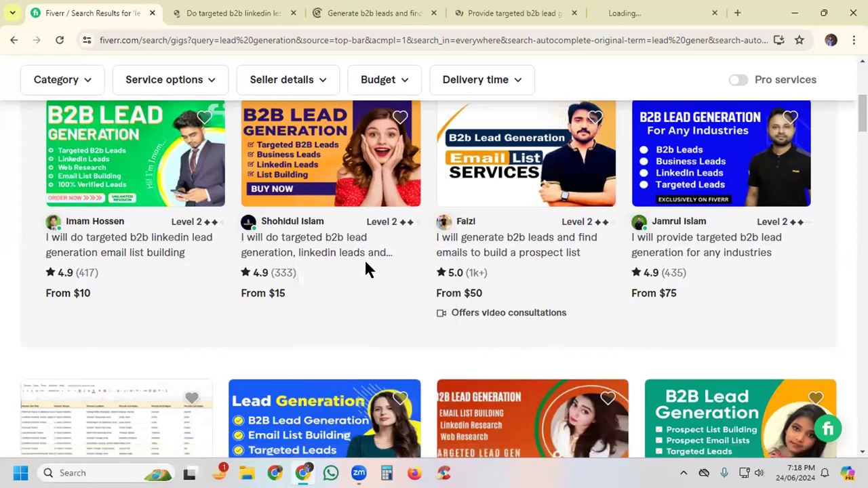
Step: Open the four gigs in the first row below the Fiverr's Choice section in separate browser tabs
{"action": "scroll", "coordinate": [365, 268], "scroll_direction": "down", "scroll_amount": 2}
{"action": "scroll", "coordinate": [364, 268], "scroll_direction": "down", "scroll_amount": 2}
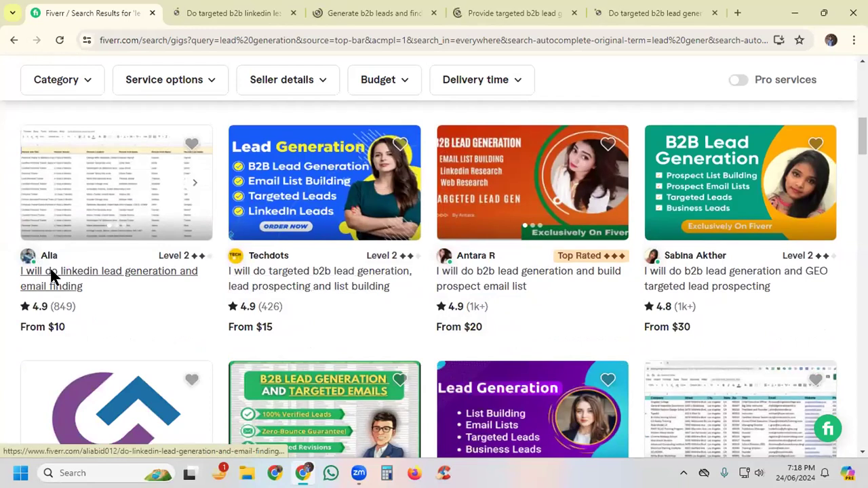
{"action": "right_click", "coordinate": [52, 276]}
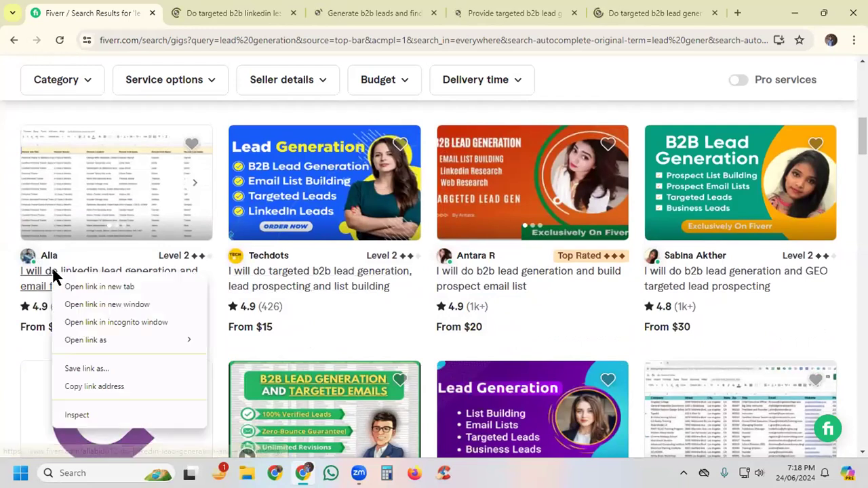
{"action": "left_click", "coordinate": [84, 291]}
{"action": "right_click", "coordinate": [314, 285]}
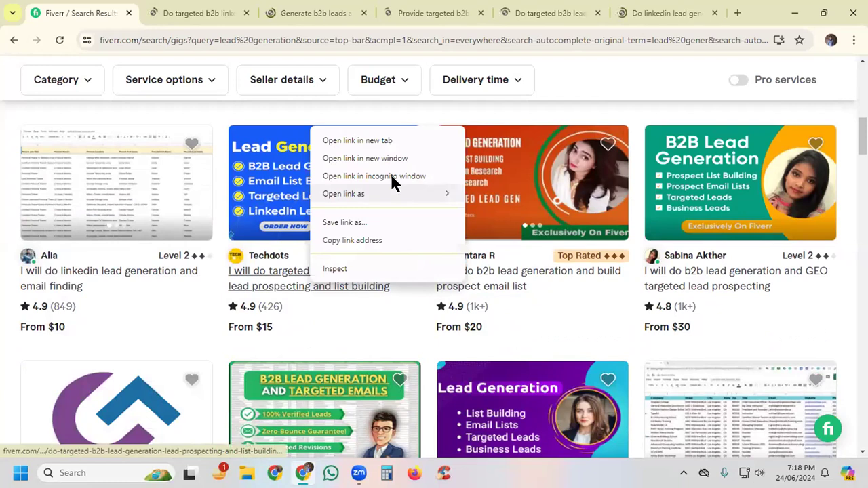
{"action": "left_click", "coordinate": [348, 141]}
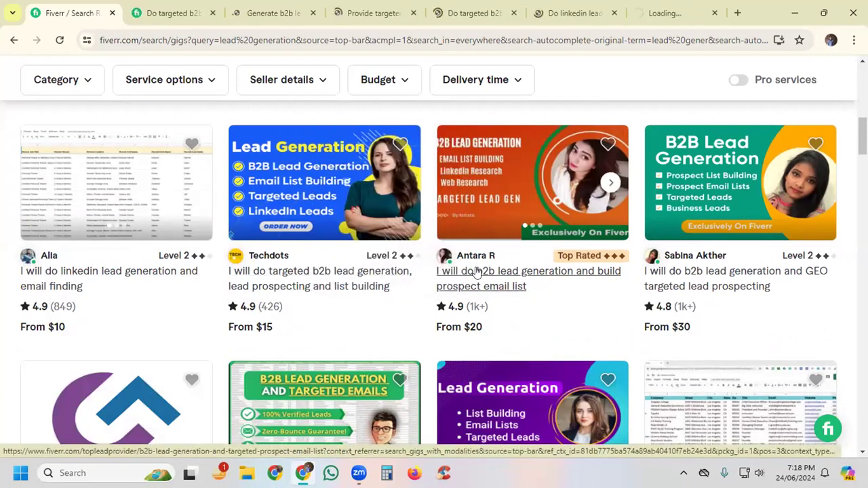
{"action": "right_click", "coordinate": [473, 276]}
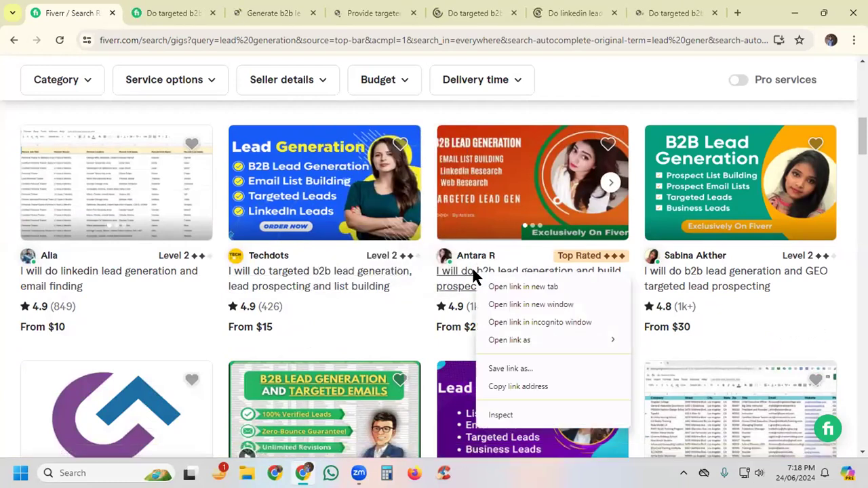
{"action": "left_click", "coordinate": [506, 286]}
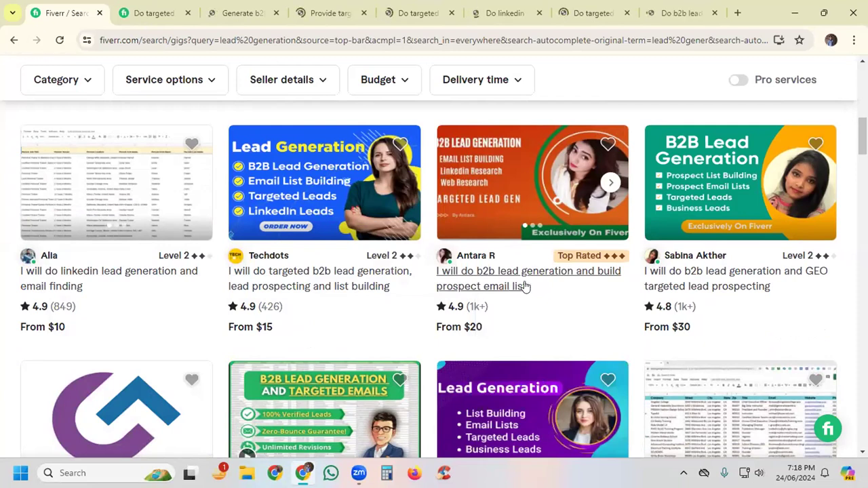
{"action": "right_click", "coordinate": [676, 273]}
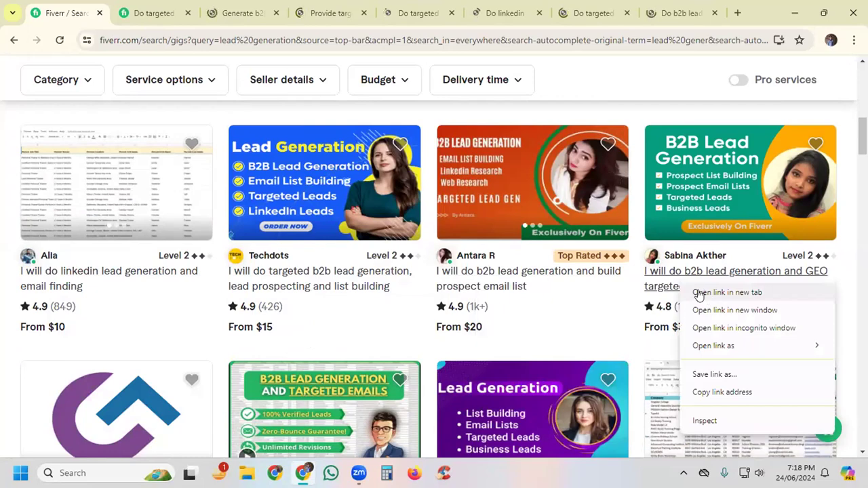
{"action": "left_click", "coordinate": [703, 294]}
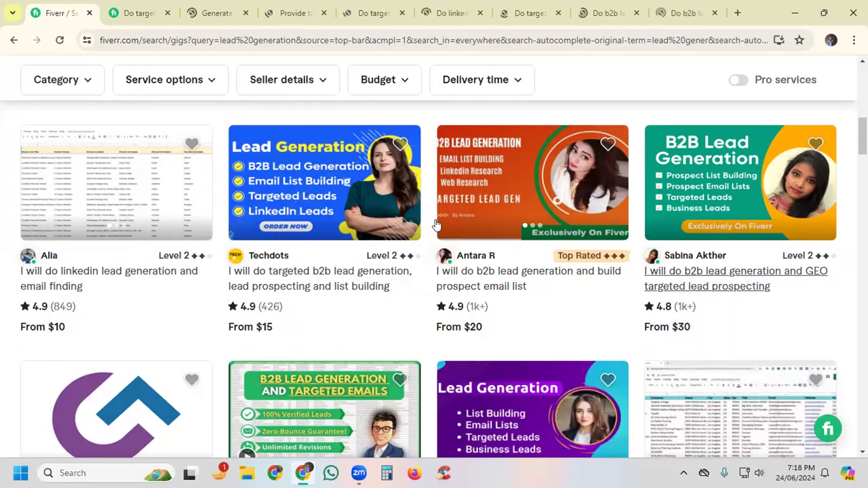
Step: Examine the Pro badge on the Growtech multi-channel b2b leads gig further down the search results
{"action": "scroll", "coordinate": [438, 223], "scroll_direction": "down", "scroll_amount": 3}
{"action": "scroll", "coordinate": [505, 224], "scroll_direction": "down", "scroll_amount": 2}
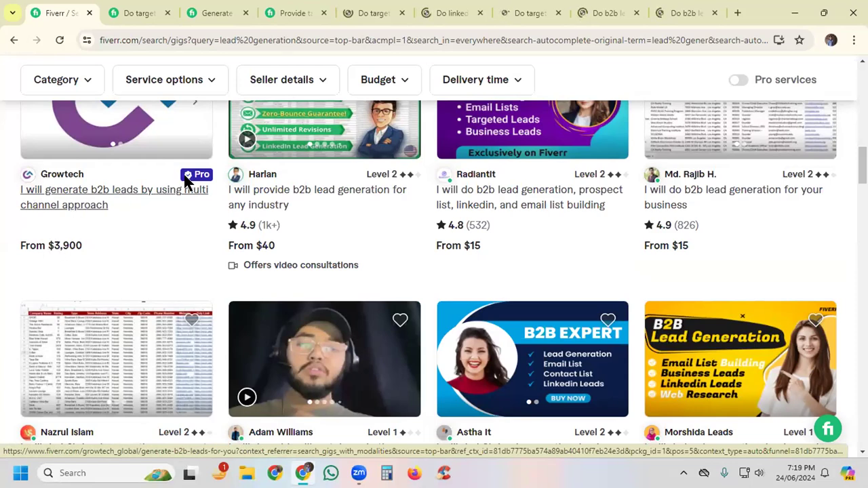
{"action": "mouse_move", "coordinate": [200, 178]}
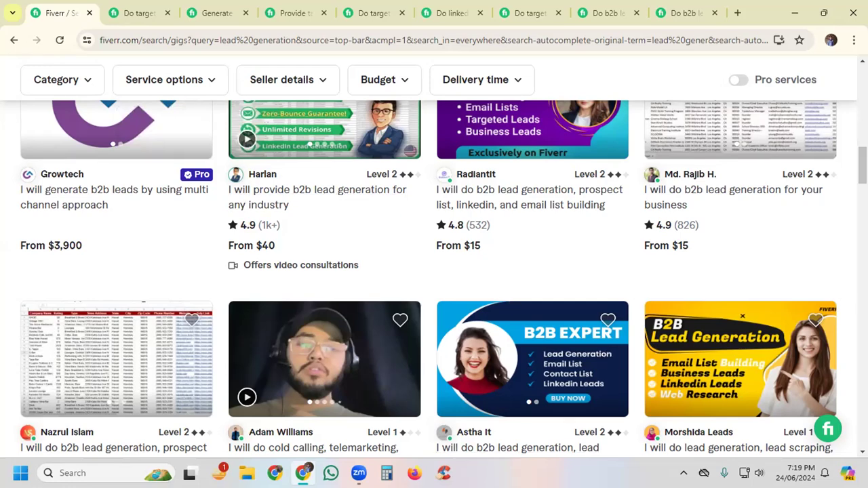
Step: Open the account's own Fiverr profile page from the search results
{"action": "scroll", "coordinate": [435, 271], "scroll_direction": "up", "scroll_amount": 6}
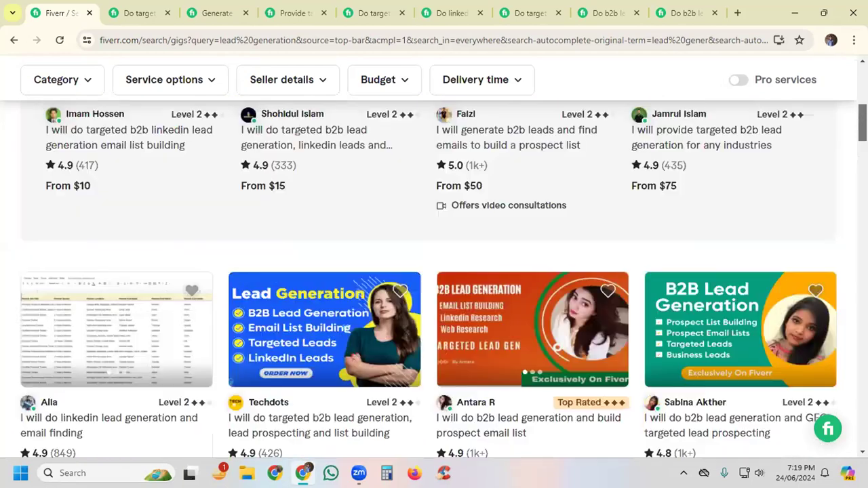
{"action": "scroll", "coordinate": [434, 271], "scroll_direction": "up", "scroll_amount": 6}
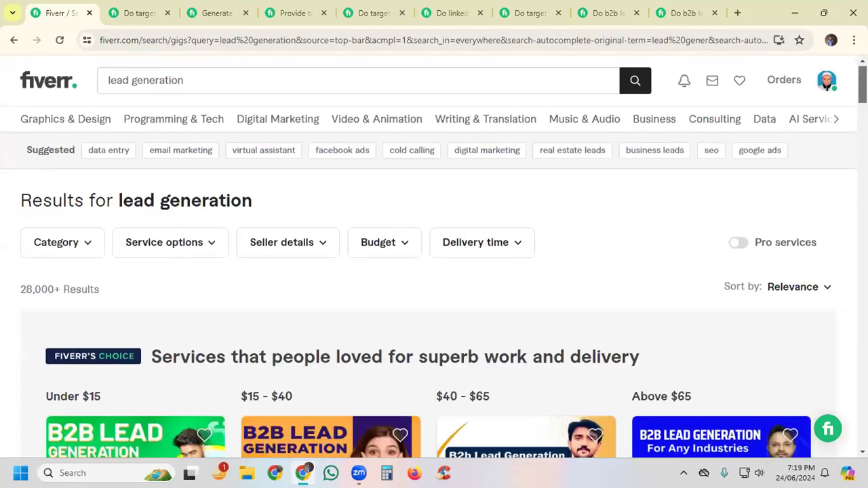
{"action": "left_click", "coordinate": [827, 82]}
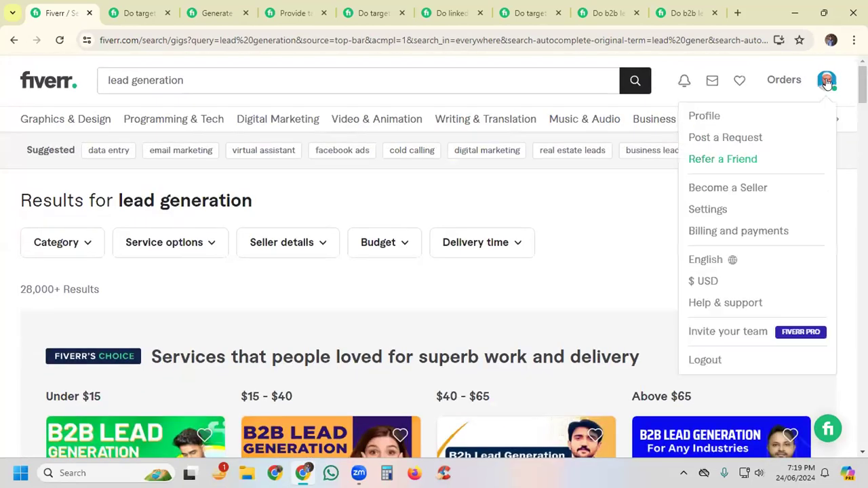
{"action": "left_click", "coordinate": [705, 116]}
{"action": "mouse_move", "coordinate": [705, 118]}
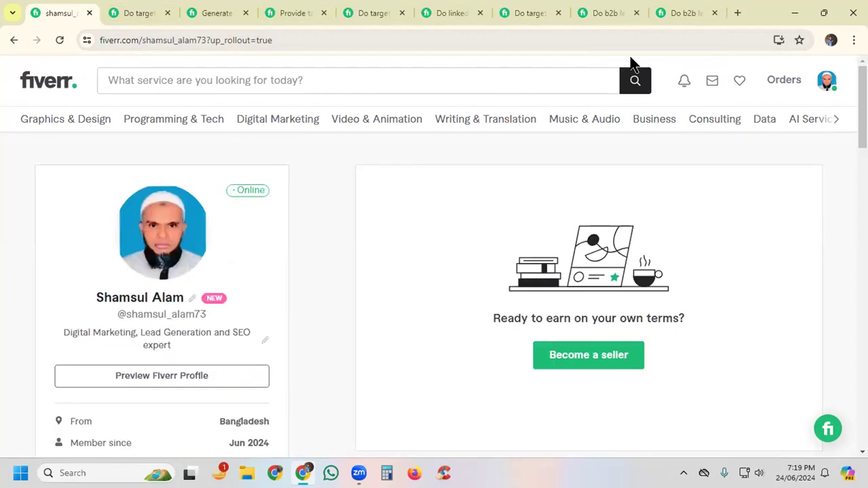
Step: Start becoming a seller from the profile page and continue through the onboarding overview to the personal info form
{"action": "mouse_move", "coordinate": [356, 122]}
{"action": "left_click", "coordinate": [584, 357]}
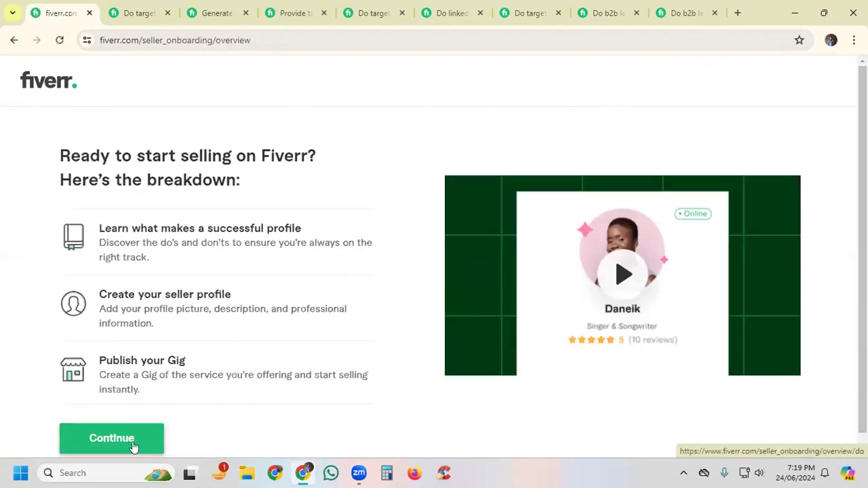
{"action": "left_click", "coordinate": [132, 445]}
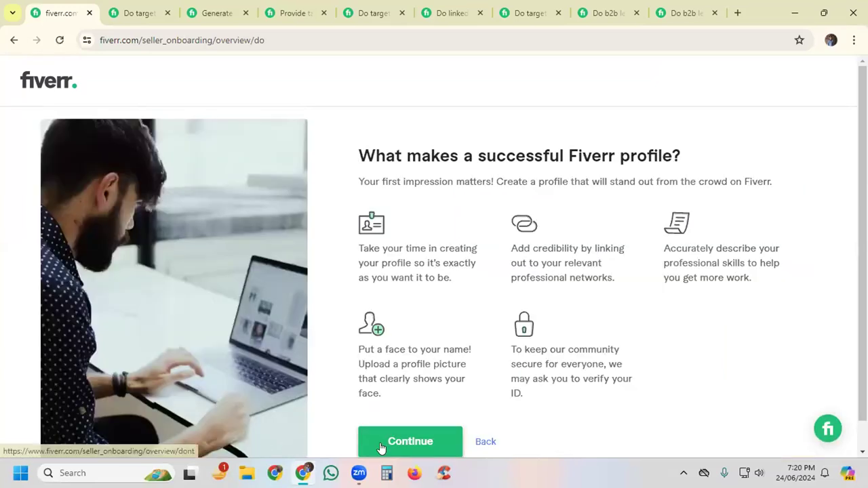
{"action": "left_click", "coordinate": [403, 445]}
{"action": "scroll", "coordinate": [383, 430], "scroll_direction": "down", "scroll_amount": 2}
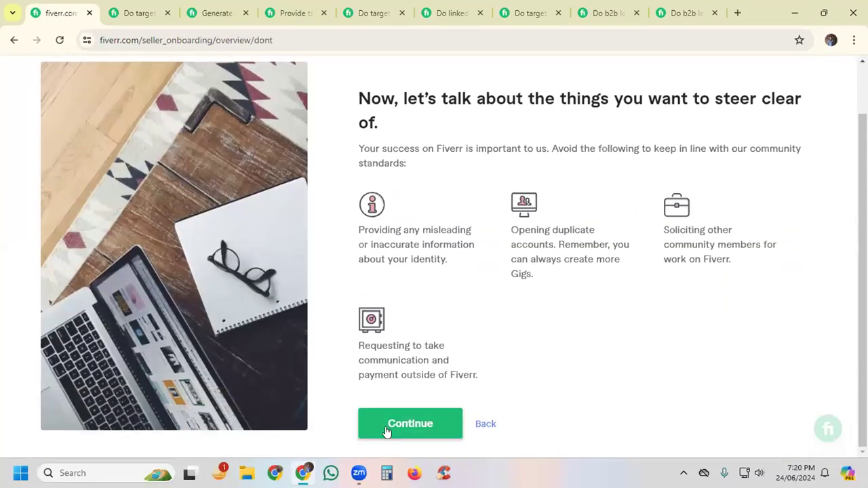
{"action": "left_click", "coordinate": [377, 423]}
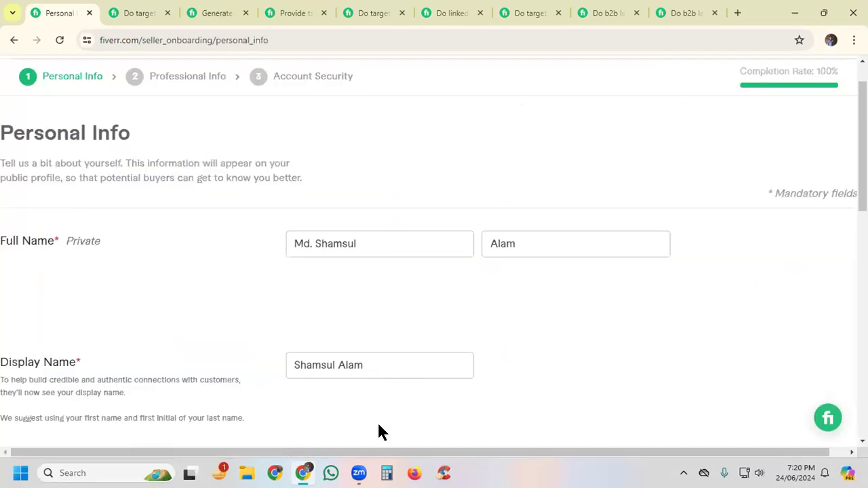
Step: Accept the existing personal info and professional info unchanged and continue to the account security stage
{"action": "scroll", "coordinate": [695, 199], "scroll_direction": "down", "scroll_amount": 10}
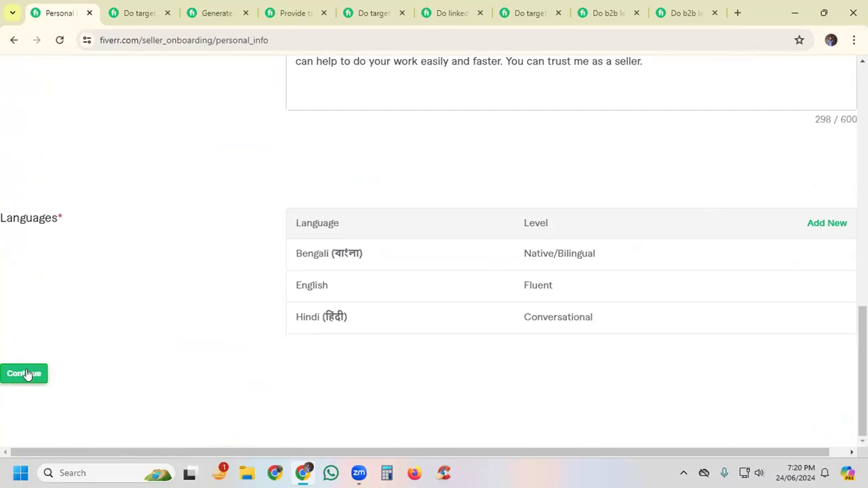
{"action": "left_click", "coordinate": [27, 374]}
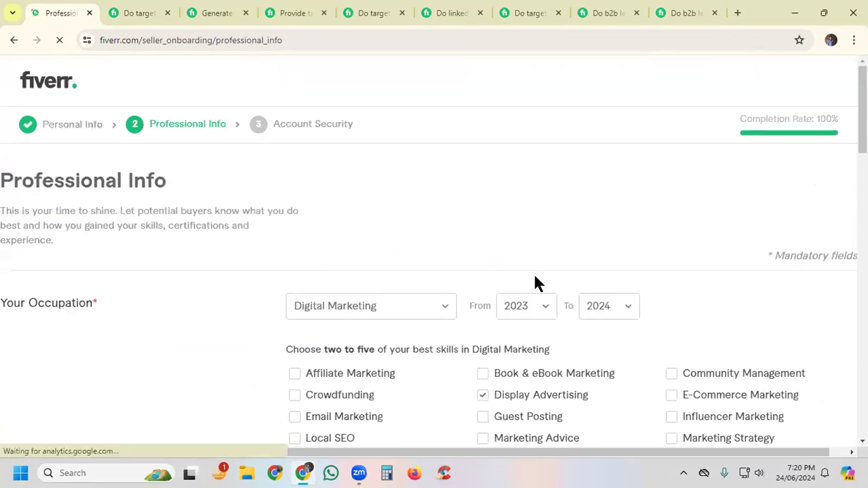
{"action": "scroll", "coordinate": [534, 273], "scroll_direction": "down", "scroll_amount": 10}
{"action": "scroll", "coordinate": [536, 281], "scroll_direction": "down", "scroll_amount": 9}
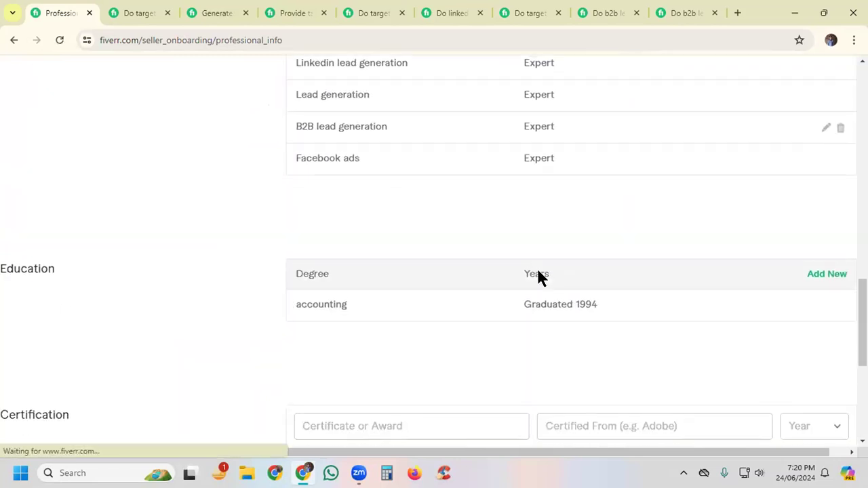
{"action": "left_click", "coordinate": [27, 374]}
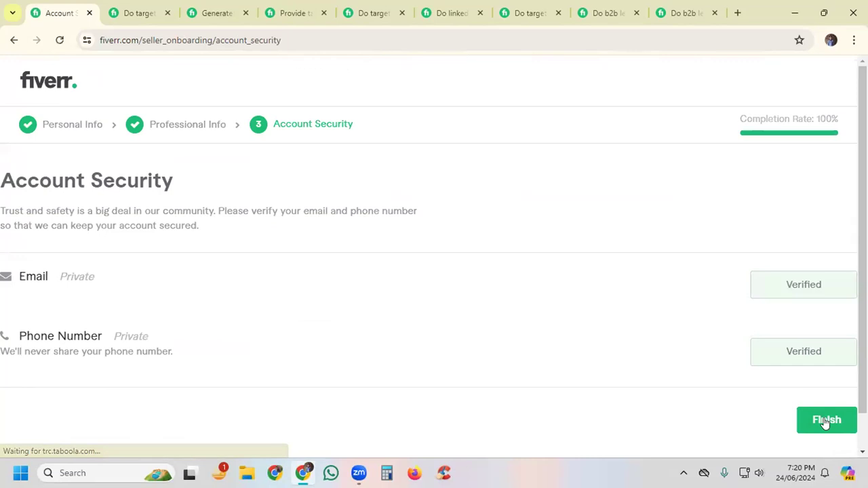
Step: Finish the seller onboarding and go to the gig title field of the new gig form
{"action": "left_click", "coordinate": [827, 424]}
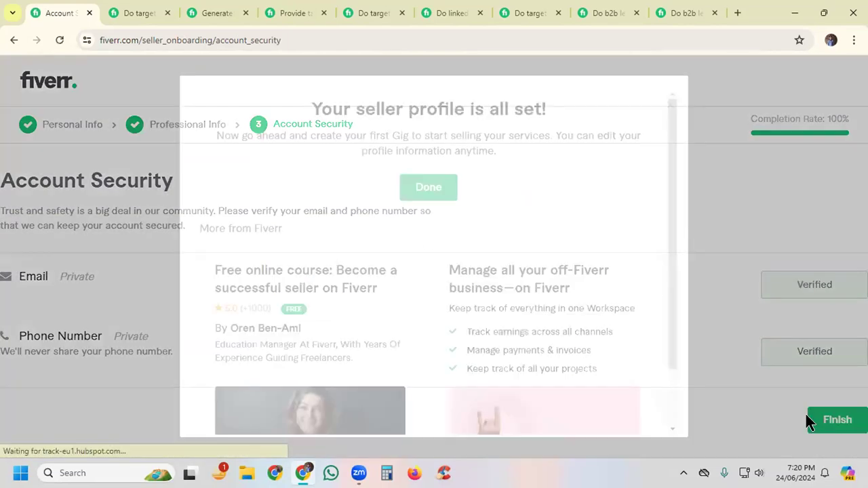
{"action": "left_click", "coordinate": [427, 188]}
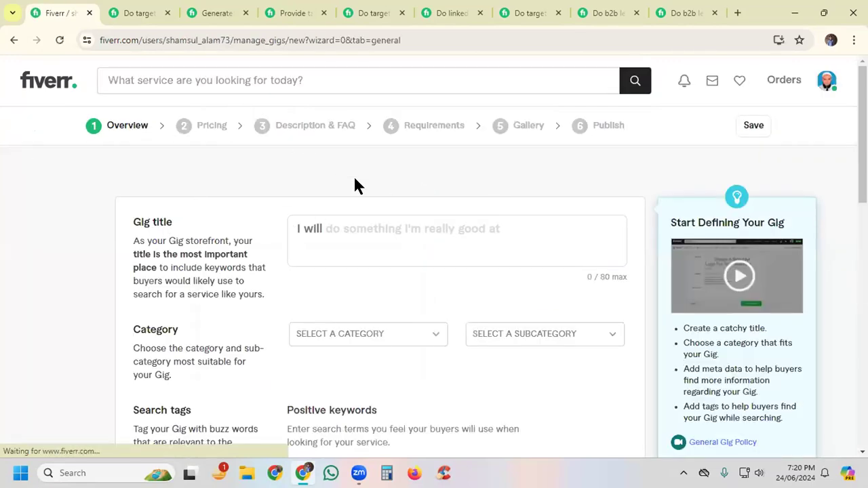
{"action": "scroll", "coordinate": [360, 185], "scroll_direction": "down", "scroll_amount": 1}
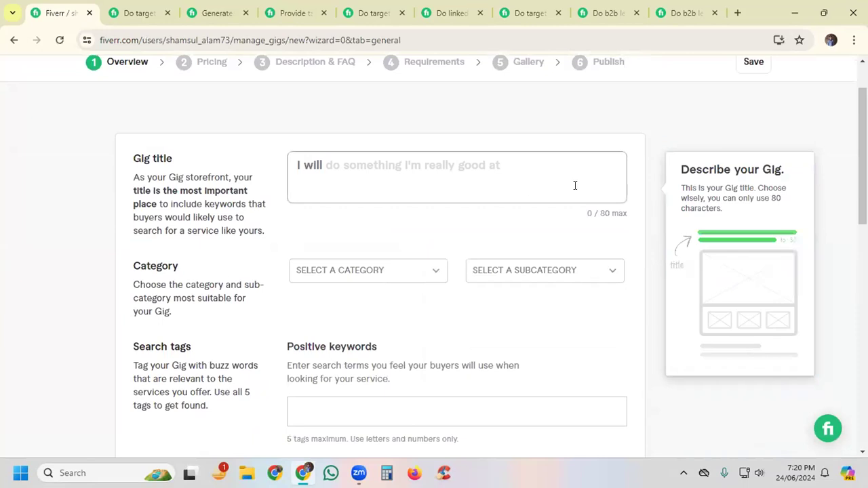
{"action": "left_click", "coordinate": [459, 183]}
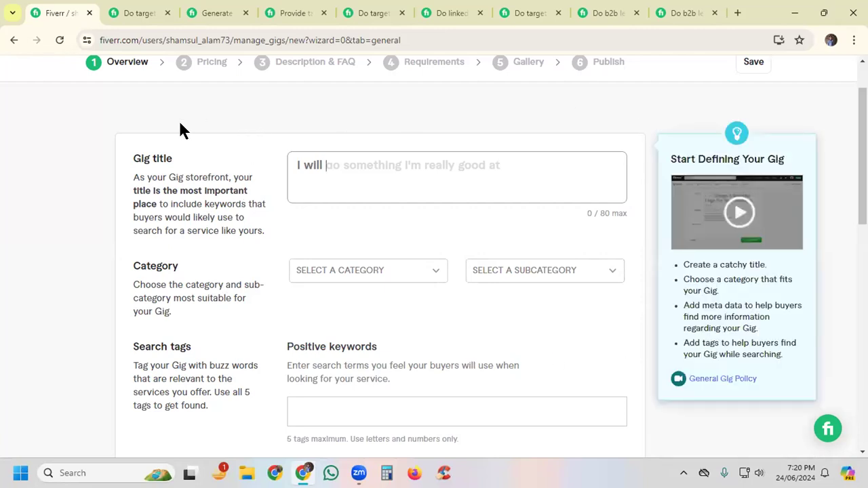
Step: Dismiss the discount offer on the first open competitor gig and examine the keywords in its b2b linkedin lead generation title
{"action": "left_click", "coordinate": [125, 13]}
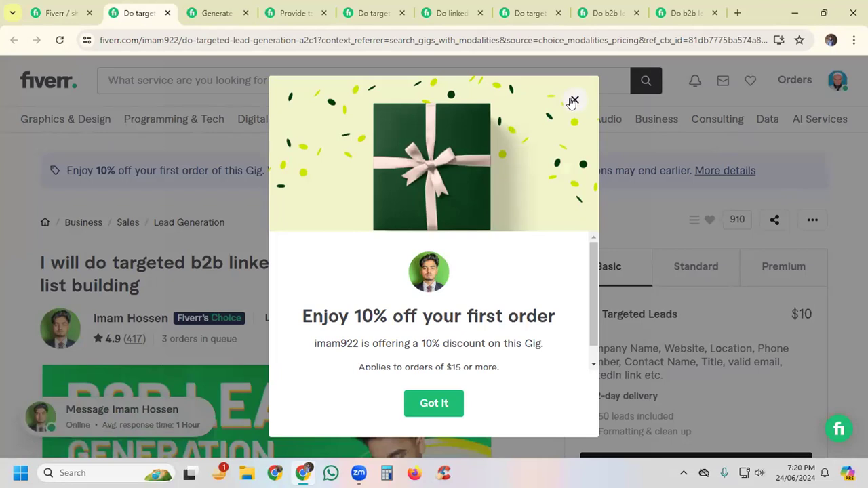
{"action": "left_click", "coordinate": [574, 101]}
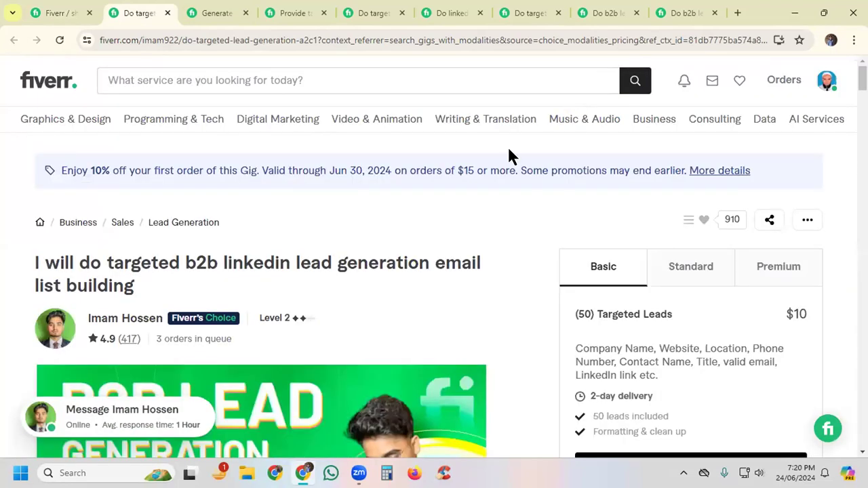
{"action": "scroll", "coordinate": [468, 266], "scroll_direction": "down", "scroll_amount": 1}
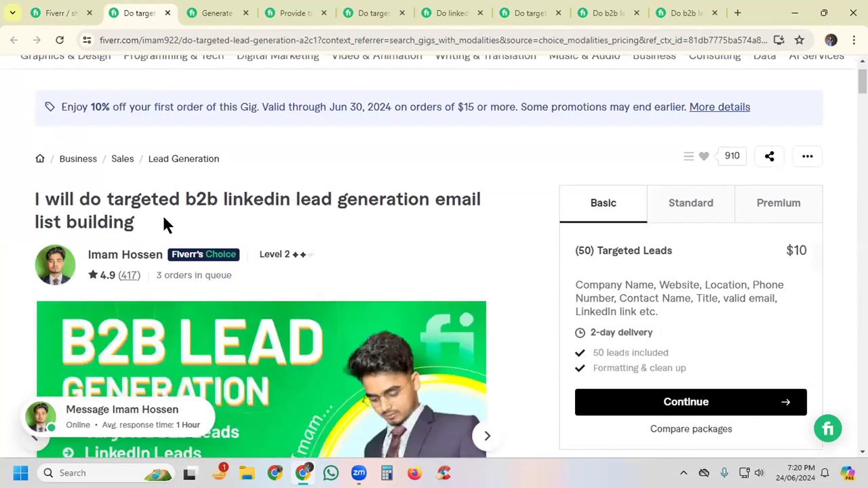
{"action": "left_click_drag", "start_coordinate": [106, 197], "coordinate": [147, 216]}
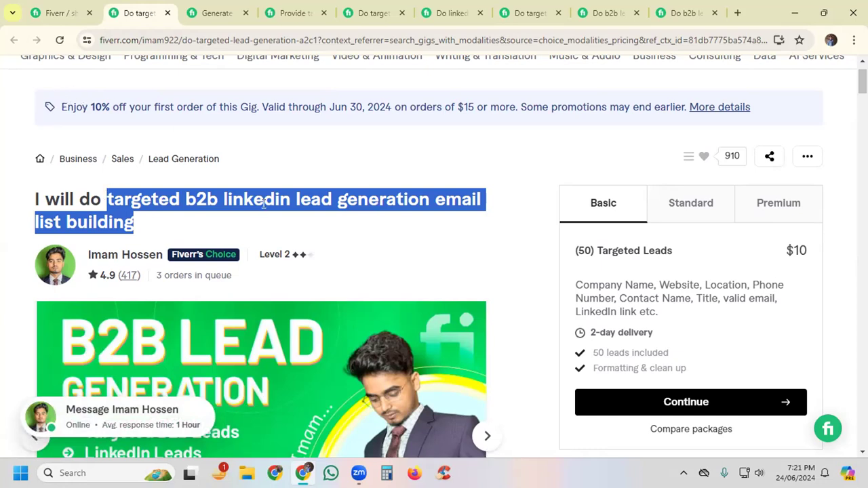
{"action": "left_click", "coordinate": [286, 199]}
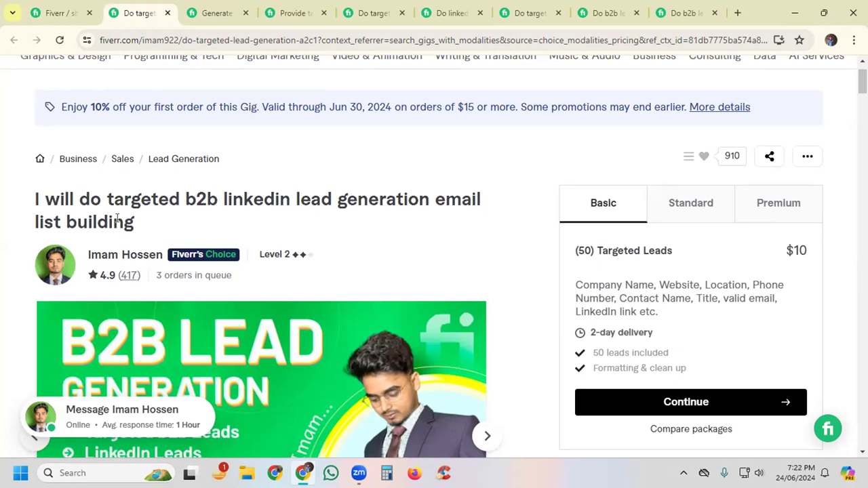
{"action": "left_click_drag", "start_coordinate": [164, 199], "coordinate": [177, 199]}
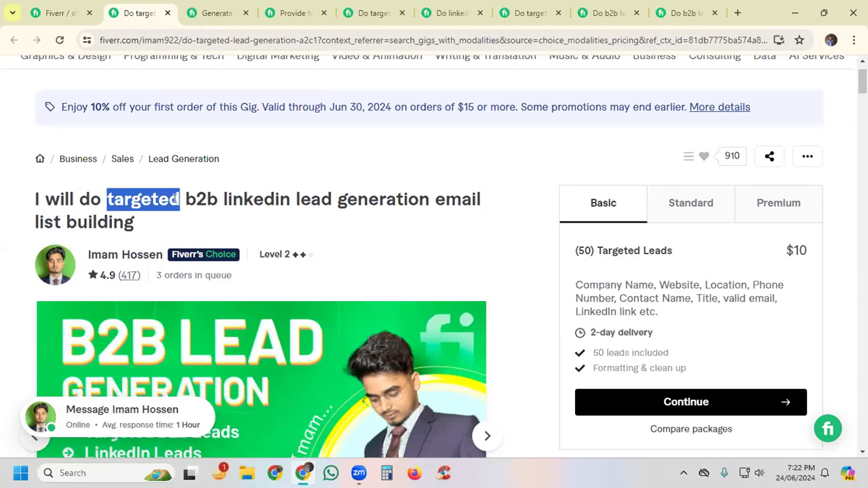
Step: Examine the wording of the second competitor gig's title, "generate b2b leads and find emails to build a prospect list"
{"action": "left_click", "coordinate": [210, 11]}
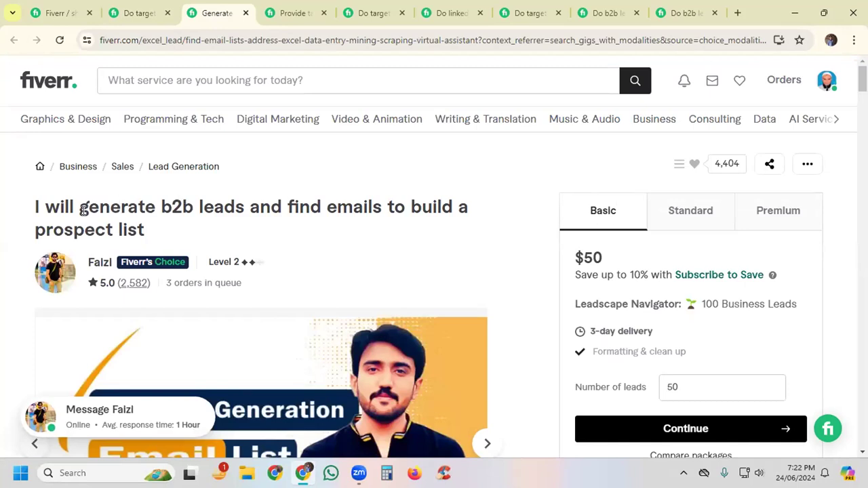
{"action": "left_click_drag", "start_coordinate": [79, 205], "coordinate": [87, 203]}
{"action": "left_click", "coordinate": [86, 204]}
{"action": "left_click_drag", "start_coordinate": [285, 207], "coordinate": [383, 207]}
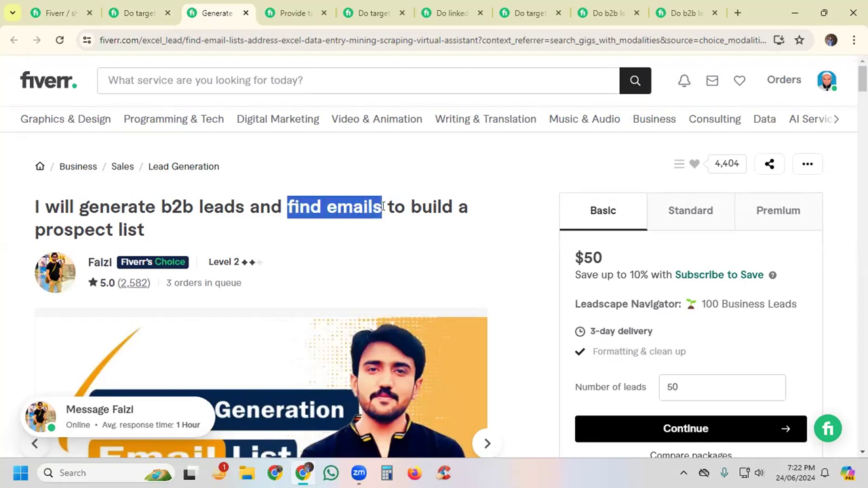
{"action": "left_click_drag", "start_coordinate": [406, 206], "coordinate": [418, 225]}
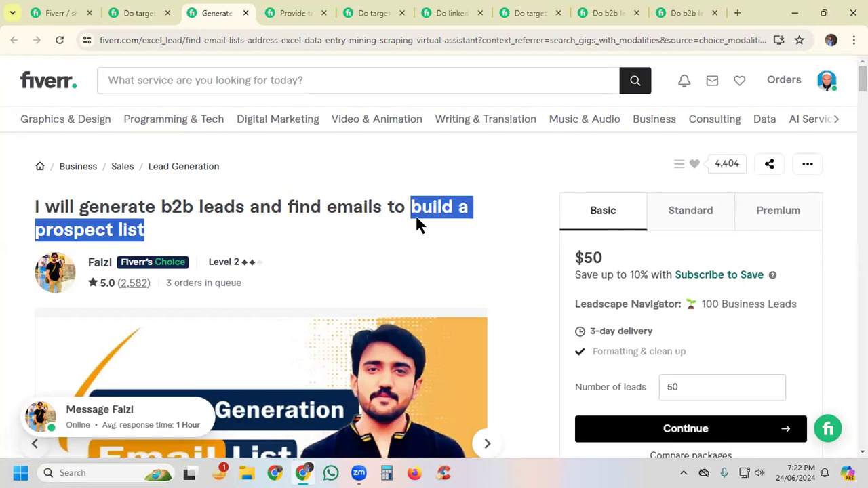
Step: Compare the title wording of the next four open competitor gigs, from "any industries" to "lead prospecting and list building"
{"action": "left_click", "coordinate": [289, 13]}
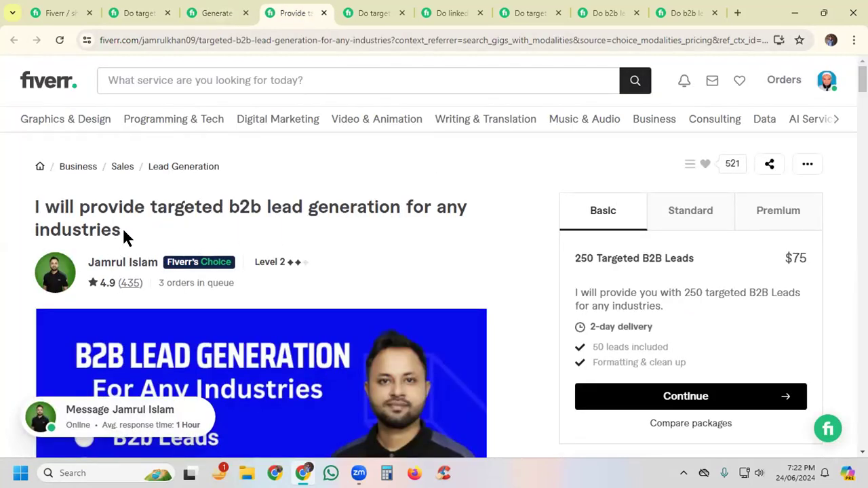
{"action": "left_click_drag", "start_coordinate": [122, 231], "coordinate": [436, 208]}
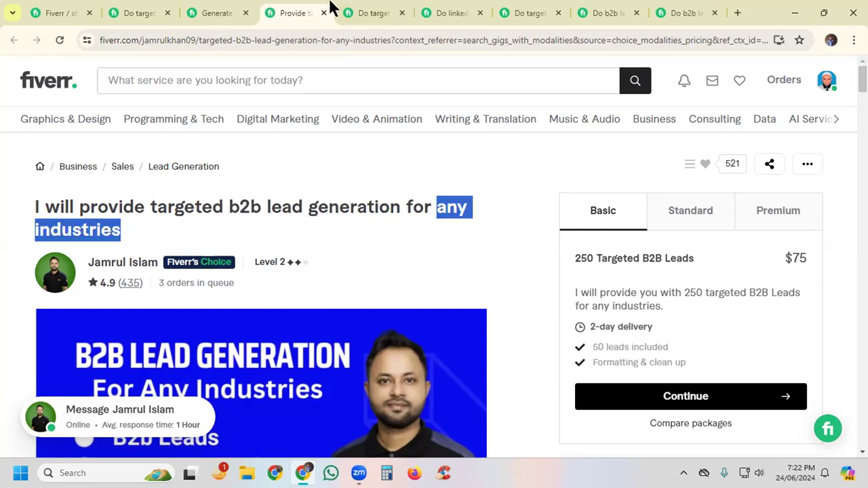
{"action": "left_click", "coordinate": [362, 19]}
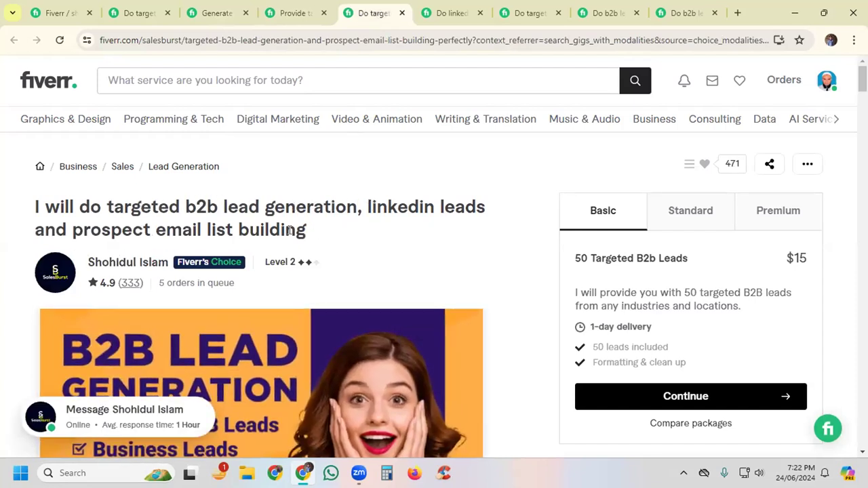
{"action": "left_click_drag", "start_coordinate": [306, 229], "coordinate": [169, 207]}
{"action": "left_click", "coordinate": [441, 17]}
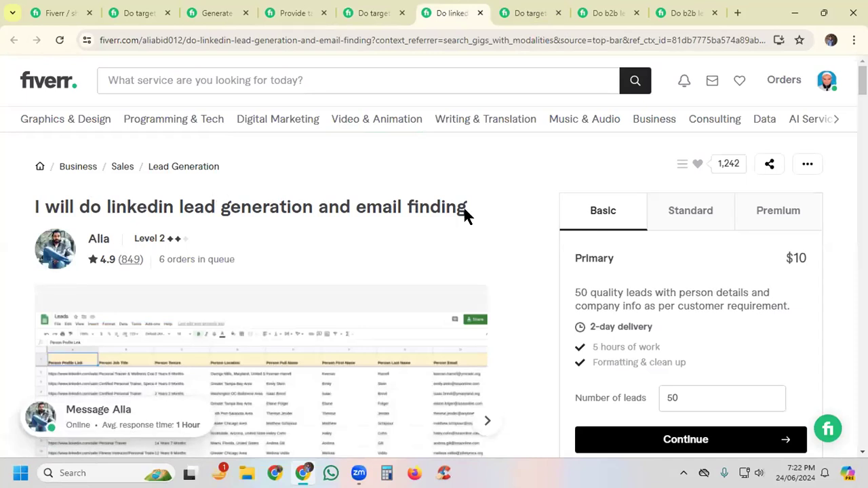
{"action": "left_click", "coordinate": [521, 13]}
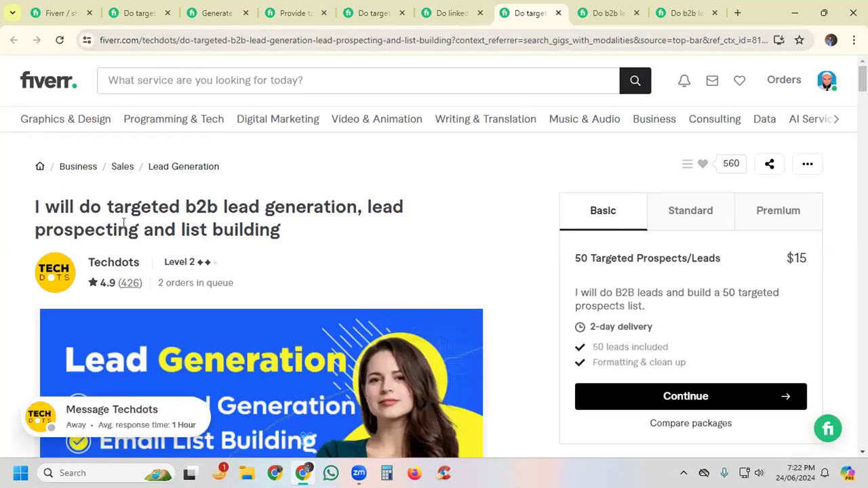
Step: Return to the new gig form and check the gig title field's character limit
{"action": "left_click", "coordinate": [57, 15]}
{"action": "left_click", "coordinate": [345, 165]}
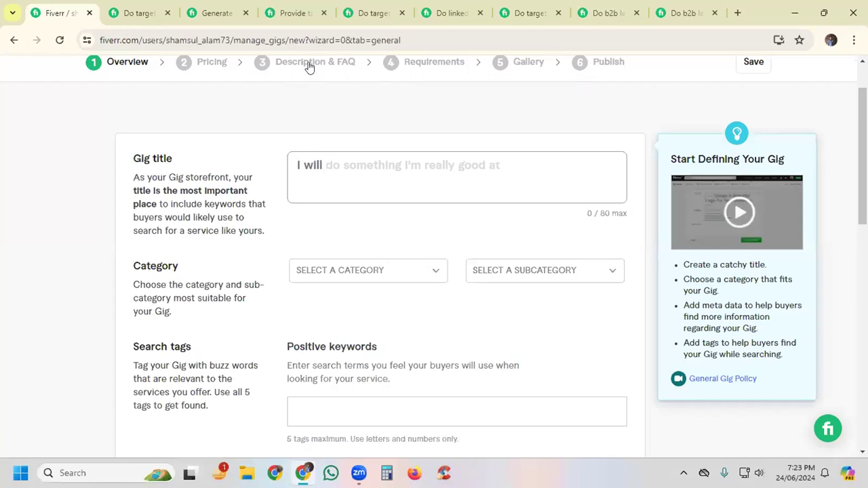
{"action": "scroll", "coordinate": [386, 136], "scroll_direction": "up", "scroll_amount": 2}
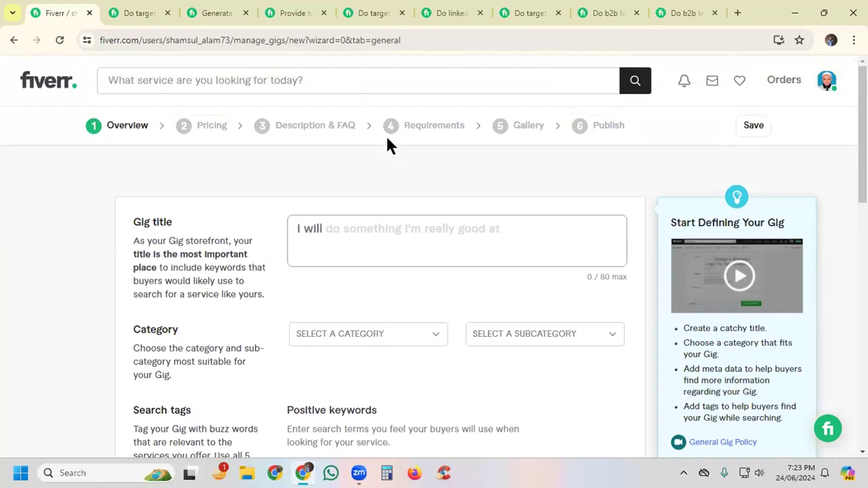
{"action": "left_click", "coordinate": [353, 220]}
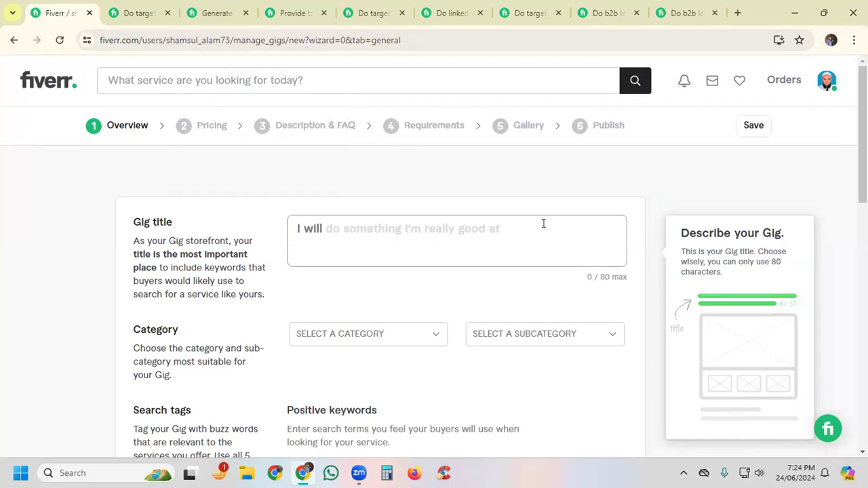
{"action": "left_click_drag", "start_coordinate": [597, 275], "coordinate": [618, 276]}
{"action": "left_click", "coordinate": [353, 230]}
Step: Enter the gig title "provide targeted b2b lead generation for any industry" after the fixed "I will"
{"action": "type", "text": "provide"}
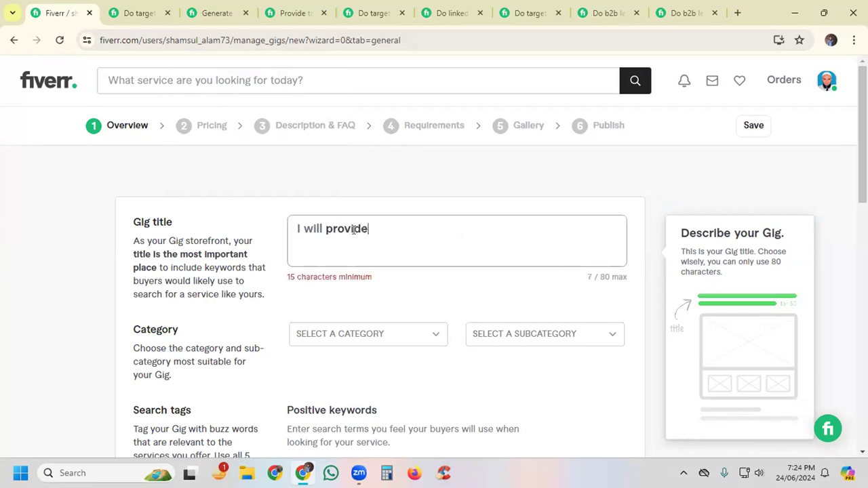
{"action": "type", "text": " b2b"}
{"action": "key", "text": "BackSpace"}
{"action": "key", "text": "BackSpace"}
{"action": "key", "text": "BackSpace"}
{"action": "key", "text": "BackSpace"}
{"action": "key", "text": "BackSpace"}
{"action": "type", "text": "targeted b2b lead generation for any industry"}
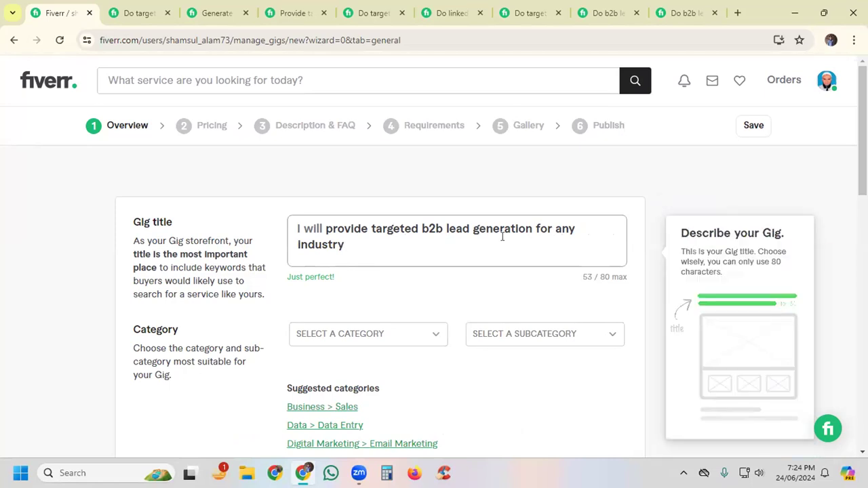
Step: Review the entered gig title and the category section with its suggested categories
{"action": "left_click_drag", "start_coordinate": [326, 231], "coordinate": [366, 246]}
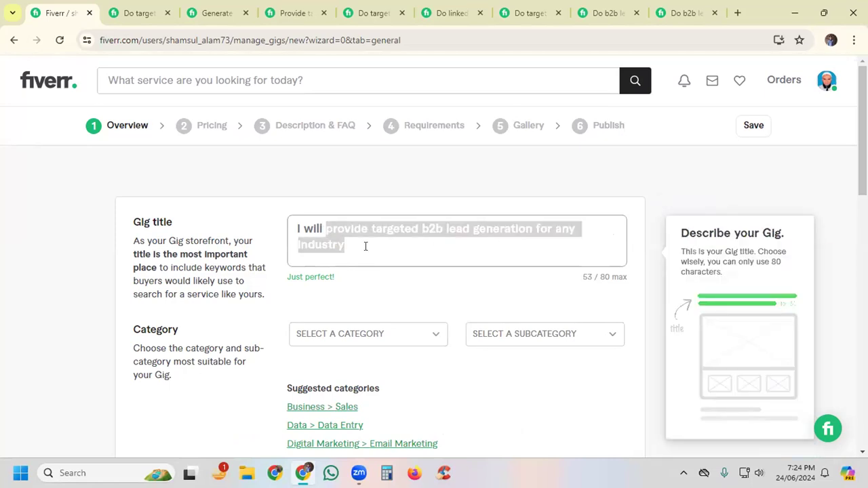
{"action": "left_click", "coordinate": [351, 244]}
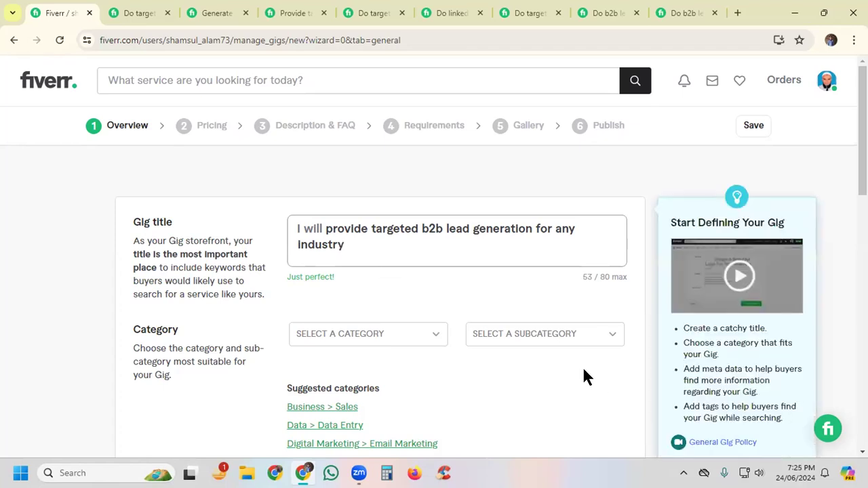
{"action": "left_click", "coordinate": [432, 290]}
{"action": "scroll", "coordinate": [434, 296], "scroll_direction": "down", "scroll_amount": 1}
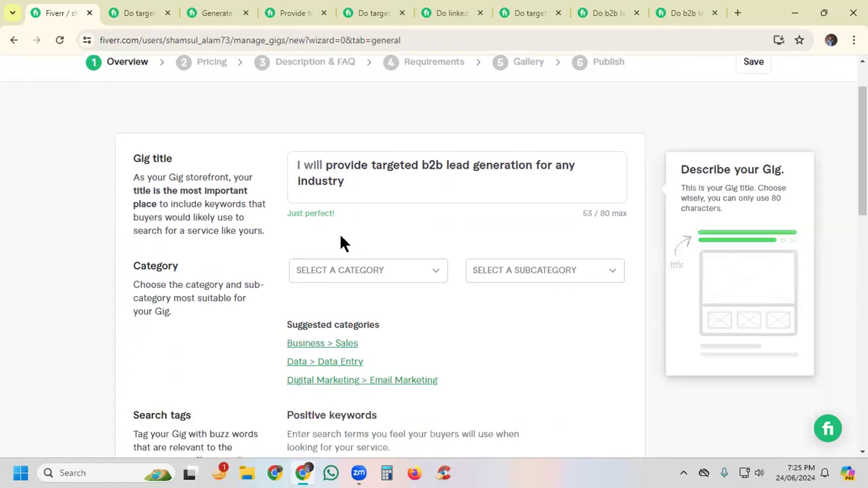
{"action": "scroll", "coordinate": [465, 237], "scroll_direction": "down", "scroll_amount": 1}
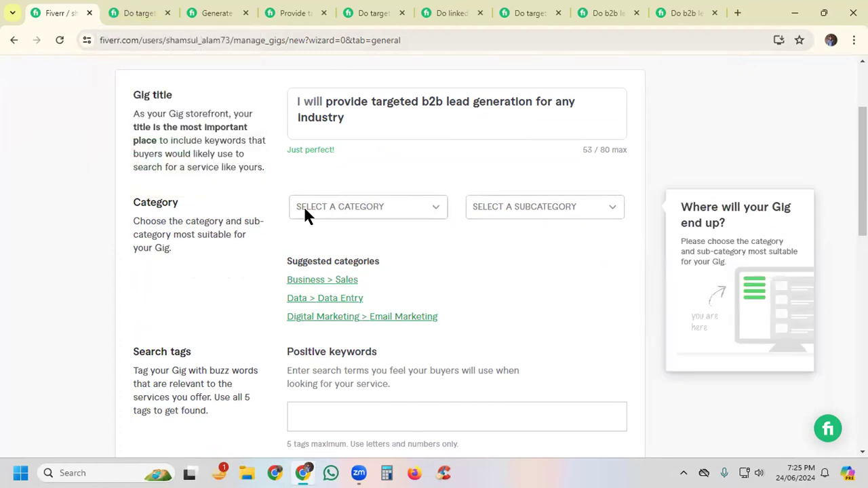
Step: Check which category, subcategory and service type the first three open competitor gigs are listed under
{"action": "left_click", "coordinate": [137, 12]}
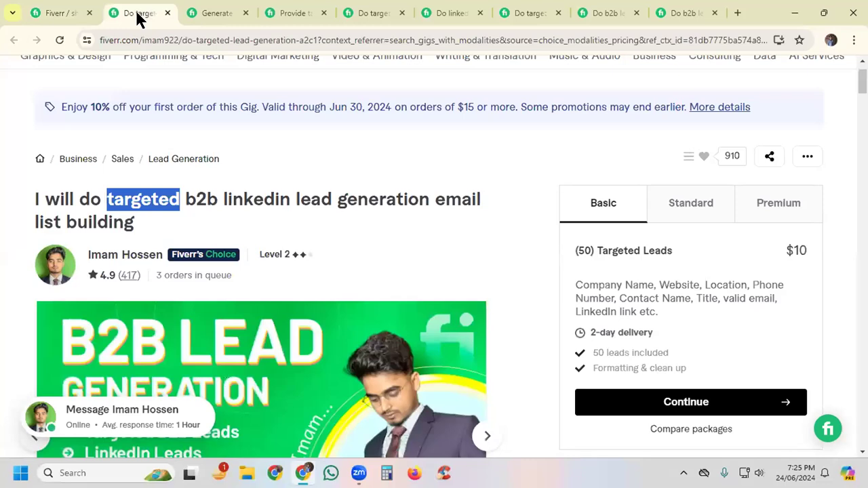
{"action": "left_click", "coordinate": [503, 154]}
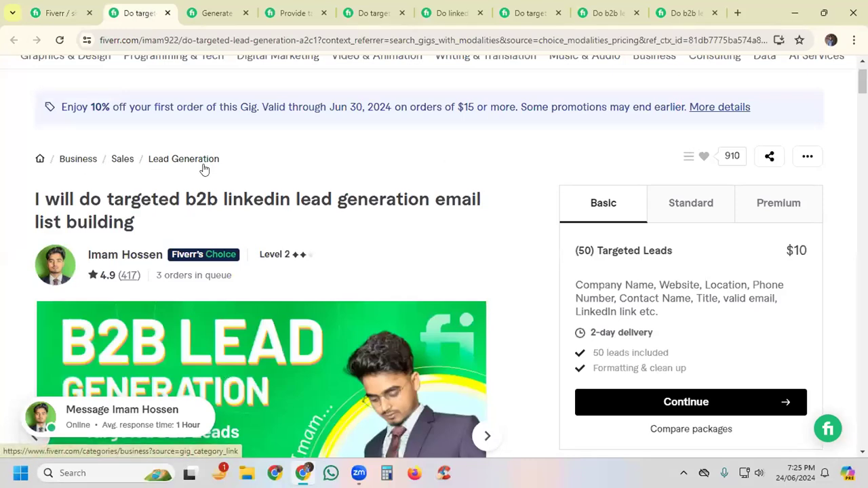
{"action": "left_click_drag", "start_coordinate": [228, 157], "coordinate": [55, 156]}
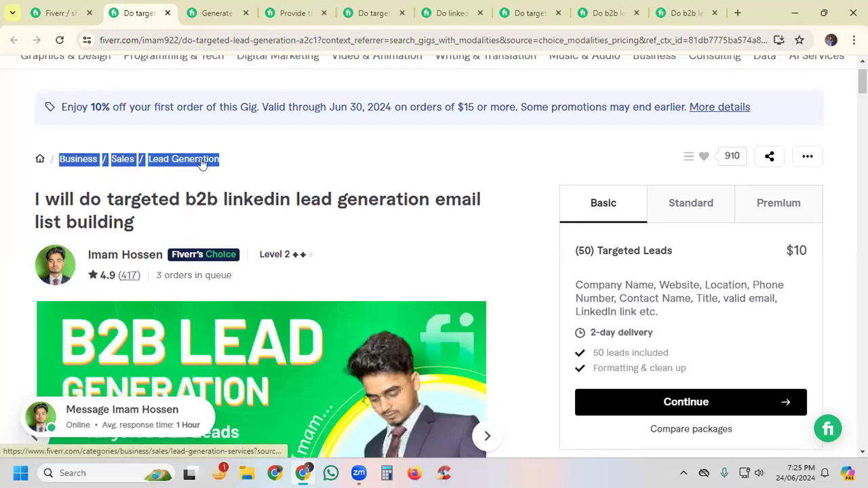
{"action": "left_click", "coordinate": [345, 156]}
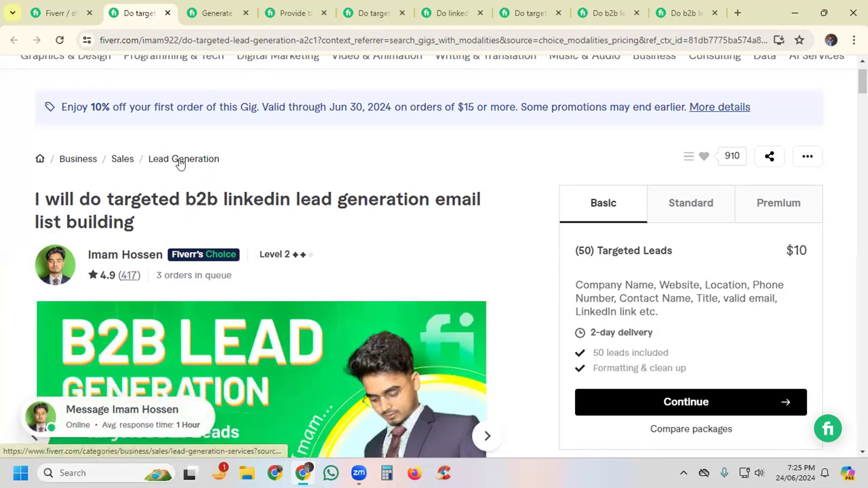
{"action": "left_click", "coordinate": [214, 12]}
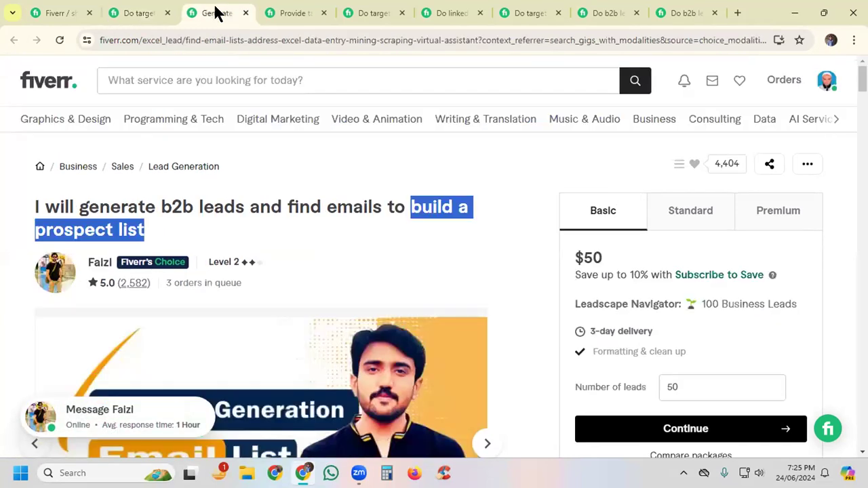
{"action": "left_click", "coordinate": [290, 13]}
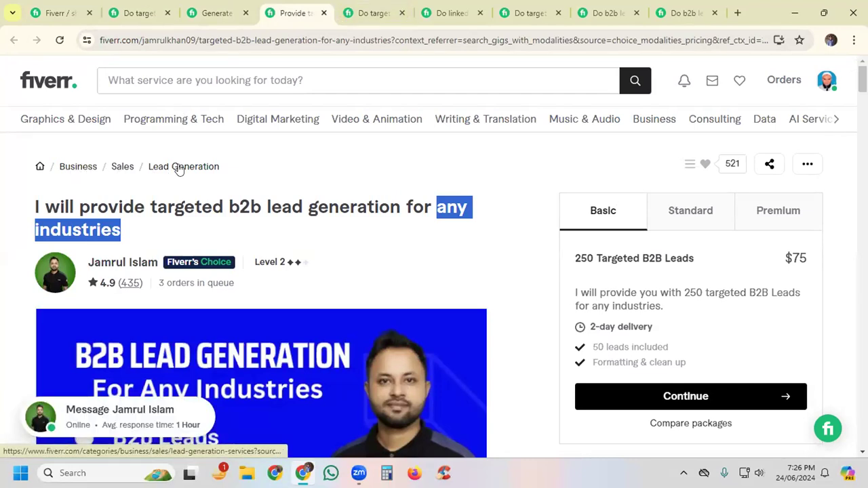
Step: Return to the new gig form and set the category to Business with the subcategory Sales
{"action": "left_click", "coordinate": [51, 13]}
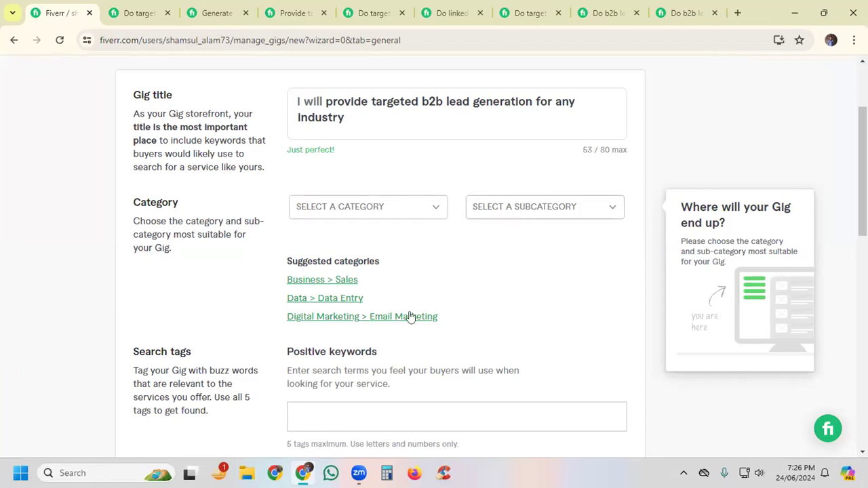
{"action": "mouse_move", "coordinate": [190, 474]}
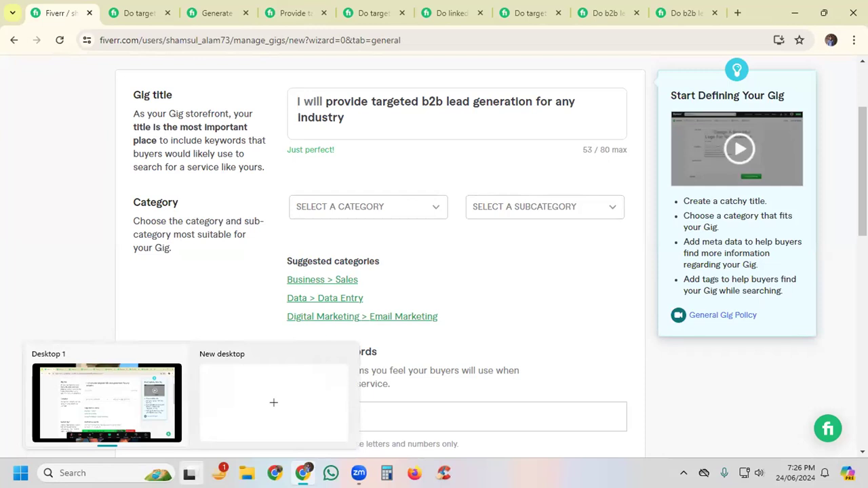
{"action": "left_click", "coordinate": [326, 204]}
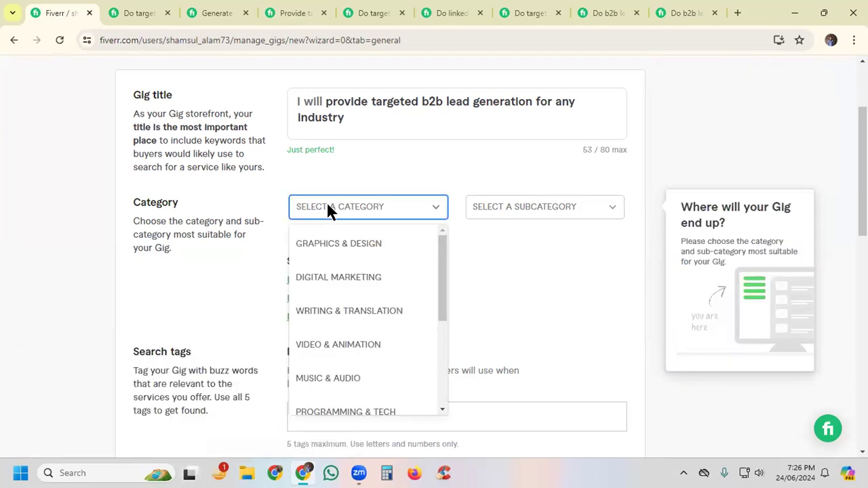
{"action": "scroll", "coordinate": [324, 313], "scroll_direction": "down", "scroll_amount": 3}
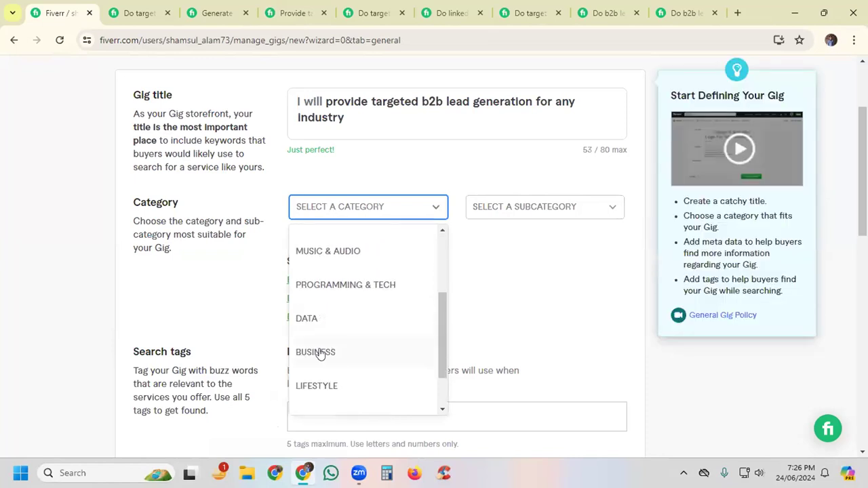
{"action": "left_click", "coordinate": [316, 352]}
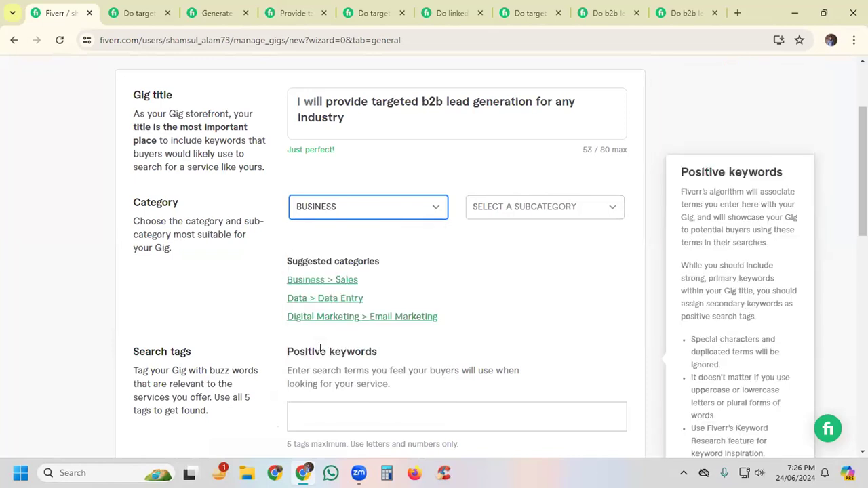
{"action": "left_click", "coordinate": [522, 211]}
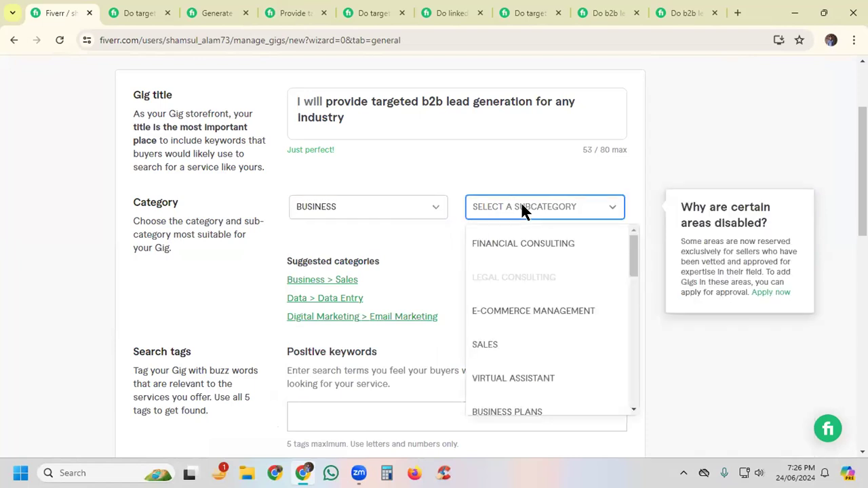
{"action": "left_click", "coordinate": [485, 346]}
Step: Set the gig's service type to Lead Generation
{"action": "scroll", "coordinate": [203, 337], "scroll_direction": "down", "scroll_amount": 2}
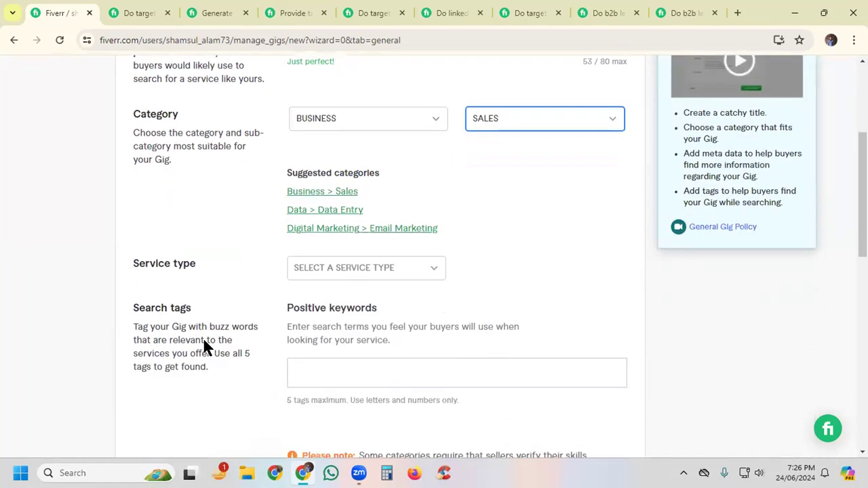
{"action": "scroll", "coordinate": [176, 305], "scroll_direction": "down", "scroll_amount": 1}
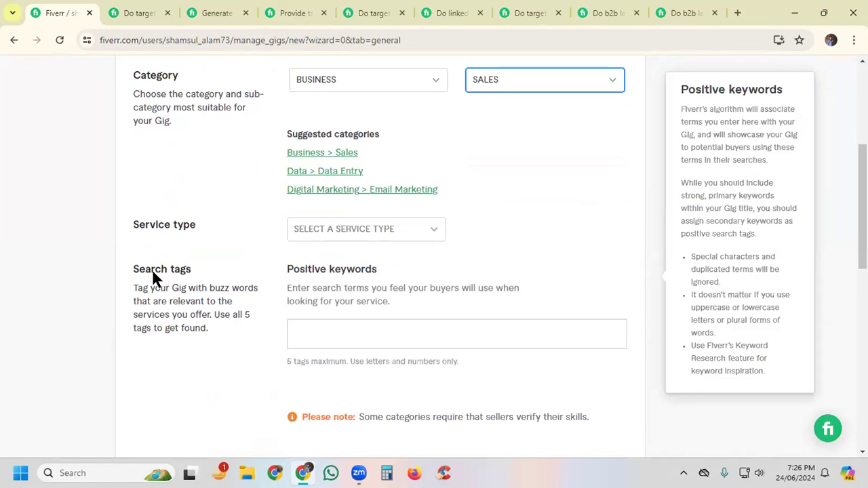
{"action": "left_click", "coordinate": [351, 230]}
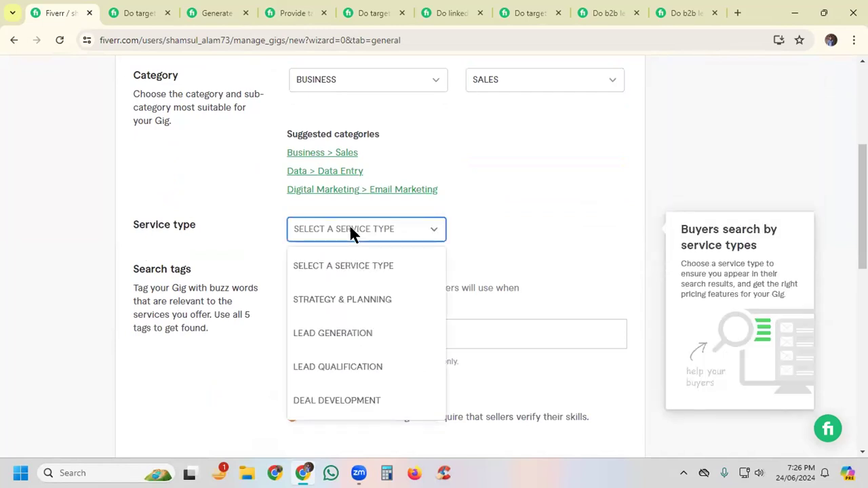
{"action": "left_click", "coordinate": [331, 339]}
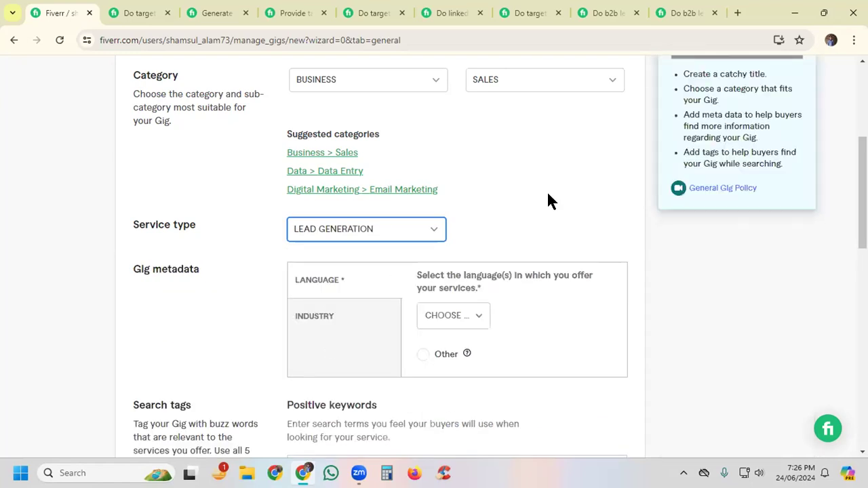
Step: Set the language in the gig metadata to English
{"action": "scroll", "coordinate": [547, 188], "scroll_direction": "down", "scroll_amount": 1}
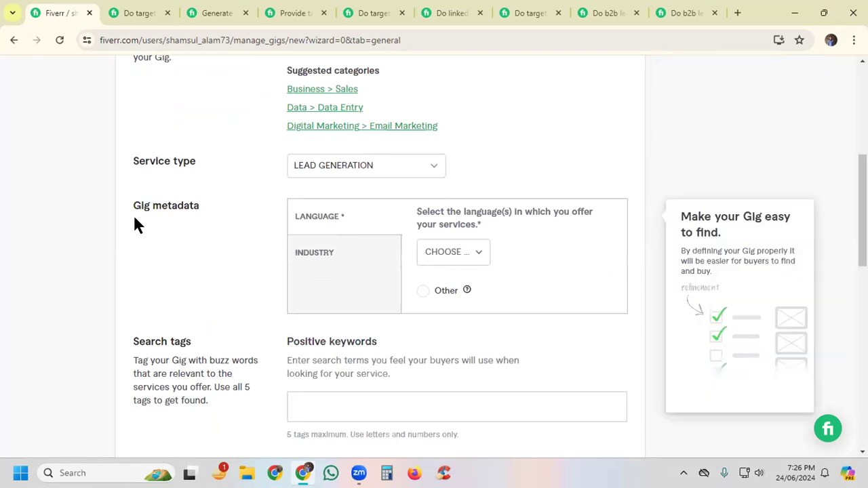
{"action": "left_click", "coordinate": [456, 252]}
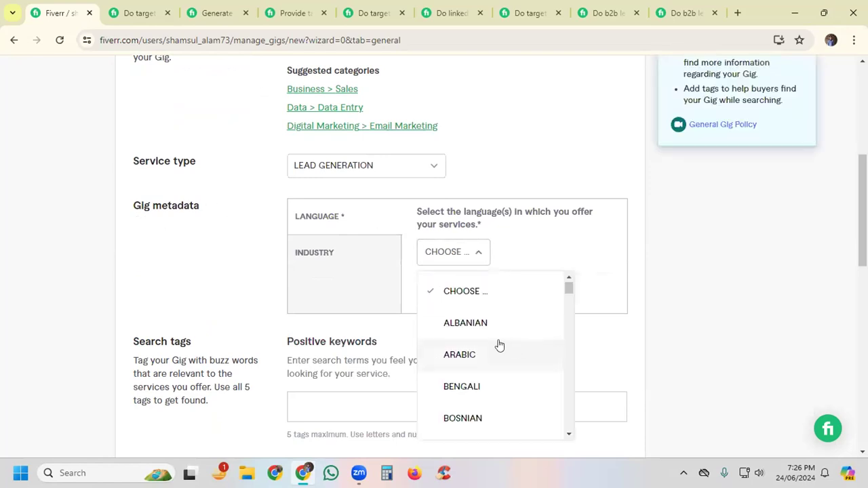
{"action": "scroll", "coordinate": [498, 346], "scroll_direction": "down", "scroll_amount": 2}
{"action": "scroll", "coordinate": [499, 346], "scroll_direction": "down", "scroll_amount": 4}
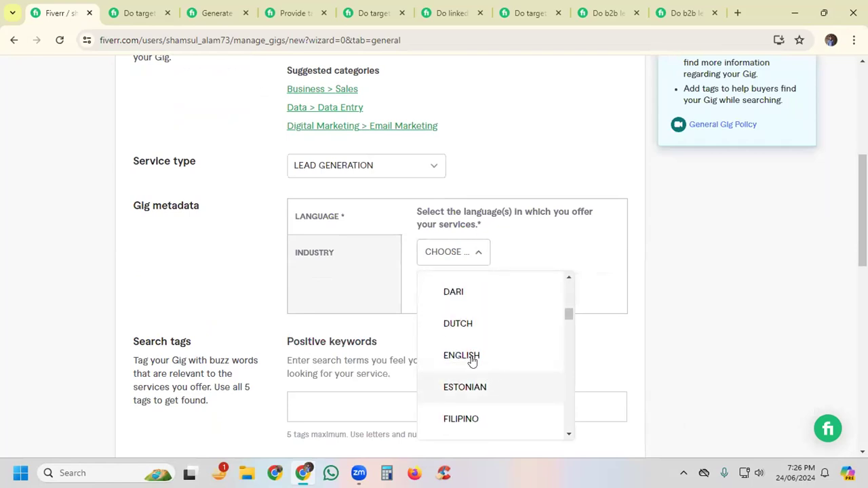
{"action": "left_click", "coordinate": [471, 355]}
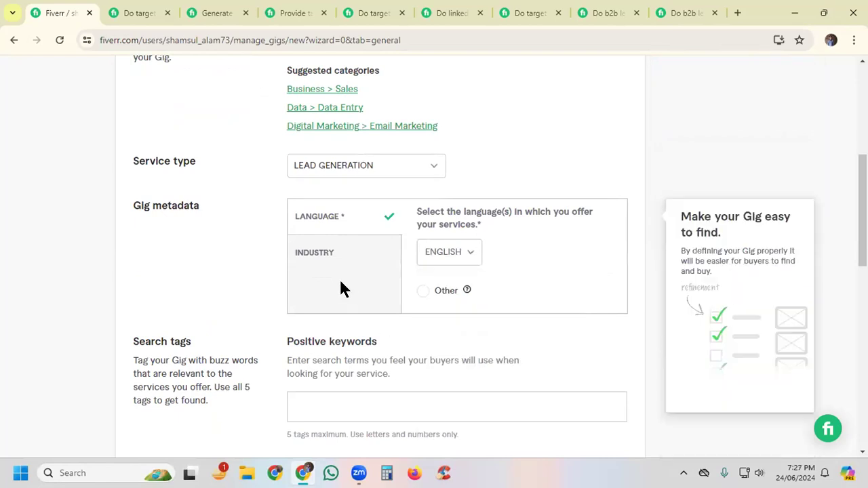
Step: Select Food & beverage, Real estate and Beauty & cosmetics as the industries in the gig metadata
{"action": "left_click", "coordinate": [314, 258]}
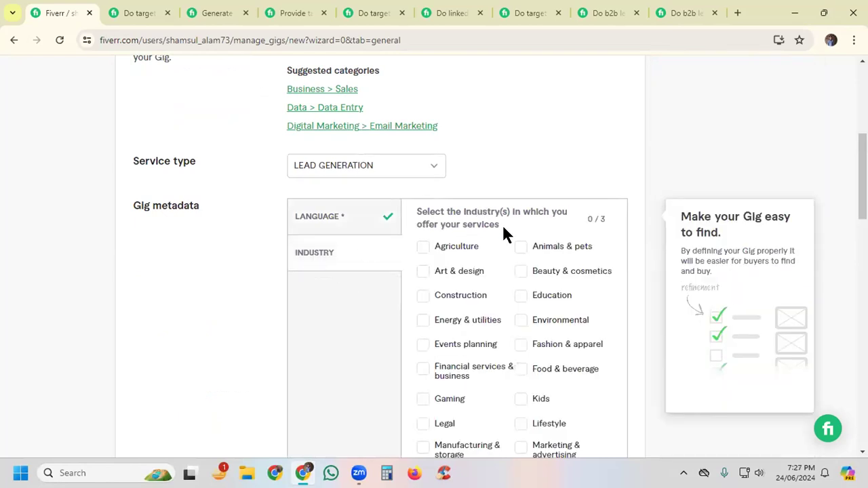
{"action": "scroll", "coordinate": [581, 219], "scroll_direction": "down", "scroll_amount": 3}
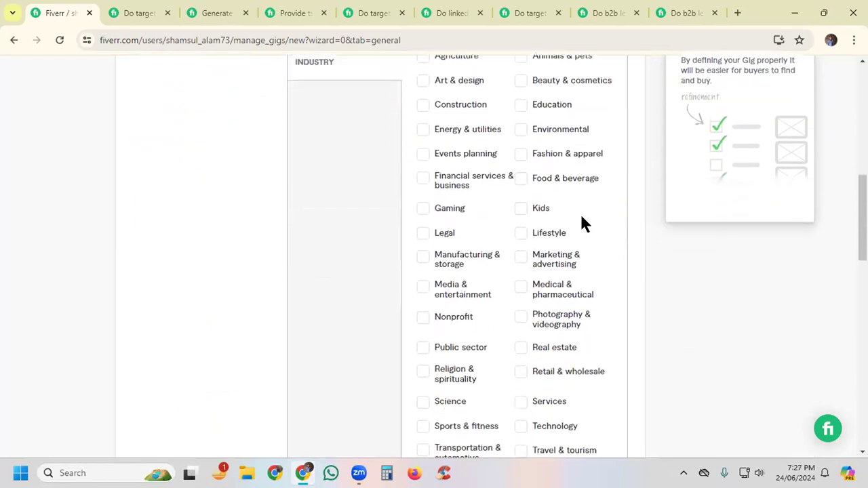
{"action": "scroll", "coordinate": [580, 212], "scroll_direction": "up", "scroll_amount": 1}
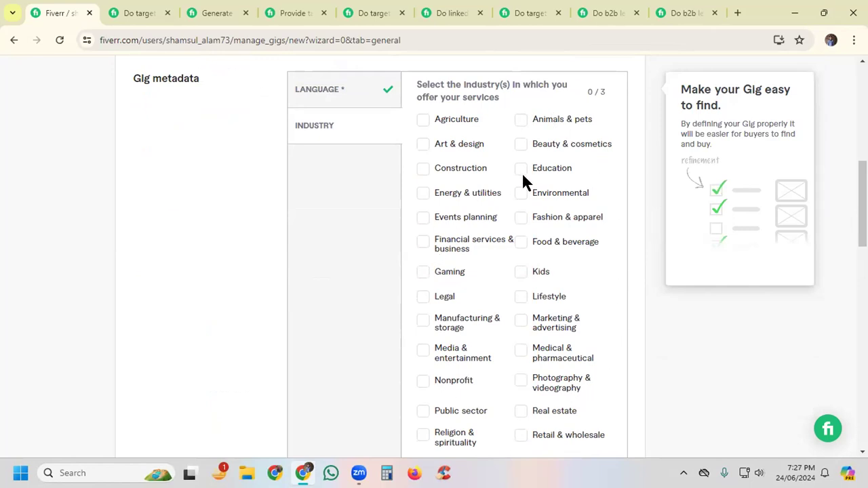
{"action": "left_click", "coordinate": [521, 242]}
{"action": "left_click", "coordinate": [521, 412]}
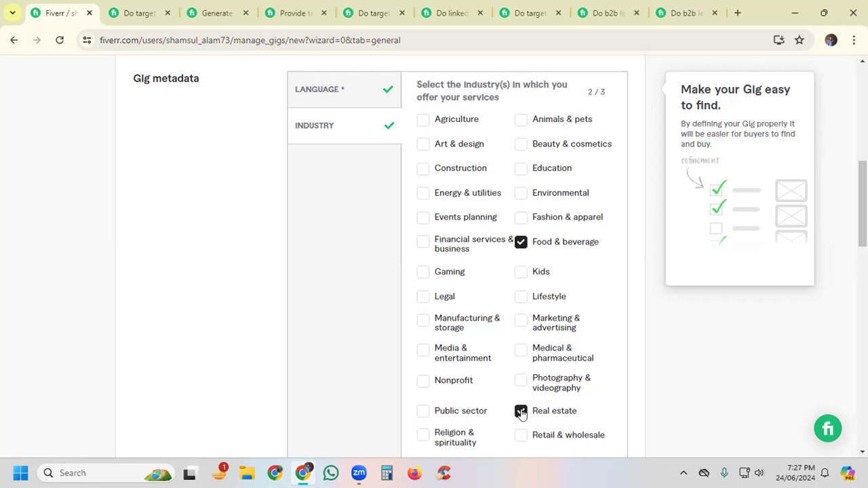
{"action": "left_click", "coordinate": [521, 146]}
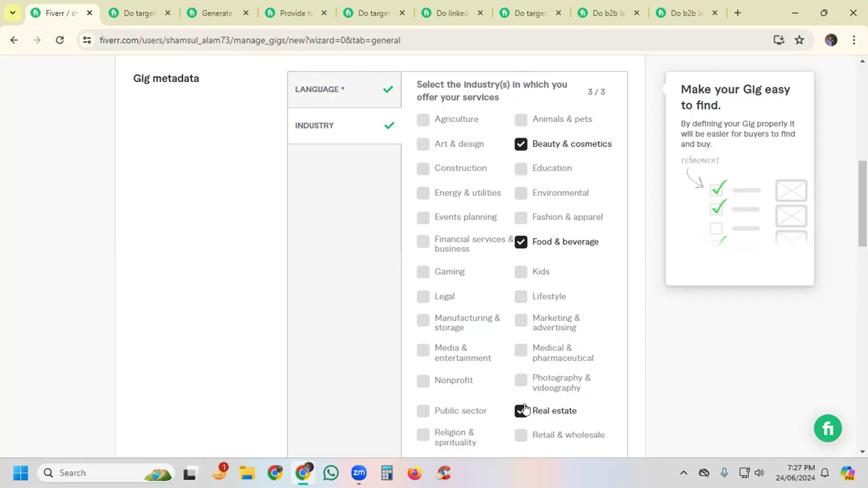
{"action": "key", "text": "Tab"}
Step: Examine the description and the language and industry metadata of the competitor gig on b2b linkedin lead generation email list building
{"action": "mouse_move", "coordinate": [122, 13]}
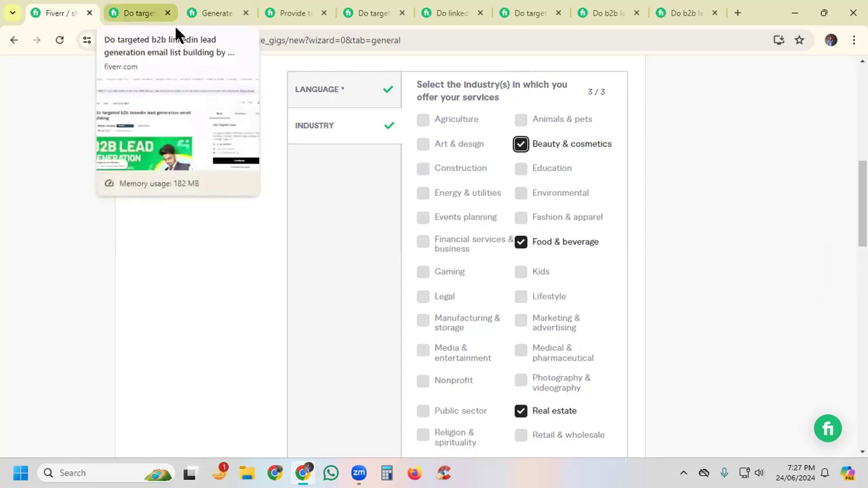
{"action": "left_click", "coordinate": [124, 13]}
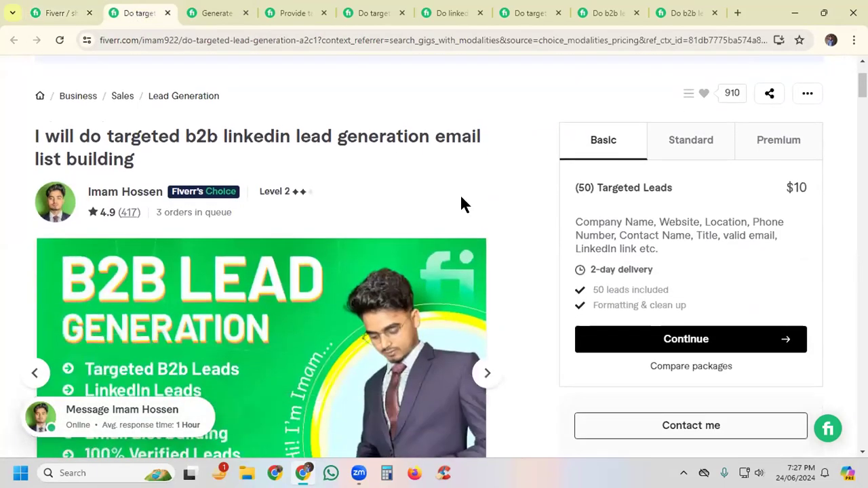
{"action": "scroll", "coordinate": [531, 258], "scroll_direction": "down", "scroll_amount": 1}
{"action": "scroll", "coordinate": [531, 258], "scroll_direction": "down", "scroll_amount": 3}
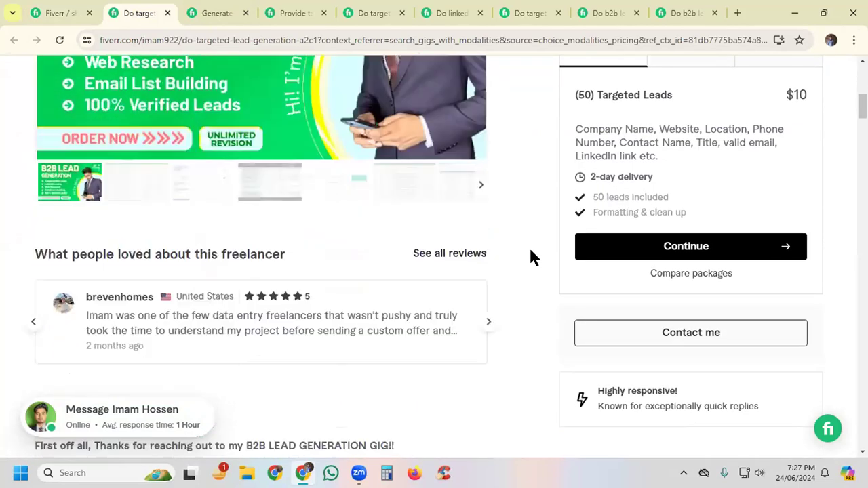
{"action": "scroll", "coordinate": [531, 257], "scroll_direction": "down", "scroll_amount": 6}
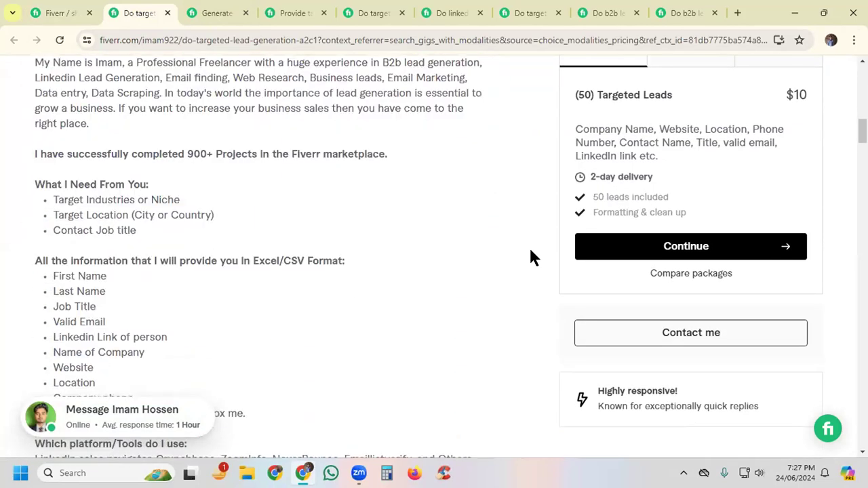
{"action": "scroll", "coordinate": [531, 257], "scroll_direction": "down", "scroll_amount": 2}
{"action": "scroll", "coordinate": [532, 257], "scroll_direction": "down", "scroll_amount": 2}
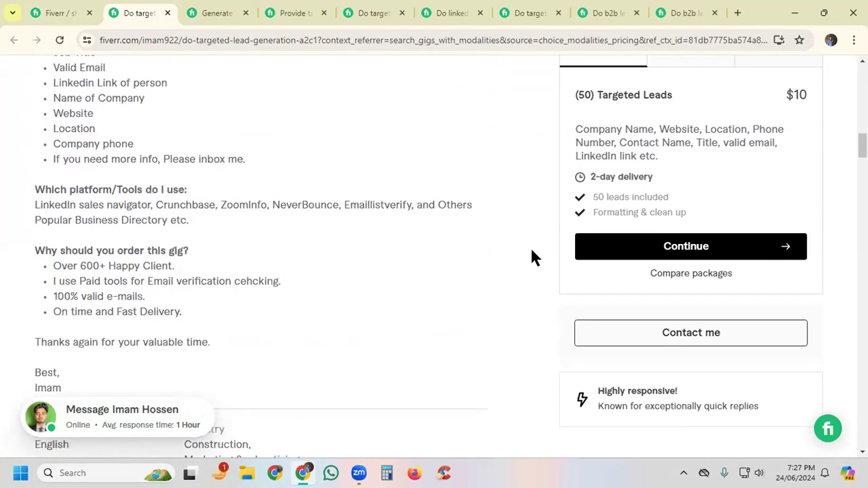
{"action": "scroll", "coordinate": [532, 256], "scroll_direction": "down", "scroll_amount": 2}
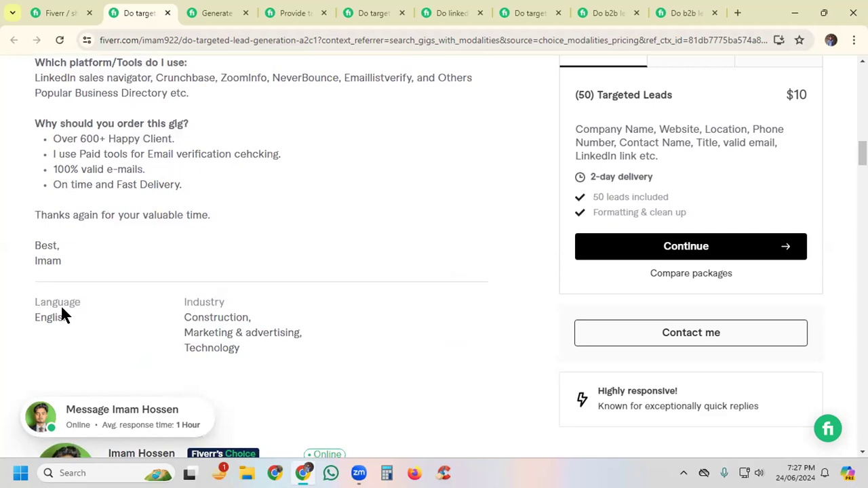
{"action": "scroll", "coordinate": [339, 268], "scroll_direction": "down", "scroll_amount": 1}
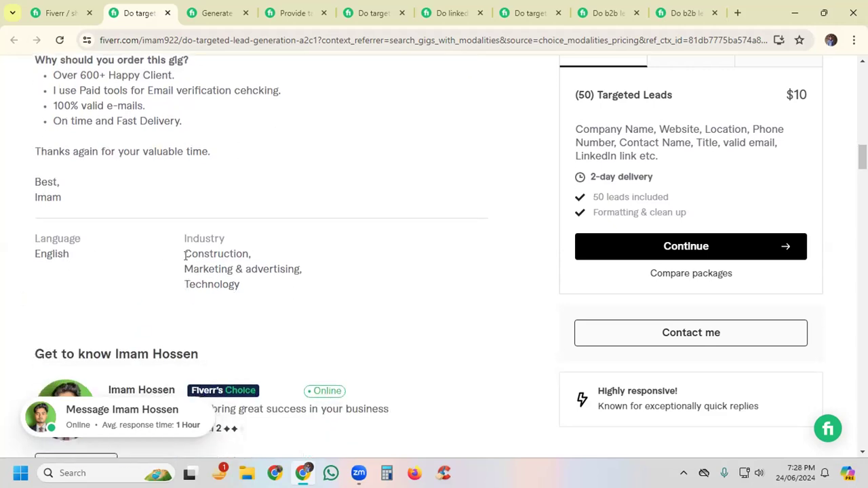
{"action": "left_click_drag", "start_coordinate": [185, 251], "coordinate": [210, 270]}
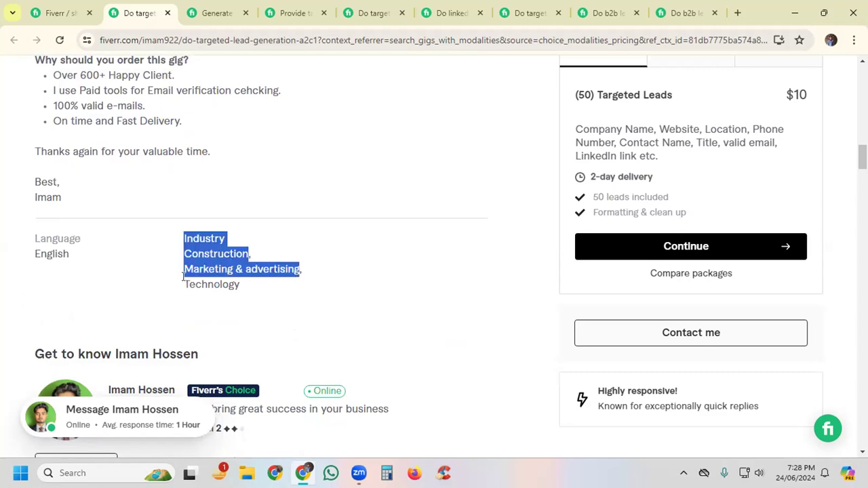
{"action": "left_click_drag", "start_coordinate": [247, 275], "coordinate": [245, 281]}
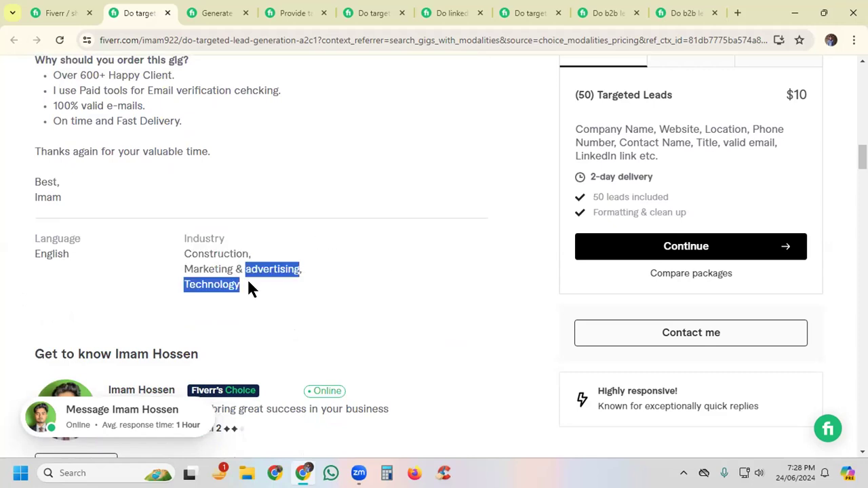
{"action": "left_click", "coordinate": [187, 278]}
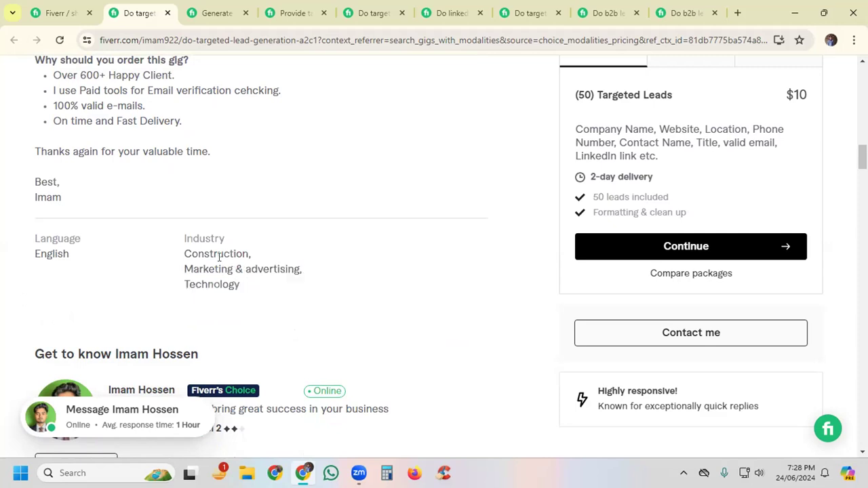
Step: Examine the language and industry metadata of the competitor gig on generating b2b leads and finding emails to build a prospect list
{"action": "left_click", "coordinate": [211, 19]}
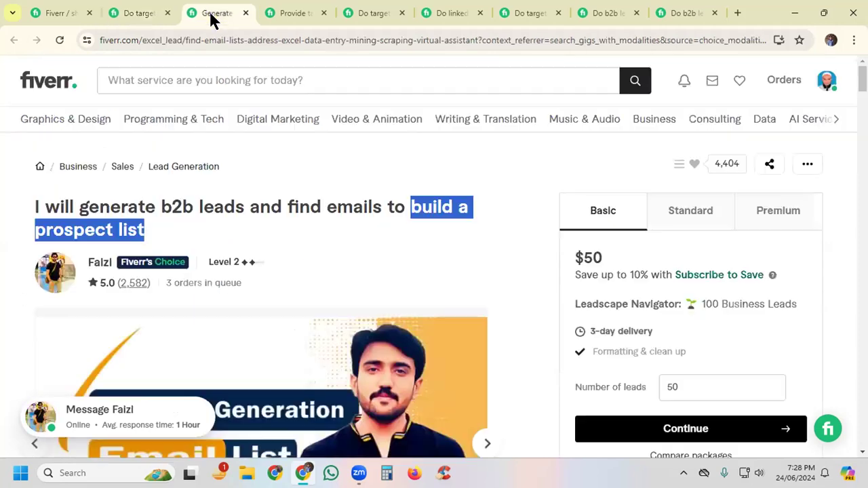
{"action": "left_click", "coordinate": [527, 296]}
{"action": "scroll", "coordinate": [526, 296], "scroll_direction": "down", "scroll_amount": 10}
{"action": "scroll", "coordinate": [528, 296], "scroll_direction": "down", "scroll_amount": 4}
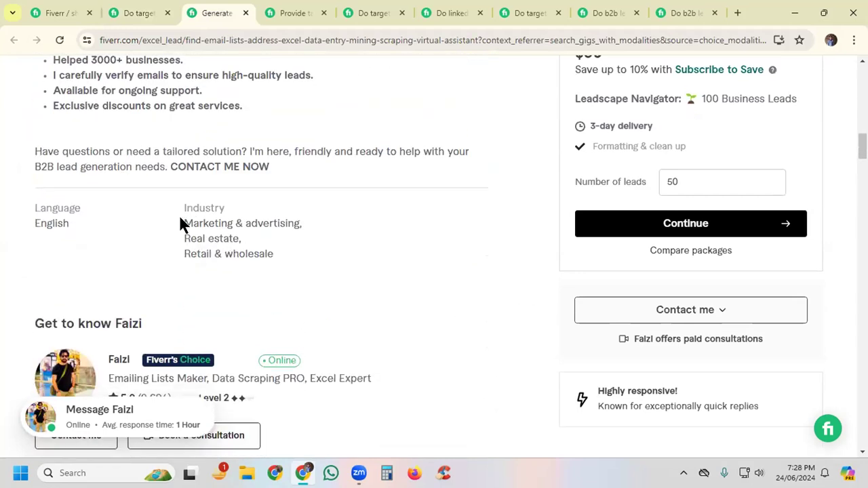
{"action": "left_click_drag", "start_coordinate": [182, 225], "coordinate": [303, 226]}
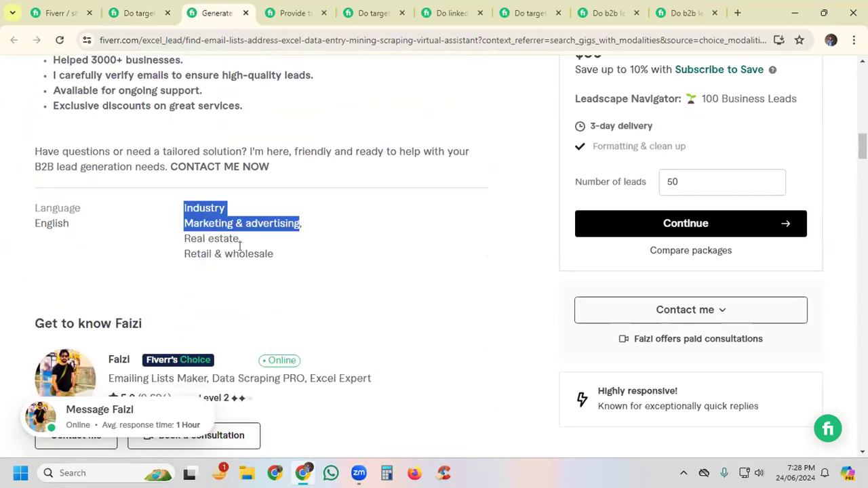
{"action": "left_click_drag", "start_coordinate": [225, 253], "coordinate": [295, 228]}
Step: Examine the description and industry metadata of the competitor gig on targeted b2b lead generation for any industries
{"action": "left_click", "coordinate": [290, 13]}
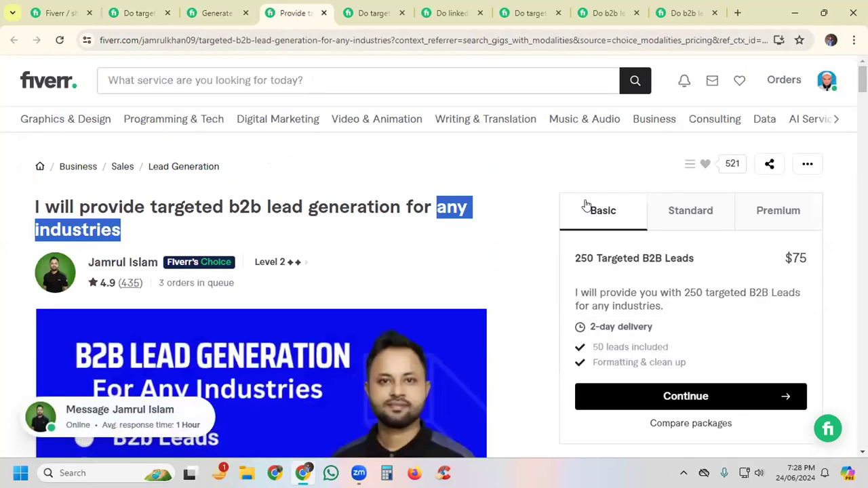
{"action": "scroll", "coordinate": [434, 244], "scroll_direction": "down", "scroll_amount": 1}
{"action": "scroll", "coordinate": [435, 244], "scroll_direction": "down", "scroll_amount": 12}
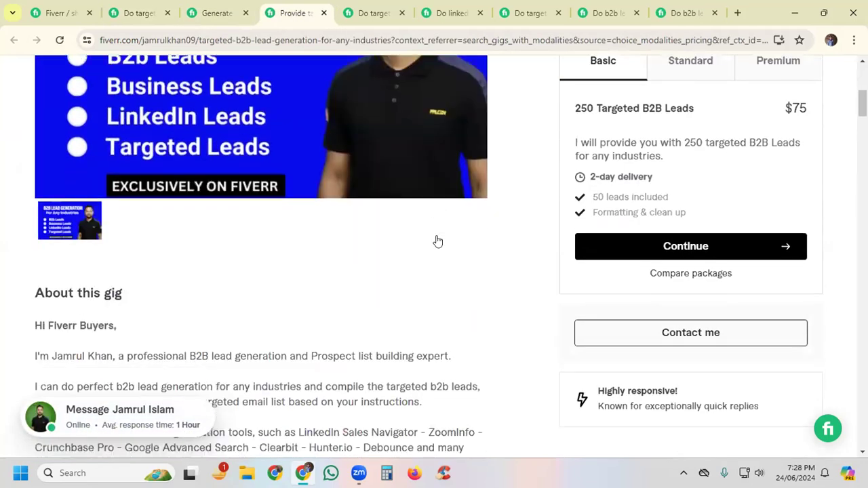
{"action": "scroll", "coordinate": [438, 241], "scroll_direction": "down", "scroll_amount": 4}
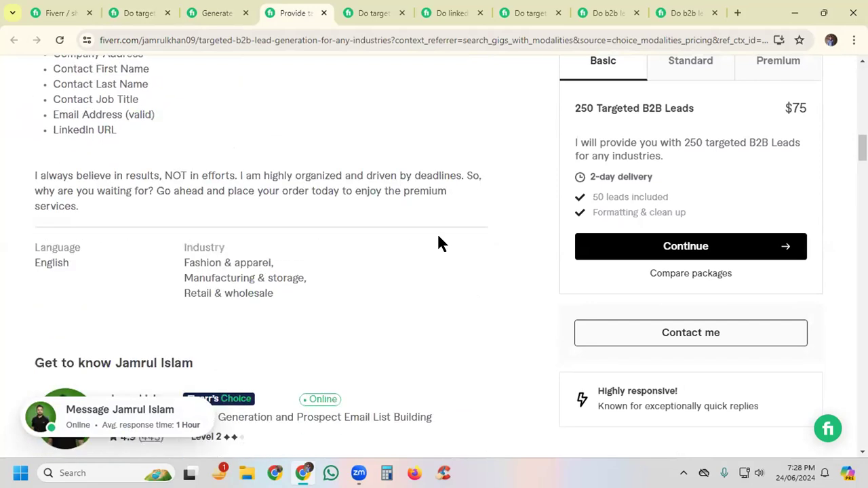
{"action": "left_click_drag", "start_coordinate": [304, 278], "coordinate": [183, 247]}
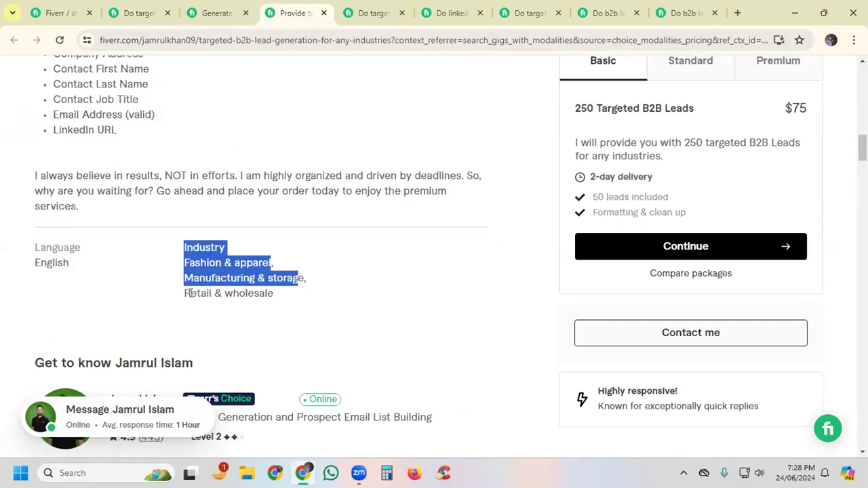
{"action": "left_click", "coordinate": [273, 291]}
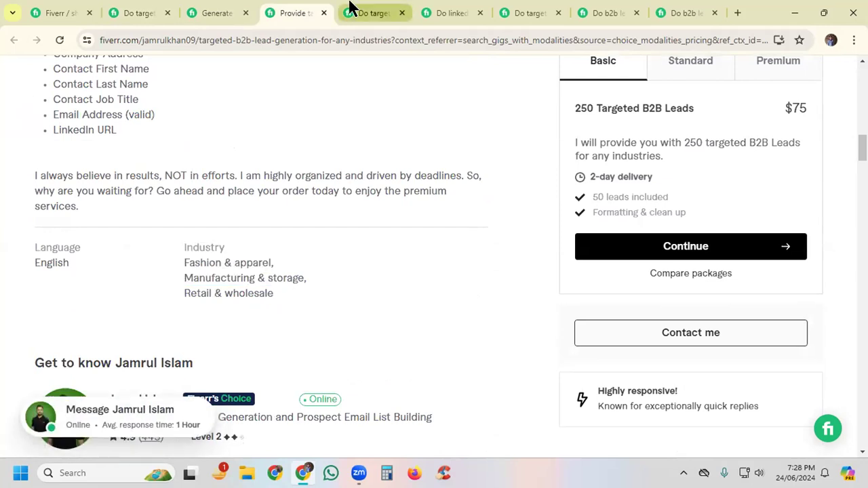
Step: Examine the industry metadata of the competitor gig on targeted b2b lead generation, linkedin leads and prospect email list building
{"action": "left_click", "coordinate": [370, 12]}
{"action": "scroll", "coordinate": [546, 232], "scroll_direction": "down", "scroll_amount": 7}
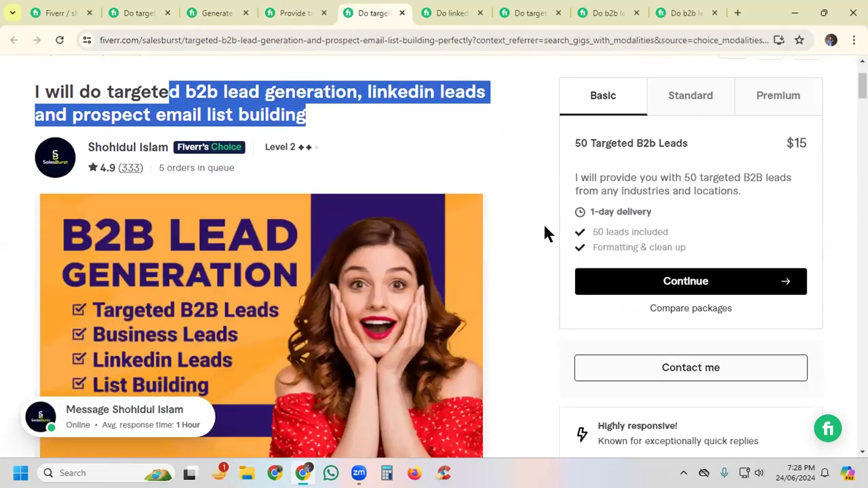
{"action": "scroll", "coordinate": [533, 237], "scroll_direction": "down", "scroll_amount": 7}
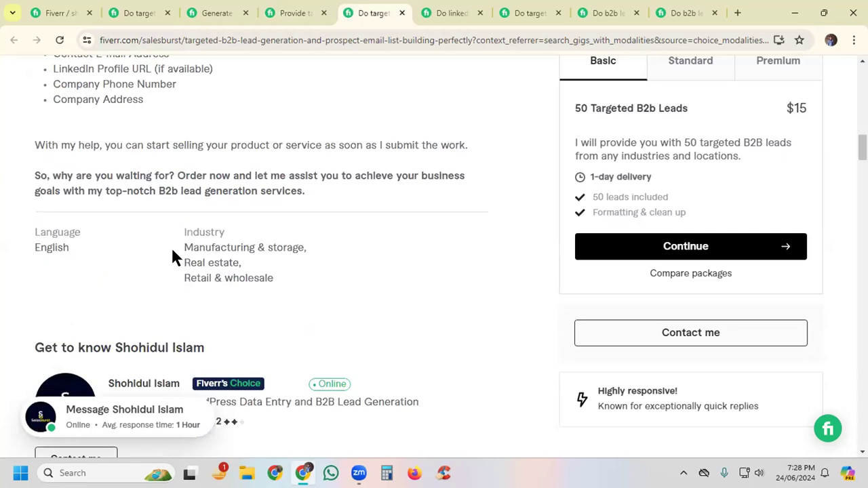
{"action": "left_click_drag", "start_coordinate": [274, 278], "coordinate": [174, 246]}
{"action": "left_click", "coordinate": [234, 270]}
Step: Replace Beauty & cosmetics with Retail & wholesale among the industries in the new gig's metadata
{"action": "left_click", "coordinate": [42, 11]}
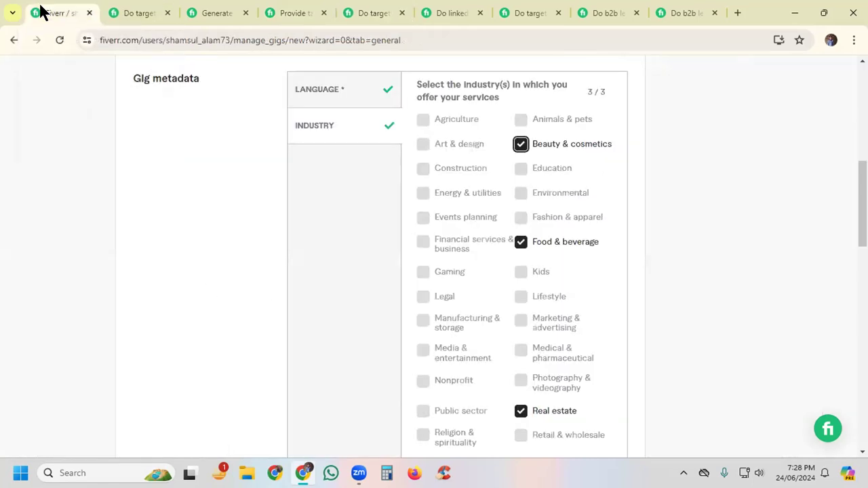
{"action": "left_click", "coordinate": [520, 410]}
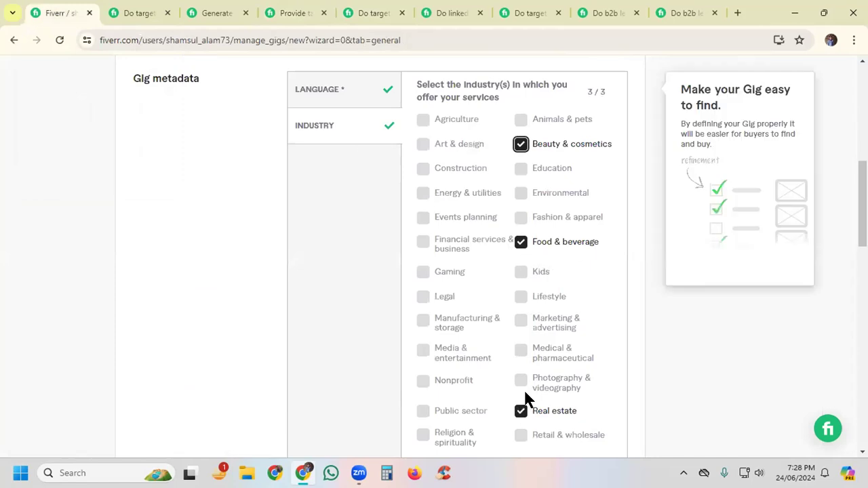
{"action": "left_click", "coordinate": [520, 144]}
{"action": "scroll", "coordinate": [542, 361], "scroll_direction": "down", "scroll_amount": 2}
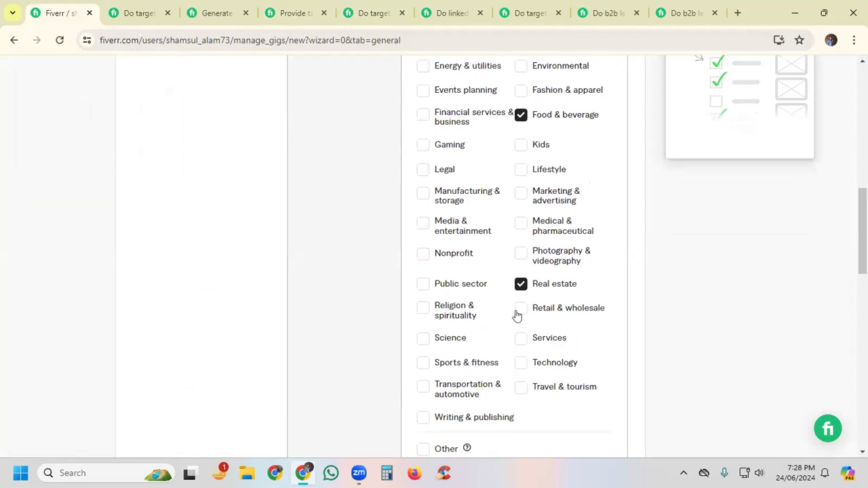
{"action": "left_click", "coordinate": [521, 309]}
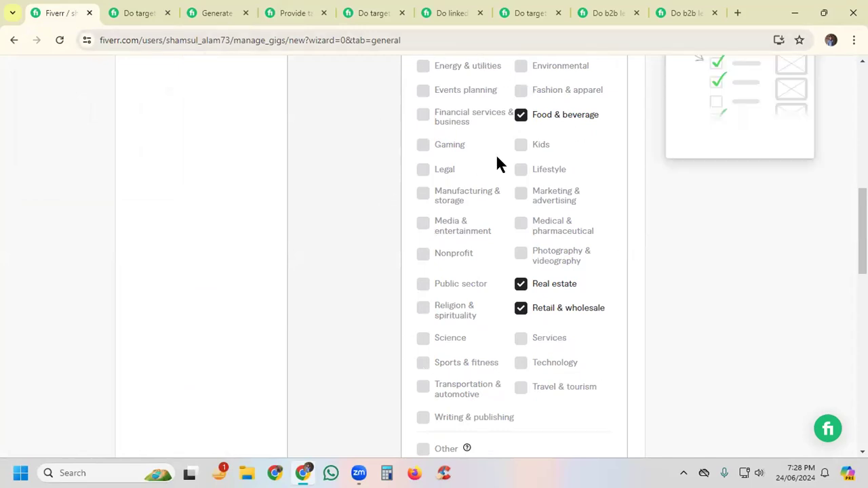
Step: Examine the search tags section for the allowed number of positive keywords and the permitted characters
{"action": "key", "text": "Down"}
{"action": "scroll", "coordinate": [633, 195], "scroll_direction": "down", "scroll_amount": 3}
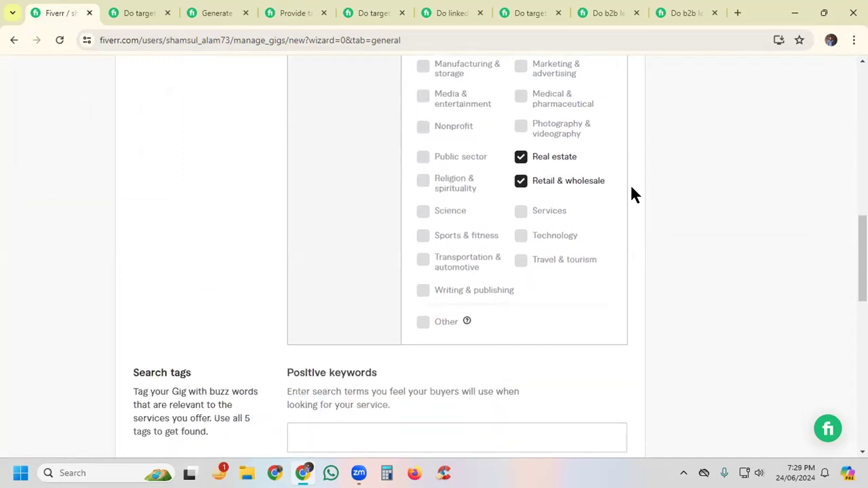
{"action": "scroll", "coordinate": [633, 195], "scroll_direction": "down", "scroll_amount": 2}
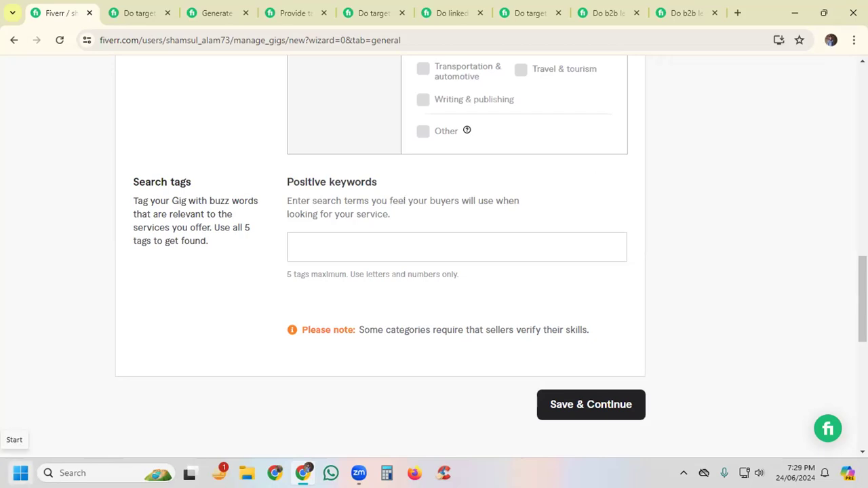
{"action": "scroll", "coordinate": [457, 251], "scroll_direction": "up", "scroll_amount": 1}
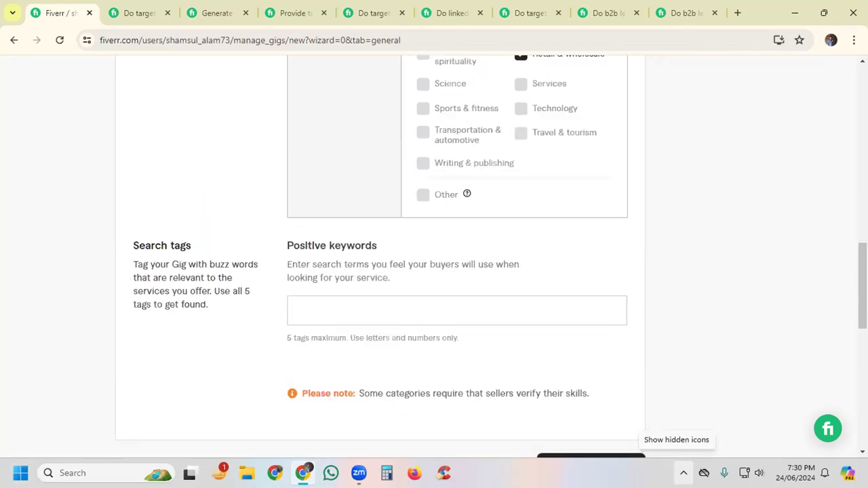
{"action": "left_click", "coordinate": [312, 304]}
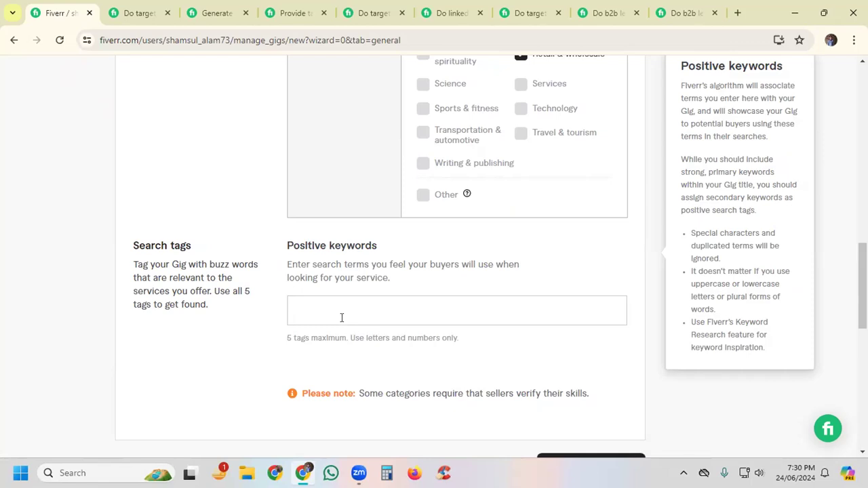
{"action": "left_click", "coordinate": [326, 310]}
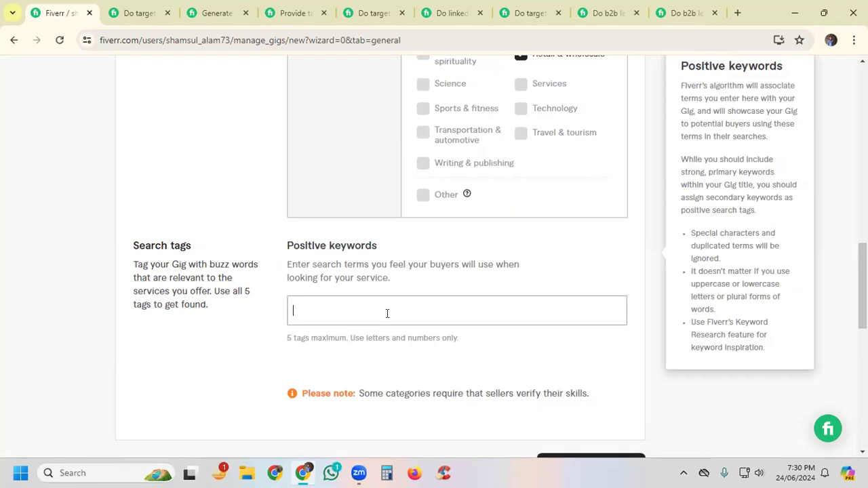
{"action": "left_click_drag", "start_coordinate": [286, 338], "coordinate": [371, 342]}
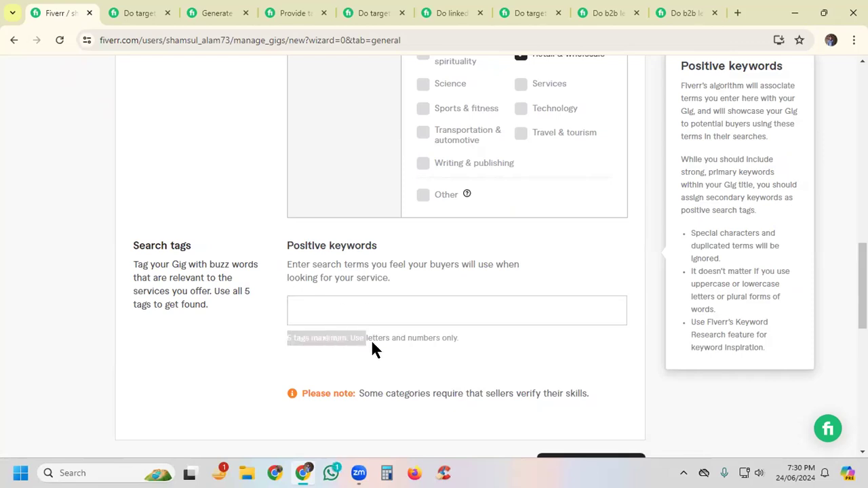
{"action": "left_click", "coordinate": [300, 341]}
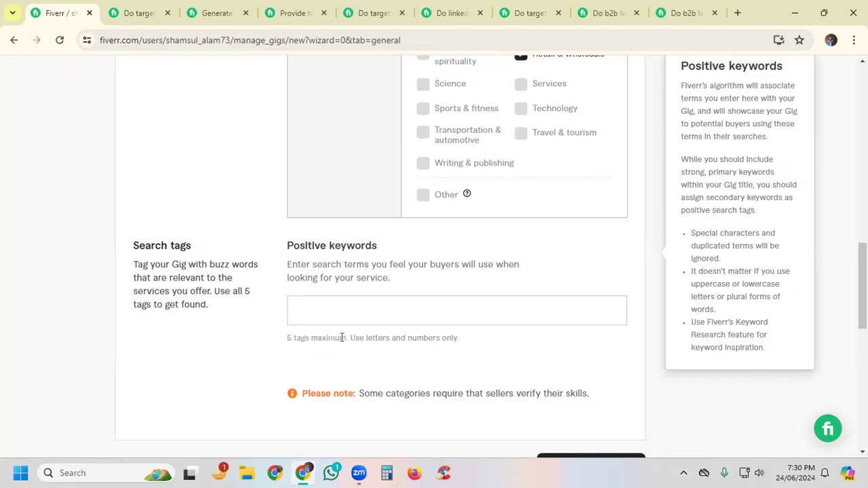
{"action": "left_click_drag", "start_coordinate": [348, 337], "coordinate": [397, 343]}
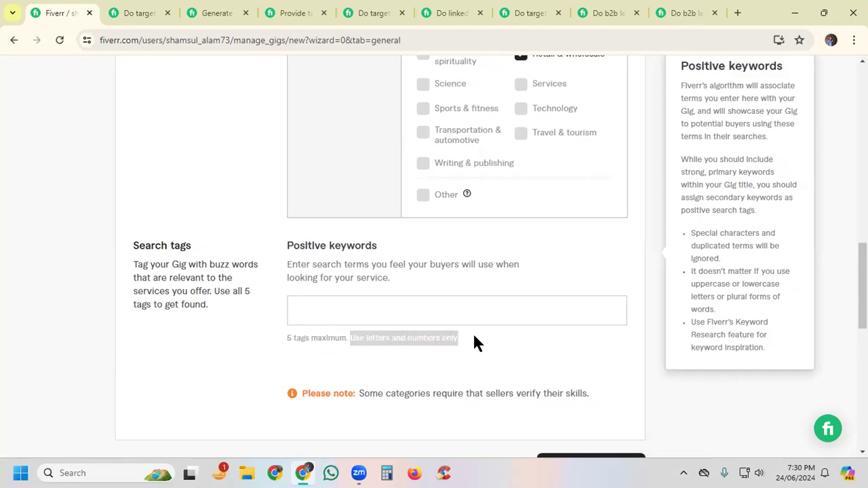
{"action": "left_click", "coordinate": [358, 334]}
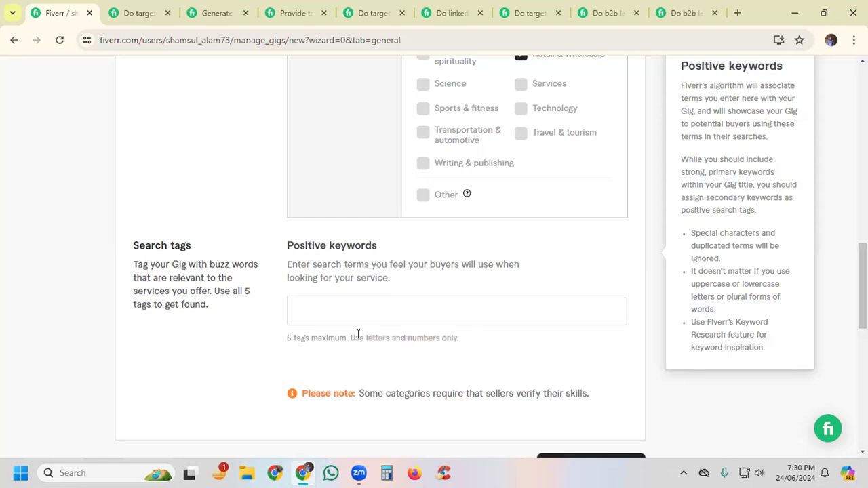
{"action": "left_click_drag", "start_coordinate": [347, 336], "coordinate": [488, 339]}
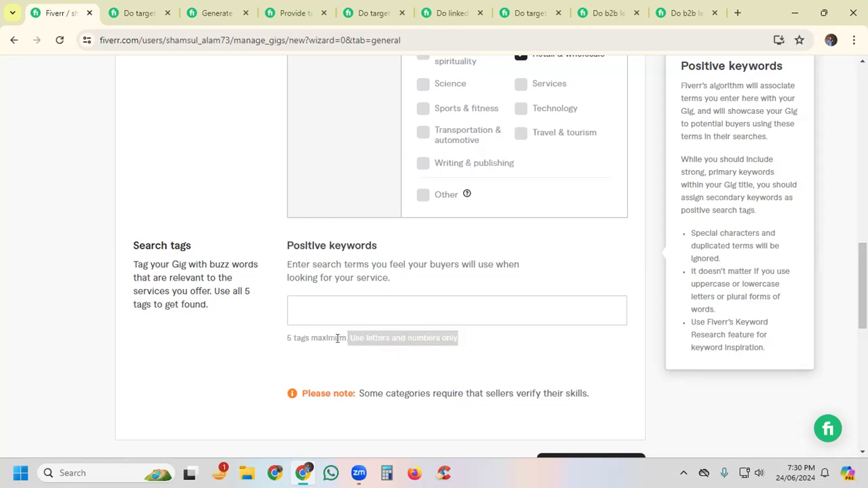
Step: Add the suggested term "lead generation" as the first positive keyword in the search tags
{"action": "left_click", "coordinate": [358, 316]}
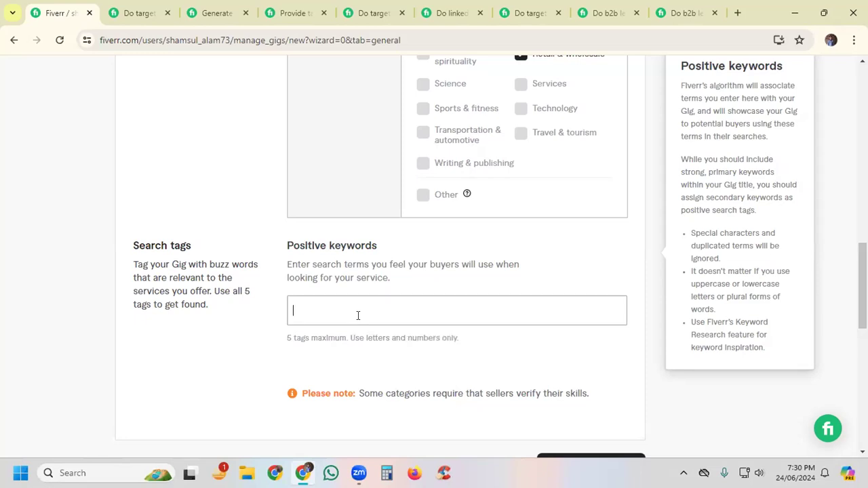
{"action": "type", "text": "lead"}
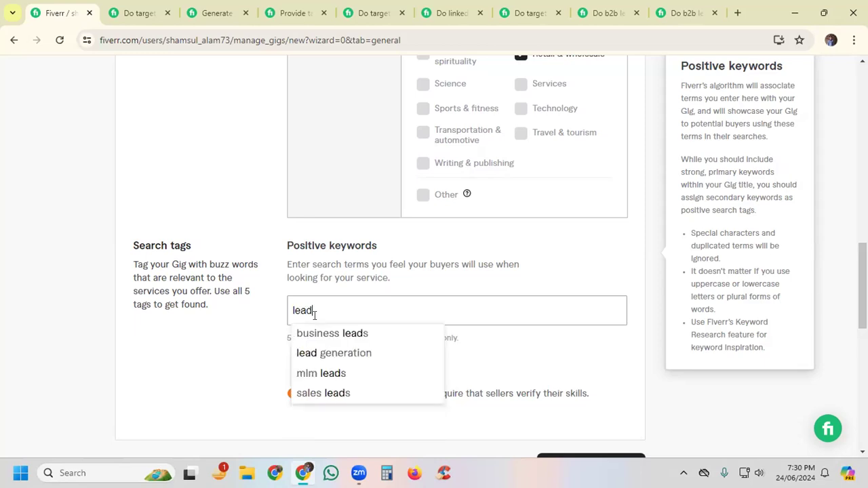
{"action": "left_click", "coordinate": [351, 352]}
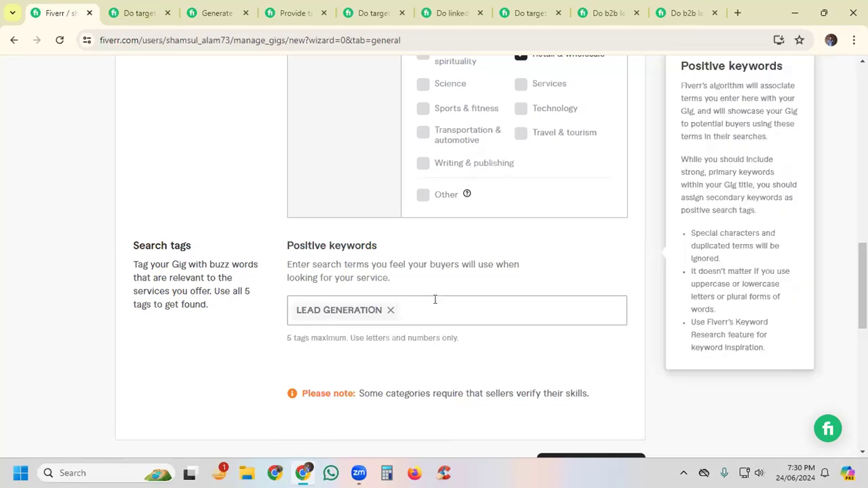
Step: Add "b2b lead generation" as the second positive keyword of the gig
{"action": "type", "text": "b2b lead generation"}
{"action": "key", "text": "Return"}
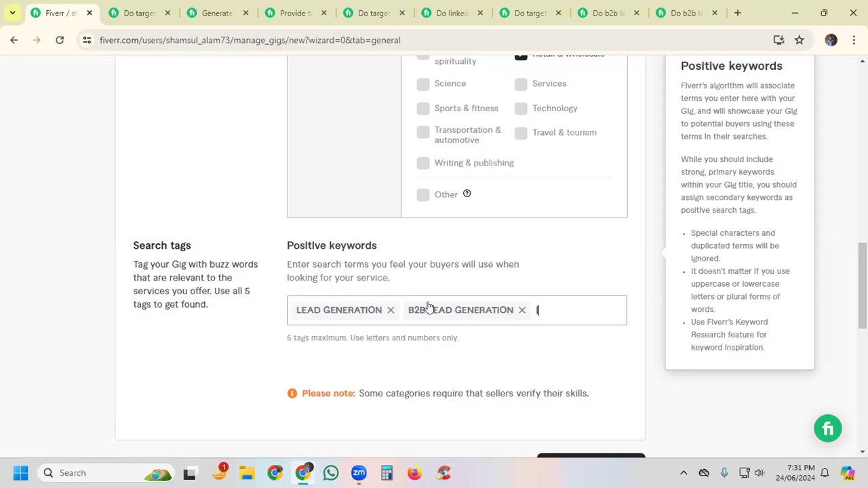
Step: Add "linkedin lead generation" as the third positive keyword of the gig
{"action": "type", "text": "link"}
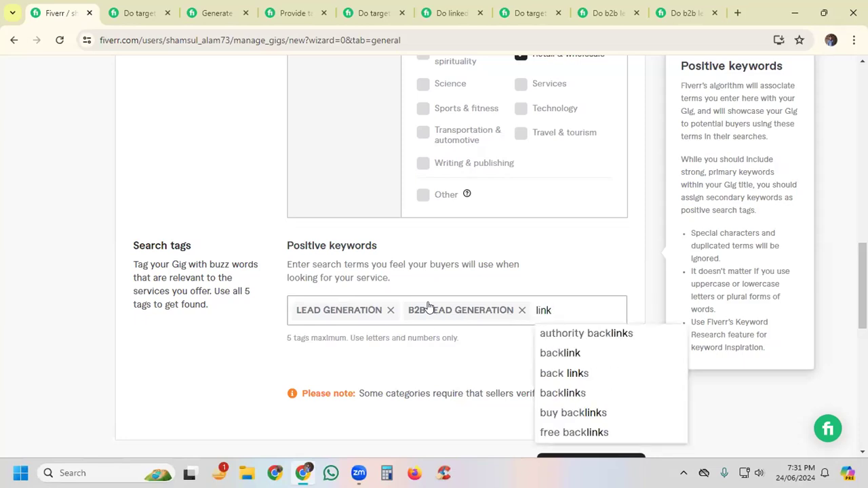
{"action": "type", "text": "edin lead g"}
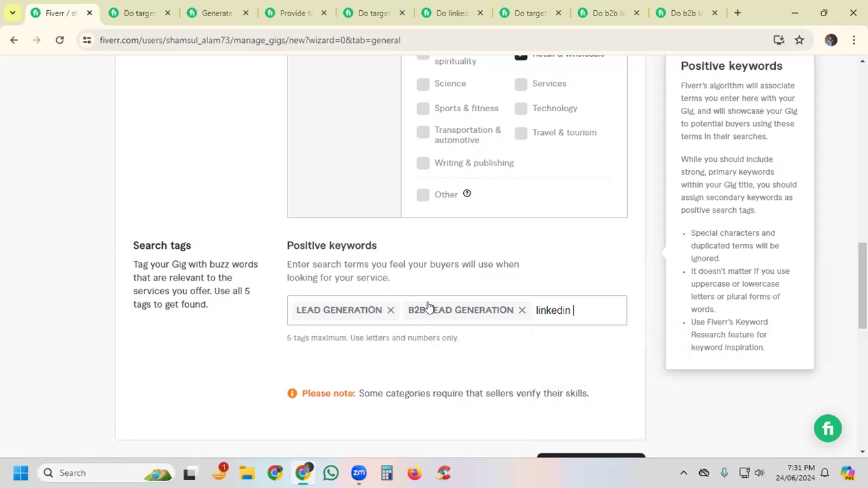
{"action": "type", "text": "eneration"}
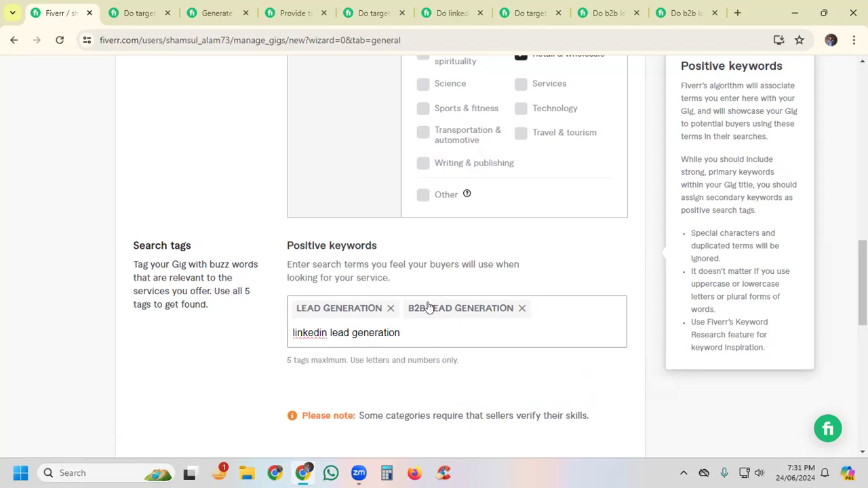
{"action": "key", "text": "Return"}
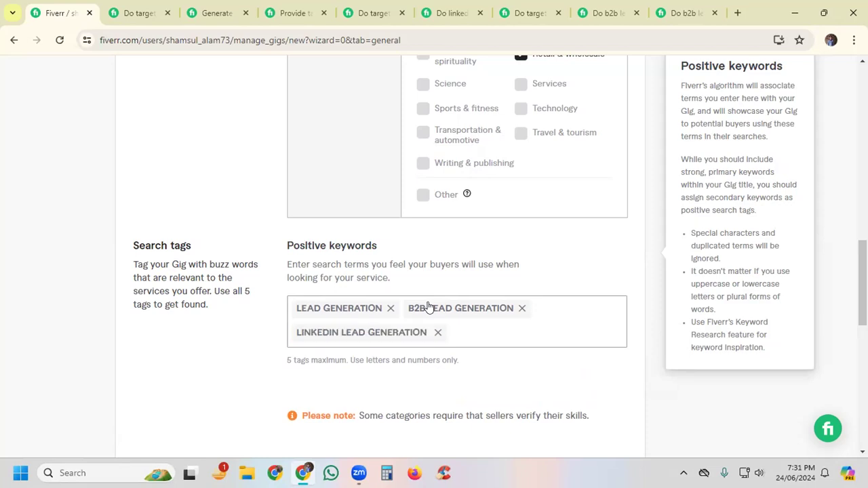
Step: Add the suggested term "business leads" as the fourth positive keyword of the gig
{"action": "type", "text": "buse"}
{"action": "key", "text": "BackSpace"}
{"action": "type", "text": "iness"}
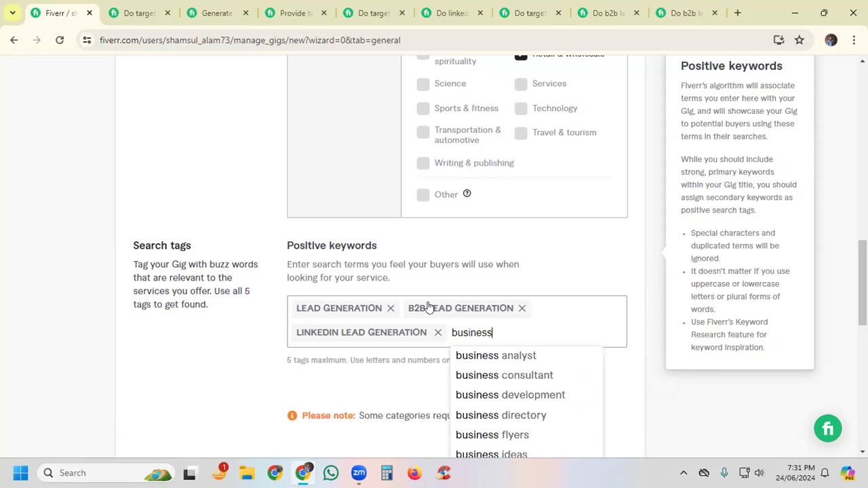
{"action": "type", "text": " le"}
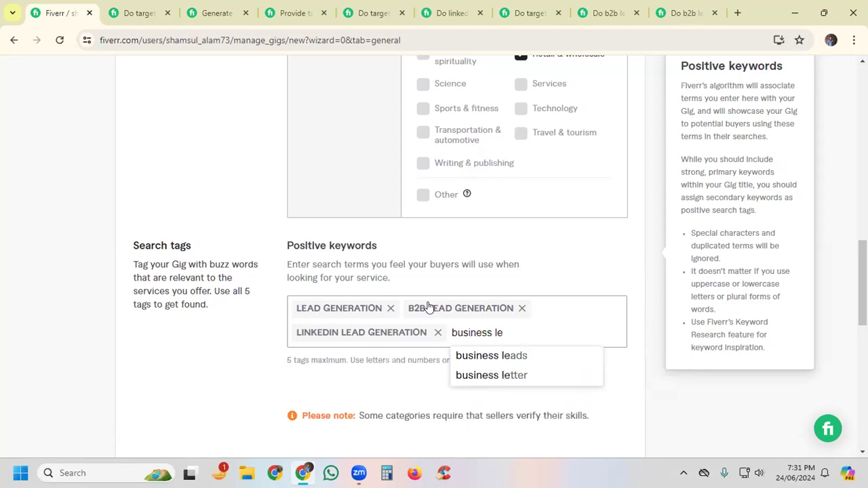
{"action": "left_click", "coordinate": [525, 360]}
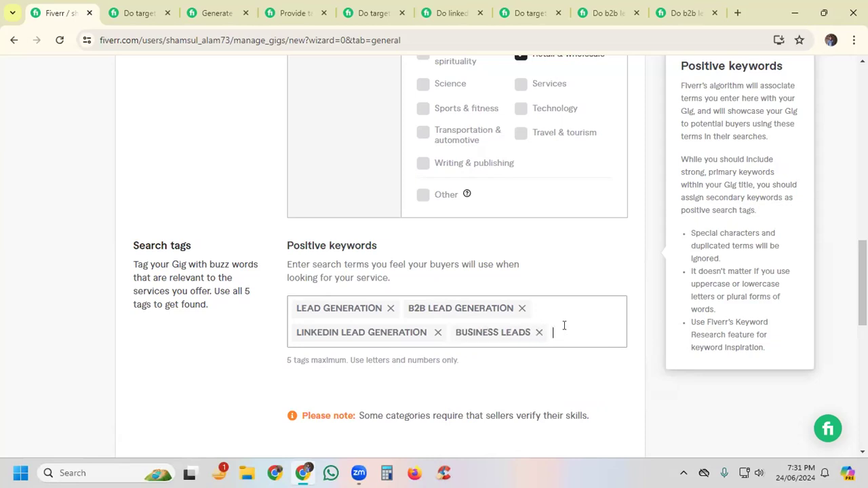
Step: Add "targeted leads" as the fifth positive keyword of the gig
{"action": "type", "text": "targe"}
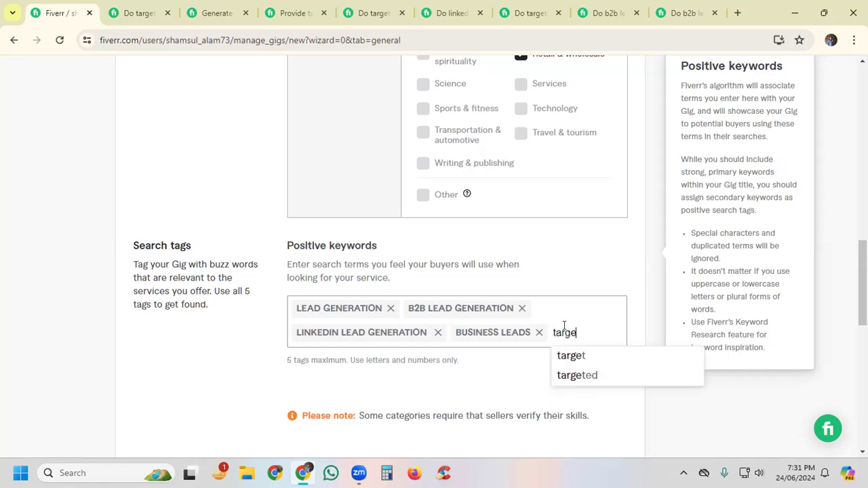
{"action": "type", "text": "ted "}
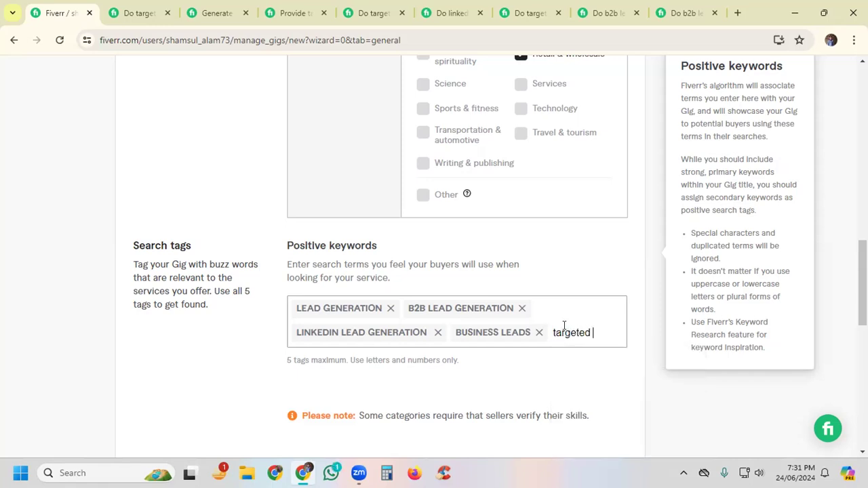
{"action": "type", "text": "leads"}
{"action": "key", "text": "Return"}
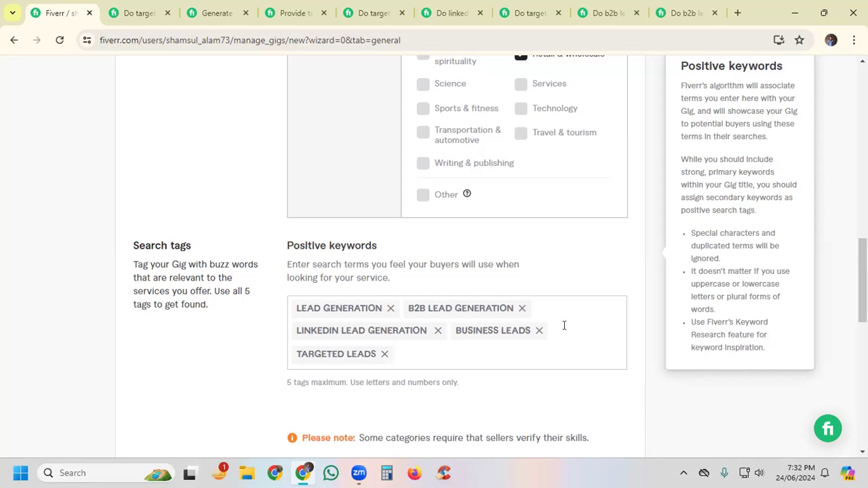
Step: Examine the related tags at the end of the competing "Do targeted lead generation" gig
{"action": "left_click", "coordinate": [128, 15]}
{"action": "scroll", "coordinate": [528, 224], "scroll_direction": "down", "scroll_amount": 5}
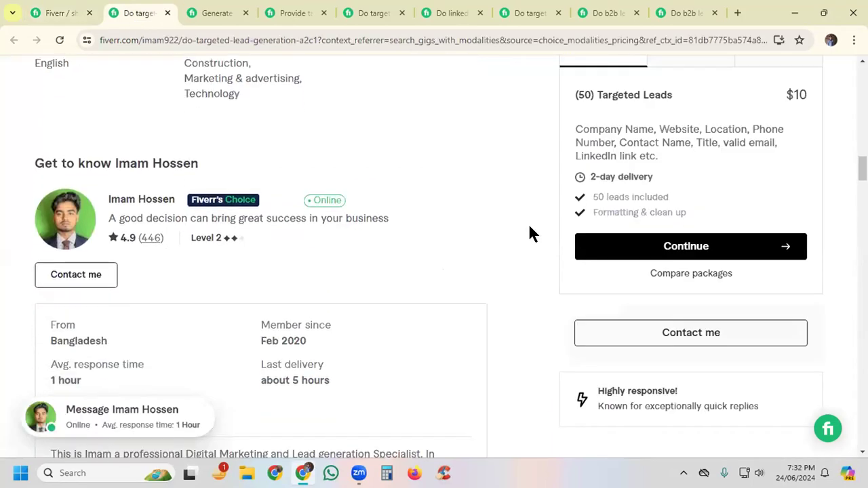
{"action": "scroll", "coordinate": [530, 226], "scroll_direction": "down", "scroll_amount": 12}
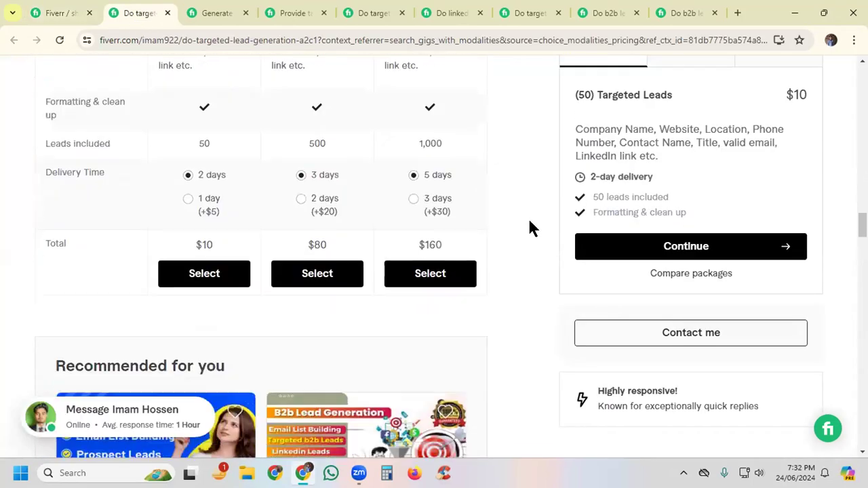
{"action": "scroll", "coordinate": [530, 224], "scroll_direction": "down", "scroll_amount": 10}
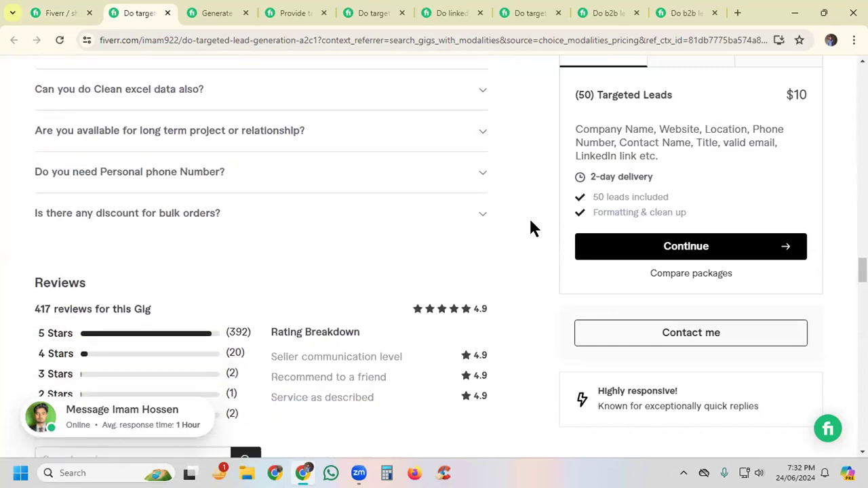
{"action": "scroll", "coordinate": [531, 228], "scroll_direction": "down", "scroll_amount": 10}
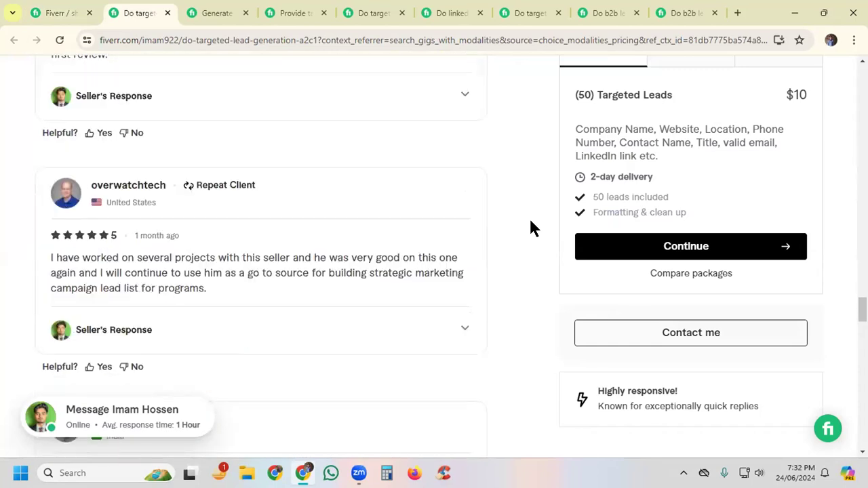
{"action": "scroll", "coordinate": [532, 228], "scroll_direction": "down", "scroll_amount": 10}
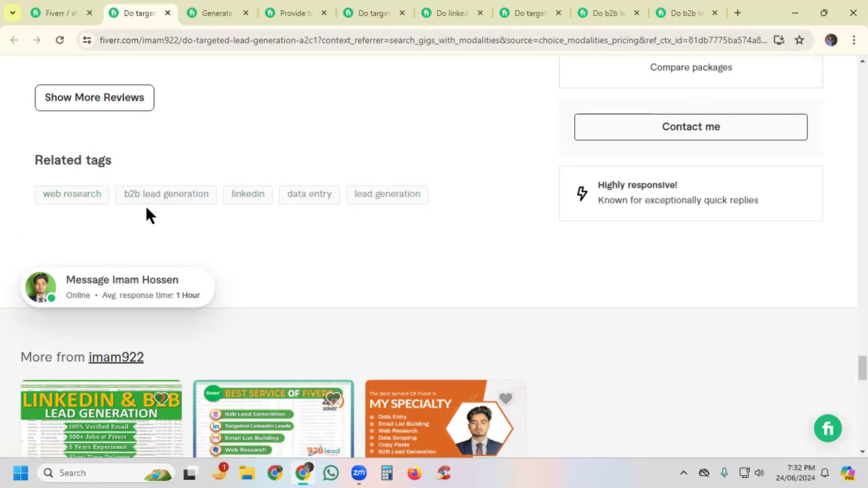
Step: Examine the related tags of the competing gig whose title starts with "Generate", below its reviews
{"action": "left_click", "coordinate": [203, 14]}
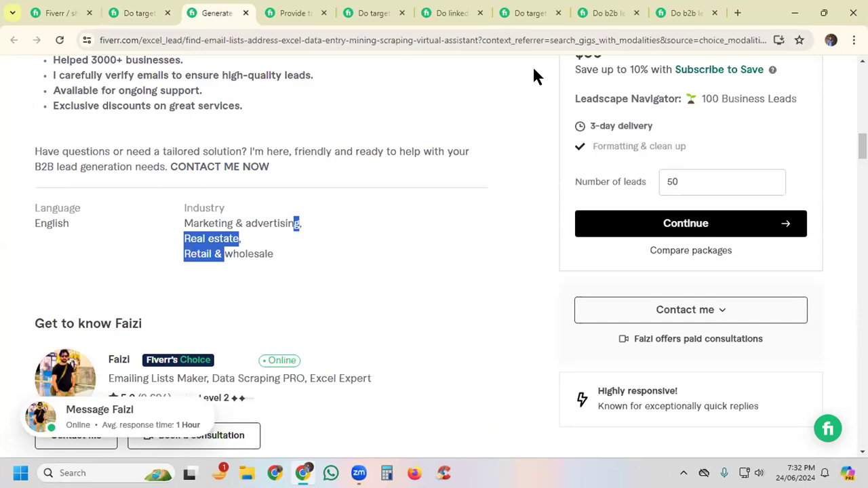
{"action": "scroll", "coordinate": [512, 89], "scroll_direction": "down", "scroll_amount": 15}
{"action": "scroll", "coordinate": [495, 97], "scroll_direction": "down", "scroll_amount": 15}
{"action": "scroll", "coordinate": [500, 104], "scroll_direction": "down", "scroll_amount": 15}
{"action": "scroll", "coordinate": [500, 99], "scroll_direction": "down", "scroll_amount": 2}
{"action": "scroll", "coordinate": [500, 95], "scroll_direction": "up", "scroll_amount": 6}
{"action": "scroll", "coordinate": [503, 99], "scroll_direction": "up", "scroll_amount": 3}
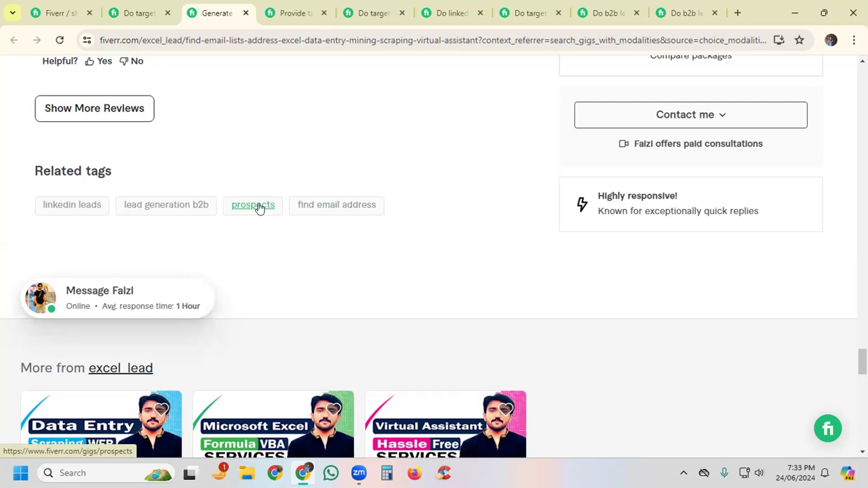
Step: Examine the related tags of the competing gig offering targeted b2b lead generation for any industries
{"action": "left_click", "coordinate": [281, 12]}
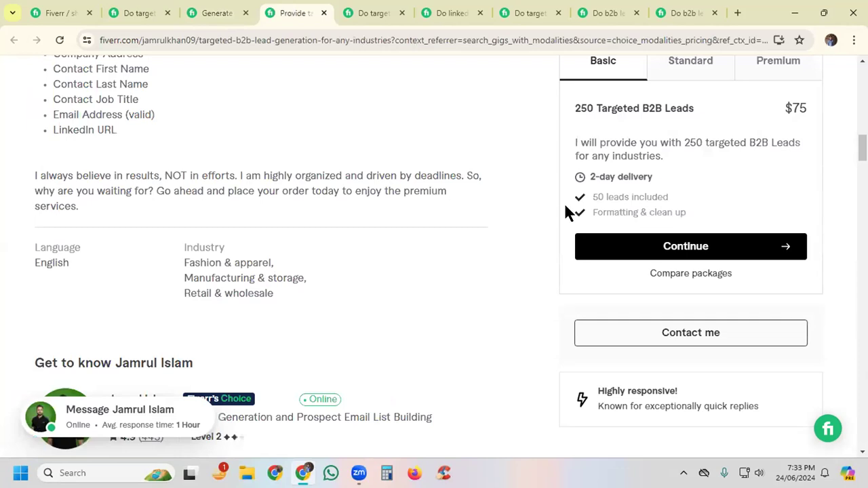
{"action": "scroll", "coordinate": [518, 202], "scroll_direction": "down", "scroll_amount": 5}
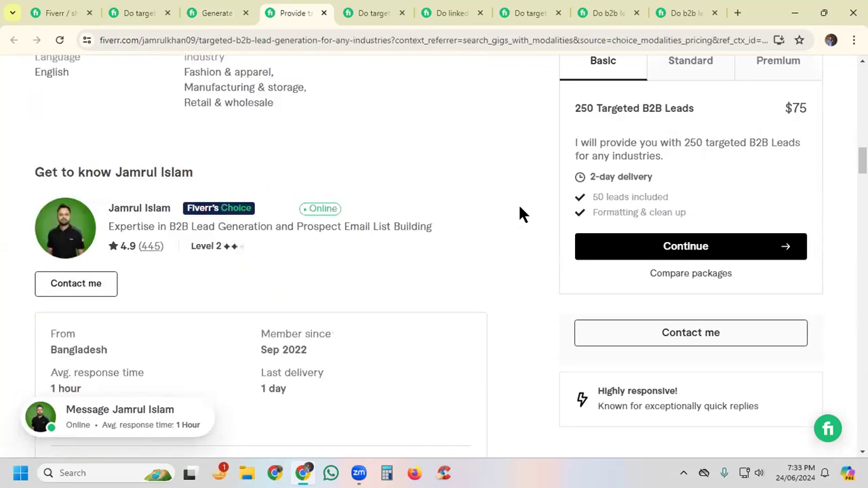
{"action": "scroll", "coordinate": [523, 208], "scroll_direction": "down", "scroll_amount": 12}
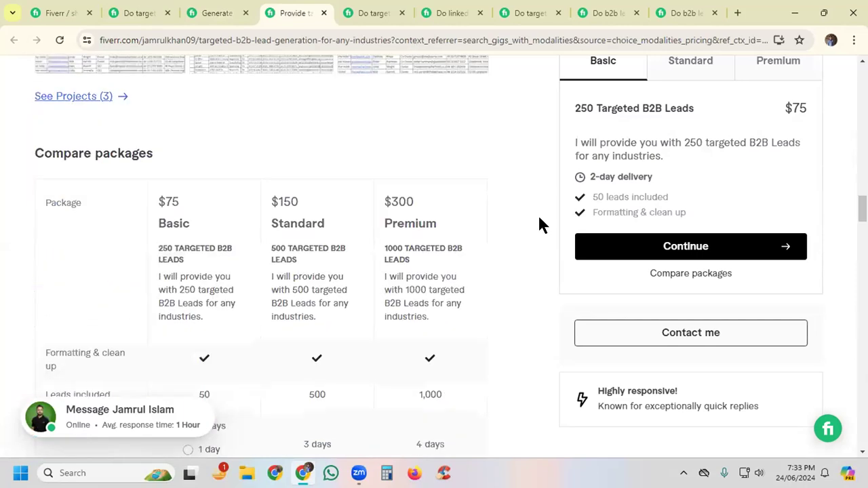
{"action": "scroll", "coordinate": [539, 219], "scroll_direction": "down", "scroll_amount": 10}
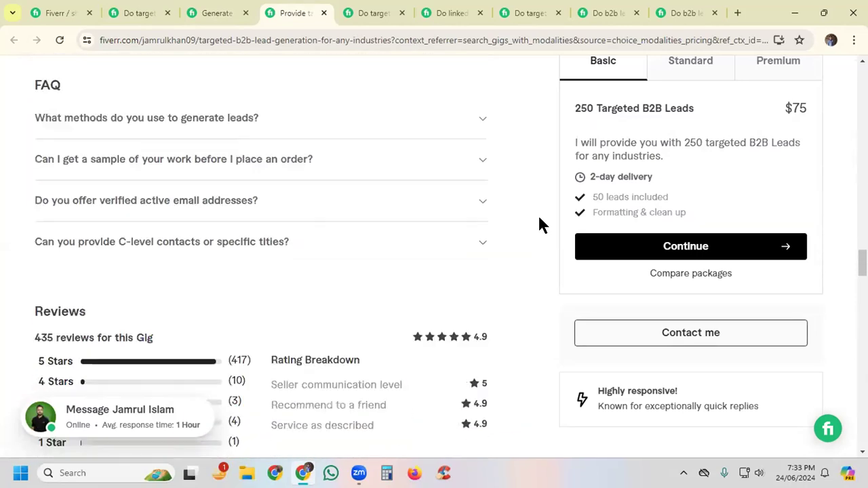
{"action": "scroll", "coordinate": [541, 224], "scroll_direction": "down", "scroll_amount": 10}
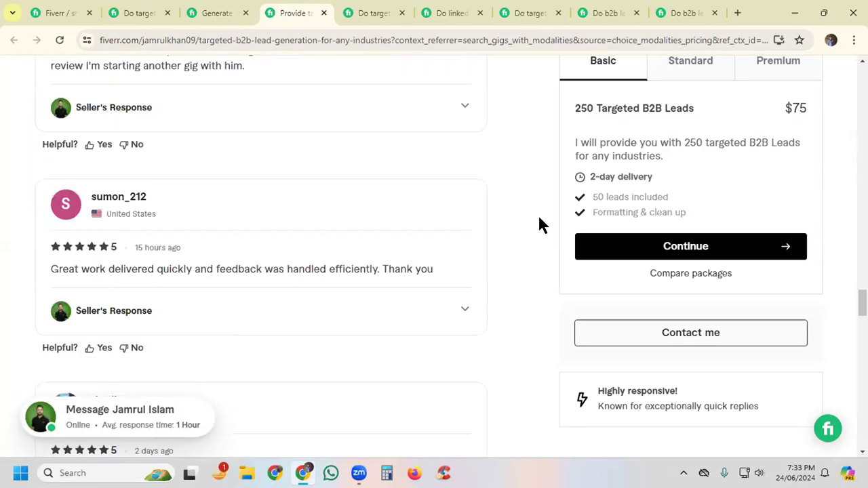
{"action": "scroll", "coordinate": [541, 224], "scroll_direction": "down", "scroll_amount": 10}
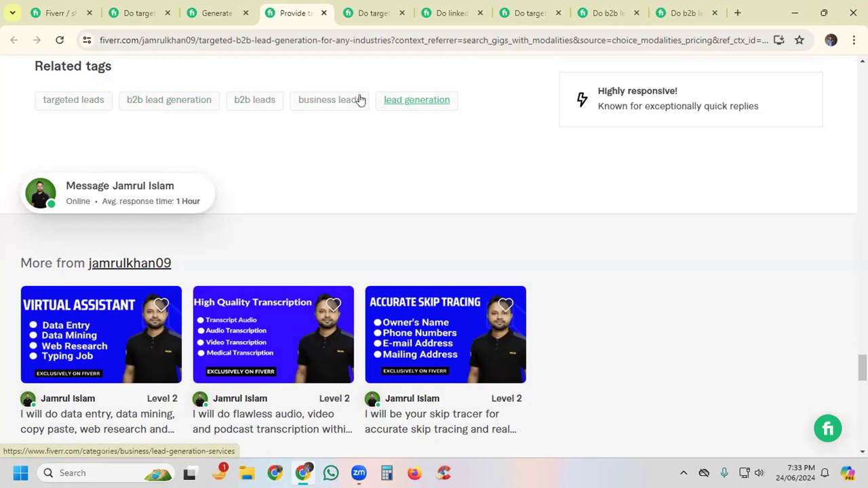
Step: Return to the new gig's overview, try to save it and read the message below the search tags
{"action": "left_click", "coordinate": [40, 11]}
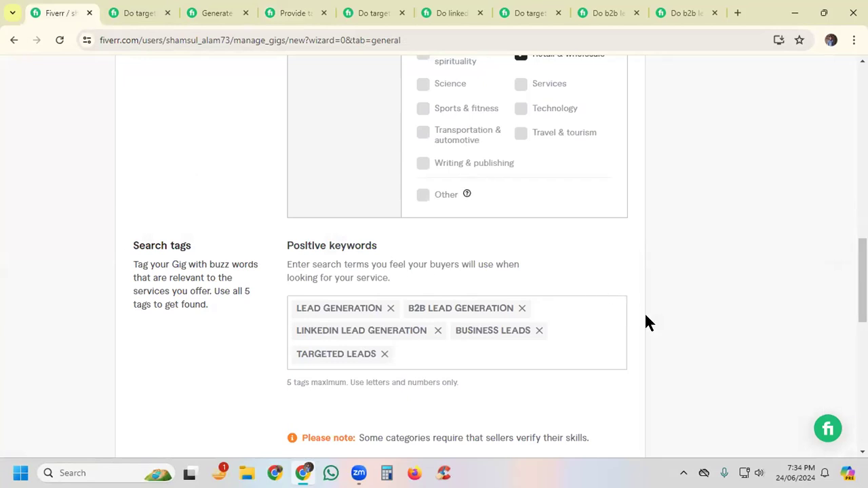
{"action": "scroll", "coordinate": [647, 322], "scroll_direction": "down", "scroll_amount": 3}
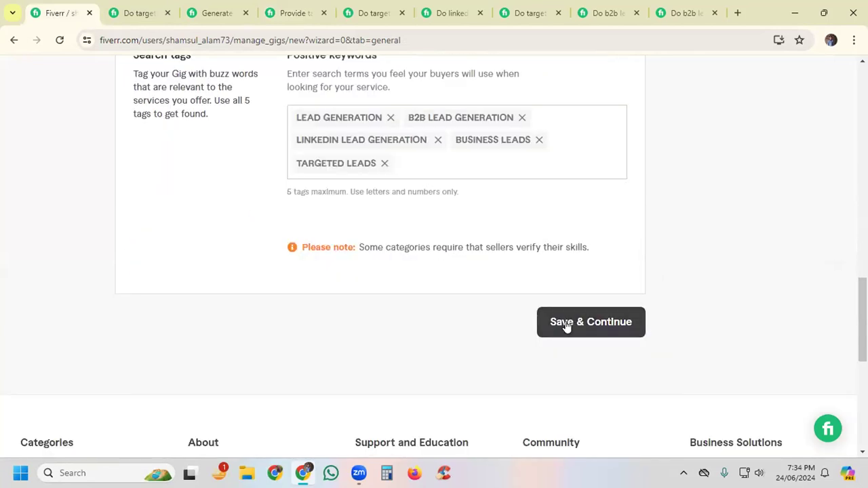
{"action": "left_click", "coordinate": [567, 326]}
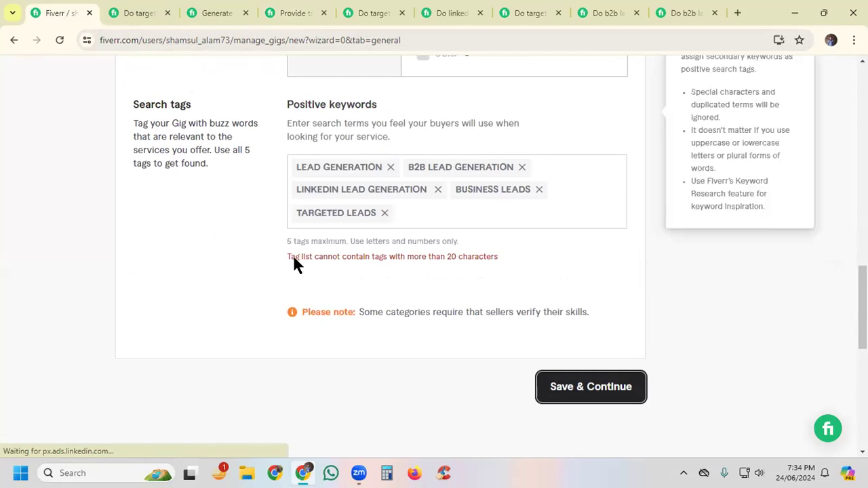
{"action": "left_click_drag", "start_coordinate": [281, 252], "coordinate": [310, 255]}
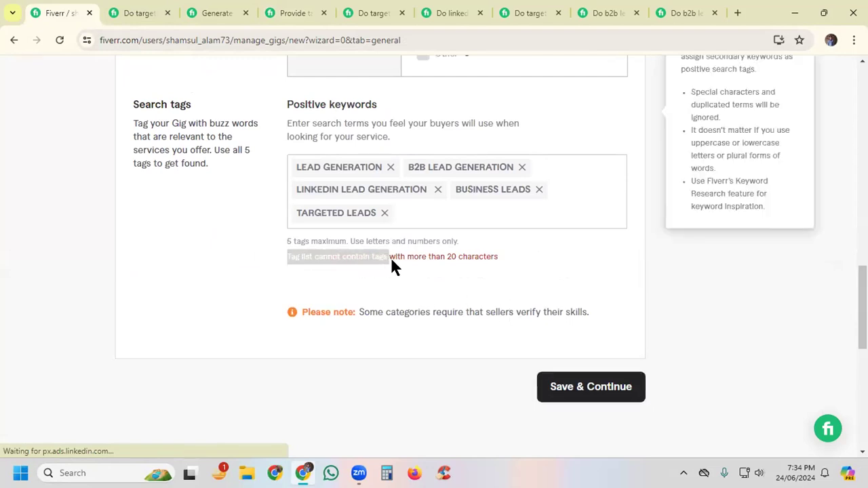
{"action": "left_click_drag", "start_coordinate": [494, 264], "coordinate": [504, 263]}
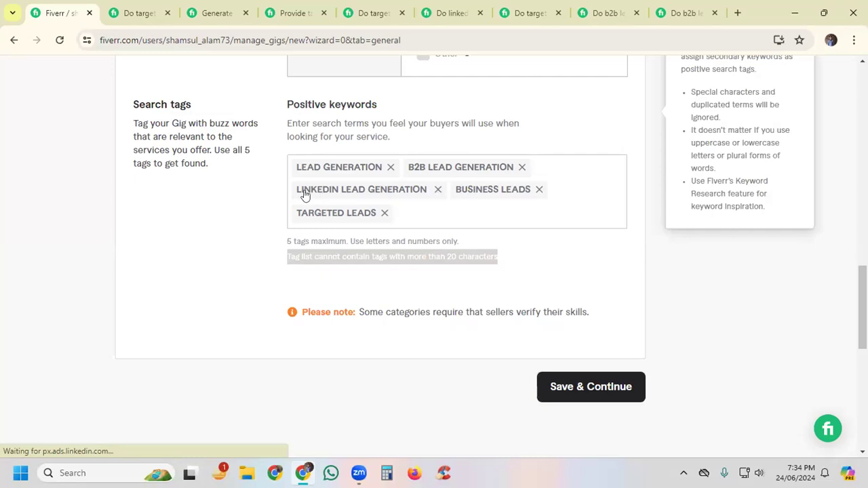
Step: Replace the positive keyword "linkedin lead generation" with "linkedin leads"
{"action": "left_click", "coordinate": [438, 190]}
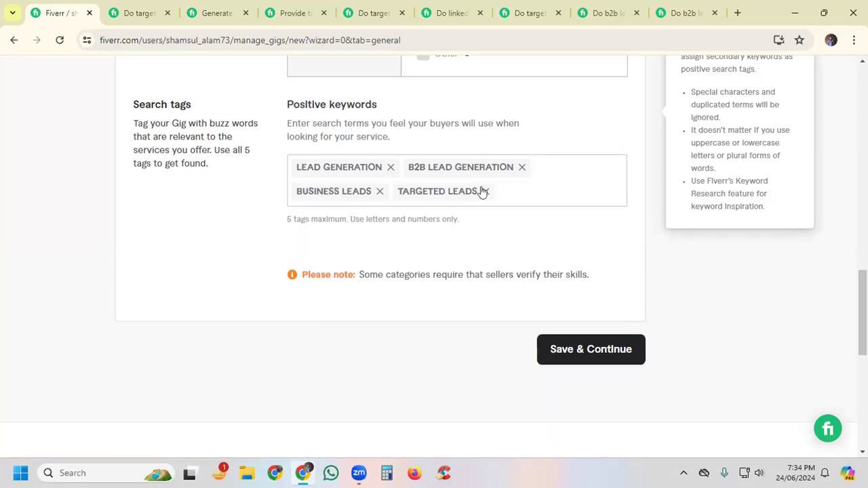
{"action": "left_click", "coordinate": [520, 183]}
{"action": "type", "text": "linkedin lead"}
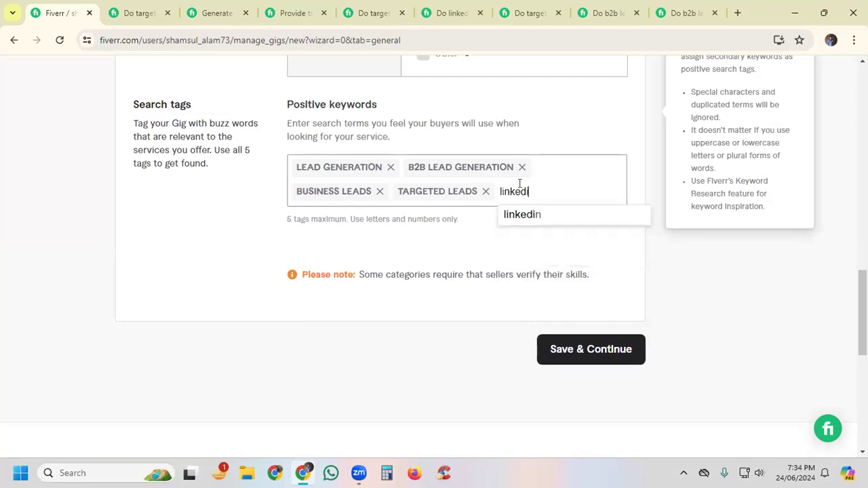
{"action": "type", "text": "s"}
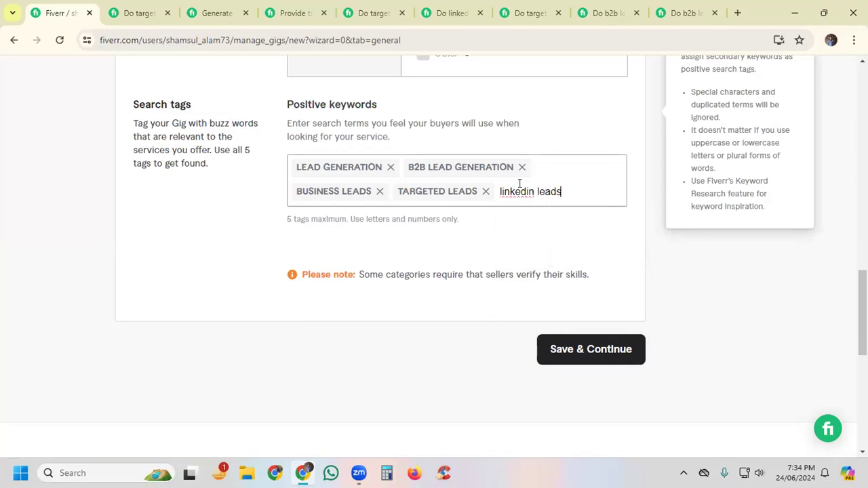
{"action": "key", "text": "Return"}
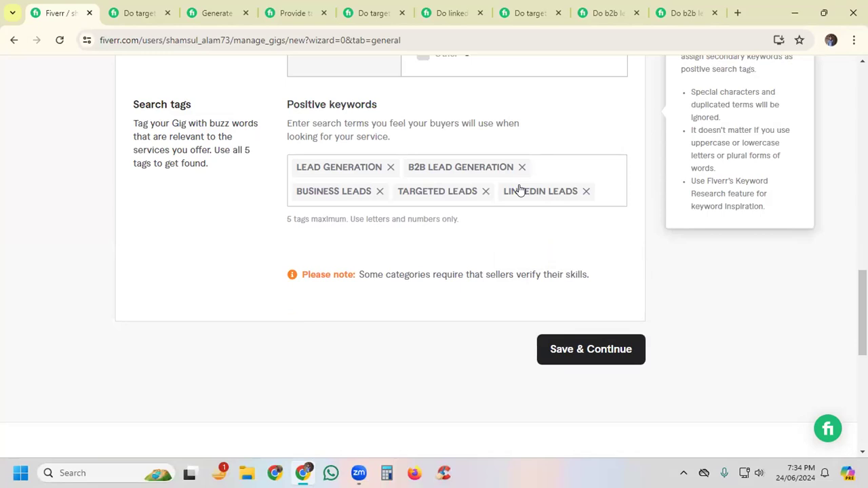
Step: Review the gig's title, category, metadata and search tags, and save the overview to continue to pricing
{"action": "scroll", "coordinate": [605, 170], "scroll_direction": "up", "scroll_amount": 3}
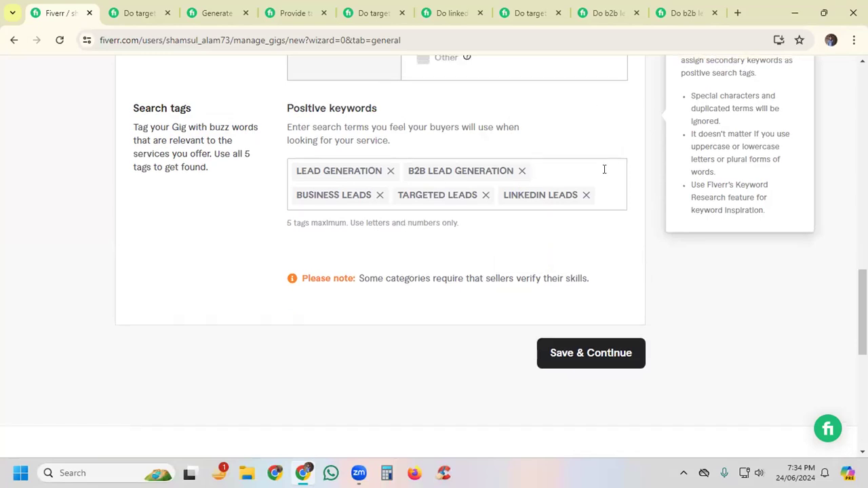
{"action": "scroll", "coordinate": [605, 169], "scroll_direction": "up", "scroll_amount": 10}
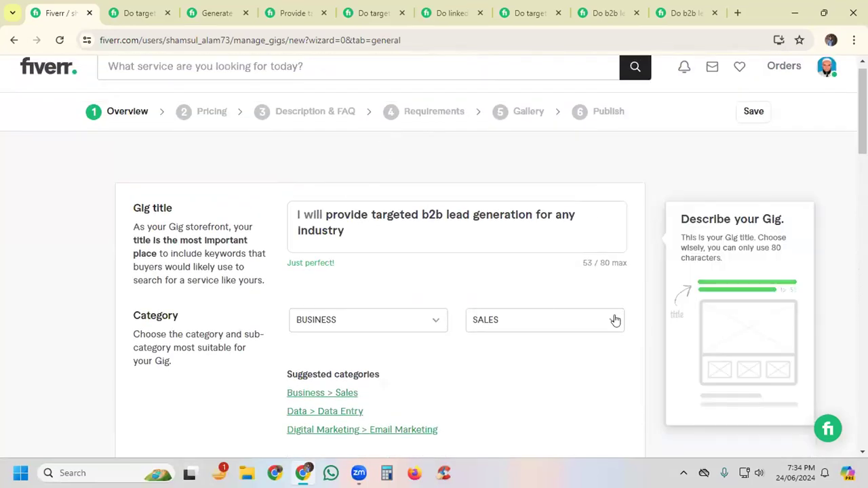
{"action": "scroll", "coordinate": [359, 310], "scroll_direction": "down", "scroll_amount": 1}
{"action": "scroll", "coordinate": [489, 251], "scroll_direction": "down", "scroll_amount": 2}
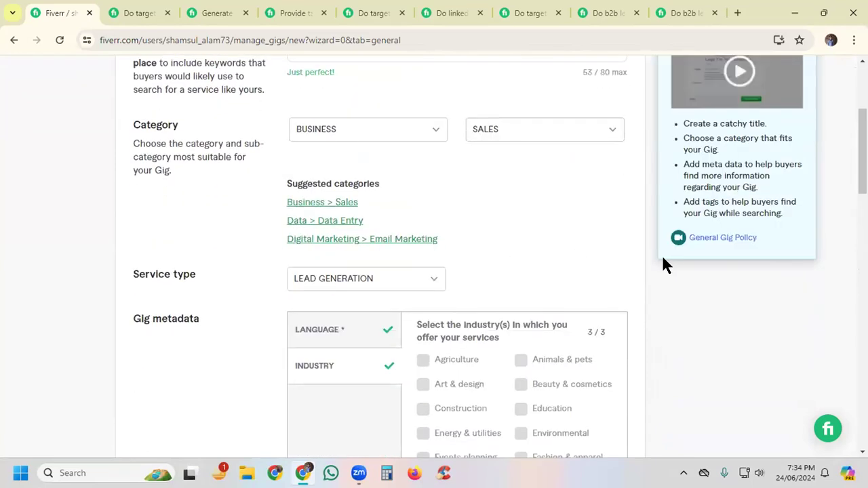
{"action": "scroll", "coordinate": [518, 254], "scroll_direction": "down", "scroll_amount": 2}
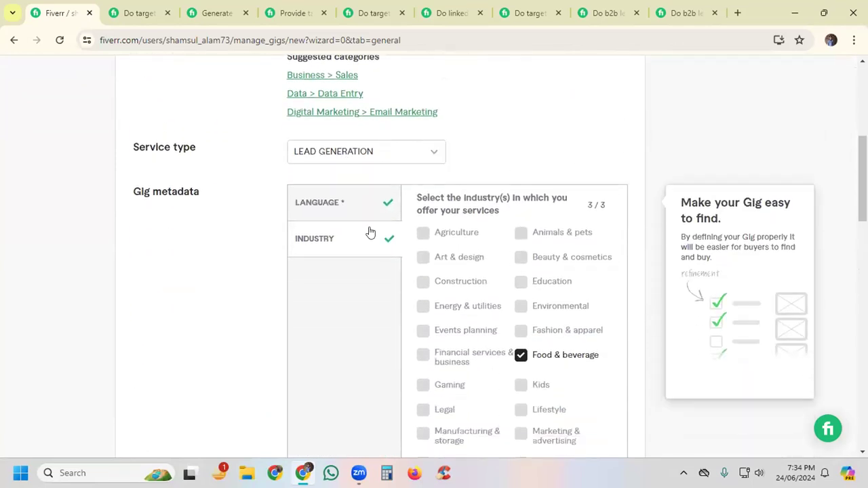
{"action": "scroll", "coordinate": [523, 267], "scroll_direction": "down", "scroll_amount": 7}
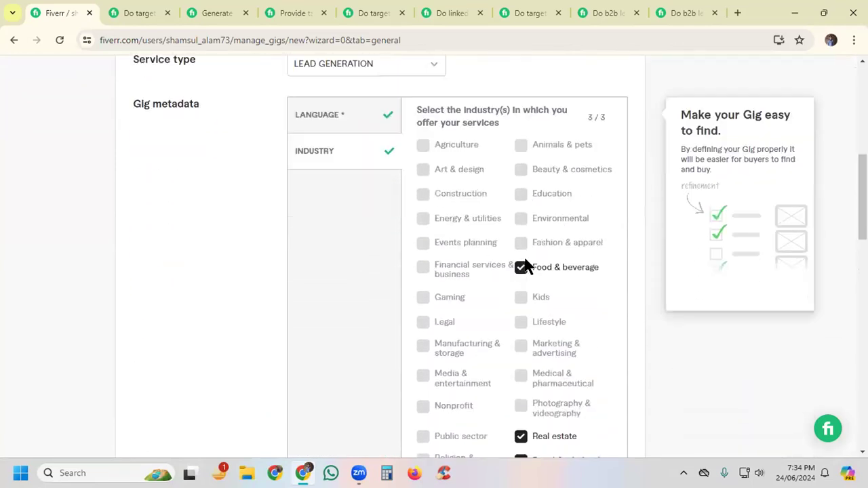
{"action": "scroll", "coordinate": [528, 340], "scroll_direction": "down", "scroll_amount": 3}
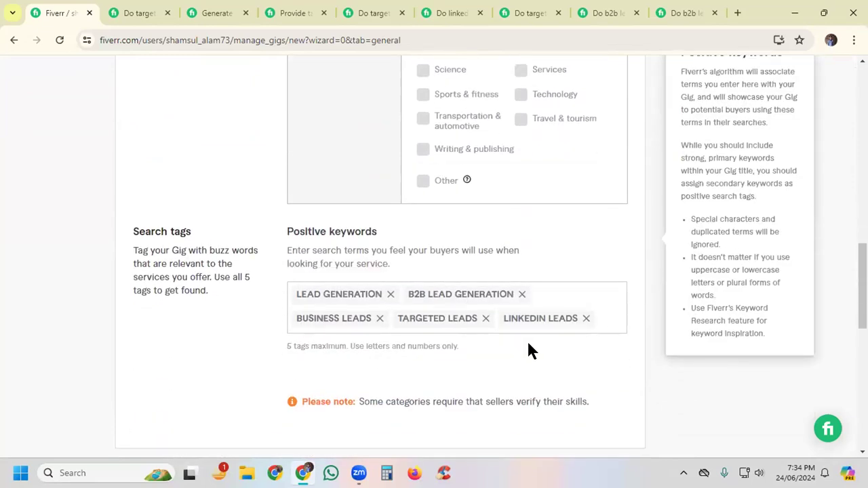
{"action": "left_click", "coordinate": [594, 364]}
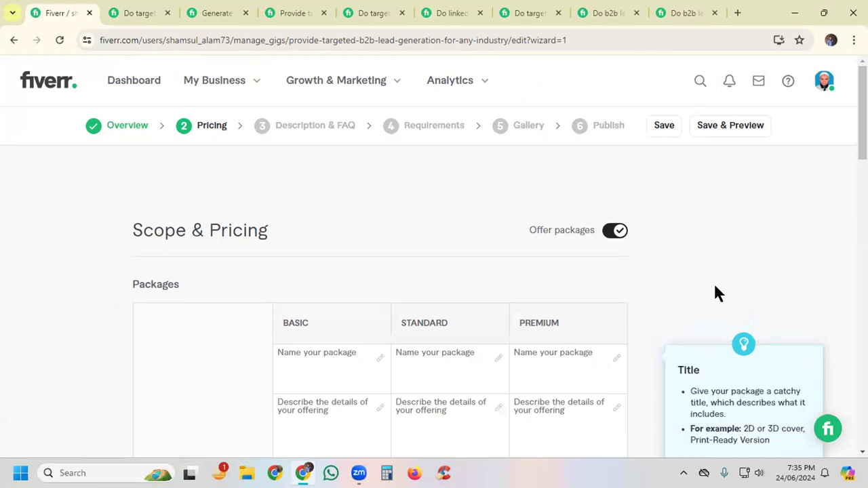
Step: Examine the names of the Basic, Standard and Premium packages in the competing linkedin lead generation and email finding gig
{"action": "scroll", "coordinate": [653, 274], "scroll_direction": "down", "scroll_amount": 3}
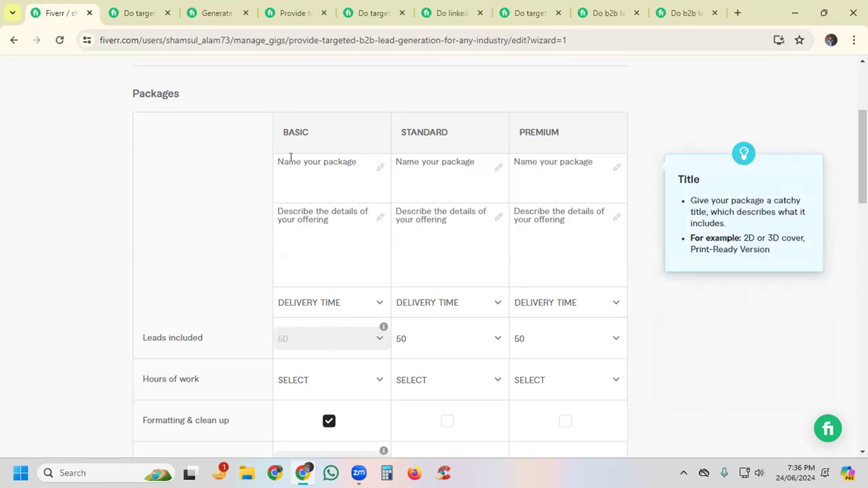
{"action": "left_click", "coordinate": [455, 11]}
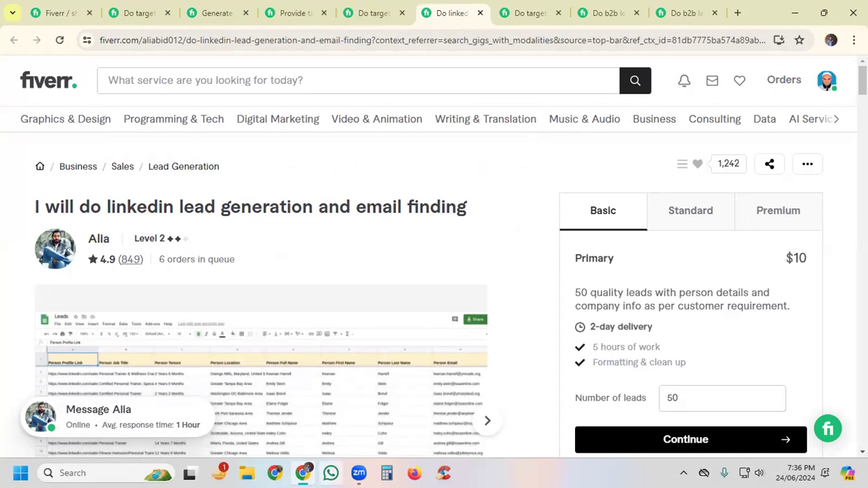
{"action": "double_click", "coordinate": [604, 259]}
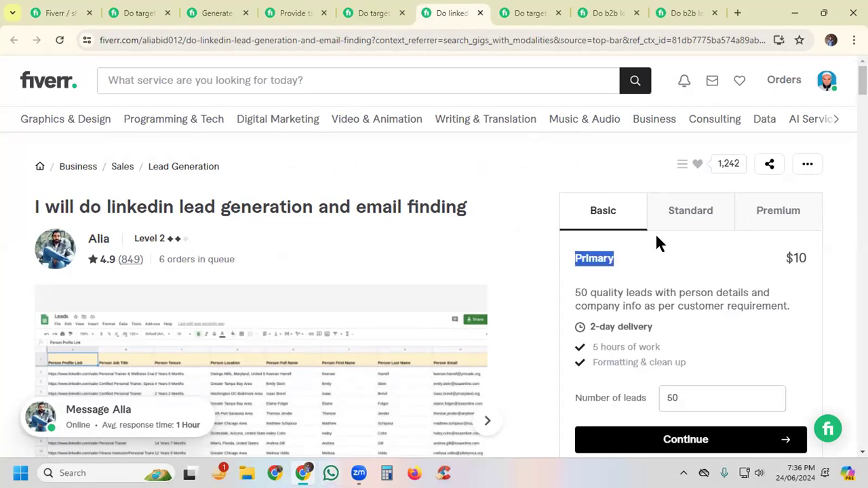
{"action": "left_click", "coordinate": [683, 213]}
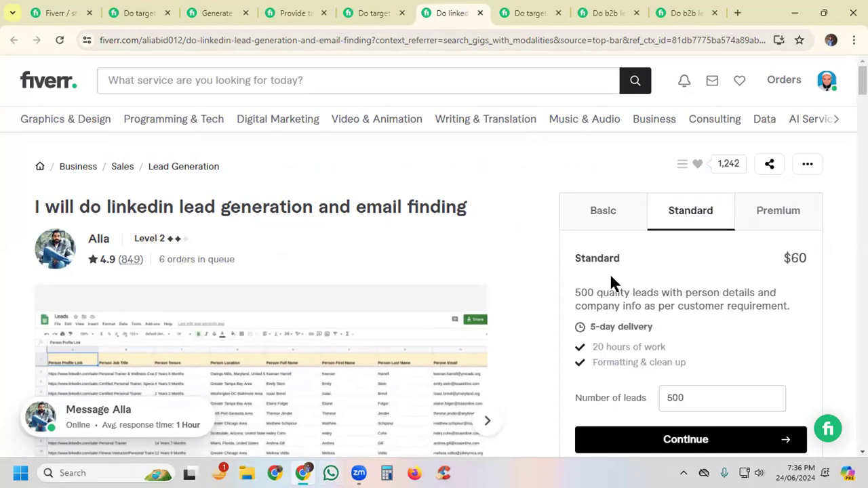
{"action": "left_click", "coordinate": [777, 212]}
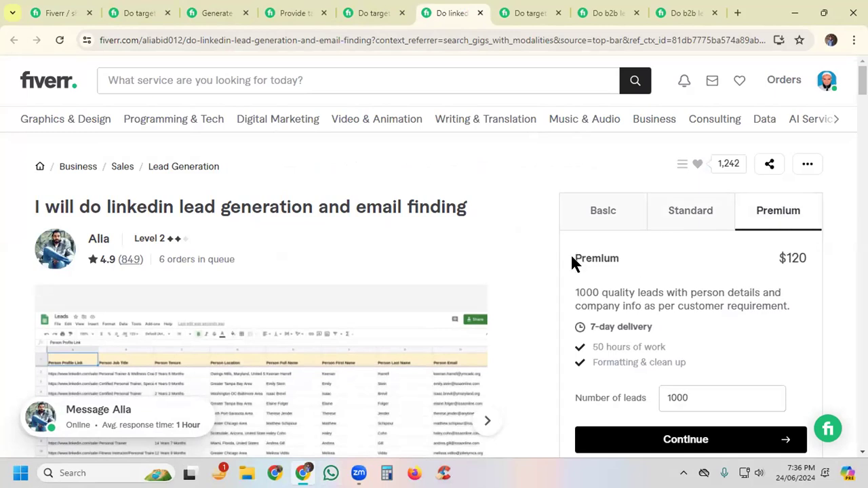
Step: Compare the Basic package names in the competing list building, prospect email list and GEO targeted lead prospecting gigs
{"action": "left_click", "coordinate": [536, 12]}
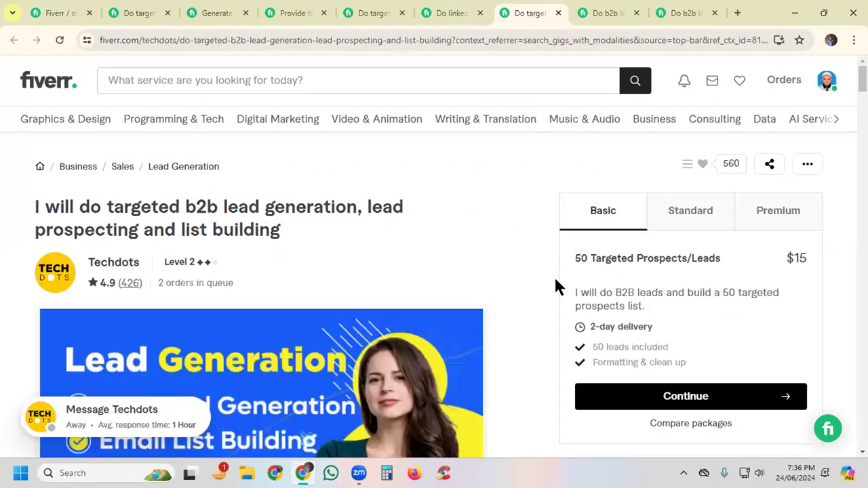
{"action": "left_click_drag", "start_coordinate": [576, 258], "coordinate": [738, 256]}
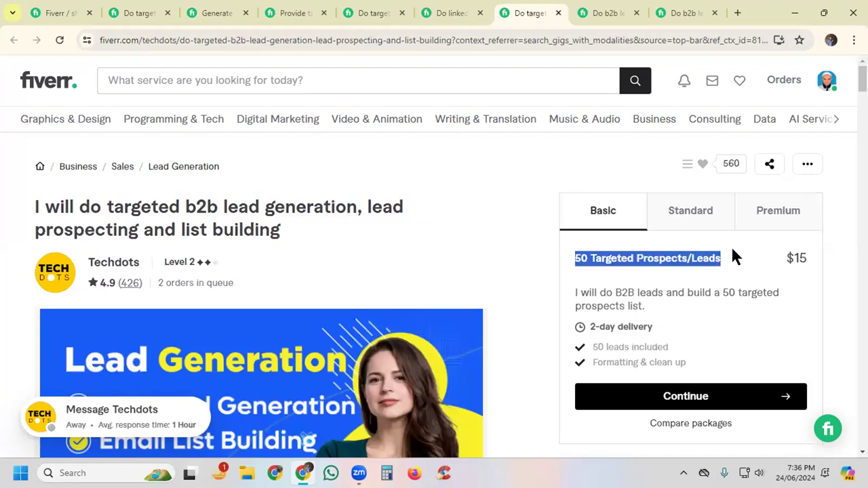
{"action": "left_click", "coordinate": [587, 18]}
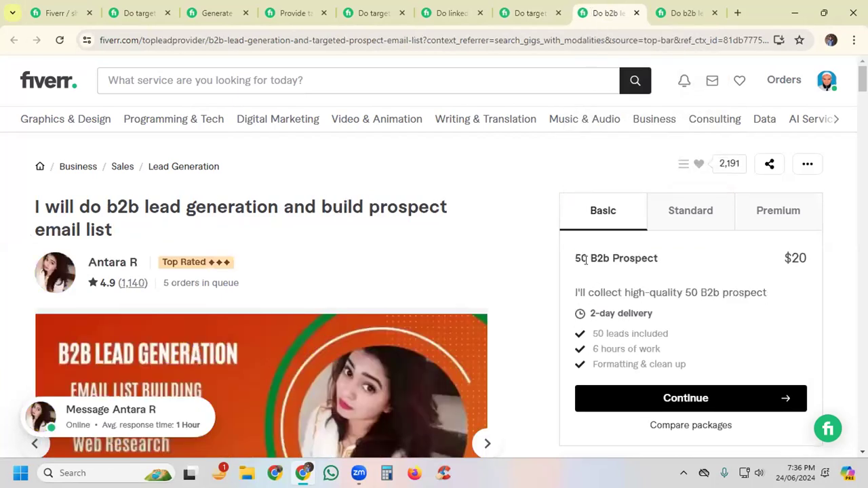
{"action": "left_click_drag", "start_coordinate": [574, 257], "coordinate": [675, 261]}
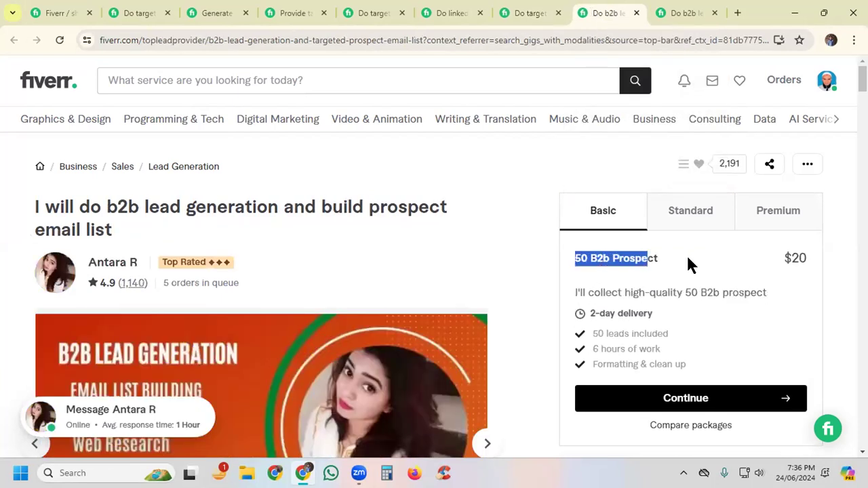
{"action": "left_click", "coordinate": [676, 19]}
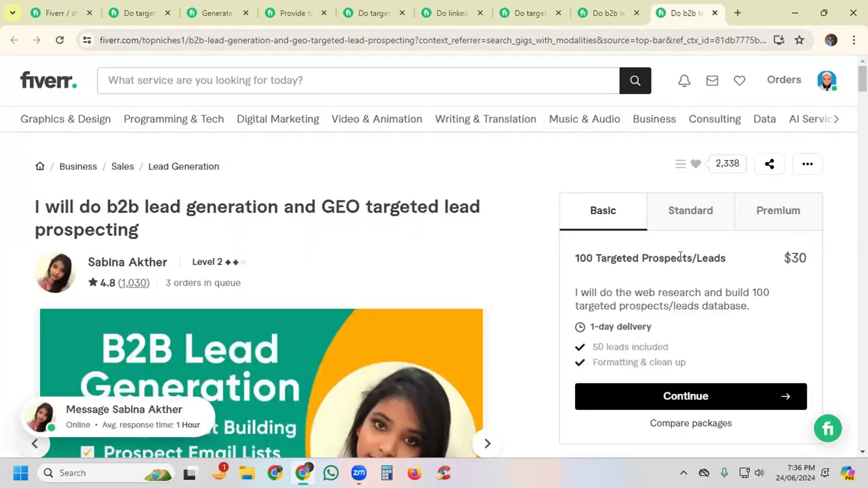
Step: Check how the first two competing gigs, for targeted leads and business leads, name and price their Basic packages
{"action": "left_click", "coordinate": [136, 19]}
{"action": "scroll", "coordinate": [684, 287], "scroll_direction": "up", "scroll_amount": 5}
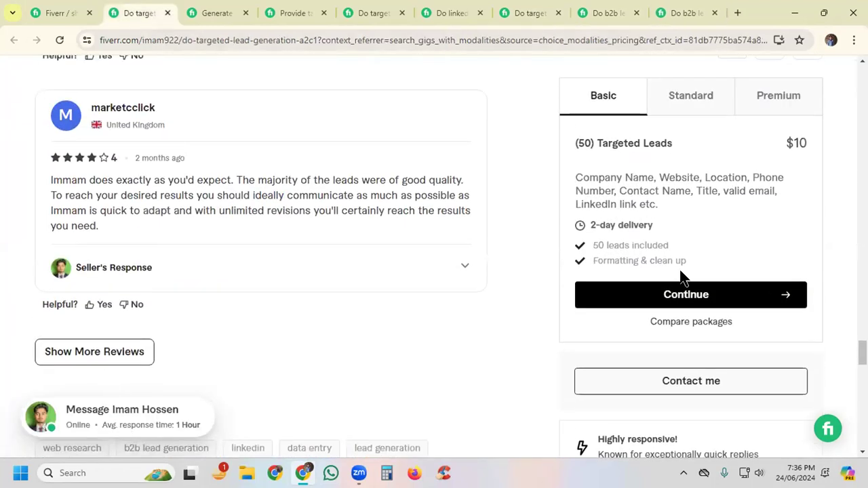
{"action": "left_click", "coordinate": [218, 10]}
{"action": "scroll", "coordinate": [808, 234], "scroll_direction": "up", "scroll_amount": 5}
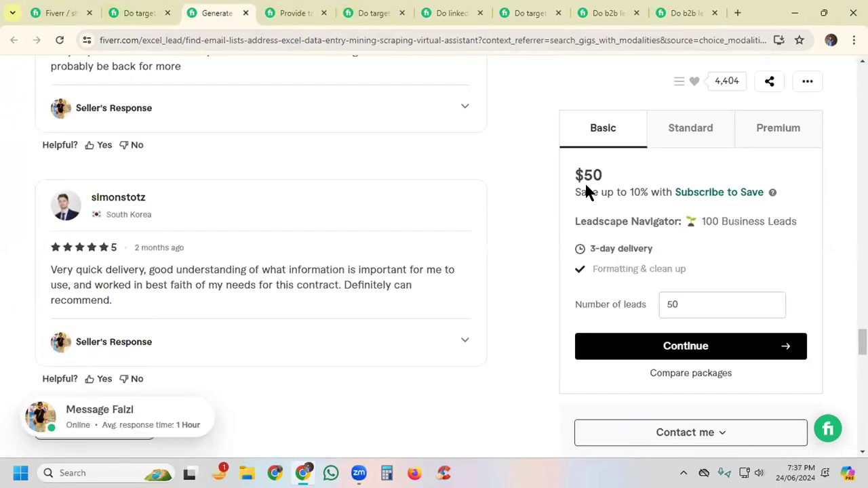
{"action": "left_click_drag", "start_coordinate": [575, 175], "coordinate": [620, 174]}
{"action": "left_click", "coordinate": [622, 173]}
Step: Return to the new gig's pricing and name the Basic, Standard and Premium packages Silver, Gold and Diamond
{"action": "left_click", "coordinate": [62, 13]}
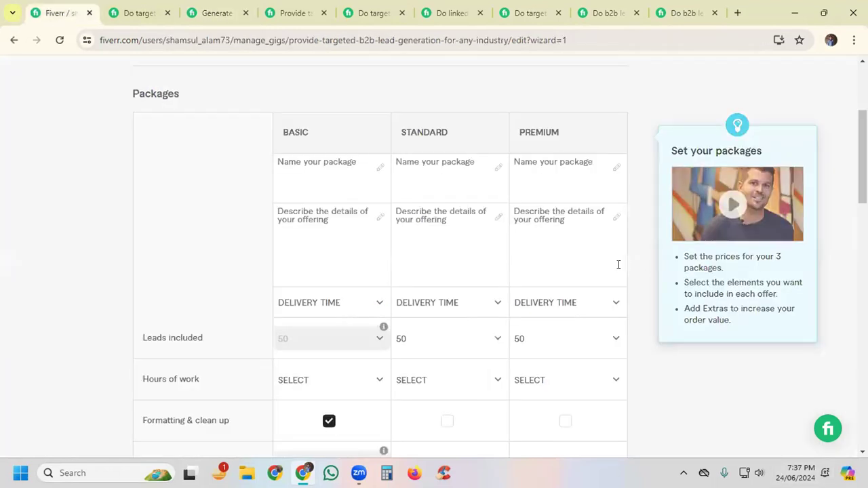
{"action": "left_click", "coordinate": [322, 173]}
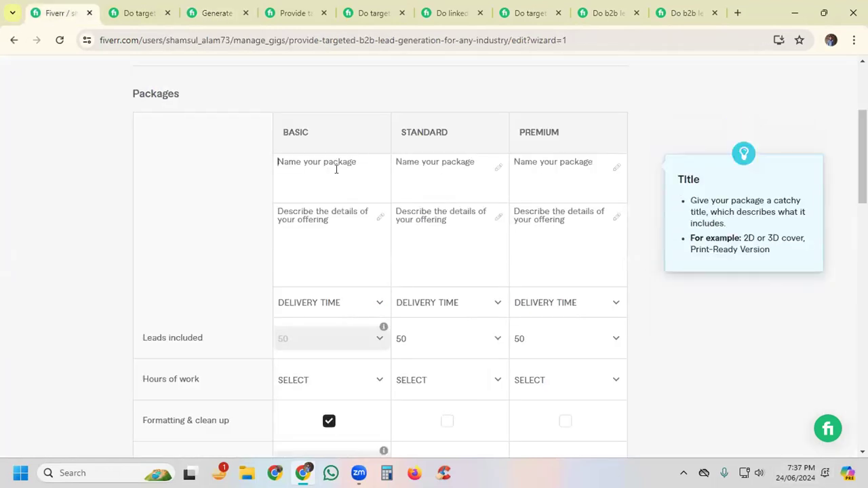
{"action": "type", "text": "Silver"}
{"action": "key", "text": "Tab"}
{"action": "type", "text": "G"}
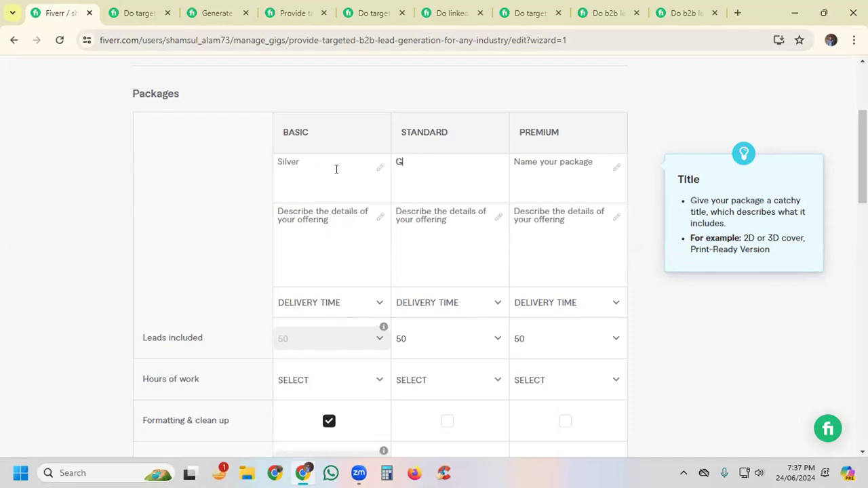
{"action": "type", "text": "old"}
{"action": "key", "text": "Tab"}
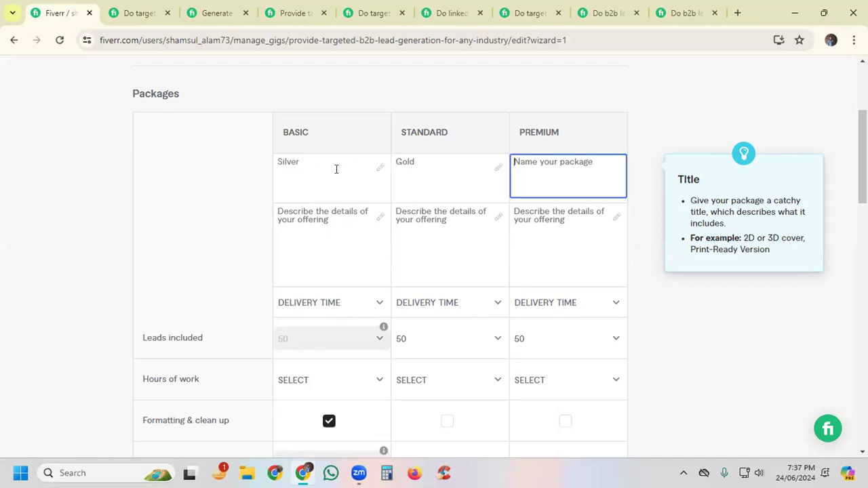
{"action": "type", "text": "Diam"}
{"action": "type", "text": "ond"}
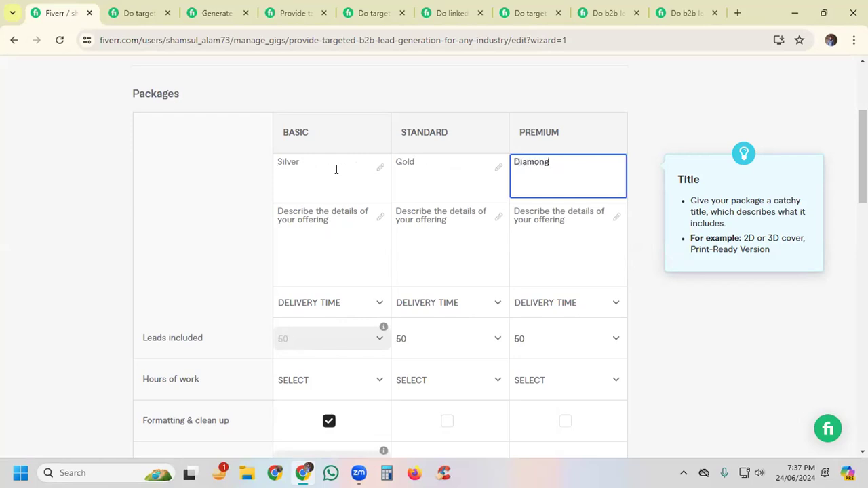
{"action": "key", "text": "BackSpace"}
{"action": "type", "text": "d"}
Step: Examine the Basic package description in the first competing targeted lead generation gig, reading which contact details it offers
{"action": "left_click", "coordinate": [316, 219]}
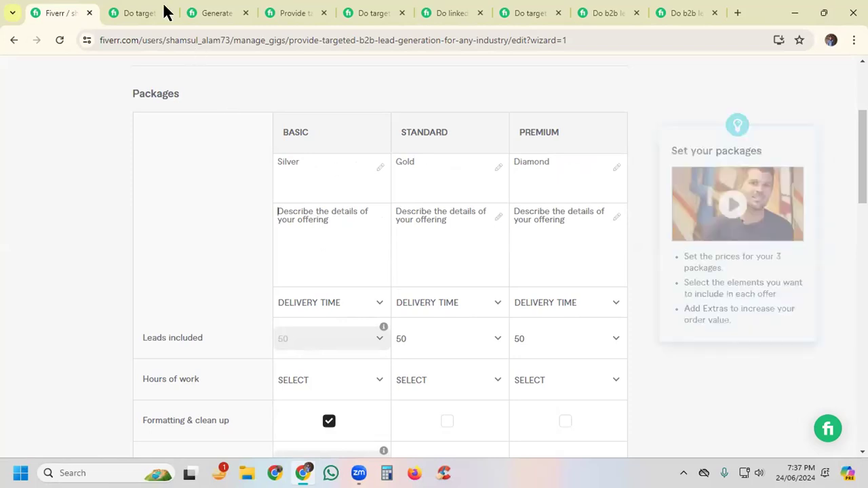
{"action": "left_click", "coordinate": [119, 9]}
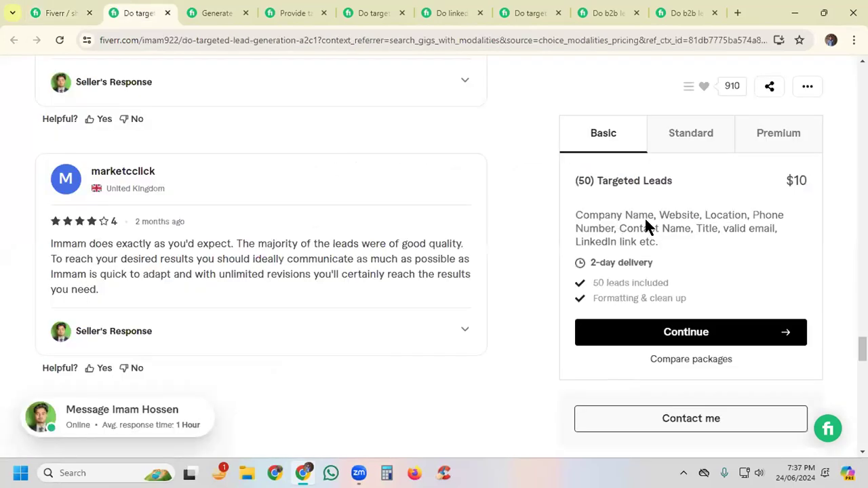
{"action": "left_click_drag", "start_coordinate": [577, 215], "coordinate": [766, 214]}
{"action": "left_click_drag", "start_coordinate": [619, 228], "coordinate": [778, 229]}
{"action": "left_click_drag", "start_coordinate": [576, 243], "coordinate": [657, 242]}
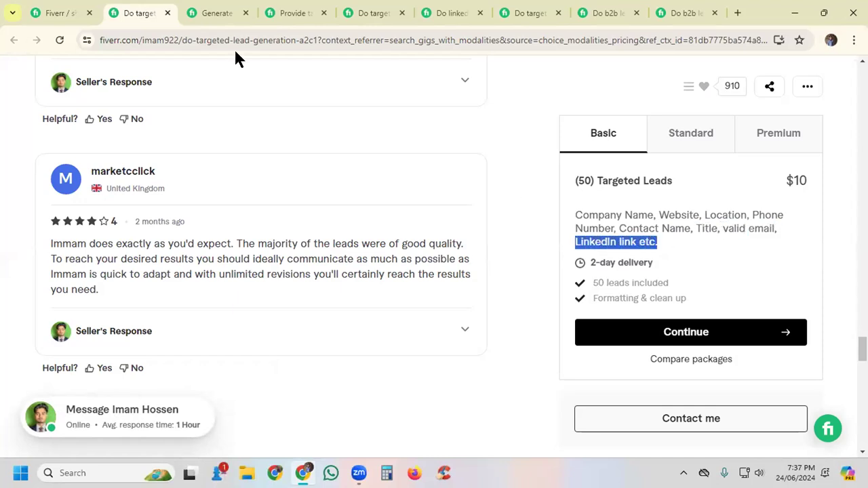
Step: Compare the Basic, Standard and Premium package descriptions in the competing business leads gig
{"action": "left_click", "coordinate": [200, 12]}
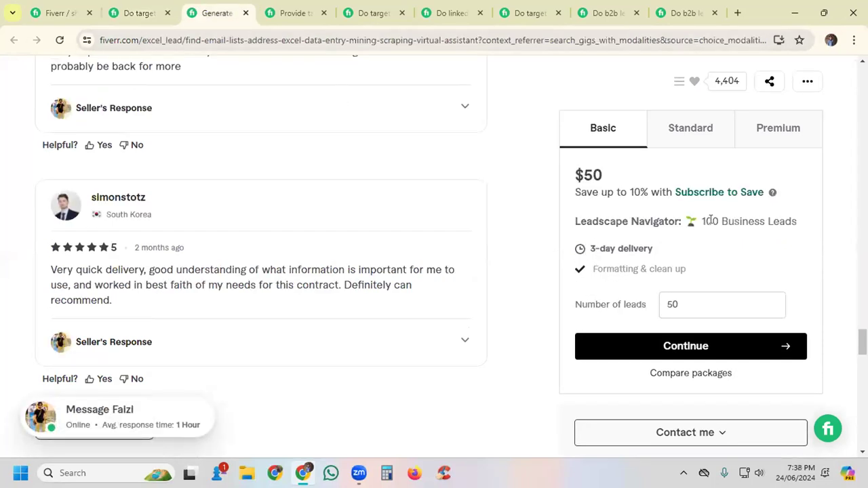
{"action": "left_click", "coordinate": [679, 137]}
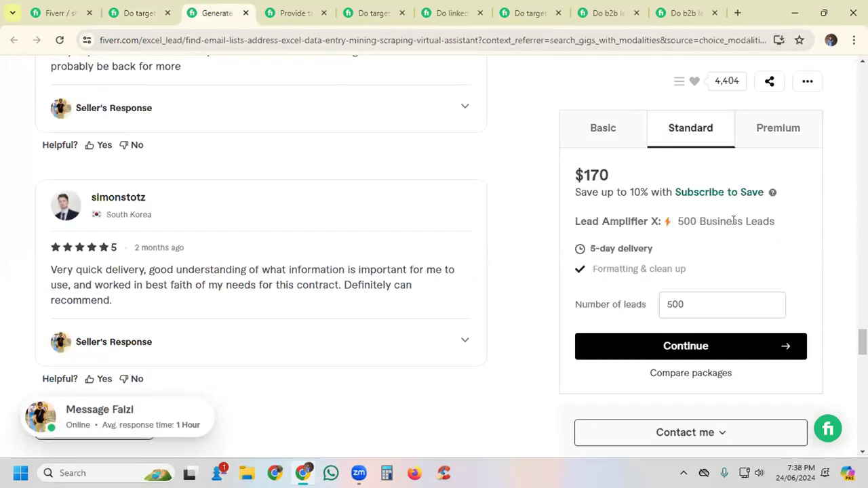
{"action": "left_click", "coordinate": [775, 135]}
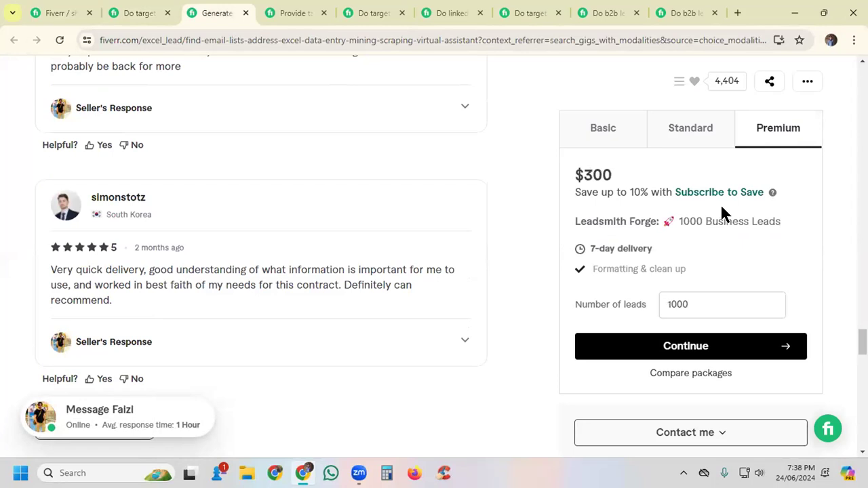
Step: Examine the package description wording in the competing any-industries, prospect email list, linkedin lead generation and list building gigs
{"action": "left_click", "coordinate": [294, 11]}
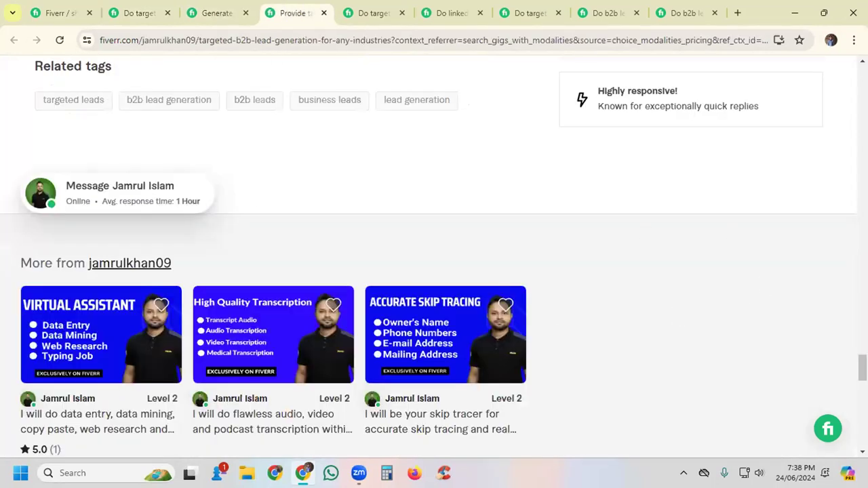
{"action": "scroll", "coordinate": [746, 295], "scroll_direction": "up", "scroll_amount": 7}
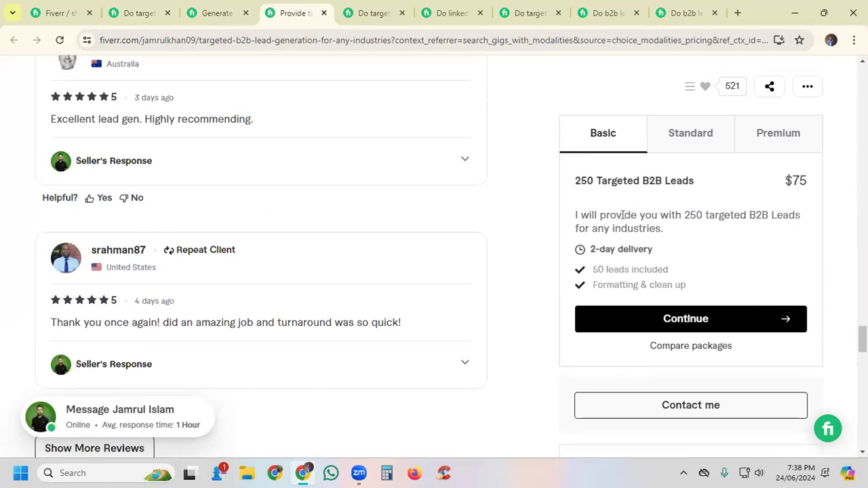
{"action": "left_click_drag", "start_coordinate": [661, 215], "coordinate": [704, 230]}
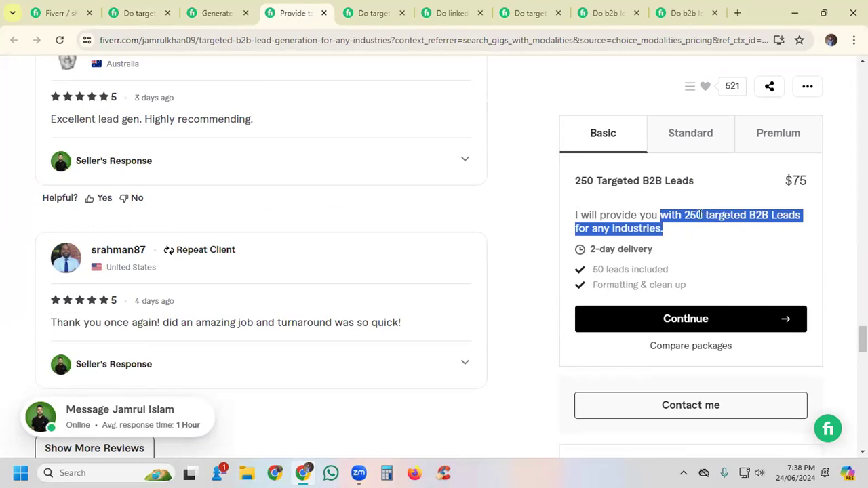
{"action": "left_click", "coordinate": [365, 9]}
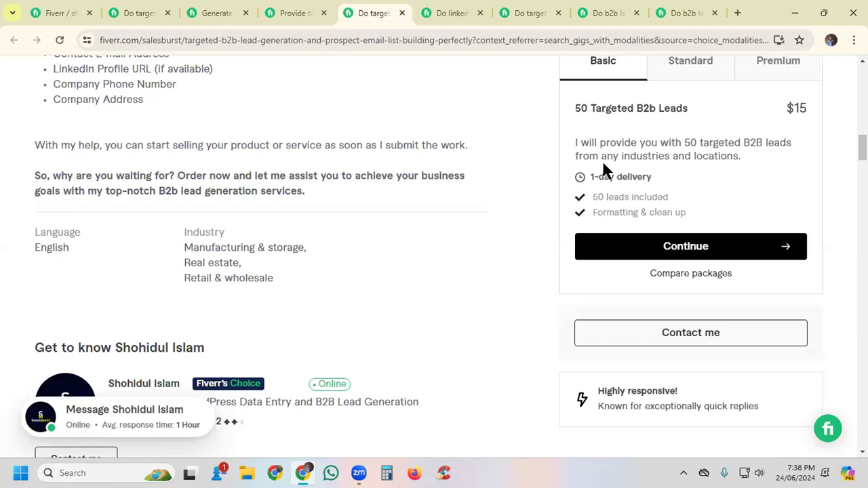
{"action": "left_click_drag", "start_coordinate": [741, 157], "coordinate": [637, 151]}
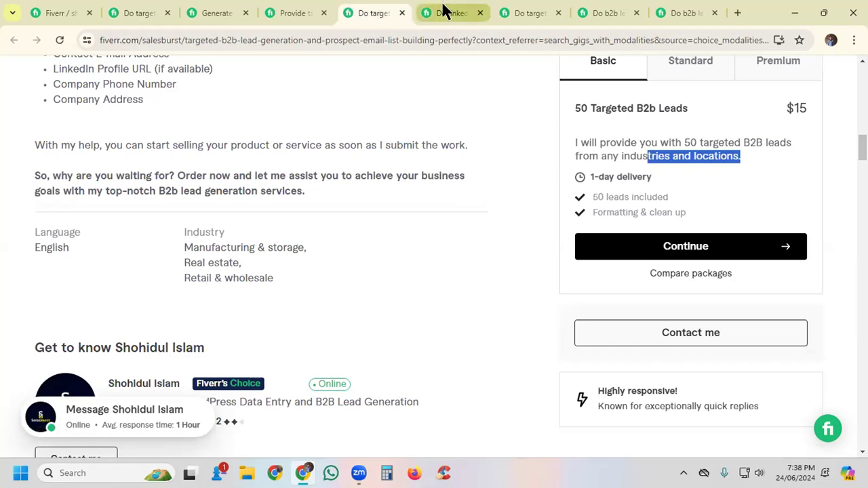
{"action": "left_click", "coordinate": [442, 10]}
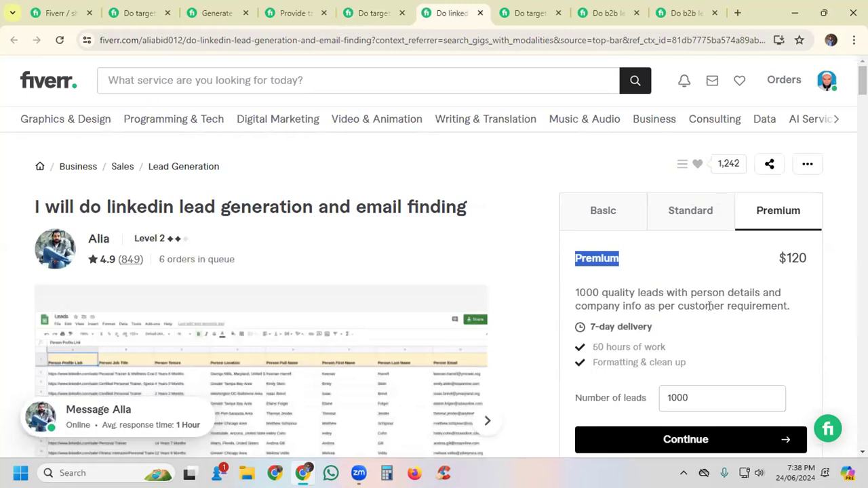
{"action": "left_click", "coordinate": [684, 221]}
{"action": "left_click", "coordinate": [532, 15]}
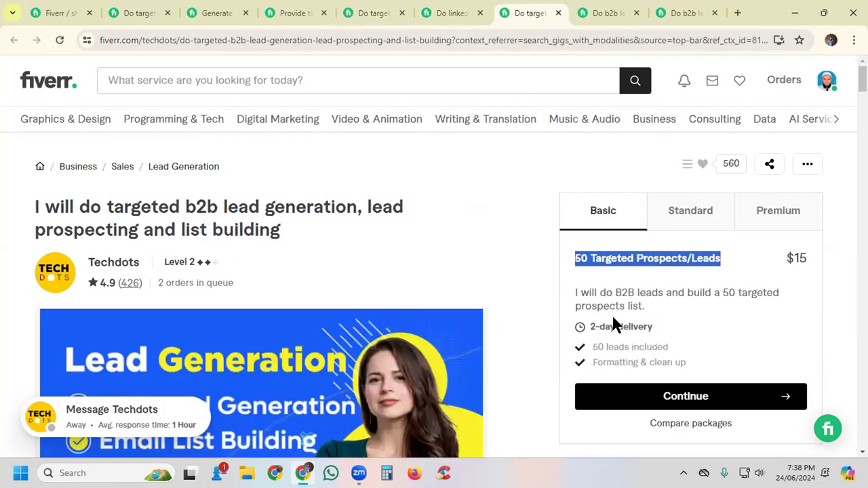
Step: Return to the new gig's pricing and describe the Basic package as "I will provide you 50 Targeted B2B Leads from any industry and location"
{"action": "left_click", "coordinate": [58, 12]}
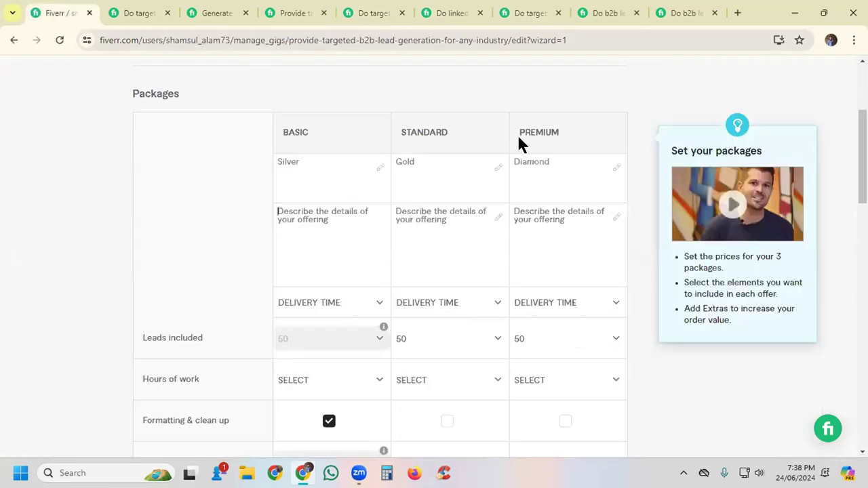
{"action": "left_click", "coordinate": [293, 207]}
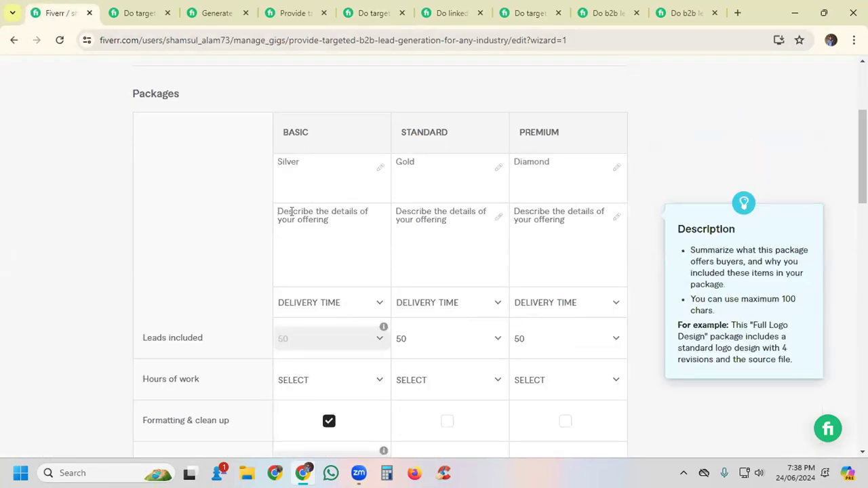
{"action": "type", "text": "I"}
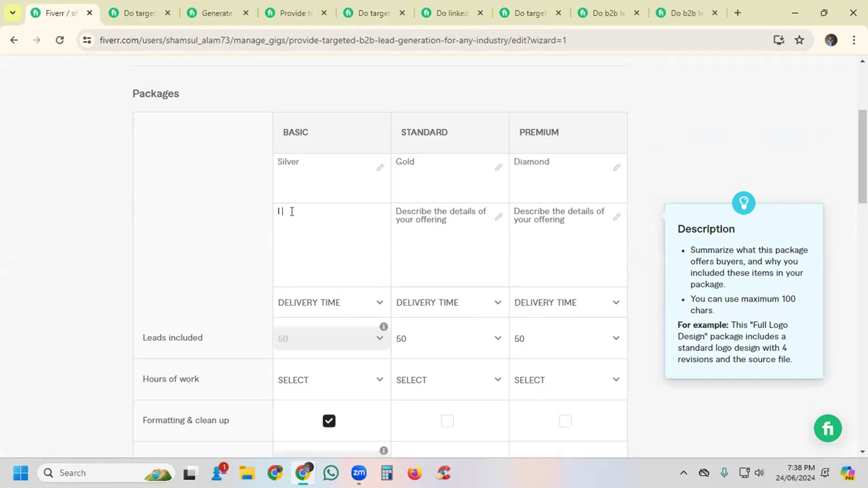
{"action": "type", "text": " will po"}
{"action": "key", "text": "BackSpace"}
{"action": "type", "text": "rovide "}
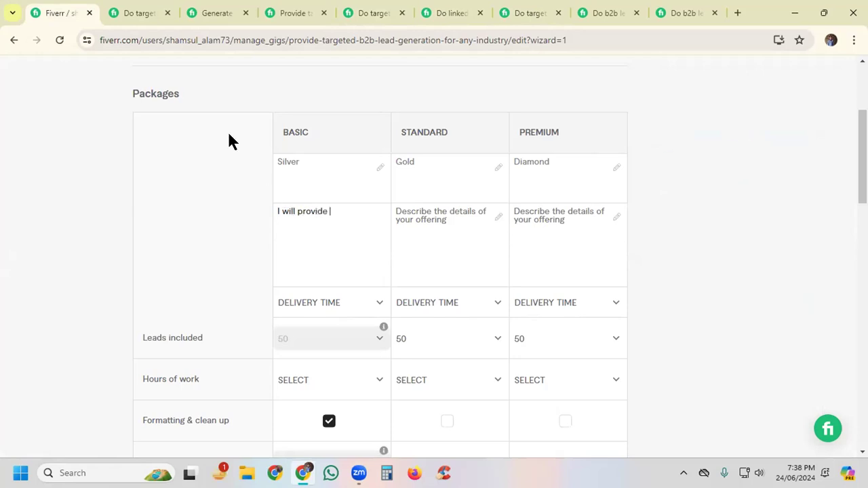
{"action": "type", "text": "you 50"}
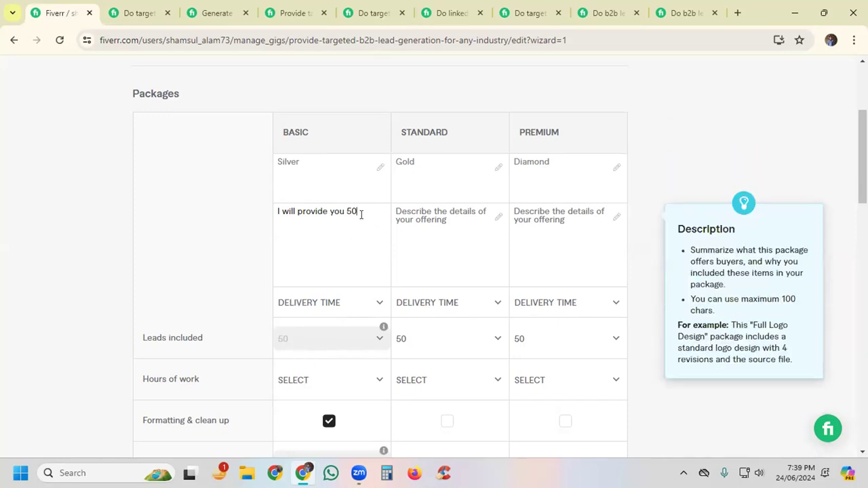
{"action": "type", "text": "Targeted B2B Leads "}
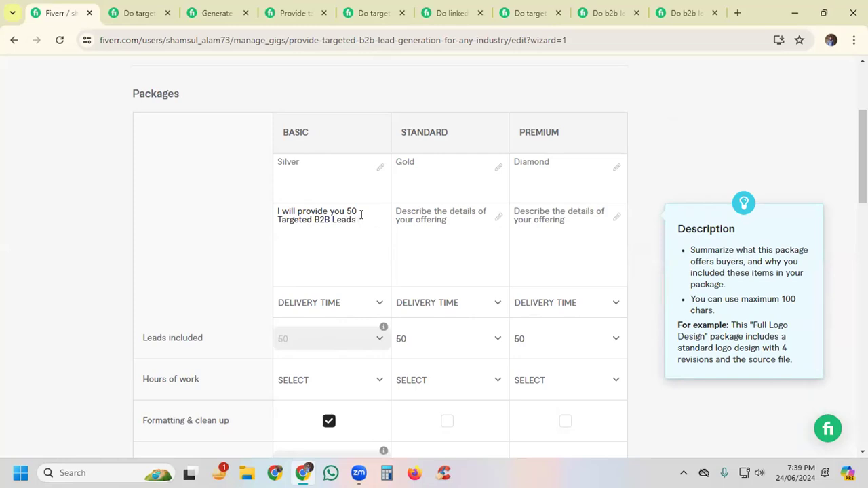
{"action": "type", "text": "fo"}
{"action": "type", "text": "o"}
{"action": "type", "text": "om"}
{"action": "type", "text": " an"}
{"action": "type", "text": "y "}
{"action": "type", "text": "indu"}
{"action": "type", "text": "try "}
{"action": "type", "text": "a"}
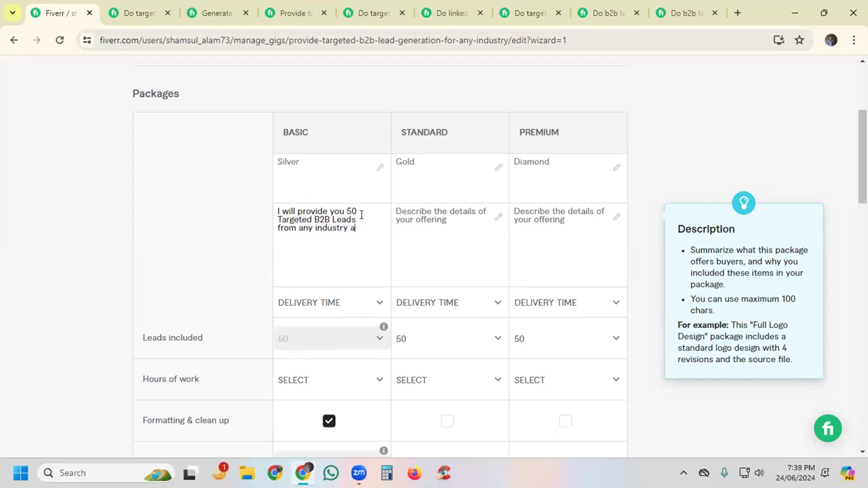
{"action": "type", "text": "nd location"}
Step: Copy the Basic package's description into the Standard and Premium descriptions
{"action": "key", "text": "ctrl+a"}
{"action": "key", "text": "ctrl+c"}
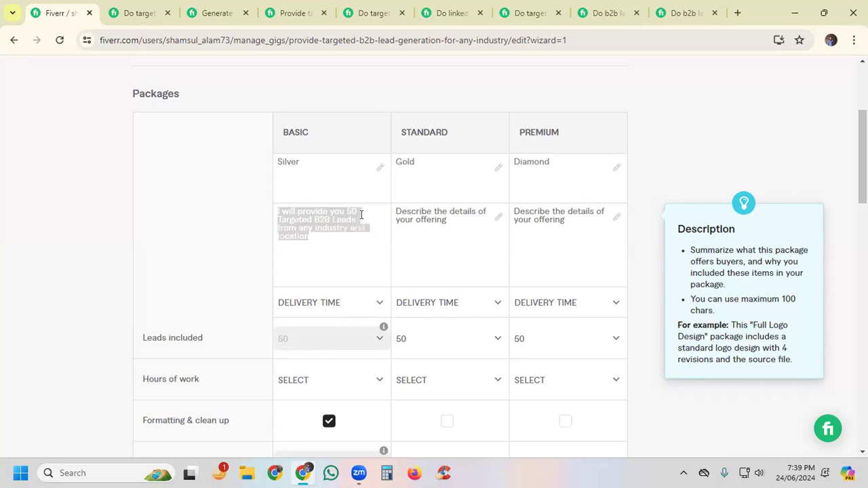
{"action": "left_click", "coordinate": [457, 218]}
{"action": "key", "text": "ctrl+v"}
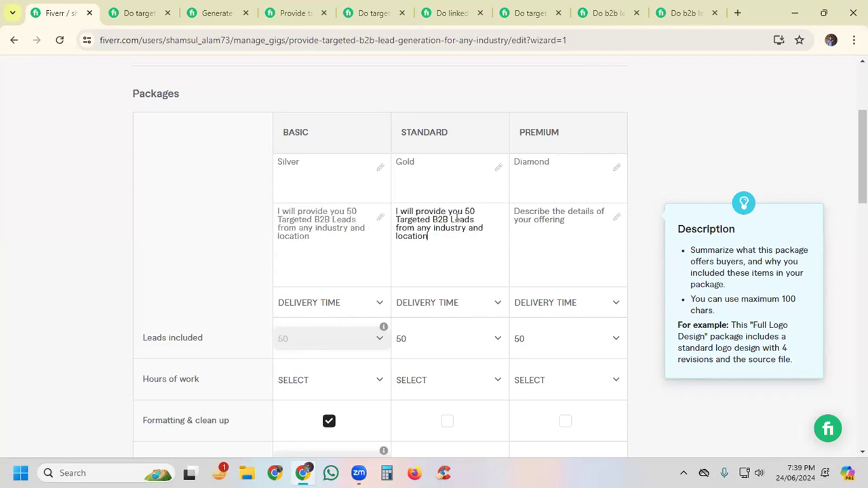
{"action": "left_click", "coordinate": [537, 213]}
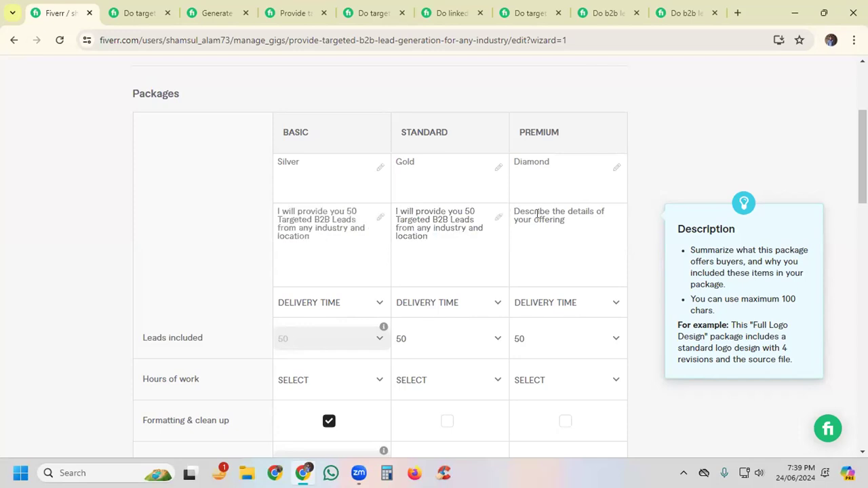
{"action": "key", "text": "ctrl+v"}
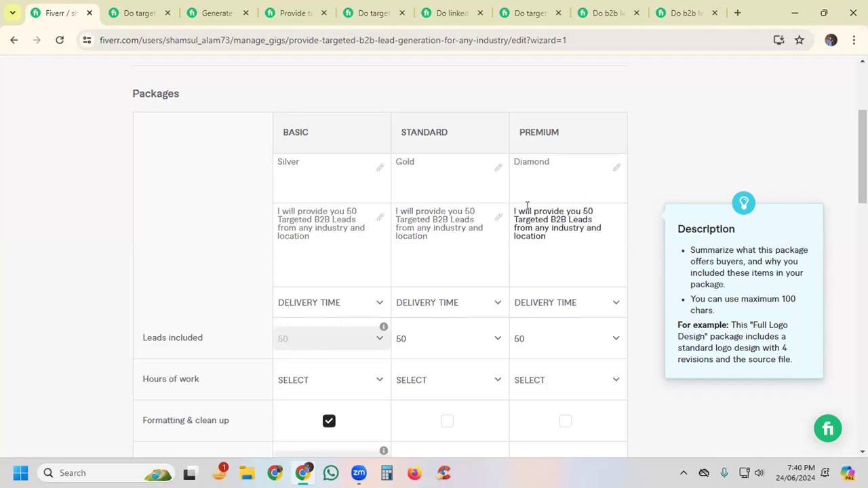
Step: Change the number of leads in the descriptions to 100 for Basic and 250 for Standard
{"action": "left_click", "coordinate": [349, 220]}
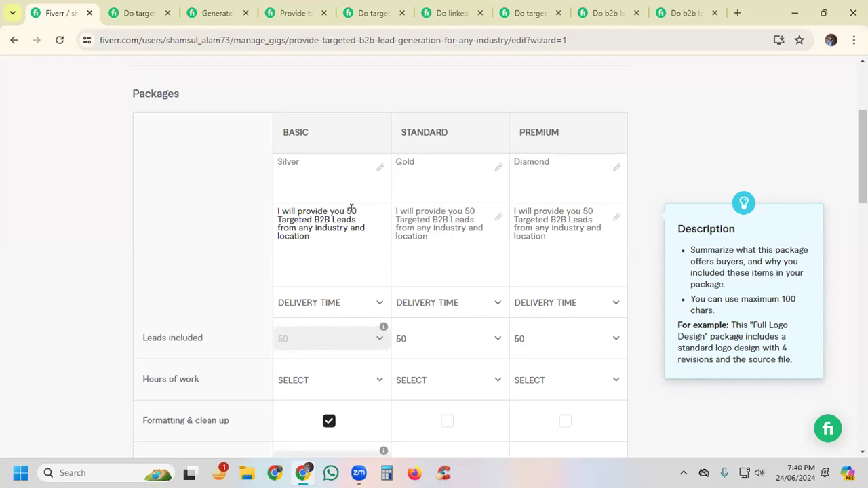
{"action": "mouse_move", "coordinate": [230, 345]}
{"action": "key", "text": "Delete"}
{"action": "type", "text": "10"}
{"action": "left_click", "coordinate": [465, 209]}
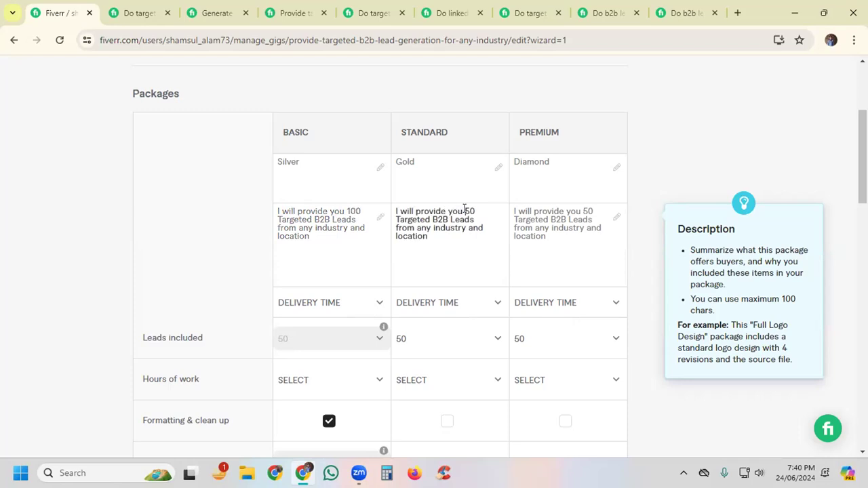
{"action": "type", "text": "2"}
Step: Change the number of leads in the Premium description to 500, keeping a single space before "Targeted"
{"action": "left_click", "coordinate": [595, 210]}
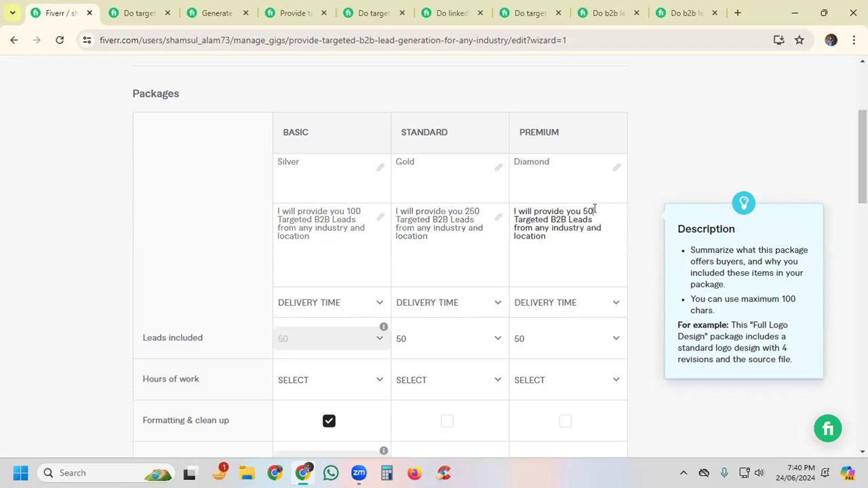
{"action": "type", "text": "0"}
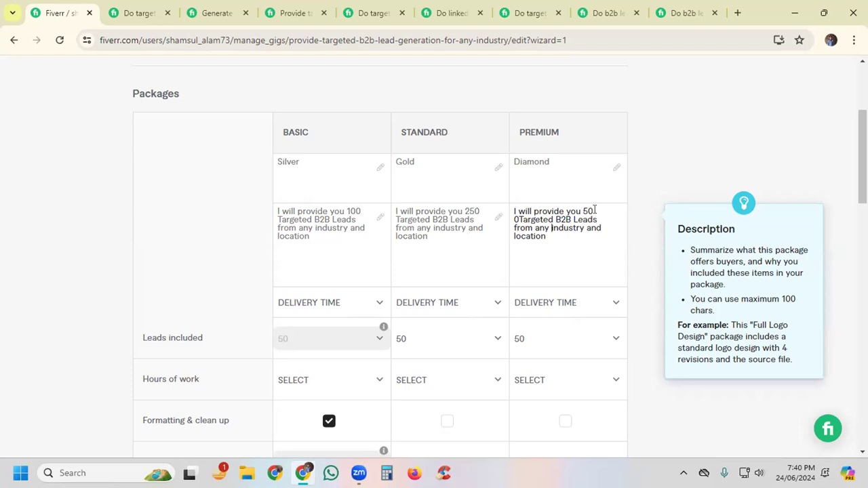
{"action": "left_click", "coordinate": [547, 246]}
{"action": "left_click", "coordinate": [587, 207]}
{"action": "key", "text": "Right"}
{"action": "key", "text": "Right"}
{"action": "key", "text": "Right"}
{"action": "key", "text": "Right"}
{"action": "key", "text": "Right"}
{"action": "key", "text": "Right"}
{"action": "key", "text": "Right"}
{"action": "key", "text": "Right"}
{"action": "key", "text": "Right"}
{"action": "key", "text": "Right"}
{"action": "key", "text": "Right"}
{"action": "key", "text": "Right"}
{"action": "key", "text": "Right"}
{"action": "key", "text": "Right"}
{"action": "key", "text": "Right"}
{"action": "key", "text": "Right"}
{"action": "key", "text": "Right"}
{"action": "key", "text": "Right"}
{"action": "key", "text": "Right"}
{"action": "key", "text": "Right"}
{"action": "key", "text": "Right"}
{"action": "key", "text": "Right"}
{"action": "key", "text": "Right"}
{"action": "key", "text": "Right"}
{"action": "key", "text": "Right"}
{"action": "key", "text": "Right"}
{"action": "key", "text": "Right"}
{"action": "key", "text": "Right"}
{"action": "key", "text": "Right"}
{"action": "key", "text": "Right"}
{"action": "key", "text": "Right"}
{"action": "key", "text": "Right"}
{"action": "key", "text": "BackSpace"}
{"action": "key", "text": "BackSpace"}
{"action": "type", "text": "0"}
{"action": "left_click", "coordinate": [563, 251]}
{"action": "key", "text": "Up"}
{"action": "key", "text": "BackSpace"}
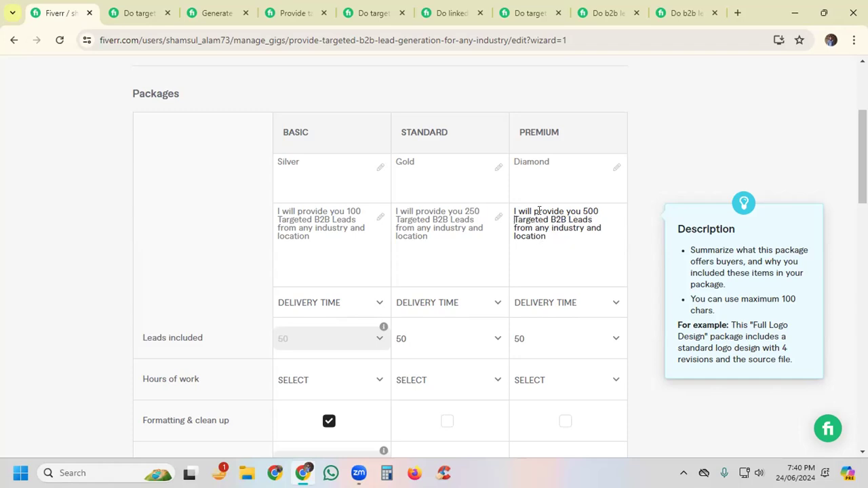
{"action": "left_click", "coordinate": [548, 246]}
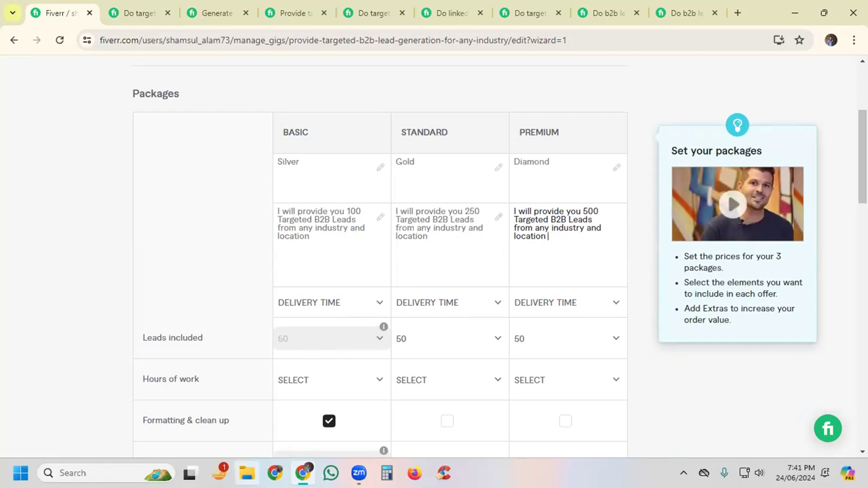
{"action": "scroll", "coordinate": [641, 254], "scroll_direction": "down", "scroll_amount": 1}
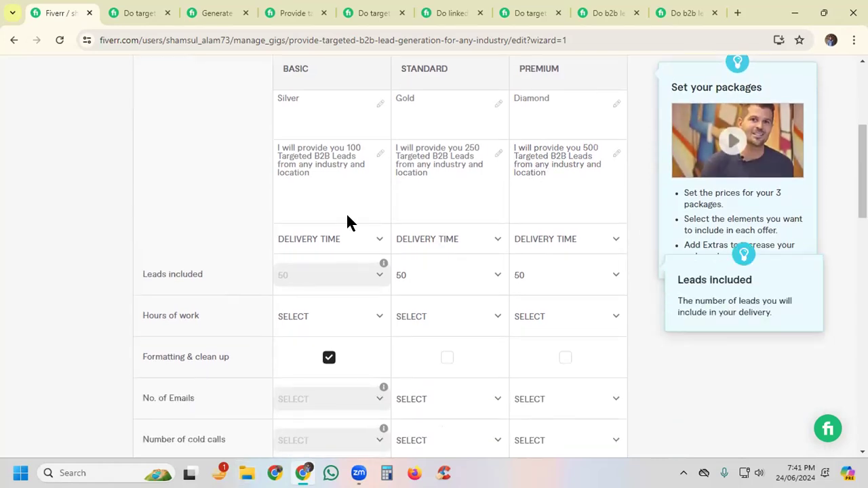
{"action": "left_click", "coordinate": [353, 149]}
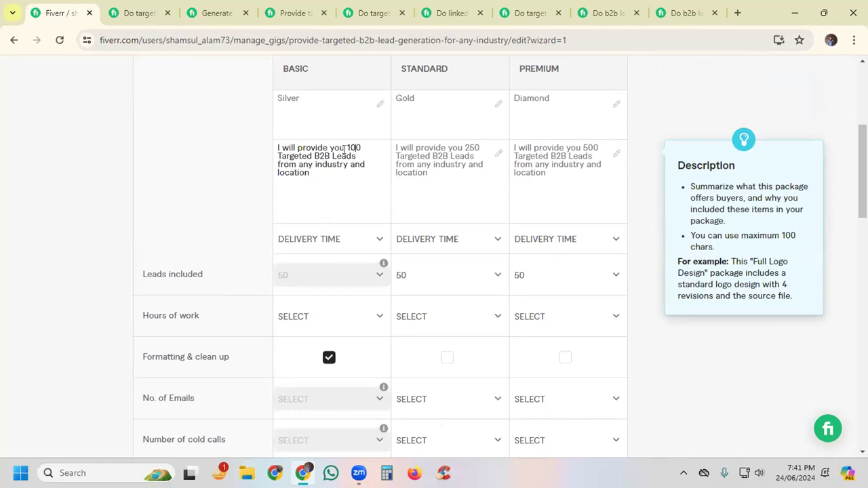
{"action": "left_click_drag", "start_coordinate": [347, 146], "coordinate": [361, 171]}
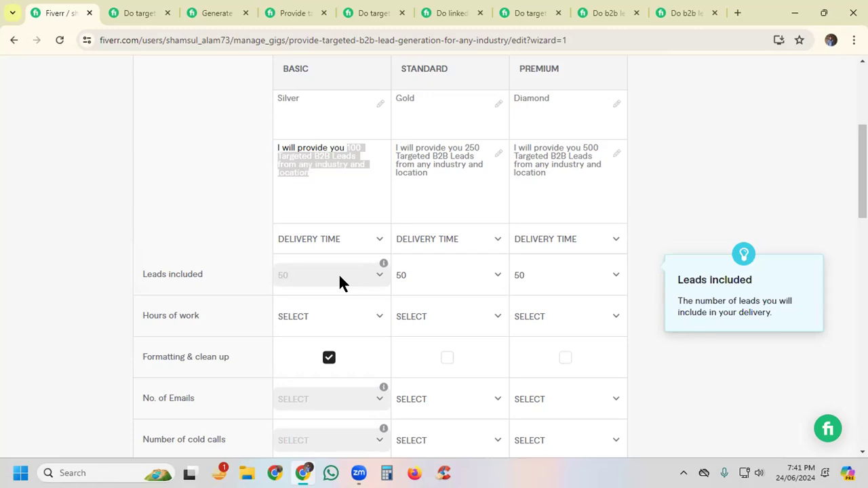
{"action": "left_click", "coordinate": [308, 163]}
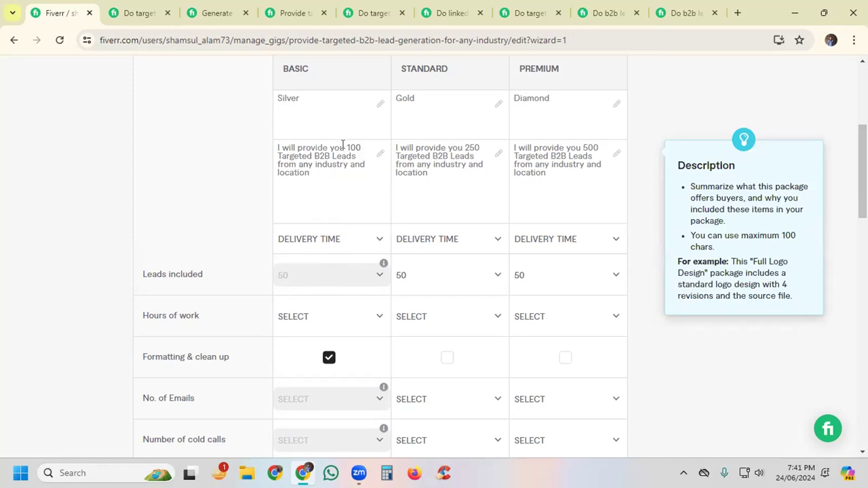
{"action": "left_click_drag", "start_coordinate": [345, 145], "coordinate": [358, 143]}
{"action": "left_click", "coordinate": [336, 164]}
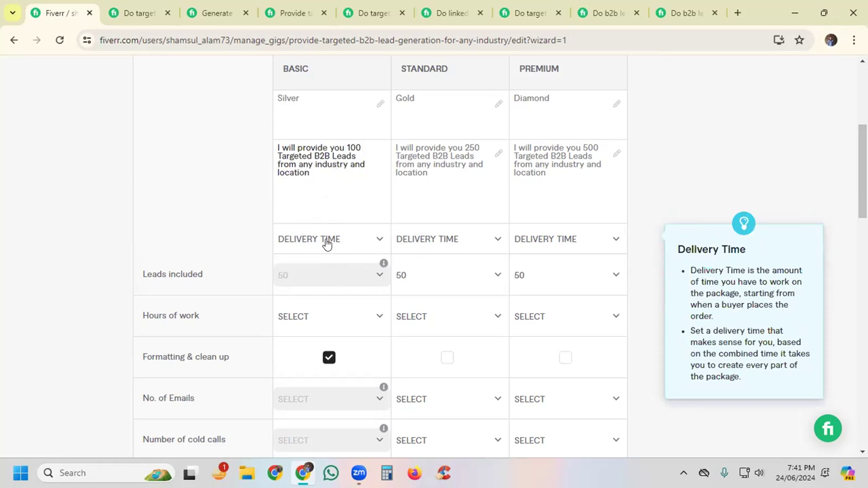
Step: Set the delivery time to 1 day for Basic, 2 days for Standard and 4 days for Premium
{"action": "left_click", "coordinate": [349, 242]}
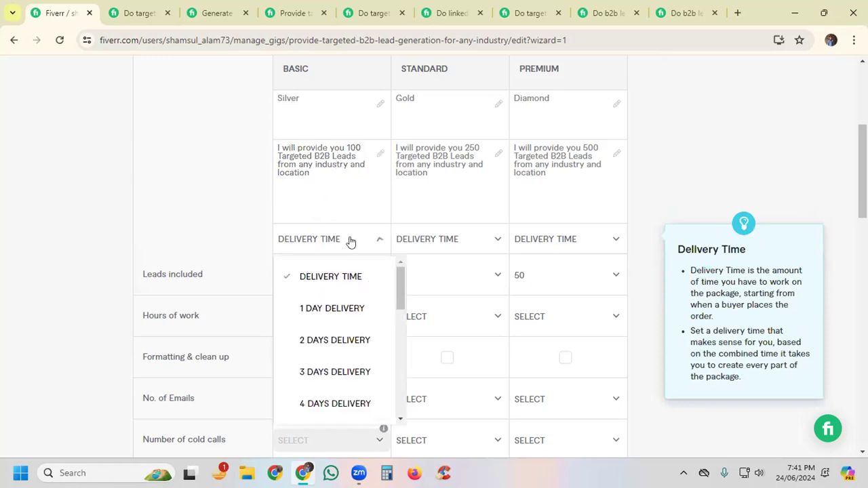
{"action": "left_click", "coordinate": [321, 309]}
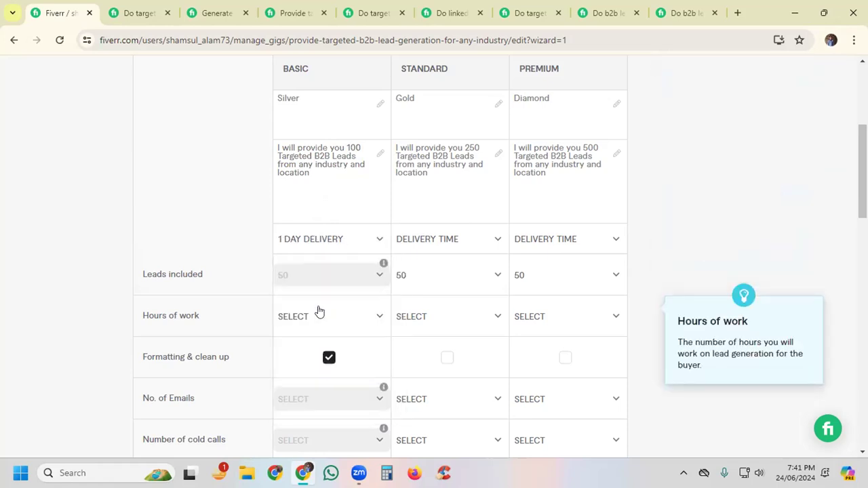
{"action": "left_click", "coordinate": [447, 248]}
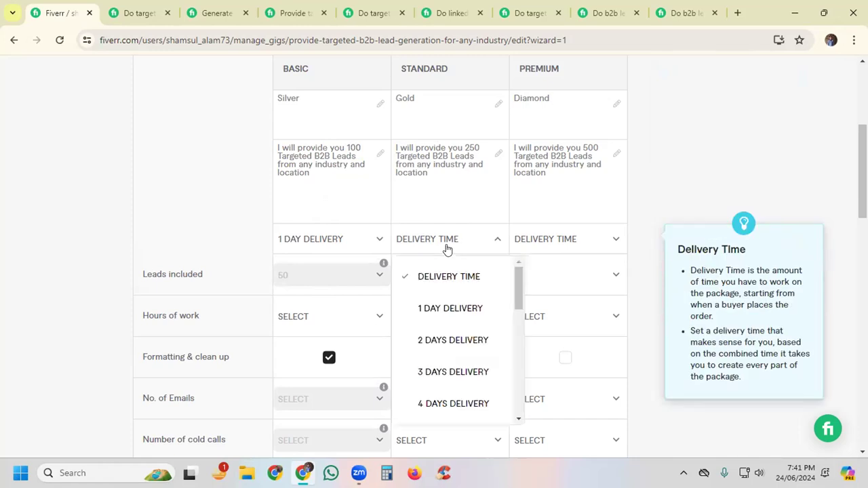
{"action": "left_click", "coordinate": [438, 343]}
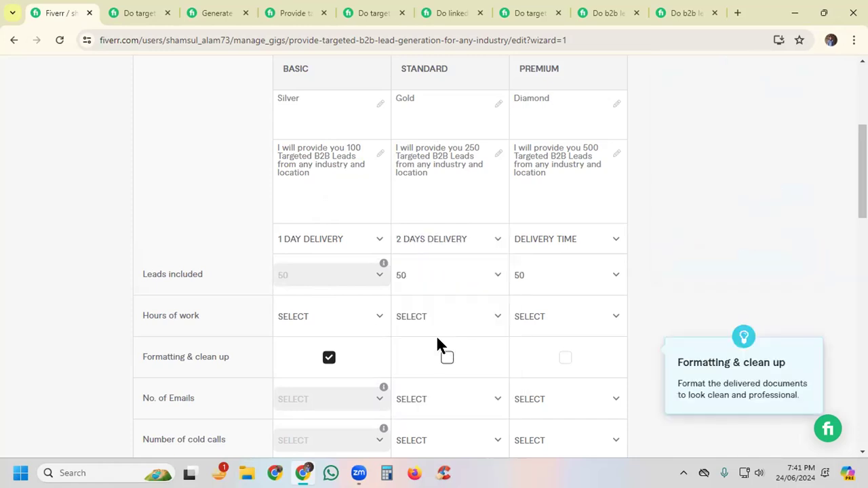
{"action": "left_click", "coordinate": [550, 242]}
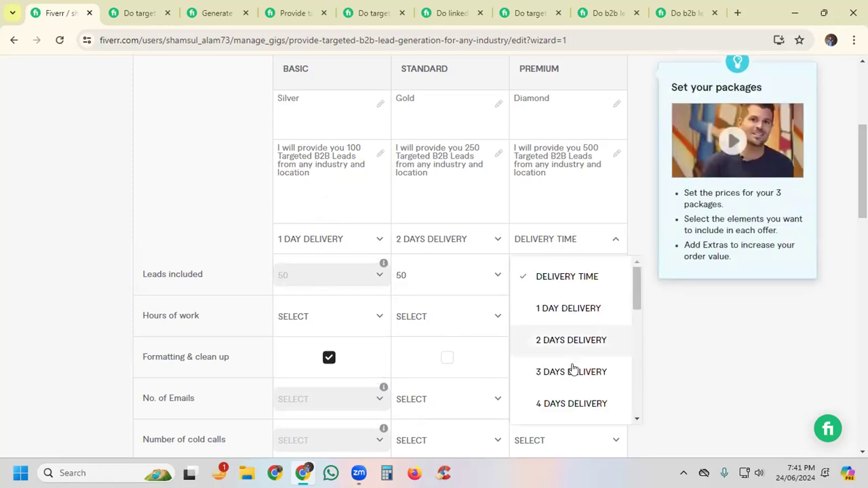
{"action": "left_click", "coordinate": [573, 404]}
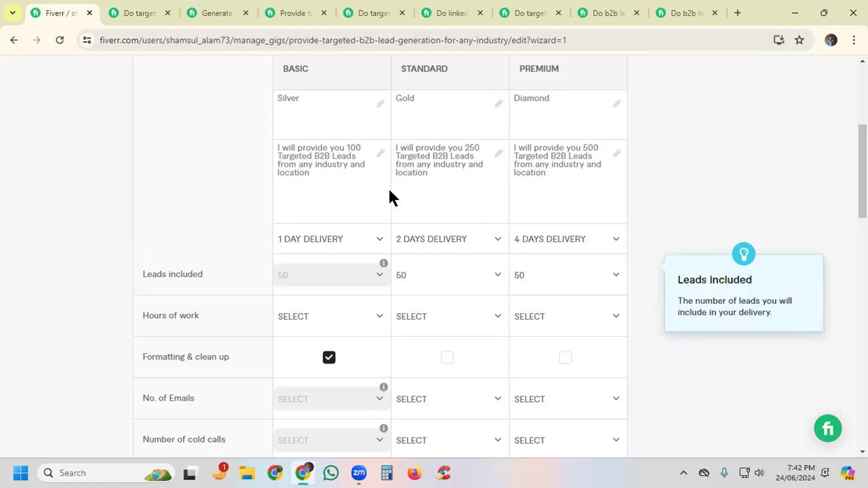
Step: Compare the delivery times of all three packages in the competing targeted lead generation gig and of the business leads gig's Premium package
{"action": "left_click", "coordinate": [134, 12]}
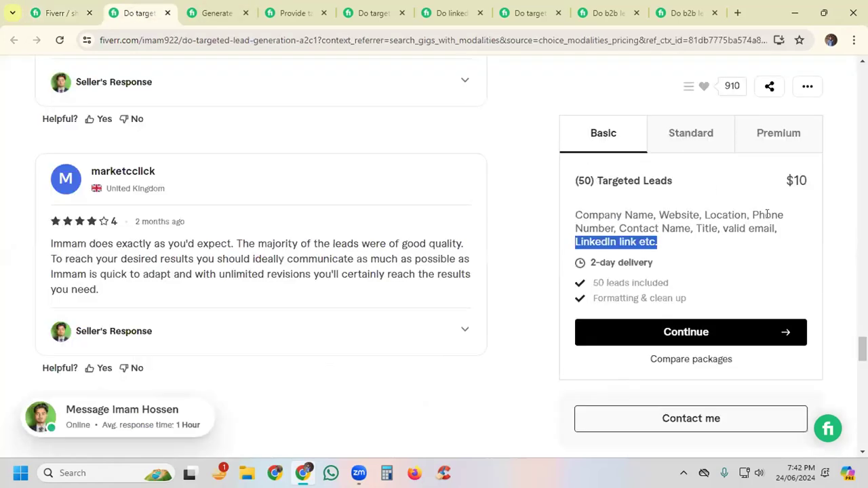
{"action": "left_click", "coordinate": [628, 215]}
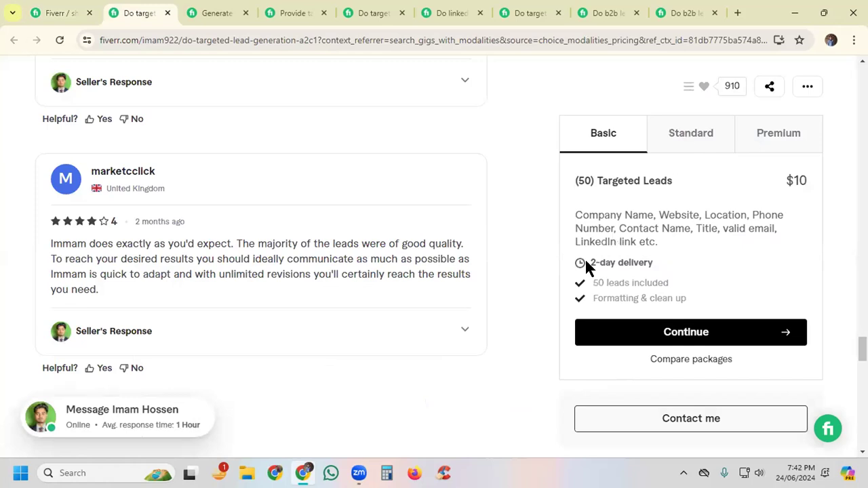
{"action": "left_click", "coordinate": [697, 148]}
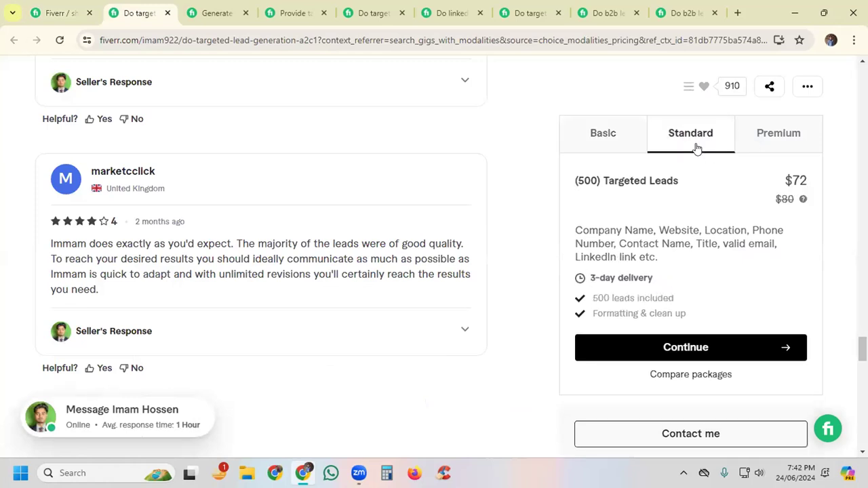
{"action": "triple_click", "coordinate": [667, 278]}
{"action": "left_click", "coordinate": [766, 130]}
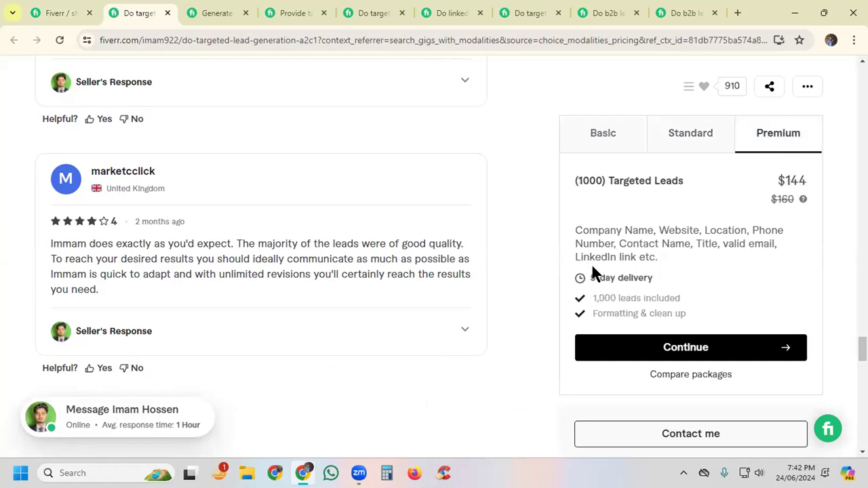
{"action": "left_click_drag", "start_coordinate": [590, 261], "coordinate": [666, 264]}
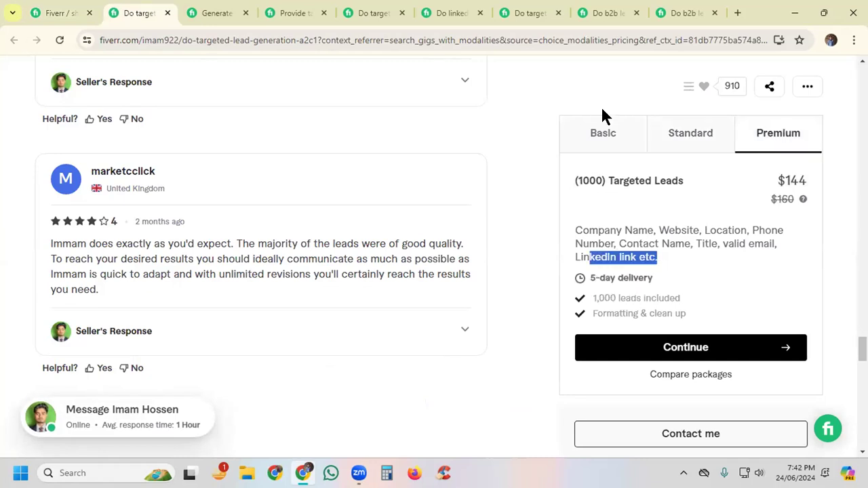
{"action": "left_click", "coordinate": [219, 12]}
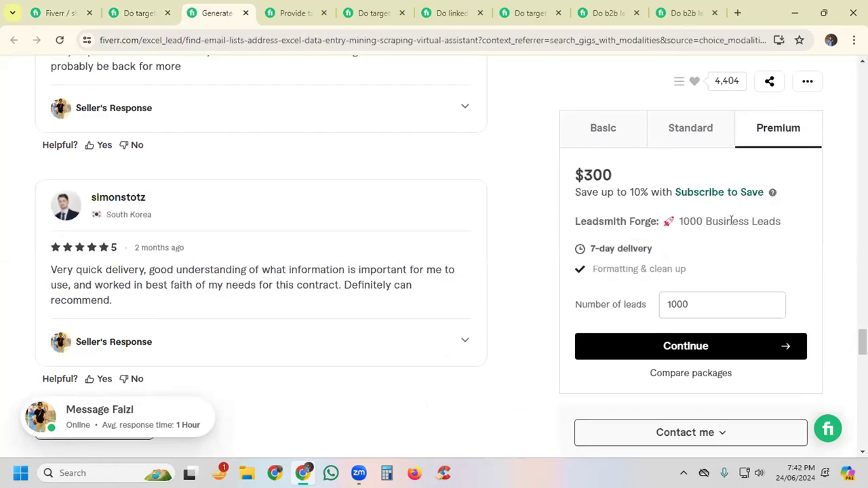
{"action": "left_click_drag", "start_coordinate": [732, 222], "coordinate": [665, 252]}
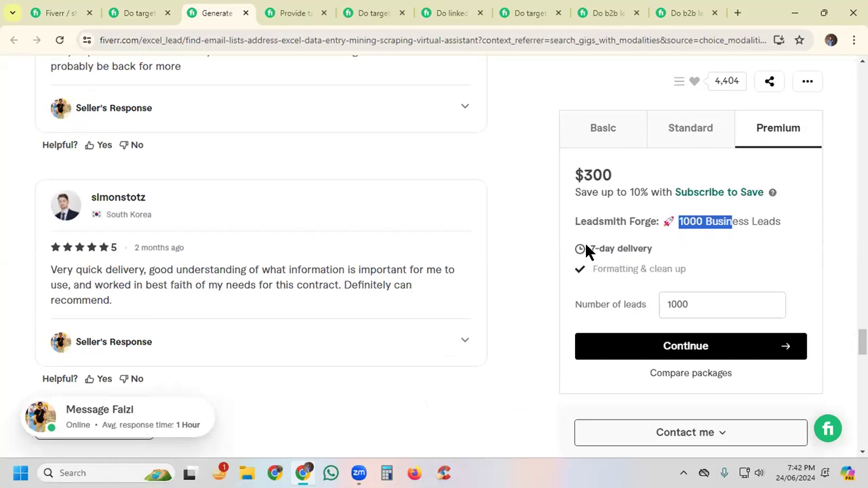
Step: Close the business leads gig, compare the delivery times of all three packages in the competing targeted B2B leads gig, and return to the gig editor
{"action": "left_click", "coordinate": [296, 12]}
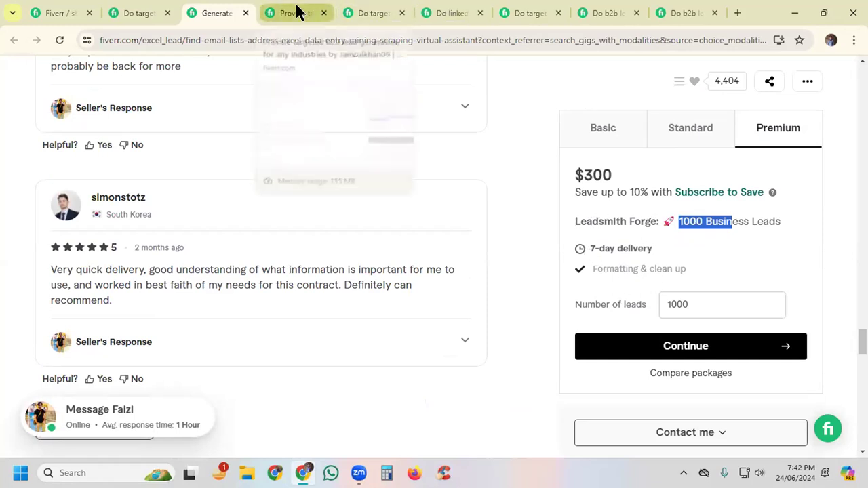
{"action": "left_click", "coordinate": [246, 13]}
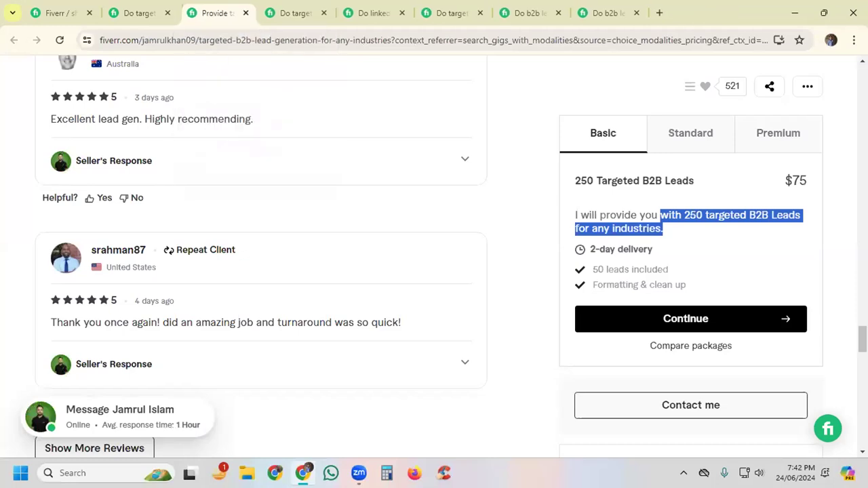
{"action": "left_click", "coordinate": [636, 219]}
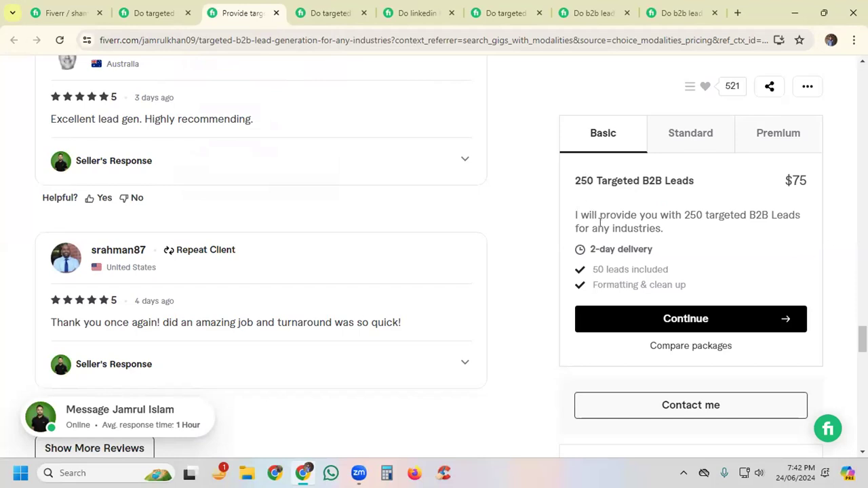
{"action": "left_click_drag", "start_coordinate": [583, 250], "coordinate": [653, 251]}
{"action": "left_click", "coordinate": [677, 139]}
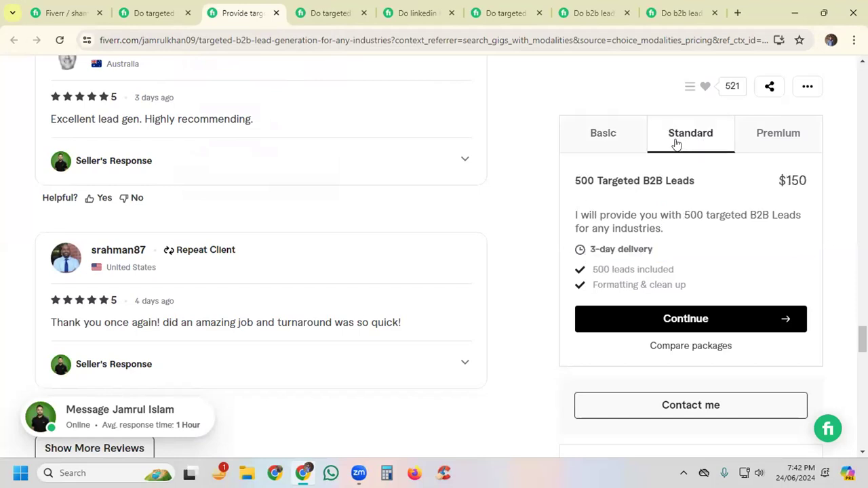
{"action": "left_click", "coordinate": [777, 135]}
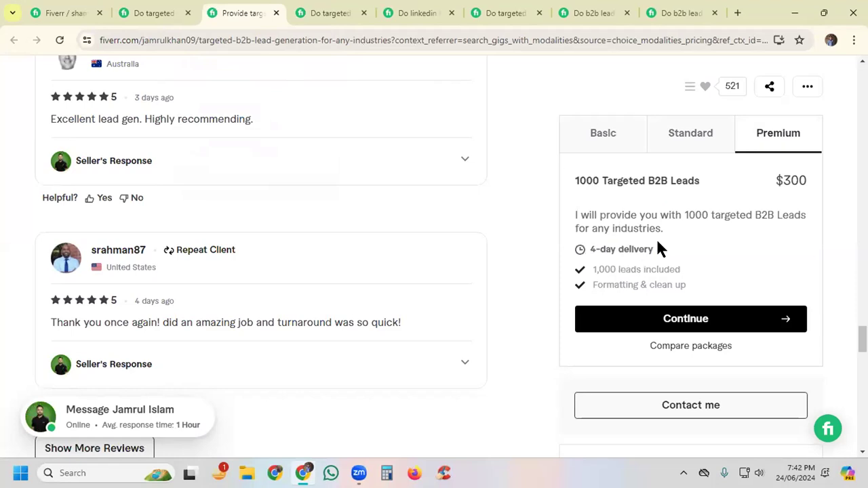
{"action": "left_click", "coordinate": [48, 11]}
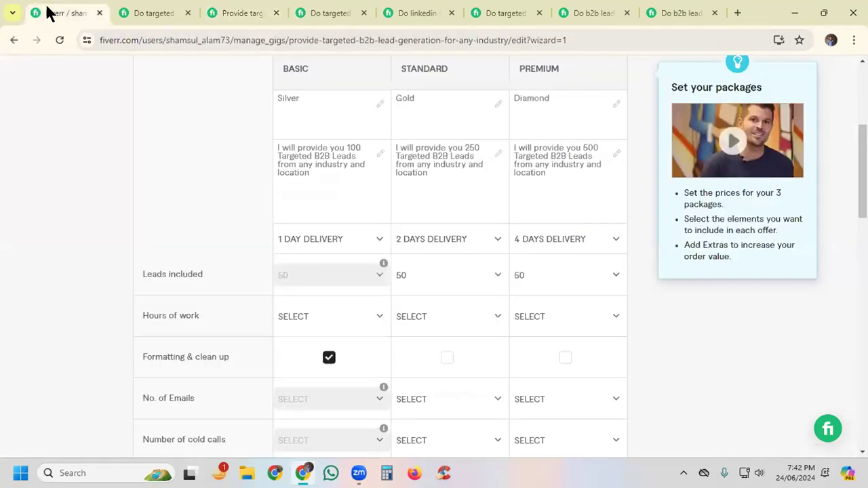
{"action": "mouse_move", "coordinate": [523, 248]}
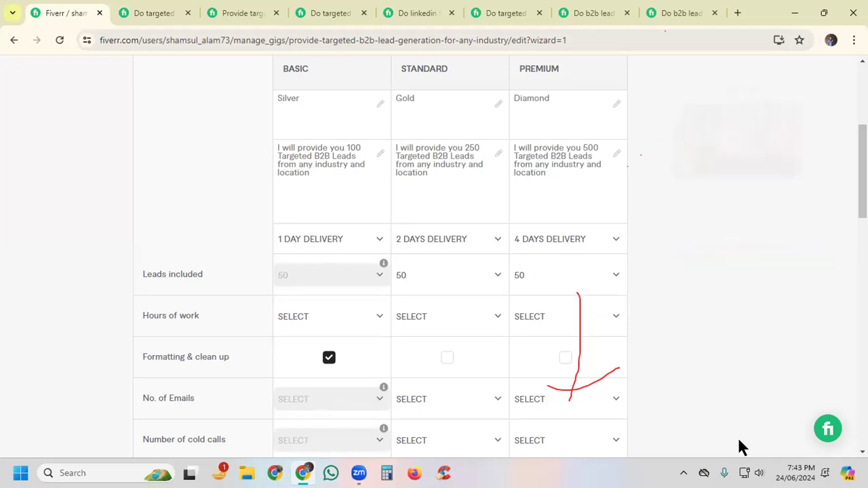
{"action": "left_click", "coordinate": [548, 438]}
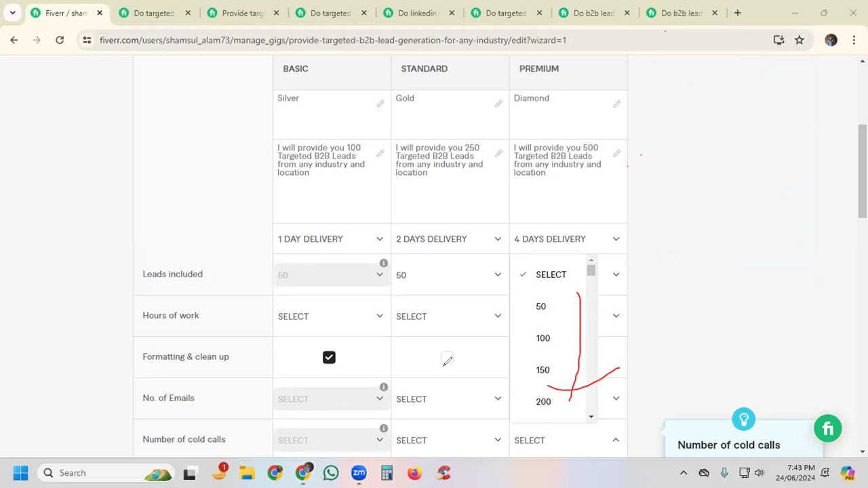
{"action": "left_click", "coordinate": [394, 280]}
{"action": "mouse_move", "coordinate": [526, 349]}
{"action": "left_mouse_down"}
{"action": "mouse_move", "coordinate": [575, 221]}
{"action": "mouse_move", "coordinate": [577, 366]}
{"action": "left_mouse_up"}
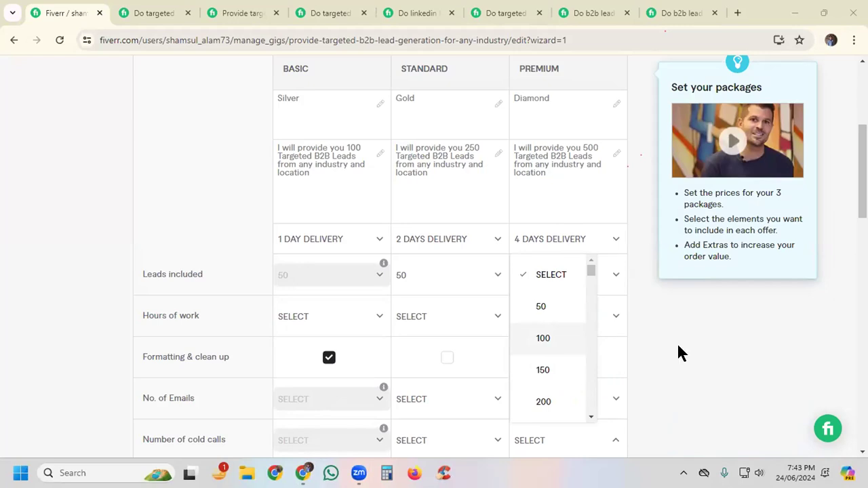
{"action": "left_click", "coordinate": [541, 306]}
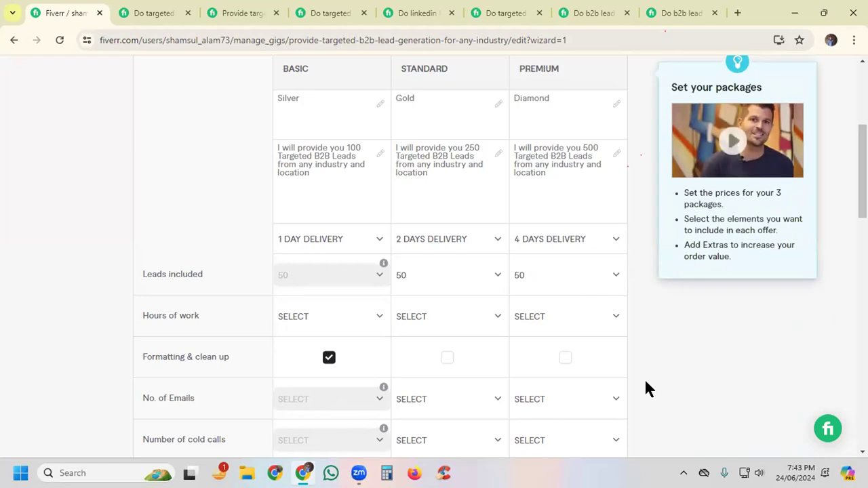
{"action": "scroll", "coordinate": [645, 381], "scroll_direction": "down", "scroll_amount": 1}
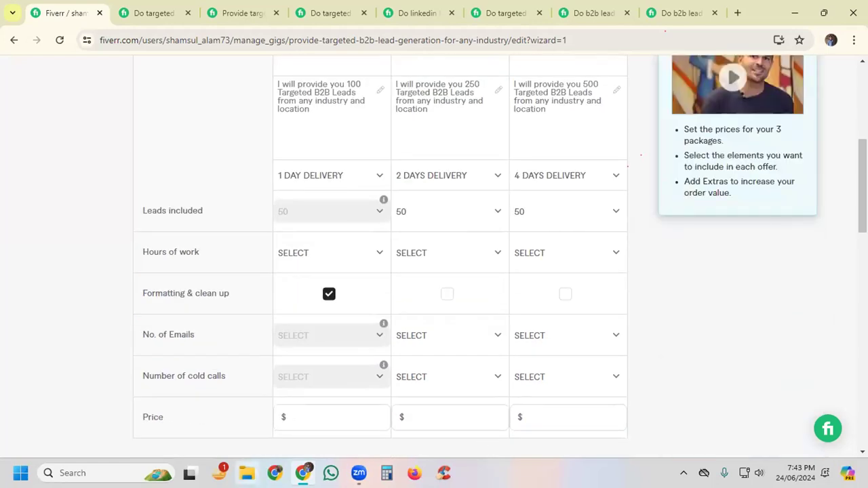
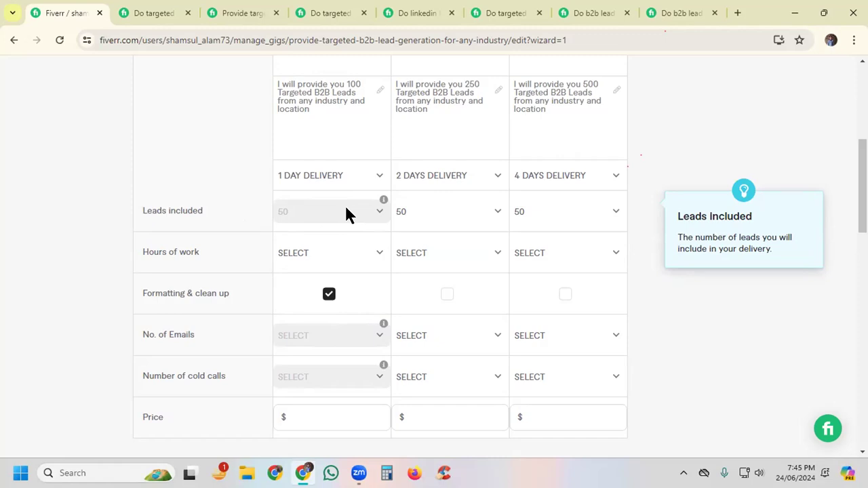
Step: Set the leads included to 250 for the Standard package and 500 for the Premium package
{"action": "left_click_drag", "start_coordinate": [345, 81], "coordinate": [361, 82]}
{"action": "left_click", "coordinate": [343, 100]}
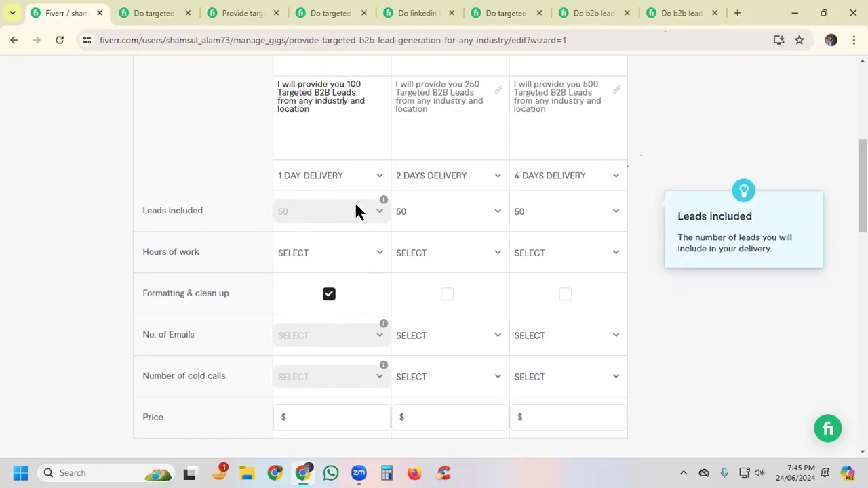
{"action": "left_click", "coordinate": [476, 218]}
{"action": "scroll", "coordinate": [434, 353], "scroll_direction": "down", "scroll_amount": 1}
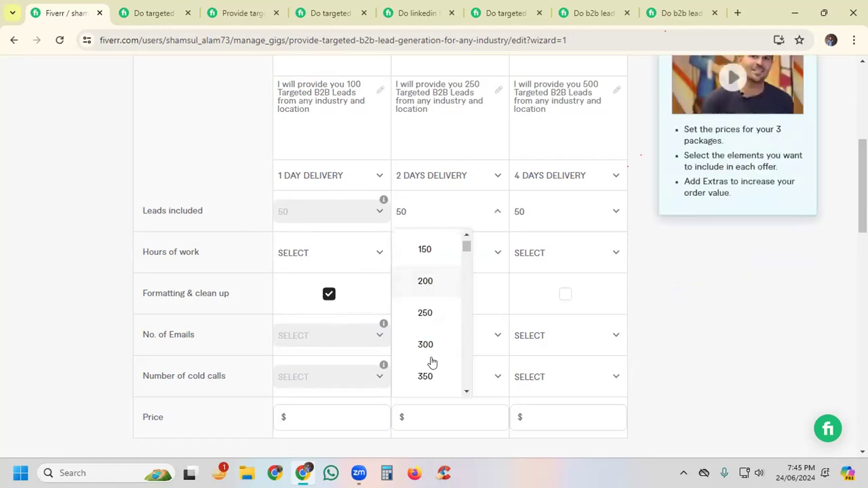
{"action": "left_click", "coordinate": [425, 313]}
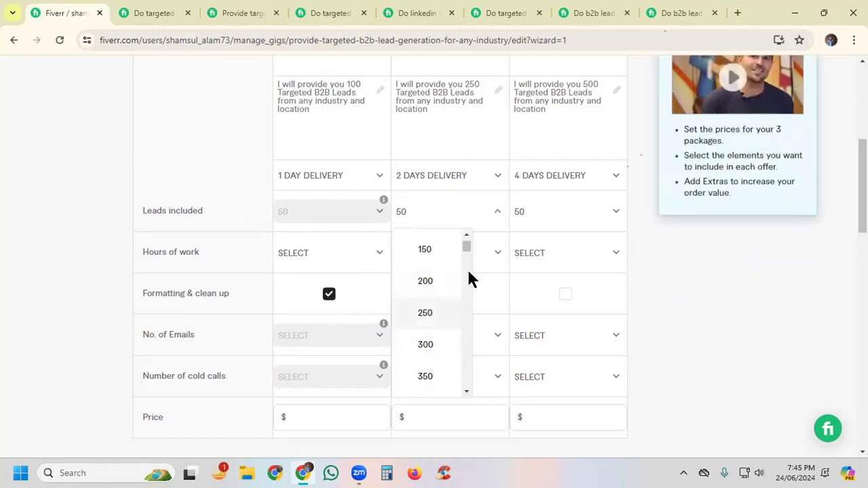
{"action": "left_click", "coordinate": [537, 212]}
{"action": "scroll", "coordinate": [545, 303], "scroll_direction": "down", "scroll_amount": 1}
{"action": "scroll", "coordinate": [546, 312], "scroll_direction": "down", "scroll_amount": 2}
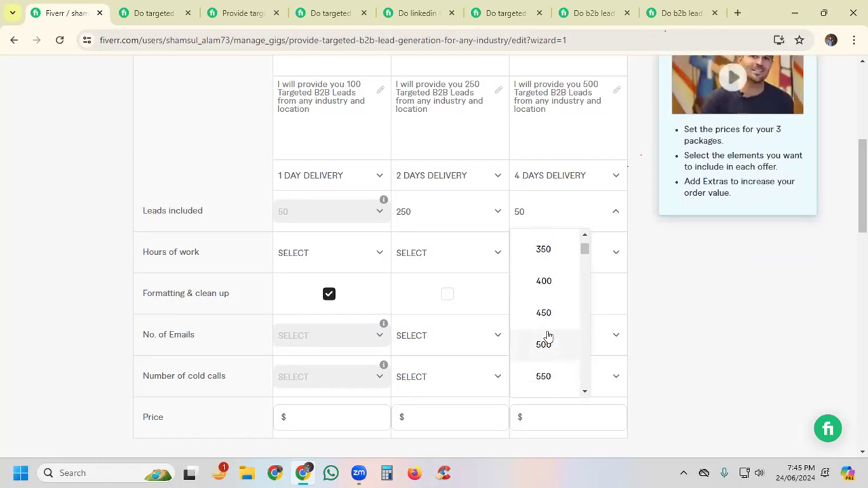
{"action": "left_click", "coordinate": [542, 343]}
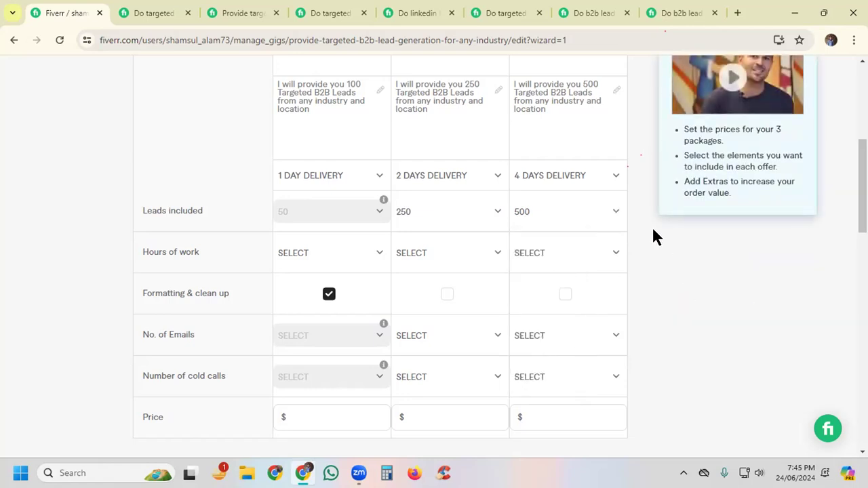
Step: Set the hours of work to 3 for Basic, 6 for Standard and 12 for Premium
{"action": "scroll", "coordinate": [651, 225], "scroll_direction": "down", "scroll_amount": 1}
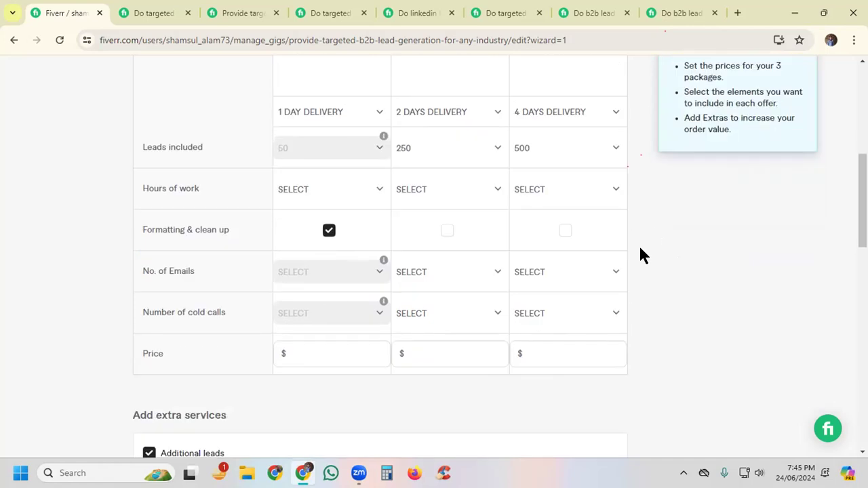
{"action": "mouse_move", "coordinate": [197, 212]}
{"action": "mouse_move", "coordinate": [146, 190]}
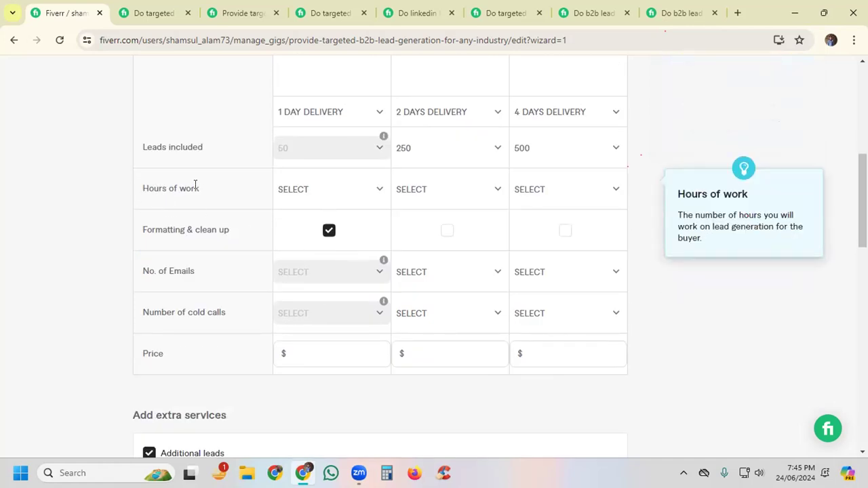
{"action": "mouse_move", "coordinate": [275, 145]}
{"action": "mouse_move", "coordinate": [277, 114]}
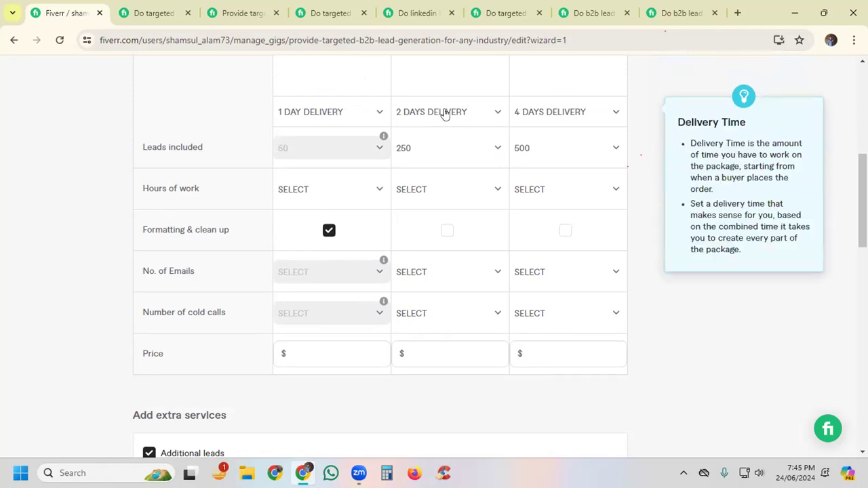
{"action": "mouse_move", "coordinate": [536, 149]}
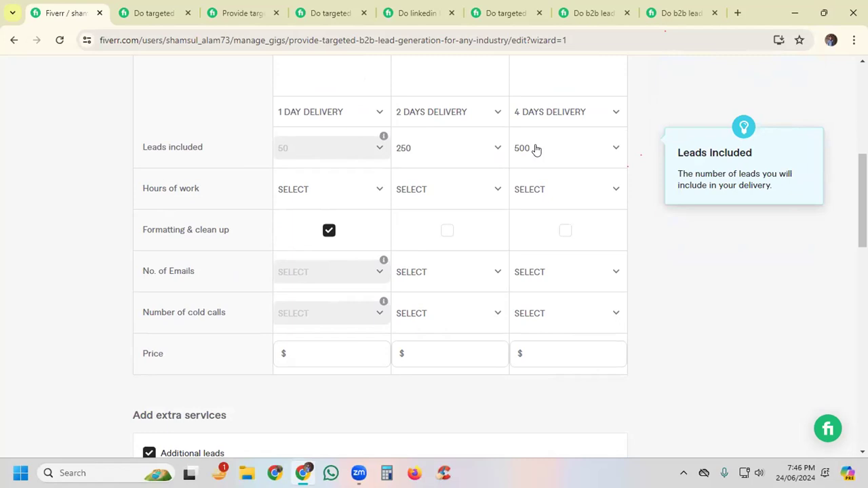
{"action": "left_click", "coordinate": [326, 196]}
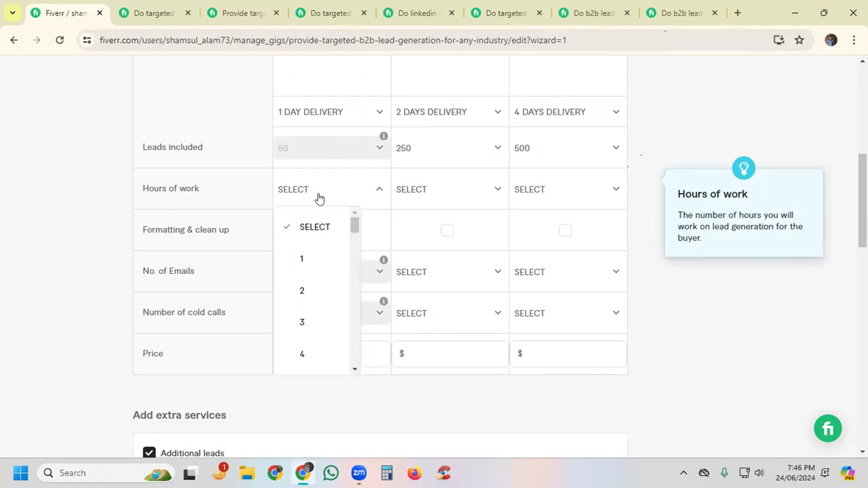
{"action": "left_click", "coordinate": [299, 322]}
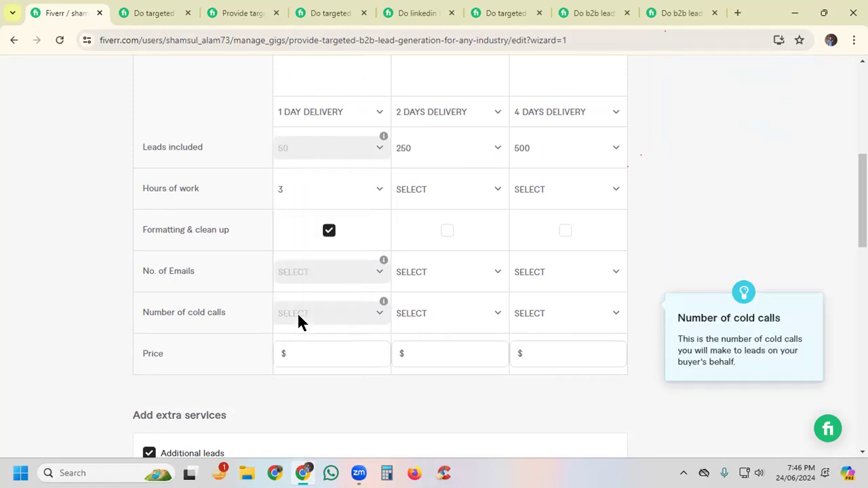
{"action": "left_click", "coordinate": [428, 189]}
{"action": "scroll", "coordinate": [436, 320], "scroll_direction": "down", "scroll_amount": 3}
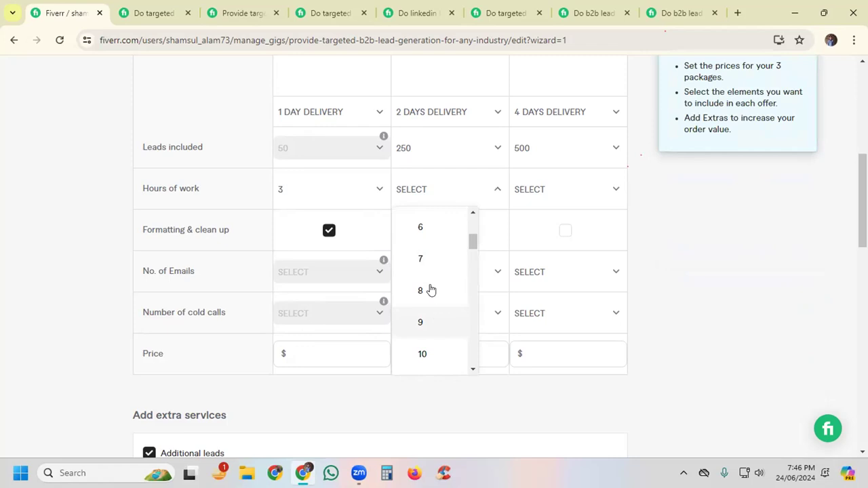
{"action": "left_click", "coordinate": [421, 226]}
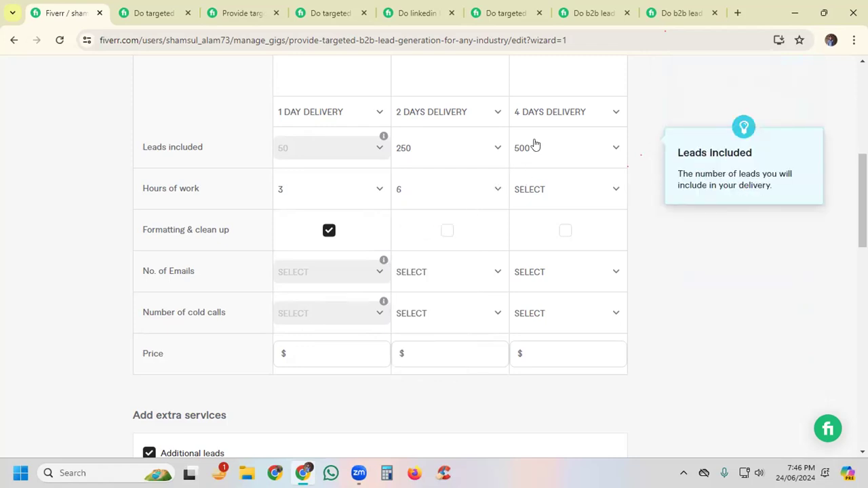
{"action": "left_click", "coordinate": [533, 184]}
{"action": "scroll", "coordinate": [542, 273], "scroll_direction": "down", "scroll_amount": 2}
{"action": "scroll", "coordinate": [543, 273], "scroll_direction": "down", "scroll_amount": 3}
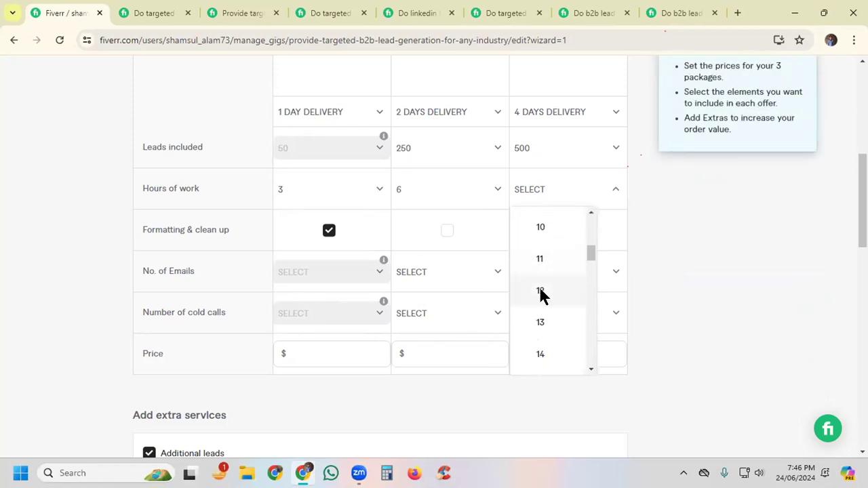
{"action": "left_click", "coordinate": [541, 292]}
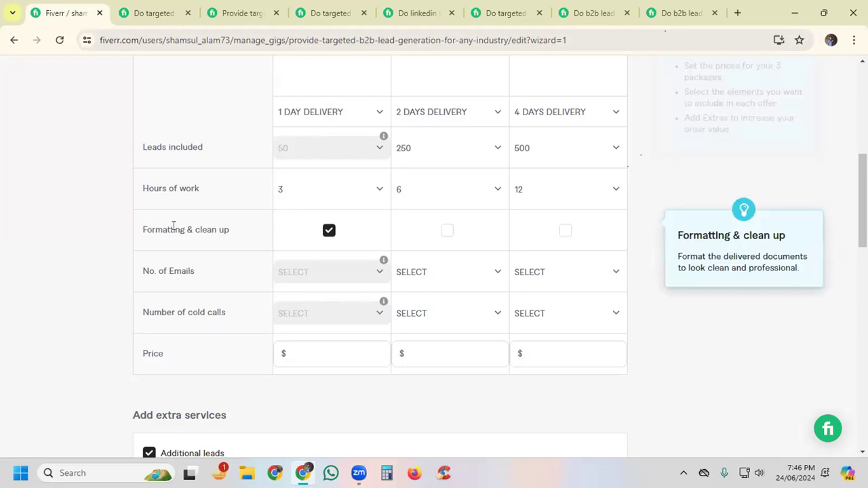
Step: Include formatting & clean up in the Standard and Premium packages
{"action": "left_click", "coordinate": [448, 230]}
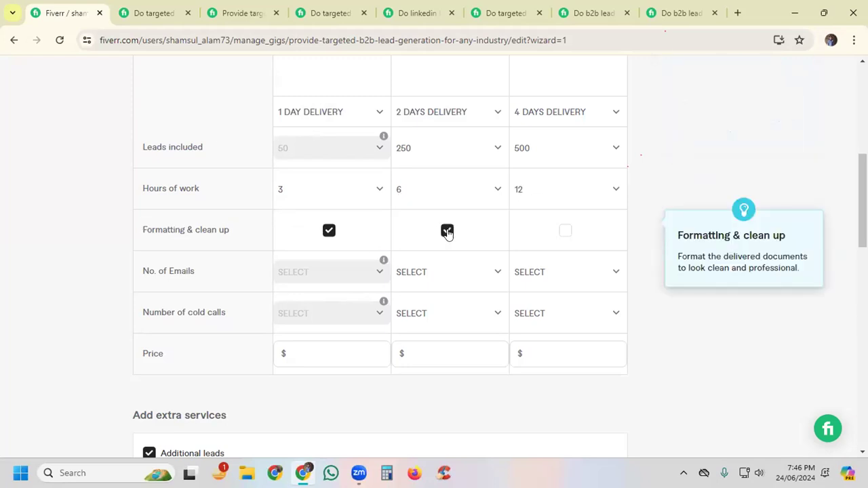
{"action": "left_click", "coordinate": [565, 233]}
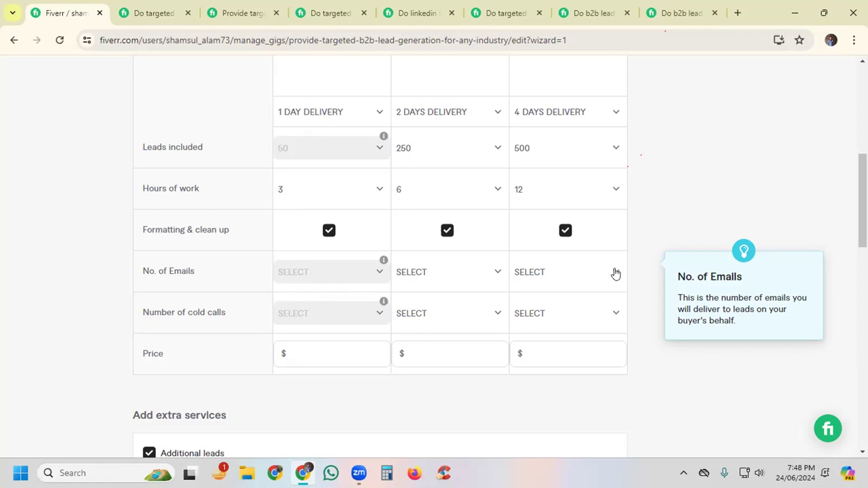
Step: Check the included features of the competing targeted lead generation gig's Premium package and of the any-industries B2B gig's three packages
{"action": "left_click", "coordinate": [156, 12]}
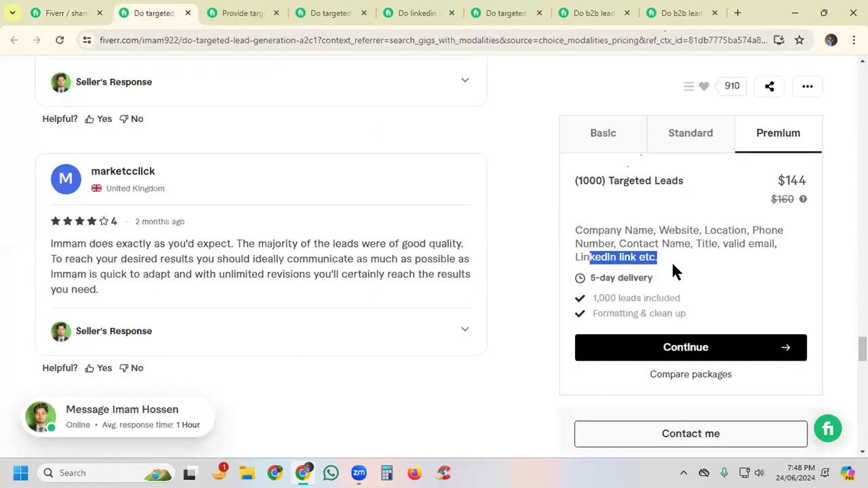
{"action": "left_click", "coordinate": [743, 296]}
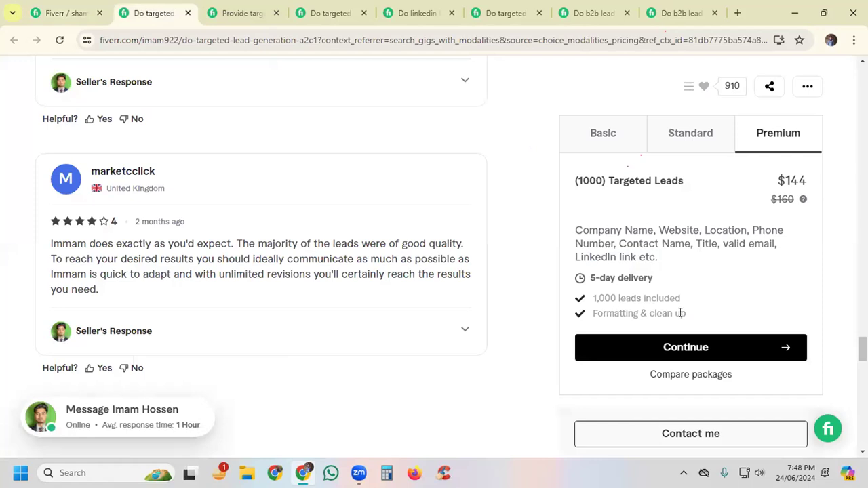
{"action": "left_click_drag", "start_coordinate": [591, 297], "coordinate": [712, 303]}
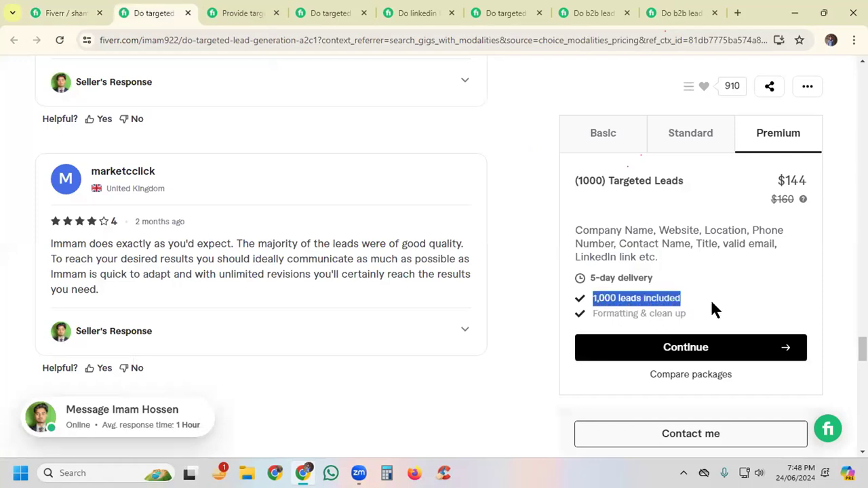
{"action": "left_click", "coordinate": [583, 306]}
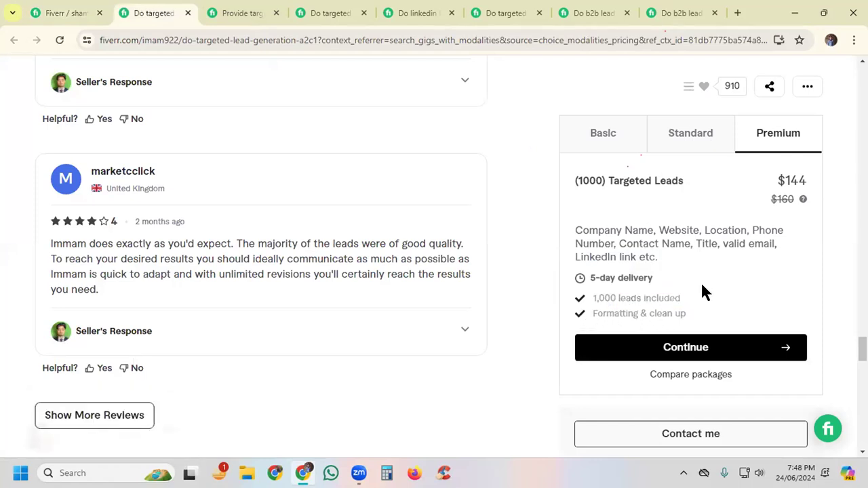
{"action": "left_click", "coordinate": [232, 12]}
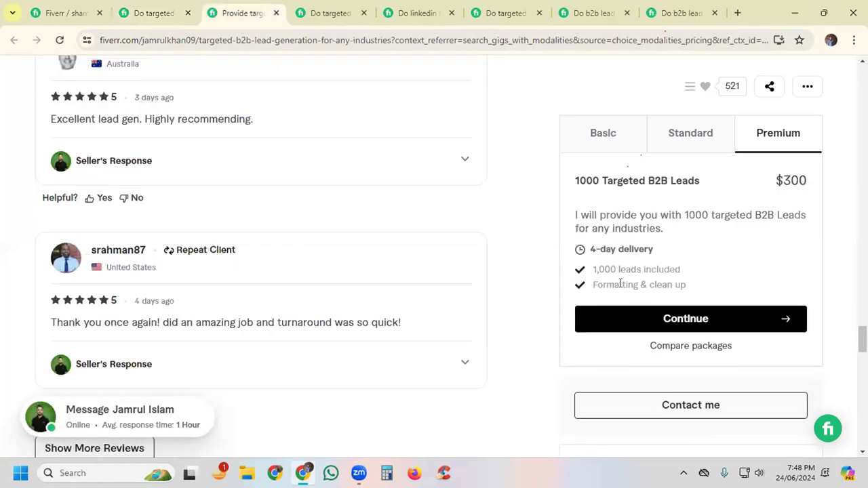
{"action": "left_click_drag", "start_coordinate": [576, 268], "coordinate": [686, 272]}
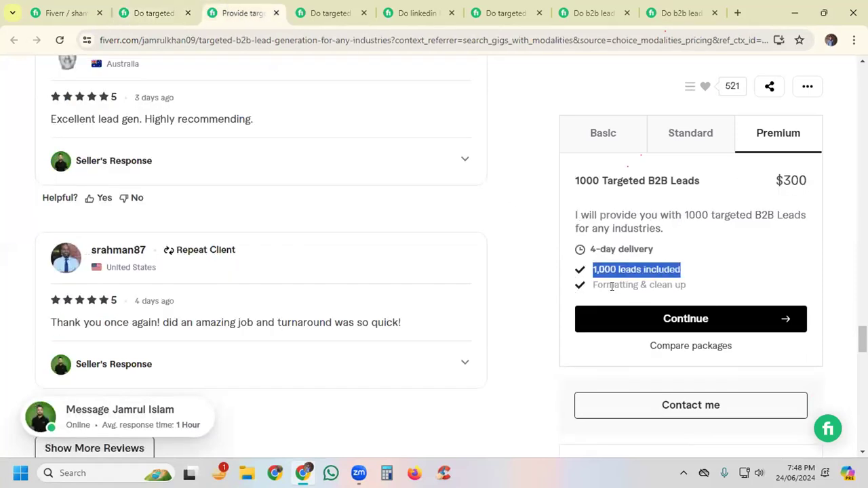
{"action": "left_click_drag", "start_coordinate": [591, 285], "coordinate": [729, 287]}
{"action": "left_click", "coordinate": [697, 141]}
{"action": "left_click", "coordinate": [599, 137]}
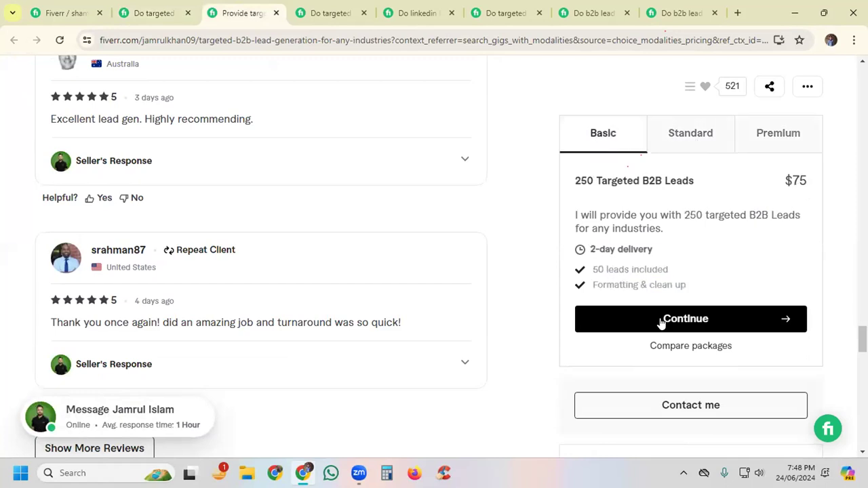
Step: Check the included features of the prospect email list gig's Basic package and the LinkedIn lead generation gig's Standard package
{"action": "left_click", "coordinate": [313, 15]}
{"action": "left_click_drag", "start_coordinate": [592, 197], "coordinate": [686, 197]}
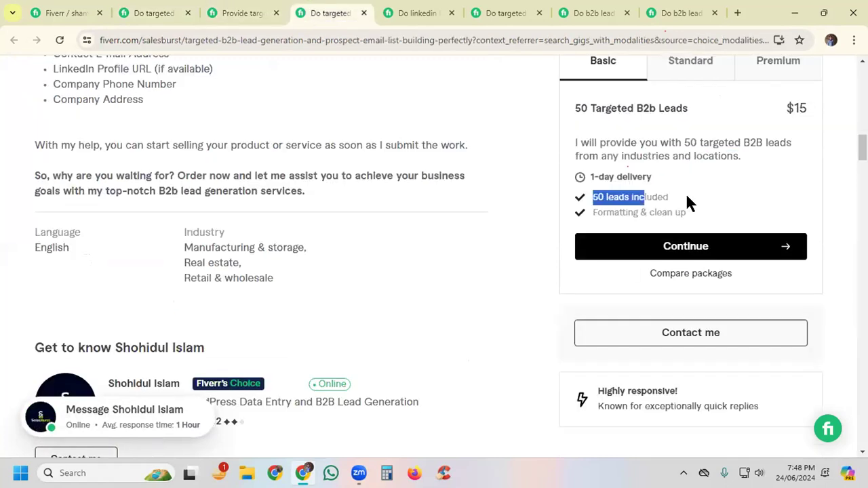
{"action": "left_click_drag", "start_coordinate": [588, 213], "coordinate": [687, 213]}
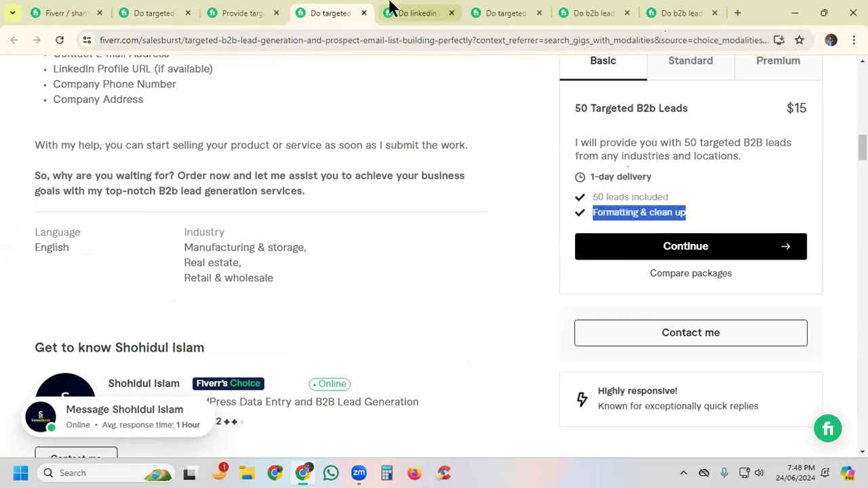
{"action": "left_click", "coordinate": [407, 14]}
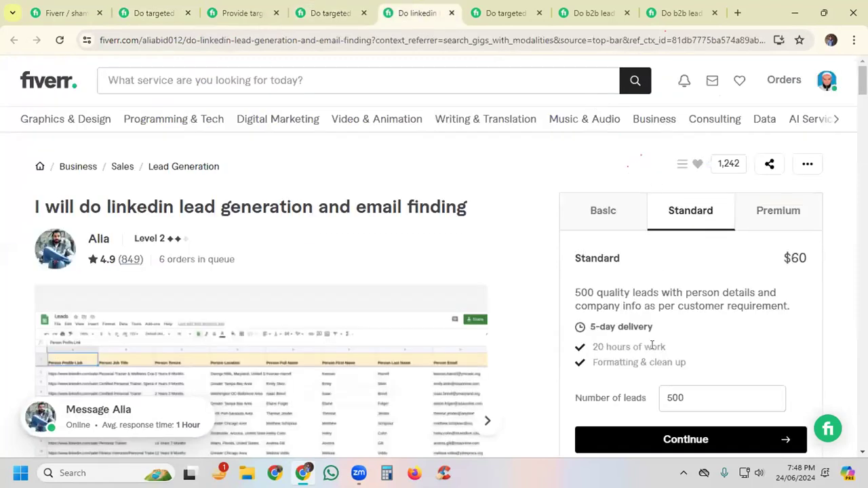
{"action": "left_click_drag", "start_coordinate": [652, 347], "coordinate": [583, 360]}
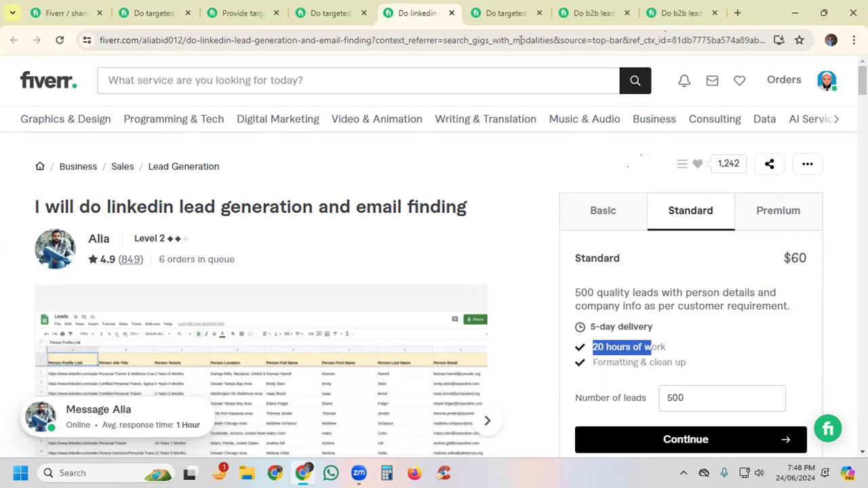
Step: Compare the included features of the Basic packages in the three remaining competing gigs and return to the gig editor
{"action": "left_click", "coordinate": [496, 12]}
{"action": "scroll", "coordinate": [692, 329], "scroll_direction": "down", "scroll_amount": 1}
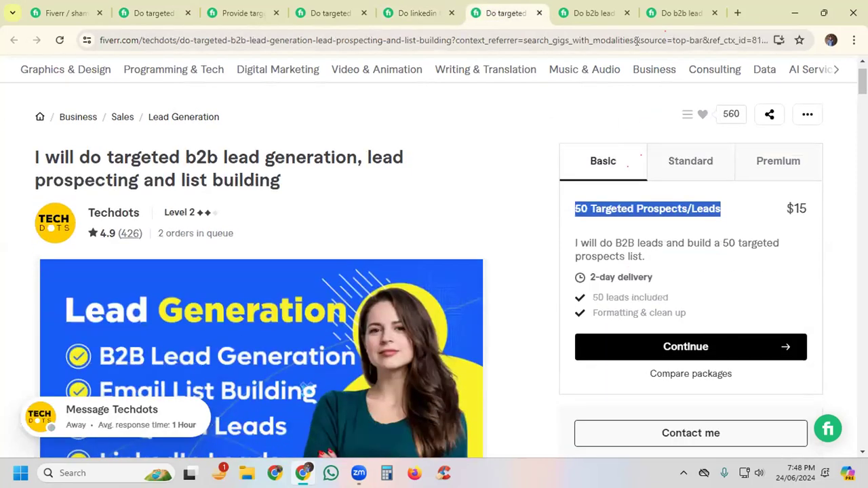
{"action": "left_click", "coordinate": [555, 15]}
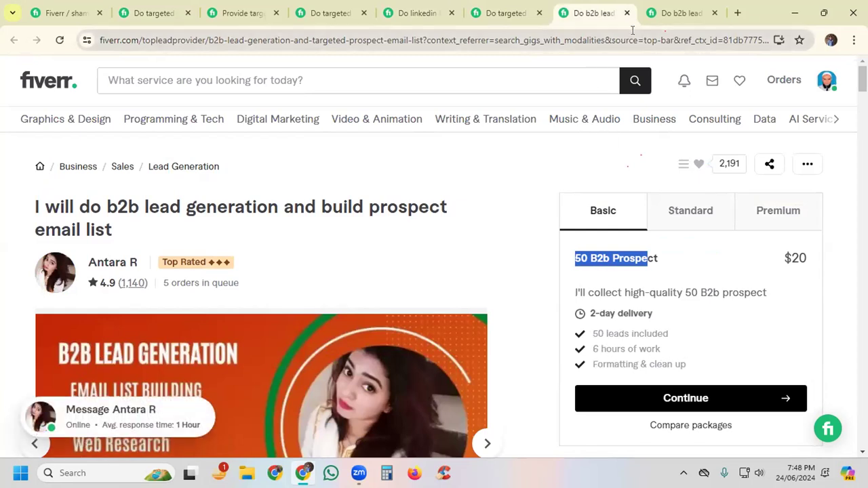
{"action": "left_click", "coordinate": [659, 11]}
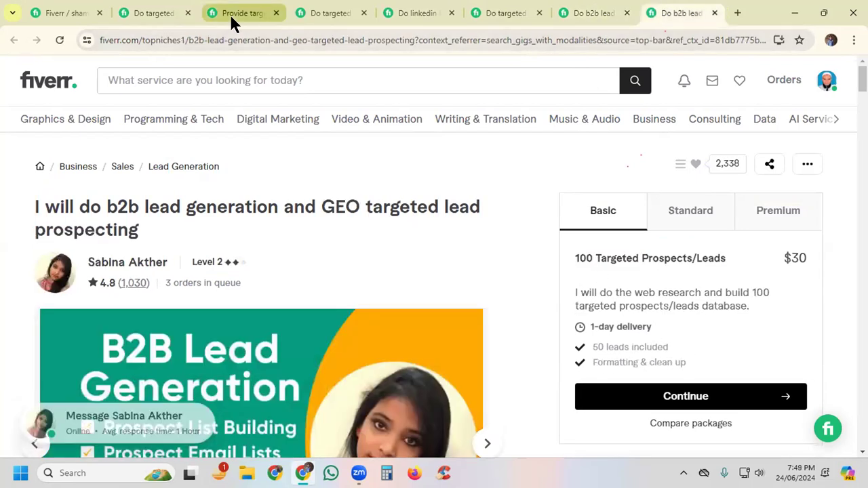
{"action": "left_click", "coordinate": [80, 12]}
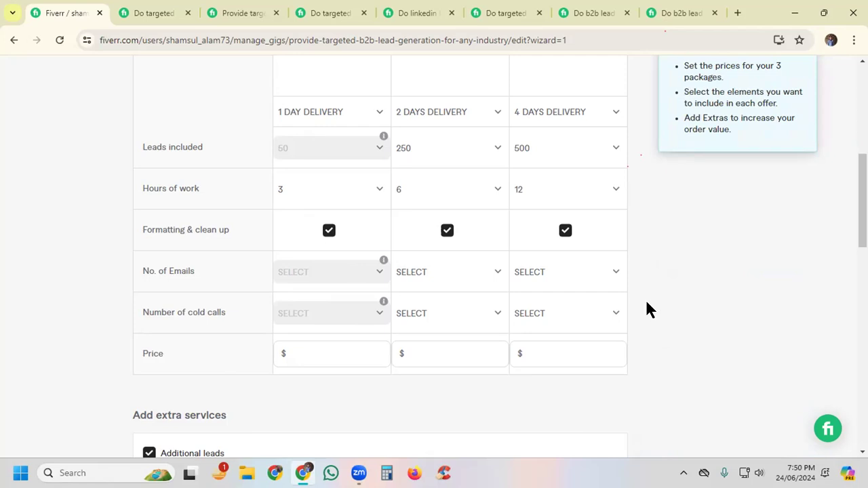
Step: Review the package descriptions, then check the price of the 100-lead Basic package in the competing GEO targeted lead prospecting gig
{"action": "scroll", "coordinate": [645, 297], "scroll_direction": "up", "scroll_amount": 2}
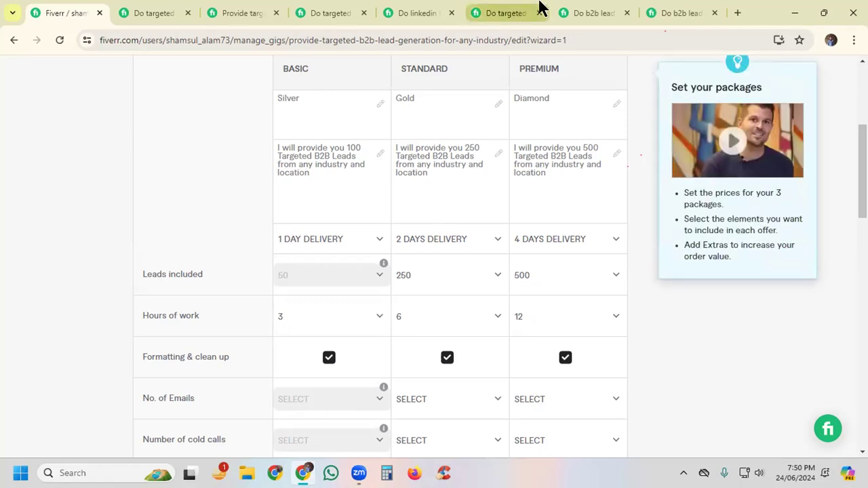
{"action": "left_click", "coordinate": [669, 11]}
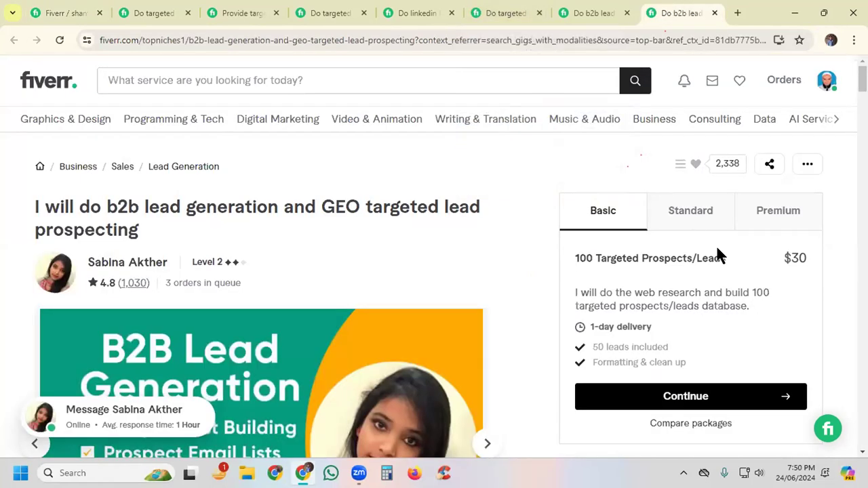
{"action": "left_click_drag", "start_coordinate": [575, 258], "coordinate": [677, 258]}
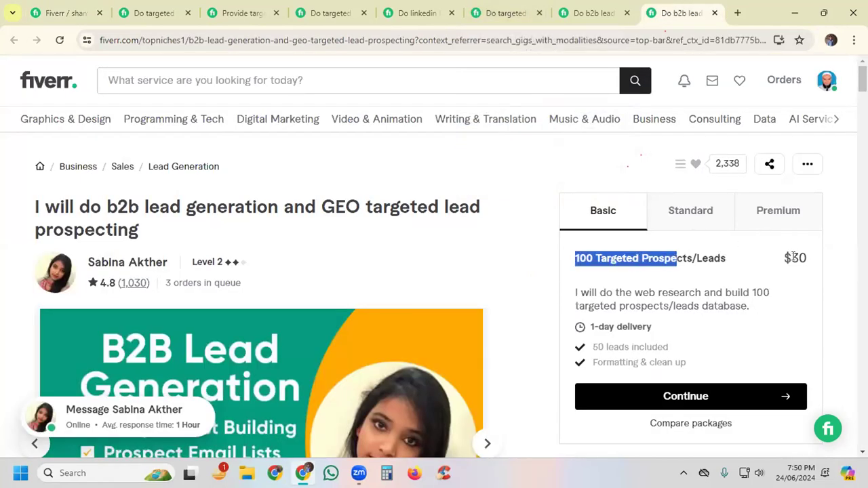
Step: Check the prices of the Standard and Premium packages in the competing GEO targeted lead prospecting gig
{"action": "left_click", "coordinate": [803, 256]}
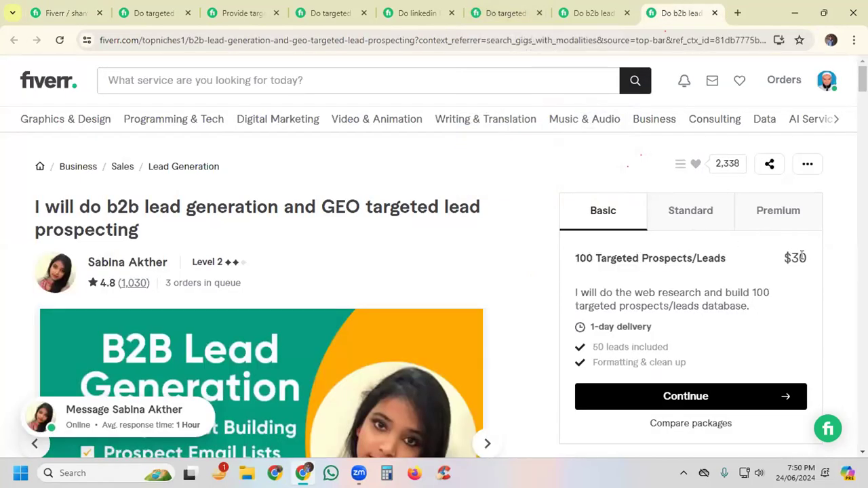
{"action": "left_click", "coordinate": [678, 216]}
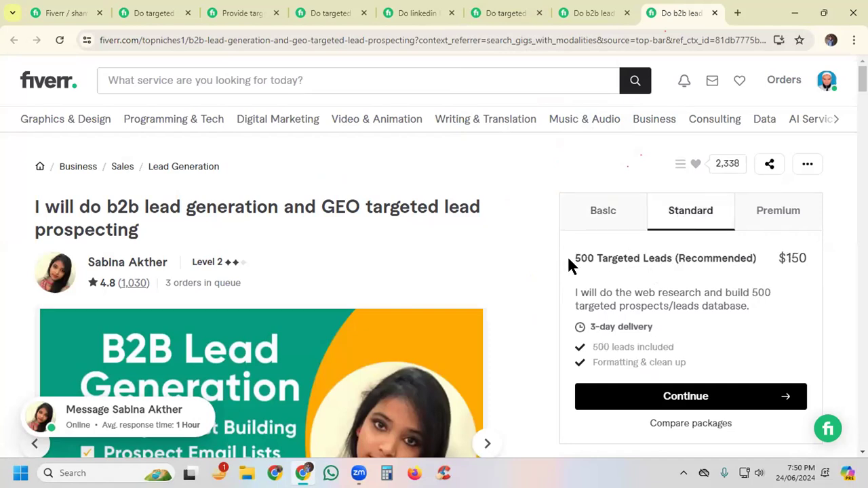
{"action": "left_click_drag", "start_coordinate": [575, 258], "coordinate": [613, 258]}
{"action": "left_click", "coordinate": [770, 216]}
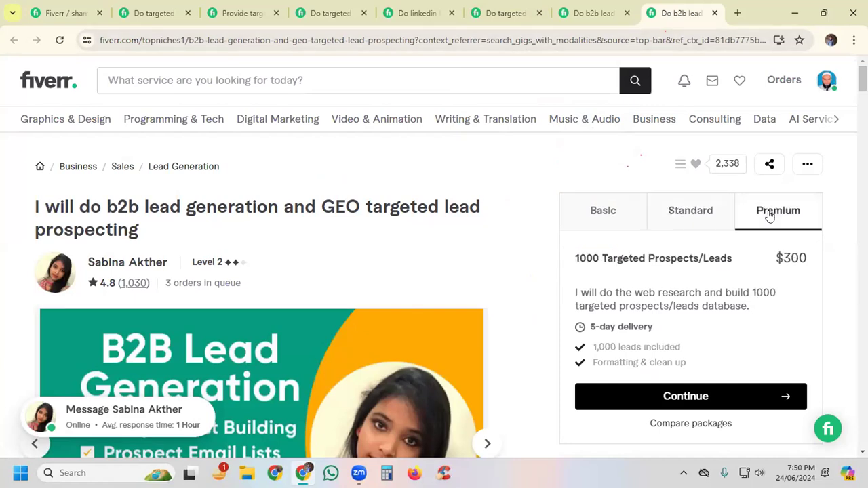
{"action": "mouse_move", "coordinate": [189, 473]}
Step: Compare the prices of the prospect email list gig's three packages and the Basic price of the Techdots list building gig
{"action": "left_click", "coordinate": [586, 15]}
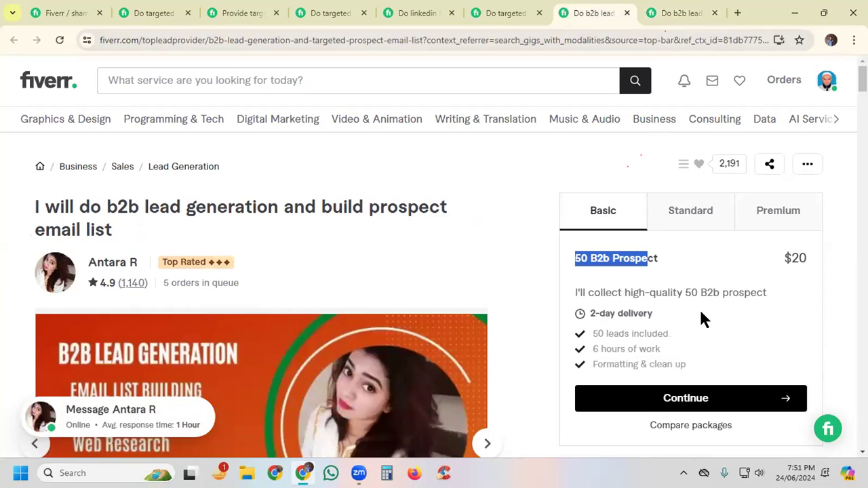
{"action": "left_click", "coordinate": [644, 271]}
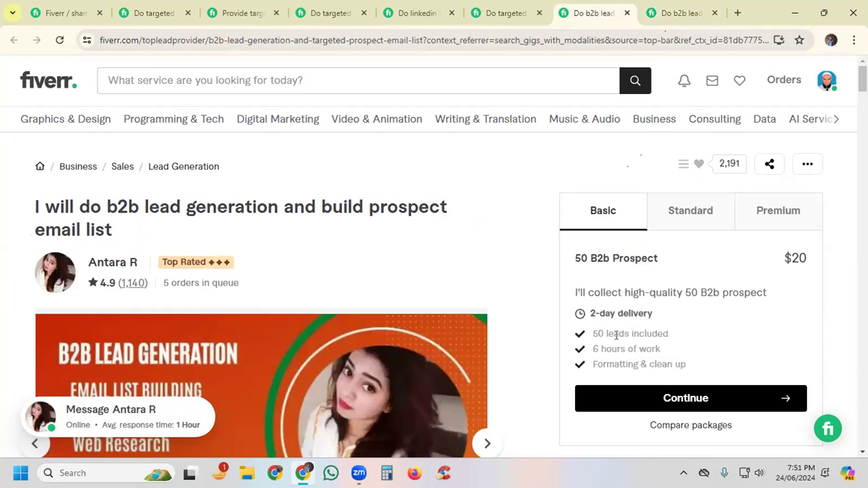
{"action": "left_click", "coordinate": [689, 216]}
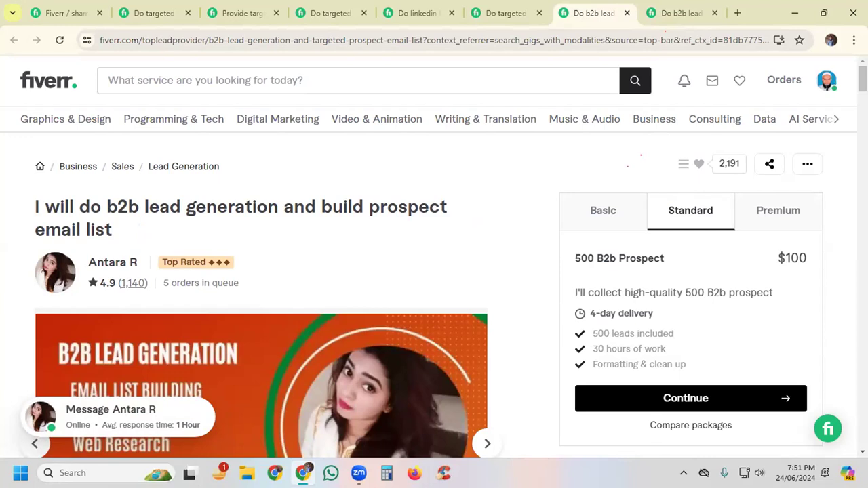
{"action": "left_click", "coordinate": [753, 213]}
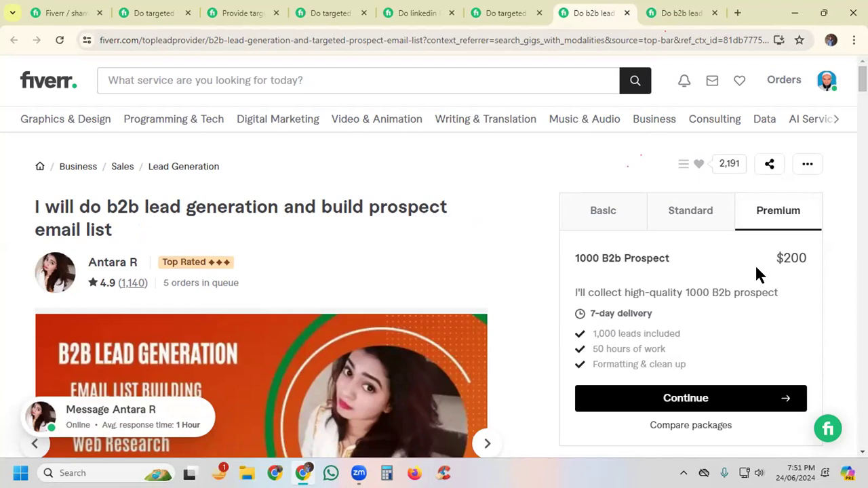
{"action": "left_click", "coordinate": [499, 21]}
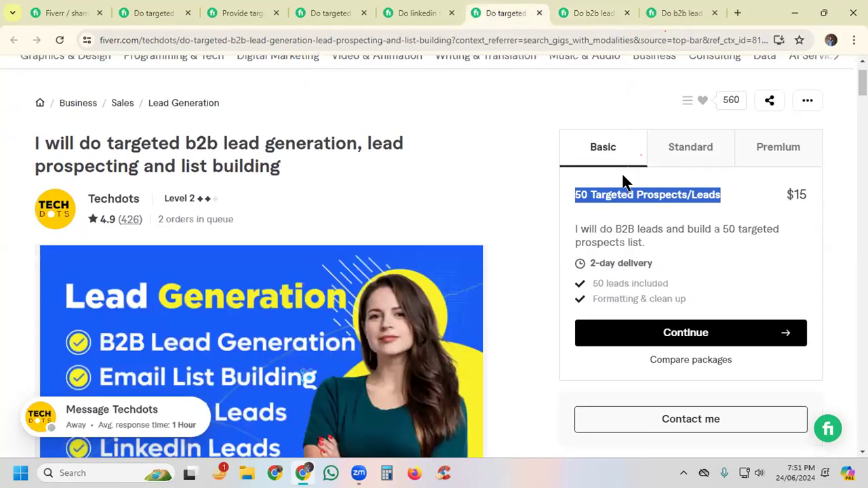
{"action": "left_click_drag", "start_coordinate": [786, 195], "coordinate": [829, 196]}
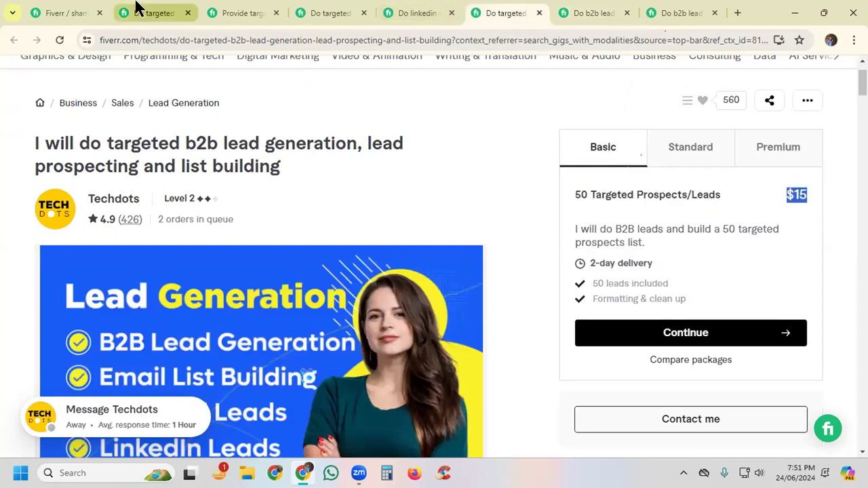
Step: Return to the gig editor and set the package prices to $20 for Basic, $45 for Standard and $100 for Premium
{"action": "left_click", "coordinate": [48, 12]}
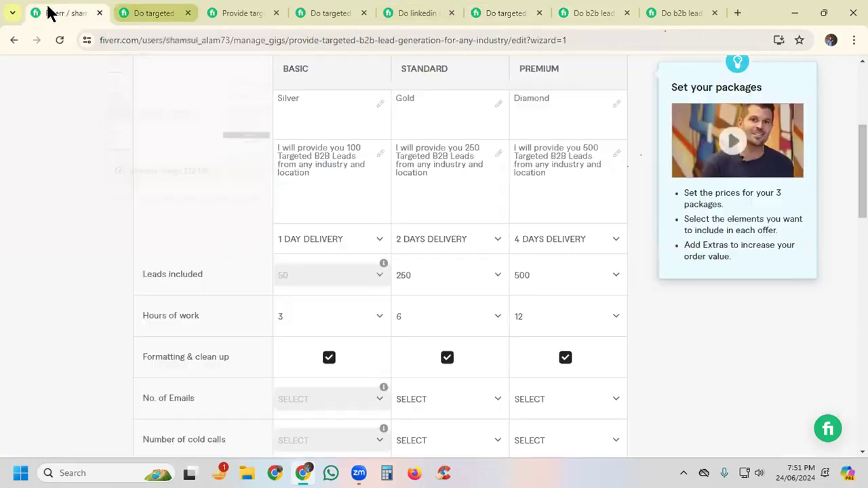
{"action": "scroll", "coordinate": [356, 323], "scroll_direction": "down", "scroll_amount": 2}
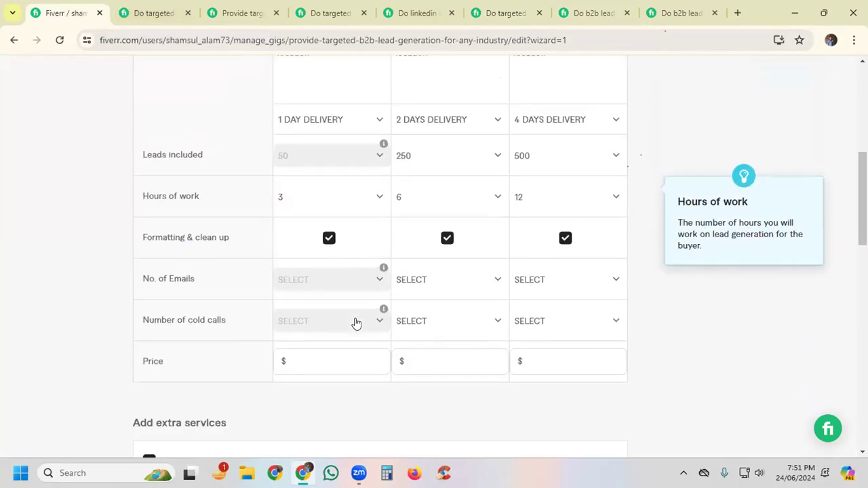
{"action": "scroll", "coordinate": [308, 327], "scroll_direction": "down", "scroll_amount": 1}
{"action": "left_click", "coordinate": [300, 289]}
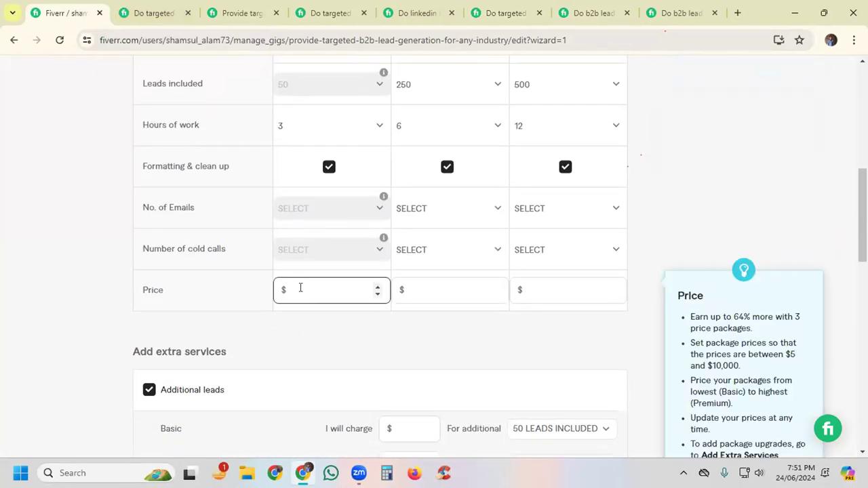
{"action": "type", "text": "20"}
{"action": "left_click", "coordinate": [435, 290]}
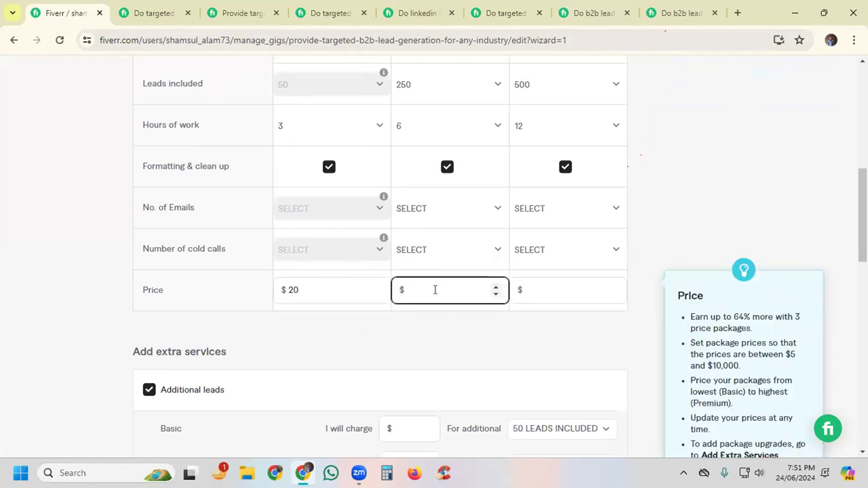
{"action": "type", "text": "45"}
{"action": "left_click", "coordinate": [563, 285]}
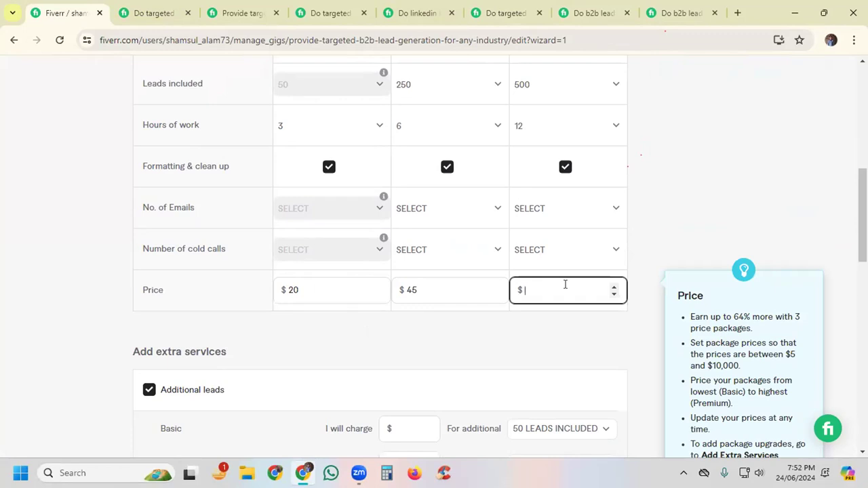
{"action": "type", "text": "100"}
{"action": "left_click", "coordinate": [312, 285]}
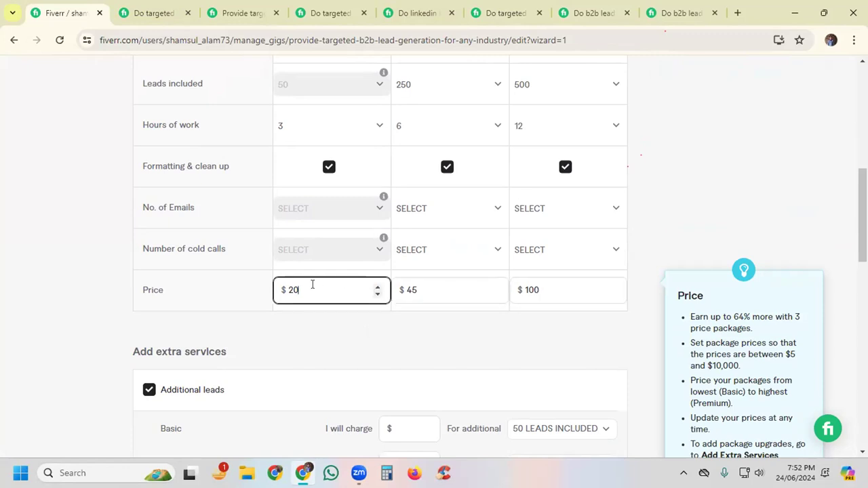
{"action": "left_click", "coordinate": [431, 285]}
{"action": "left_click", "coordinate": [549, 287]}
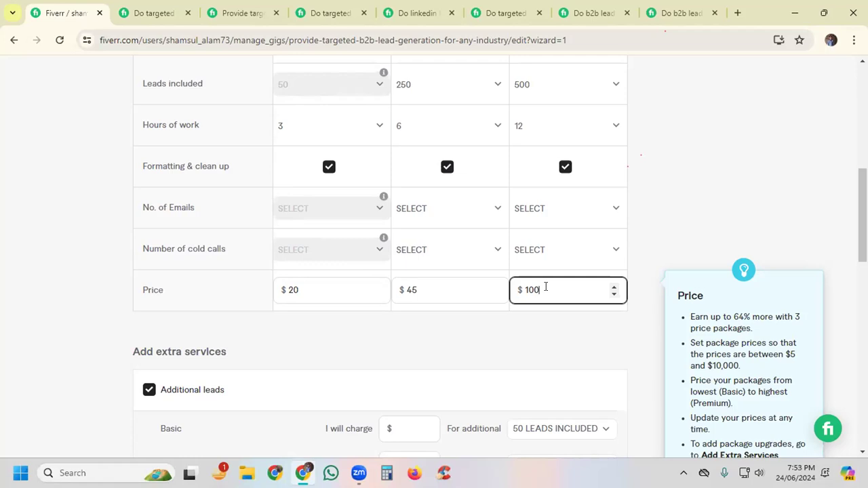
{"action": "left_click", "coordinate": [642, 312]}
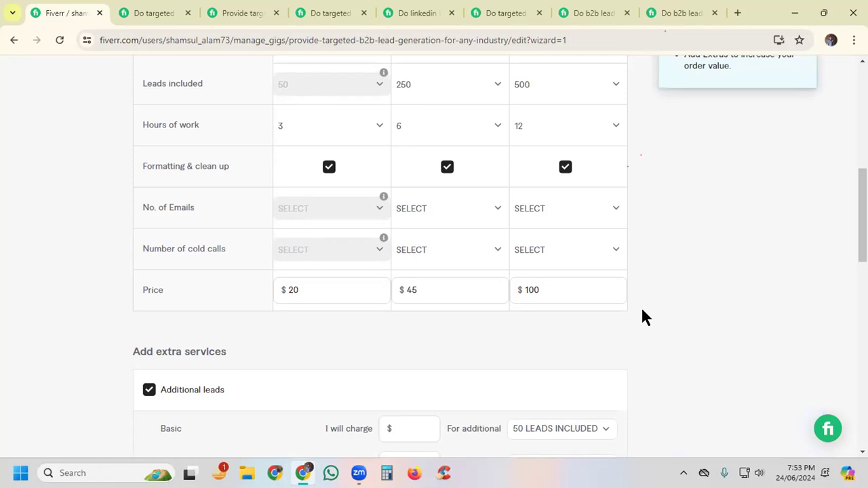
{"action": "left_click", "coordinate": [549, 288]}
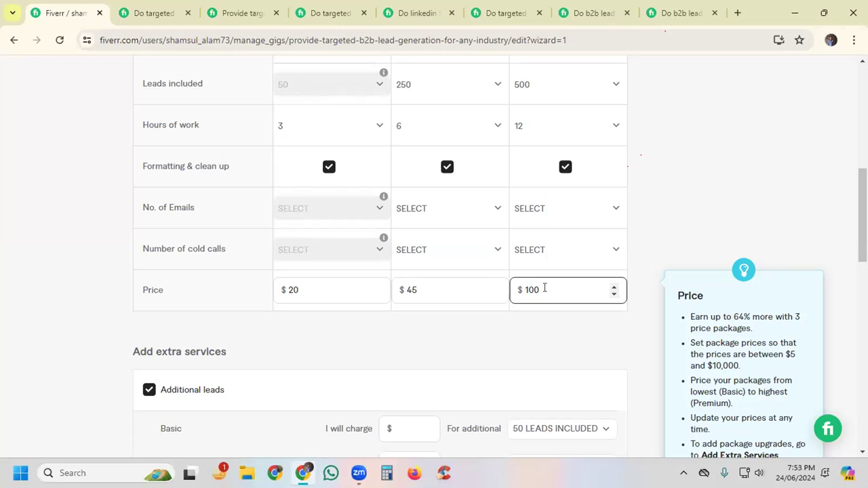
{"action": "left_click", "coordinate": [650, 283]}
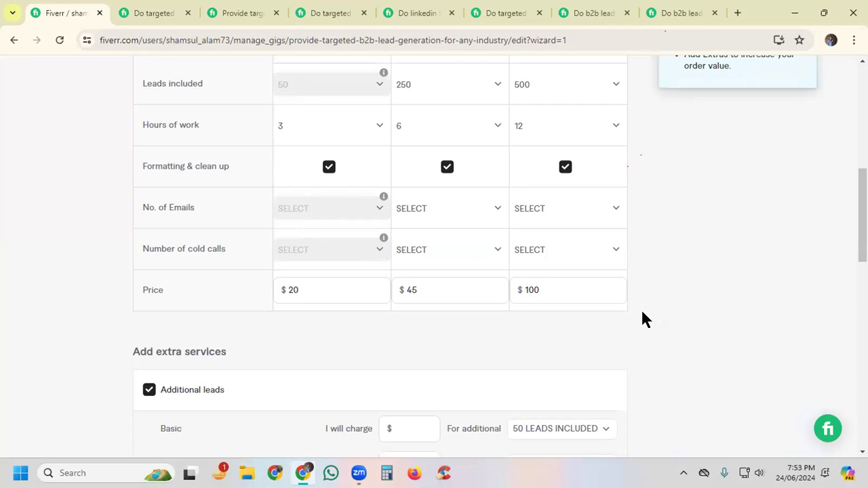
Step: Try to charge $40 for 100 additional leads on the Basic package under the extra services
{"action": "scroll", "coordinate": [644, 319], "scroll_direction": "down", "scroll_amount": 3}
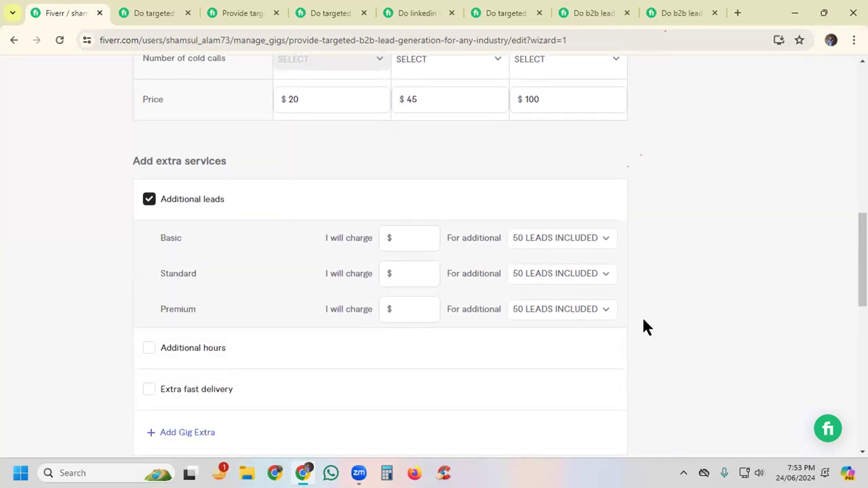
{"action": "left_click_drag", "start_coordinate": [131, 164], "coordinate": [291, 165]}
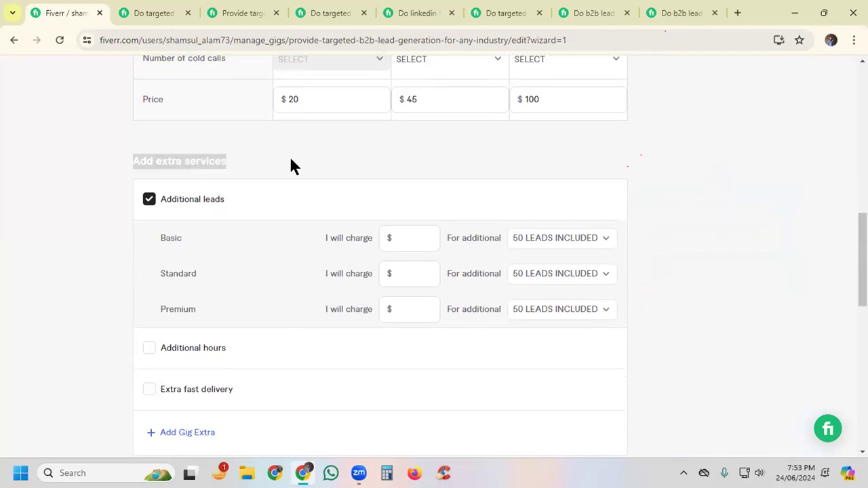
{"action": "left_click", "coordinate": [349, 161]}
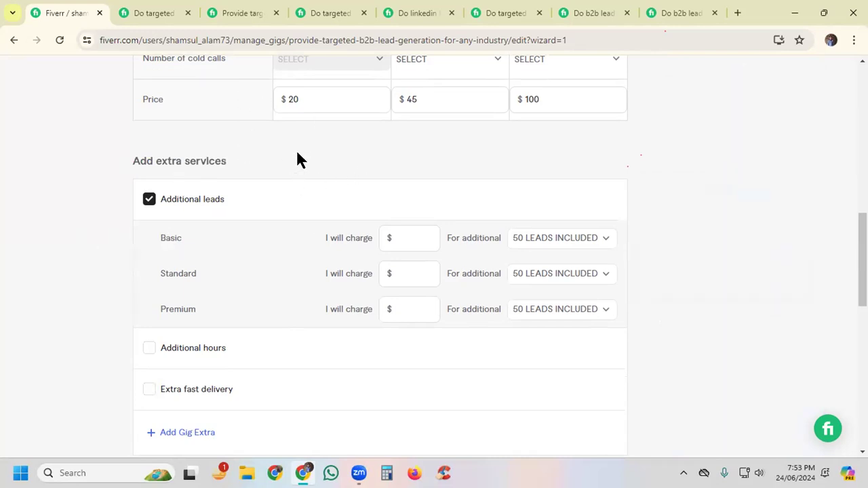
{"action": "scroll", "coordinate": [296, 160], "scroll_direction": "down", "scroll_amount": 2}
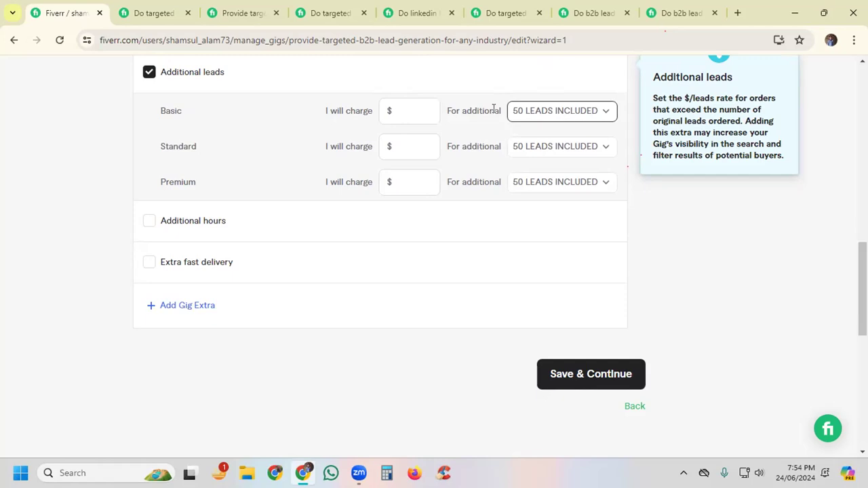
{"action": "left_click", "coordinate": [540, 115]}
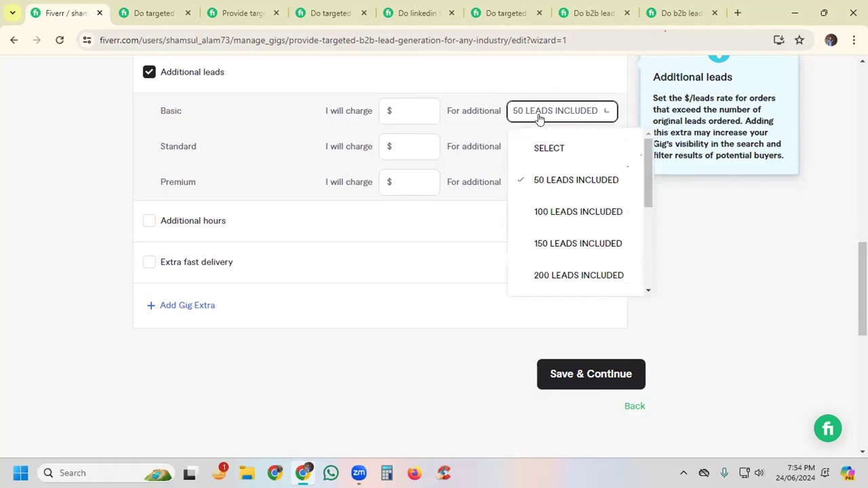
{"action": "left_click", "coordinate": [547, 213]}
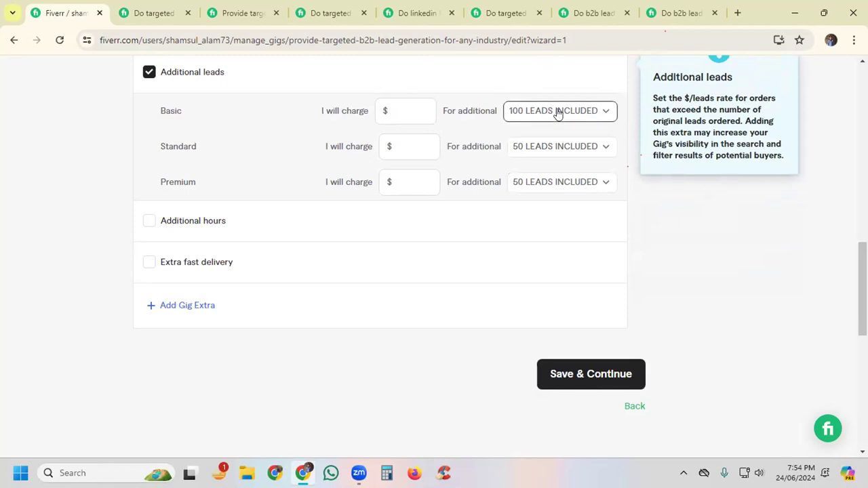
{"action": "left_click", "coordinate": [404, 105]}
{"action": "type", "text": "40"}
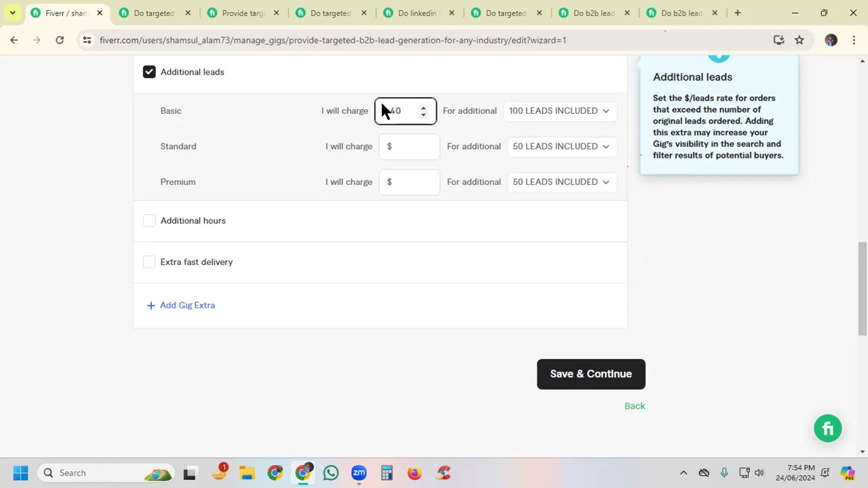
{"action": "key", "text": "BackSpace"}
{"action": "key", "text": "BackSpace"}
{"action": "left_click", "coordinate": [545, 108]}
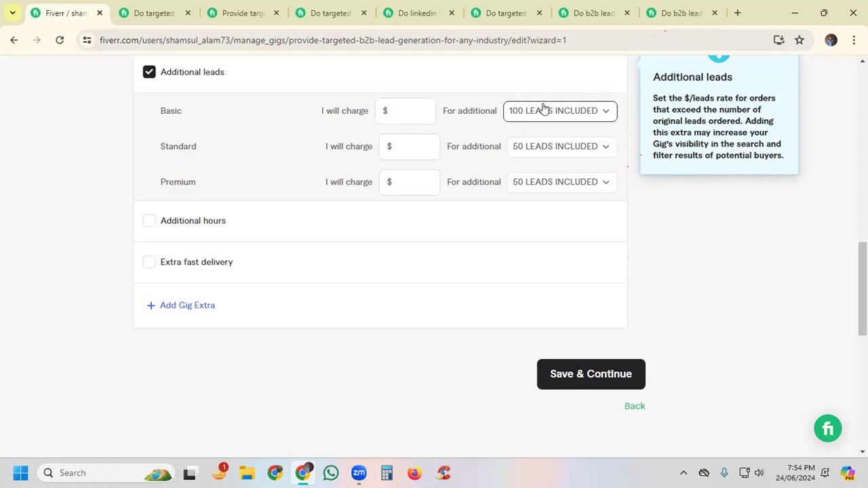
{"action": "left_click", "coordinate": [551, 180]}
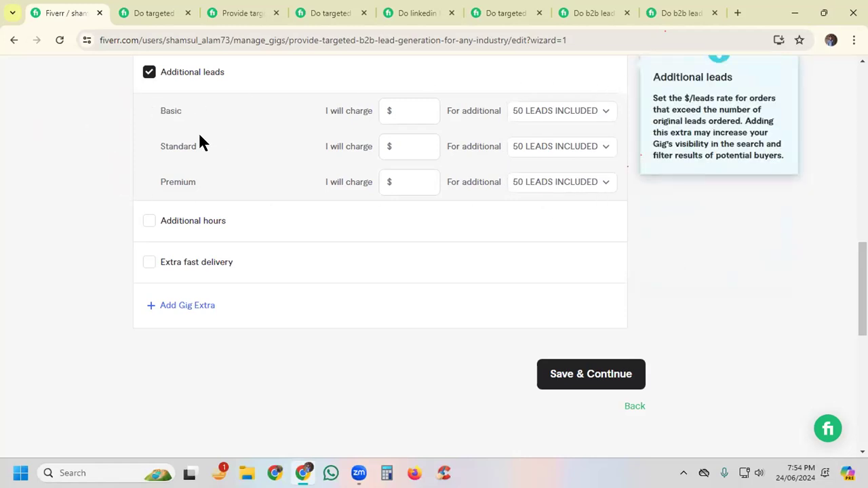
Step: Turn off the Additional leads extra and offer Extra fast delivery in 1 day for an extra $15 on the Standard package
{"action": "left_click", "coordinate": [149, 74]}
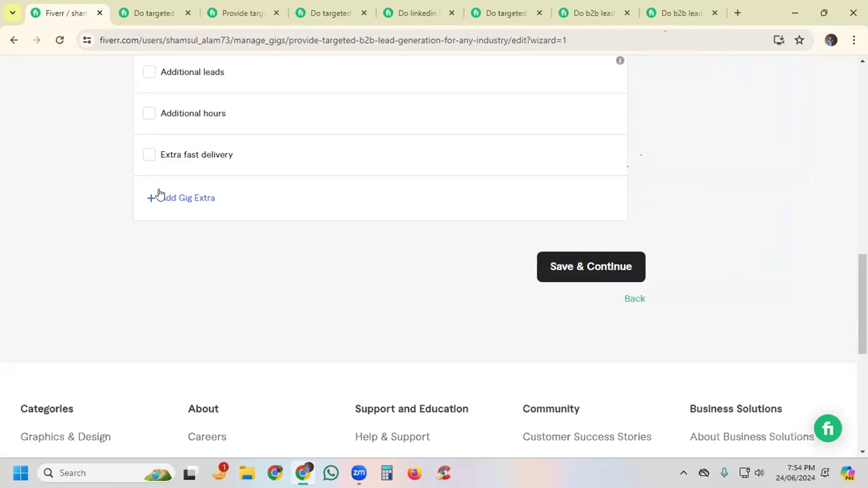
{"action": "left_click", "coordinate": [148, 156]}
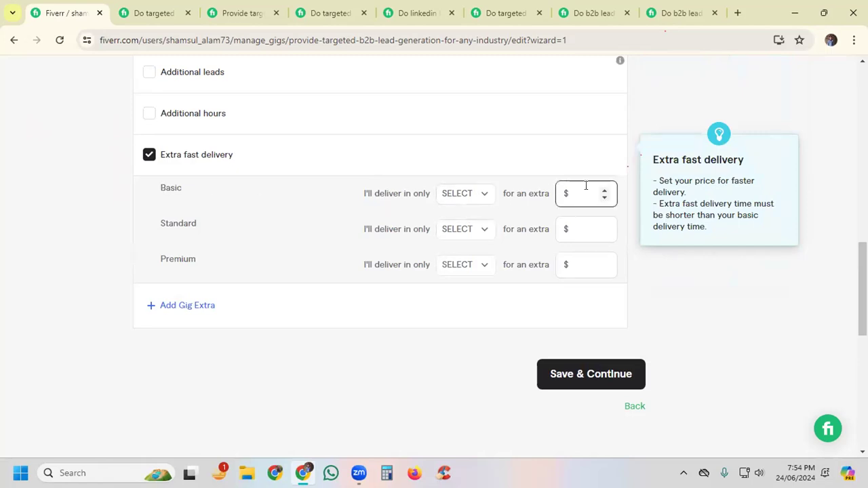
{"action": "left_click", "coordinate": [456, 196]}
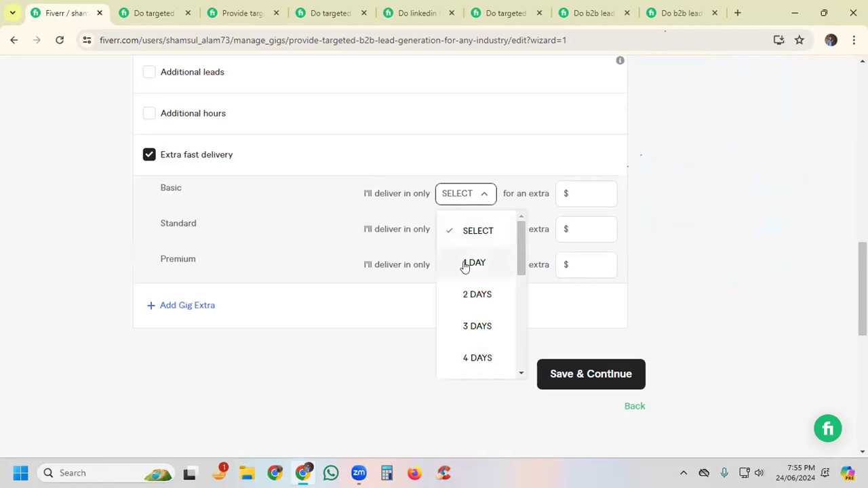
{"action": "left_click", "coordinate": [317, 192]}
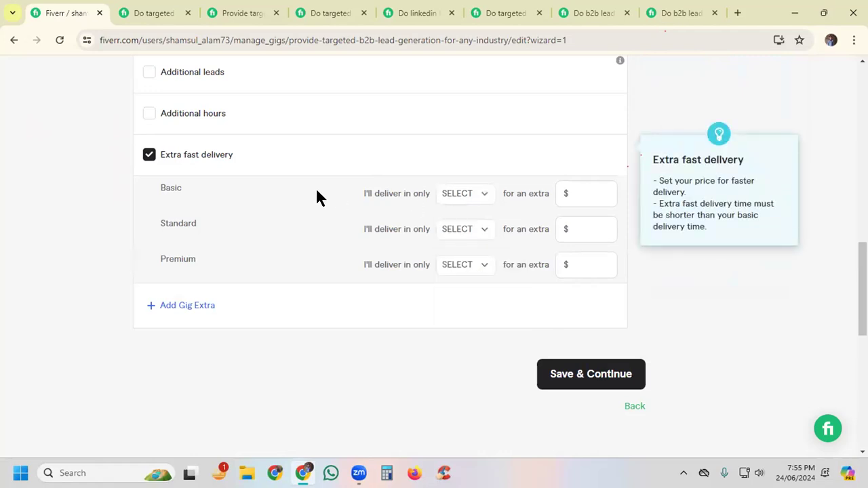
{"action": "left_click", "coordinate": [461, 230]}
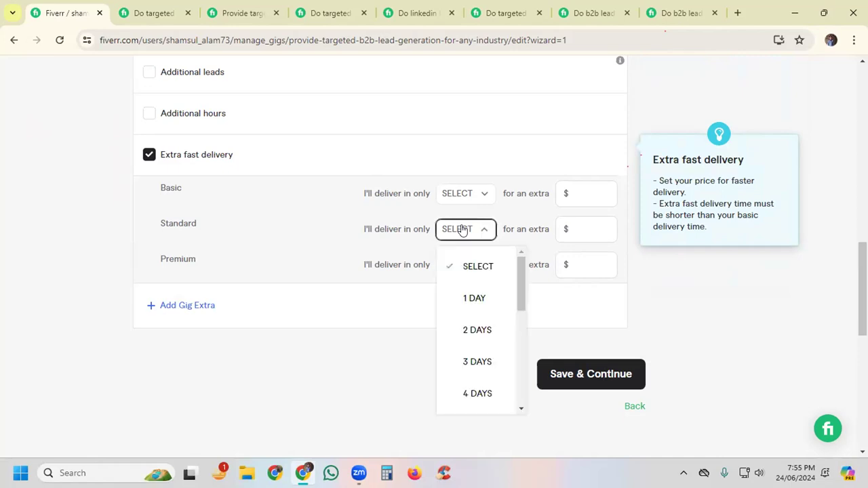
{"action": "left_click", "coordinate": [472, 299]}
{"action": "left_click", "coordinate": [574, 230]}
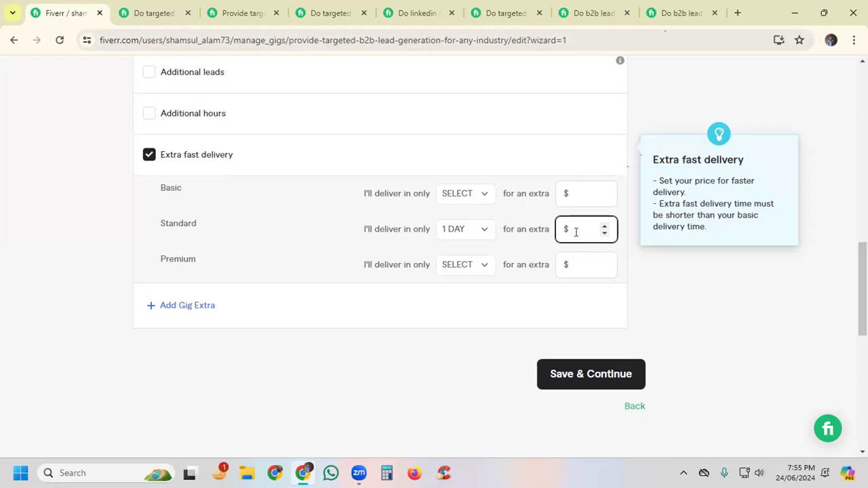
{"action": "type", "text": "15"}
{"action": "left_click", "coordinate": [668, 319]}
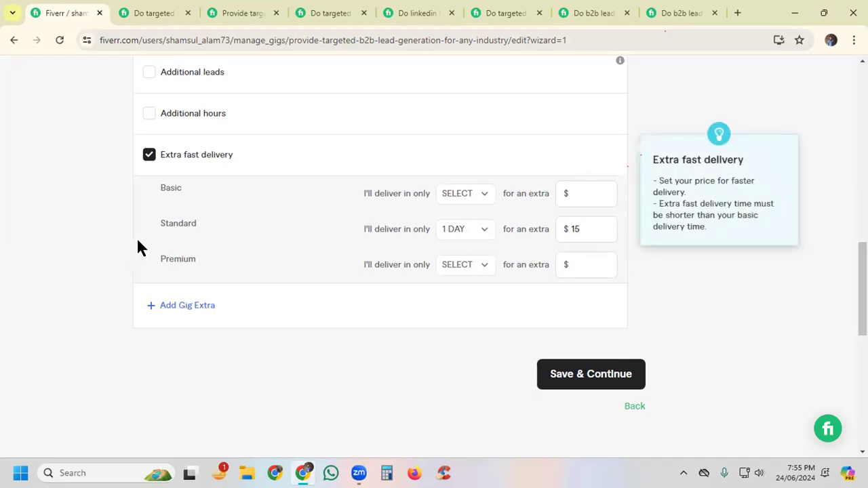
Step: Offer Extra fast delivery in 2 days for an extra $50 on the Premium package
{"action": "left_click", "coordinate": [566, 266]}
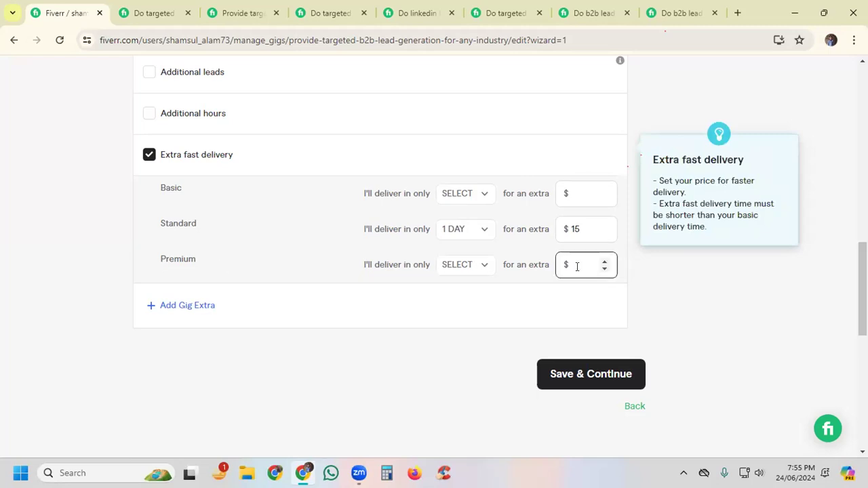
{"action": "left_click", "coordinate": [451, 267]}
{"action": "left_click", "coordinate": [477, 366]}
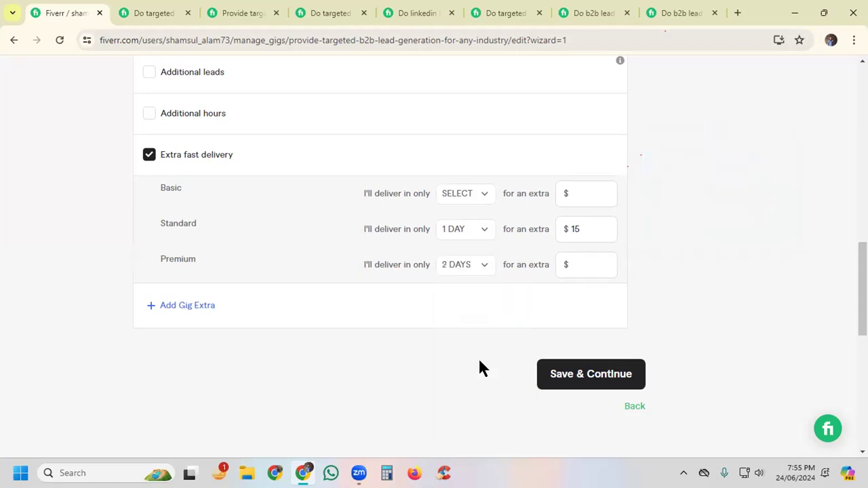
{"action": "left_click", "coordinate": [581, 264]}
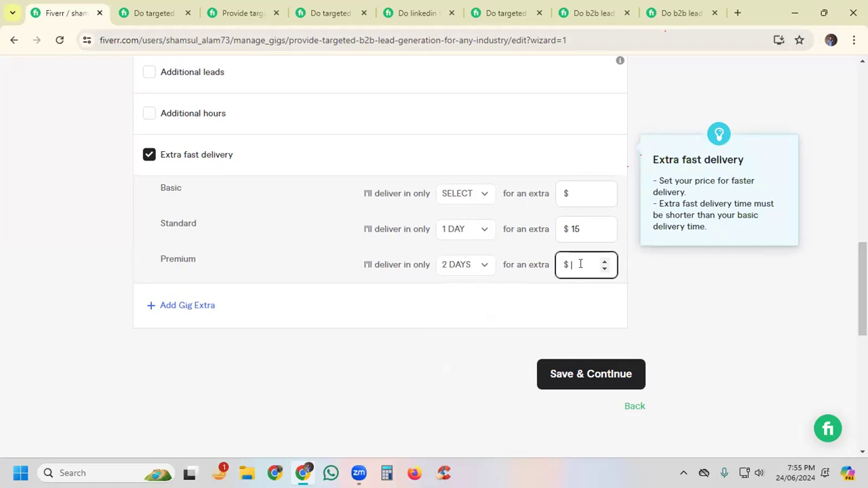
{"action": "type", "text": "35"}
{"action": "key", "text": "BackSpace"}
{"action": "key", "text": "BackSpace"}
{"action": "type", "text": "40"}
{"action": "key", "text": "BackSpace"}
{"action": "key", "text": "BackSpace"}
{"action": "type", "text": "50"}
{"action": "left_click", "coordinate": [663, 296]}
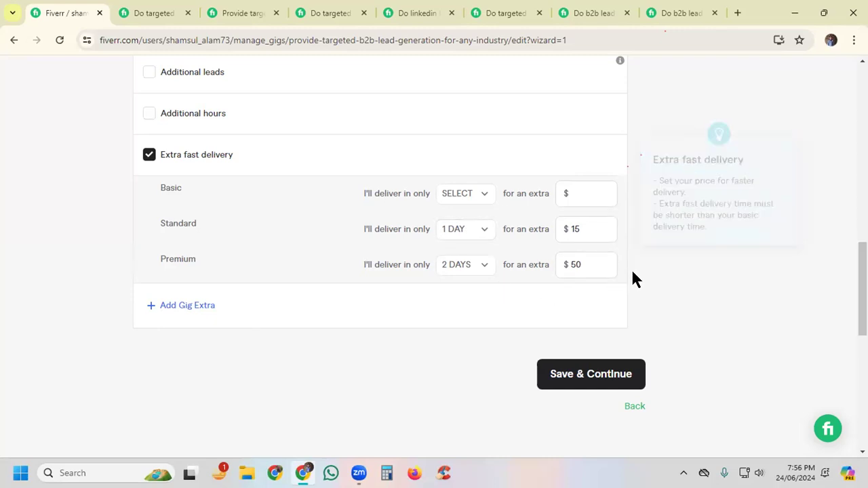
Step: In the first competing lead generation gig's package comparison, choose the faster delivery option for Basic, Standard and Premium to check the surcharges
{"action": "left_click", "coordinate": [151, 13]}
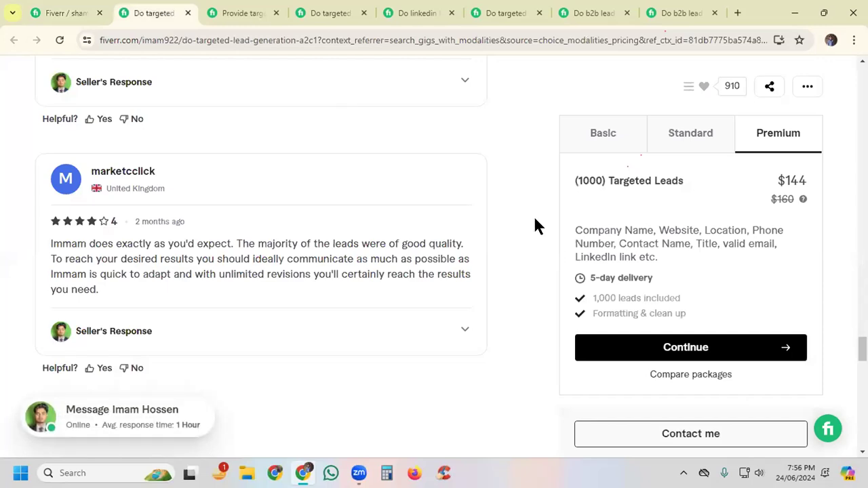
{"action": "scroll", "coordinate": [508, 212], "scroll_direction": "down", "scroll_amount": 4}
{"action": "scroll", "coordinate": [509, 211], "scroll_direction": "up", "scroll_amount": 8}
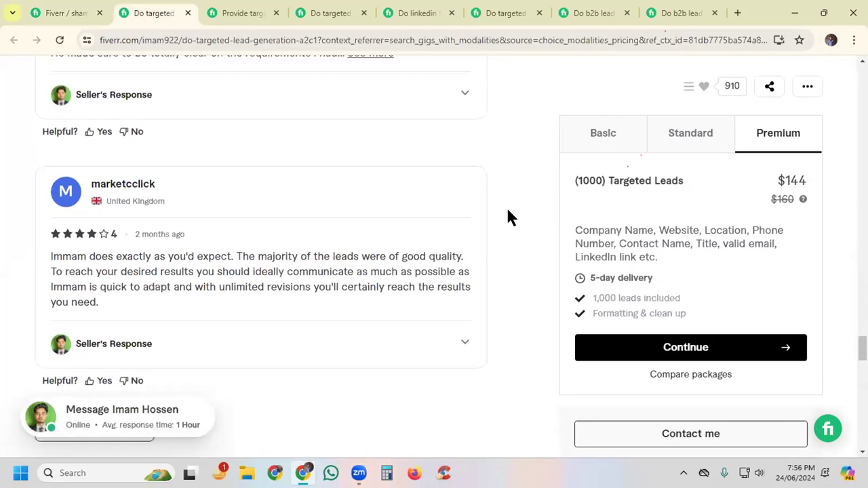
{"action": "scroll", "coordinate": [508, 210], "scroll_direction": "up", "scroll_amount": 10}
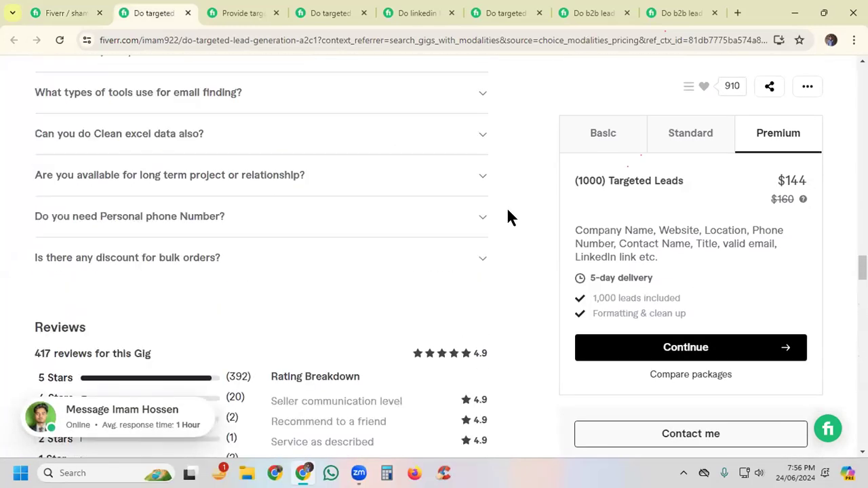
{"action": "scroll", "coordinate": [510, 217], "scroll_direction": "up", "scroll_amount": 2}
{"action": "scroll", "coordinate": [510, 217], "scroll_direction": "up", "scroll_amount": 5}
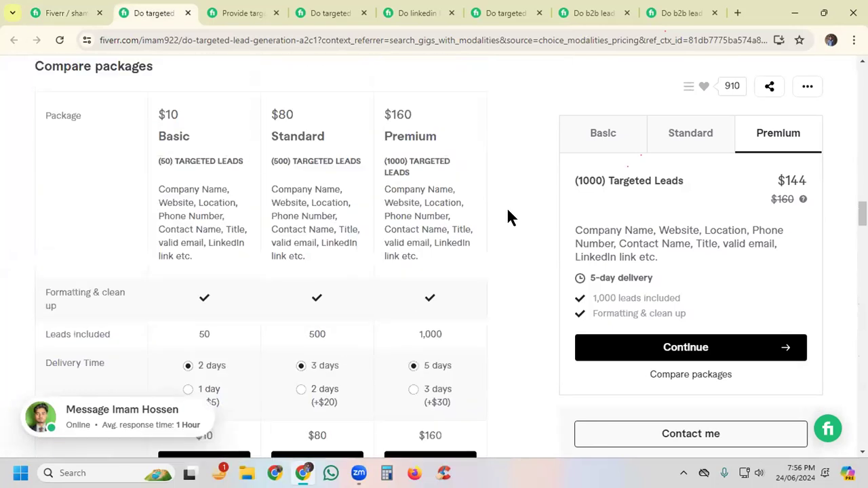
{"action": "scroll", "coordinate": [511, 218], "scroll_direction": "down", "scroll_amount": 2}
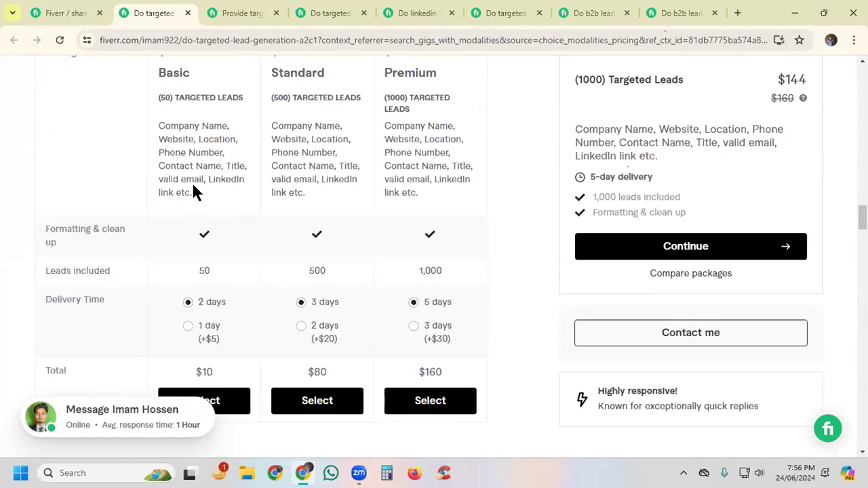
{"action": "left_click", "coordinate": [188, 328]}
{"action": "left_click", "coordinate": [301, 326]}
{"action": "left_click", "coordinate": [413, 326]}
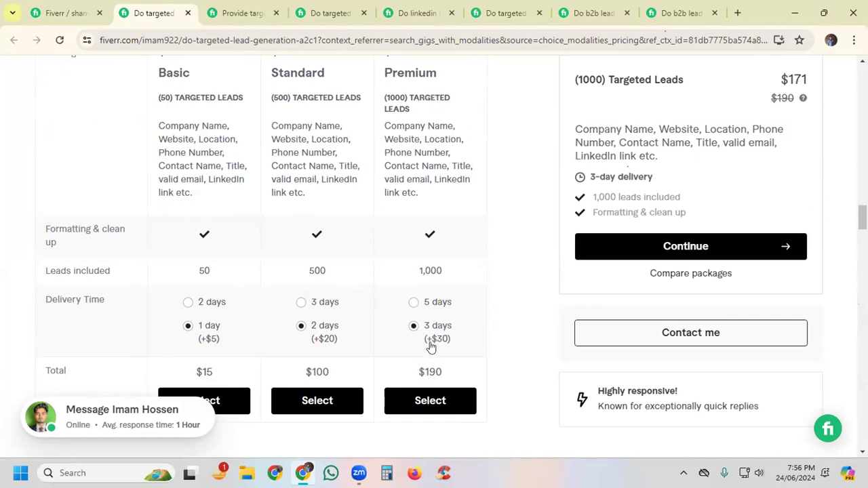
Step: Check the targeted b2b lead generation for any industries gig's delivery times and choose its 1-day Basic delivery option
{"action": "left_click", "coordinate": [242, 8]}
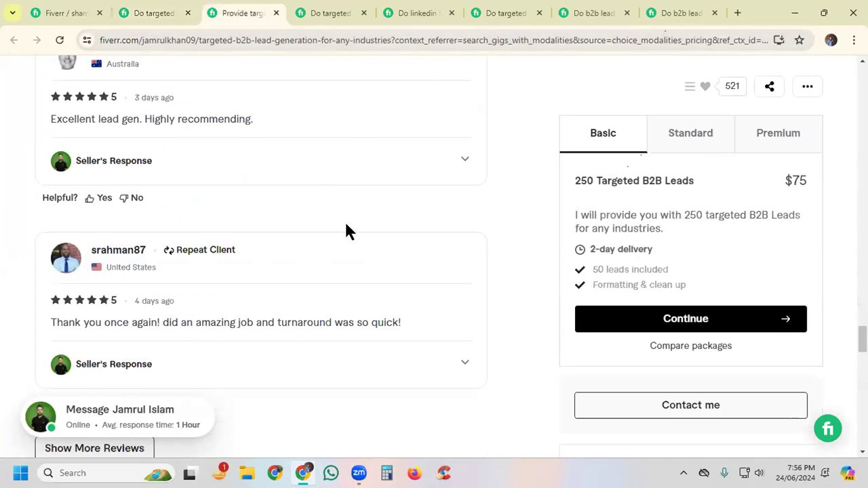
{"action": "scroll", "coordinate": [346, 230], "scroll_direction": "down", "scroll_amount": 10}
{"action": "scroll", "coordinate": [346, 231], "scroll_direction": "up", "scroll_amount": 10}
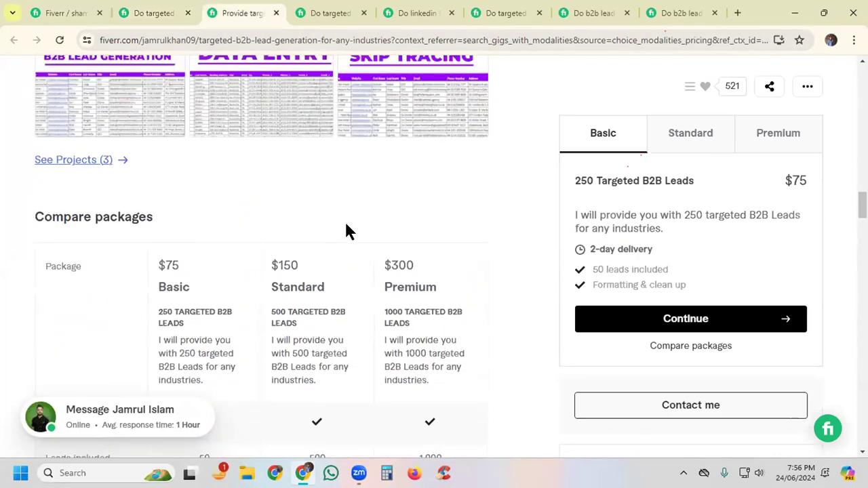
{"action": "scroll", "coordinate": [346, 231], "scroll_direction": "down", "scroll_amount": 2}
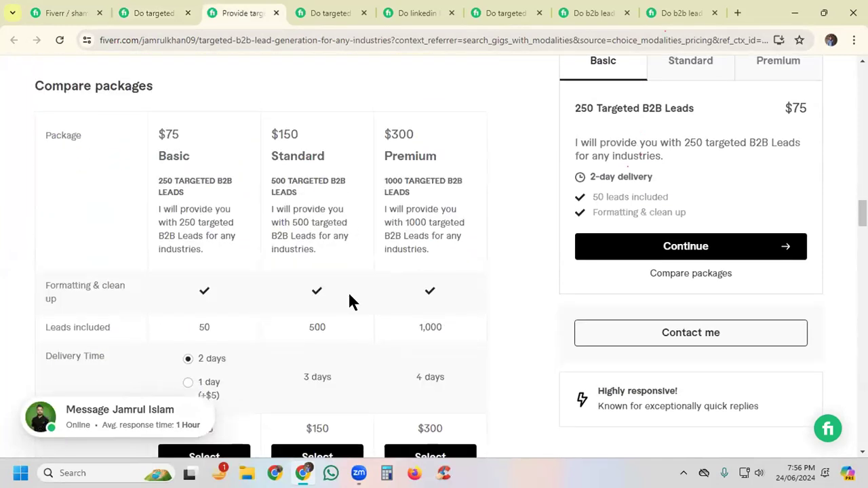
{"action": "scroll", "coordinate": [353, 301], "scroll_direction": "down", "scroll_amount": 2}
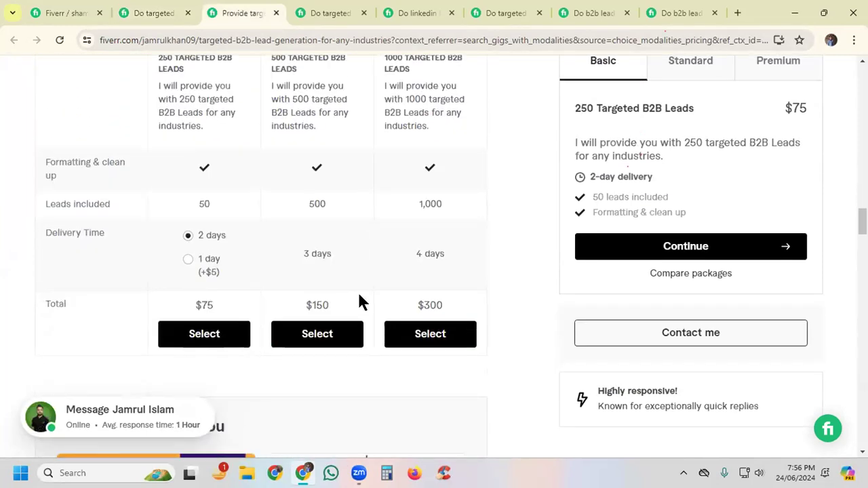
{"action": "left_click", "coordinate": [189, 260]}
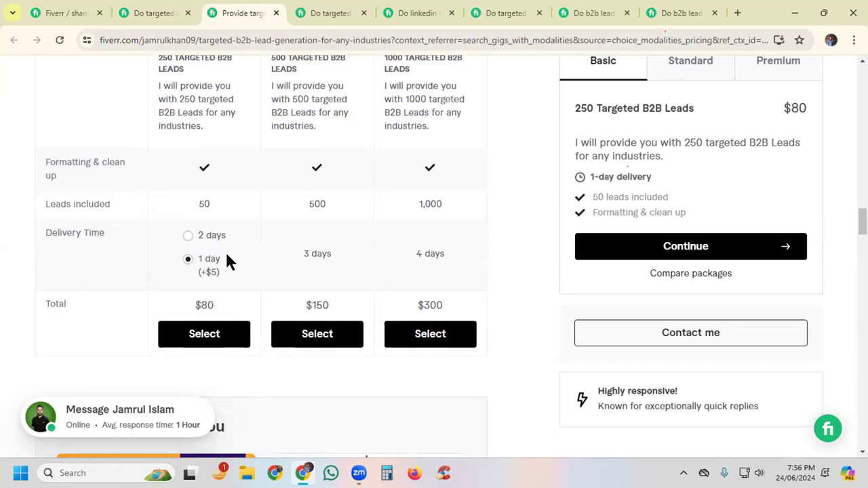
Step: Examine the delivery times and prices in the package comparison of the prospect email list building gig
{"action": "left_click", "coordinate": [314, 17]}
{"action": "scroll", "coordinate": [430, 231], "scroll_direction": "down", "scroll_amount": 3}
{"action": "scroll", "coordinate": [431, 231], "scroll_direction": "up", "scroll_amount": 4}
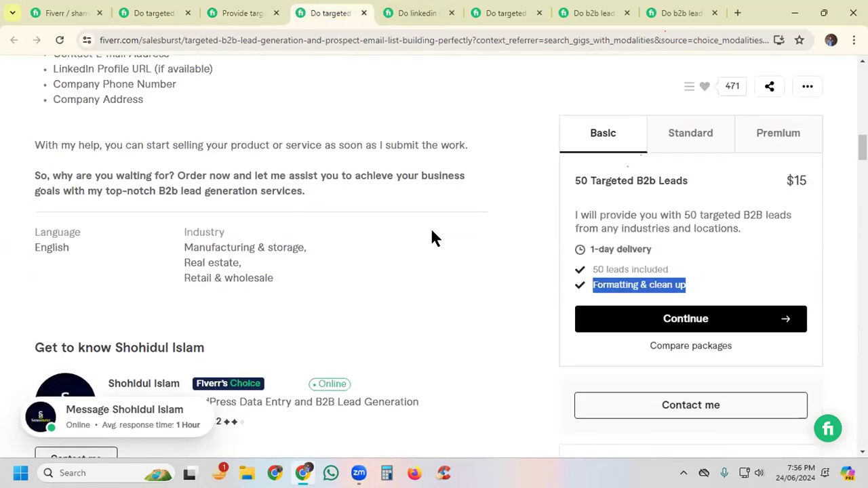
{"action": "scroll", "coordinate": [433, 231], "scroll_direction": "down", "scroll_amount": 10}
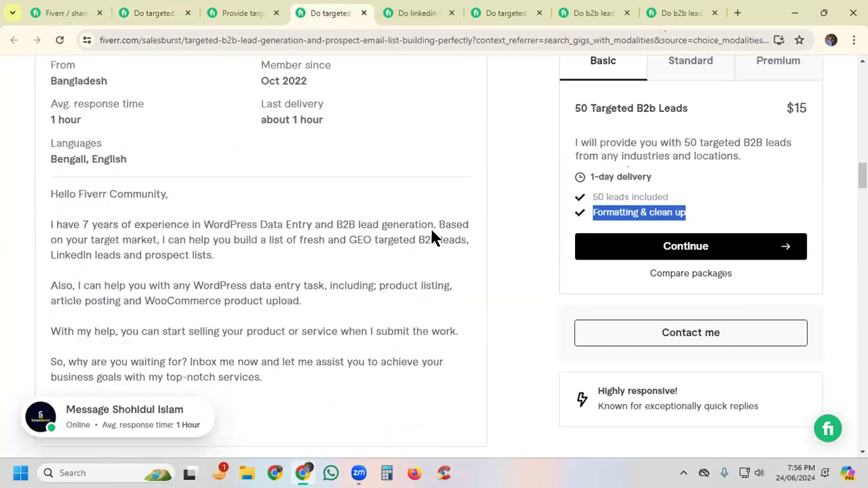
{"action": "scroll", "coordinate": [433, 231], "scroll_direction": "down", "scroll_amount": 8}
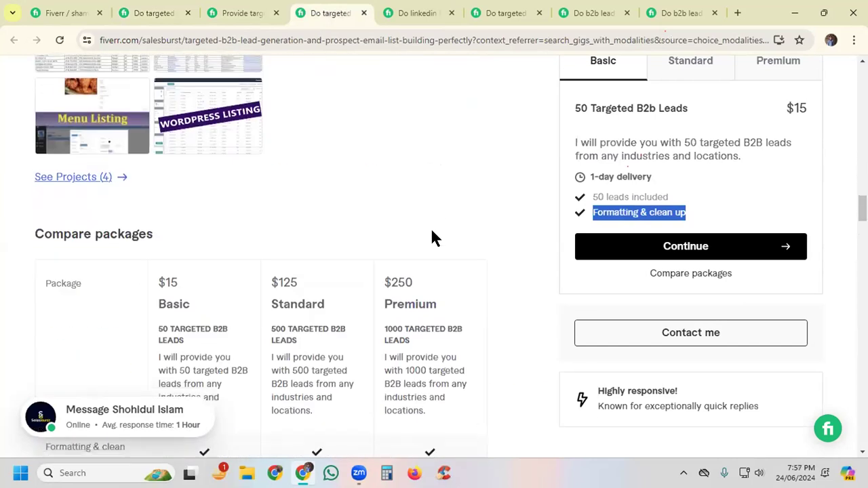
{"action": "scroll", "coordinate": [431, 235], "scroll_direction": "down", "scroll_amount": 1}
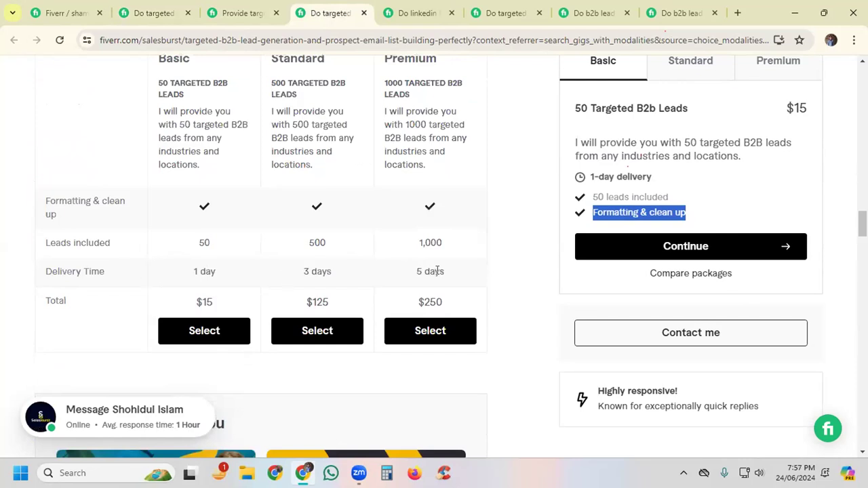
Step: Examine the faster delivery options and their surcharges in the LinkedIn lead generation and email finding gig's package comparison
{"action": "left_click", "coordinate": [389, 11]}
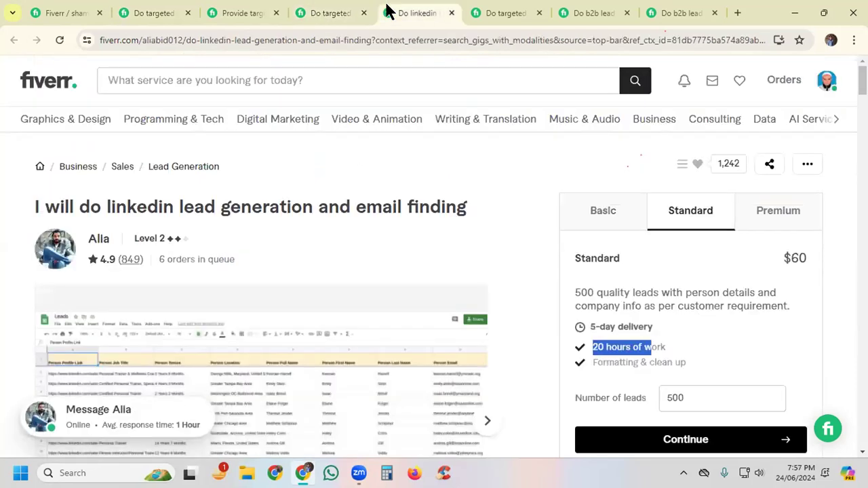
{"action": "scroll", "coordinate": [453, 249], "scroll_direction": "down", "scroll_amount": 2}
{"action": "scroll", "coordinate": [454, 251], "scroll_direction": "down", "scroll_amount": 6}
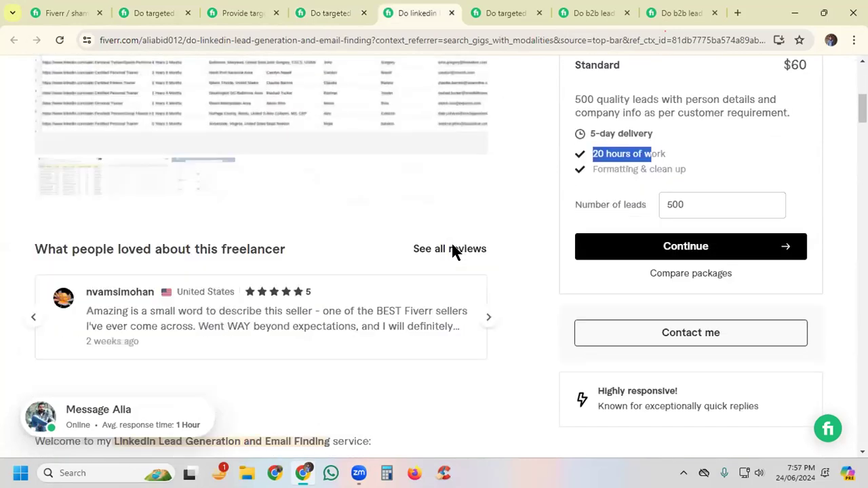
{"action": "scroll", "coordinate": [455, 253], "scroll_direction": "down", "scroll_amount": 9}
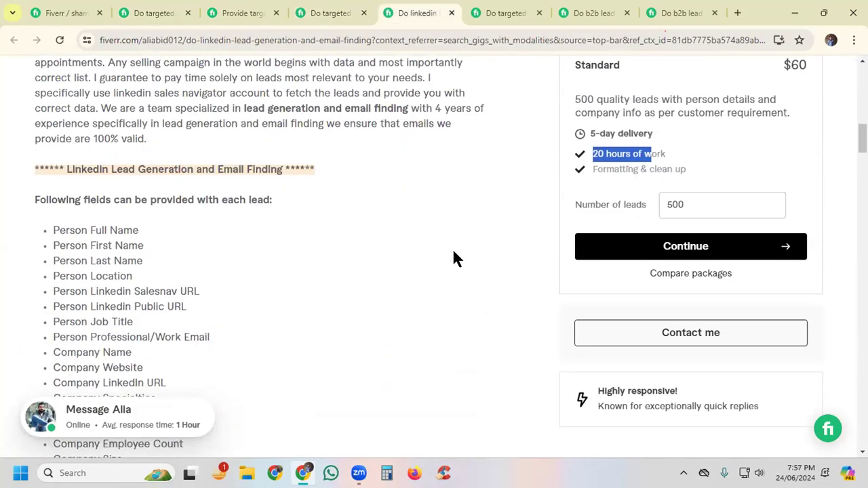
{"action": "scroll", "coordinate": [455, 258], "scroll_direction": "down", "scroll_amount": 8}
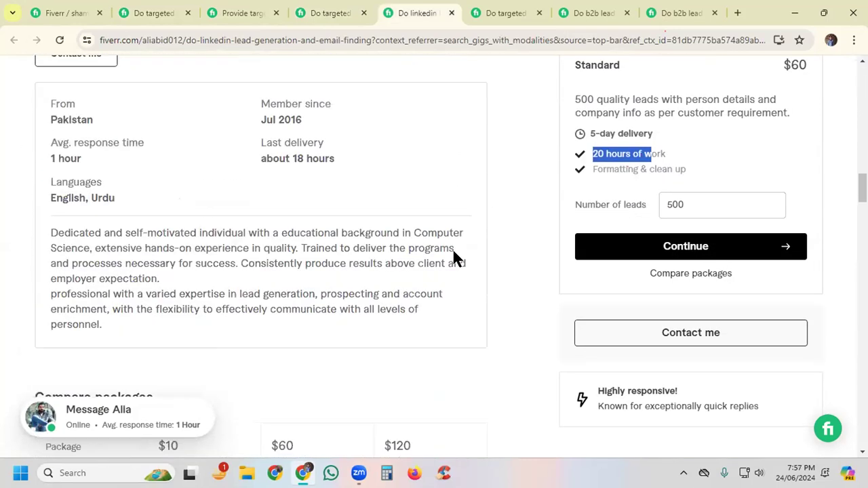
{"action": "scroll", "coordinate": [454, 258], "scroll_direction": "down", "scroll_amount": 1}
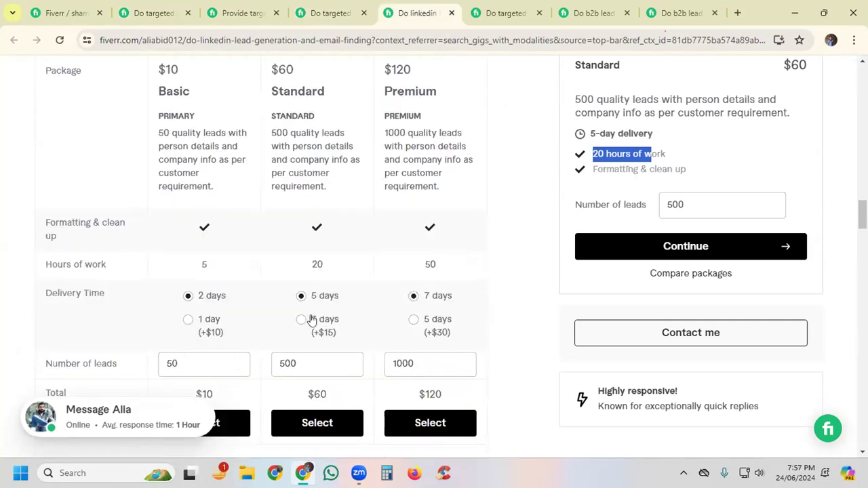
{"action": "left_click", "coordinate": [560, 328]}
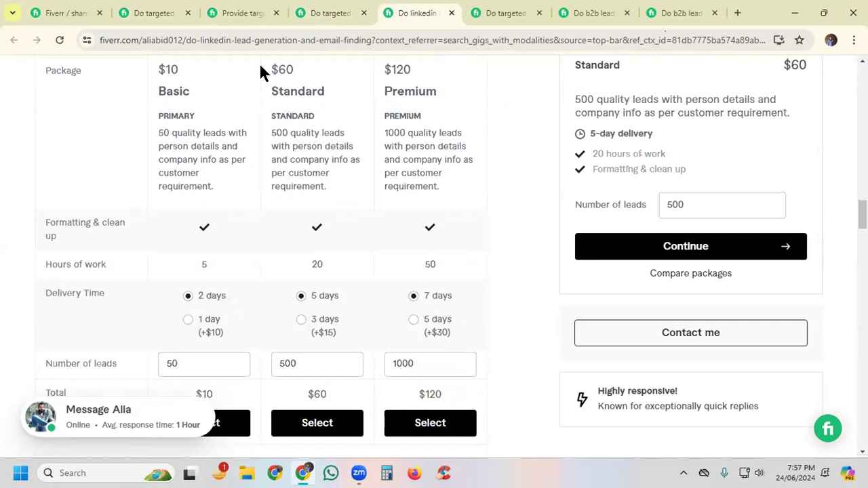
Step: Return to the gig editor, save the pricing, continue to Description & FAQ and start editing the empty gig description
{"action": "left_click", "coordinate": [66, 12]}
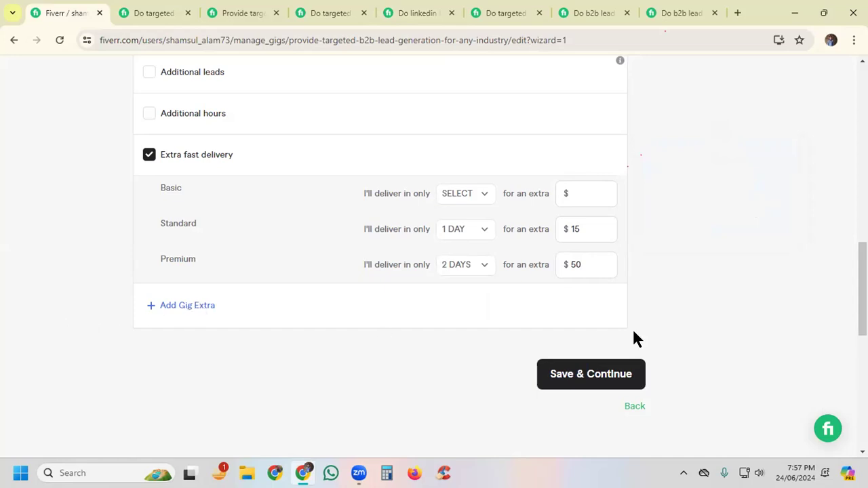
{"action": "left_click", "coordinate": [572, 378]}
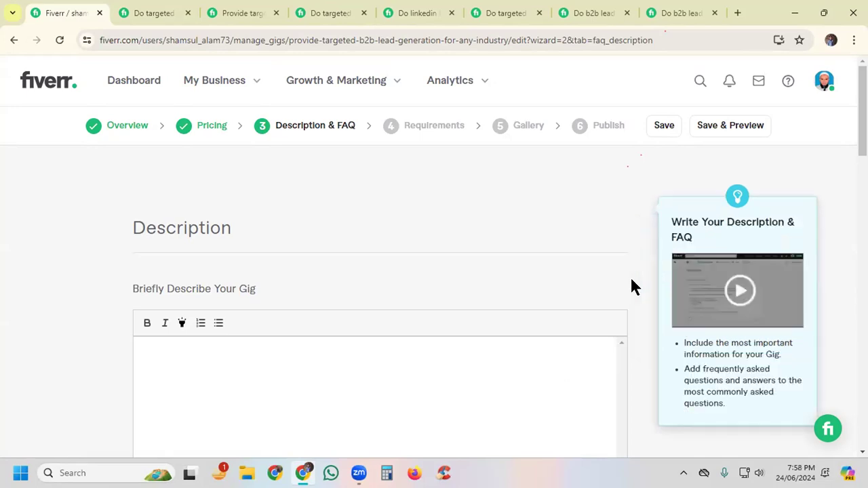
{"action": "scroll", "coordinate": [631, 280], "scroll_direction": "down", "scroll_amount": 2}
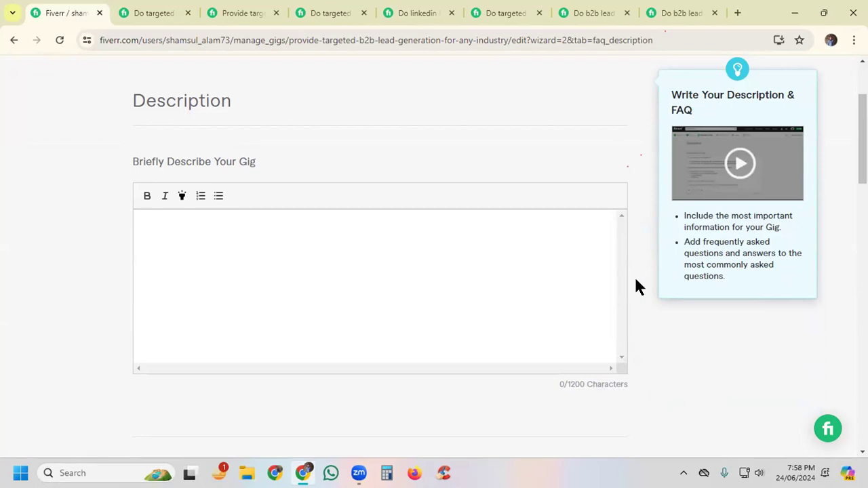
{"action": "left_click", "coordinate": [509, 295]}
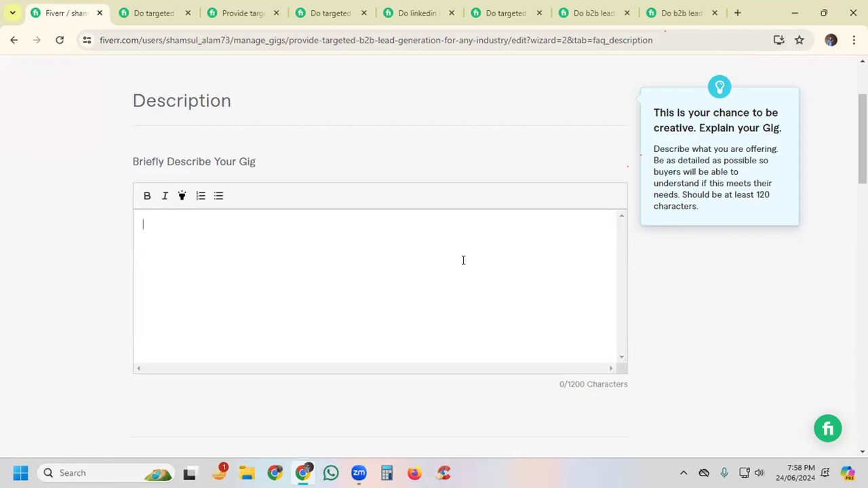
Step: Read the opening paragraphs of the first competing targeted lead generation gig's description, from the greeting through the completed-projects line
{"action": "left_click", "coordinate": [155, 12]}
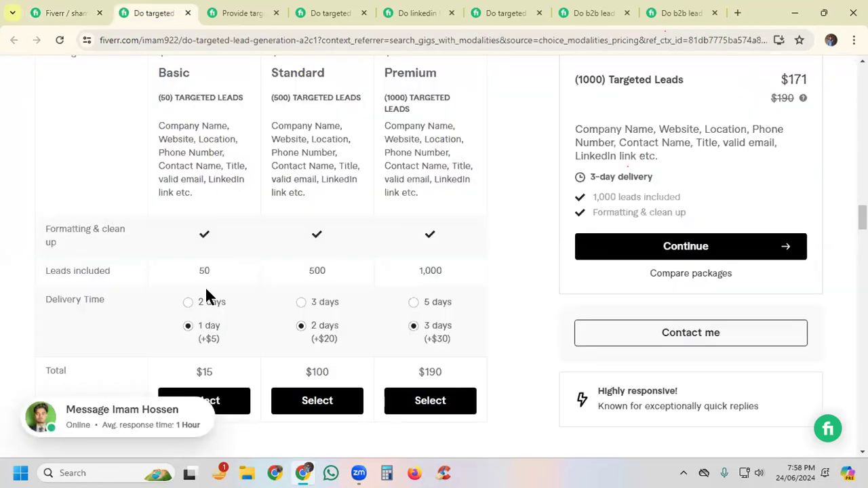
{"action": "scroll", "coordinate": [551, 298], "scroll_direction": "down", "scroll_amount": 7}
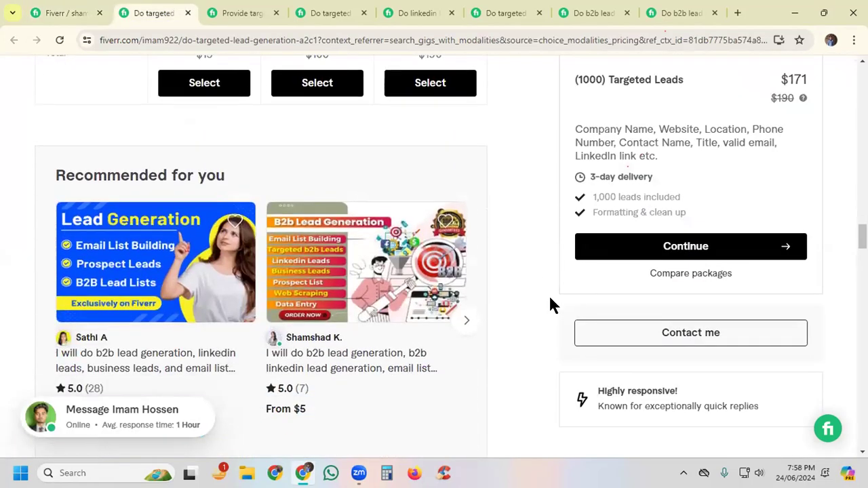
{"action": "scroll", "coordinate": [551, 299], "scroll_direction": "up", "scroll_amount": 5}
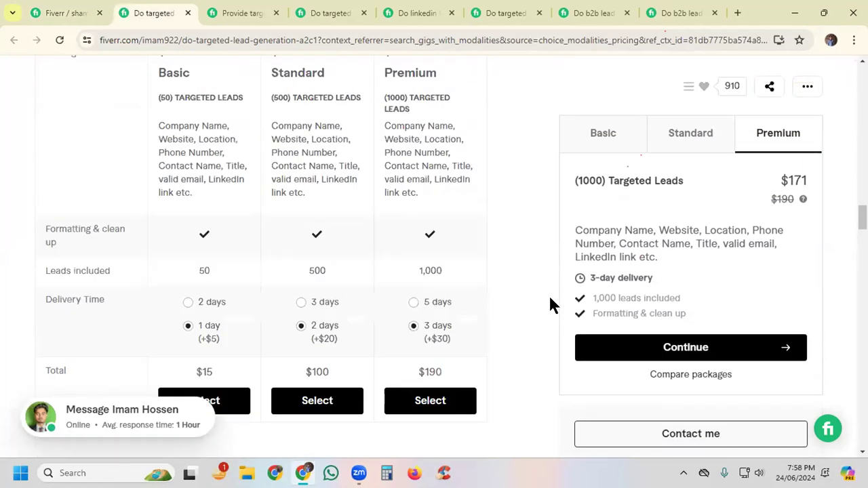
{"action": "scroll", "coordinate": [549, 295], "scroll_direction": "up", "scroll_amount": 5}
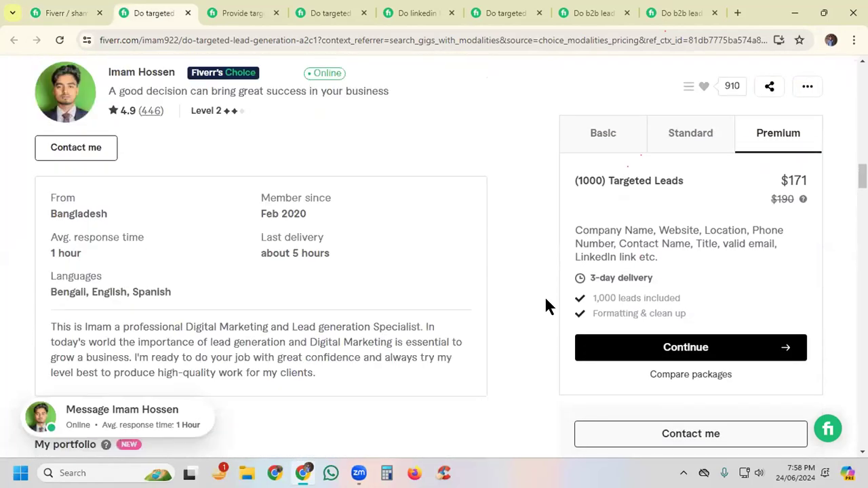
{"action": "scroll", "coordinate": [545, 299], "scroll_direction": "up", "scroll_amount": 8}
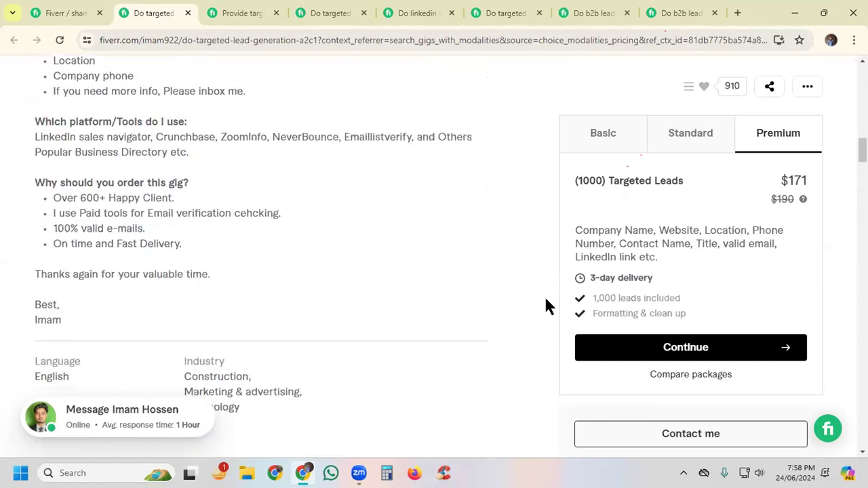
{"action": "scroll", "coordinate": [545, 299], "scroll_direction": "up", "scroll_amount": 2}
{"action": "scroll", "coordinate": [496, 258], "scroll_direction": "up", "scroll_amount": 3}
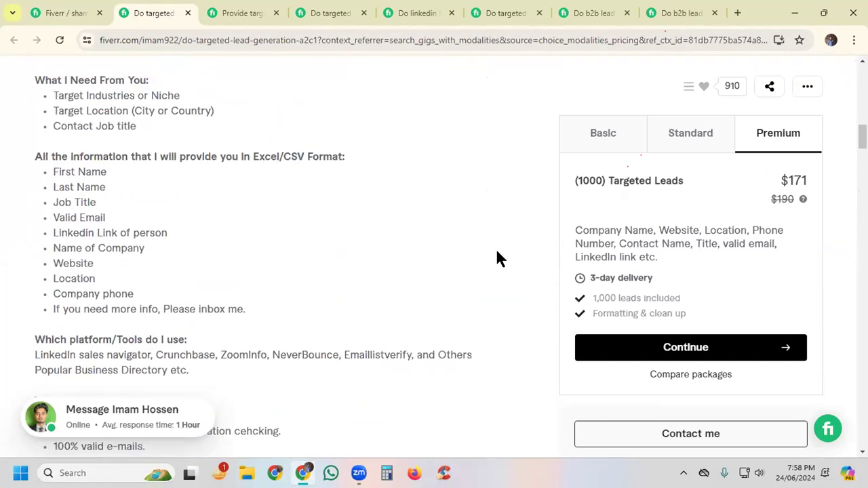
{"action": "scroll", "coordinate": [496, 258], "scroll_direction": "up", "scroll_amount": 3}
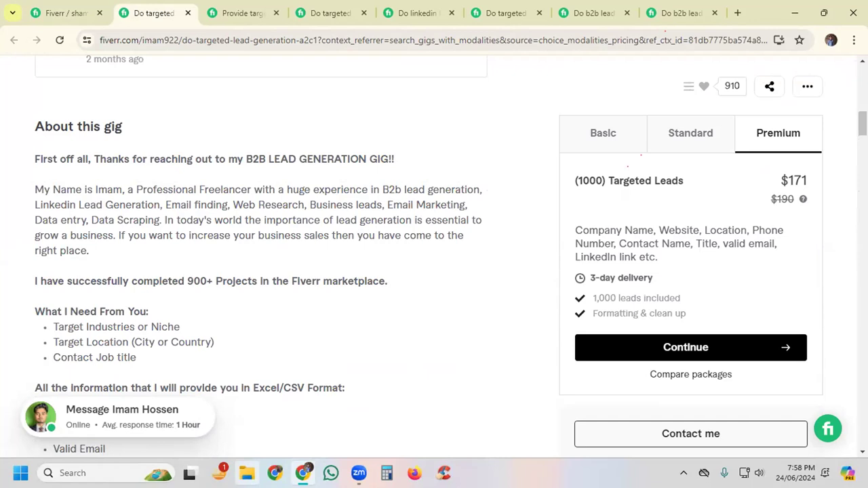
{"action": "left_click_drag", "start_coordinate": [32, 159], "coordinate": [98, 253]}
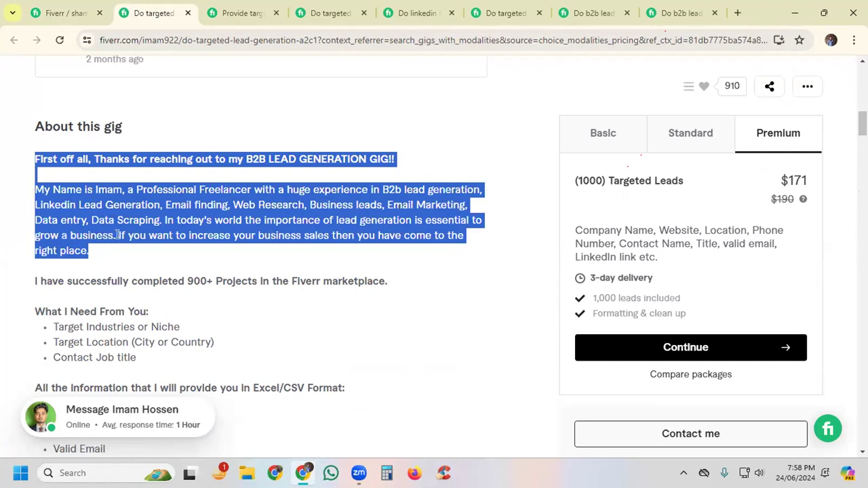
{"action": "left_click", "coordinate": [169, 234]}
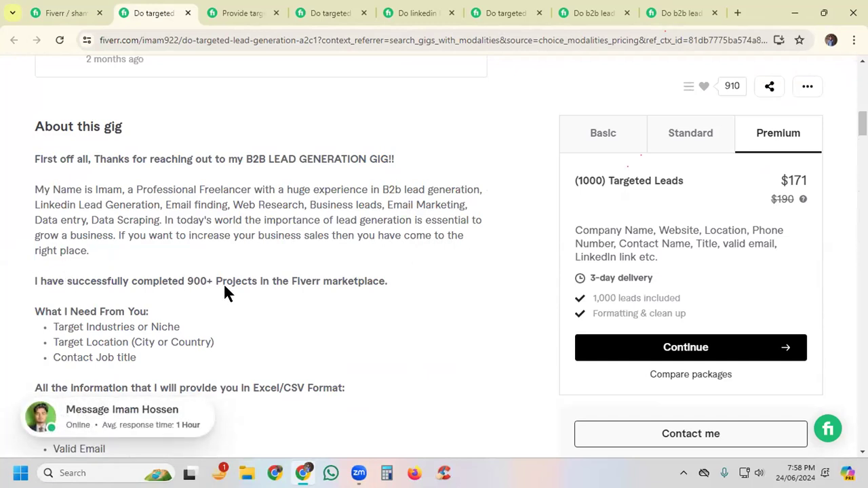
{"action": "left_click_drag", "start_coordinate": [388, 284], "coordinate": [24, 165]}
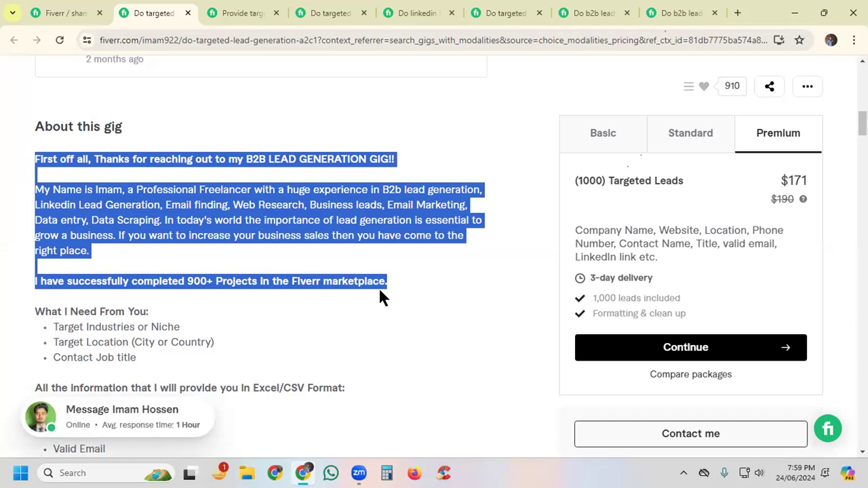
Step: Review the rest of that description, from "What I Need From You" through "Why should you order this gig?"
{"action": "scroll", "coordinate": [381, 304], "scroll_direction": "down", "scroll_amount": 1}
{"action": "left_click", "coordinate": [48, 244]}
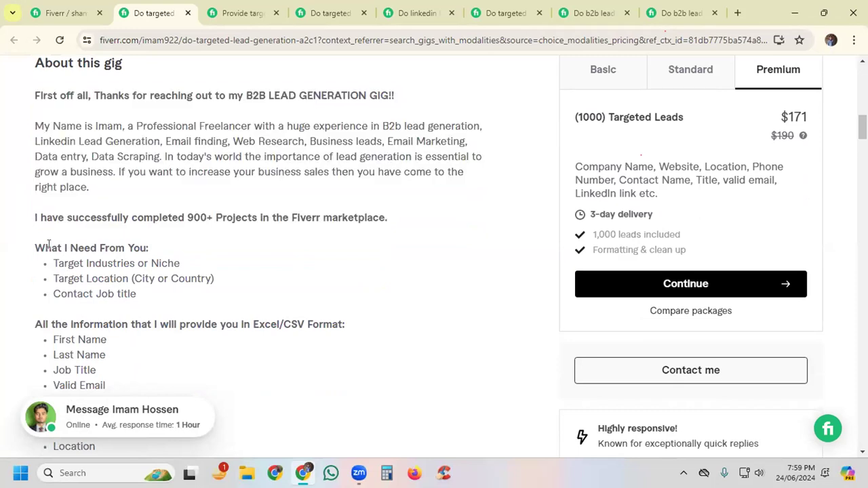
{"action": "left_click_drag", "start_coordinate": [34, 246], "coordinate": [190, 311]}
{"action": "scroll", "coordinate": [174, 264], "scroll_direction": "down", "scroll_amount": 2}
{"action": "scroll", "coordinate": [176, 263], "scroll_direction": "down", "scroll_amount": 3}
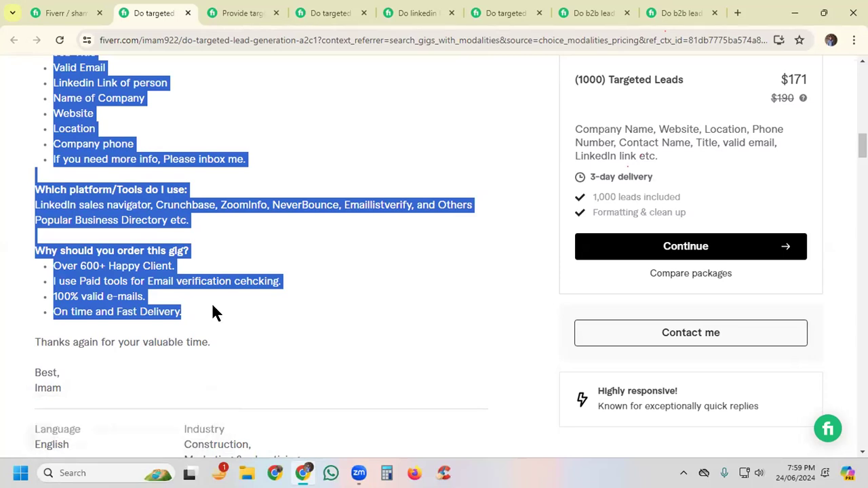
Step: Read the seller introduction, lead generation tools and email validity paragraphs in the targeted b2b lead generation for any industries gig
{"action": "left_click", "coordinate": [236, 13]}
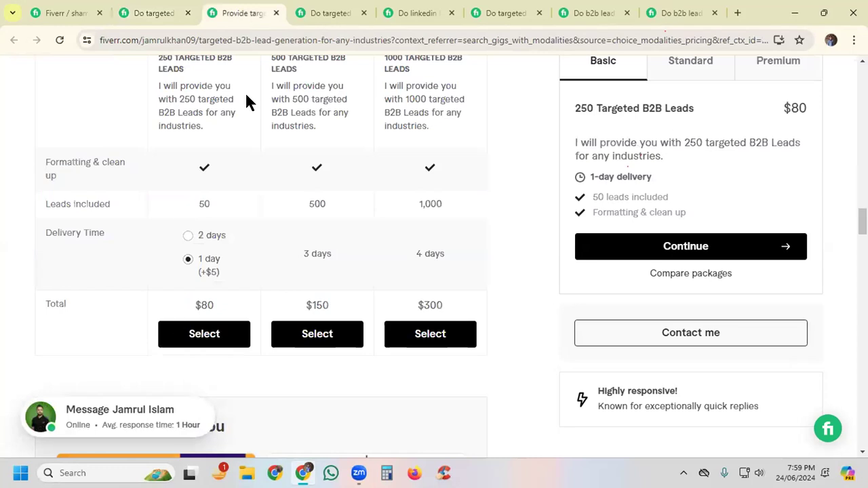
{"action": "scroll", "coordinate": [265, 170], "scroll_direction": "up", "scroll_amount": 2}
{"action": "scroll", "coordinate": [268, 184], "scroll_direction": "up", "scroll_amount": 4}
{"action": "scroll", "coordinate": [266, 184], "scroll_direction": "up", "scroll_amount": 8}
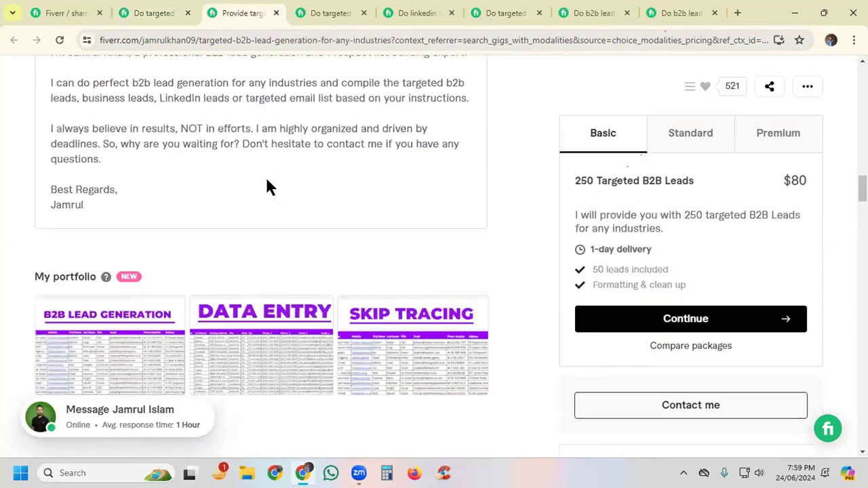
{"action": "scroll", "coordinate": [267, 185], "scroll_direction": "up", "scroll_amount": 5}
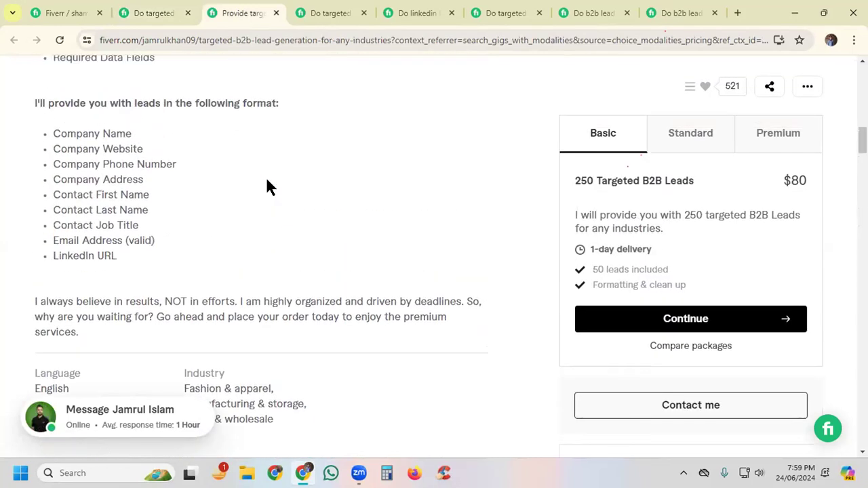
{"action": "scroll", "coordinate": [266, 180], "scroll_direction": "up", "scroll_amount": 2}
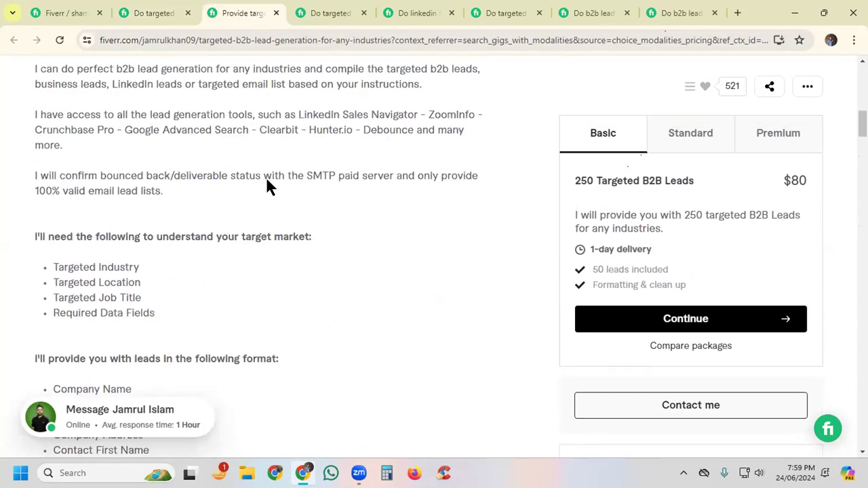
{"action": "scroll", "coordinate": [111, 163], "scroll_direction": "up", "scroll_amount": 1}
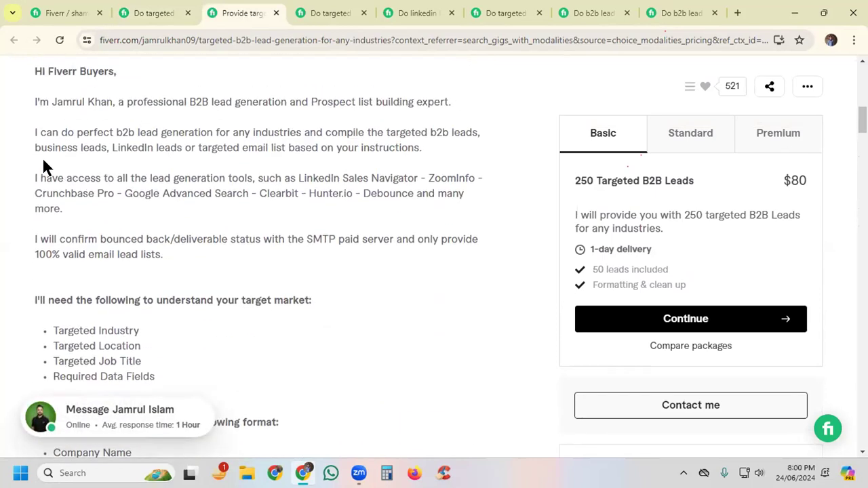
{"action": "left_click_drag", "start_coordinate": [32, 104], "coordinate": [177, 250]}
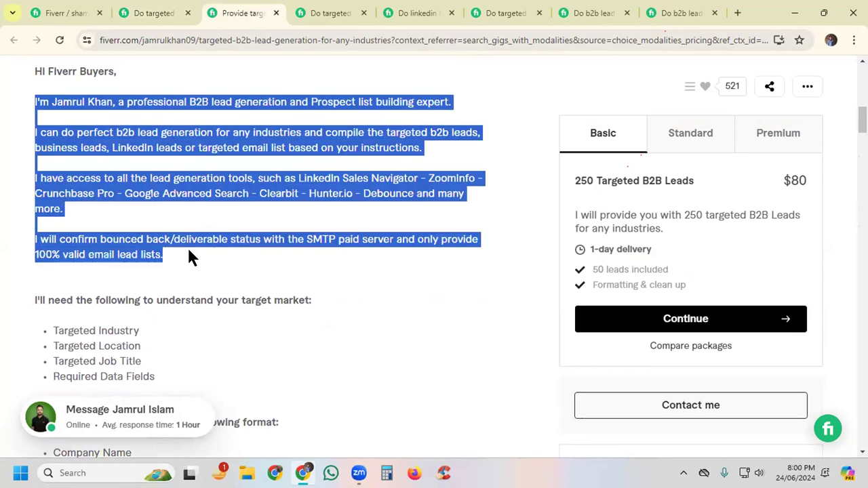
Step: Examine the list of target market information that the any-industries gig requests from buyers
{"action": "scroll", "coordinate": [287, 261], "scroll_direction": "down", "scroll_amount": 2}
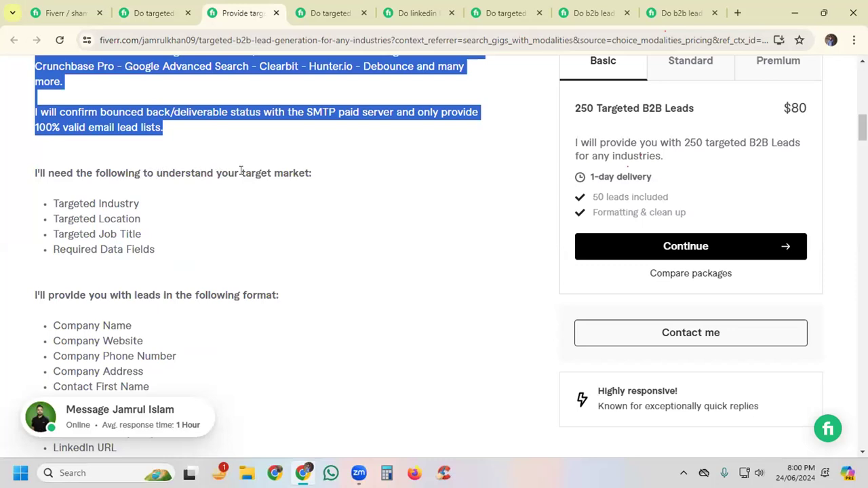
{"action": "left_click", "coordinate": [134, 194]}
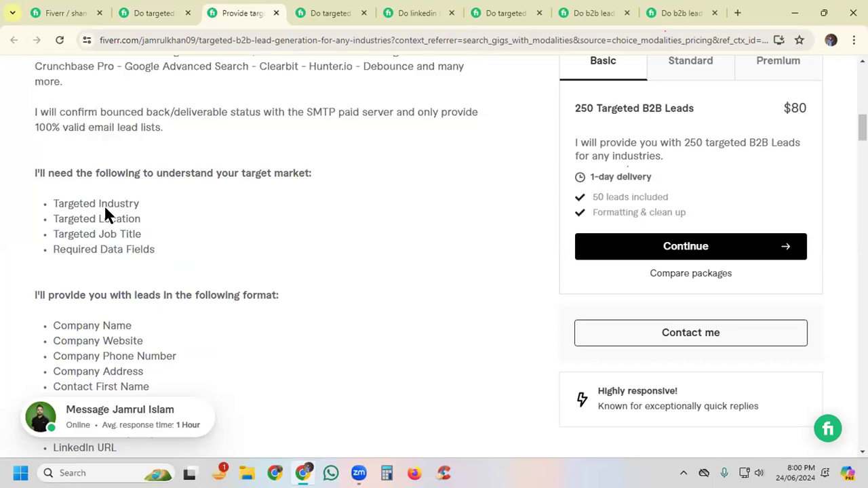
{"action": "left_click_drag", "start_coordinate": [51, 204], "coordinate": [139, 204]}
{"action": "left_click_drag", "start_coordinate": [54, 219], "coordinate": [140, 221]}
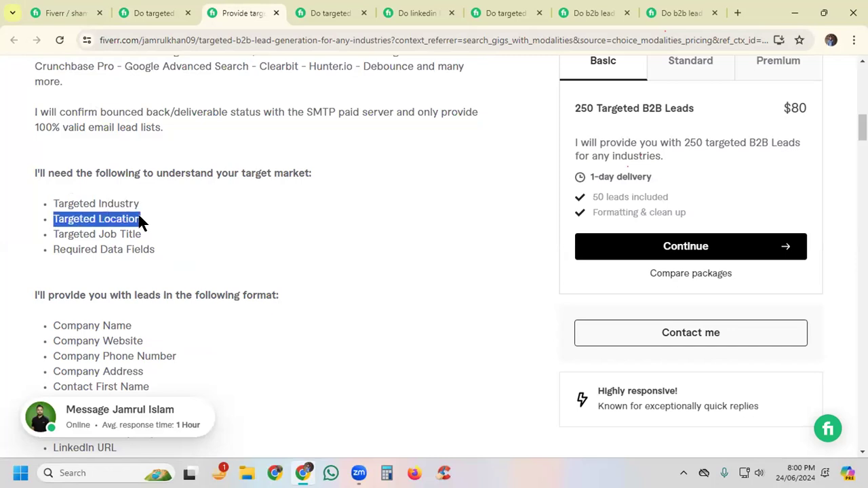
{"action": "left_click_drag", "start_coordinate": [52, 234], "coordinate": [188, 253]}
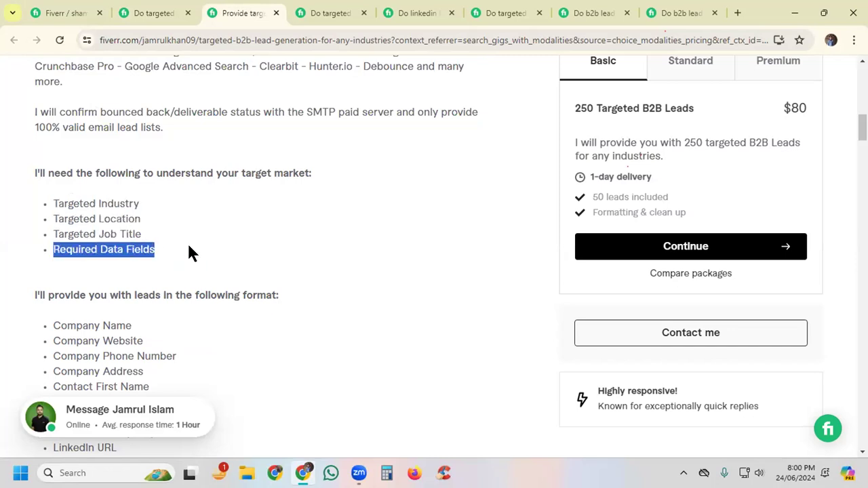
Step: Return to the first competing gig and compare its "What I Need From You" list of industry, location and job title
{"action": "left_click", "coordinate": [144, 14]}
{"action": "scroll", "coordinate": [207, 156], "scroll_direction": "up", "scroll_amount": 1}
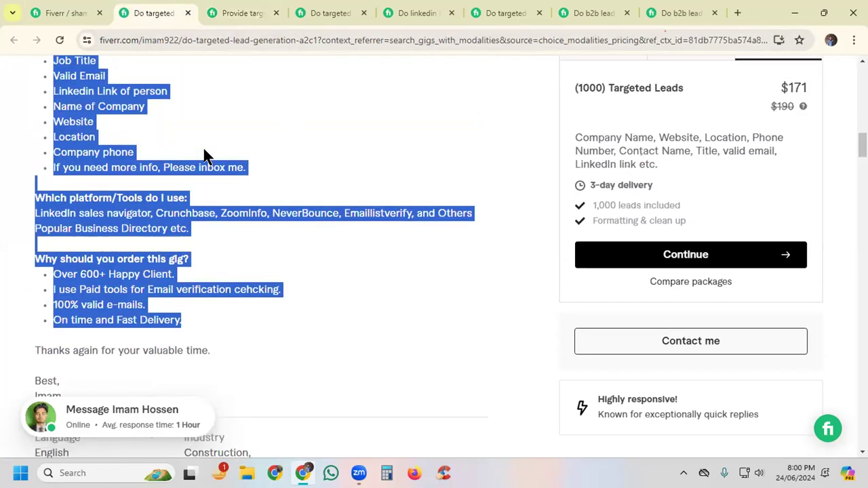
{"action": "scroll", "coordinate": [149, 163], "scroll_direction": "up", "scroll_amount": 2}
{"action": "left_click", "coordinate": [58, 144]}
{"action": "scroll", "coordinate": [59, 139], "scroll_direction": "up", "scroll_amount": 1}
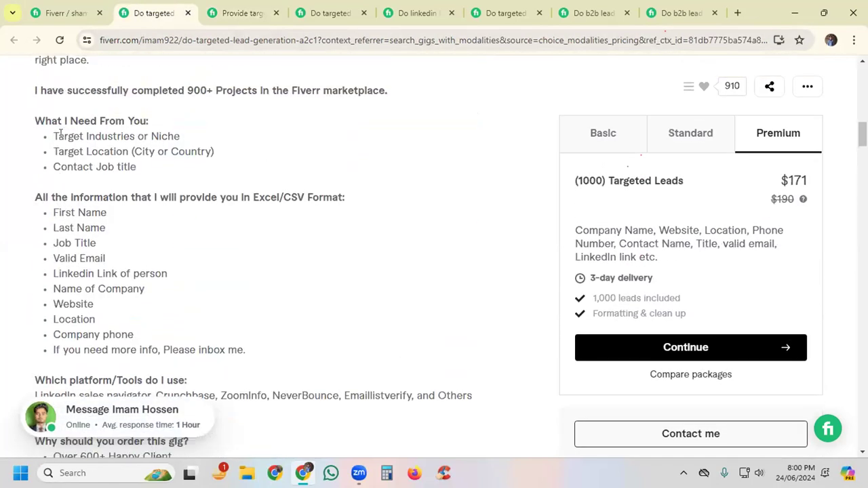
{"action": "left_click_drag", "start_coordinate": [53, 136], "coordinate": [148, 136]}
{"action": "left_click_drag", "start_coordinate": [54, 152], "coordinate": [116, 152]}
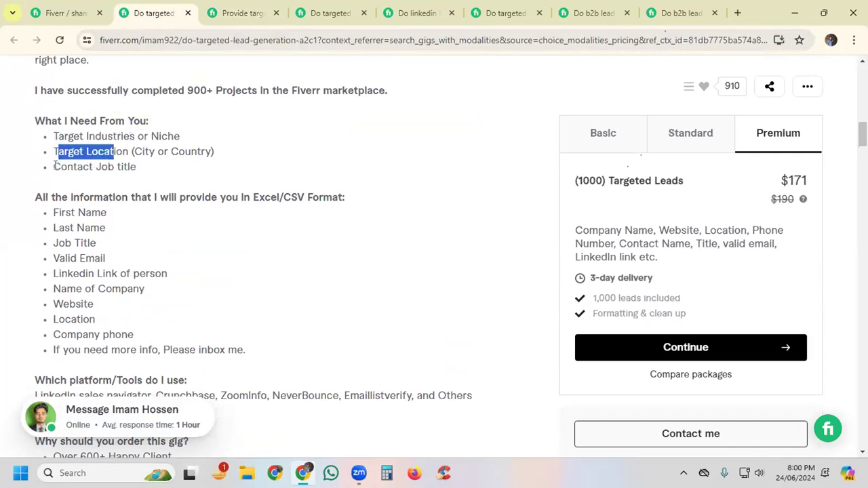
{"action": "left_click_drag", "start_coordinate": [54, 167], "coordinate": [153, 174]}
Step: Examine the "What I require from you to begin" list in the prospect email list building gig's description
{"action": "left_click", "coordinate": [306, 19]}
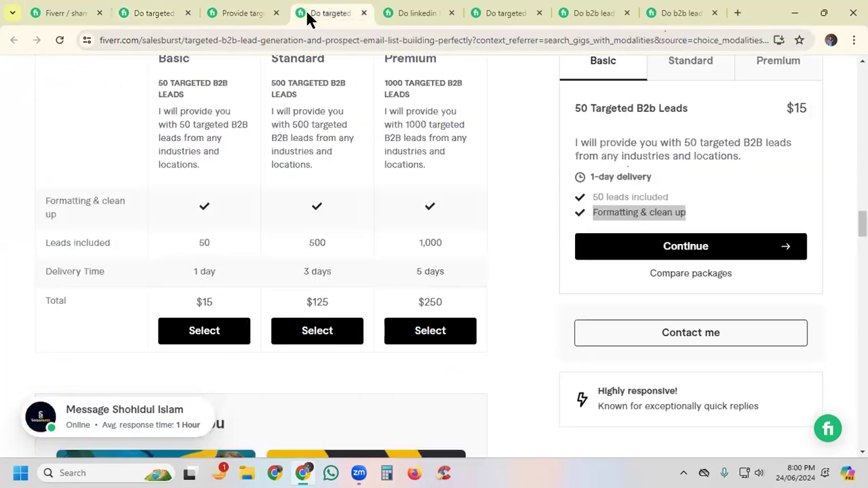
{"action": "scroll", "coordinate": [300, 163], "scroll_direction": "down", "scroll_amount": 1}
{"action": "scroll", "coordinate": [300, 163], "scroll_direction": "up", "scroll_amount": 2}
{"action": "scroll", "coordinate": [299, 163], "scroll_direction": "up", "scroll_amount": 15}
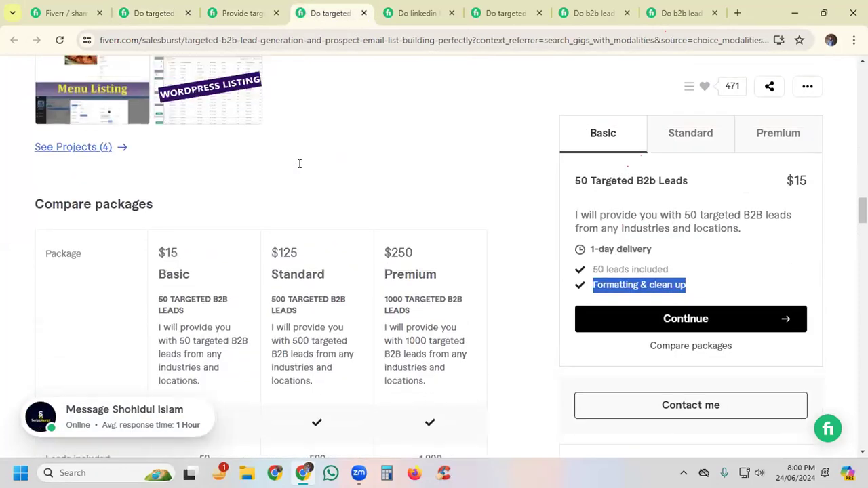
{"action": "scroll", "coordinate": [299, 164], "scroll_direction": "up", "scroll_amount": 6}
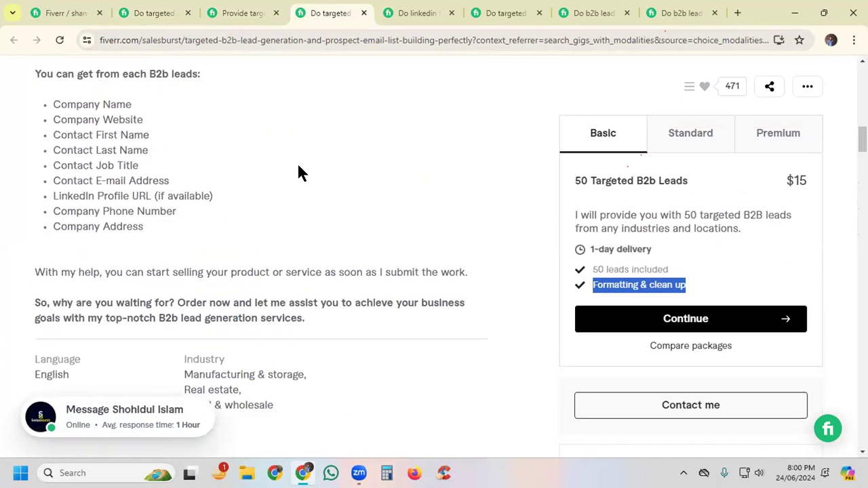
{"action": "scroll", "coordinate": [300, 166], "scroll_direction": "up", "scroll_amount": 3}
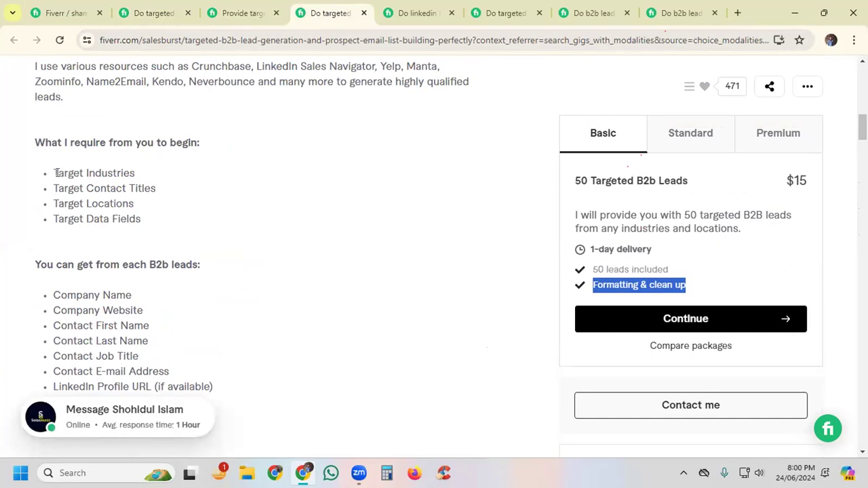
{"action": "left_click_drag", "start_coordinate": [56, 173], "coordinate": [135, 173]}
{"action": "left_click_drag", "start_coordinate": [54, 188], "coordinate": [151, 188]}
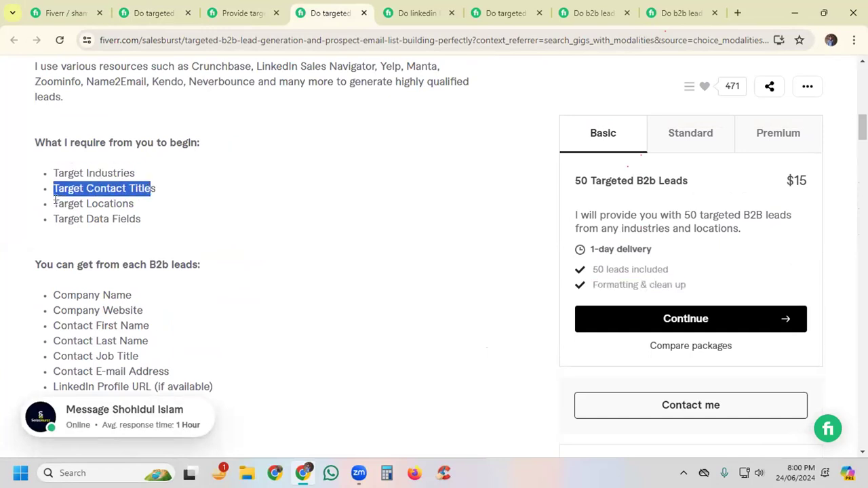
{"action": "left_click_drag", "start_coordinate": [58, 203], "coordinate": [146, 219]}
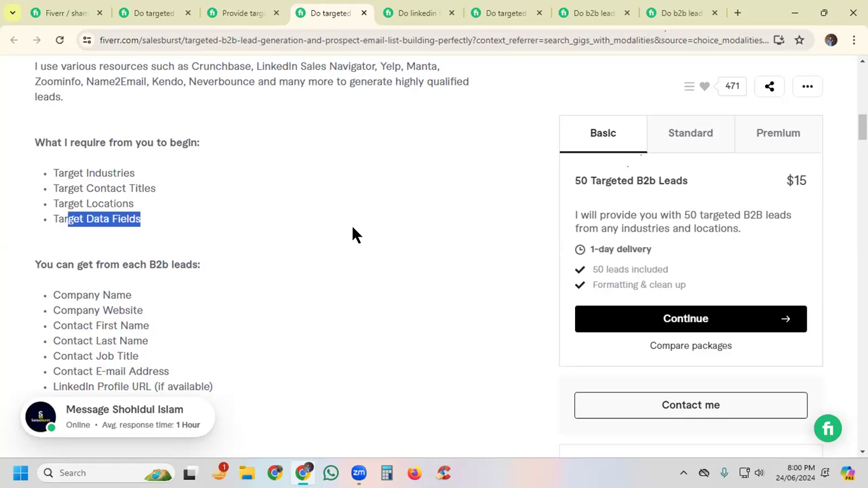
Step: Read the paragraph on lead generation resources above the requirements list in the prospect email list building gig
{"action": "scroll", "coordinate": [354, 235], "scroll_direction": "up", "scroll_amount": 1}
{"action": "scroll", "coordinate": [116, 217], "scroll_direction": "down", "scroll_amount": 2}
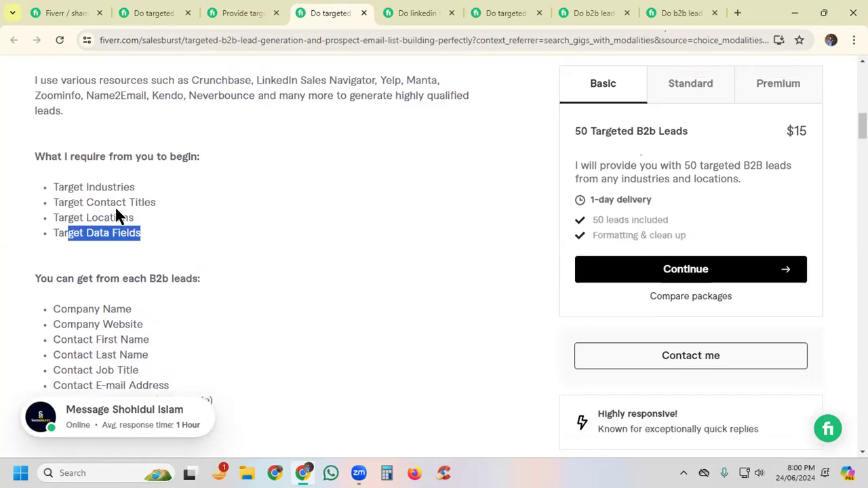
{"action": "scroll", "coordinate": [114, 237], "scroll_direction": "up", "scroll_amount": 1}
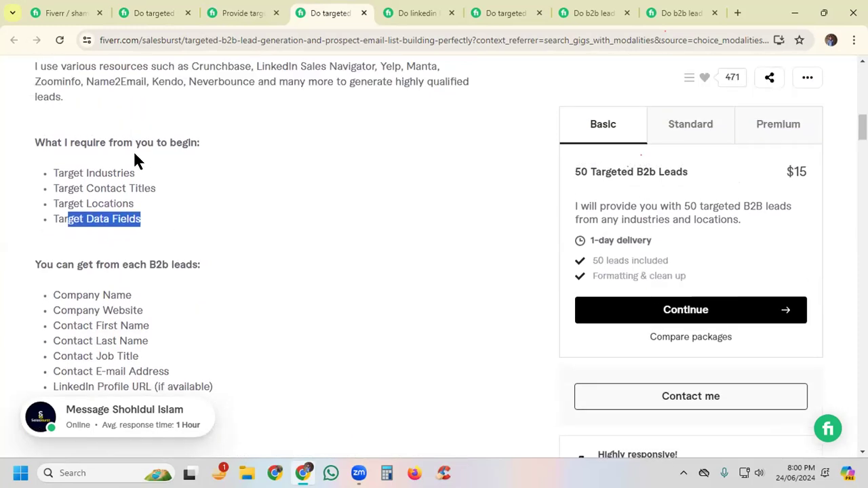
{"action": "left_click_drag", "start_coordinate": [35, 72], "coordinate": [75, 102]}
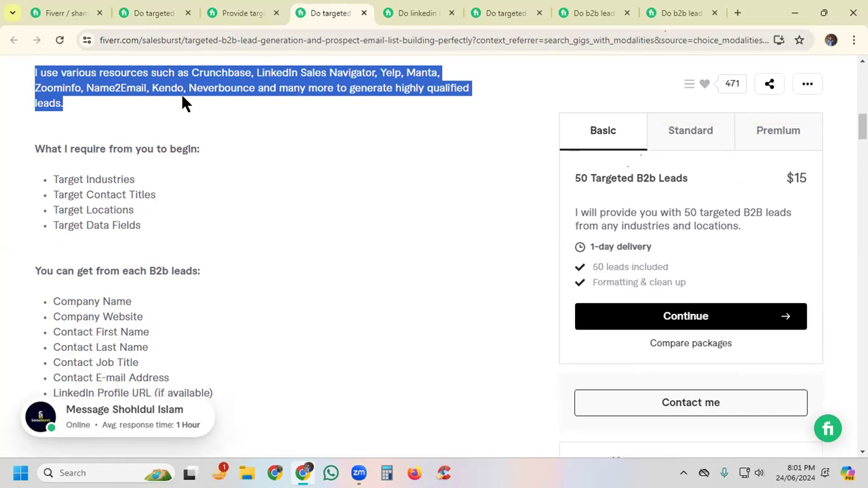
{"action": "left_click", "coordinate": [70, 106]}
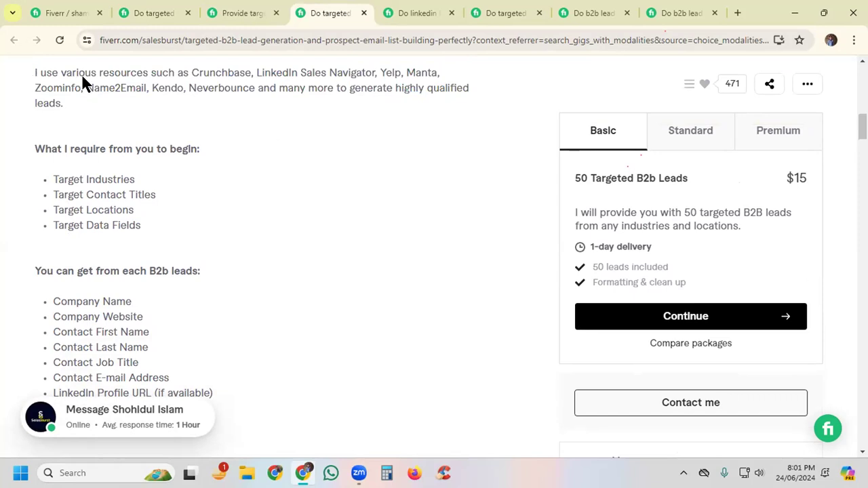
Step: Read the resources paragraph and the opening pitch on experience in the prospect email list building gig's description
{"action": "left_click_drag", "start_coordinate": [192, 72], "coordinate": [129, 103]}
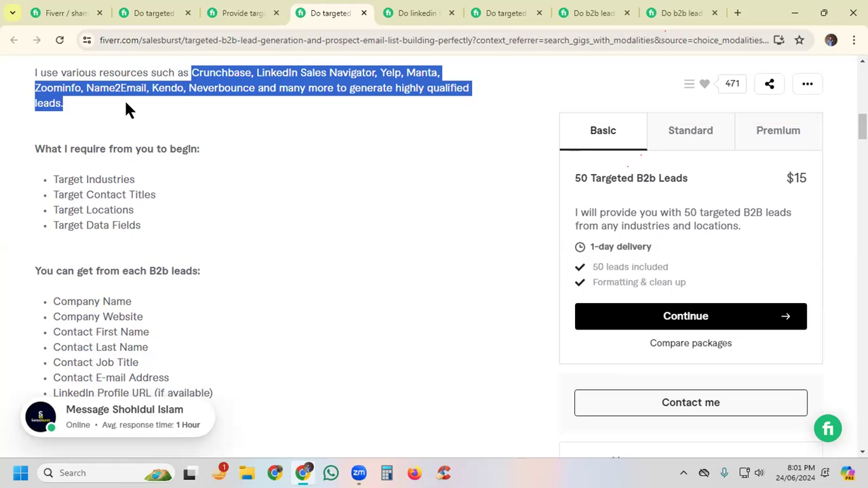
{"action": "scroll", "coordinate": [126, 109], "scroll_direction": "up", "scroll_amount": 2}
{"action": "left_click_drag", "start_coordinate": [32, 103], "coordinate": [160, 184]}
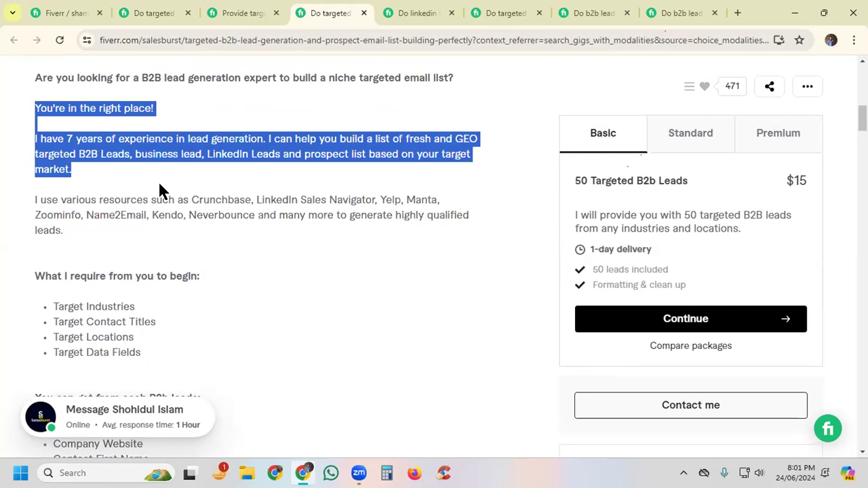
{"action": "scroll", "coordinate": [163, 192], "scroll_direction": "up", "scroll_amount": 1}
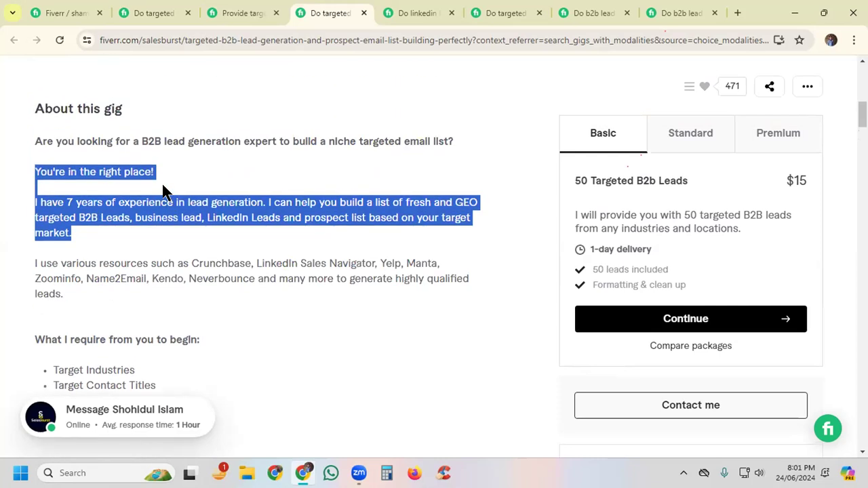
Step: Switch to the LinkedIn lead generation and email finding gig and find its list of fields provided with each lead
{"action": "left_click", "coordinate": [402, 14]}
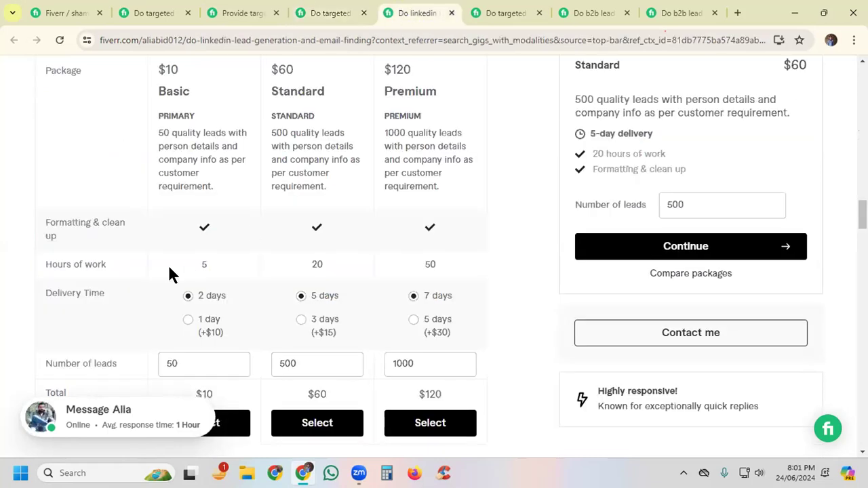
{"action": "scroll", "coordinate": [169, 269], "scroll_direction": "up", "scroll_amount": 10}
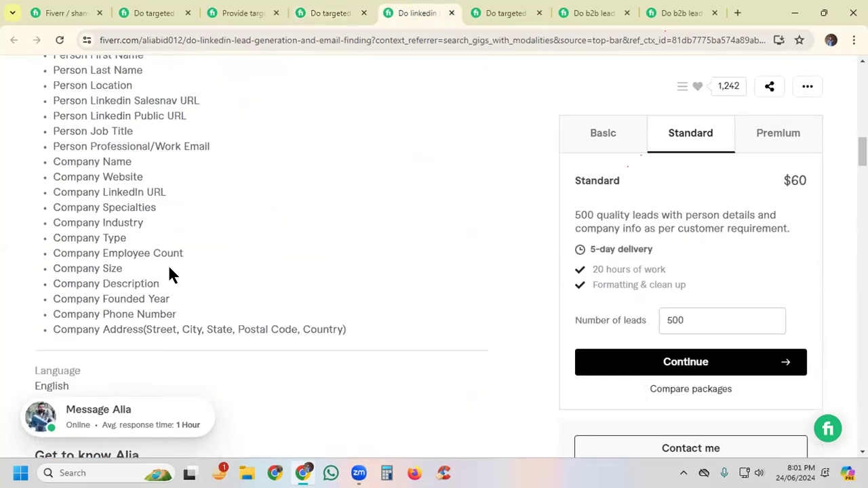
{"action": "scroll", "coordinate": [169, 274], "scroll_direction": "up", "scroll_amount": 1}
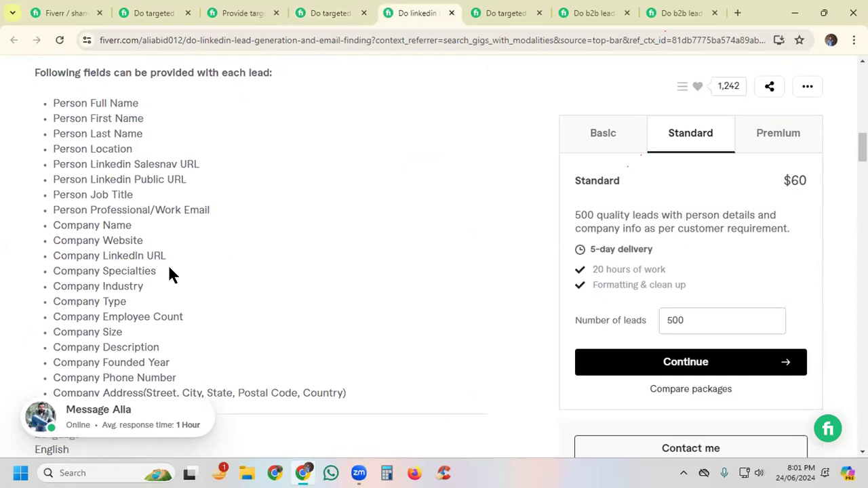
{"action": "scroll", "coordinate": [169, 272], "scroll_direction": "up", "scroll_amount": 1}
{"action": "scroll", "coordinate": [184, 231], "scroll_direction": "up", "scroll_amount": 2}
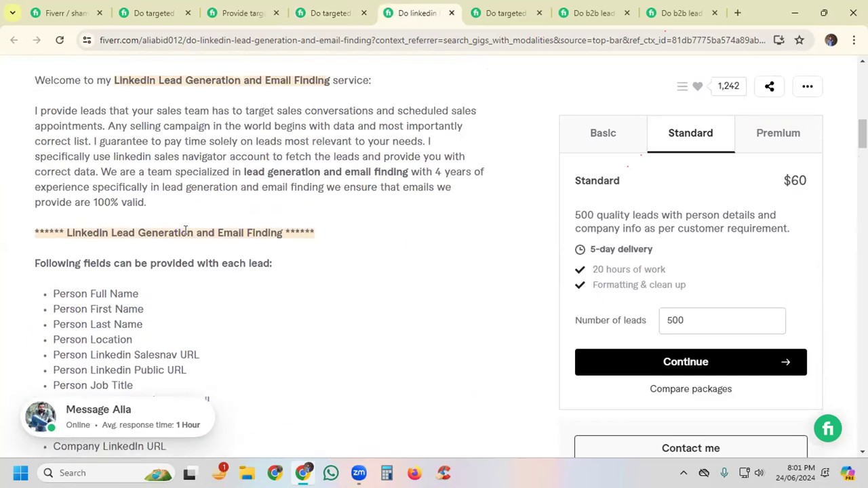
{"action": "scroll", "coordinate": [185, 231], "scroll_direction": "down", "scroll_amount": 2}
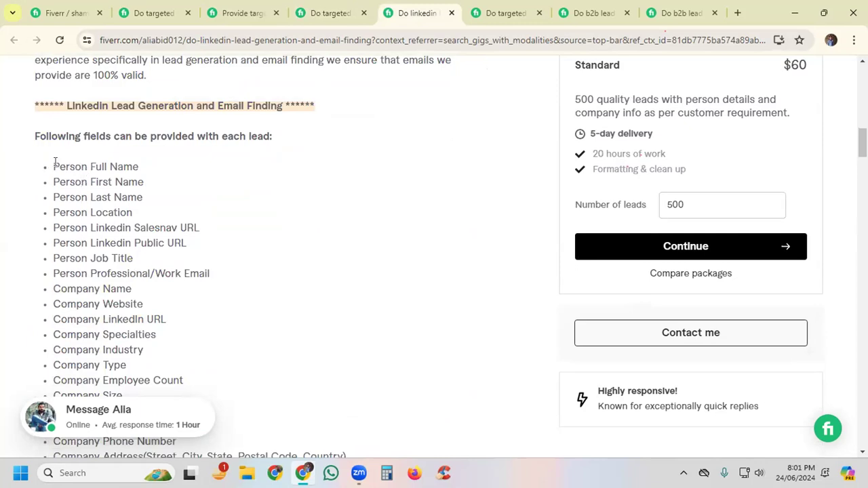
Step: Examine the person fields the LinkedIn gig offers, from full name and location to Salesnav URL, public URL and job title
{"action": "left_click_drag", "start_coordinate": [51, 167], "coordinate": [139, 167]}
{"action": "left_click_drag", "start_coordinate": [90, 182], "coordinate": [158, 199]}
{"action": "left_click_drag", "start_coordinate": [89, 212], "coordinate": [136, 213]}
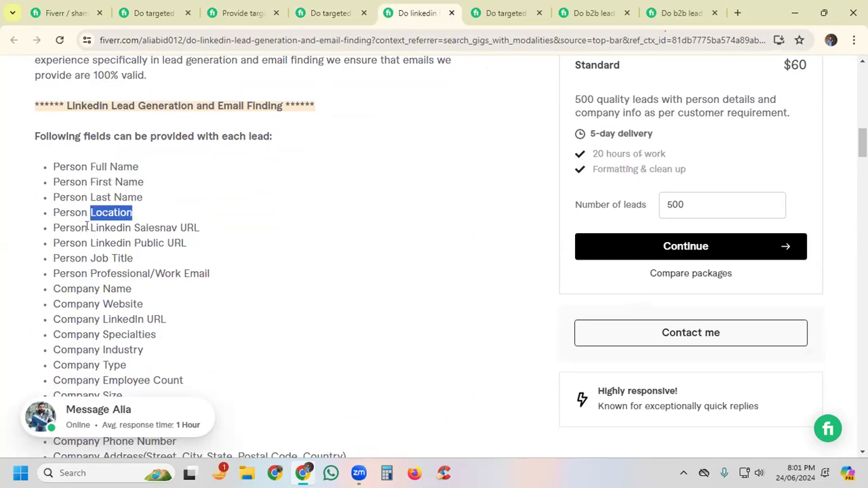
{"action": "left_click_drag", "start_coordinate": [89, 228], "coordinate": [213, 229]}
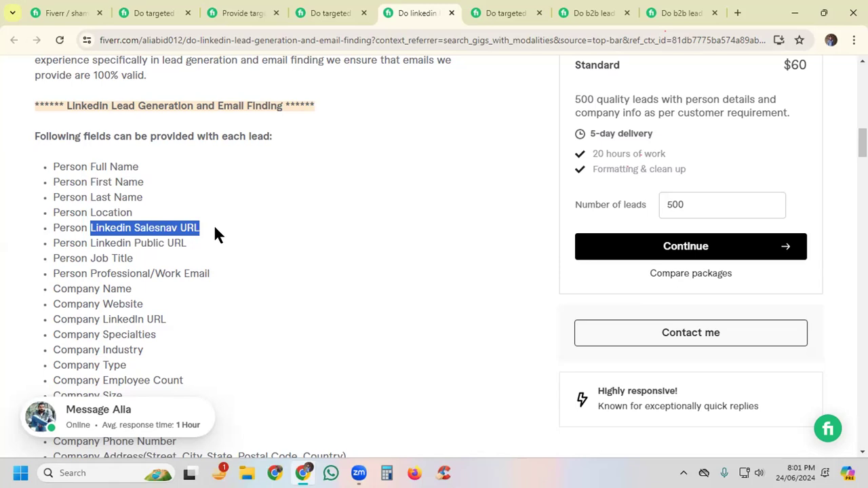
{"action": "left_click", "coordinate": [91, 242]}
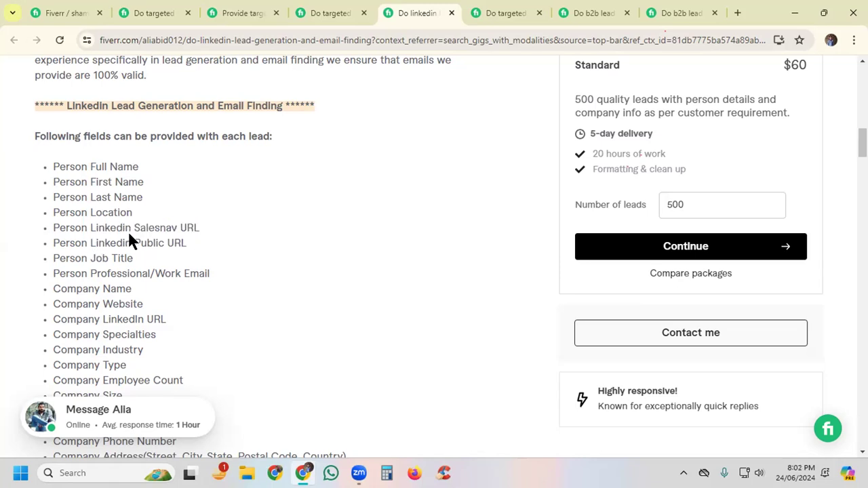
{"action": "left_click_drag", "start_coordinate": [198, 228], "coordinate": [101, 232]}
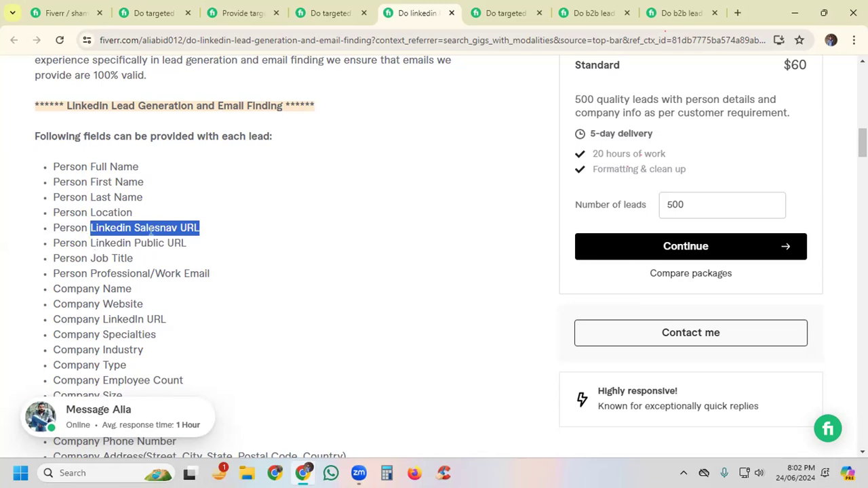
{"action": "left_click", "coordinate": [100, 229]}
{"action": "left_click_drag", "start_coordinate": [54, 228], "coordinate": [193, 224]}
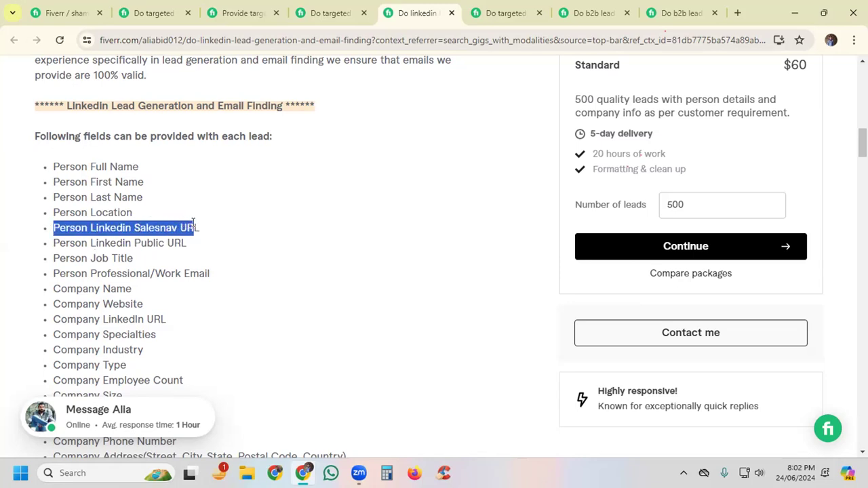
{"action": "left_click_drag", "start_coordinate": [82, 243], "coordinate": [133, 258]}
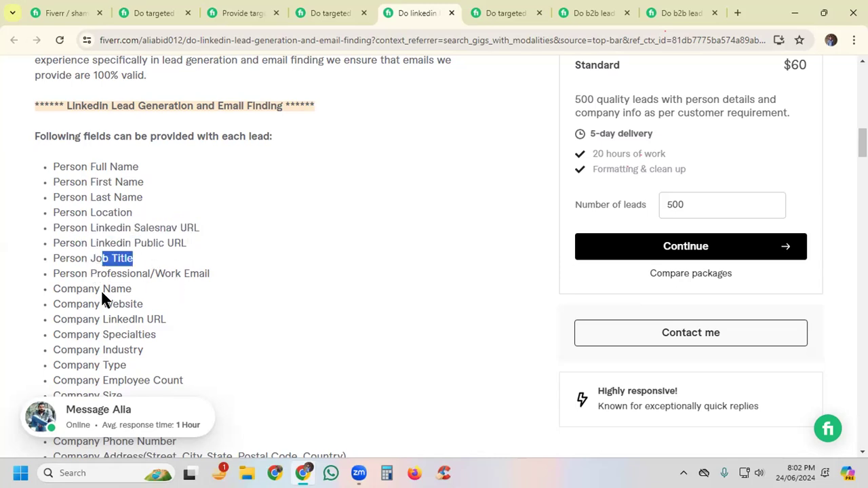
Step: Examine the LinkedIn gig's company fields and compare the person's LinkedIn public URL with the company LinkedIn URL
{"action": "double_click", "coordinate": [118, 290]}
{"action": "left_click", "coordinate": [103, 316]}
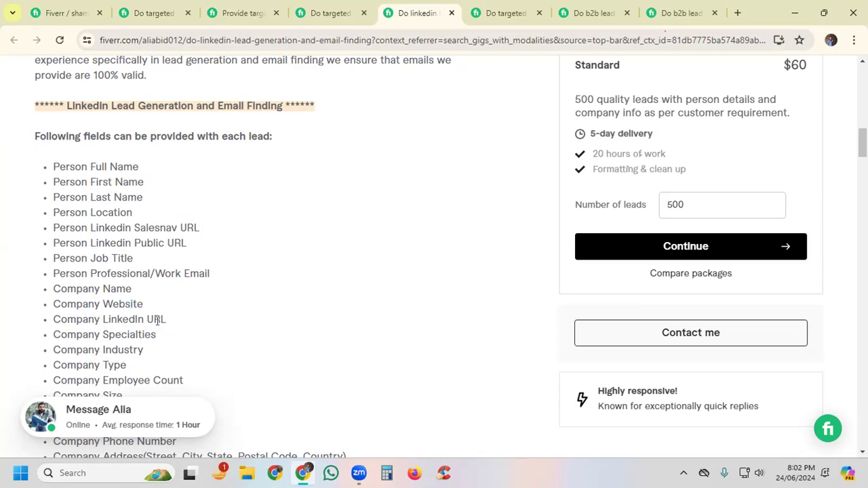
{"action": "left_click_drag", "start_coordinate": [48, 246], "coordinate": [184, 243]}
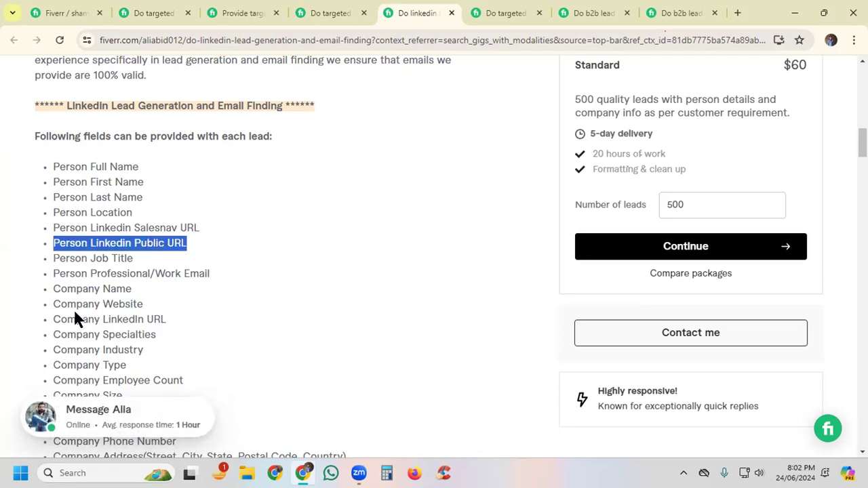
{"action": "left_click_drag", "start_coordinate": [54, 319], "coordinate": [167, 324]}
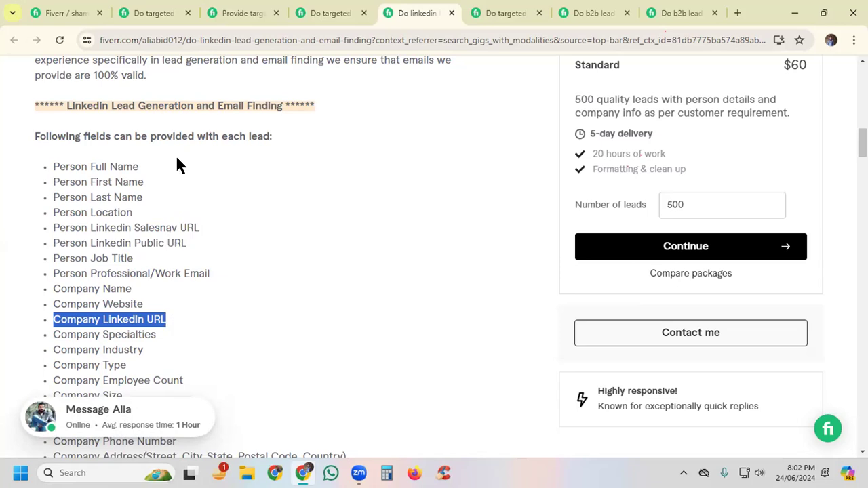
{"action": "scroll", "coordinate": [122, 310], "scroll_direction": "down", "scroll_amount": 1}
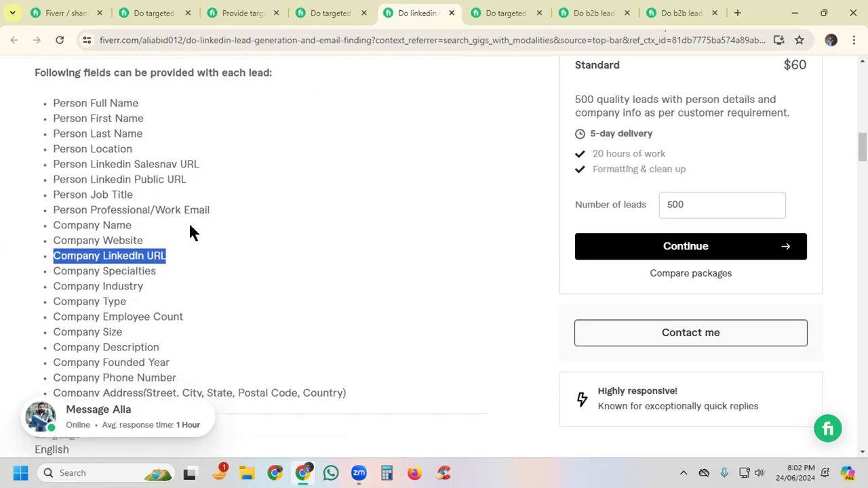
Step: Read the introductory paragraph under "About this gig" in the LinkedIn lead generation gig
{"action": "scroll", "coordinate": [190, 226], "scroll_direction": "up", "scroll_amount": 1}
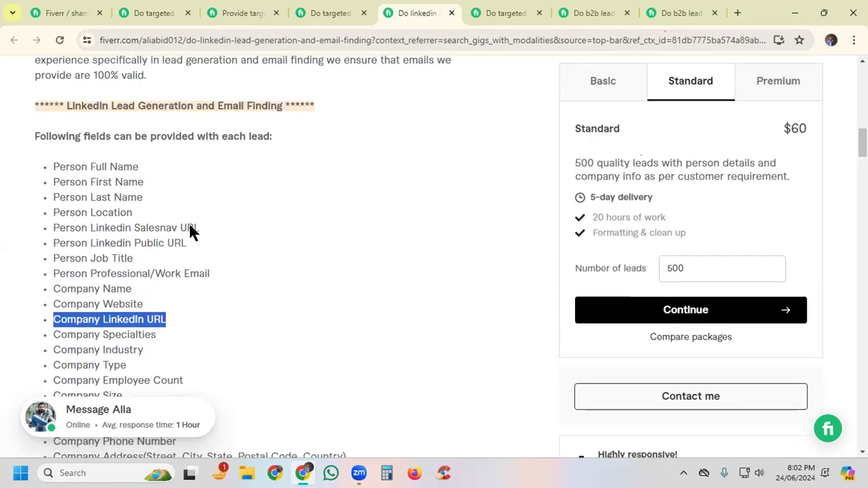
{"action": "scroll", "coordinate": [190, 226], "scroll_direction": "up", "scroll_amount": 3}
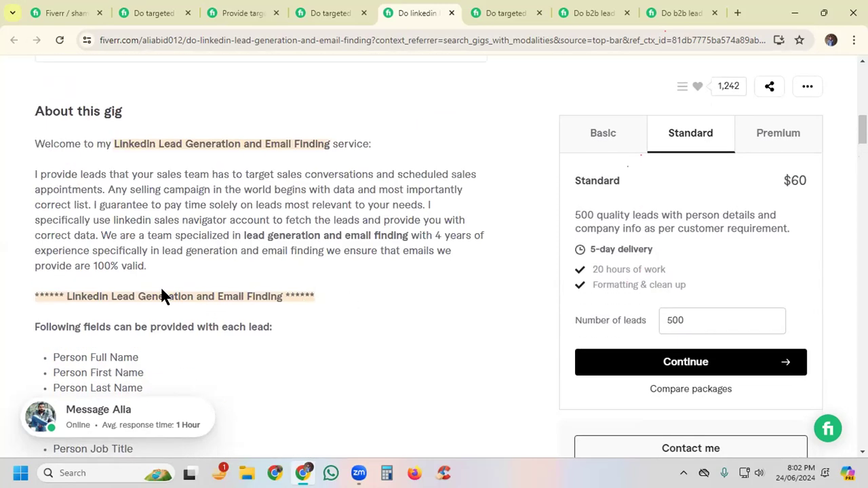
{"action": "left_click_drag", "start_coordinate": [146, 266], "coordinate": [23, 174]}
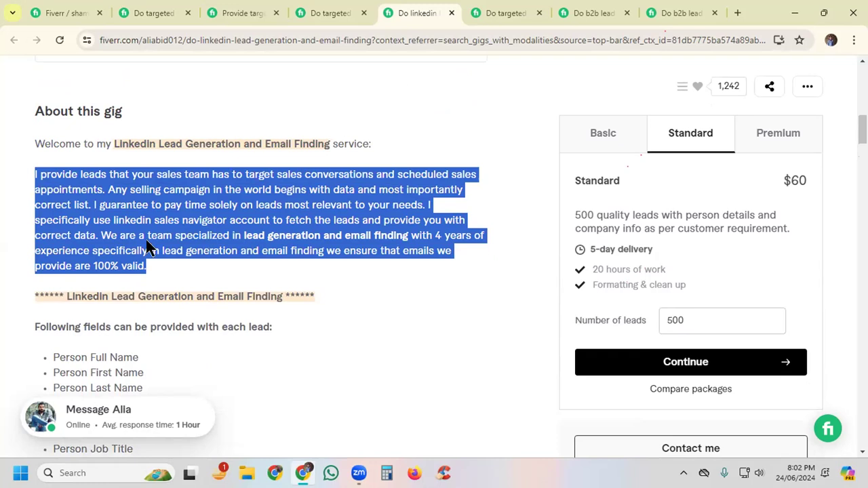
{"action": "left_click", "coordinate": [187, 219]}
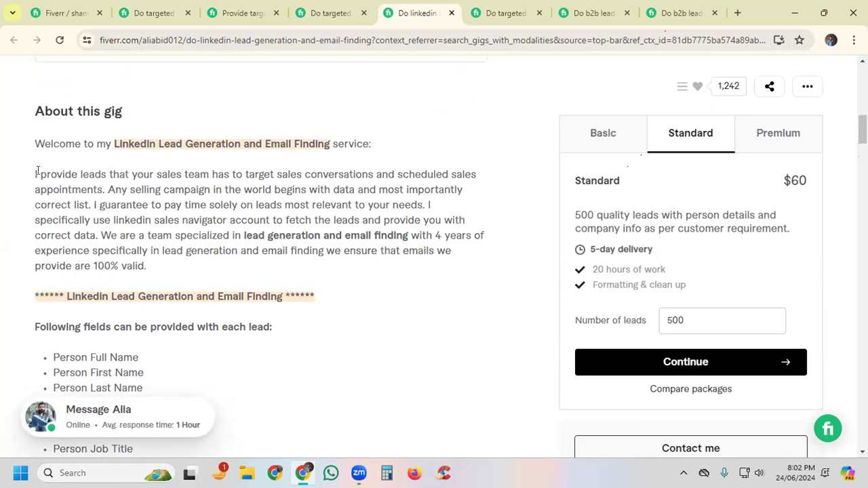
{"action": "left_click_drag", "start_coordinate": [34, 173], "coordinate": [148, 268]}
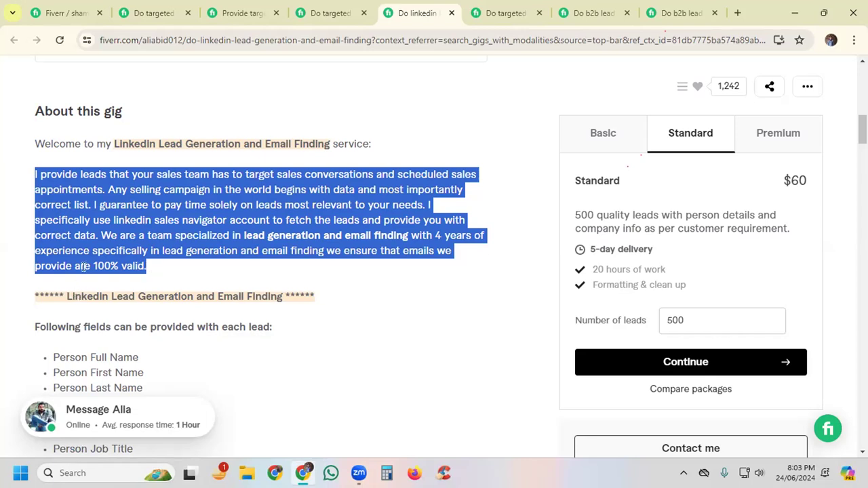
{"action": "left_click", "coordinate": [97, 185]}
Step: Examine how the keyword "Linkedin Lead Generation" is used in the LinkedIn gig's welcome line and section heading
{"action": "left_click_drag", "start_coordinate": [67, 295], "coordinate": [193, 295]}
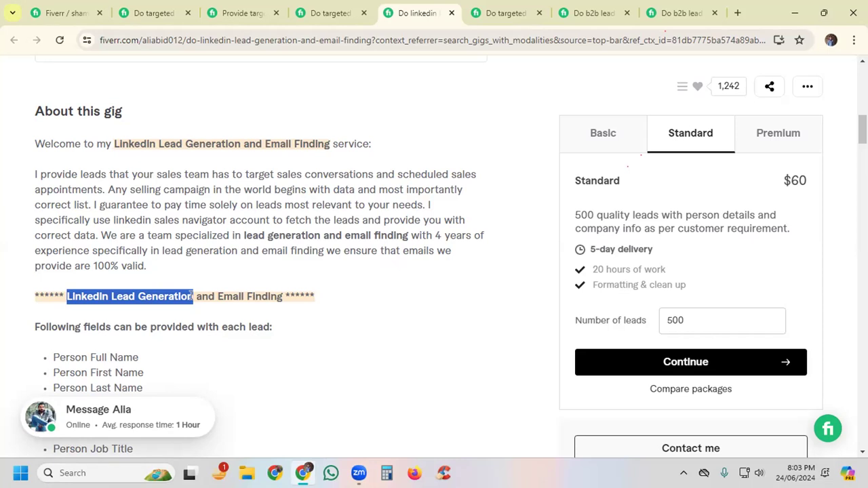
{"action": "left_click", "coordinate": [233, 229]}
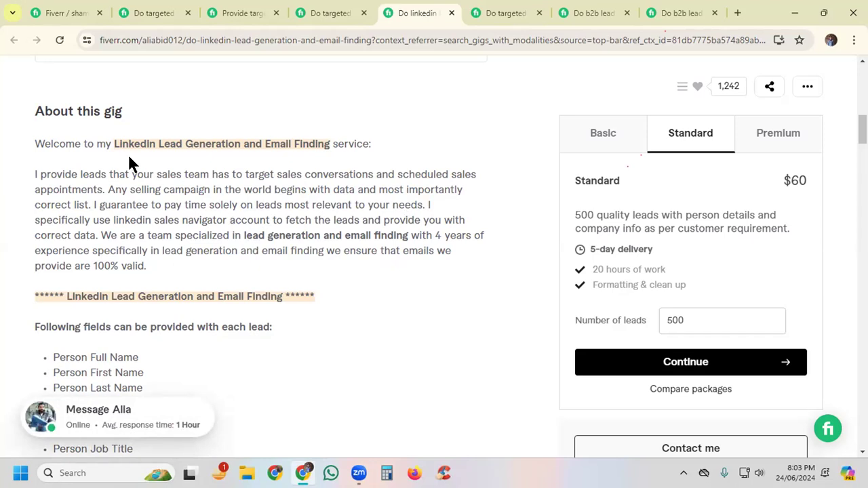
{"action": "left_click_drag", "start_coordinate": [113, 144], "coordinate": [240, 142]}
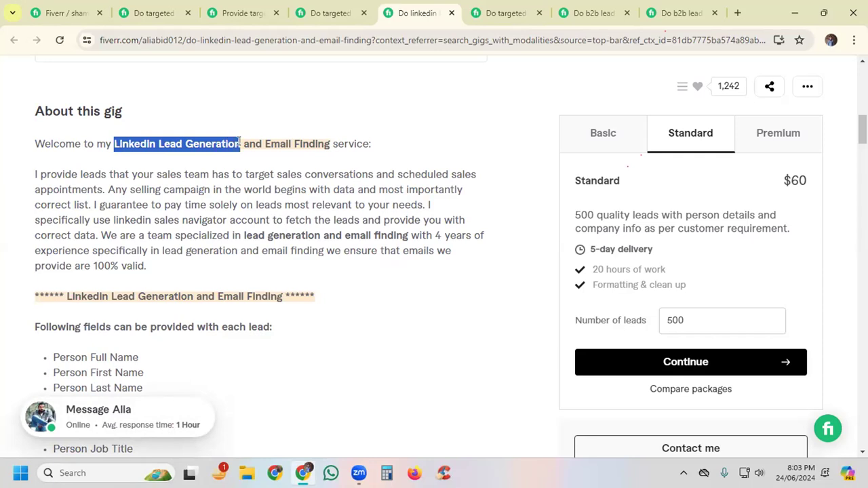
{"action": "left_click_drag", "start_coordinate": [67, 296], "coordinate": [194, 297]}
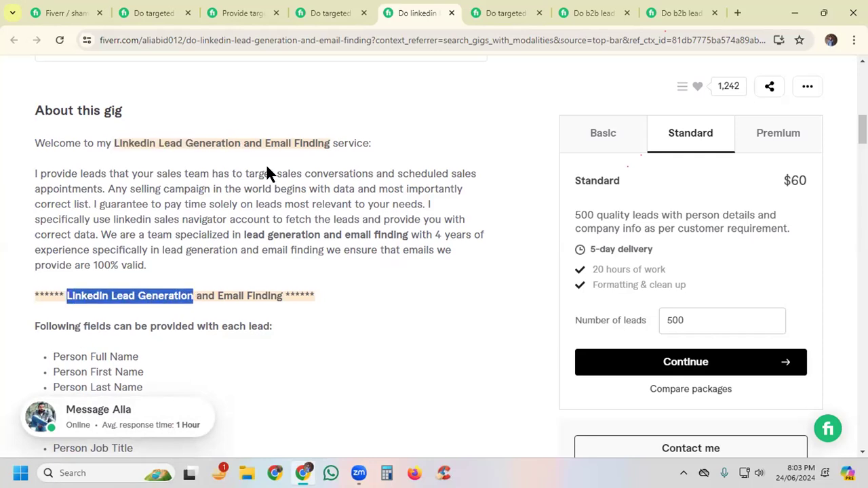
{"action": "scroll", "coordinate": [345, 203], "scroll_direction": "down", "scroll_amount": 3}
{"action": "scroll", "coordinate": [345, 202], "scroll_direction": "down", "scroll_amount": 1}
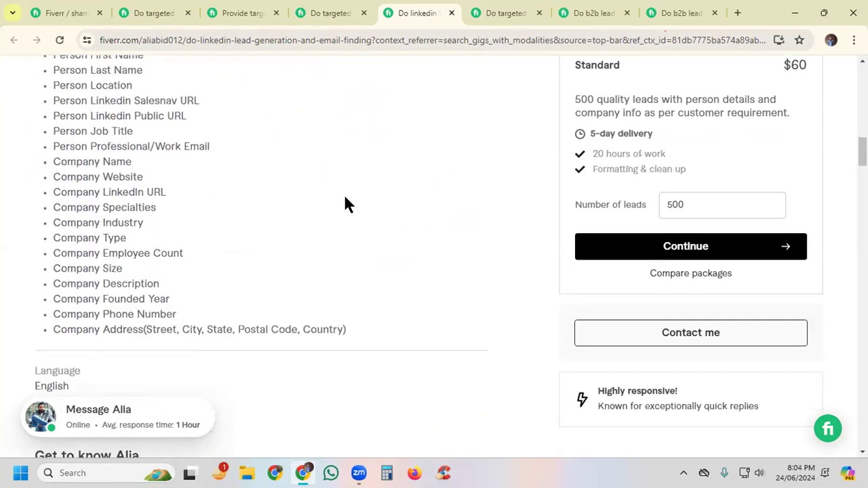
{"action": "scroll", "coordinate": [345, 202], "scroll_direction": "up", "scroll_amount": 3}
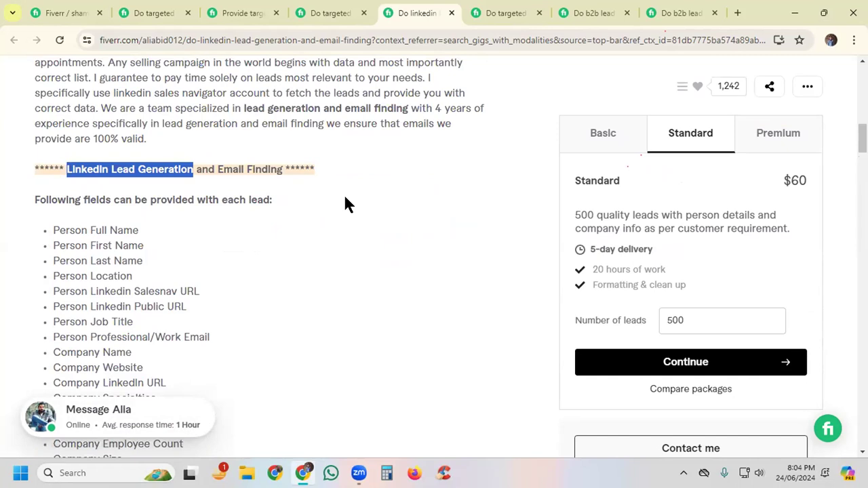
{"action": "left_click", "coordinate": [391, 120]}
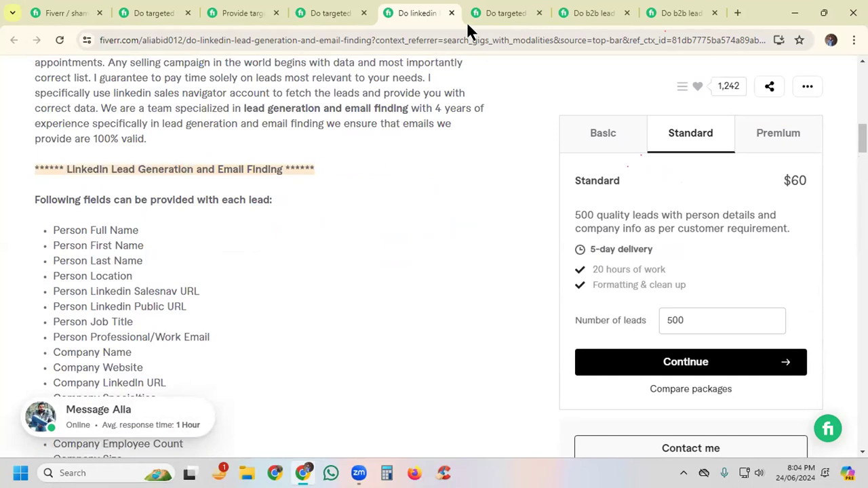
Step: Switch to the Techdots lead prospecting gig and examine its Excel/CSV lead format list and closing call to order
{"action": "left_click", "coordinate": [491, 20]}
{"action": "scroll", "coordinate": [248, 255], "scroll_direction": "down", "scroll_amount": 10}
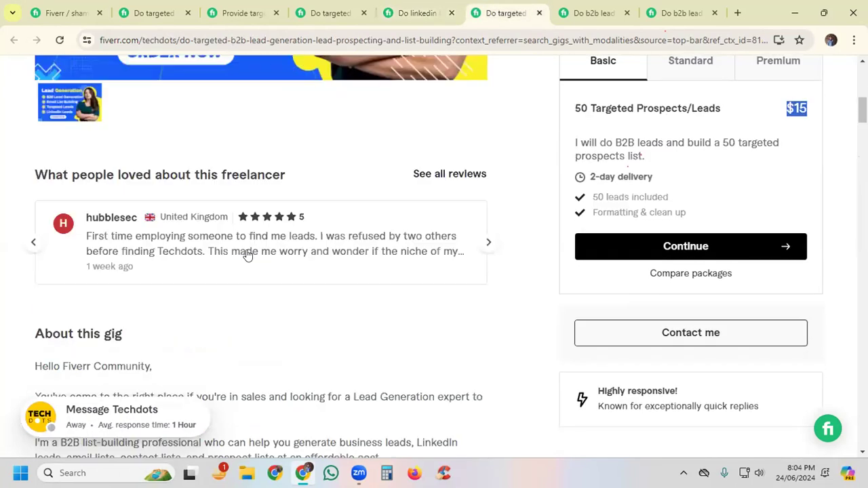
{"action": "scroll", "coordinate": [247, 255], "scroll_direction": "down", "scroll_amount": 3}
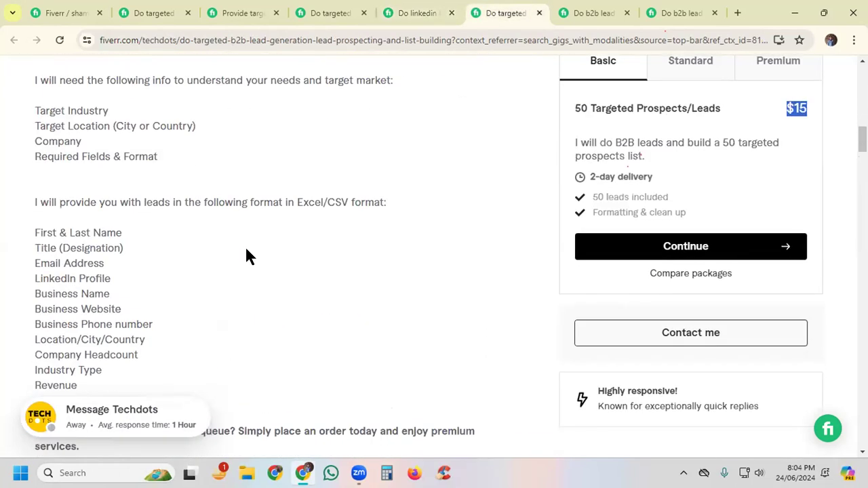
{"action": "scroll", "coordinate": [221, 261], "scroll_direction": "down", "scroll_amount": 1}
{"action": "left_click_drag", "start_coordinate": [19, 128], "coordinate": [163, 311]}
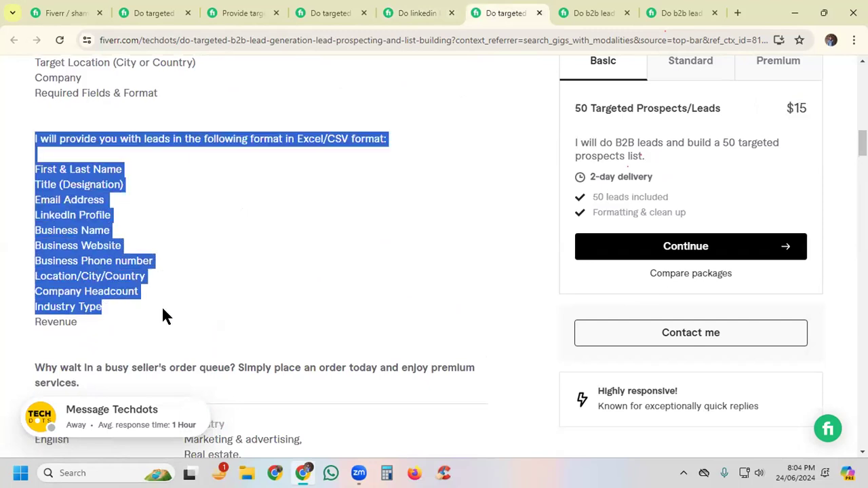
{"action": "left_click", "coordinate": [287, 336]}
{"action": "scroll", "coordinate": [289, 335], "scroll_direction": "down", "scroll_amount": 2}
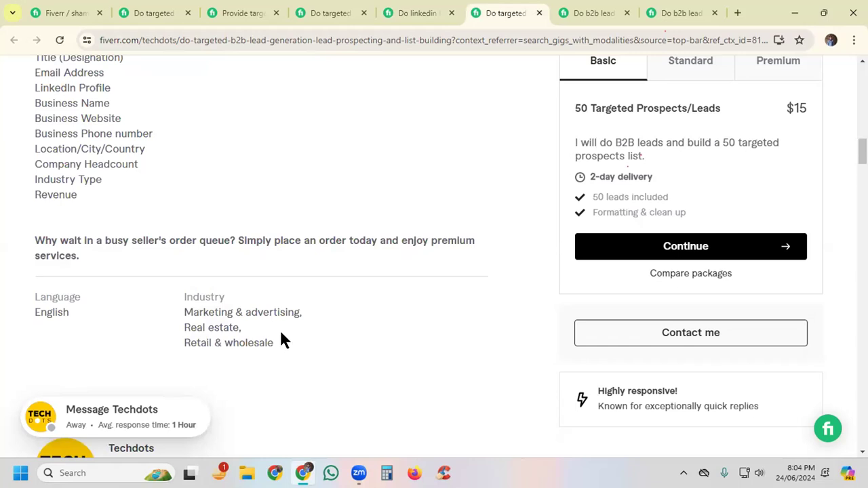
Step: Switch to the b2b prospect email list gig and examine its tools, data format list and "Important Note" about messaging before ordering
{"action": "key", "text": "ctrl+Tab"}
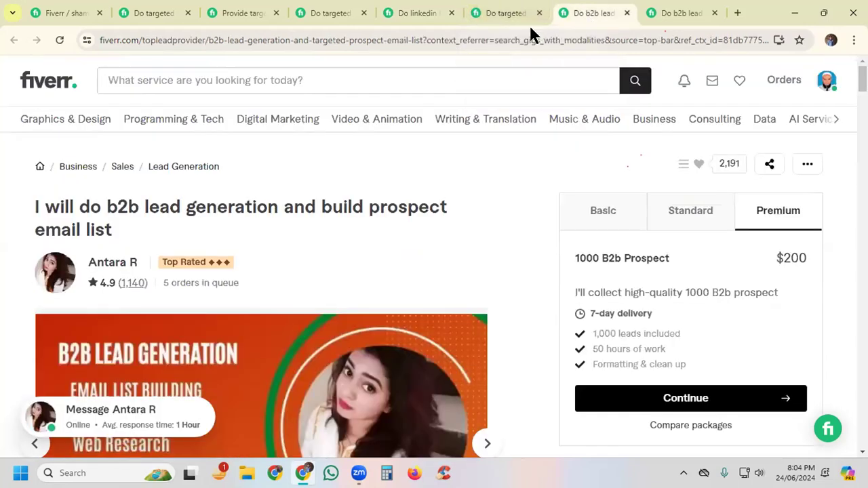
{"action": "scroll", "coordinate": [148, 222], "scroll_direction": "down", "scroll_amount": 4}
{"action": "scroll", "coordinate": [149, 222], "scroll_direction": "down", "scroll_amount": 5}
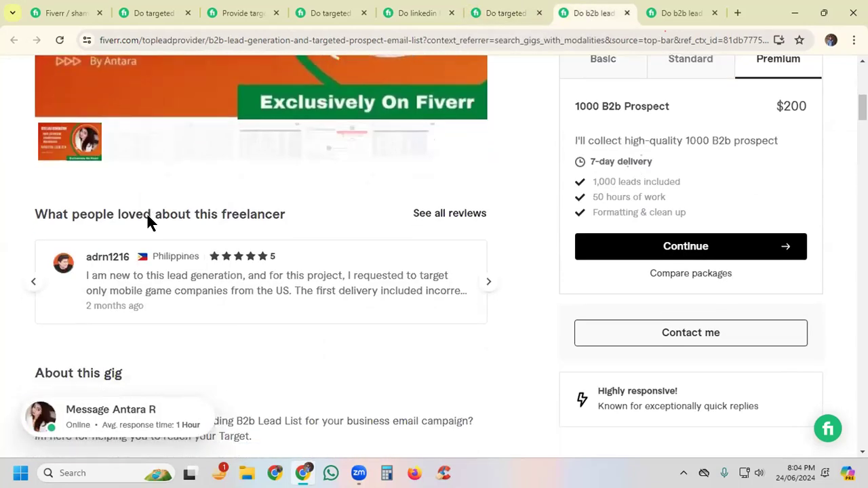
{"action": "scroll", "coordinate": [148, 218], "scroll_direction": "down", "scroll_amount": 5}
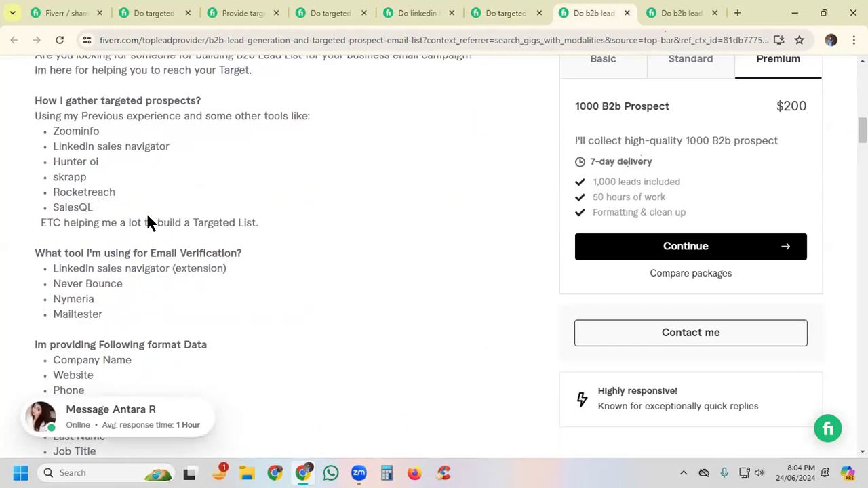
{"action": "scroll", "coordinate": [149, 217], "scroll_direction": "down", "scroll_amount": 1}
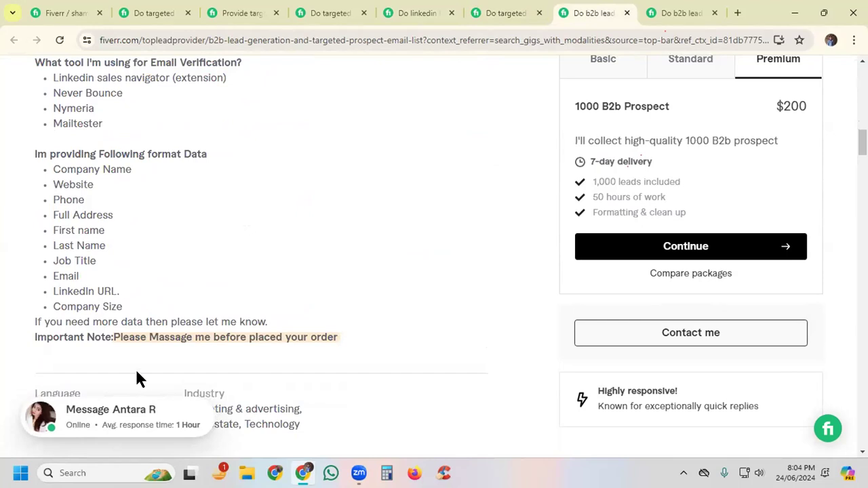
{"action": "left_click_drag", "start_coordinate": [34, 340], "coordinate": [337, 338]}
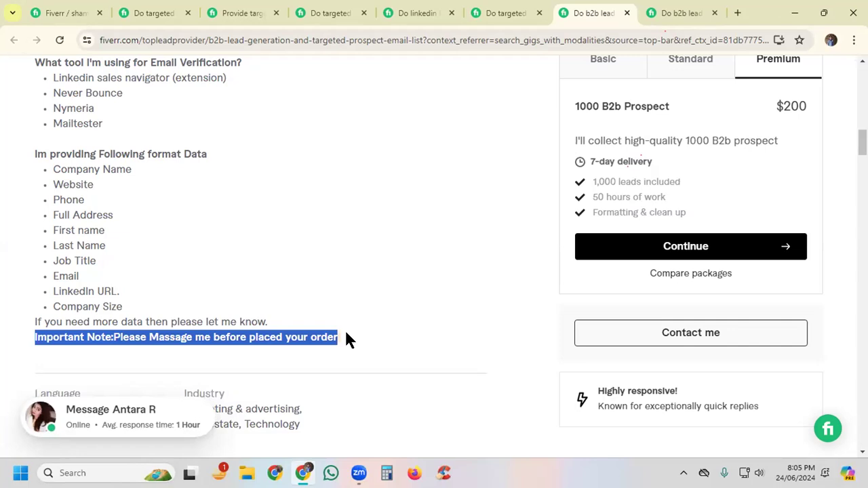
Step: Compare the own gig's description box, the LinkedIn gig's field list and the Techdots gig's closing lines with the prospect email list gig
{"action": "left_click", "coordinate": [48, 14]}
{"action": "left_click", "coordinate": [224, 341]}
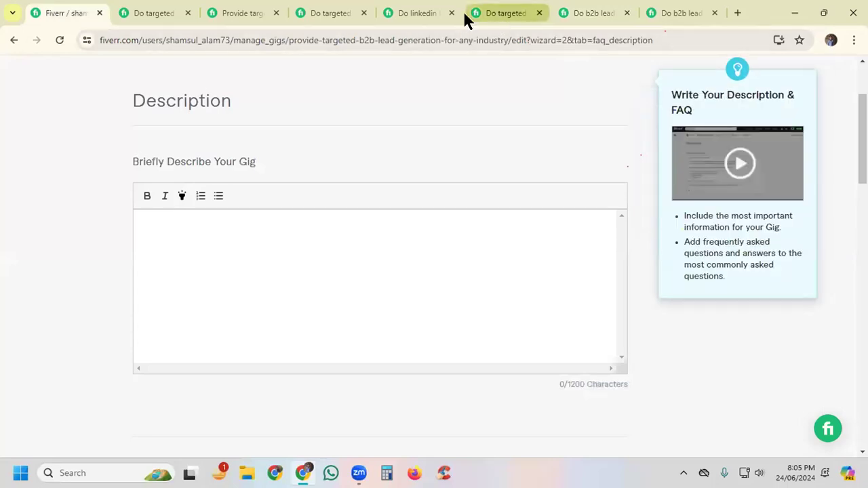
{"action": "left_click", "coordinate": [401, 15]}
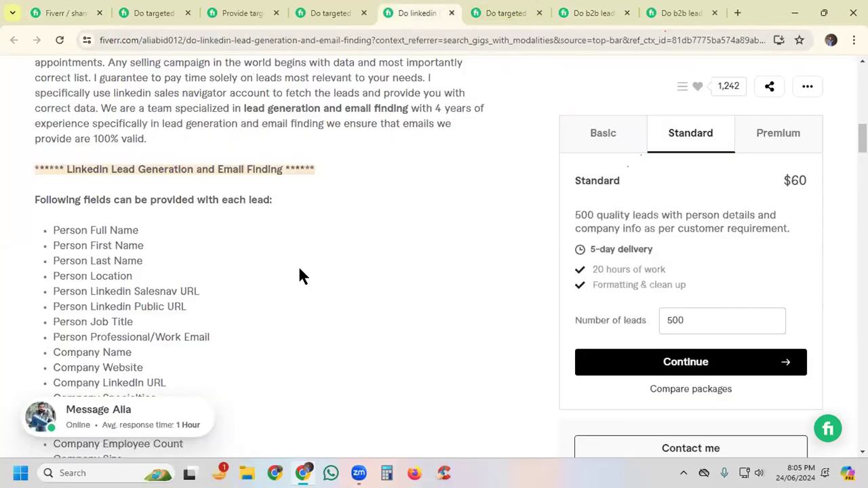
{"action": "left_click", "coordinate": [500, 13]}
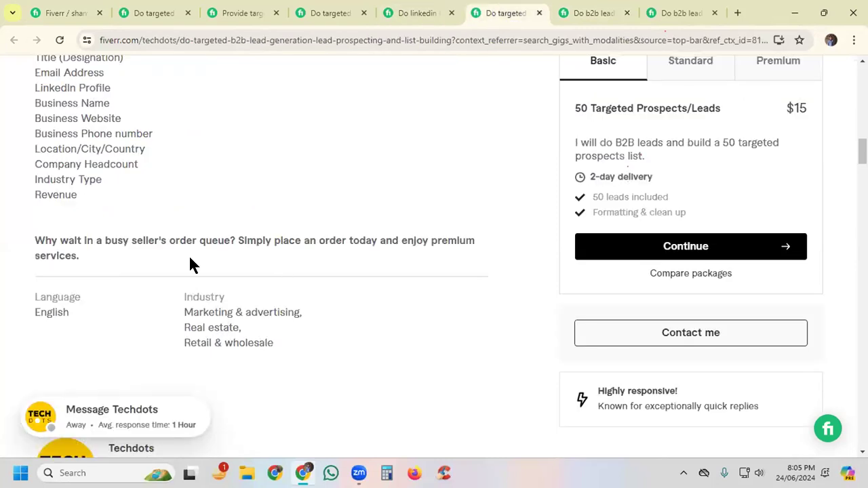
{"action": "left_click", "coordinate": [563, 15]}
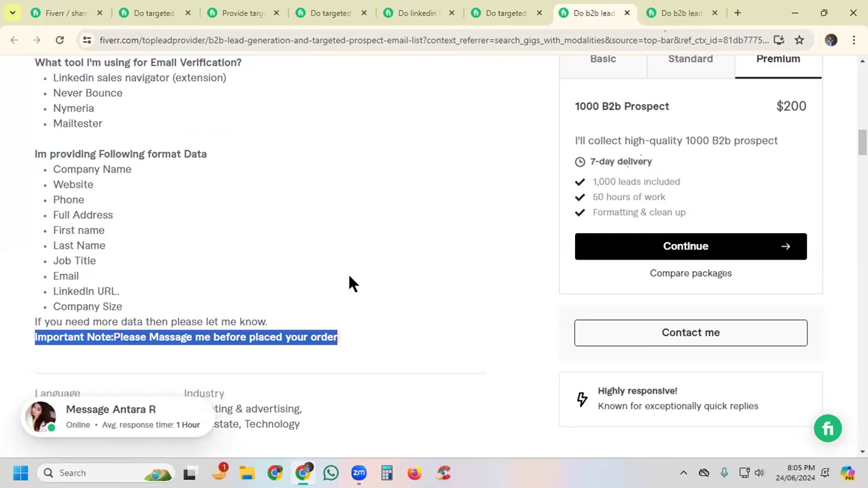
Step: Examine the title and banner image of the prospect email list gig
{"action": "scroll", "coordinate": [350, 278], "scroll_direction": "up", "scroll_amount": 7}
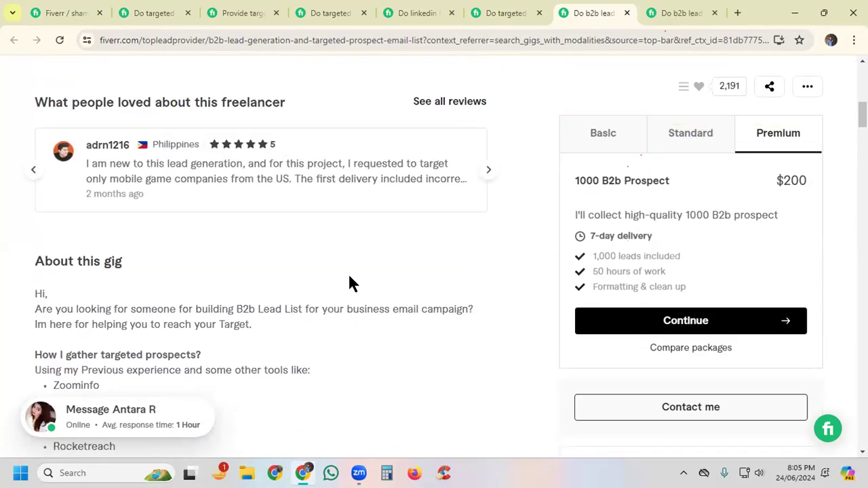
{"action": "scroll", "coordinate": [350, 283], "scroll_direction": "up", "scroll_amount": 2}
{"action": "scroll", "coordinate": [358, 268], "scroll_direction": "up", "scroll_amount": 6}
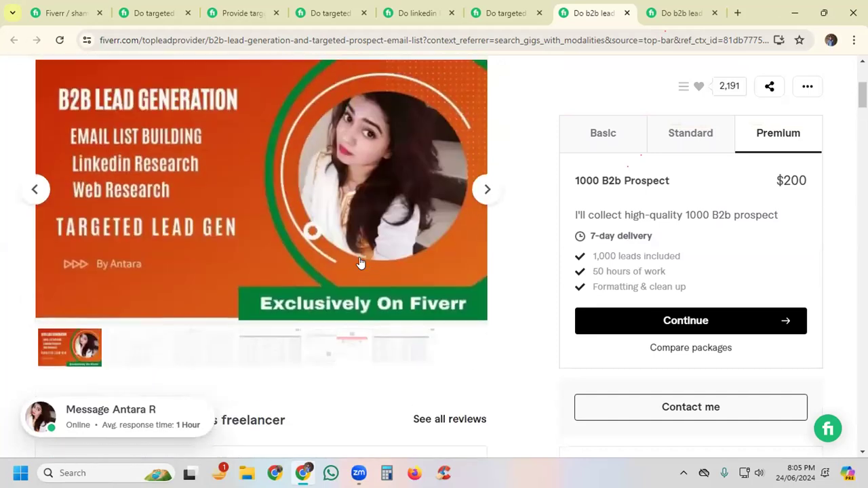
{"action": "left_click_drag", "start_coordinate": [153, 215], "coordinate": [248, 213]}
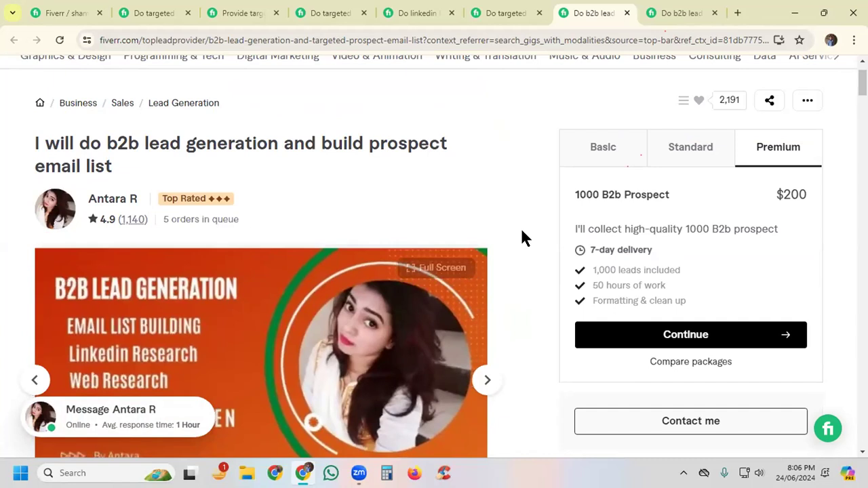
Step: Examine the prospect email list gig's closing lines: the "Important Note" and "If you need more data then please let me know."
{"action": "scroll", "coordinate": [522, 237], "scroll_direction": "down", "scroll_amount": 5}
{"action": "scroll", "coordinate": [521, 237], "scroll_direction": "down", "scroll_amount": 4}
{"action": "scroll", "coordinate": [523, 238], "scroll_direction": "down", "scroll_amount": 9}
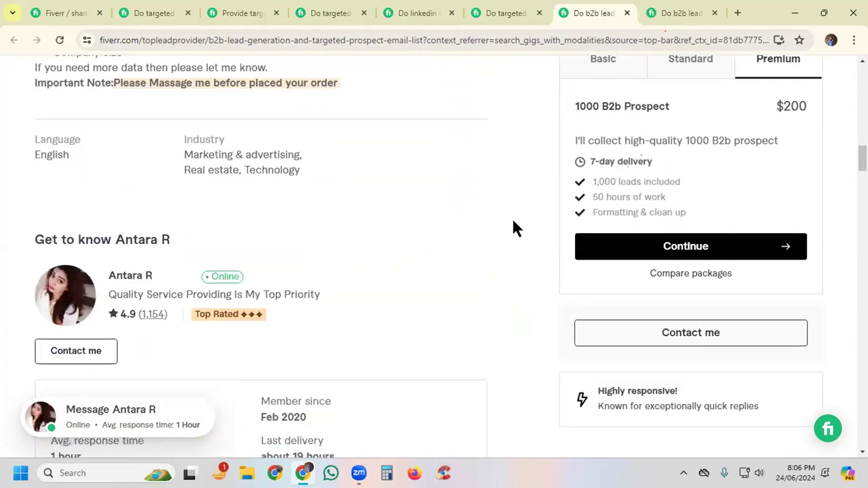
{"action": "scroll", "coordinate": [506, 224], "scroll_direction": "up", "scroll_amount": 1}
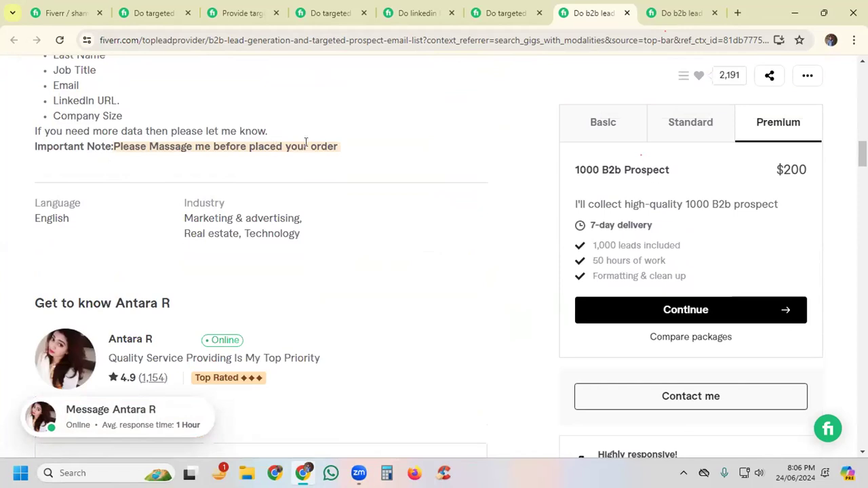
{"action": "left_click_drag", "start_coordinate": [33, 147], "coordinate": [346, 149]}
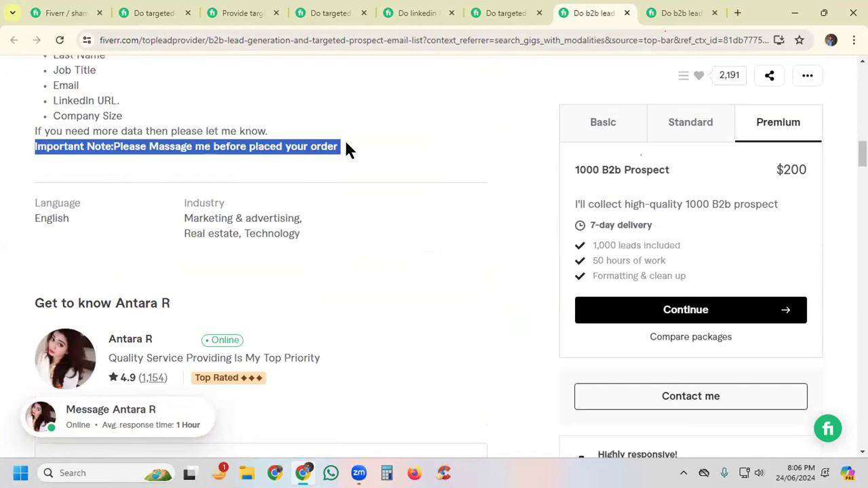
{"action": "left_click", "coordinate": [286, 126]}
{"action": "left_click_drag", "start_coordinate": [68, 127], "coordinate": [269, 126]}
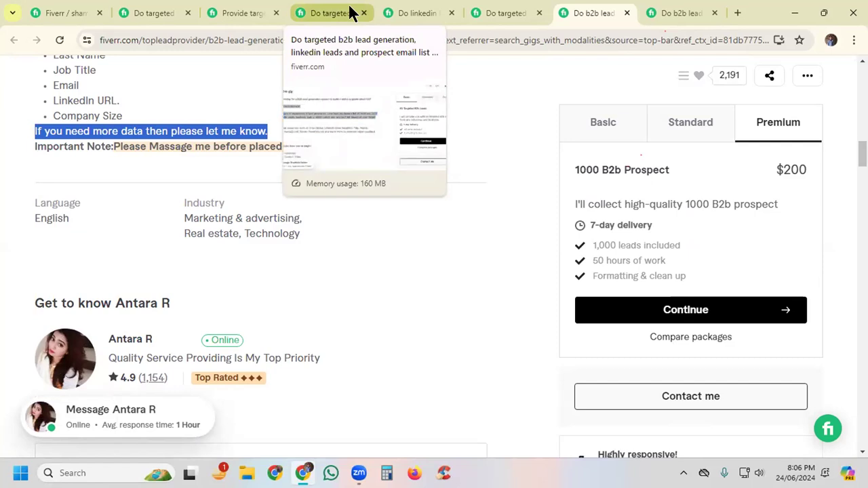
Step: Copy the bold thank-you line and introductory paragraph from the first targeted lead generation gig into the own gig's description, ending with a new line
{"action": "left_click", "coordinate": [167, 13]}
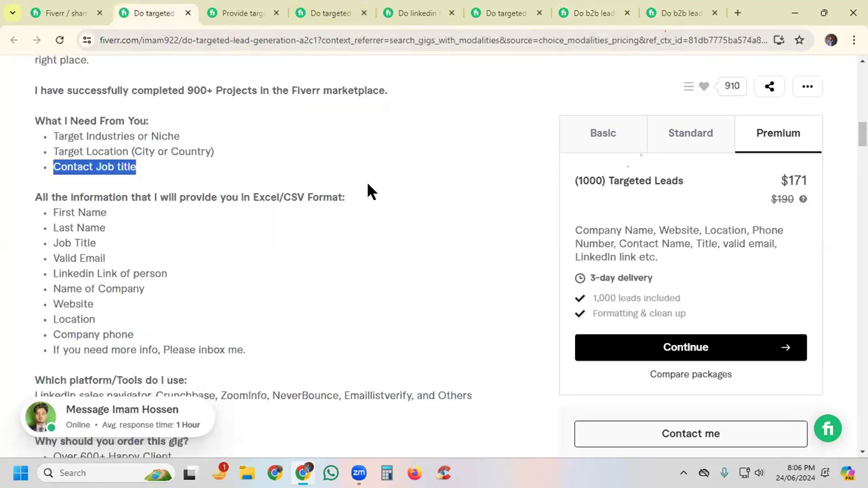
{"action": "scroll", "coordinate": [378, 200], "scroll_direction": "up", "scroll_amount": 3}
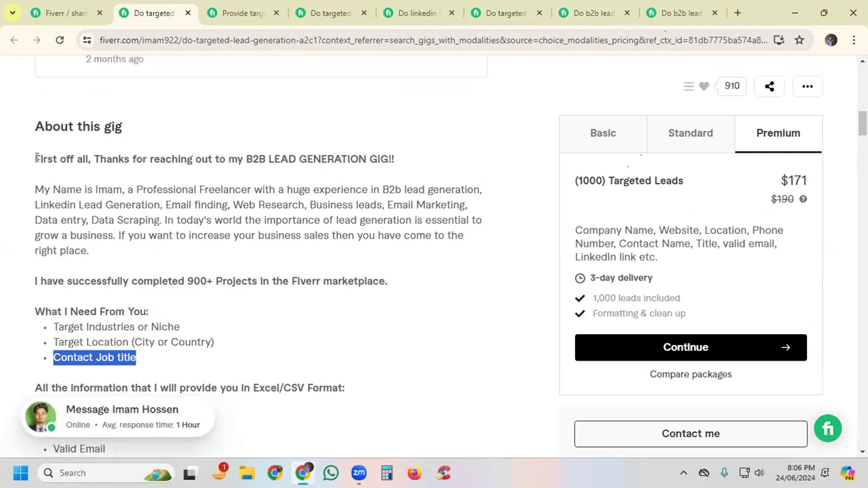
{"action": "mouse_move", "coordinate": [36, 157]}
{"action": "left_mouse_down"}
{"action": "mouse_move", "coordinate": [102, 204]}
{"action": "mouse_move", "coordinate": [105, 249]}
{"action": "mouse_move", "coordinate": [51, 209]}
{"action": "mouse_move", "coordinate": [34, 188]}
{"action": "mouse_move", "coordinate": [32, 163]}
{"action": "left_mouse_up"}
{"action": "key", "text": "ctrl+c"}
{"action": "left_click", "coordinate": [104, 250]}
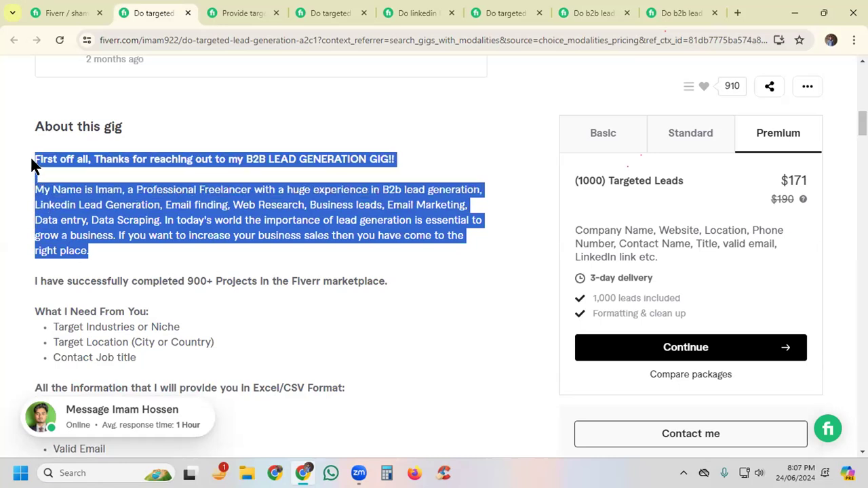
{"action": "left_click", "coordinate": [62, 13]}
{"action": "left_click", "coordinate": [163, 225]}
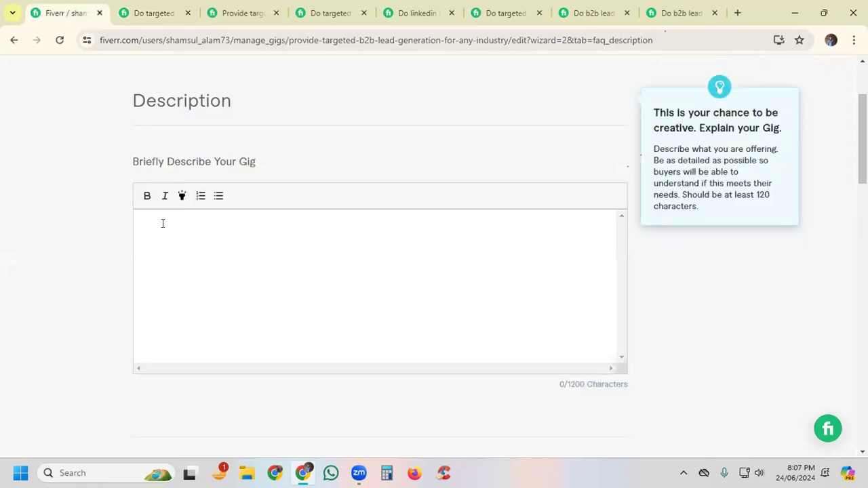
{"action": "key", "text": "ctrl+v"}
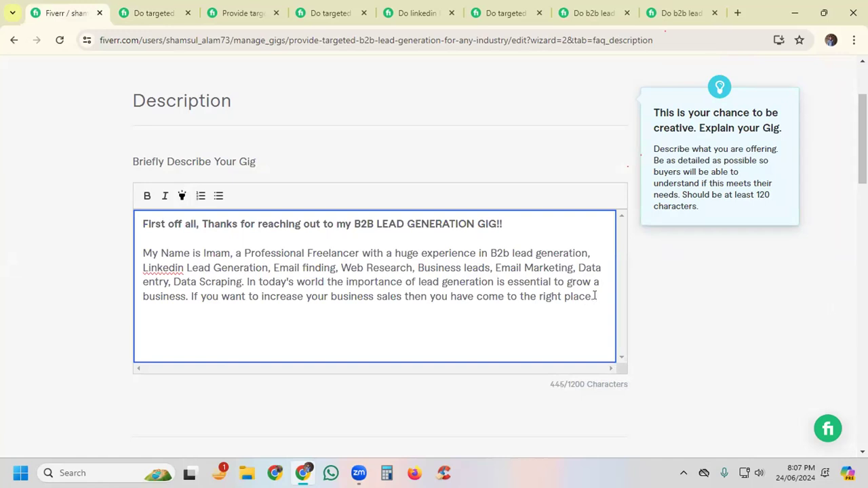
{"action": "key", "text": "Return"}
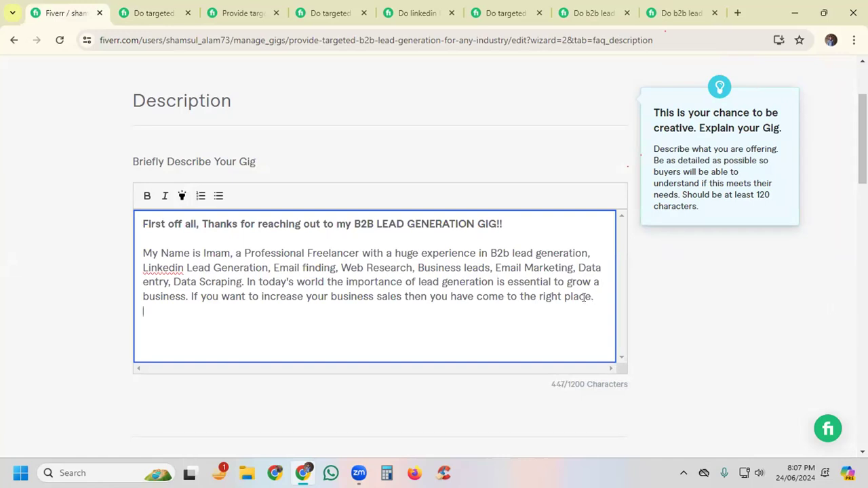
Step: Look through the Techdots, LinkedIn and GEO targeted lead prospecting gigs for requirement and lead format text to reuse
{"action": "left_click", "coordinate": [502, 12]}
{"action": "scroll", "coordinate": [189, 248], "scroll_direction": "up", "scroll_amount": 1}
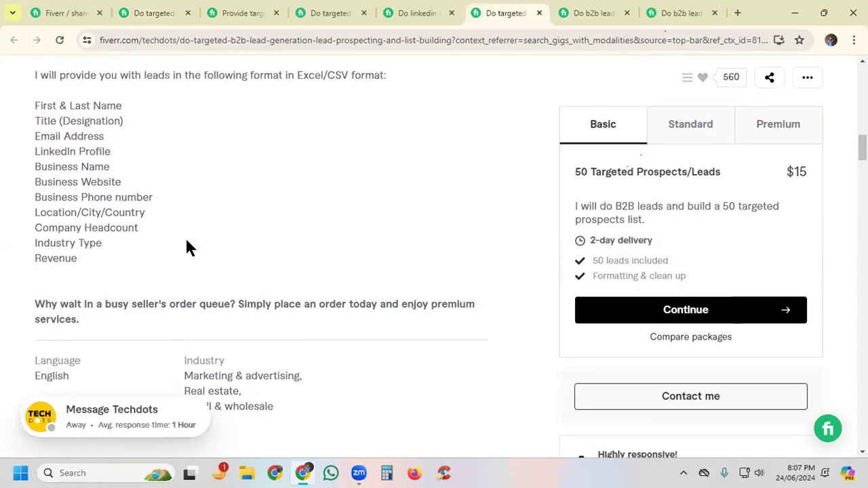
{"action": "scroll", "coordinate": [176, 230], "scroll_direction": "up", "scroll_amount": 1}
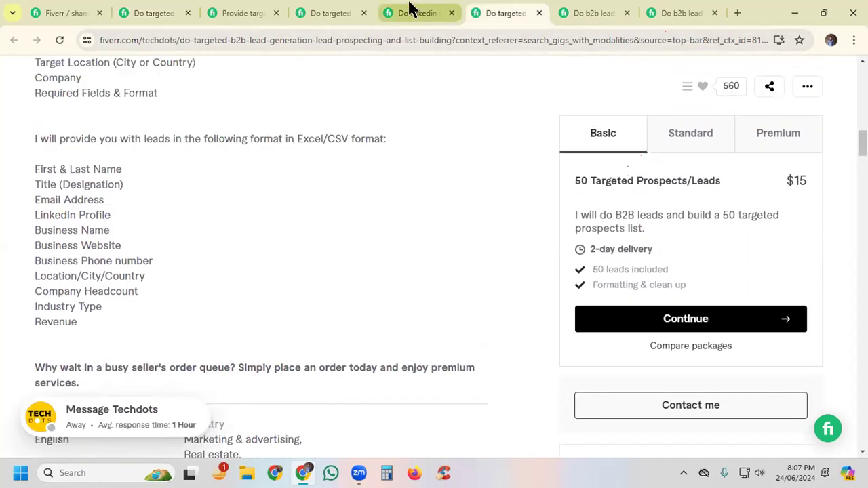
{"action": "left_click", "coordinate": [409, 10]}
{"action": "scroll", "coordinate": [215, 244], "scroll_direction": "down", "scroll_amount": 1}
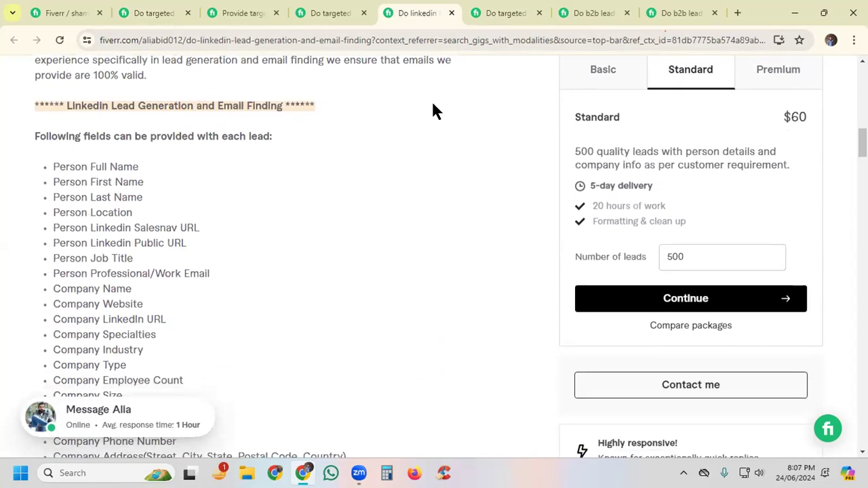
{"action": "left_click", "coordinate": [672, 13]}
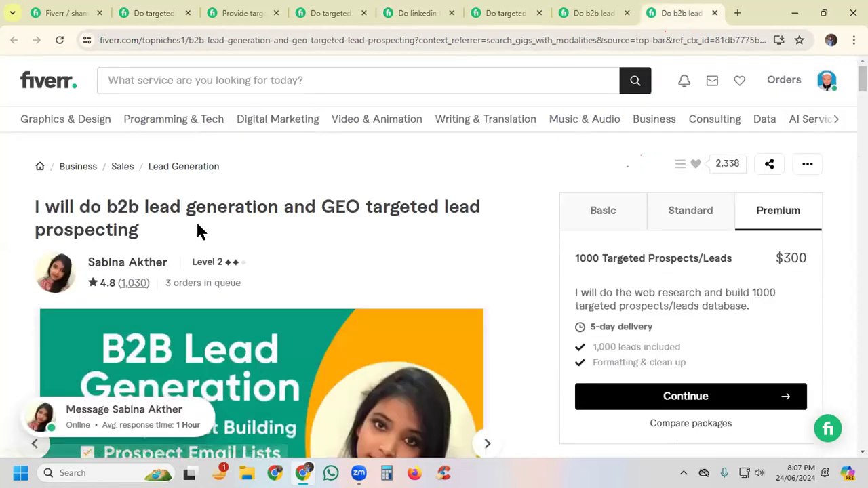
{"action": "scroll", "coordinate": [196, 235], "scroll_direction": "down", "scroll_amount": 9}
{"action": "scroll", "coordinate": [196, 238], "scroll_direction": "down", "scroll_amount": 5}
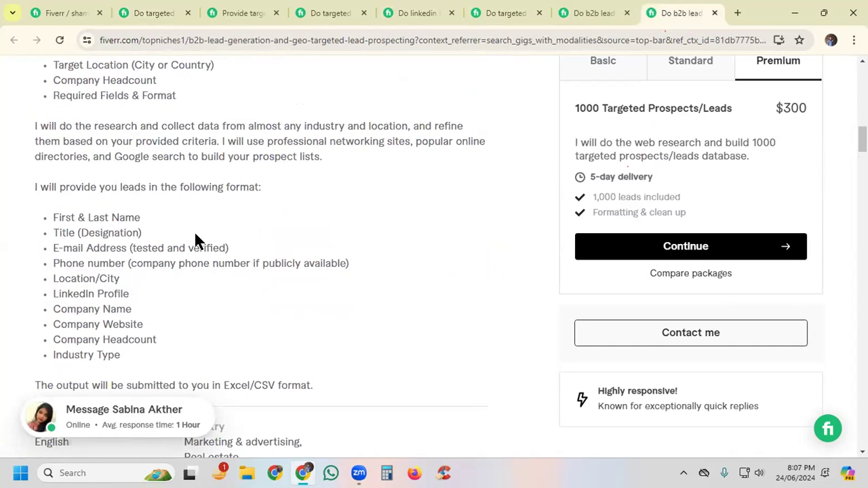
Step: Copy the GEO targeted gig's text from the client requirements through the "Industry Type" bullet and paste it below the introduction in the description
{"action": "scroll", "coordinate": [193, 241], "scroll_direction": "up", "scroll_amount": 2}
{"action": "left_click_drag", "start_coordinate": [34, 146], "coordinate": [220, 349]}
{"action": "scroll", "coordinate": [193, 279], "scroll_direction": "down", "scroll_amount": 2}
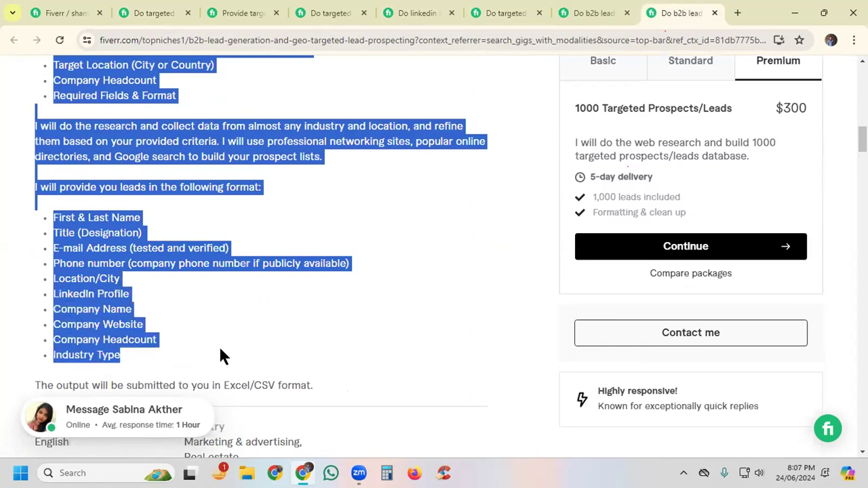
{"action": "left_click", "coordinate": [60, 13]}
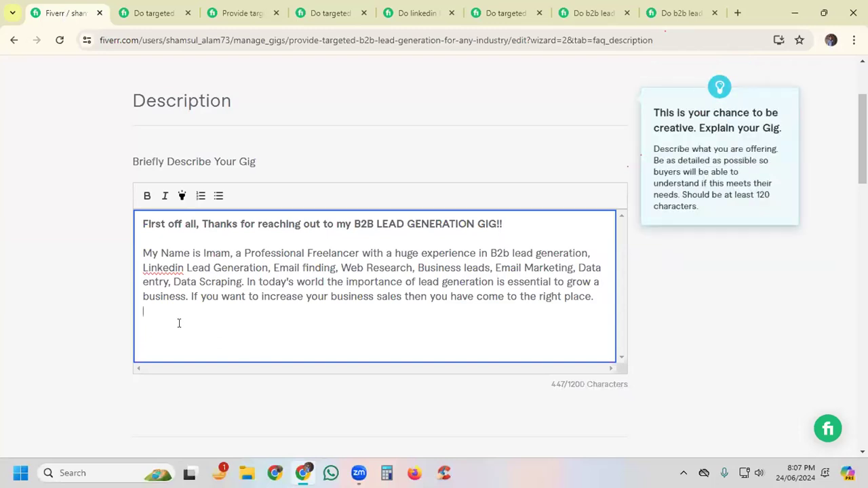
{"action": "key", "text": "ctrl+v"}
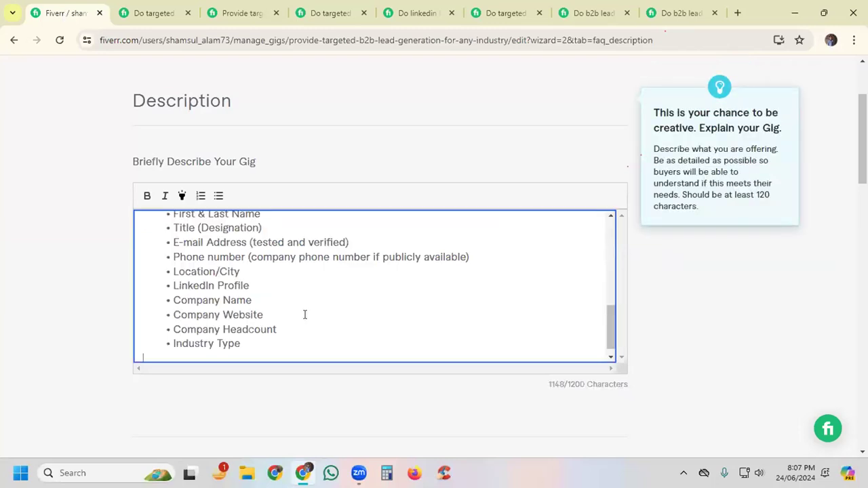
Step: Delete the bulleted lead format list from "First & Last Name" to "Industry Type" and the leftover blank line in the description
{"action": "scroll", "coordinate": [305, 315], "scroll_direction": "up", "scroll_amount": 1}
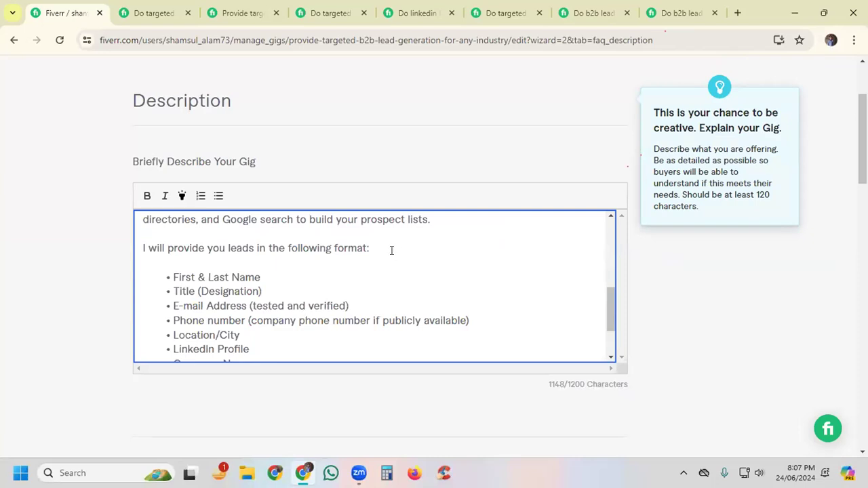
{"action": "scroll", "coordinate": [394, 245], "scroll_direction": "down", "scroll_amount": 1}
{"action": "scroll", "coordinate": [390, 239], "scroll_direction": "up", "scroll_amount": 1}
{"action": "left_click_drag", "start_coordinate": [163, 271], "coordinate": [306, 340]}
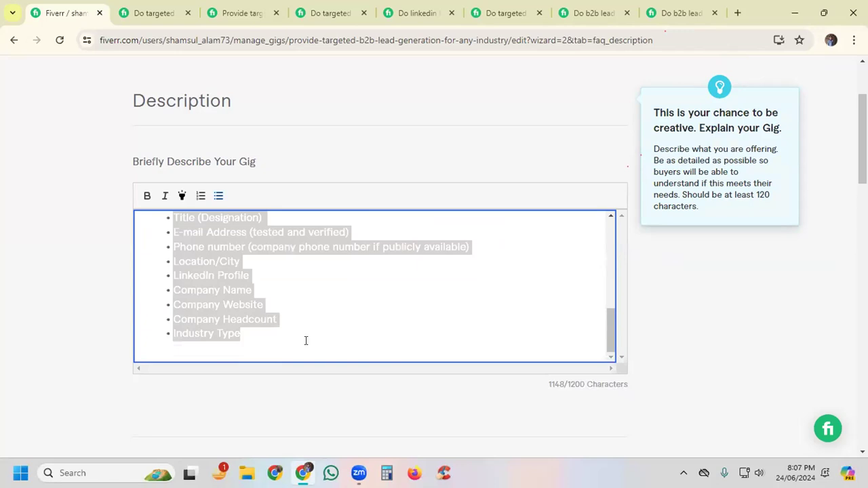
{"action": "key", "text": "BackSpace"}
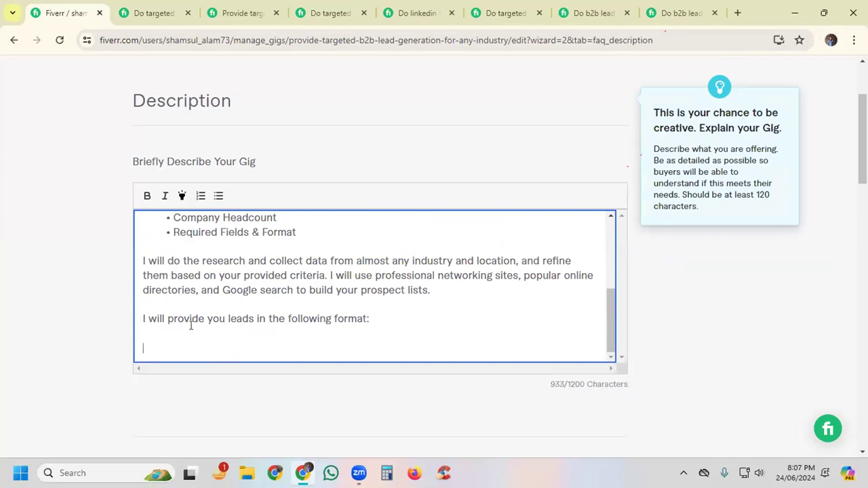
{"action": "key", "text": "BackSpace"}
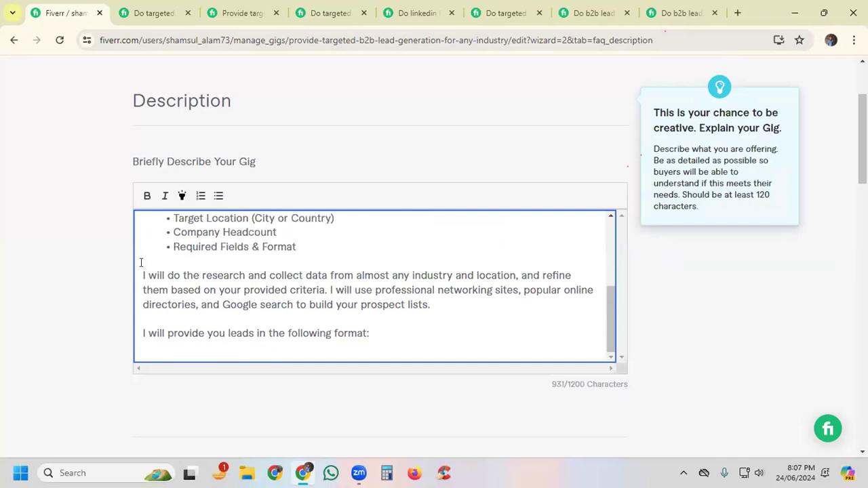
{"action": "scroll", "coordinate": [203, 251], "scroll_direction": "up", "scroll_amount": 5}
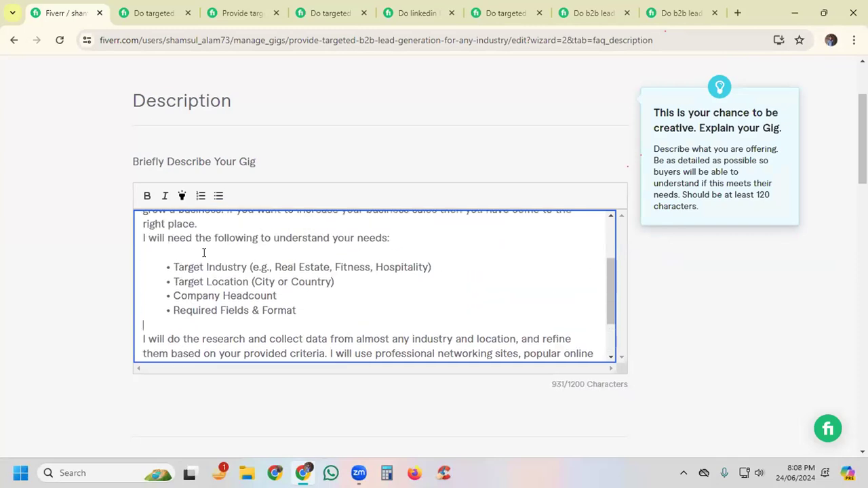
Step: Insert a blank line before the client requirements text and replace the copied seller's name in the introduction with the own first name
{"action": "left_click", "coordinate": [212, 309]}
{"action": "key", "text": "Return"}
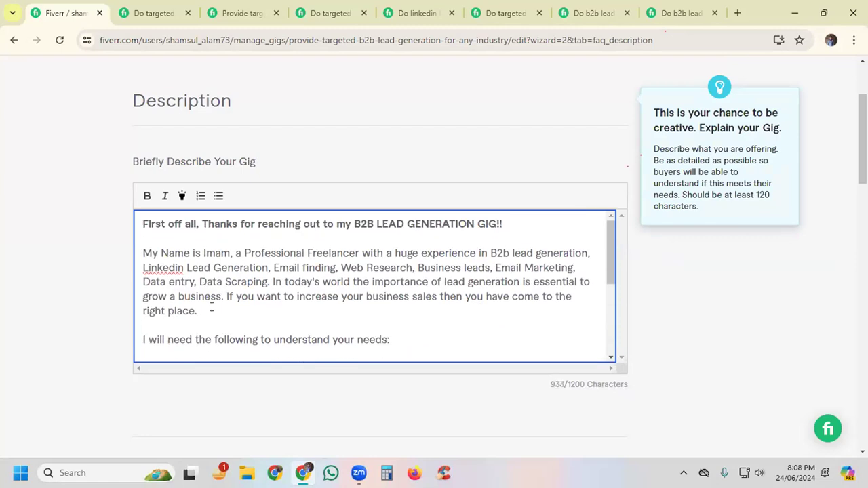
{"action": "left_click_drag", "start_coordinate": [203, 254], "coordinate": [231, 253]}
{"action": "key", "text": "BackSpace"}
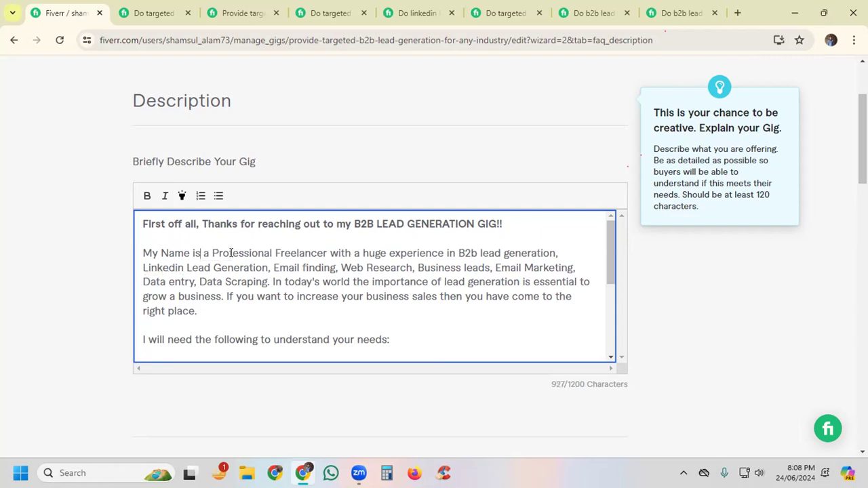
{"action": "type", "text": "S"}
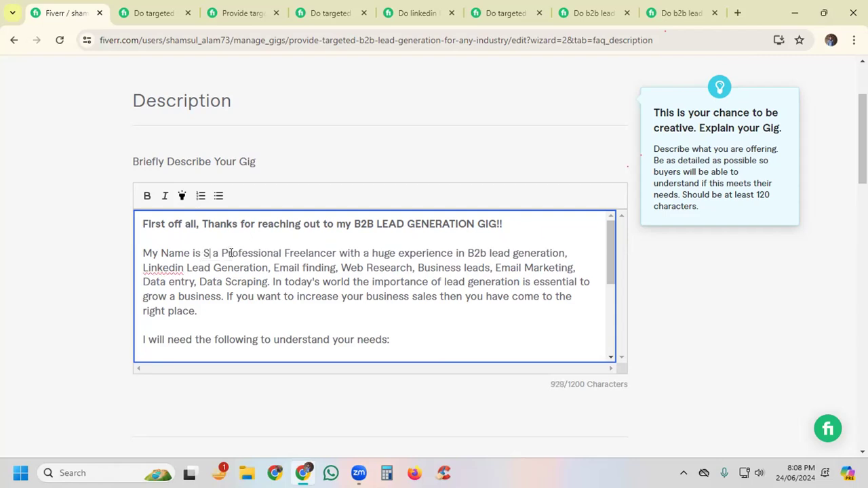
{"action": "type", "text": "haa"}
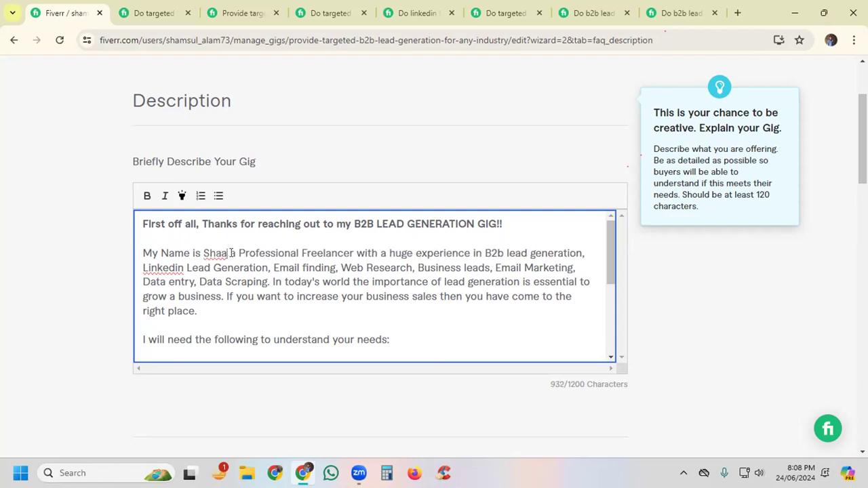
{"action": "type", "text": "n"}
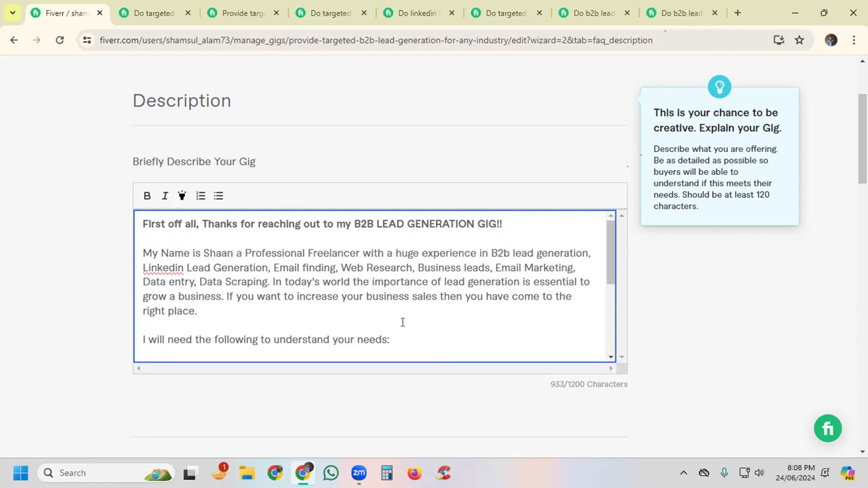
Step: Make the line "I will provide you leads in the following format:" bold and highlighted in the description
{"action": "scroll", "coordinate": [409, 321], "scroll_direction": "down", "scroll_amount": 3}
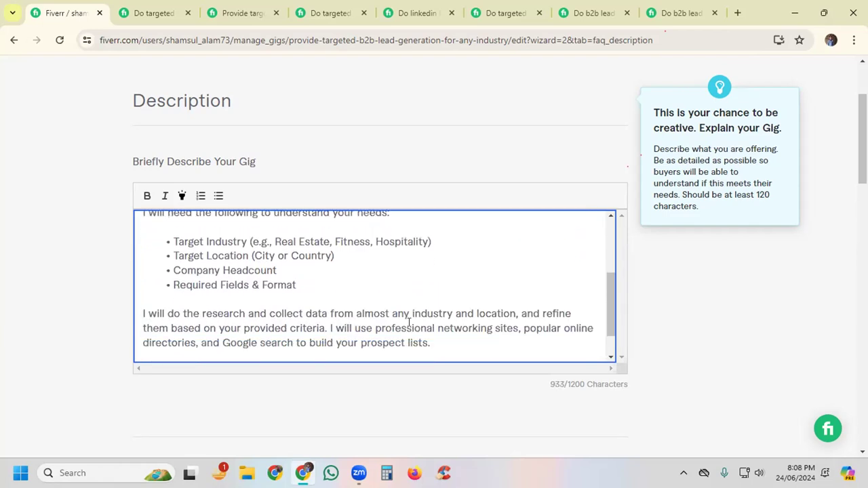
{"action": "scroll", "coordinate": [409, 322], "scroll_direction": "down", "scroll_amount": 1}
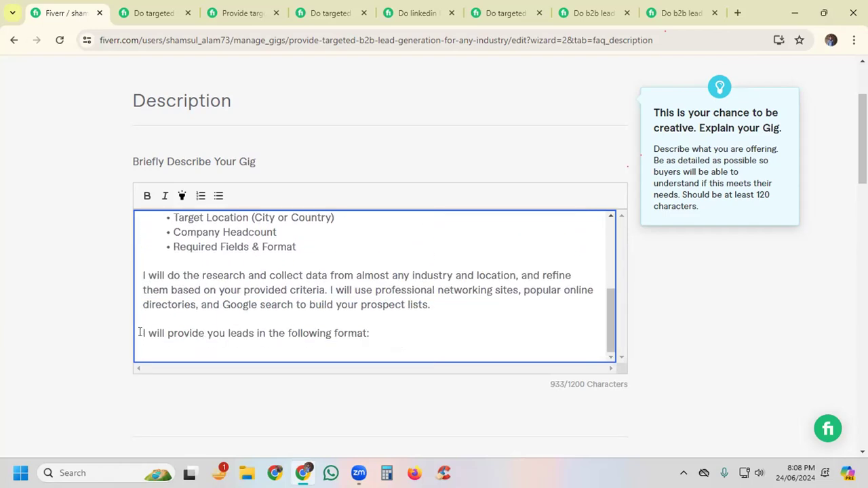
{"action": "left_click_drag", "start_coordinate": [140, 331], "coordinate": [374, 334]}
{"action": "left_click", "coordinate": [147, 196]}
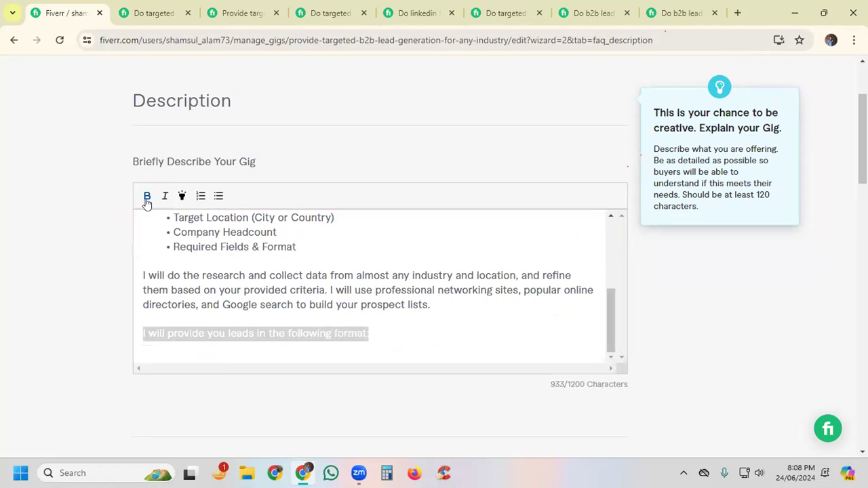
{"action": "left_click", "coordinate": [403, 333]}
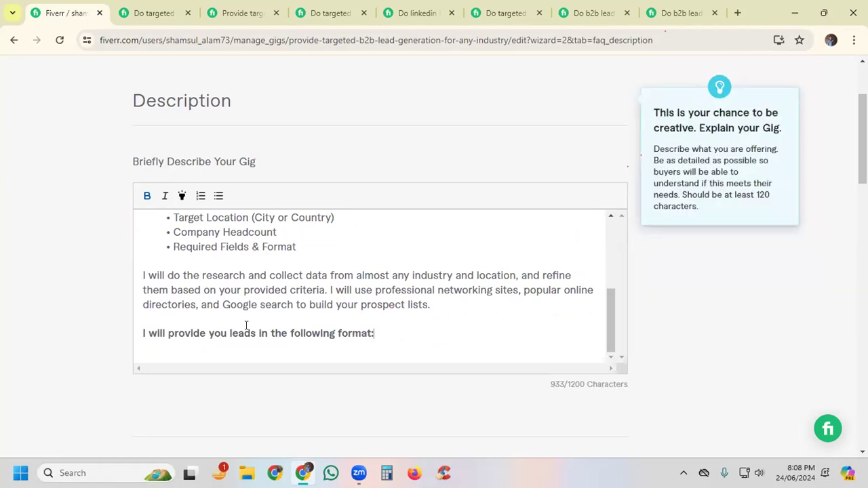
{"action": "left_click_drag", "start_coordinate": [139, 332], "coordinate": [396, 333]}
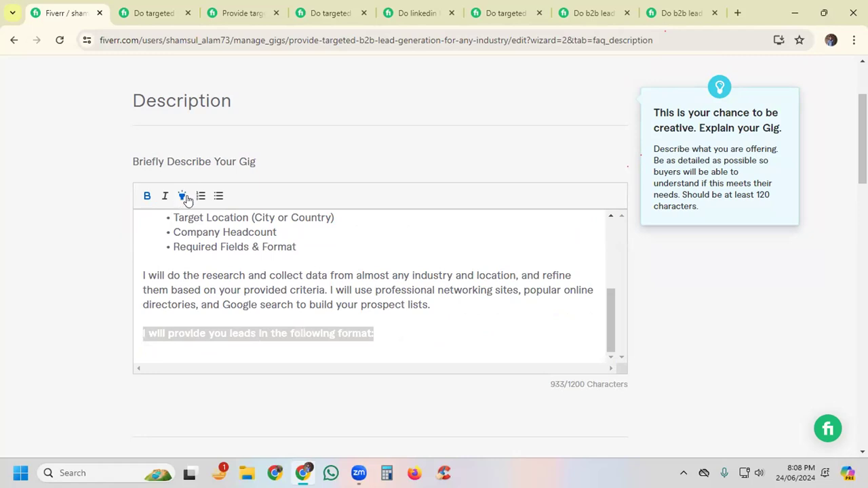
{"action": "left_click", "coordinate": [399, 335]}
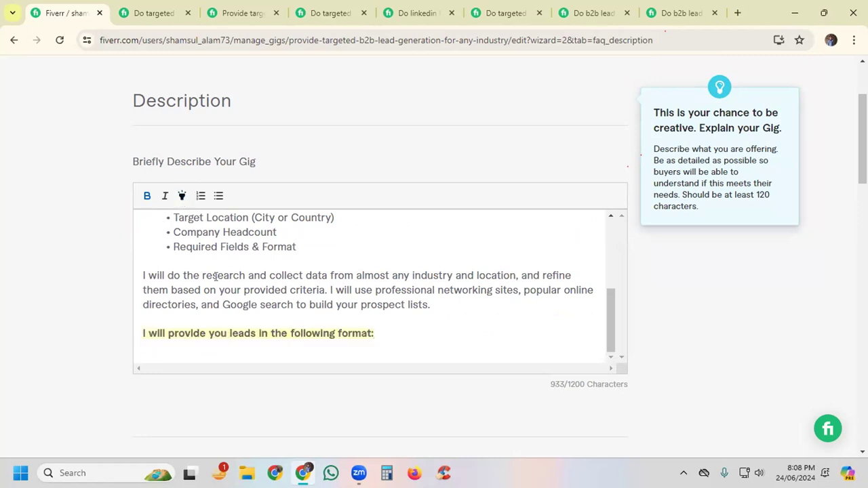
Step: Start a bulleted list below the lead format line with the items "name" and "phone number"
{"action": "scroll", "coordinate": [214, 274], "scroll_direction": "up", "scroll_amount": 1}
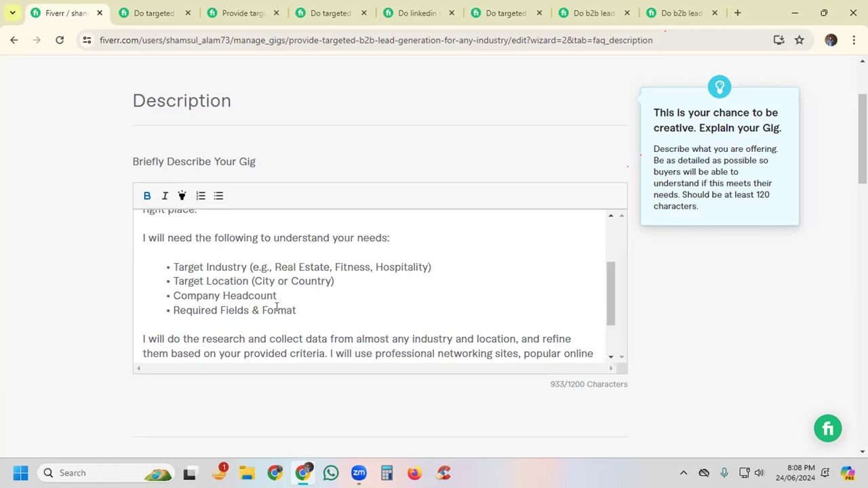
{"action": "scroll", "coordinate": [392, 348], "scroll_direction": "down", "scroll_amount": 1}
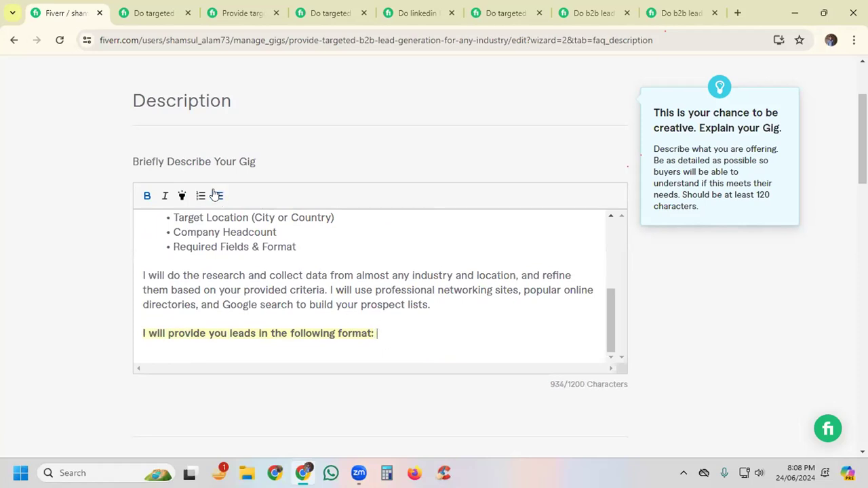
{"action": "key", "text": "Return"}
{"action": "left_click", "coordinate": [218, 197]}
{"action": "type", "text": "name"}
{"action": "key", "text": "Return"}
{"action": "key", "text": "Return"}
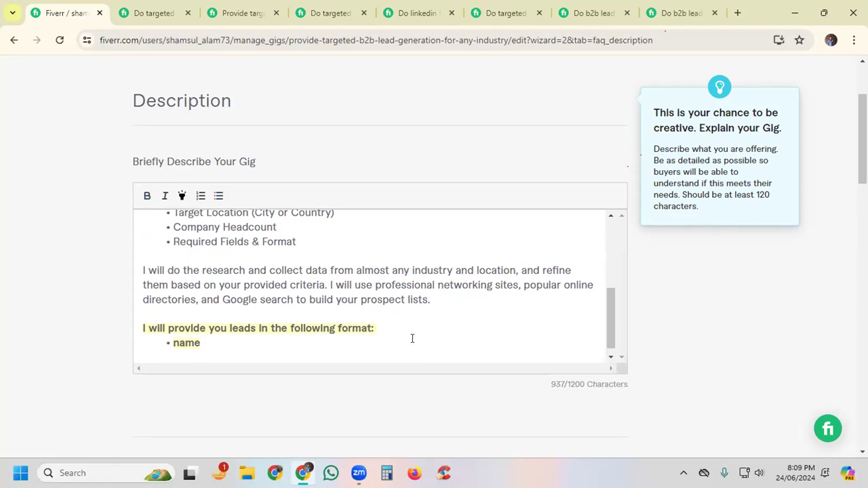
{"action": "key", "text": "BackSpace"}
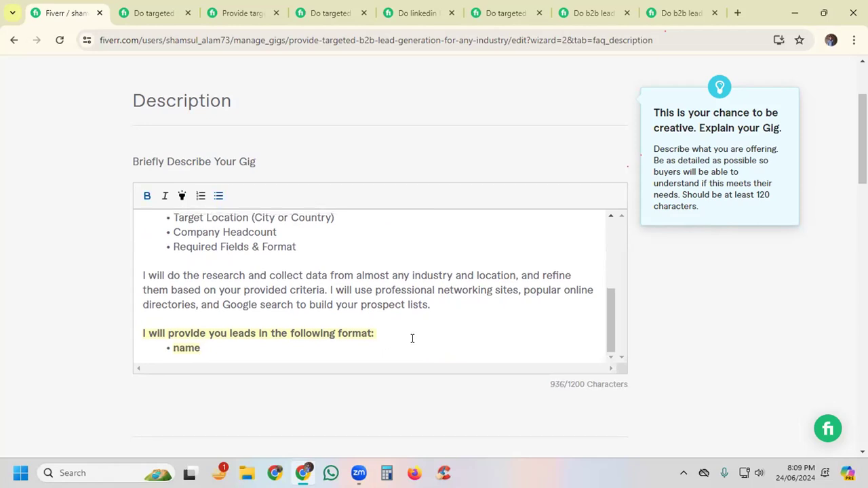
{"action": "key", "text": "Return"}
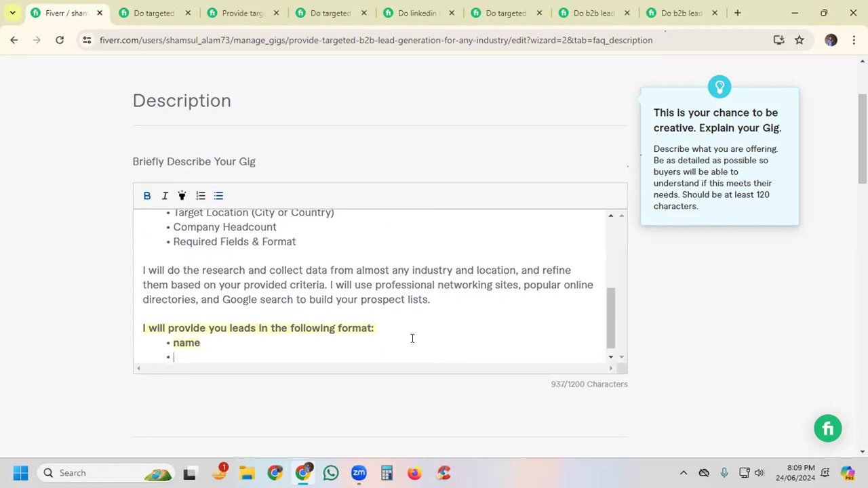
{"action": "type", "text": "phone numbe"}
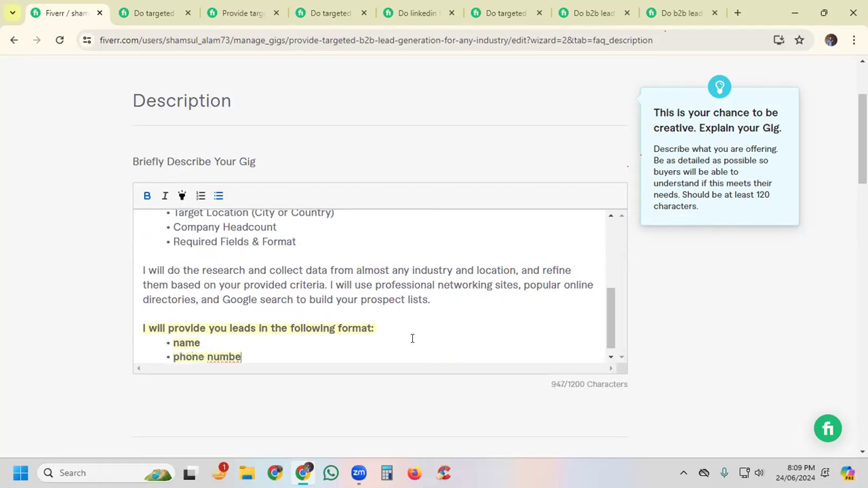
{"action": "type", "text": "r"}
{"action": "key", "text": "Return"}
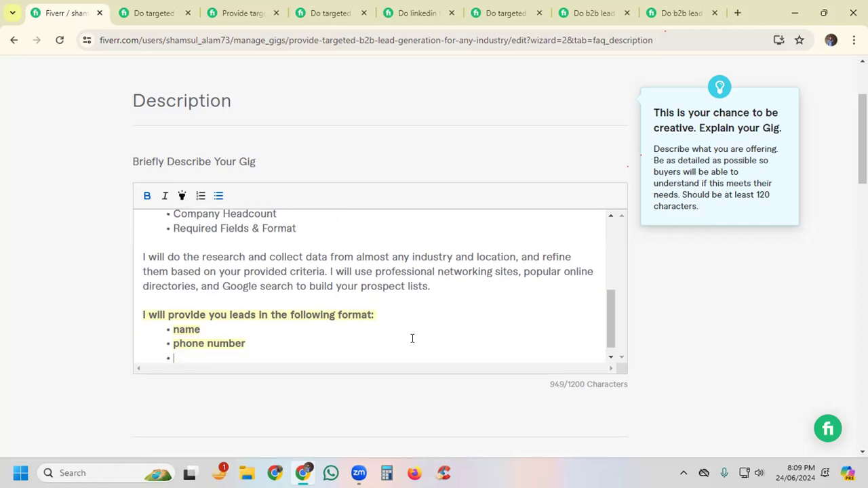
Step: Add the bullets "email" and "location" to the lead format list, ending with a new bullet
{"action": "type", "text": "enall"}
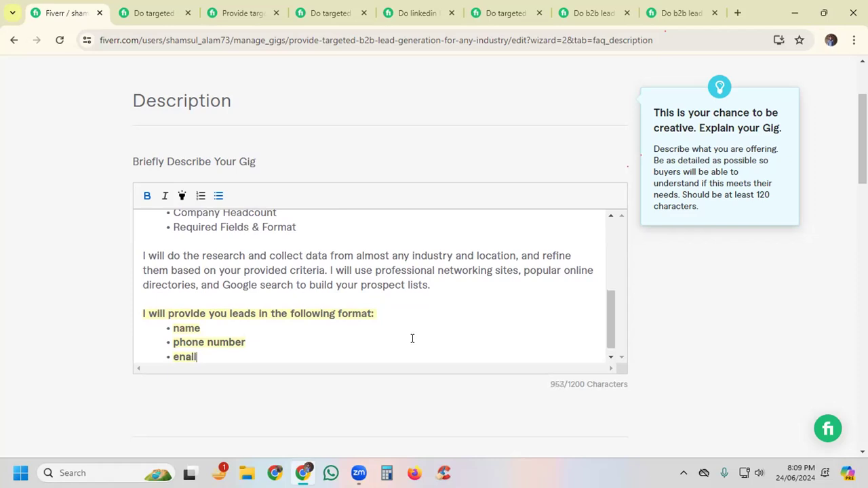
{"action": "key", "text": "Return"}
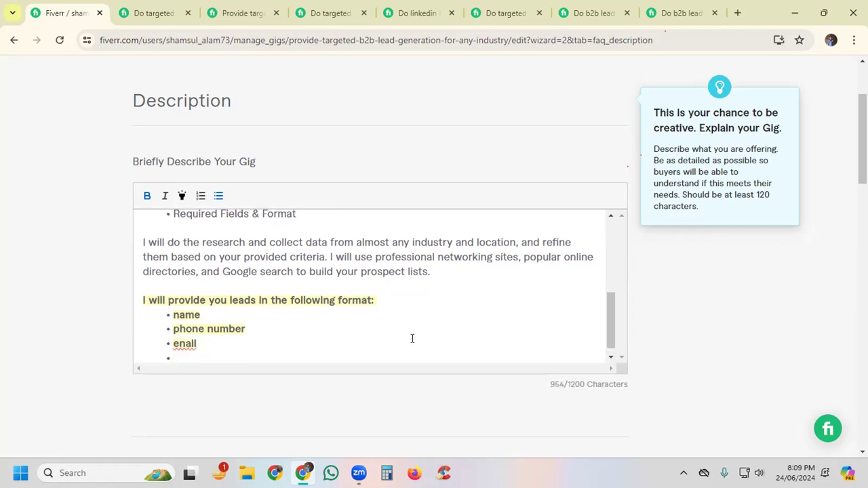
{"action": "left_click", "coordinate": [196, 344]}
{"action": "key", "text": "BackSpace"}
{"action": "key", "text": "BackSpace"}
{"action": "key", "text": "BackSpace"}
{"action": "key", "text": "BackSpace"}
{"action": "type", "text": "mail"}
{"action": "key", "text": "Return"}
{"action": "type", "text": "loca"}
{"action": "type", "text": "tion"}
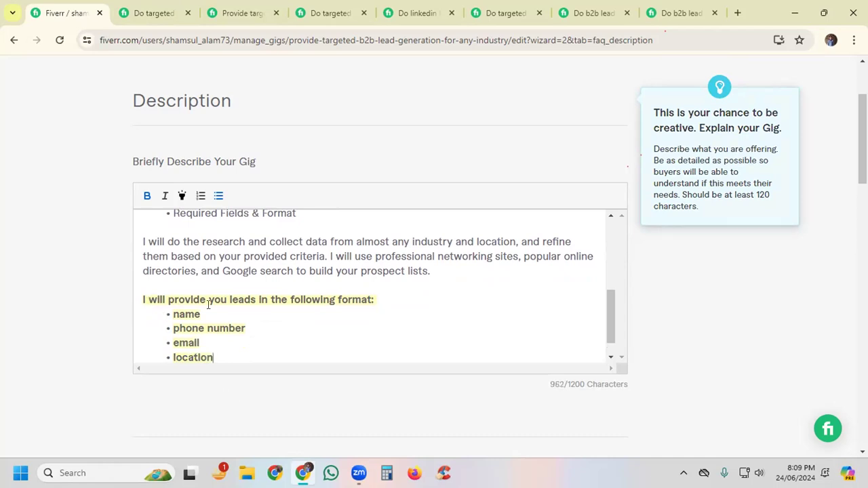
{"action": "key", "text": "Return"}
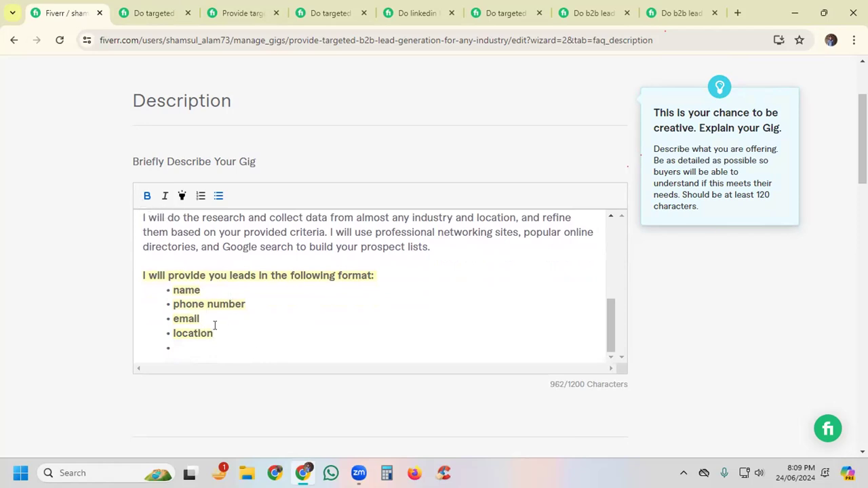
Step: Remove the highlight and bold formatting from the four lead format bullets, "name" to "location"
{"action": "left_click_drag", "start_coordinate": [216, 334], "coordinate": [168, 289]}
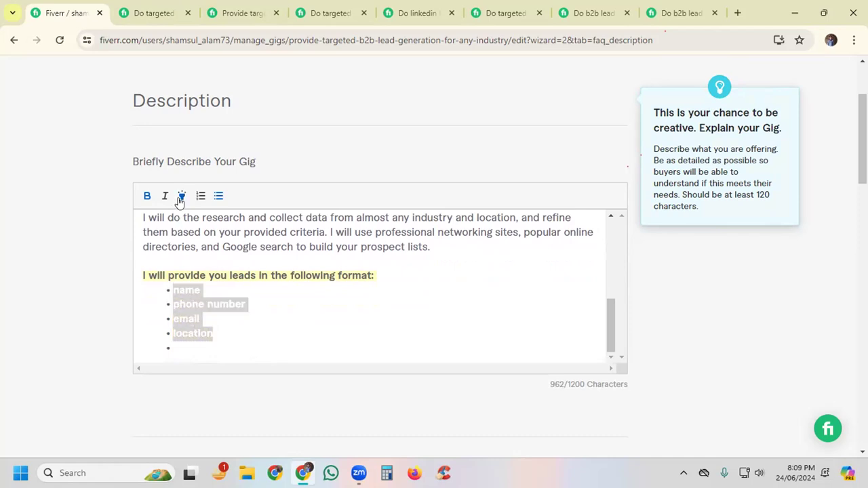
{"action": "left_click", "coordinate": [259, 321]}
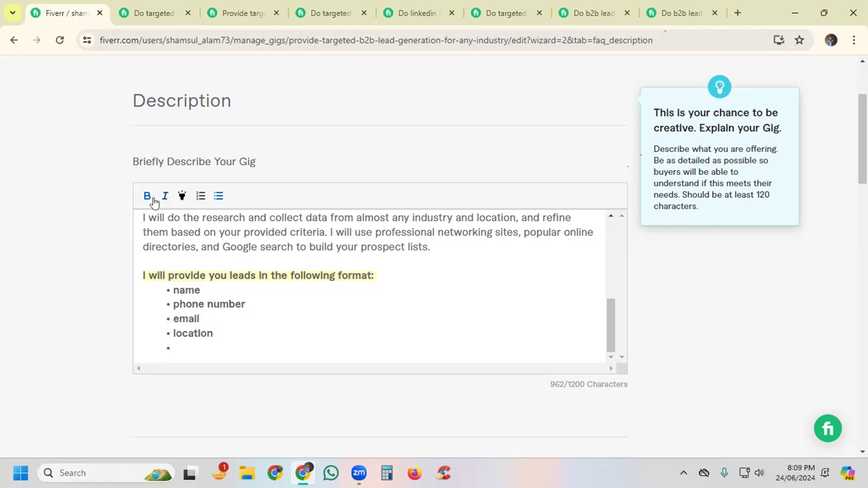
{"action": "left_click_drag", "start_coordinate": [213, 333], "coordinate": [171, 287]}
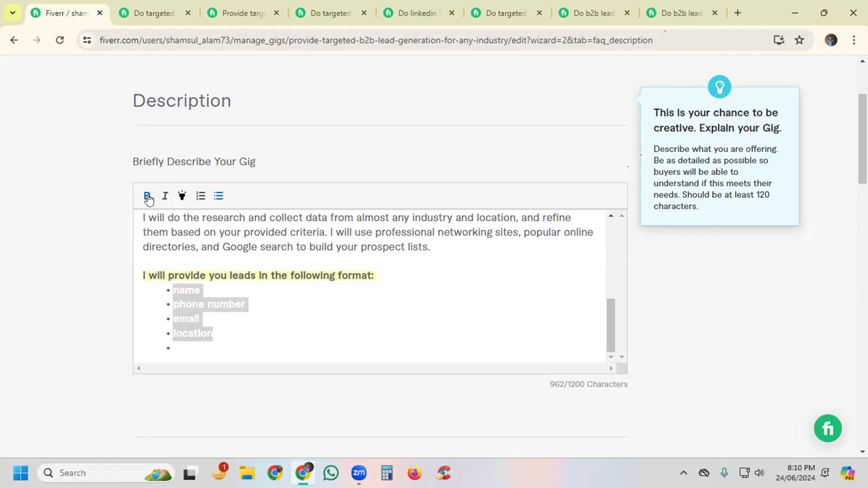
{"action": "left_click", "coordinate": [255, 315]}
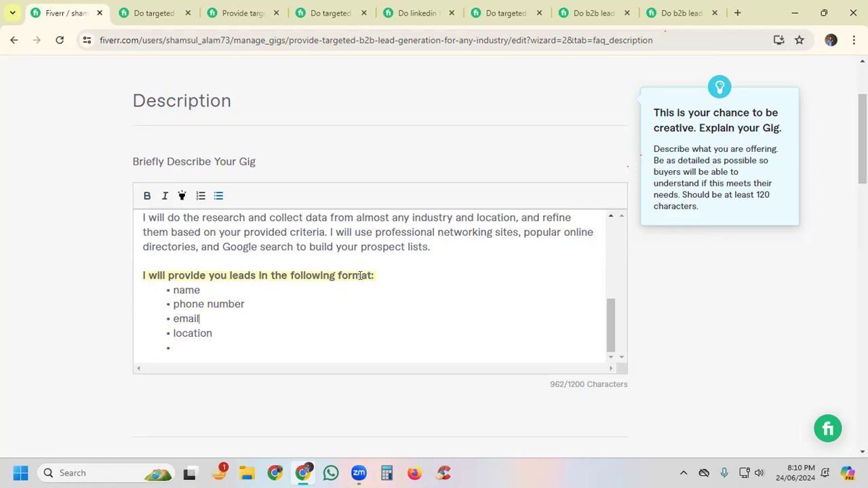
Step: Make the four client requirement bullets from "Target Industry" to "Required Fields & Format" bold
{"action": "scroll", "coordinate": [362, 275], "scroll_direction": "up", "scroll_amount": 5}
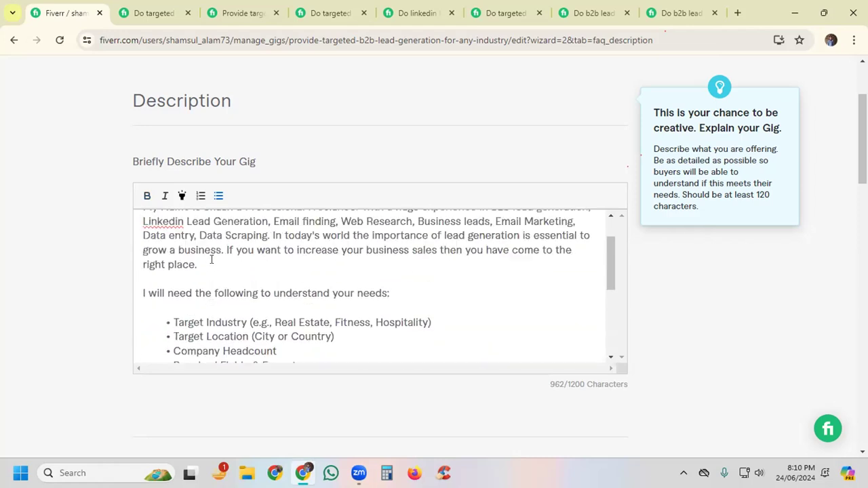
{"action": "scroll", "coordinate": [163, 270], "scroll_direction": "down", "scroll_amount": 1}
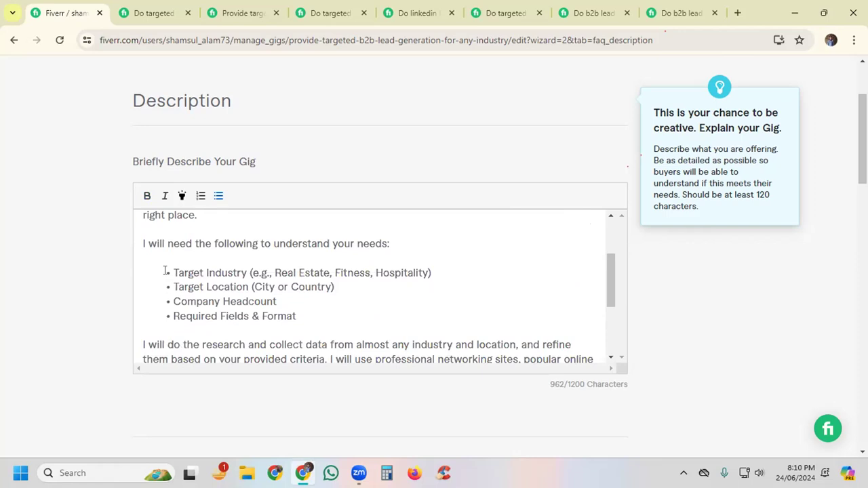
{"action": "left_click_drag", "start_coordinate": [173, 272], "coordinate": [301, 314]}
{"action": "left_click", "coordinate": [147, 196]}
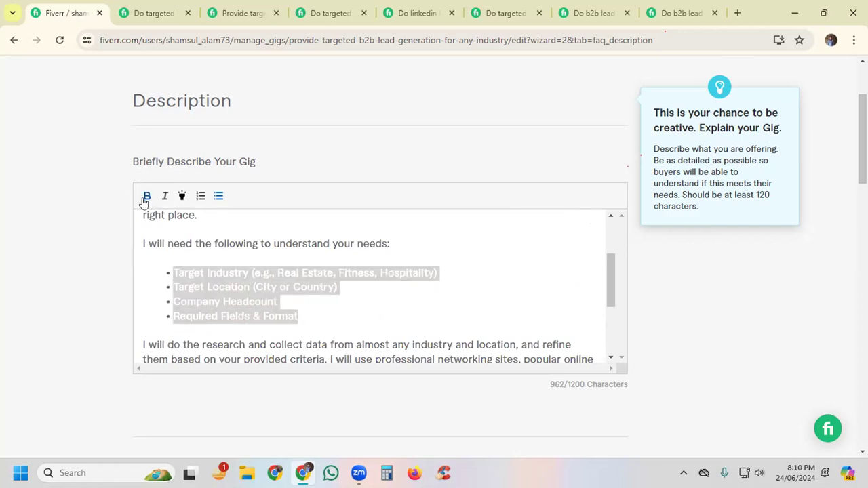
{"action": "left_click", "coordinate": [337, 317]}
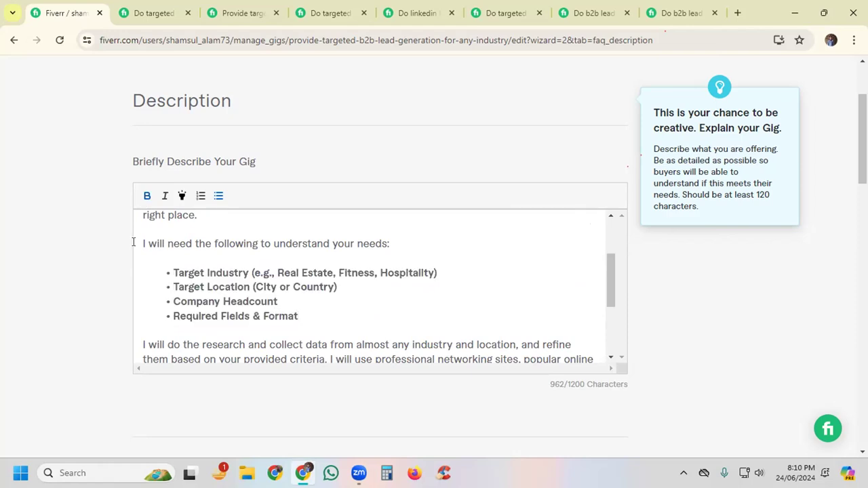
Step: Make the line "I will need the following to understand your needs:" bold and highlighted
{"action": "left_click_drag", "start_coordinate": [138, 241], "coordinate": [383, 251]}
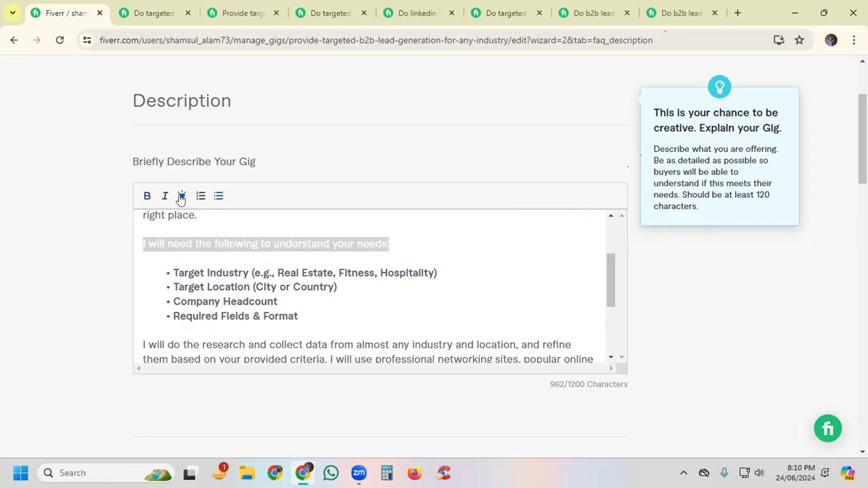
{"action": "left_click", "coordinate": [146, 196]}
{"action": "left_click", "coordinate": [456, 252]}
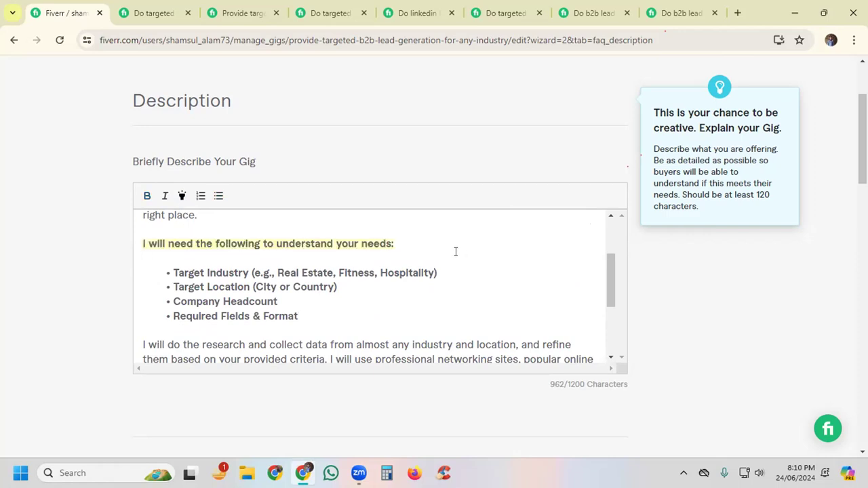
Step: Replace the short lead format bullets with the copied list from "First & Last Name" to "Industry Type", leaving a blank line above it
{"action": "scroll", "coordinate": [367, 253], "scroll_direction": "down", "scroll_amount": 2}
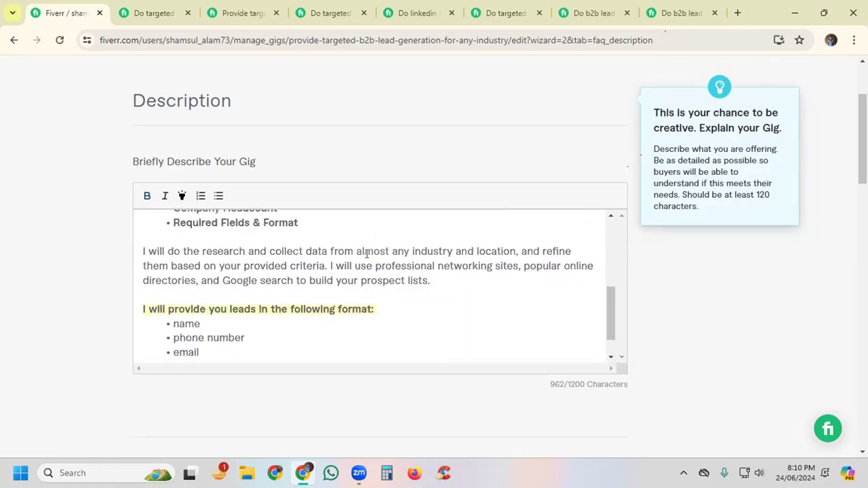
{"action": "scroll", "coordinate": [367, 253], "scroll_direction": "down", "scroll_amount": 1}
{"action": "left_click_drag", "start_coordinate": [173, 290], "coordinate": [215, 341]}
{"action": "type", "text": "First & Last Name Title (Designation) E-mail Address (tested and verified) Phone number (company phone number if publicly available) Location/City LinkedIn Profile Company Name Company Website Company Headcount Industry Type"}
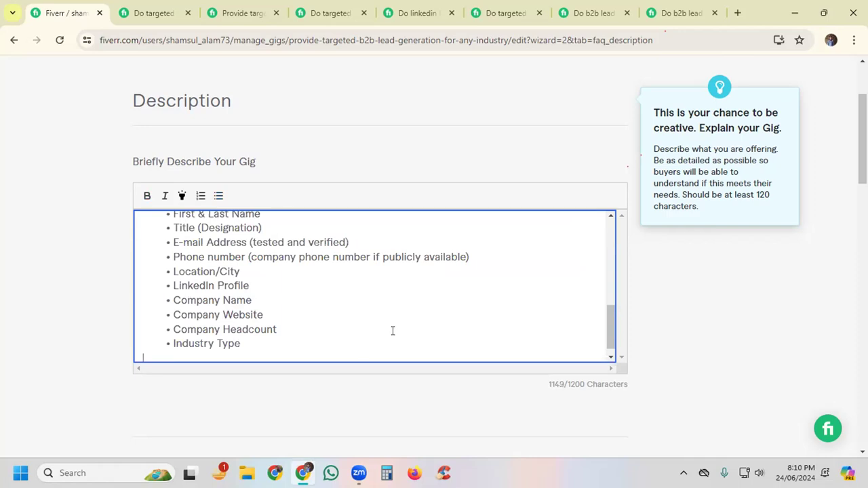
{"action": "scroll", "coordinate": [392, 330], "scroll_direction": "up", "scroll_amount": 2}
{"action": "left_click", "coordinate": [384, 260]}
{"action": "key", "text": "Return"}
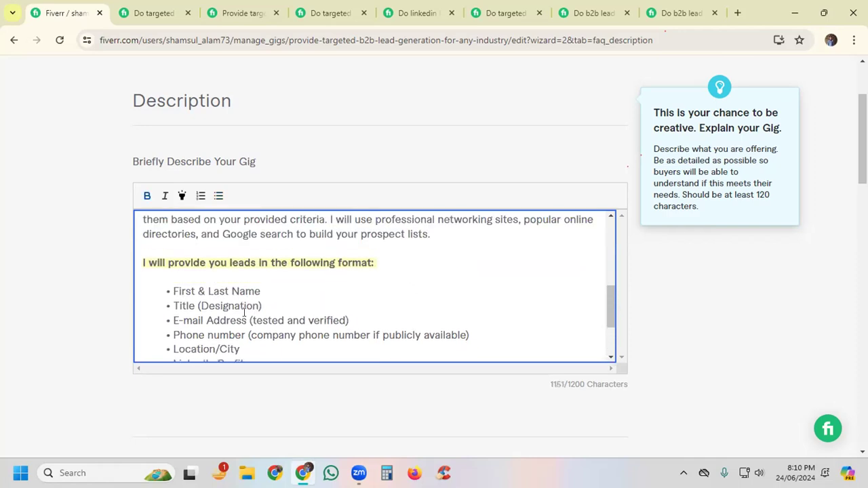
Step: Check the end of the description's lead format list and its character count against the 1200-character limit
{"action": "scroll", "coordinate": [361, 282], "scroll_direction": "down", "scroll_amount": 2}
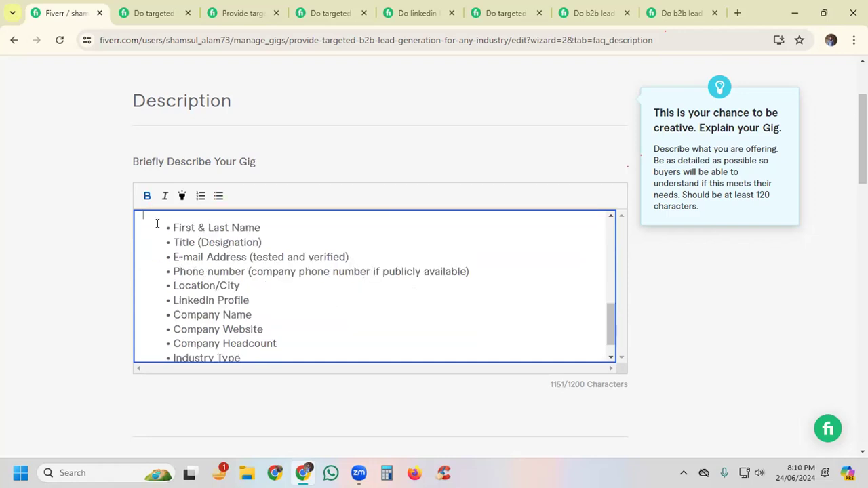
{"action": "left_click", "coordinate": [581, 383]}
{"action": "left_click_drag", "start_coordinate": [581, 383], "coordinate": [549, 386]}
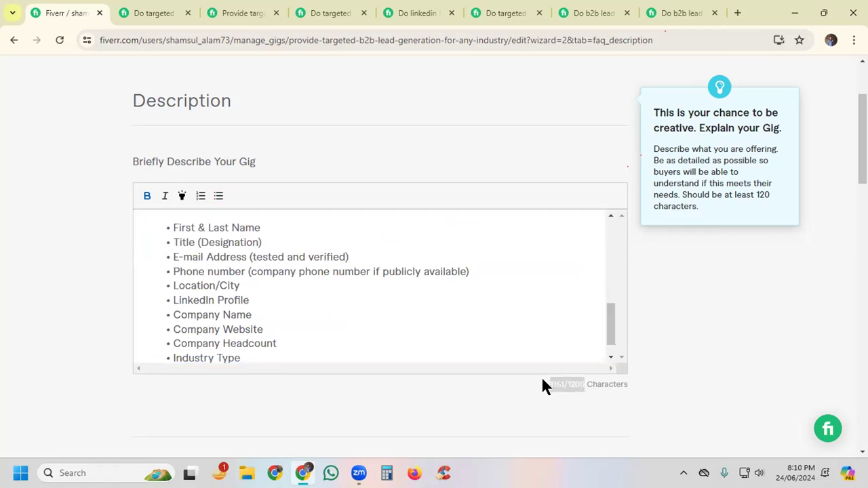
{"action": "left_click", "coordinate": [314, 317]}
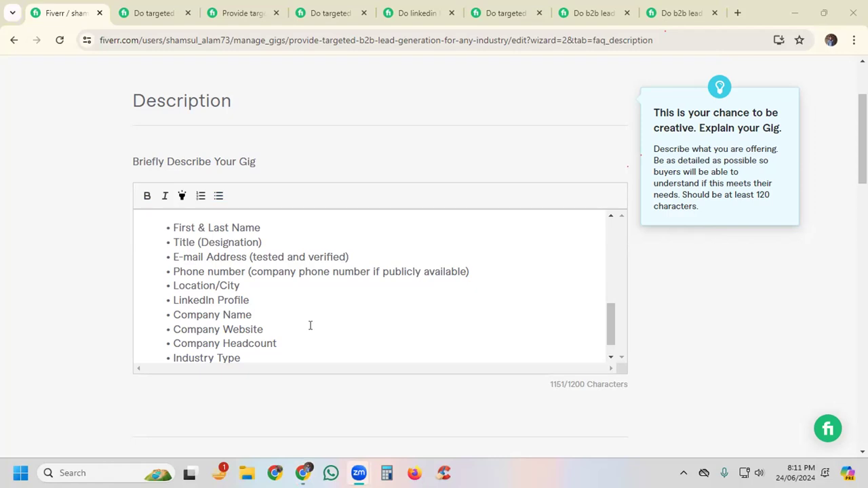
Step: Review the Milestone workflow and Frequently Asked Questions sections that follow the gig description
{"action": "scroll", "coordinate": [681, 307], "scroll_direction": "down", "scroll_amount": 2}
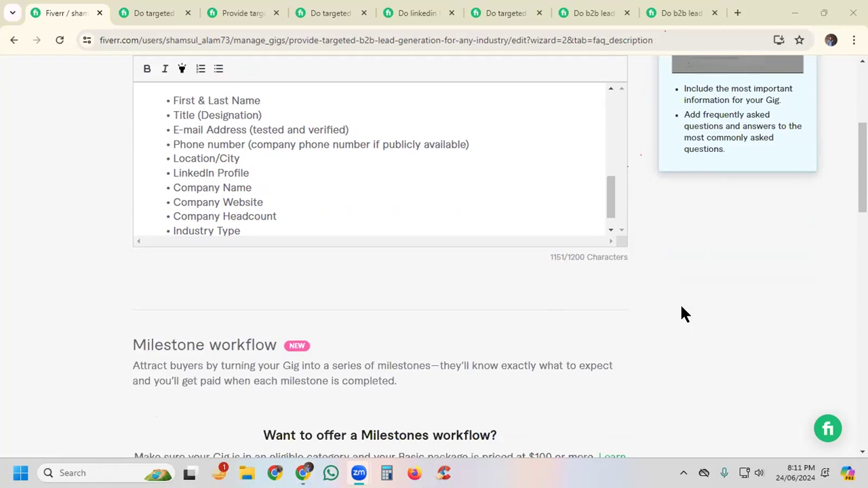
{"action": "scroll", "coordinate": [683, 314], "scroll_direction": "down", "scroll_amount": 2}
{"action": "scroll", "coordinate": [684, 313], "scroll_direction": "down", "scroll_amount": 2}
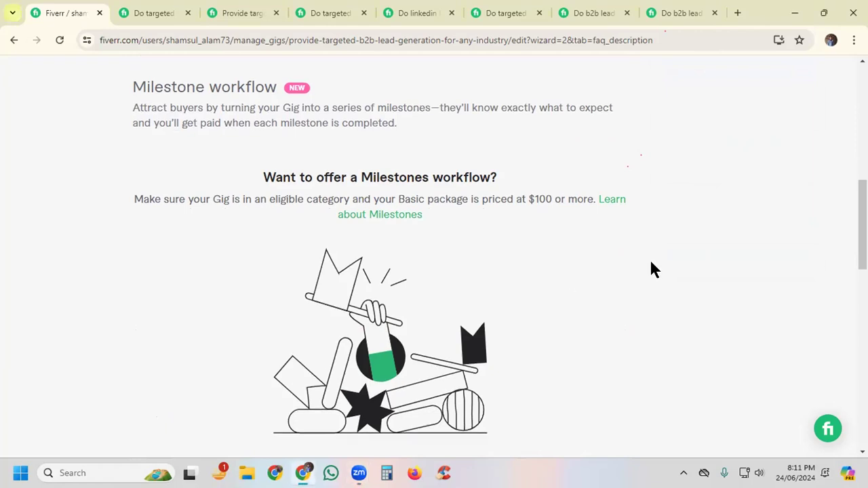
{"action": "scroll", "coordinate": [675, 202], "scroll_direction": "down", "scroll_amount": 3}
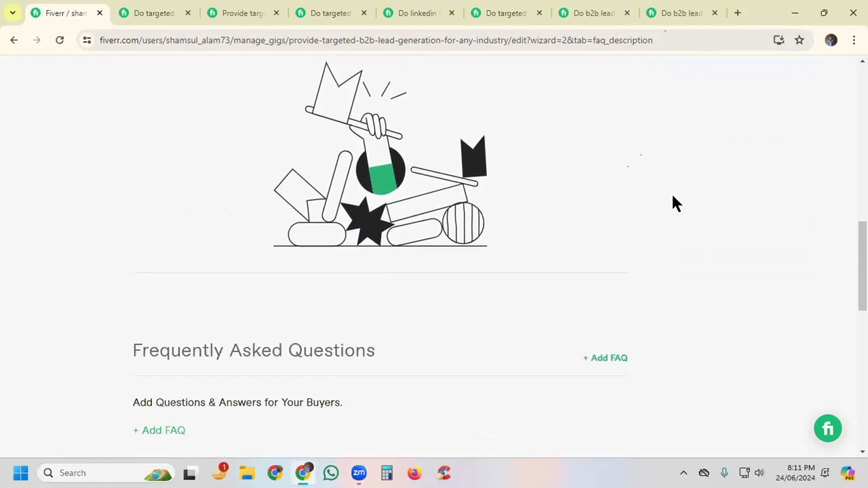
{"action": "scroll", "coordinate": [675, 198], "scroll_direction": "down", "scroll_amount": 2}
{"action": "scroll", "coordinate": [720, 178], "scroll_direction": "down", "scroll_amount": 1}
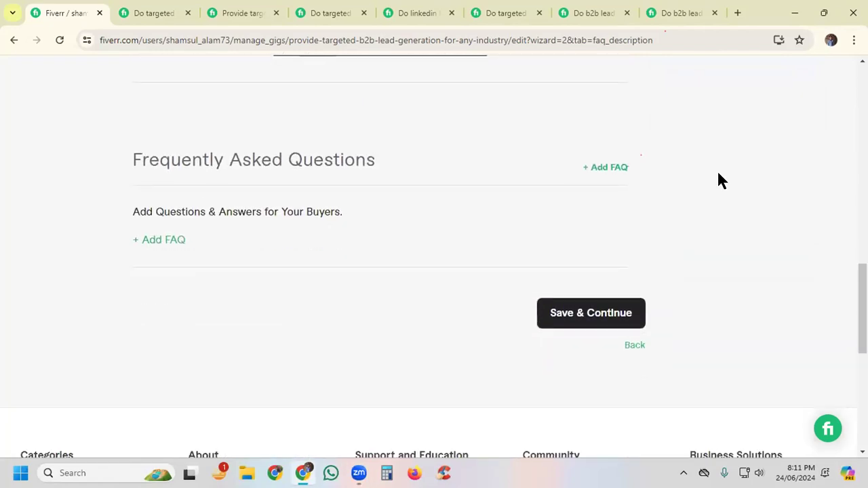
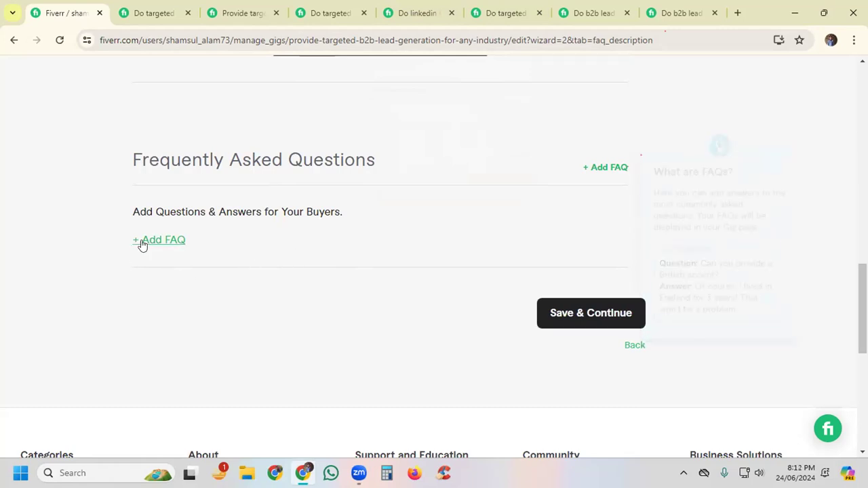
Step: Examine the FAQ section of the first competing gig, including its answer to "What is B2b Lead generation?"
{"action": "left_click", "coordinate": [160, 8]}
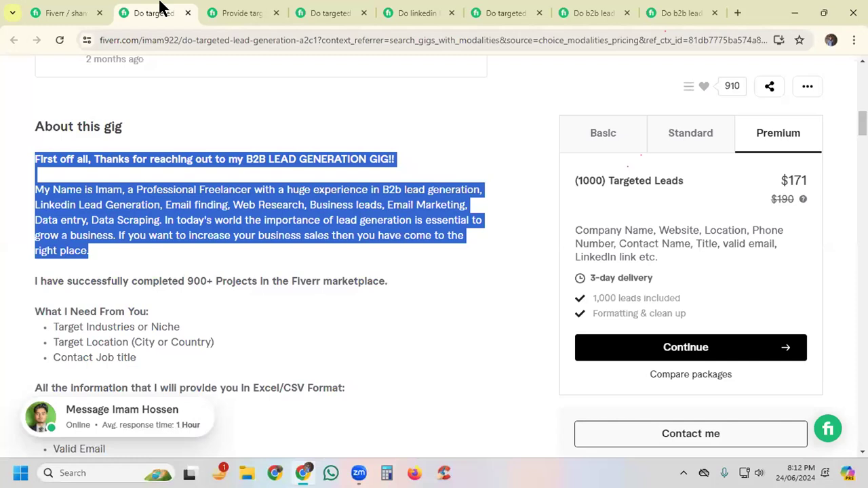
{"action": "scroll", "coordinate": [514, 188], "scroll_direction": "down", "scroll_amount": 1}
{"action": "left_click", "coordinate": [514, 188]}
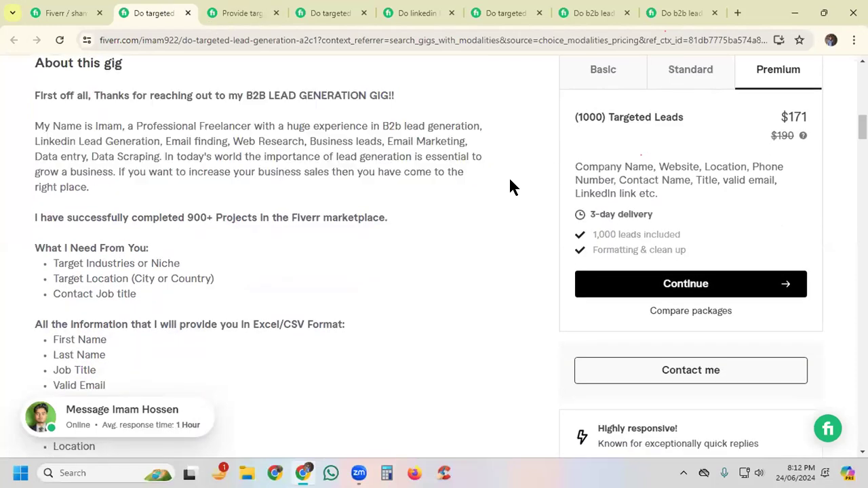
{"action": "scroll", "coordinate": [514, 188], "scroll_direction": "down", "scroll_amount": 4}
{"action": "scroll", "coordinate": [511, 181], "scroll_direction": "down", "scroll_amount": 10}
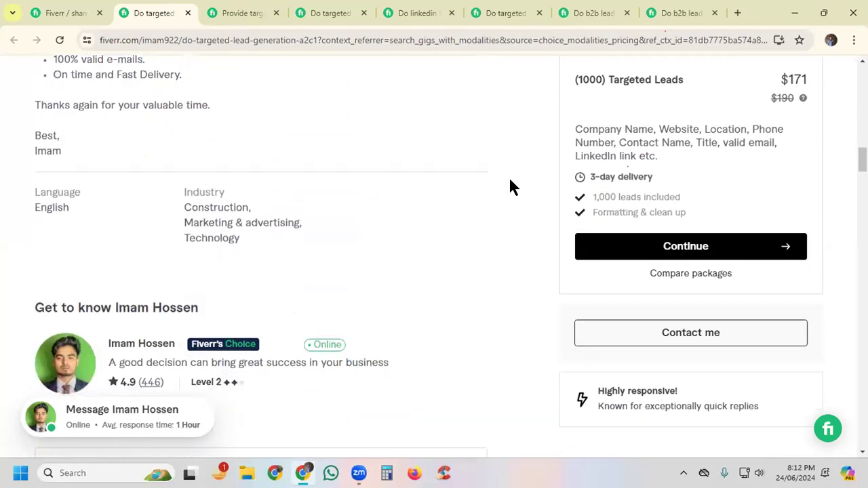
{"action": "scroll", "coordinate": [512, 188], "scroll_direction": "down", "scroll_amount": 10}
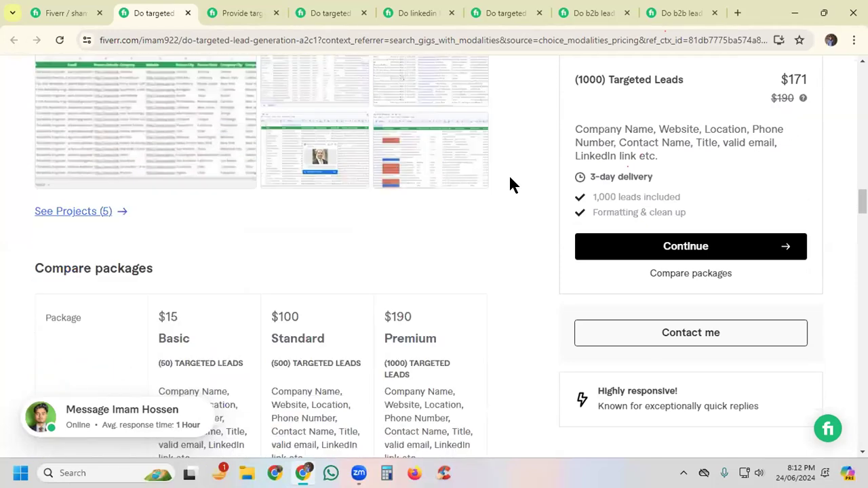
{"action": "scroll", "coordinate": [513, 183], "scroll_direction": "down", "scroll_amount": 13}
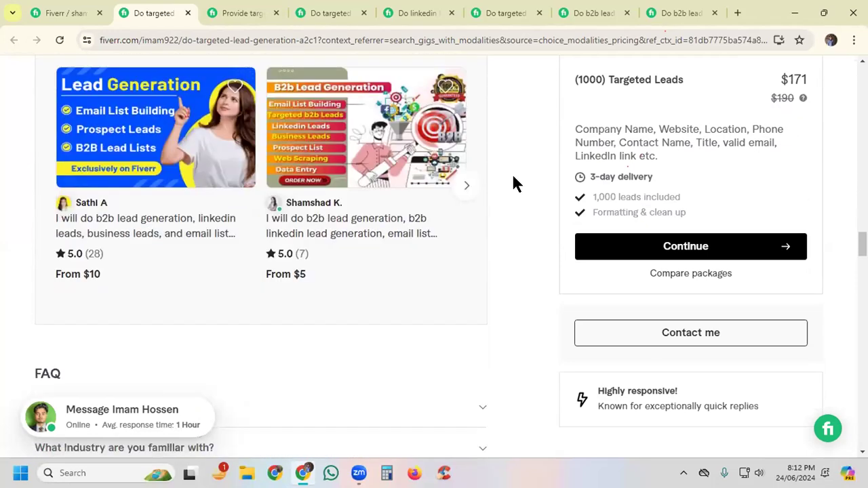
{"action": "scroll", "coordinate": [519, 179], "scroll_direction": "up", "scroll_amount": 2}
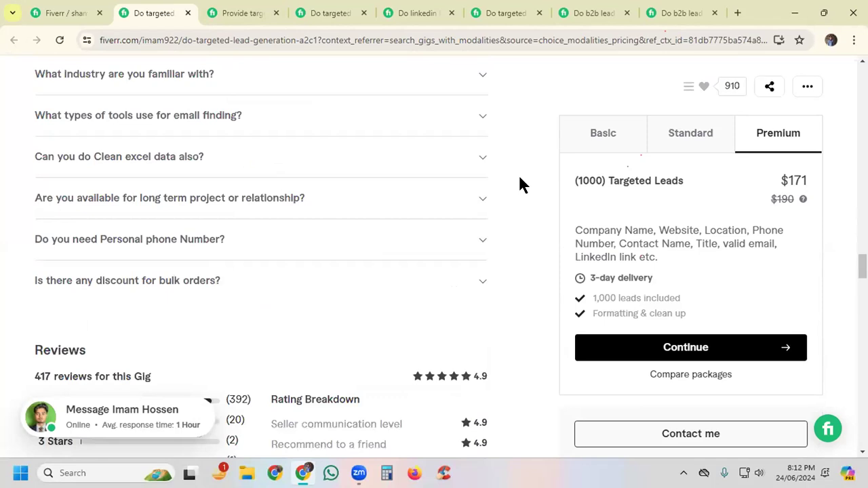
{"action": "scroll", "coordinate": [516, 179], "scroll_direction": "up", "scroll_amount": 1}
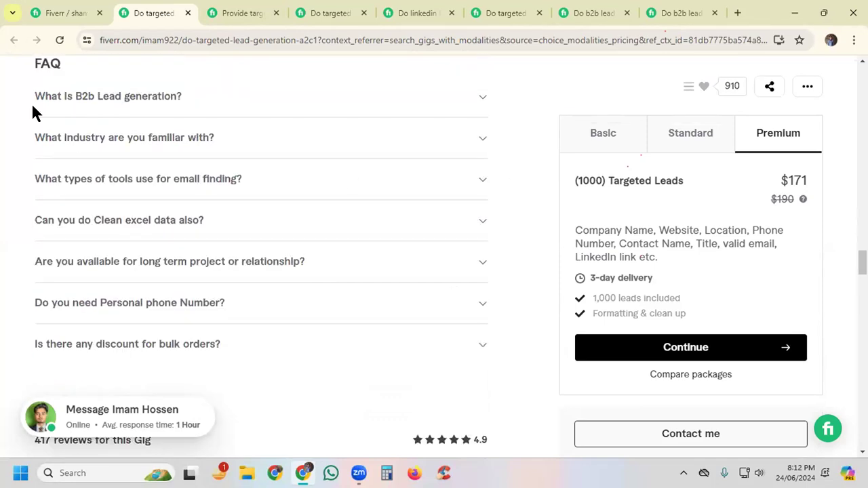
{"action": "left_click", "coordinate": [101, 99]}
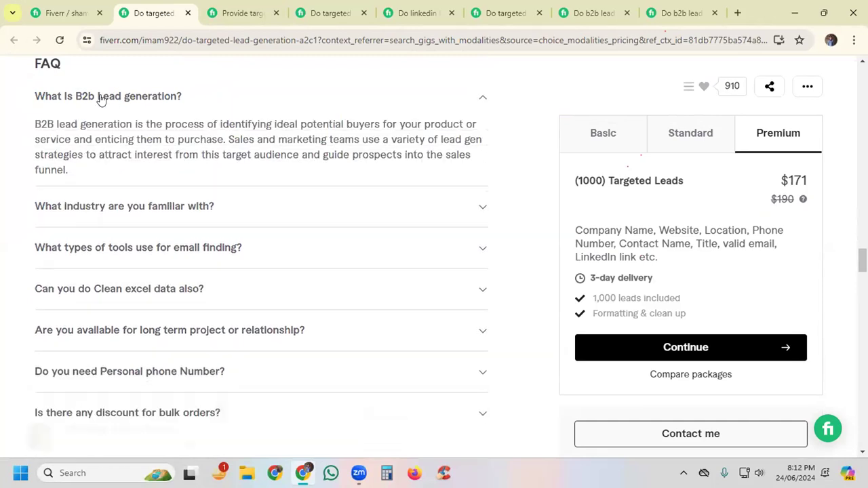
{"action": "left_click", "coordinate": [100, 99]}
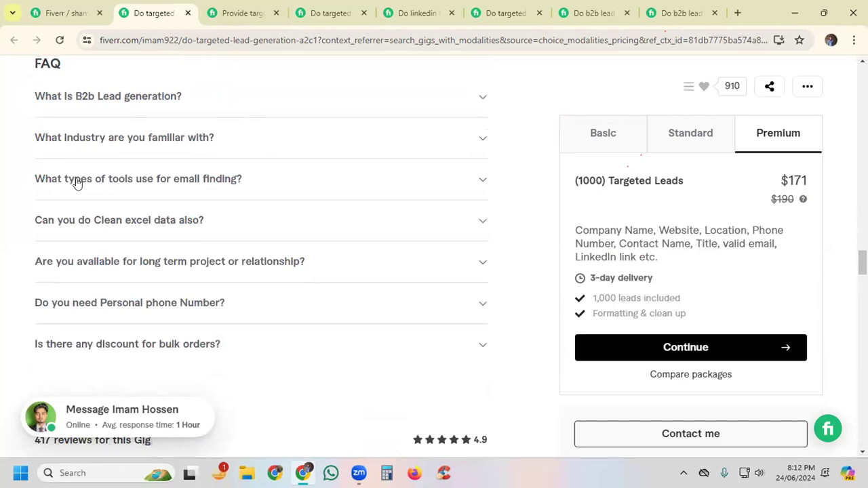
Step: Copy the competing gig's question "What types of tools use for email finding?" into a new FAQ entry of the own gig
{"action": "left_click", "coordinate": [47, 179]}
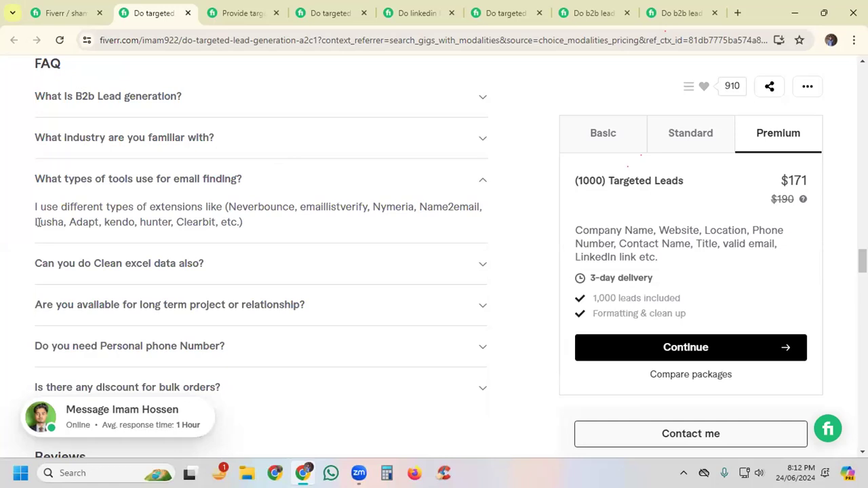
{"action": "left_click_drag", "start_coordinate": [30, 222], "coordinate": [215, 222]}
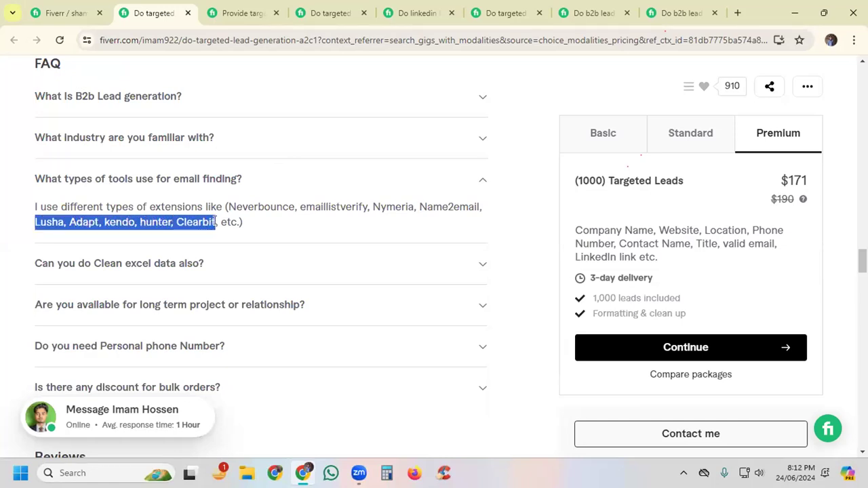
{"action": "left_click_drag", "start_coordinate": [217, 215], "coordinate": [227, 212]}
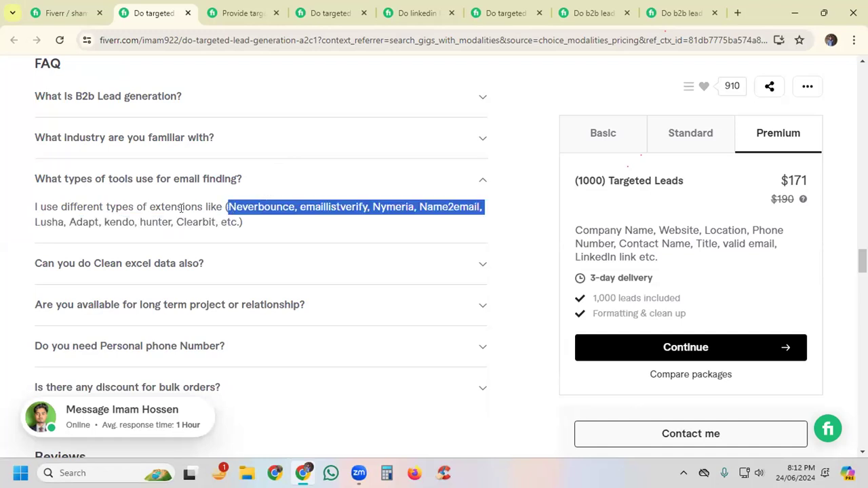
{"action": "left_click", "coordinate": [126, 210]}
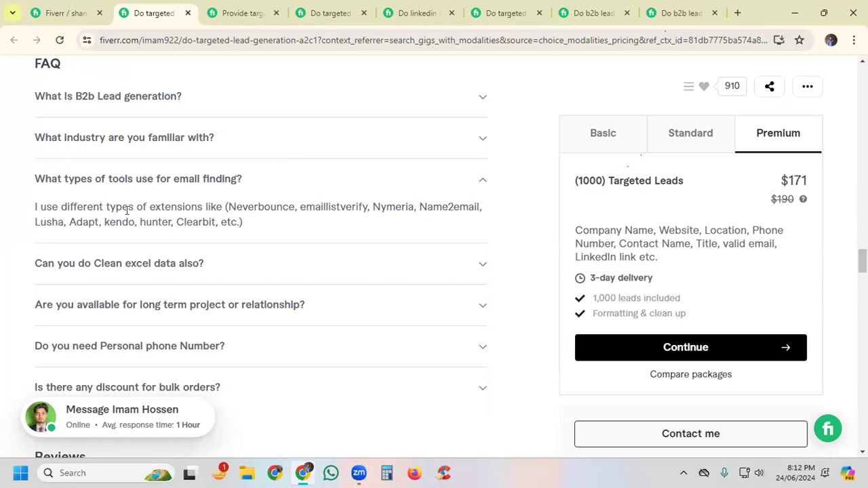
{"action": "left_click_drag", "start_coordinate": [34, 179], "coordinate": [250, 188]}
{"action": "key", "text": "ctrl+c"}
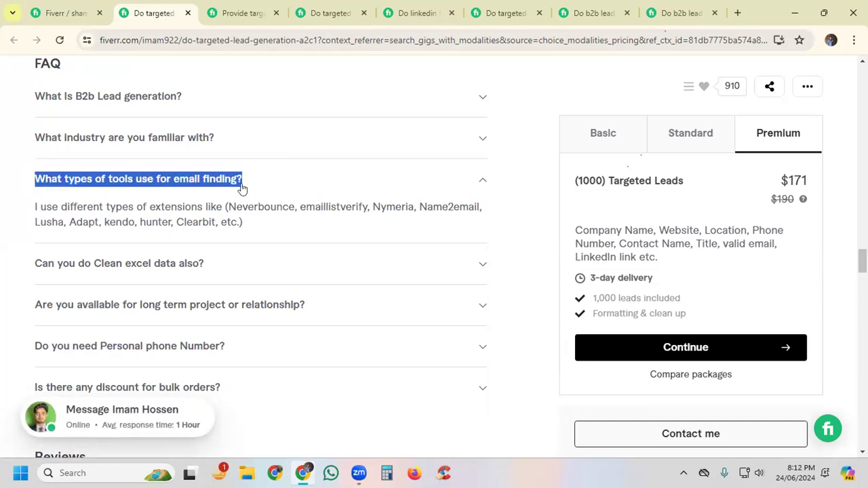
{"action": "left_click", "coordinate": [65, 11]}
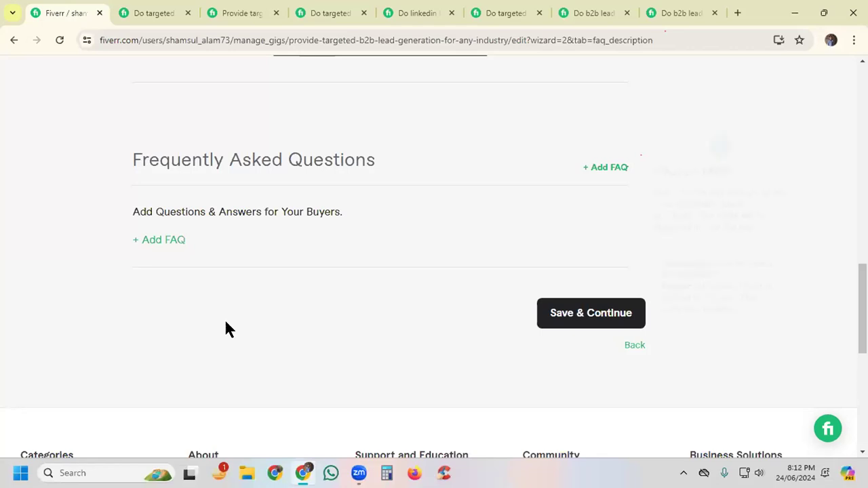
{"action": "left_click", "coordinate": [152, 242]}
{"action": "key", "text": "ctrl+v"}
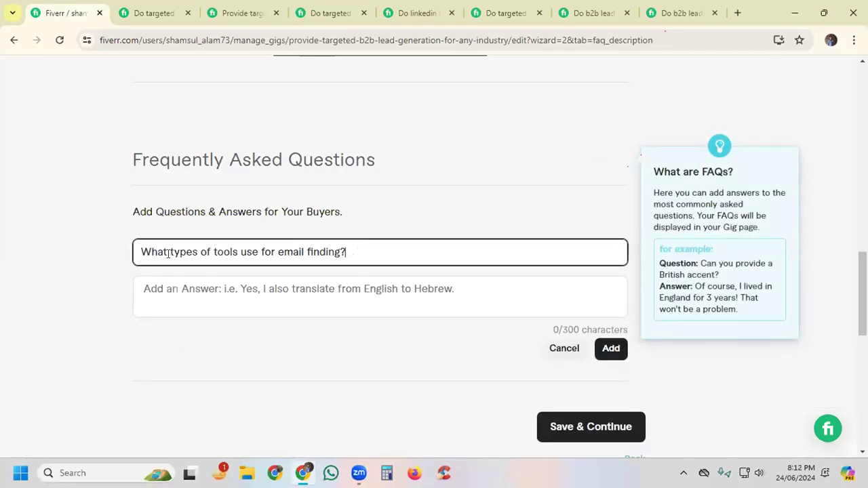
Step: Copy the competing gig's answer listing extensions from Neverbounce to Clearbit into the email finding FAQ and add the entry
{"action": "left_click", "coordinate": [171, 287]}
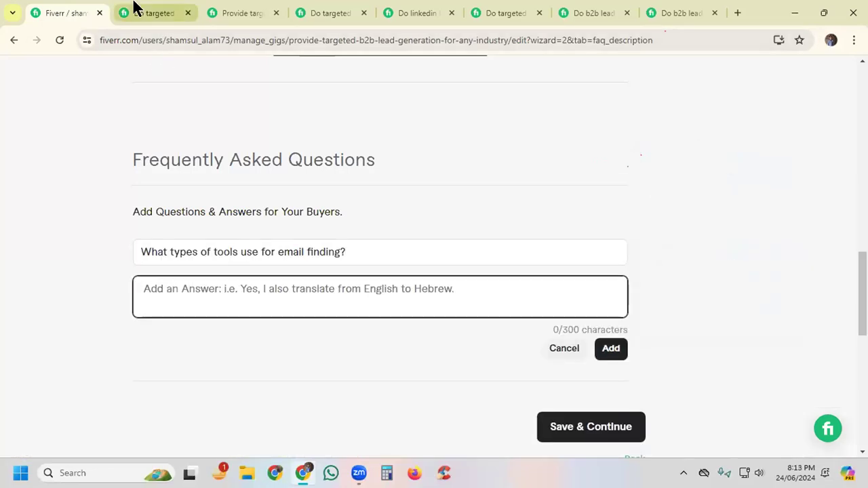
{"action": "left_click", "coordinate": [136, 8]}
{"action": "left_click_drag", "start_coordinate": [244, 222], "coordinate": [32, 207]}
{"action": "key", "text": "ctrl+c"}
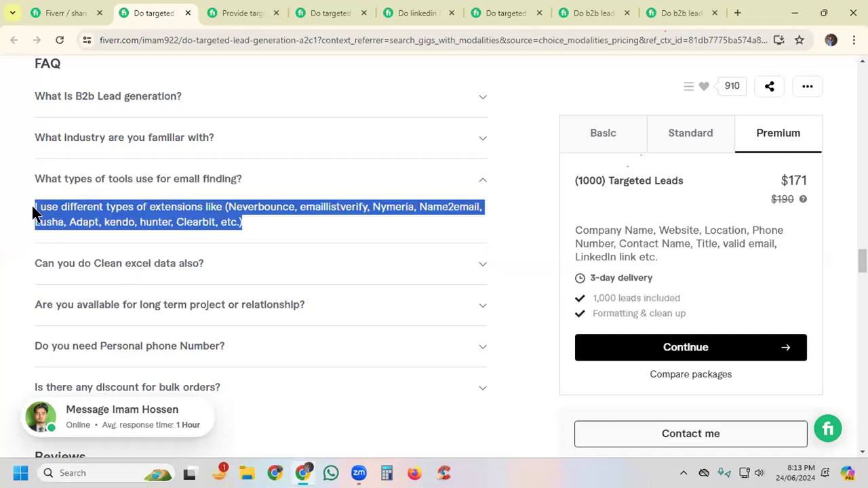
{"action": "left_click", "coordinate": [51, 11]}
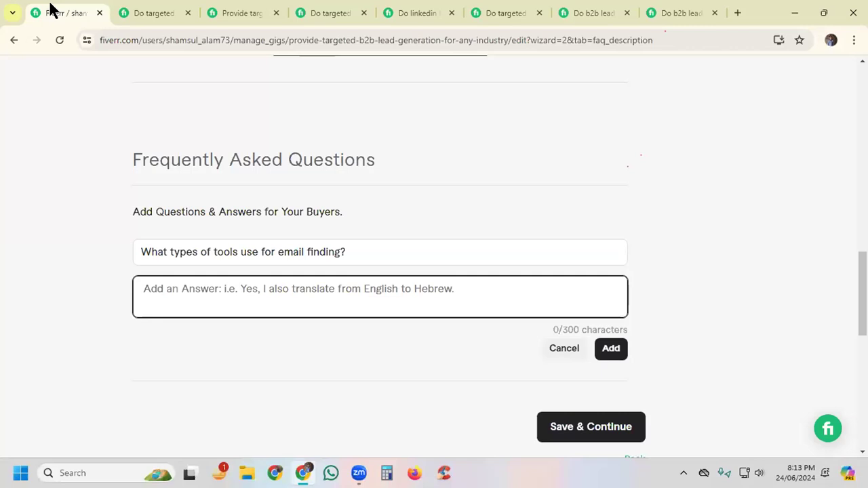
{"action": "left_click", "coordinate": [155, 285]}
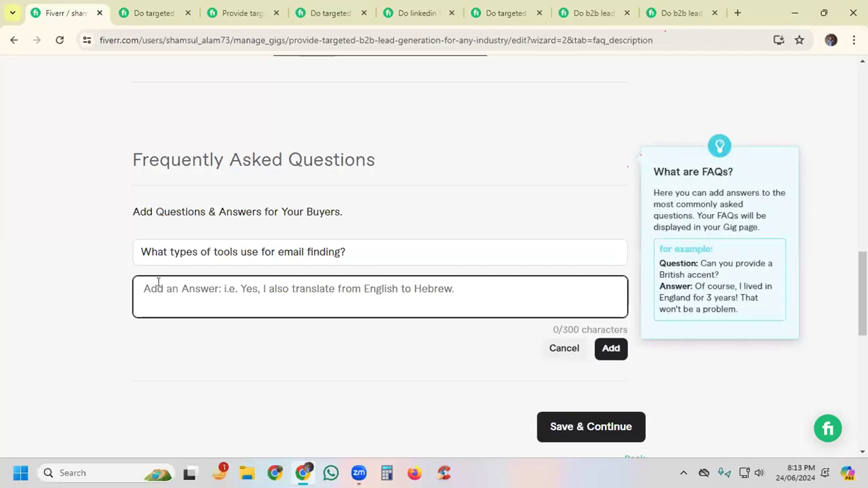
{"action": "key", "text": "ctrl+v"}
{"action": "left_click", "coordinate": [610, 348]}
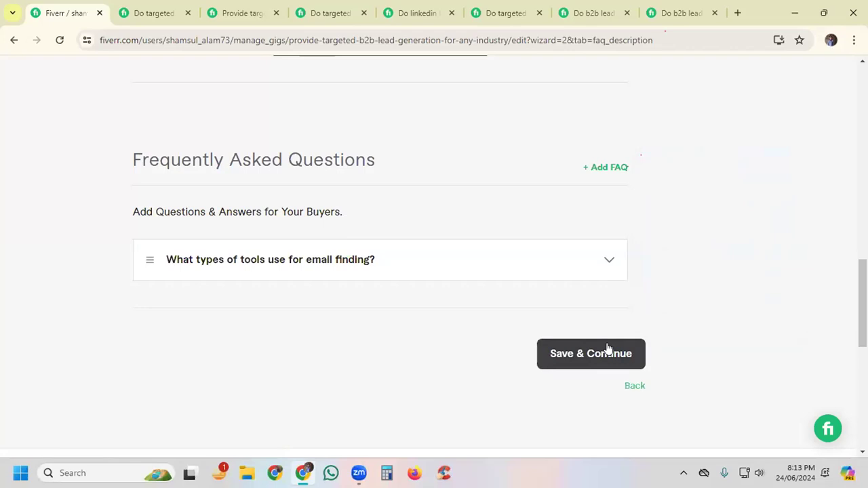
Step: Start another FAQ entry with the competing gig's question "Are you available for long term project or relationship?"
{"action": "left_click", "coordinate": [606, 168]}
{"action": "key", "text": "ctrl+Tab"}
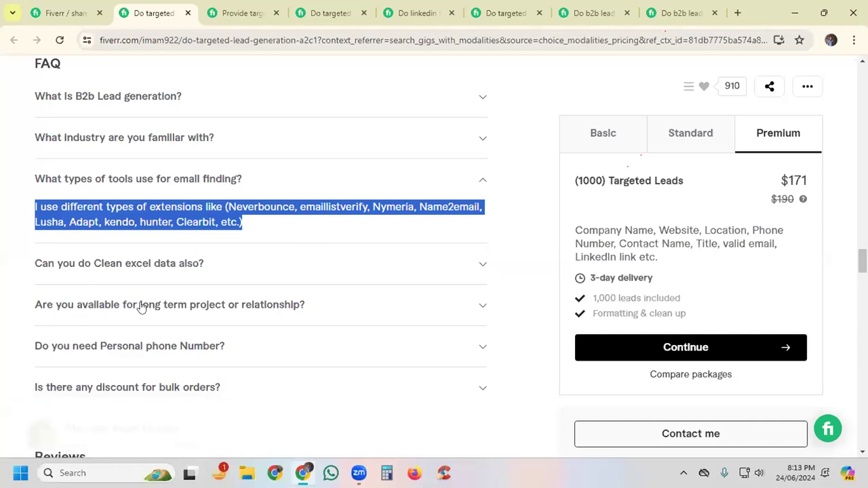
{"action": "left_click", "coordinate": [194, 305]}
{"action": "left_click_drag", "start_coordinate": [28, 265], "coordinate": [305, 266]}
{"action": "key", "text": "ctrl+c"}
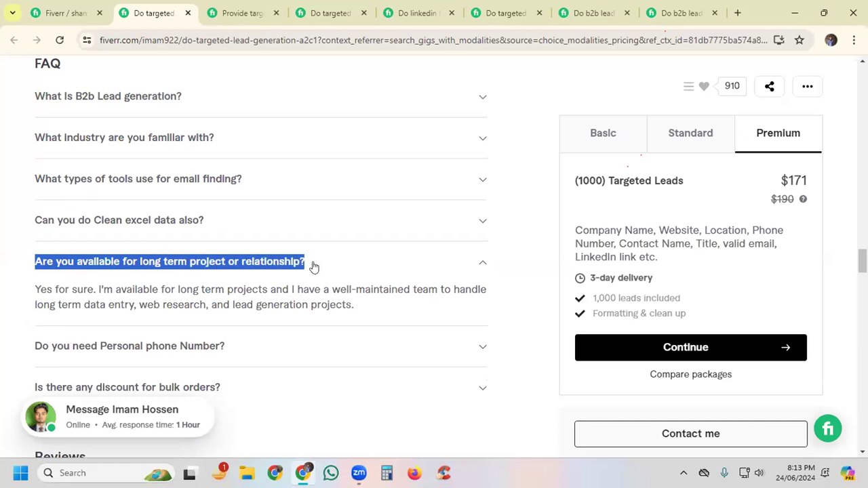
{"action": "left_click", "coordinate": [58, 12]}
{"action": "left_click", "coordinate": [248, 253]}
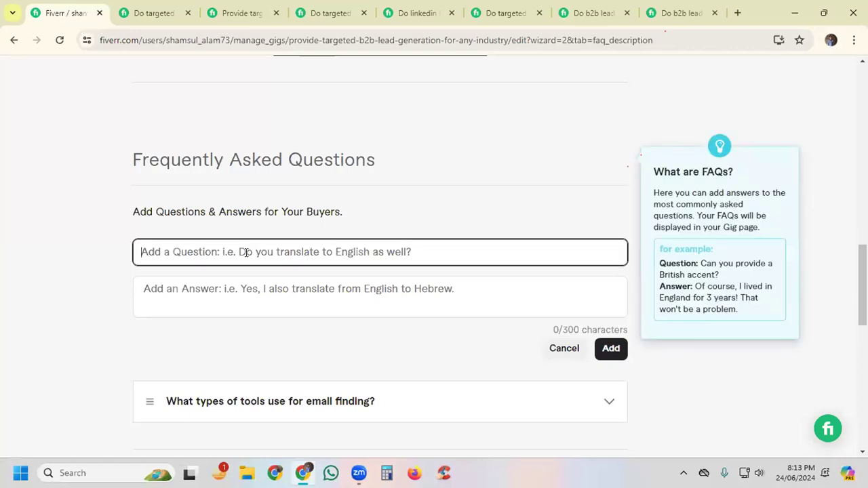
{"action": "key", "text": "ctrl+v"}
Step: Copy the competing gig's "Yes for sure. I'm available for long term projects…" answer into the long term project FAQ and add the entry
{"action": "left_click", "coordinate": [307, 299]}
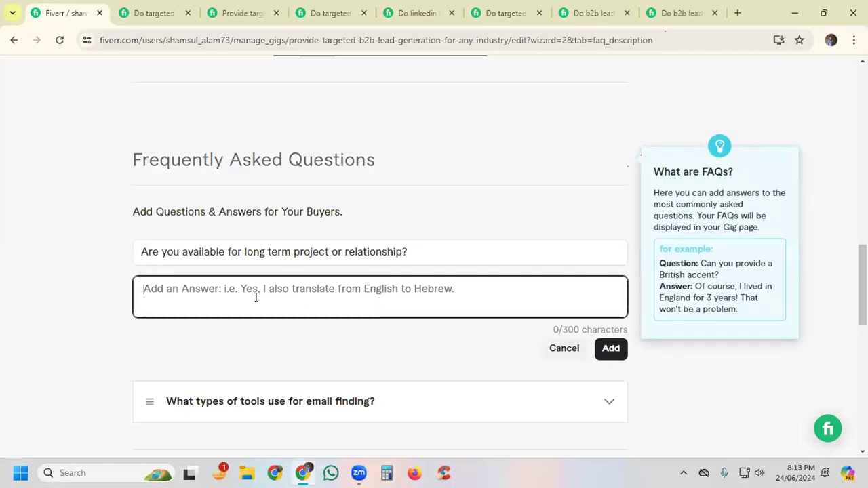
{"action": "left_click", "coordinate": [155, 13]}
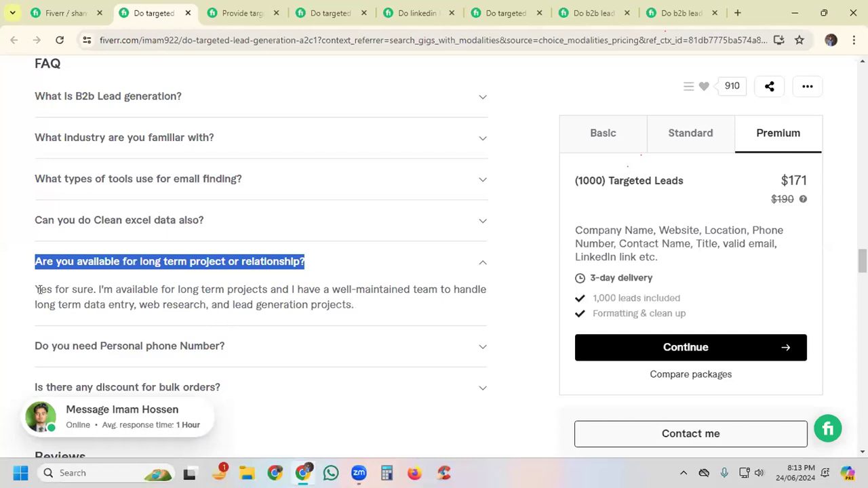
{"action": "left_click_drag", "start_coordinate": [27, 288], "coordinate": [337, 306]}
{"action": "key", "text": "ctrl+c"}
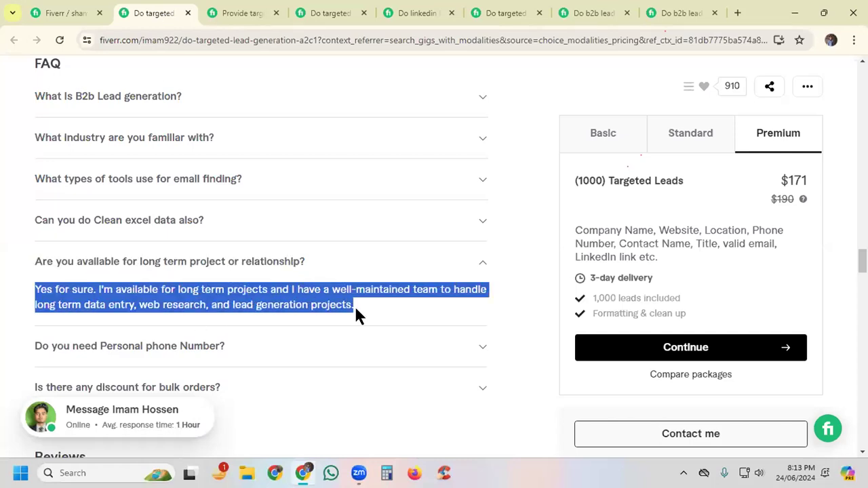
{"action": "left_click", "coordinate": [60, 10]}
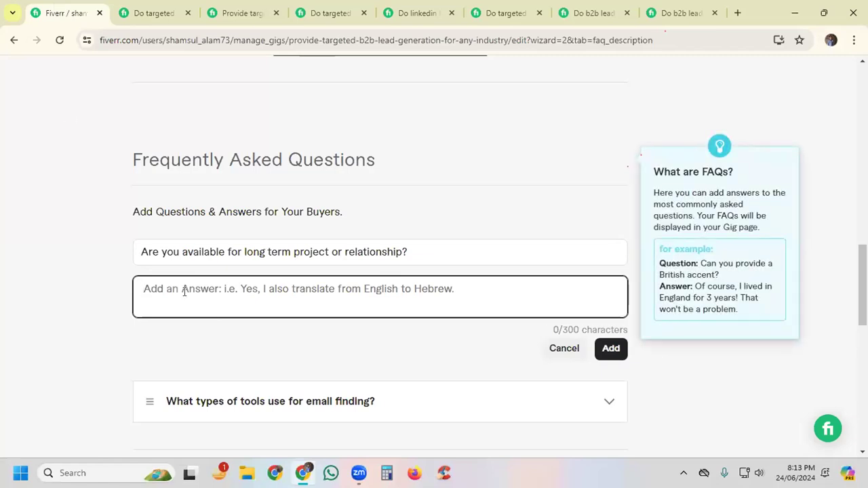
{"action": "key", "text": "ctrl+v"}
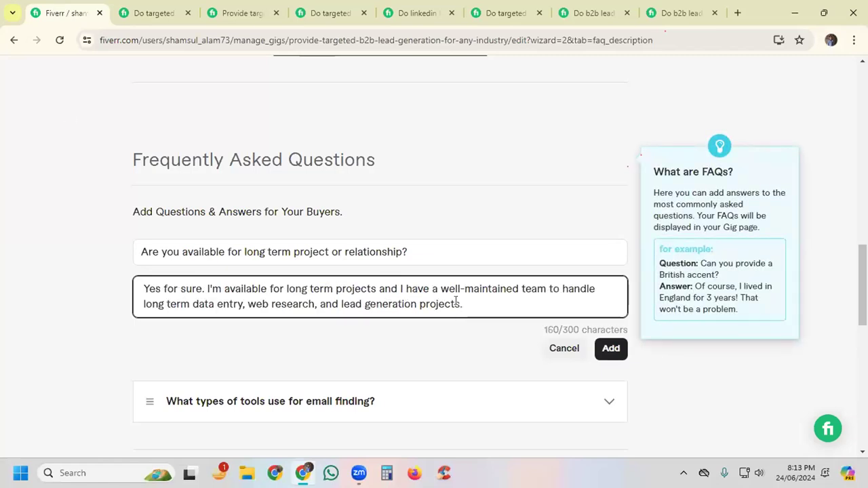
{"action": "left_click", "coordinate": [611, 349]}
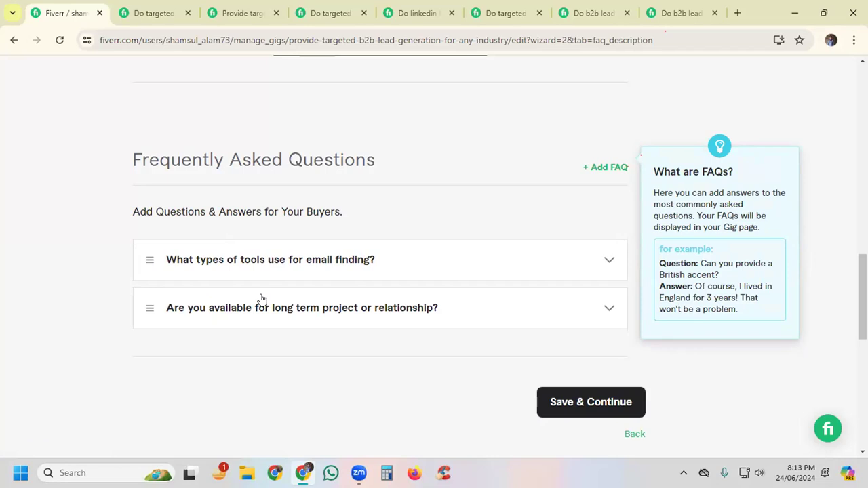
Step: Save the description and FAQ, continue to Requirements, and review the Fiverr questions and the Your Questions section
{"action": "left_click", "coordinate": [562, 402]}
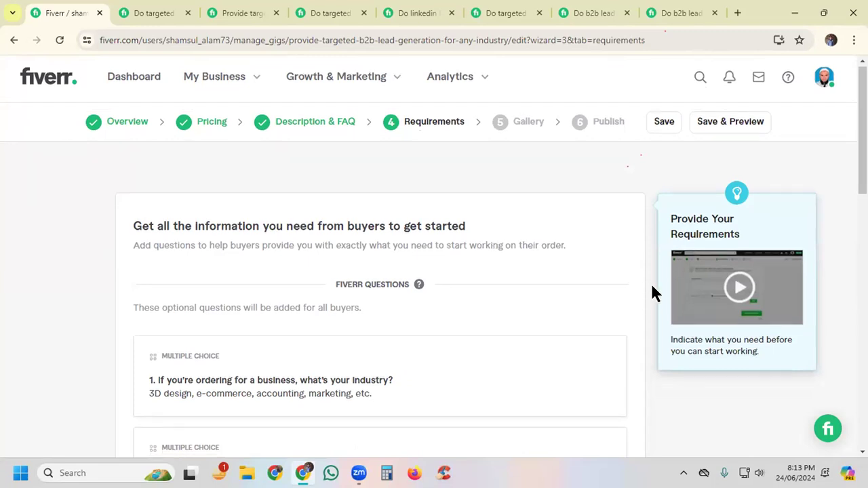
{"action": "scroll", "coordinate": [651, 292], "scroll_direction": "down", "scroll_amount": 3}
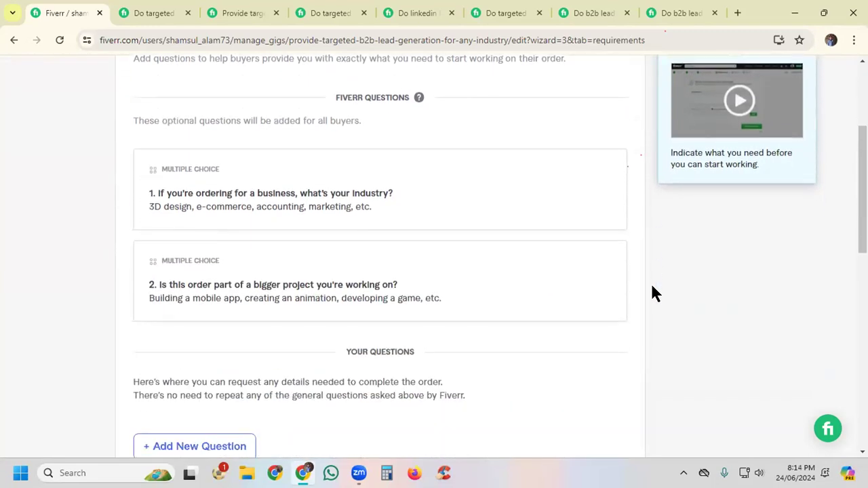
{"action": "scroll", "coordinate": [654, 289], "scroll_direction": "down", "scroll_amount": 1}
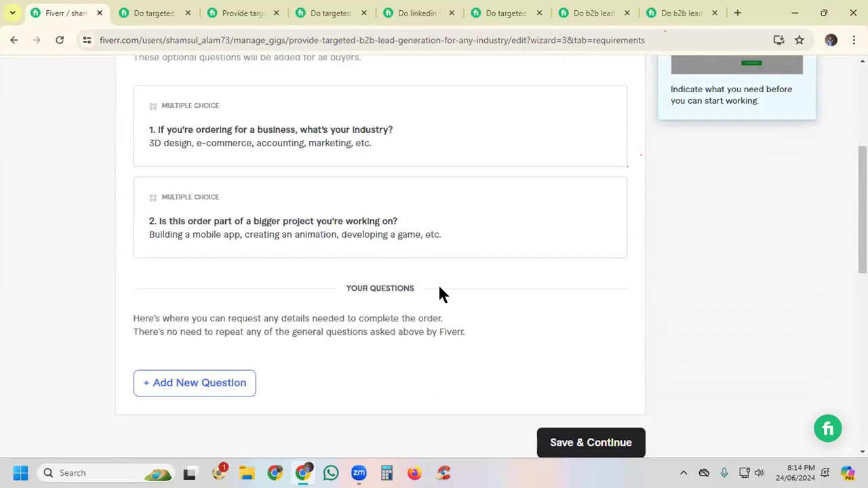
{"action": "scroll", "coordinate": [440, 291], "scroll_direction": "down", "scroll_amount": 1}
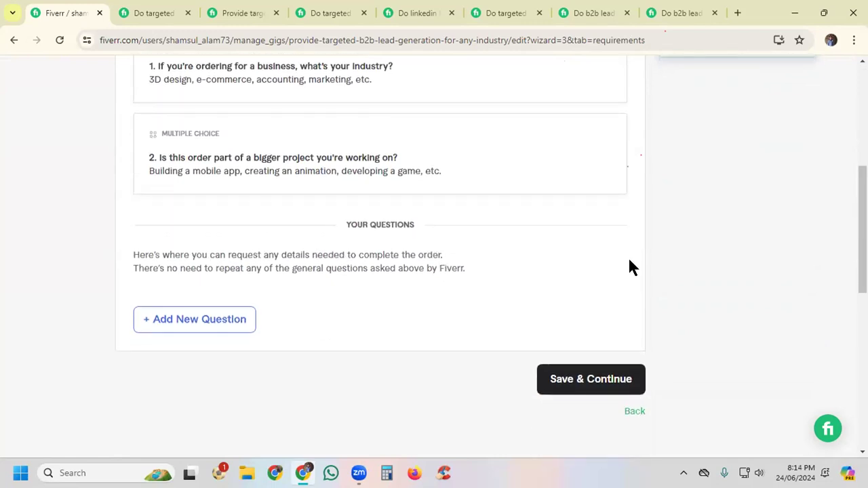
{"action": "scroll", "coordinate": [630, 260], "scroll_direction": "down", "scroll_amount": 1}
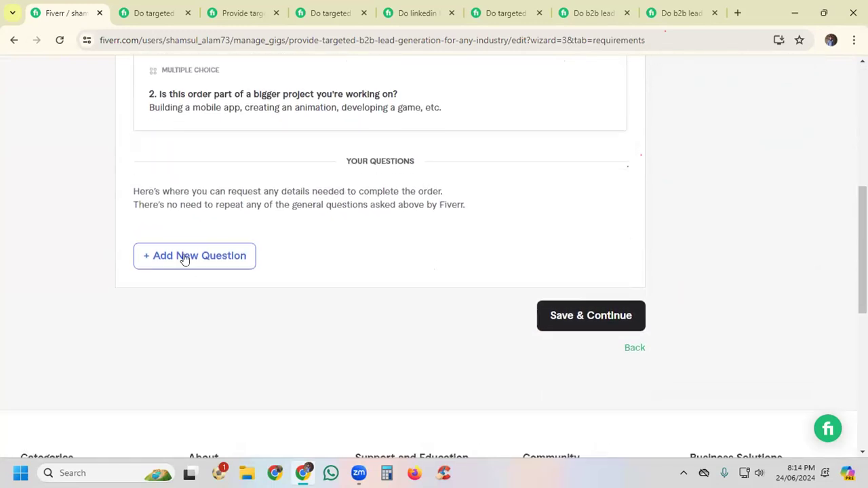
Step: Start a new buyer question asking "Please provide me your project details."
{"action": "left_click", "coordinate": [180, 255]}
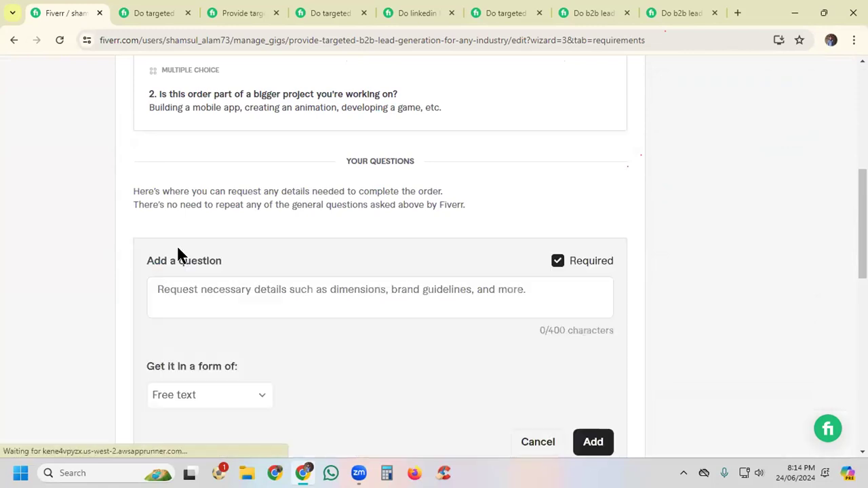
{"action": "left_click", "coordinate": [190, 290]}
{"action": "type", "text": "P"}
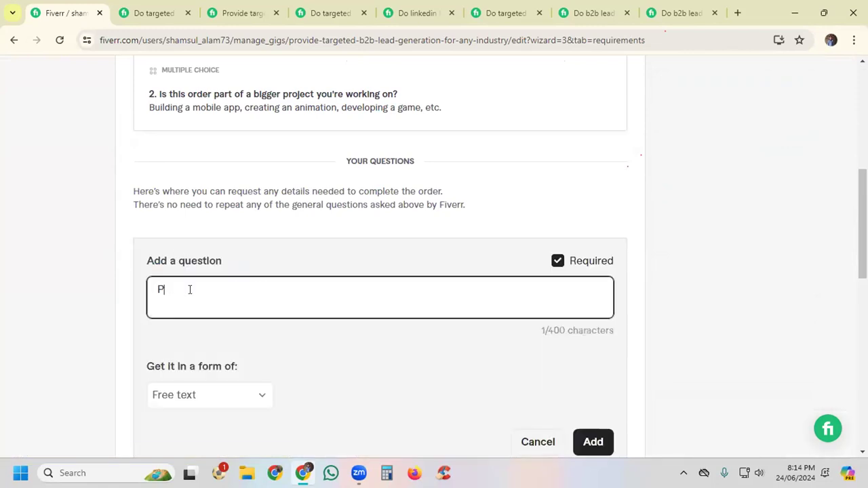
{"action": "type", "text": "lease provide "}
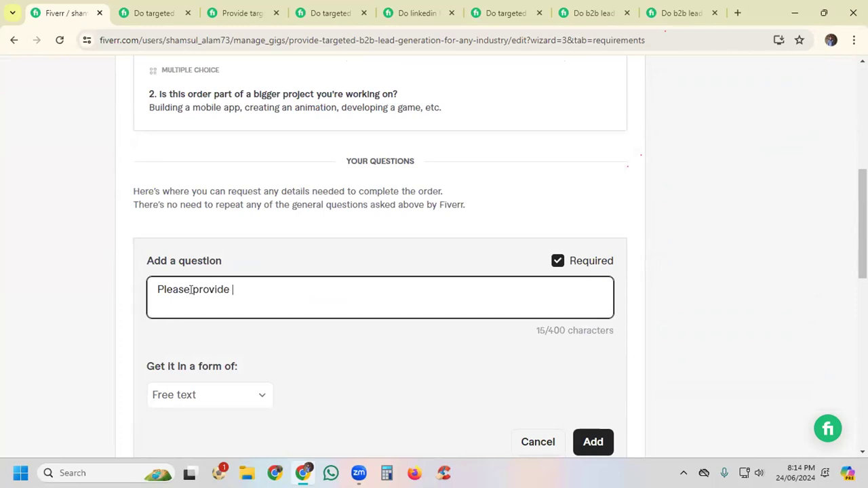
{"action": "type", "text": "me your project de"}
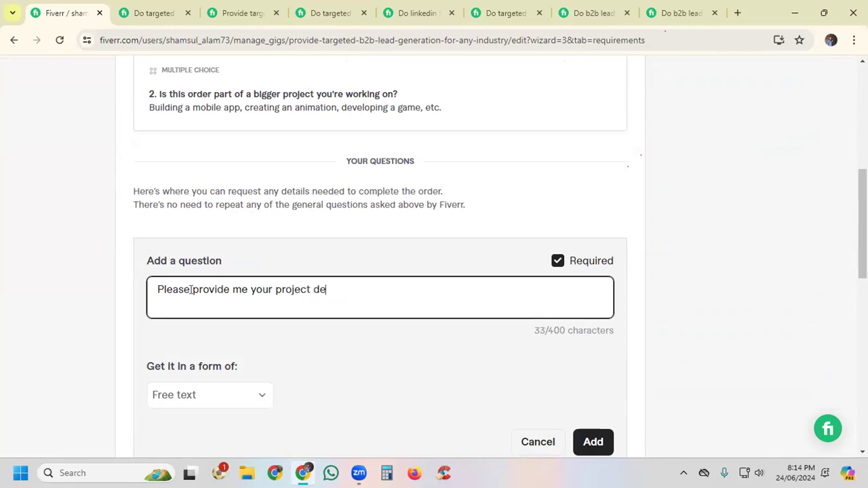
{"action": "type", "text": "tails."}
{"action": "left_click", "coordinate": [381, 359]}
{"action": "scroll", "coordinate": [380, 361], "scroll_direction": "down", "scroll_amount": 2}
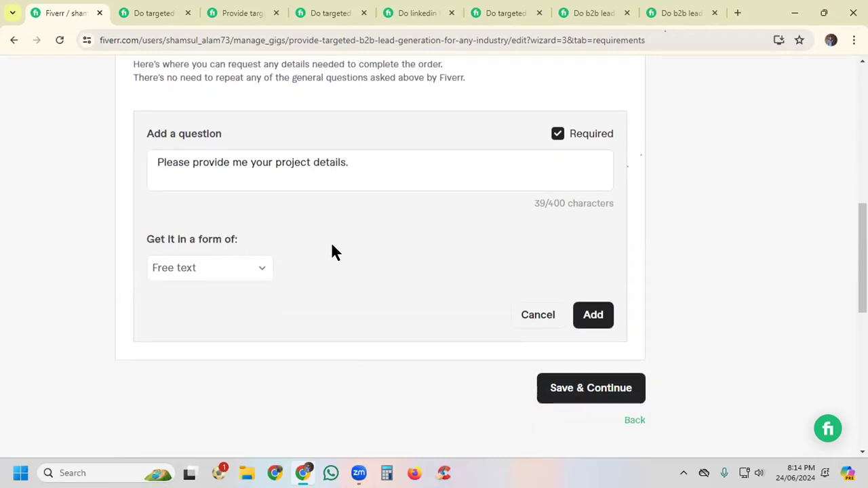
Step: Try the Multiple choice and Attachment answer forms for the project details question
{"action": "left_click", "coordinate": [184, 271]}
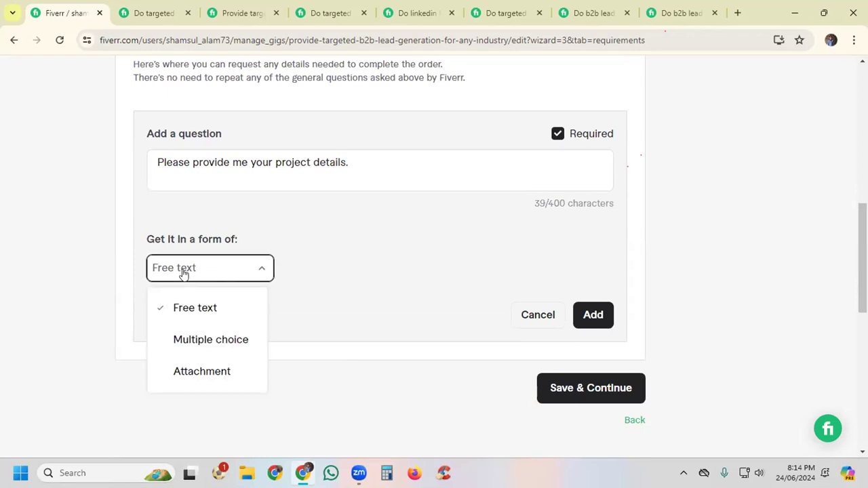
{"action": "left_click", "coordinate": [192, 339]}
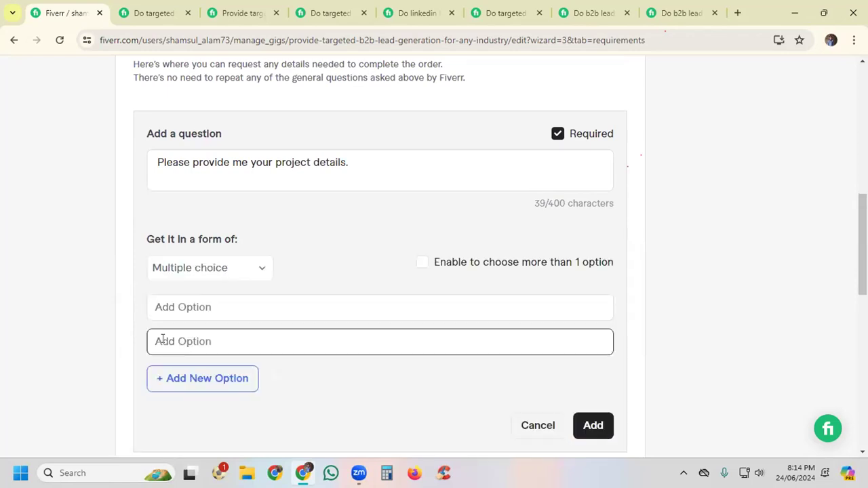
{"action": "left_click", "coordinate": [208, 270]}
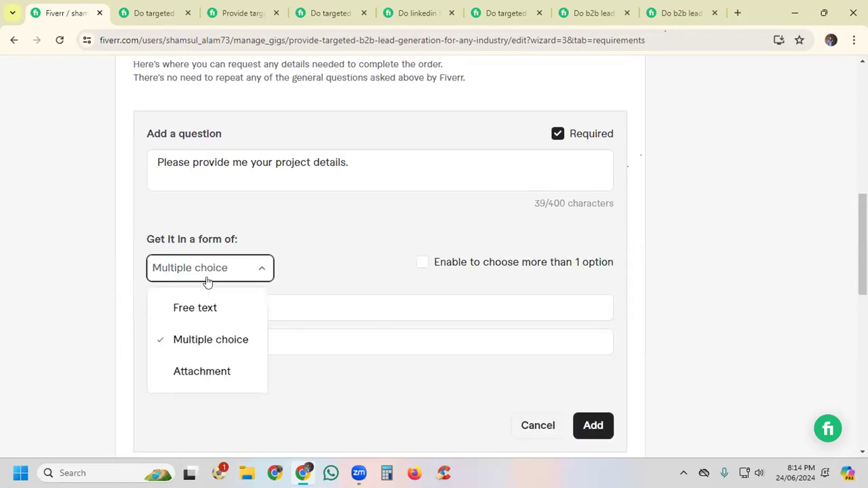
{"action": "left_click", "coordinate": [189, 375]}
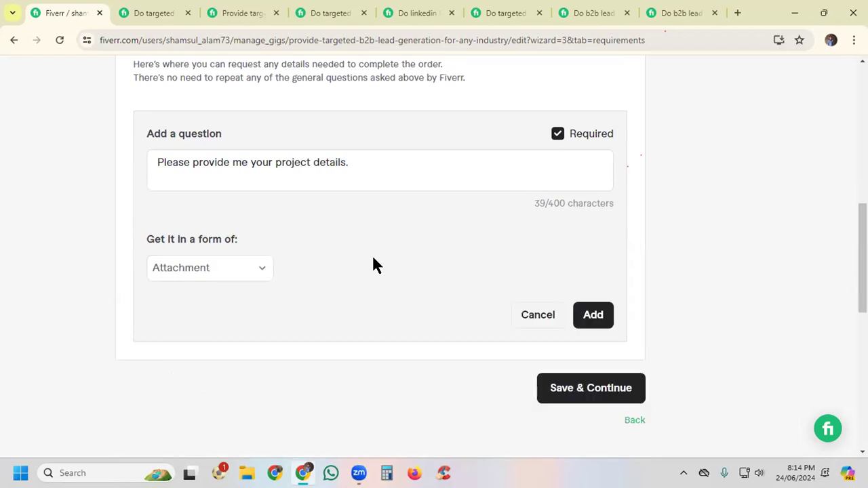
Step: Set the project details question's answer form to Free text and add the question
{"action": "left_click", "coordinate": [191, 269]}
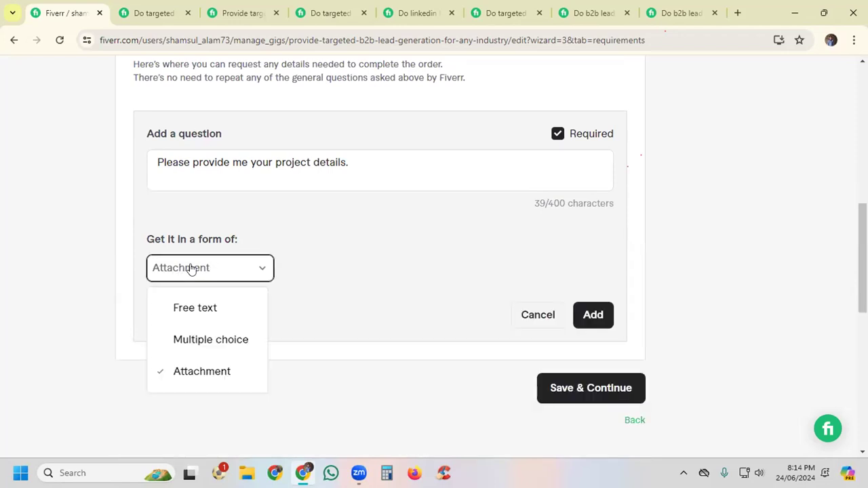
{"action": "left_click", "coordinate": [182, 307]}
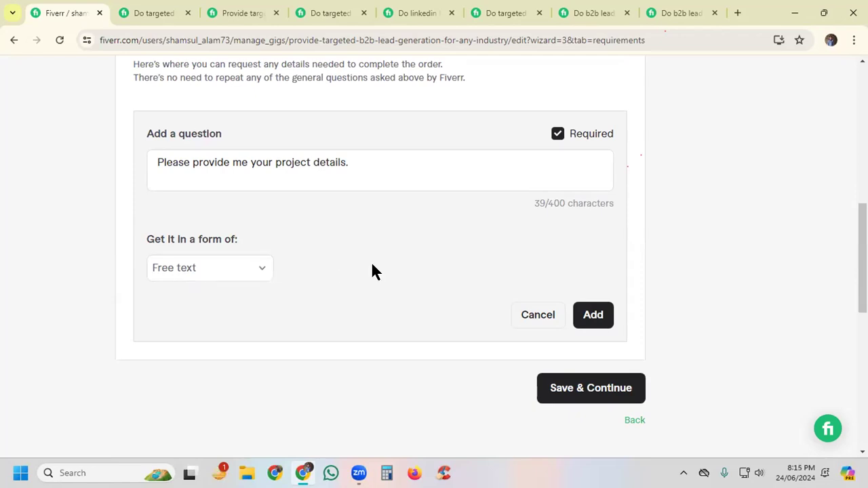
{"action": "left_click", "coordinate": [594, 316]}
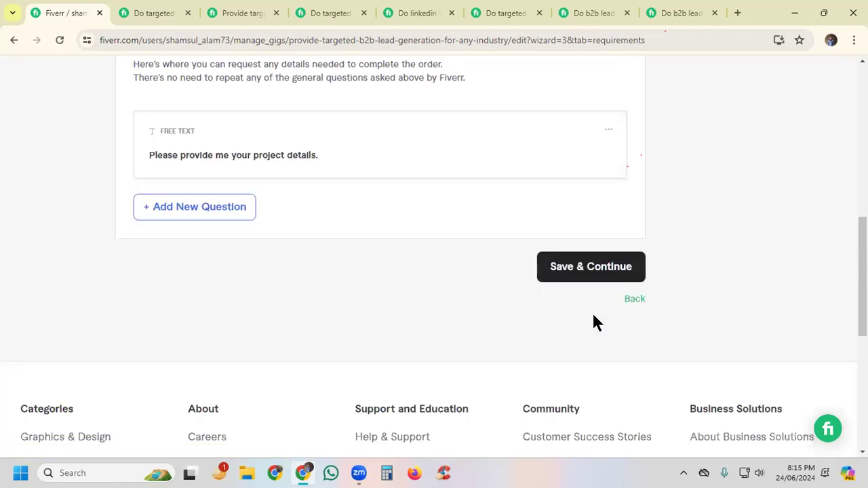
Step: Save the requirements, continue to the Gallery stage, and dismiss the gig image tips to reach the Images section
{"action": "left_click", "coordinate": [574, 269]}
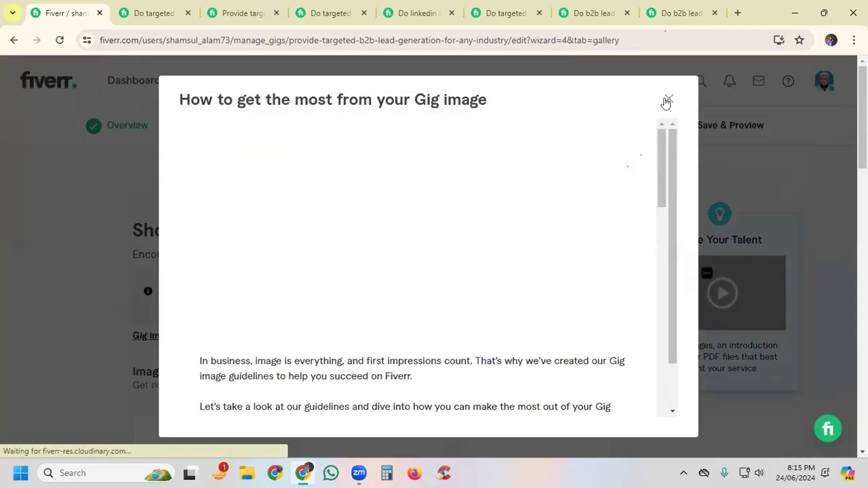
{"action": "left_click", "coordinate": [668, 101]}
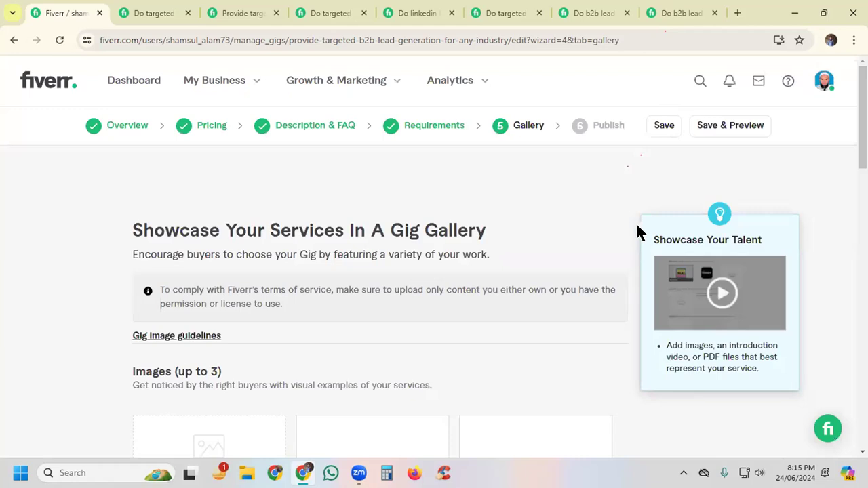
{"action": "scroll", "coordinate": [638, 231], "scroll_direction": "down", "scroll_amount": 2}
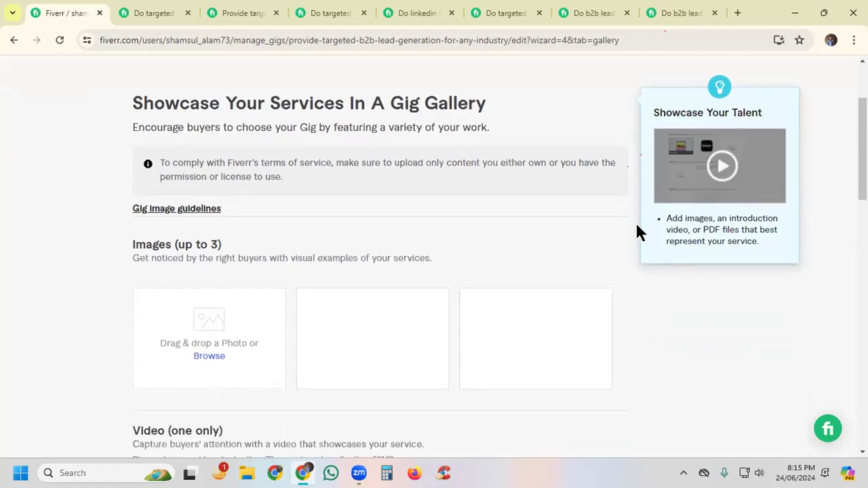
{"action": "scroll", "coordinate": [638, 231], "scroll_direction": "down", "scroll_amount": 1}
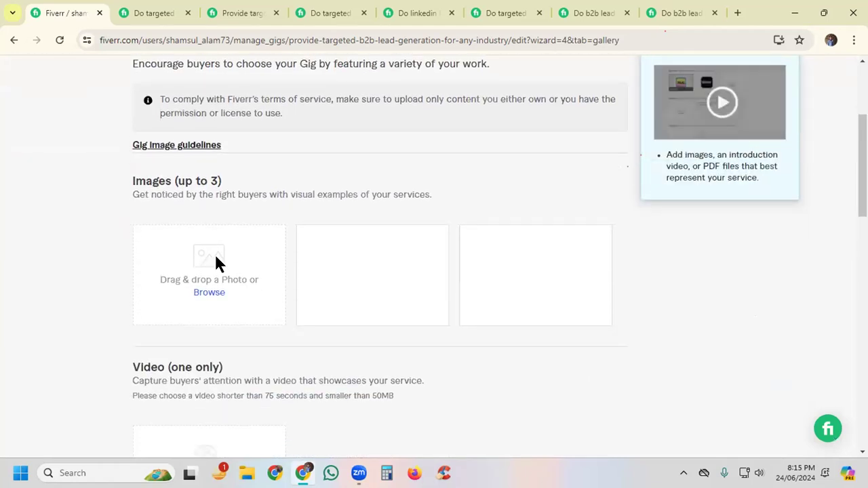
Step: Open the first competing gig's page and examine its gallery from the B2B Lead Generation cover to the sample lead list
{"action": "left_click", "coordinate": [169, 15]}
{"action": "scroll", "coordinate": [318, 248], "scroll_direction": "up", "scroll_amount": 8}
{"action": "scroll", "coordinate": [316, 251], "scroll_direction": "up", "scroll_amount": 15}
{"action": "scroll", "coordinate": [315, 253], "scroll_direction": "up", "scroll_amount": 15}
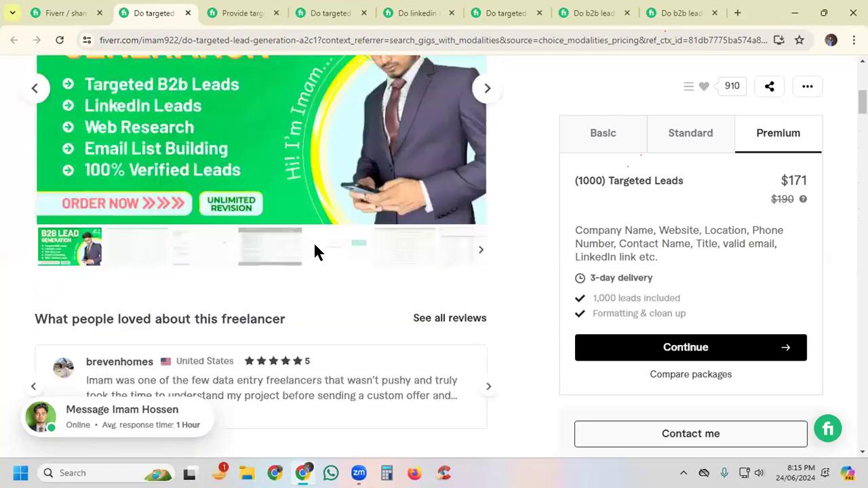
{"action": "scroll", "coordinate": [314, 249], "scroll_direction": "up", "scroll_amount": 3}
{"action": "scroll", "coordinate": [314, 231], "scroll_direction": "down", "scroll_amount": 1}
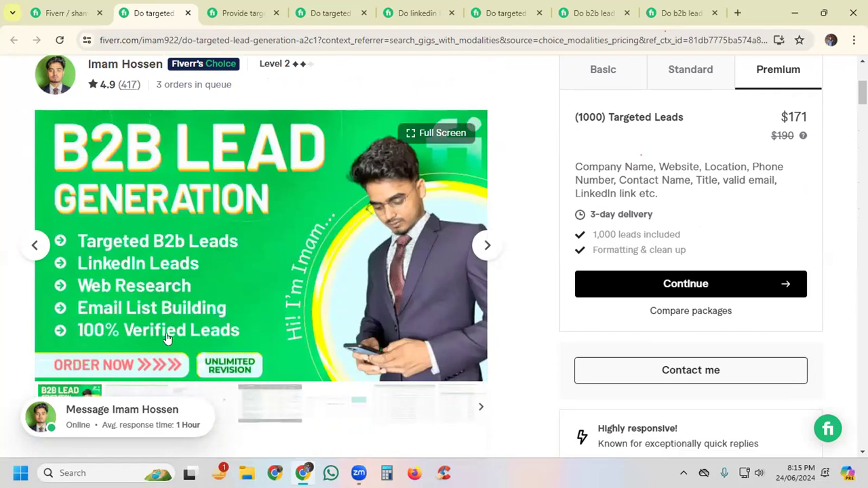
{"action": "left_click", "coordinate": [487, 246]}
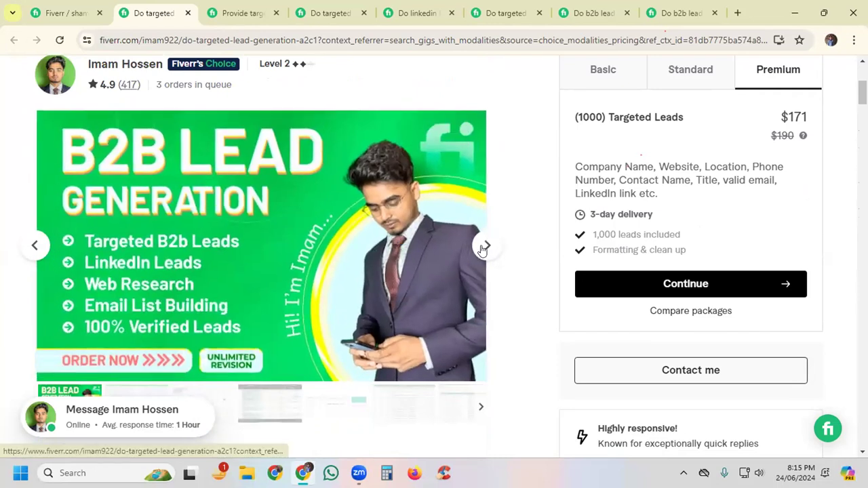
{"action": "left_click", "coordinate": [486, 247]}
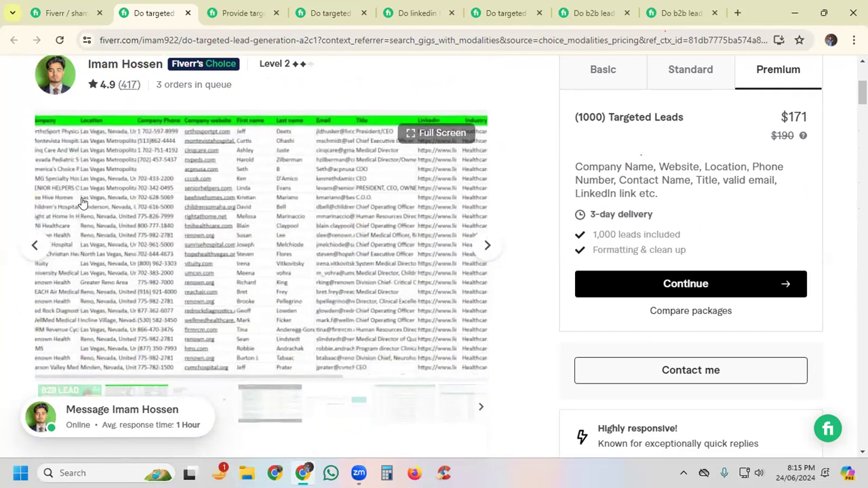
Step: View the competing gig's sample lead list and the following image in full screen, and return to its cover image
{"action": "left_click", "coordinate": [448, 133]}
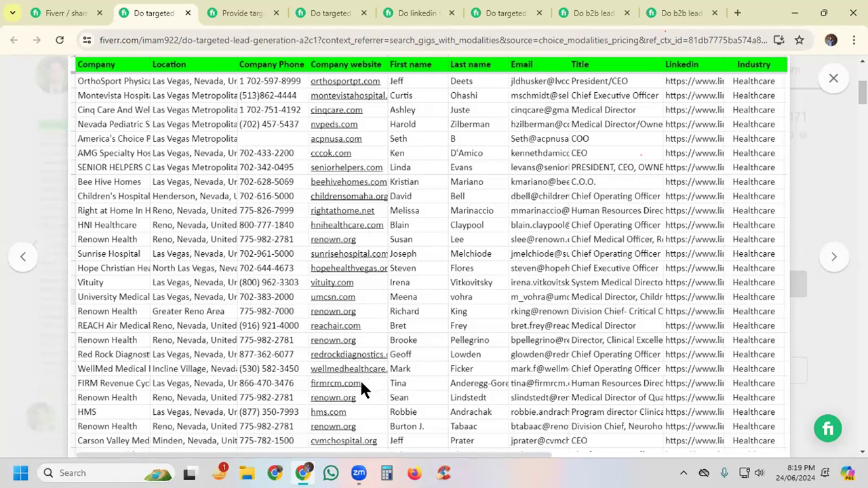
{"action": "left_click", "coordinate": [834, 260]}
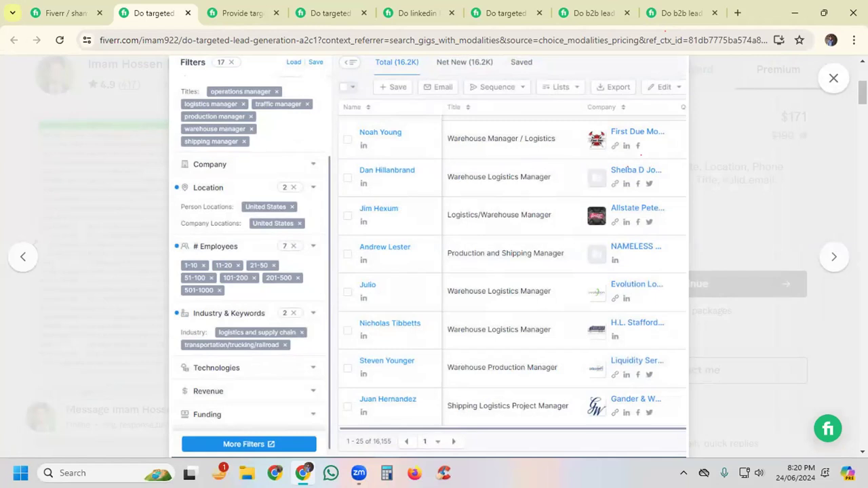
{"action": "left_click", "coordinate": [834, 79]}
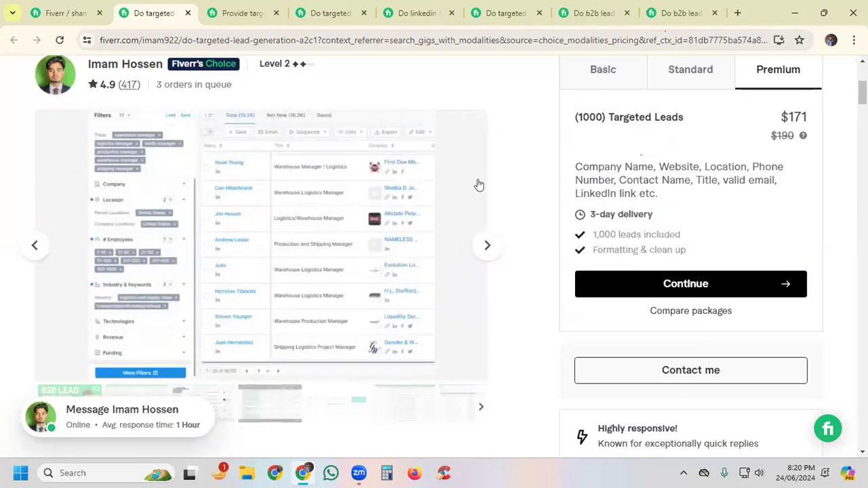
{"action": "left_click", "coordinate": [31, 248]}
{"action": "left_click", "coordinate": [31, 248]}
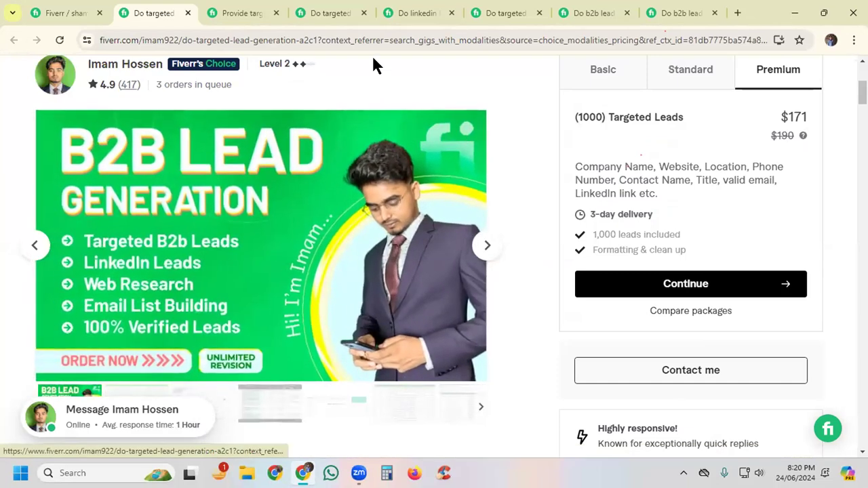
Step: Return to the gig being edited and read the recommended and minimum sizes in the gig image guidelines
{"action": "left_click", "coordinate": [68, 10]}
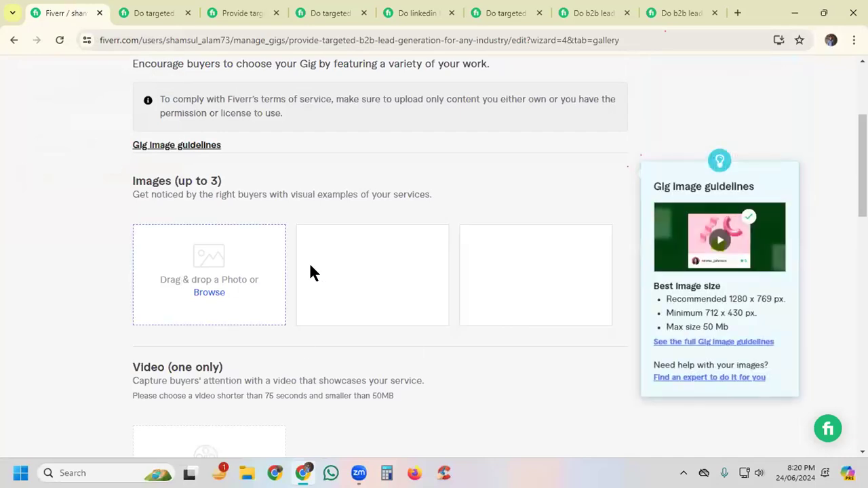
{"action": "scroll", "coordinate": [324, 265], "scroll_direction": "down", "scroll_amount": 1}
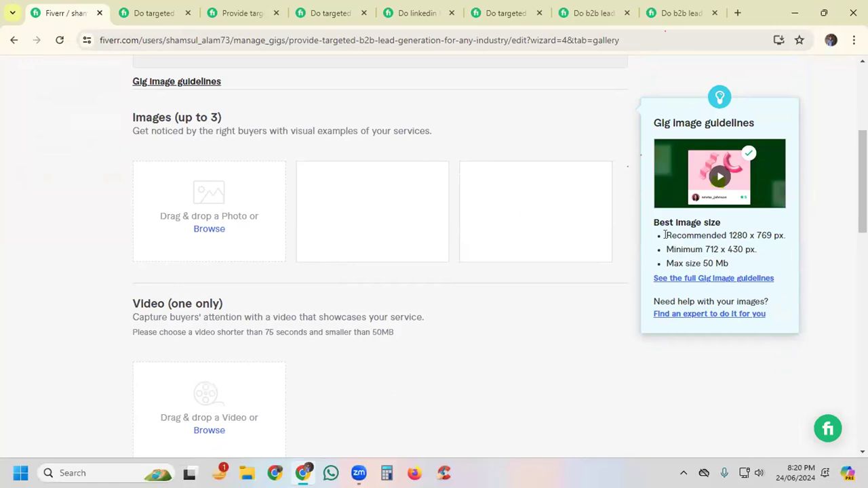
{"action": "left_click_drag", "start_coordinate": [728, 234], "coordinate": [773, 235]}
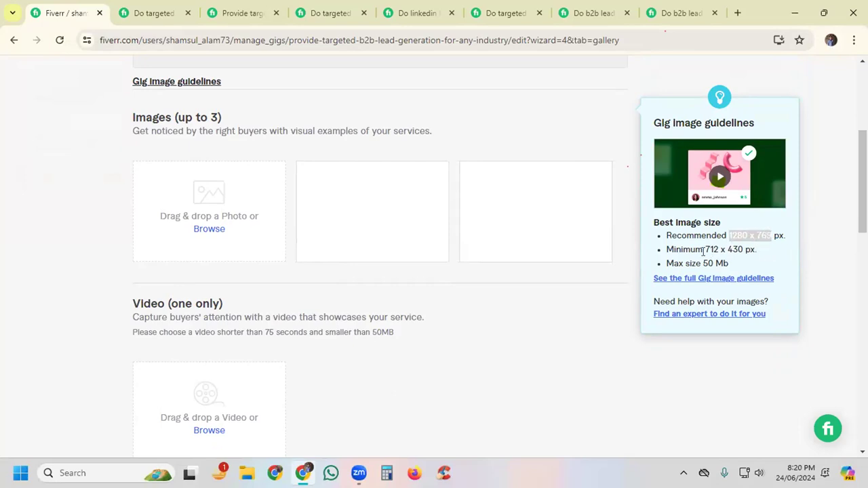
{"action": "left_click_drag", "start_coordinate": [703, 249], "coordinate": [742, 246]}
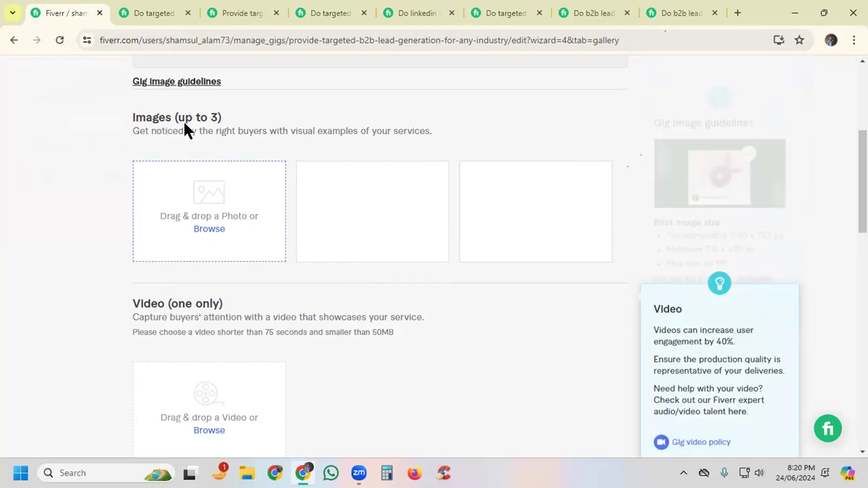
Step: Review the gallery's Video section, reading the user engagement tip and the limit on video length
{"action": "scroll", "coordinate": [300, 146], "scroll_direction": "down", "scroll_amount": 1}
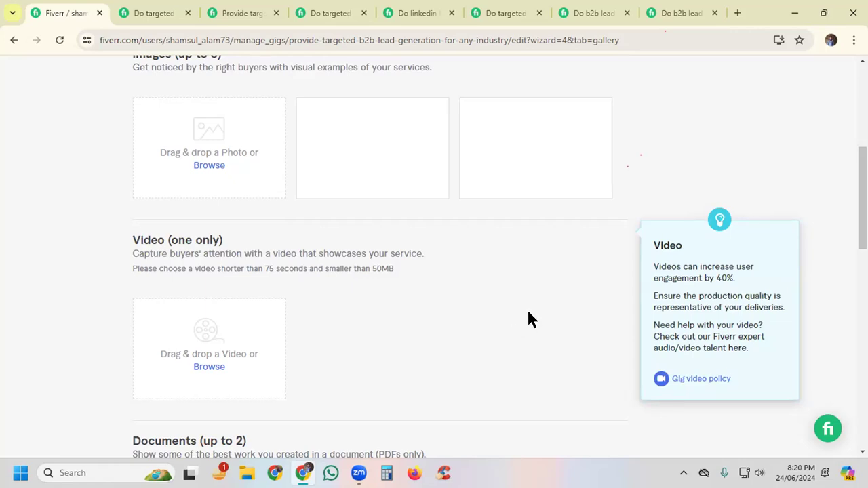
{"action": "scroll", "coordinate": [531, 302], "scroll_direction": "down", "scroll_amount": 1}
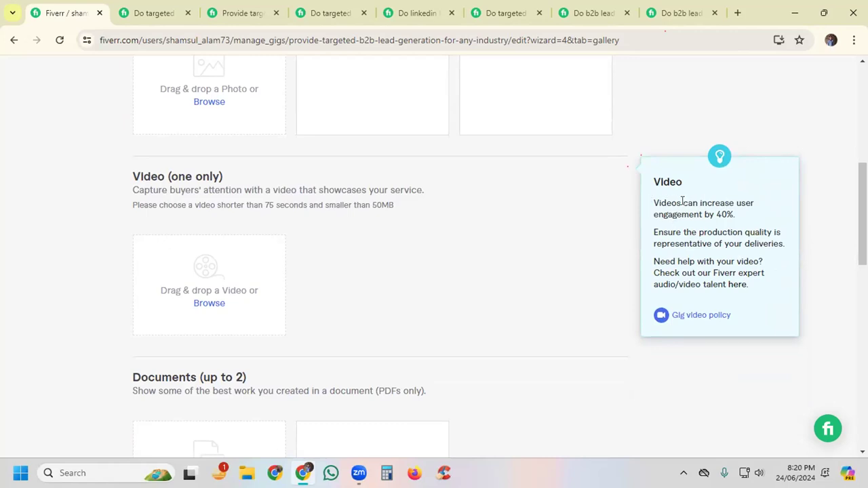
{"action": "left_click_drag", "start_coordinate": [684, 203], "coordinate": [733, 215]}
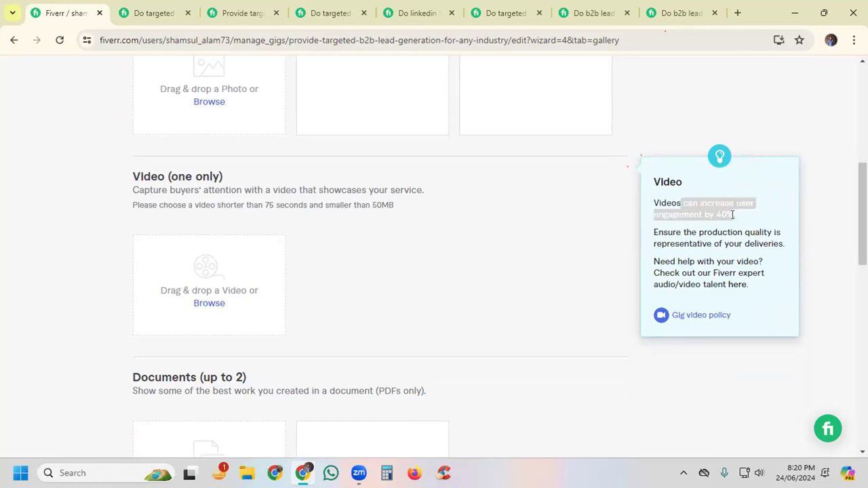
{"action": "mouse_move", "coordinate": [223, 121]}
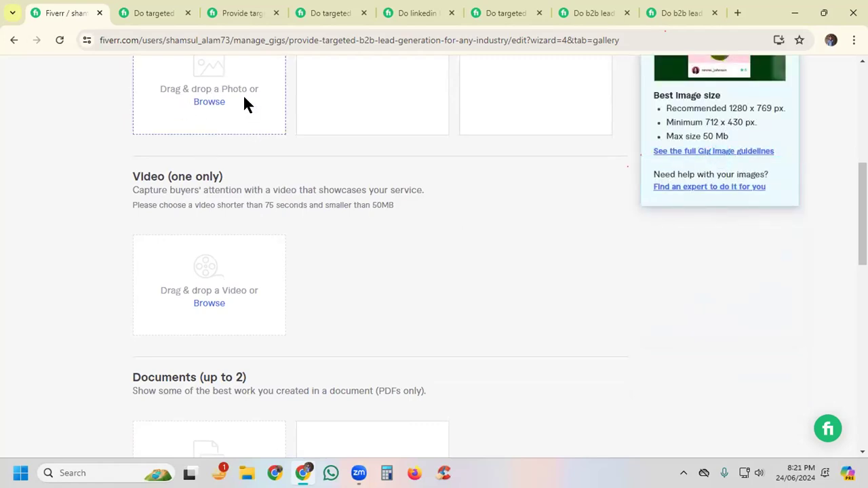
{"action": "mouse_move", "coordinate": [168, 299]}
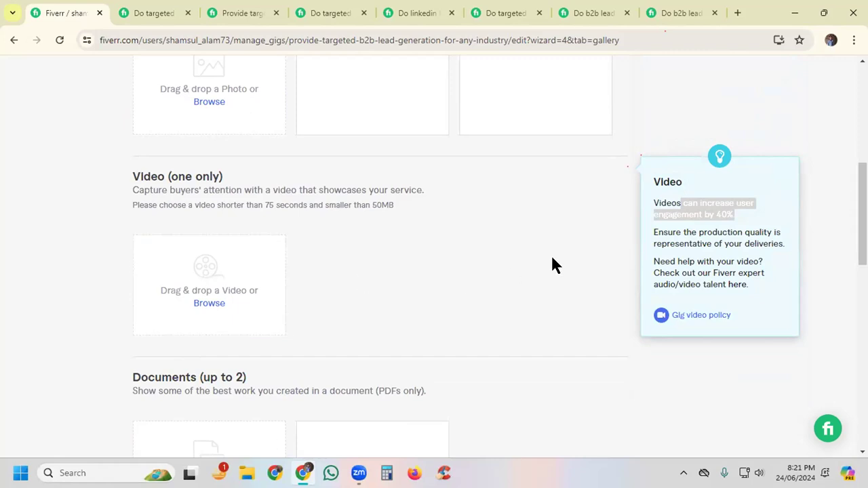
{"action": "left_click", "coordinate": [738, 215]}
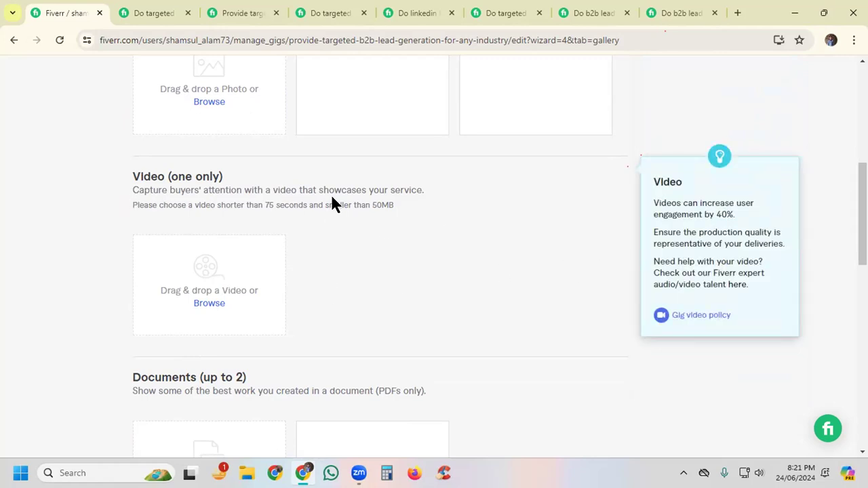
{"action": "left_click_drag", "start_coordinate": [264, 205], "coordinate": [314, 204]}
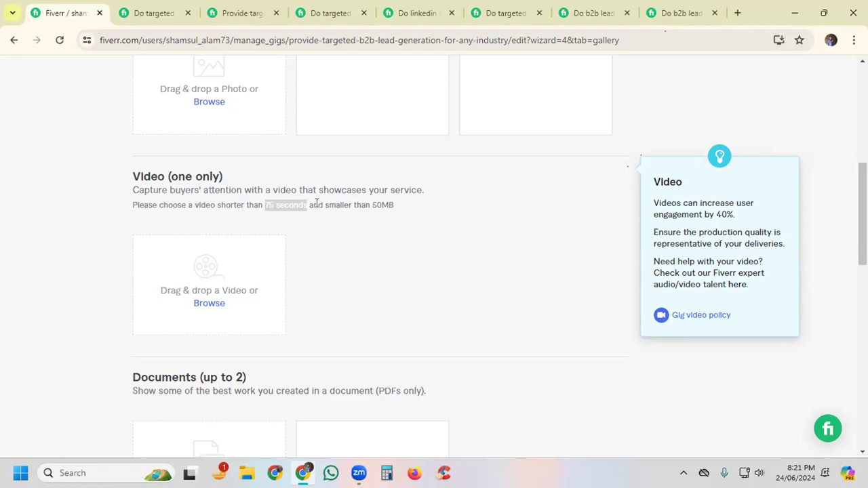
Step: Read the gallery's video file size limit and the requirement for documents in the Documents section
{"action": "left_click", "coordinate": [339, 206]}
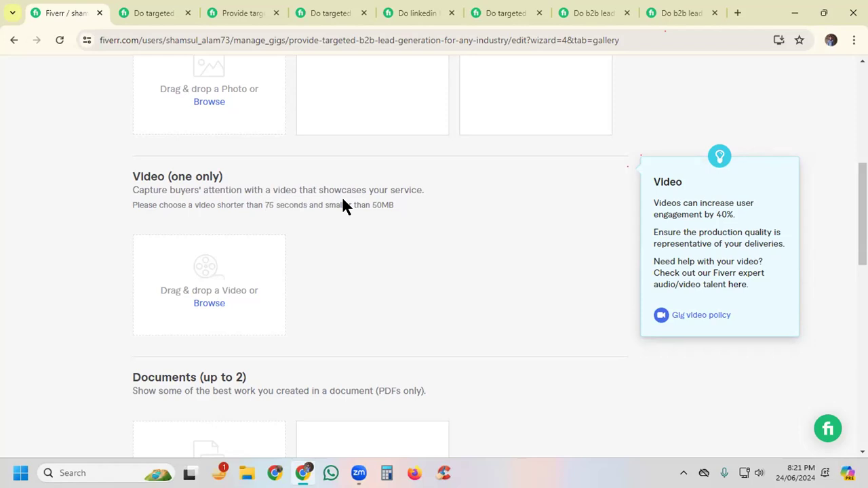
{"action": "left_click_drag", "start_coordinate": [391, 203], "coordinate": [372, 203]}
{"action": "left_click", "coordinate": [391, 205]}
{"action": "scroll", "coordinate": [390, 203], "scroll_direction": "down", "scroll_amount": 2}
{"action": "left_click_drag", "start_coordinate": [132, 263], "coordinate": [392, 263]}
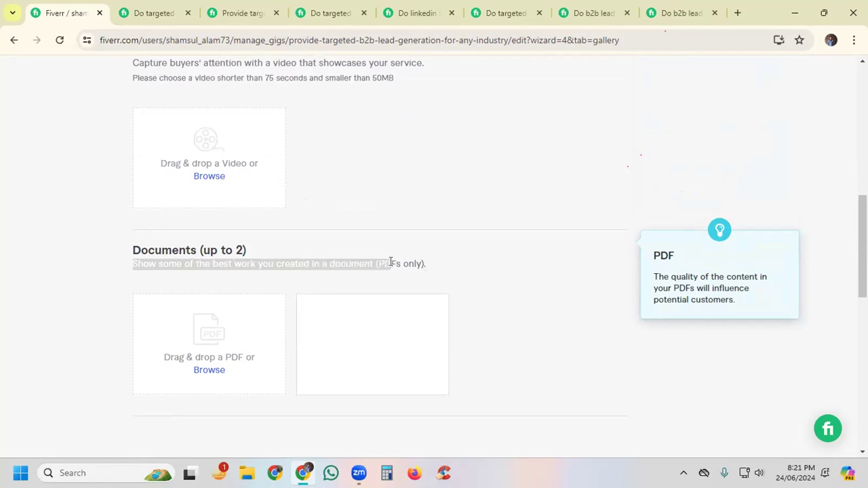
{"action": "left_click", "coordinate": [163, 262]}
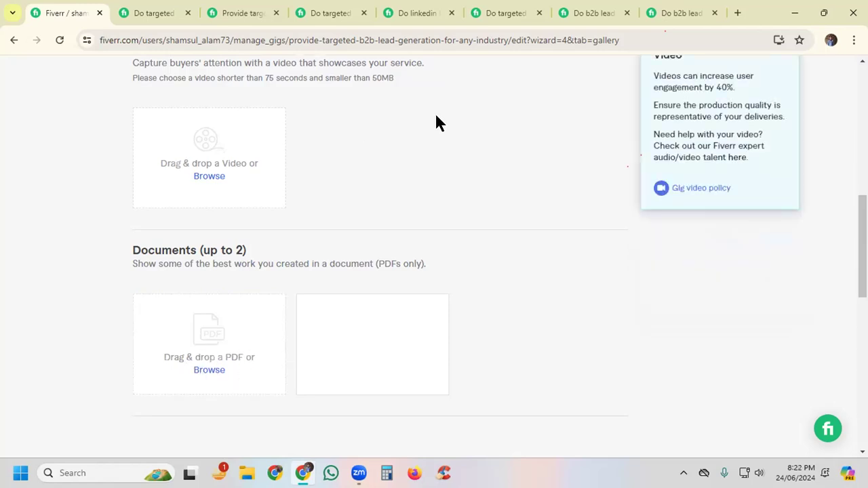
Step: Recheck the video length limit and the recommended image size in the gig image guidelines
{"action": "scroll", "coordinate": [436, 124], "scroll_direction": "up", "scroll_amount": 5}
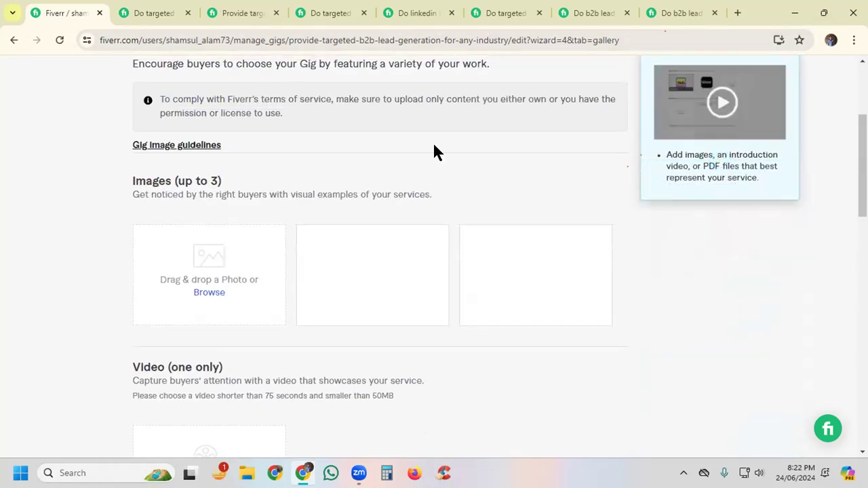
{"action": "scroll", "coordinate": [353, 204], "scroll_direction": "down", "scroll_amount": 2}
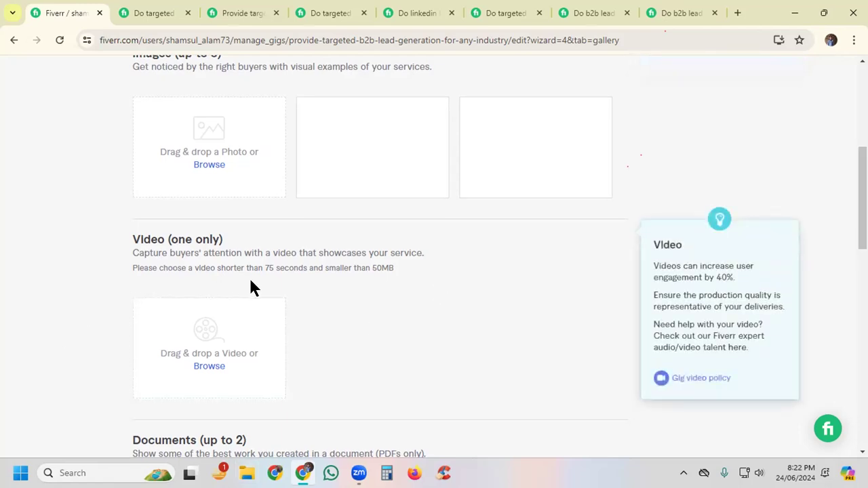
{"action": "scroll", "coordinate": [244, 287], "scroll_direction": "down", "scroll_amount": 1}
{"action": "left_click_drag", "start_coordinate": [264, 204], "coordinate": [310, 201]}
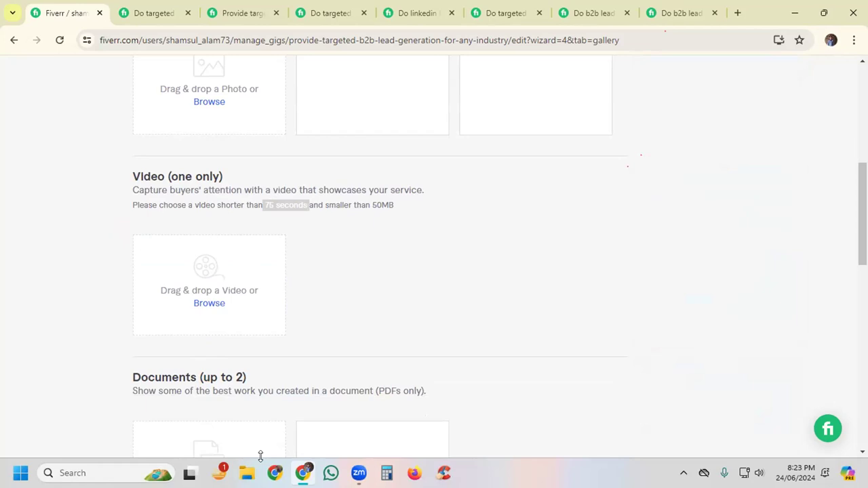
{"action": "scroll", "coordinate": [612, 232], "scroll_direction": "up", "scroll_amount": 2}
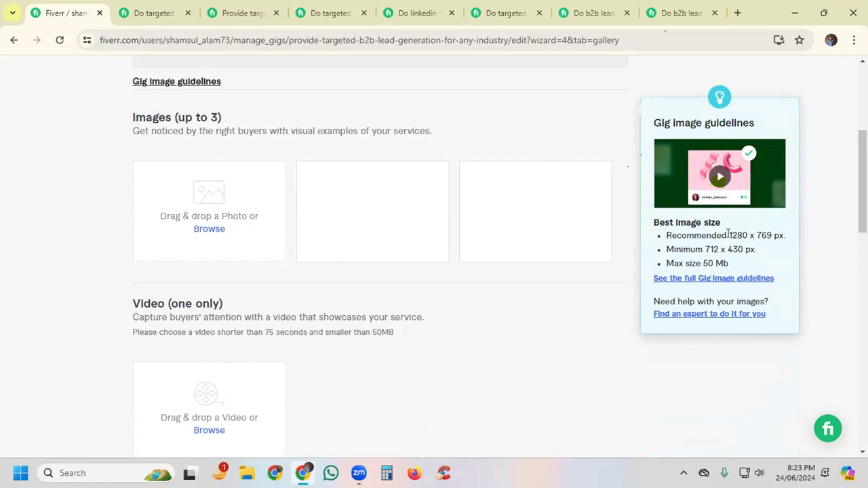
{"action": "left_click_drag", "start_coordinate": [729, 234], "coordinate": [771, 236]}
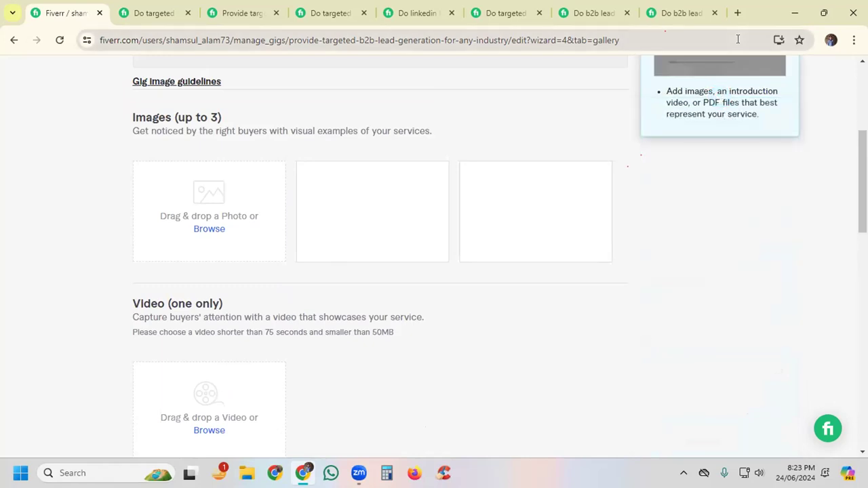
Step: Open canva.com in a new tab and check which Google account this browser profile is signed in to
{"action": "left_click", "coordinate": [737, 13]}
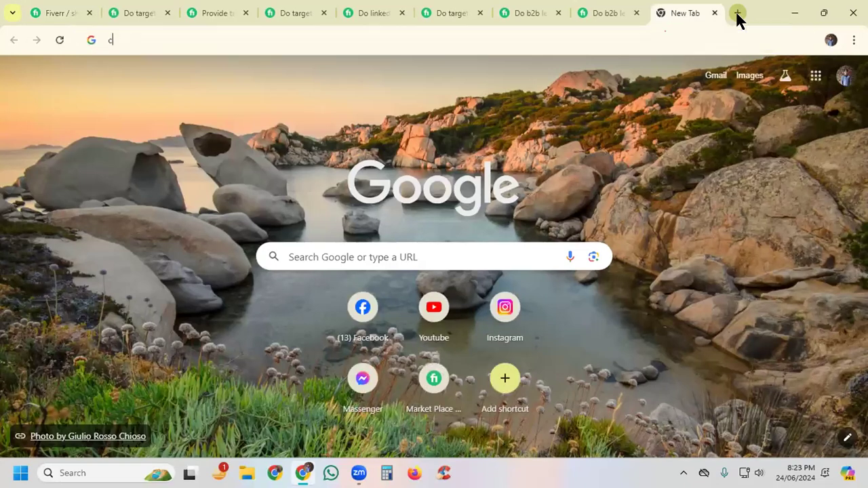
{"action": "type", "text": "ca"}
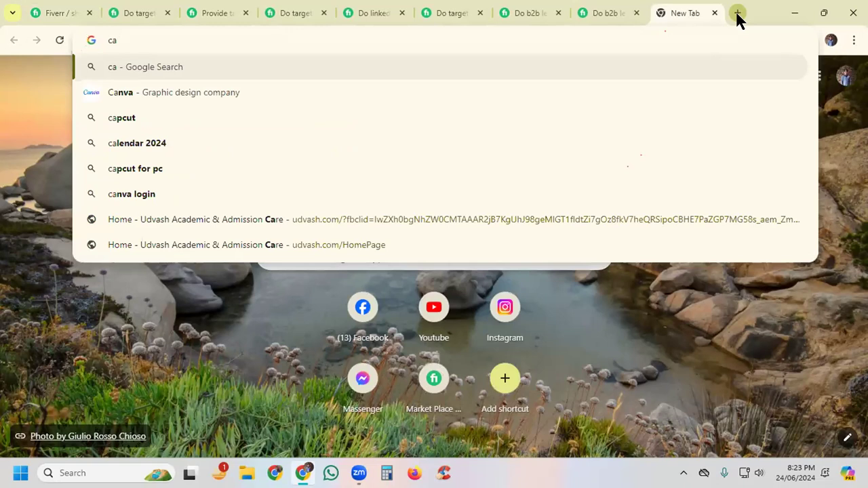
{"action": "type", "text": "n"}
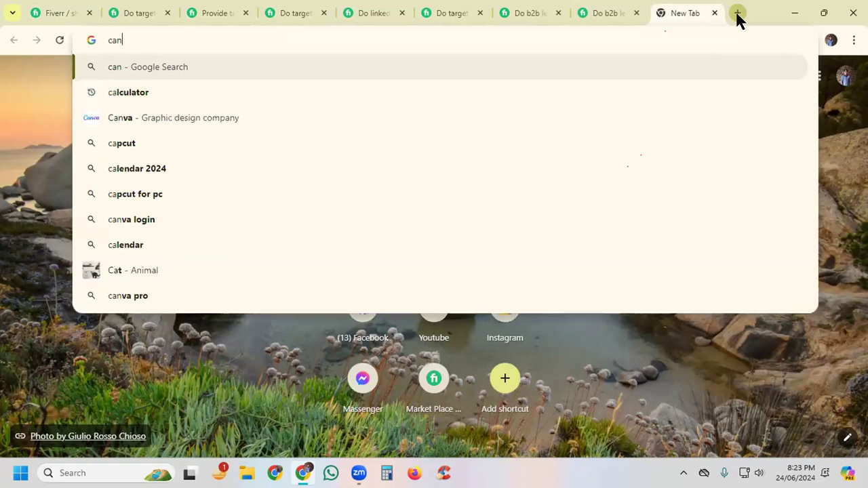
{"action": "type", "text": "va.com"}
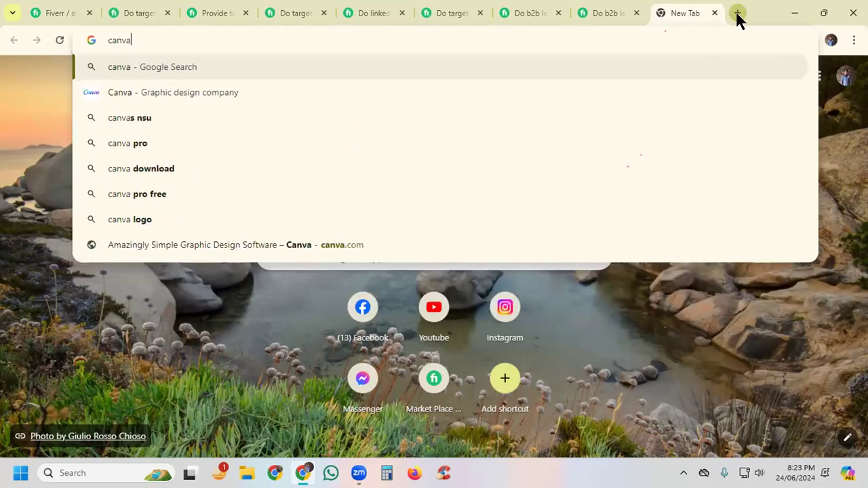
{"action": "key", "text": "Return"}
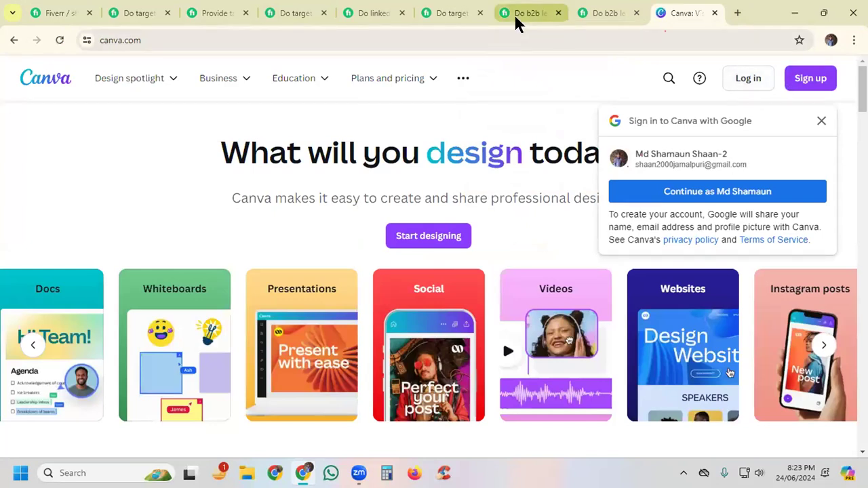
{"action": "mouse_move", "coordinate": [519, 23]}
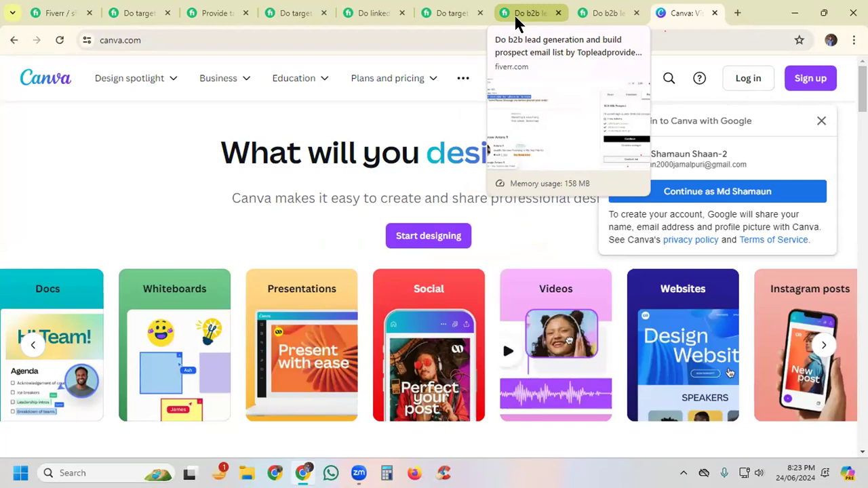
{"action": "left_click", "coordinate": [738, 13]}
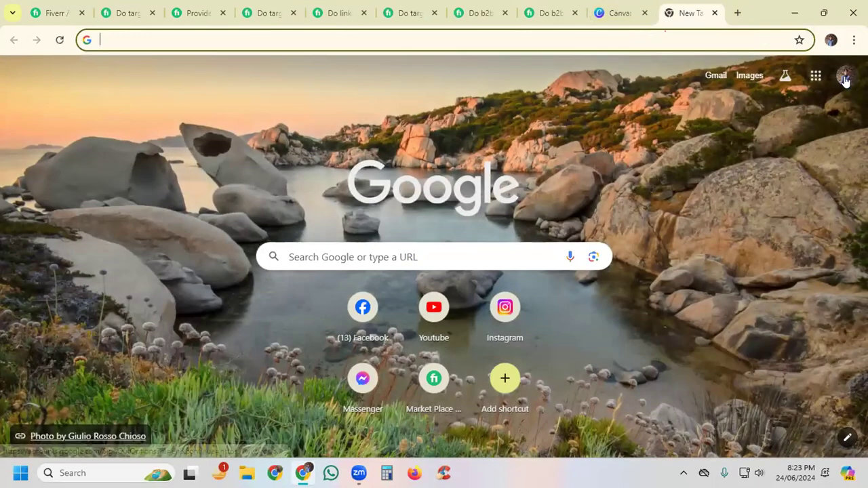
{"action": "left_click", "coordinate": [845, 77]}
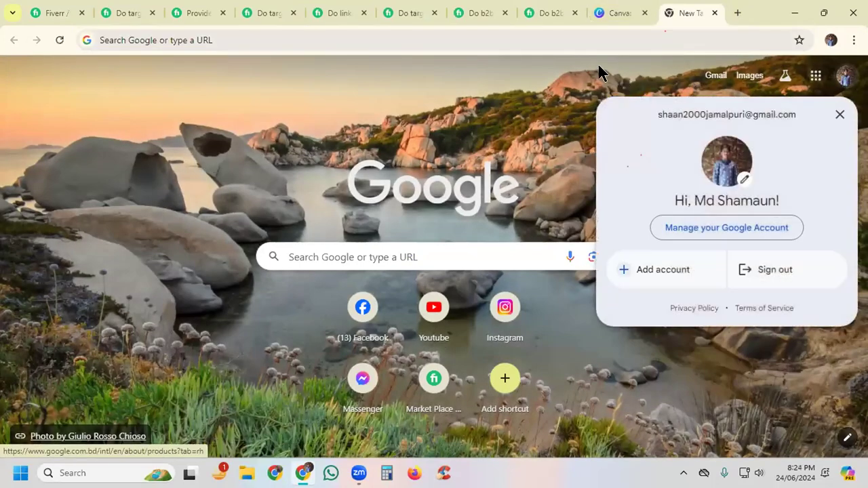
{"action": "left_click", "coordinate": [606, 76]}
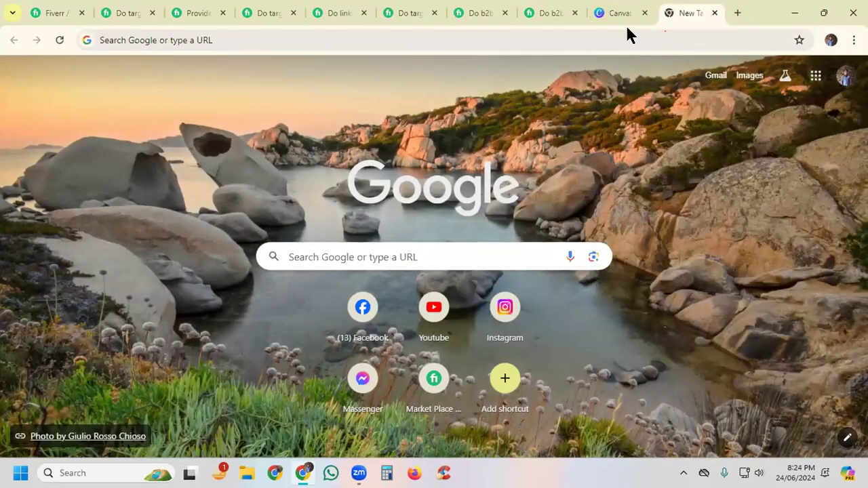
Step: Switch to the other Chrome profile, open Canva there and dismiss the Canva Create banner
{"action": "left_click", "coordinate": [275, 474]}
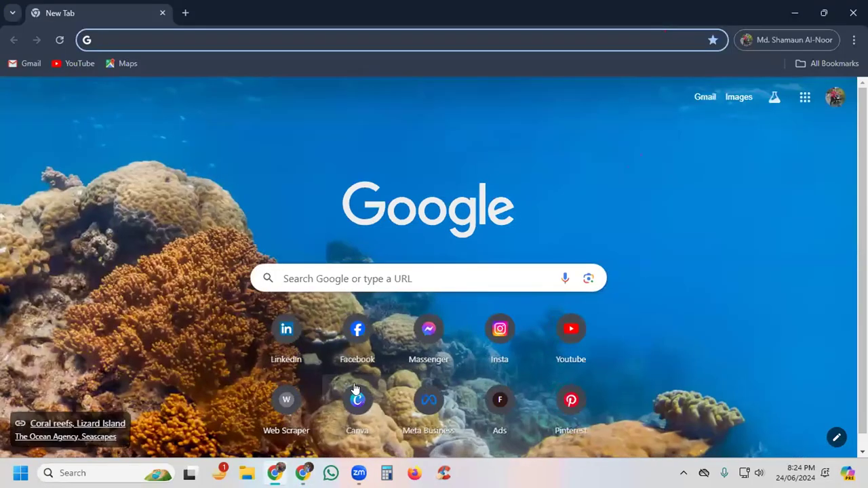
{"action": "left_click", "coordinate": [354, 388]}
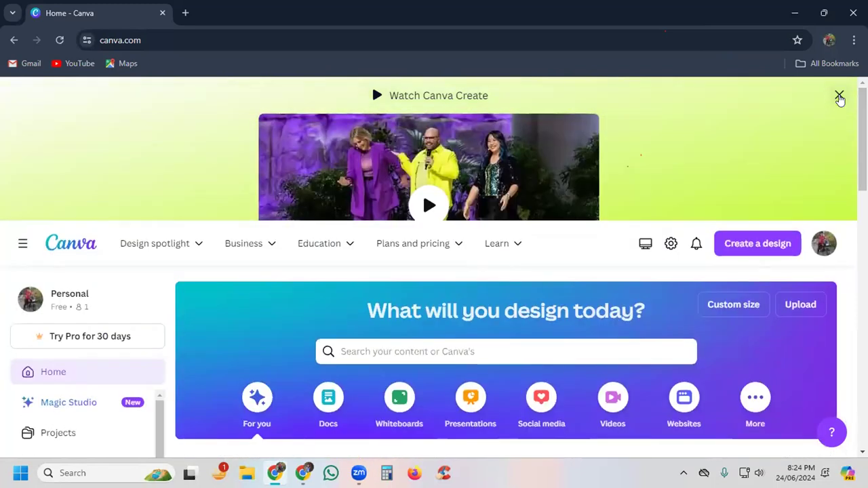
{"action": "left_click", "coordinate": [839, 96]}
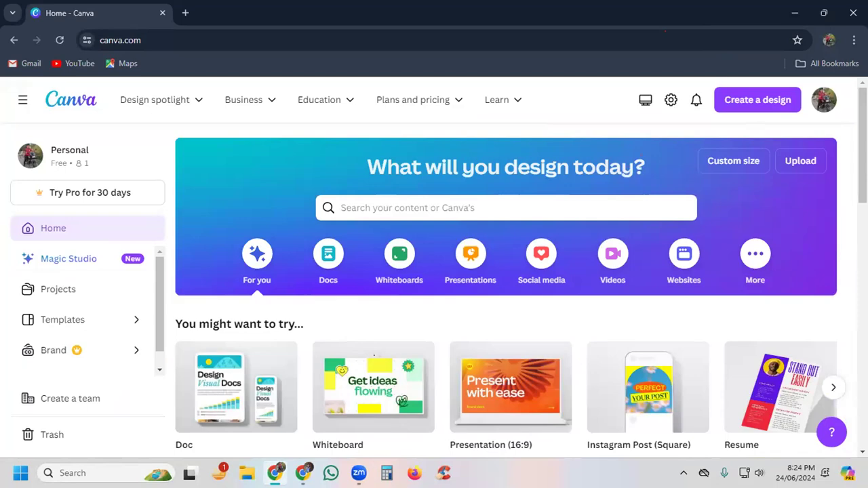
Step: Return to the Fiverr browser window and close its signed-out Canva tab and the blank new tab
{"action": "mouse_move", "coordinate": [303, 473]}
{"action": "left_click", "coordinate": [303, 407]}
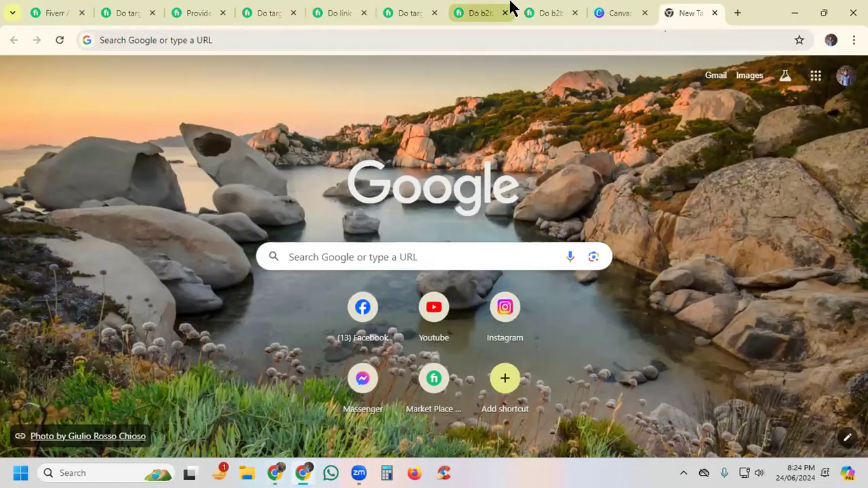
{"action": "left_click", "coordinate": [621, 13]}
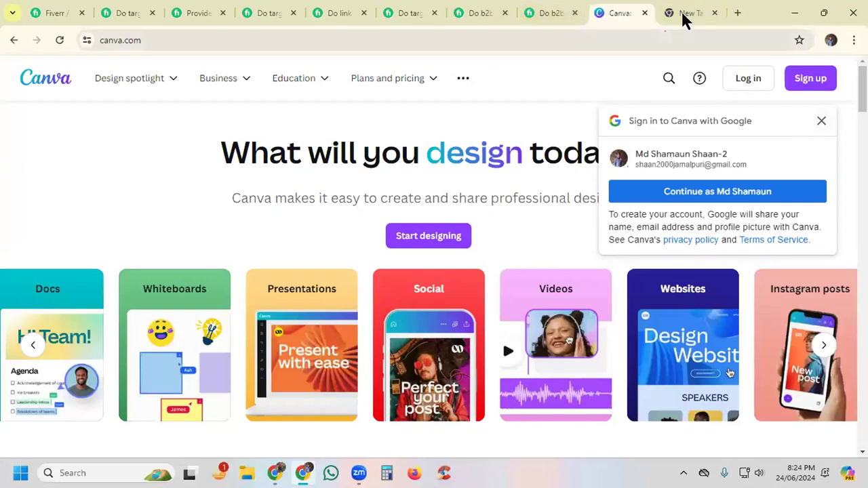
{"action": "left_click", "coordinate": [643, 12]}
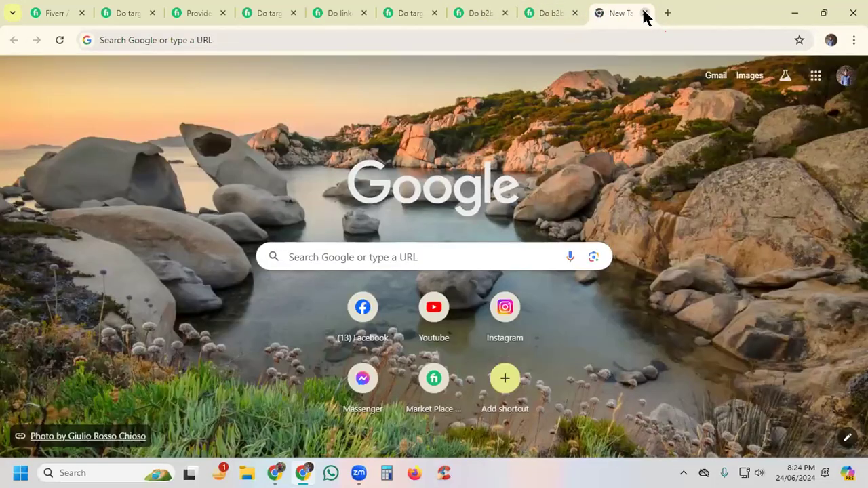
{"action": "left_click", "coordinate": [645, 14]}
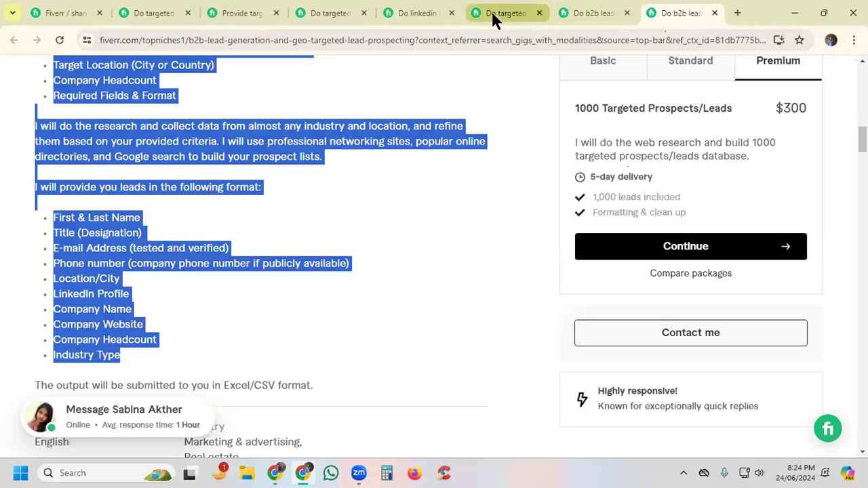
Step: Glance over the last and first competing gigs, then return to the edited gig's gallery and check the recommended image size
{"action": "left_click", "coordinate": [361, 207]}
{"action": "scroll", "coordinate": [286, 180], "scroll_direction": "up", "scroll_amount": 5}
{"action": "scroll", "coordinate": [286, 179], "scroll_direction": "up", "scroll_amount": 1}
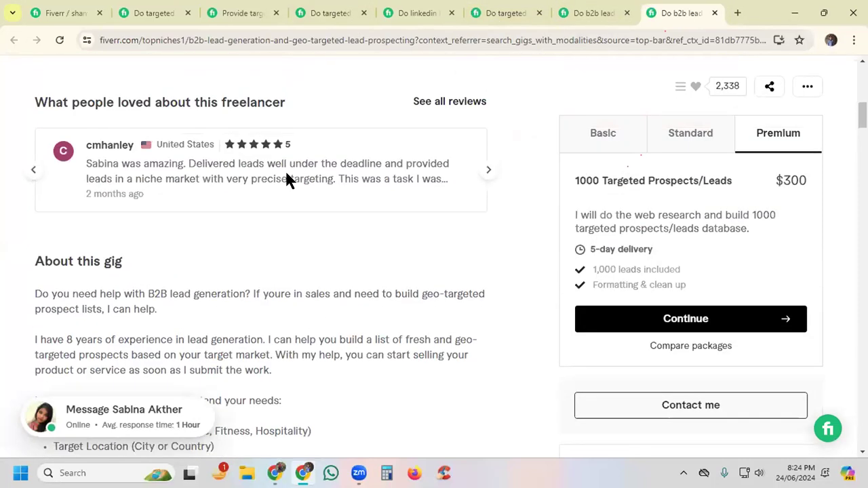
{"action": "left_click", "coordinate": [138, 20]}
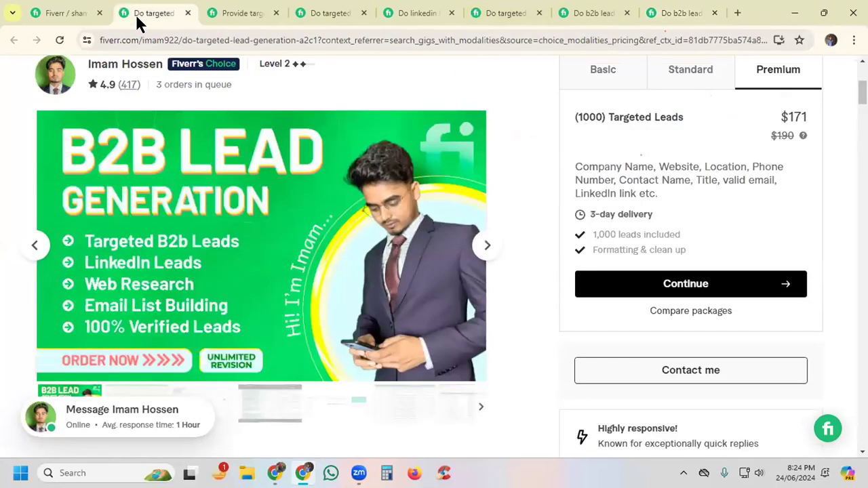
{"action": "left_click", "coordinate": [68, 12]}
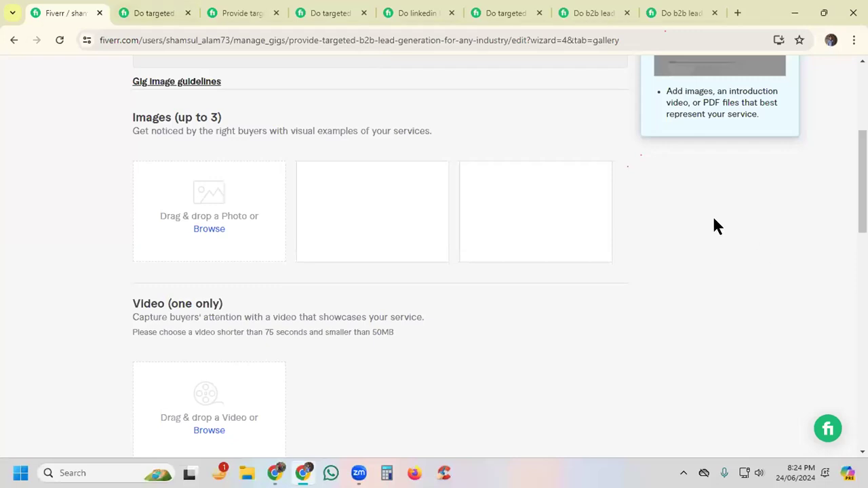
{"action": "scroll", "coordinate": [687, 223], "scroll_direction": "up", "scroll_amount": 2}
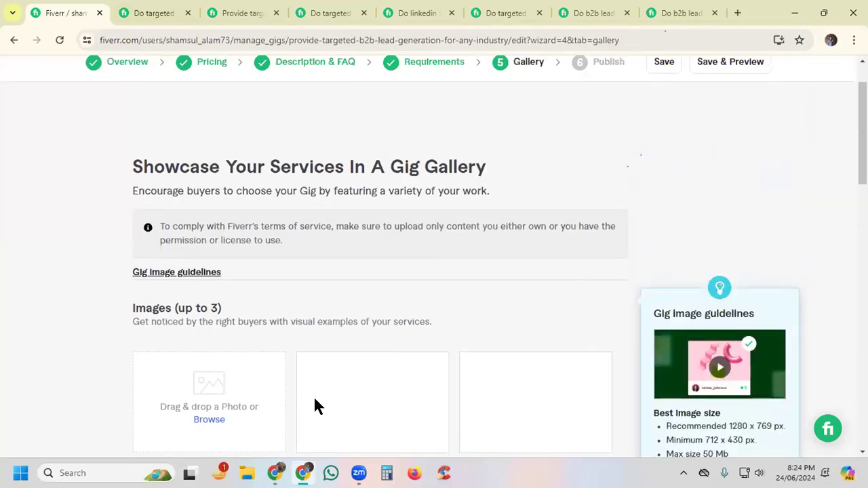
{"action": "scroll", "coordinate": [342, 398], "scroll_direction": "down", "scroll_amount": 1}
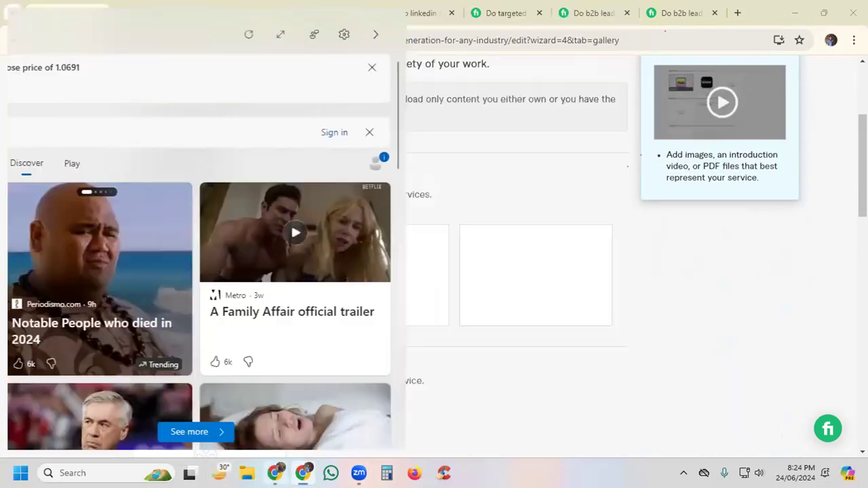
Step: Switch to the signed-in Canva window and create a new custom-size design of 1280 × 769 px
{"action": "left_click", "coordinate": [276, 474]}
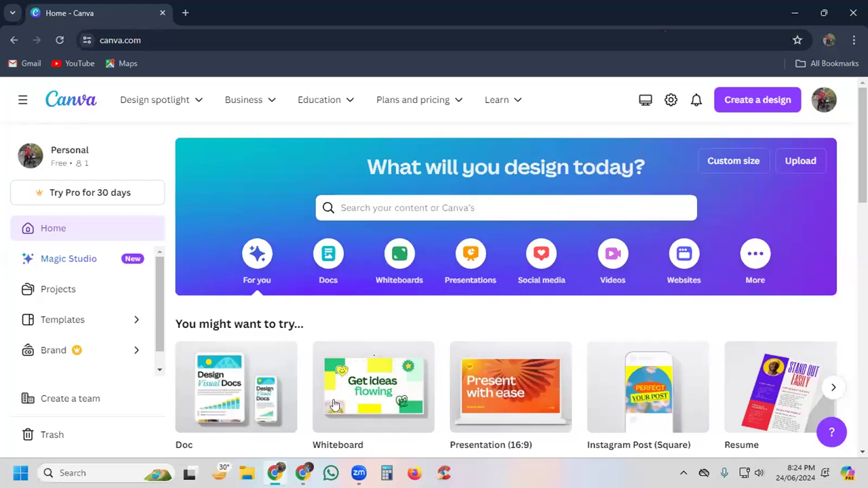
{"action": "left_click", "coordinate": [729, 165]}
{"action": "left_click", "coordinate": [569, 216]}
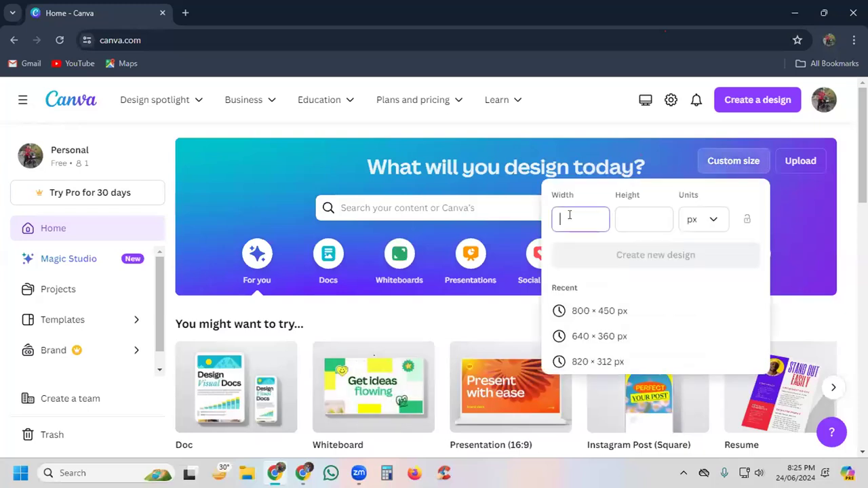
{"action": "type", "text": "1280"}
{"action": "key", "text": "Tab"}
{"action": "type", "text": "769"}
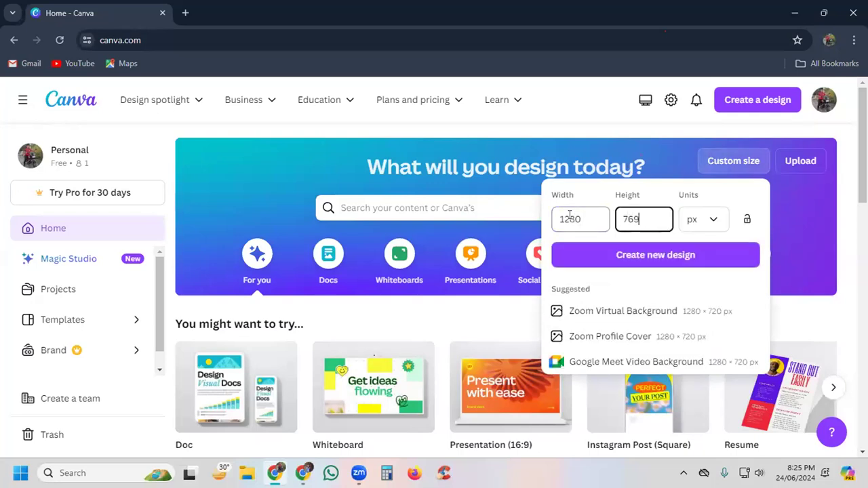
{"action": "key", "text": "Return"}
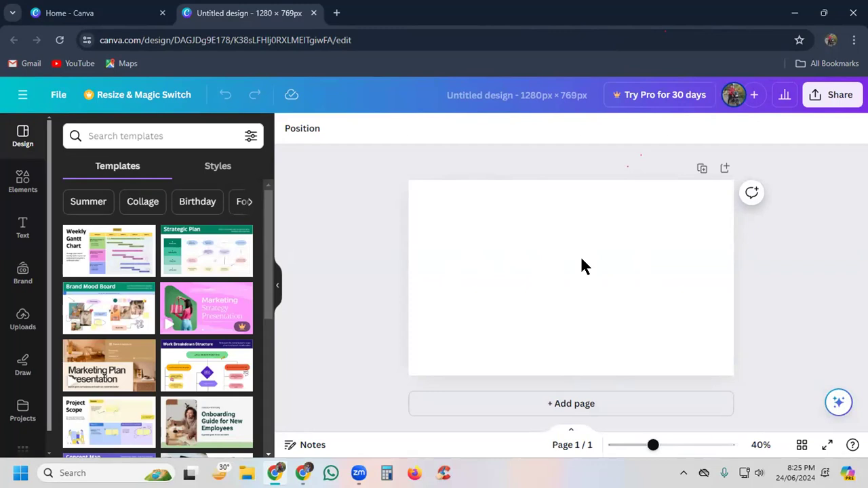
Step: Apply the cover page of the Green minimalist professional Business Proposal Presentation template to the blank page
{"action": "scroll", "coordinate": [194, 313], "scroll_direction": "down", "scroll_amount": 5}
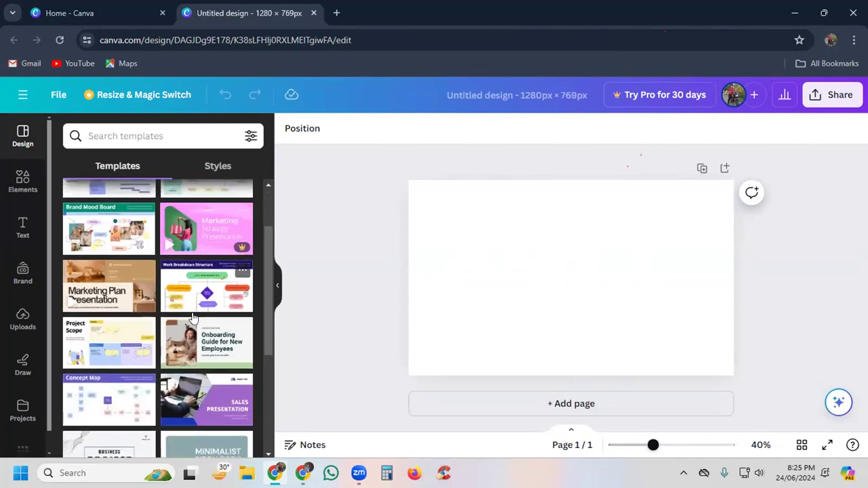
{"action": "scroll", "coordinate": [194, 316], "scroll_direction": "down", "scroll_amount": 1}
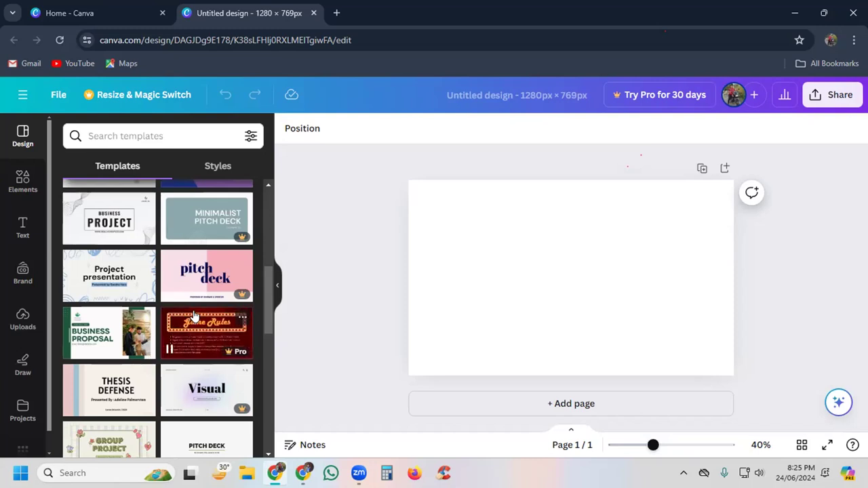
{"action": "scroll", "coordinate": [95, 323], "scroll_direction": "down", "scroll_amount": 1}
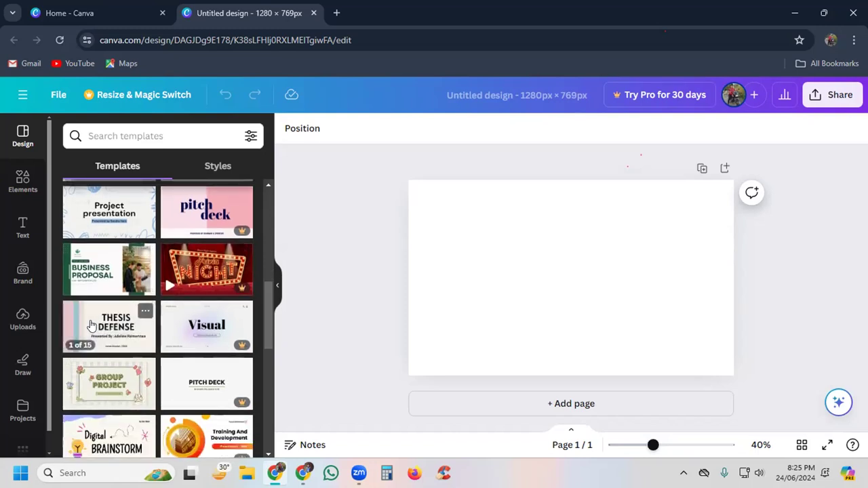
{"action": "left_click", "coordinate": [106, 269]}
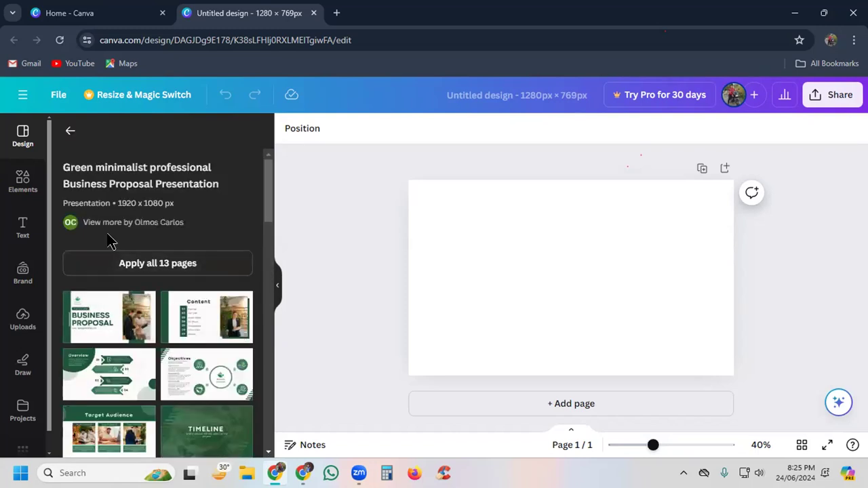
{"action": "left_click", "coordinate": [103, 314]}
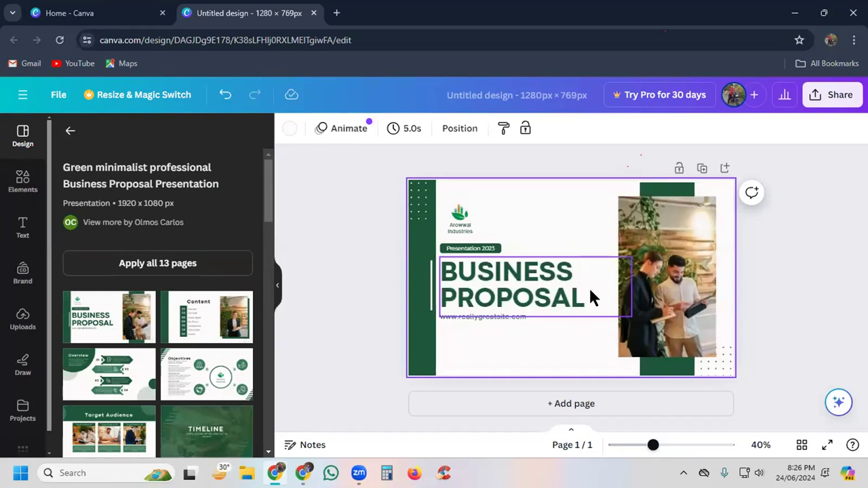
Step: Delete the "Presentation 2023" label, the company name text and the logo above the heading
{"action": "left_click", "coordinate": [485, 249]}
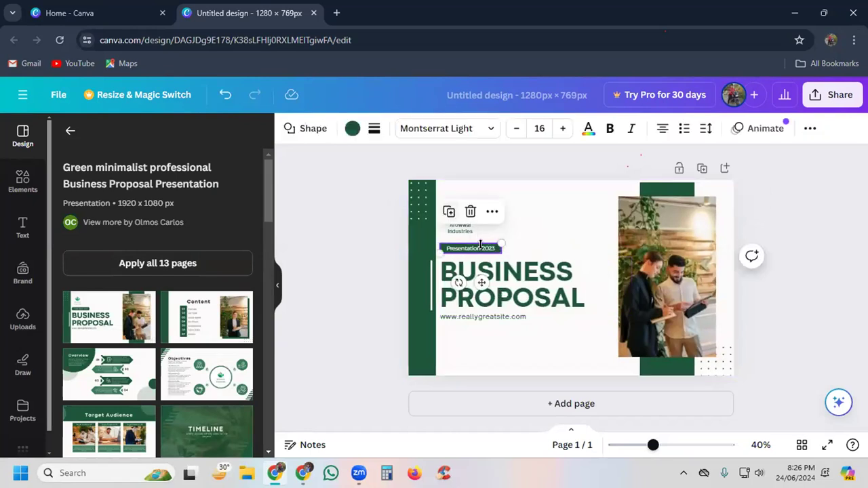
{"action": "left_click", "coordinate": [470, 212]}
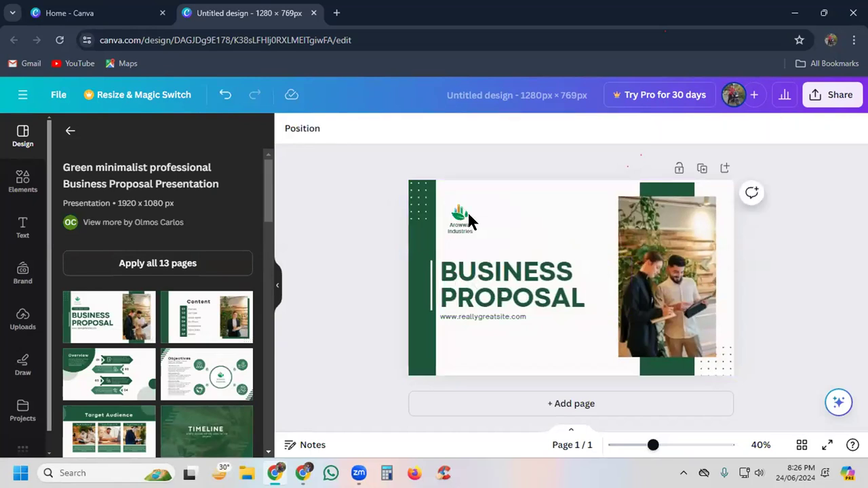
{"action": "left_click", "coordinate": [462, 231]}
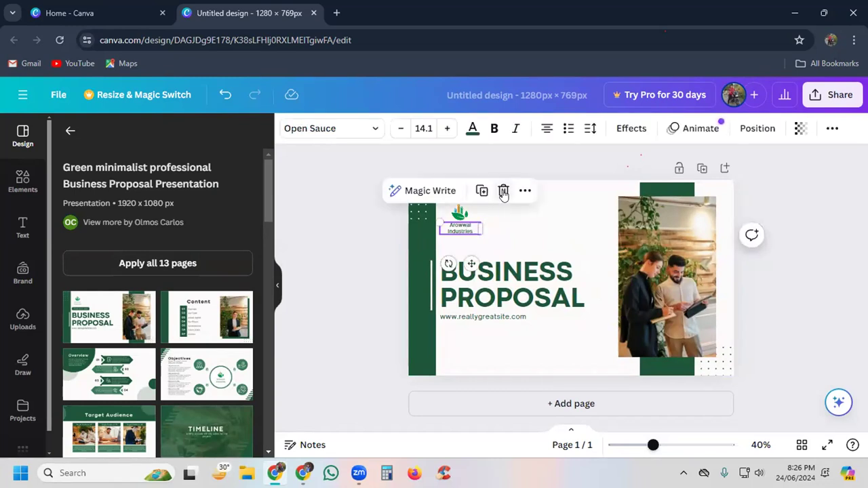
{"action": "left_click", "coordinate": [502, 191]}
{"action": "left_click", "coordinate": [459, 212]}
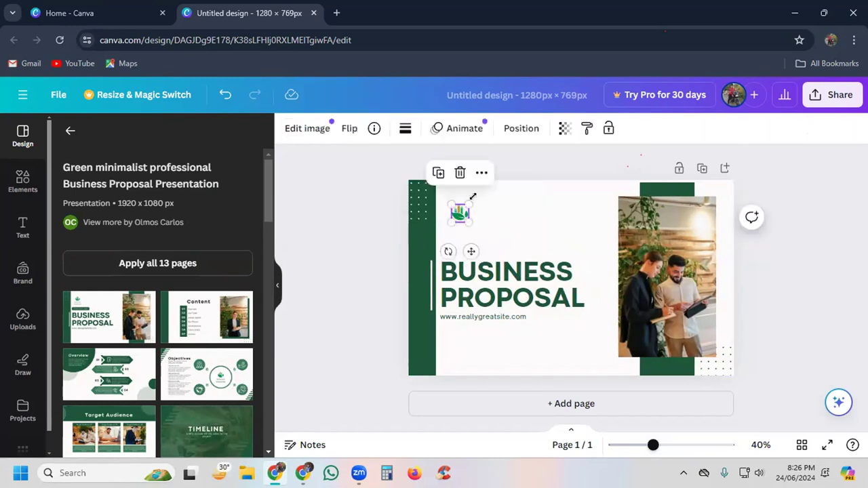
{"action": "left_click", "coordinate": [460, 174]}
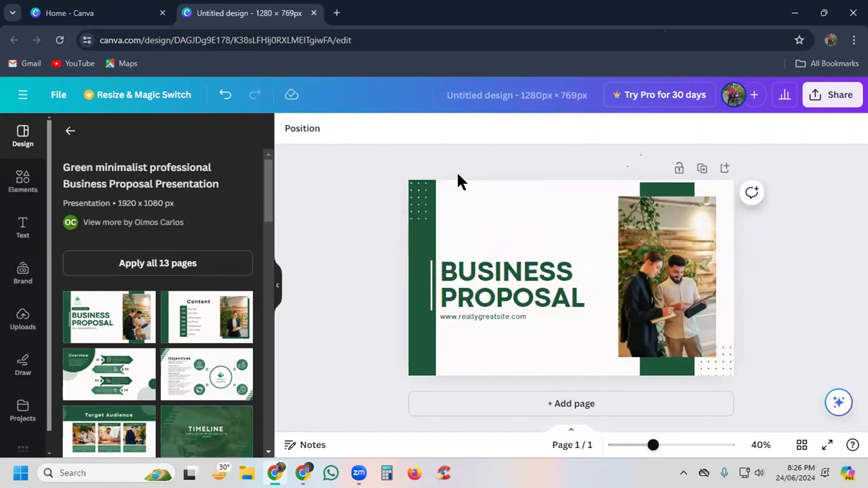
{"action": "left_click", "coordinate": [470, 311]}
{"action": "left_click", "coordinate": [578, 225]}
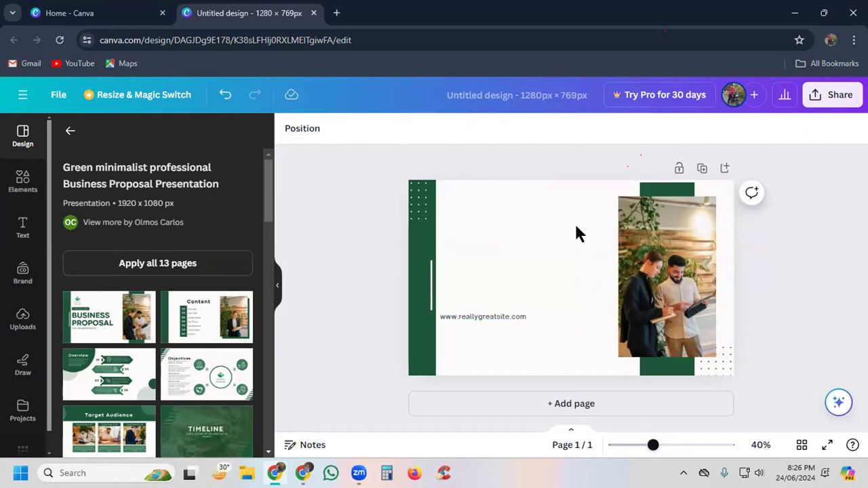
{"action": "key", "text": "ctrl+z"}
Step: Move the BUSINESS PROPOSAL heading up to the page's upper edge and delete the website address line
{"action": "left_click_drag", "start_coordinate": [514, 295], "coordinate": [516, 210]}
{"action": "left_click", "coordinate": [488, 316]}
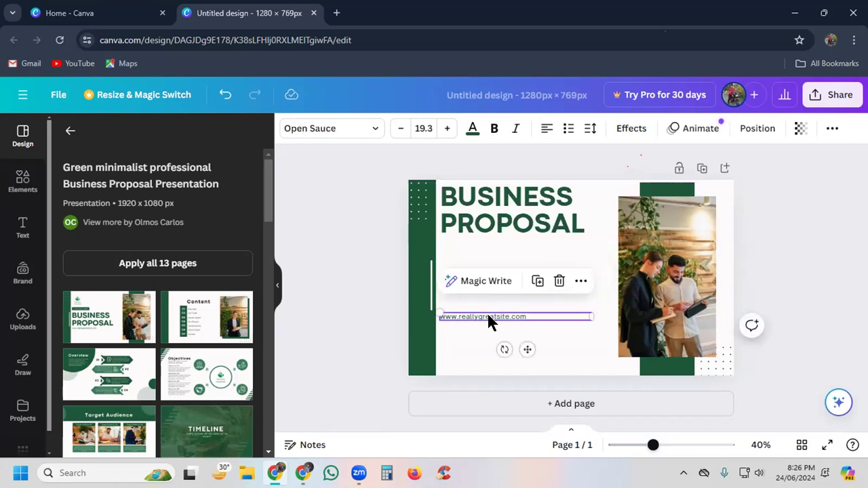
{"action": "left_click", "coordinate": [557, 282]}
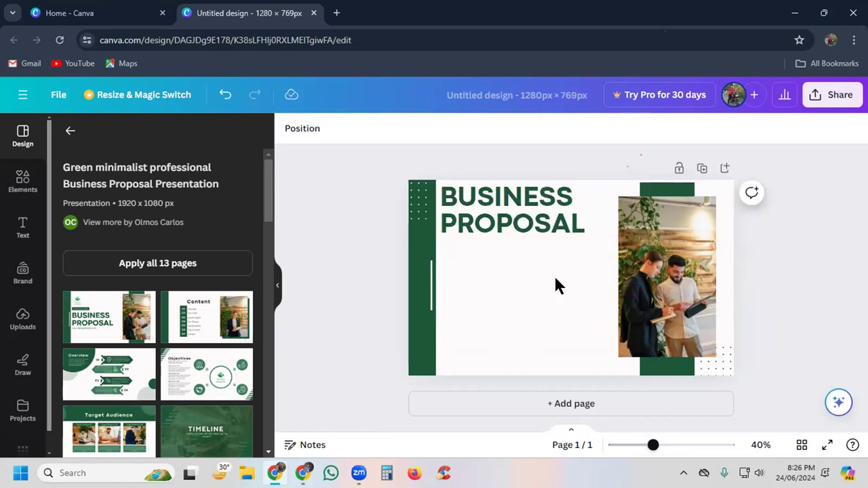
Step: Replace the BUSINESS PROPOSAL heading text with "B2B LEAD GENERATION"
{"action": "left_click", "coordinate": [500, 219]}
{"action": "left_click", "coordinate": [502, 208]}
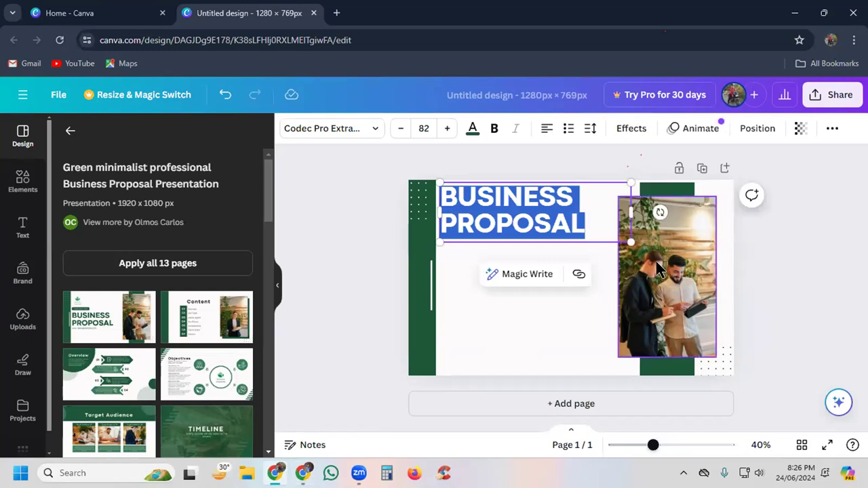
{"action": "type", "text": "B2B"}
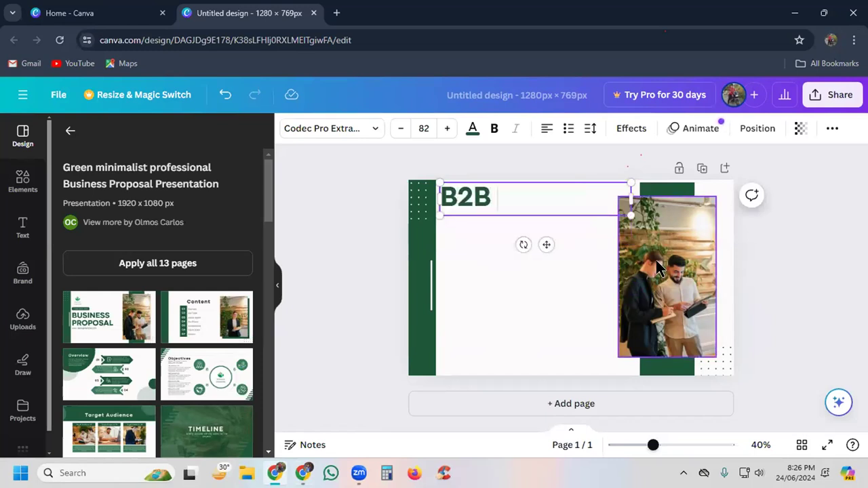
{"action": "type", "text": " LEAD GE"}
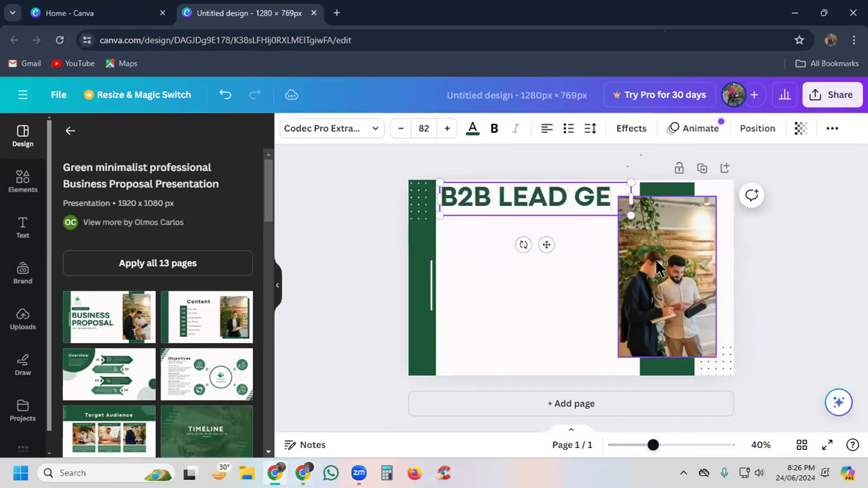
{"action": "type", "text": "NERATION"}
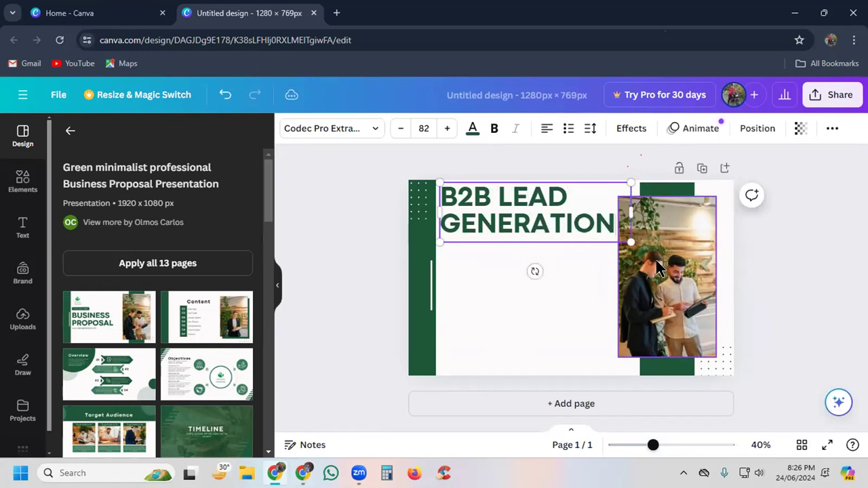
Step: Set the heading's font size to 45
{"action": "left_click", "coordinate": [424, 128]}
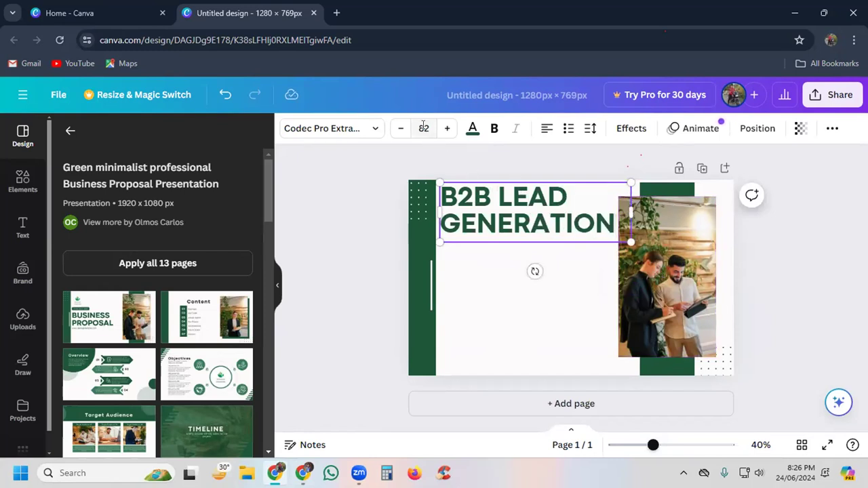
{"action": "type", "text": "45"}
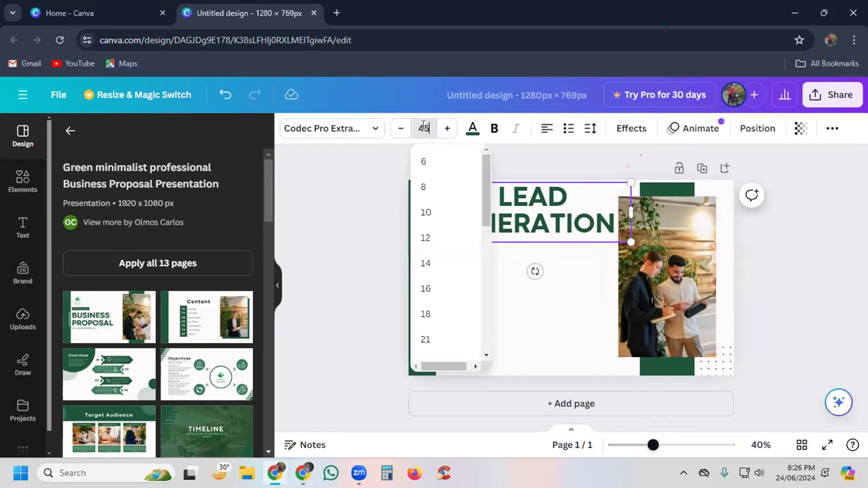
{"action": "key", "text": "Return"}
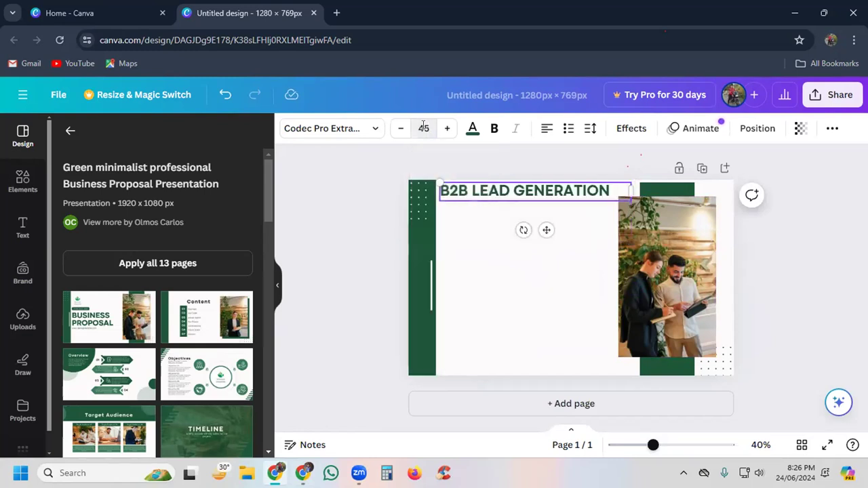
Step: Shift the B2B LEAD GENERATION heading slightly down the page and duplicate it
{"action": "left_click", "coordinate": [815, 284]}
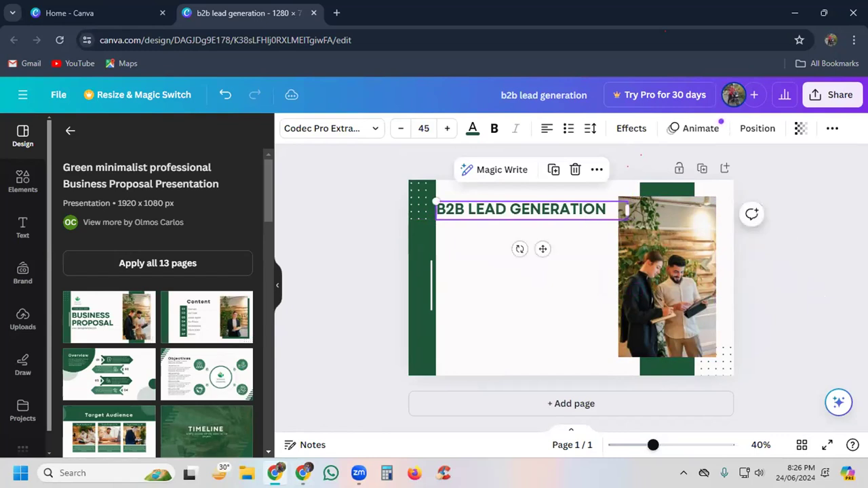
{"action": "key", "text": "ctrl+d"}
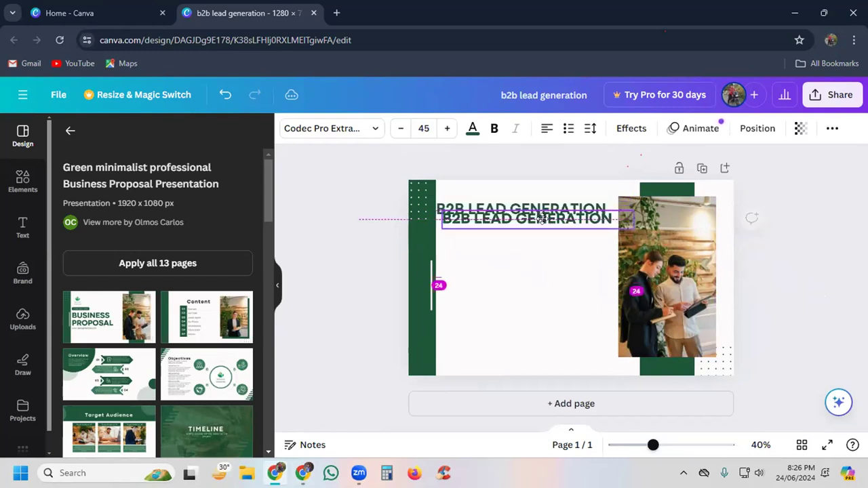
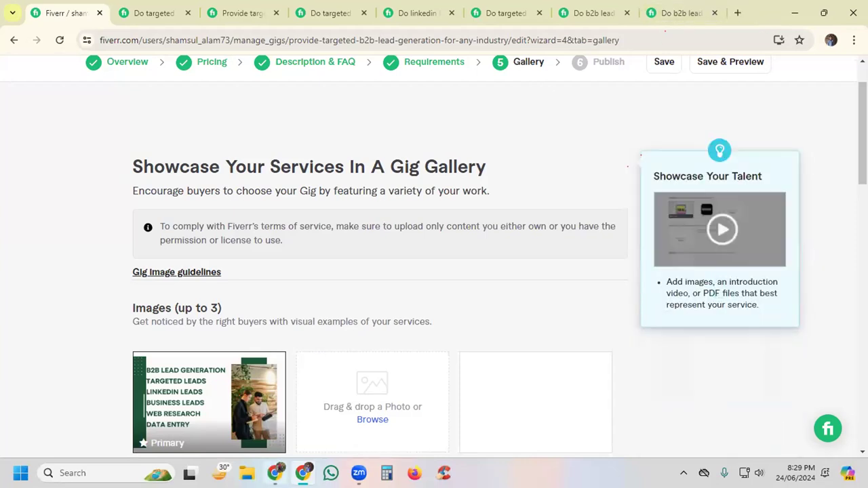
{"action": "left_click", "coordinate": [738, 13]}
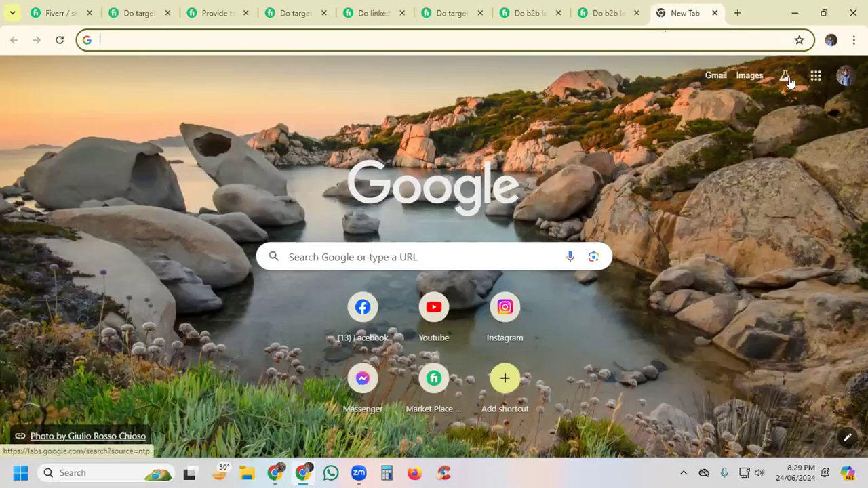
{"action": "left_click", "coordinate": [815, 79]}
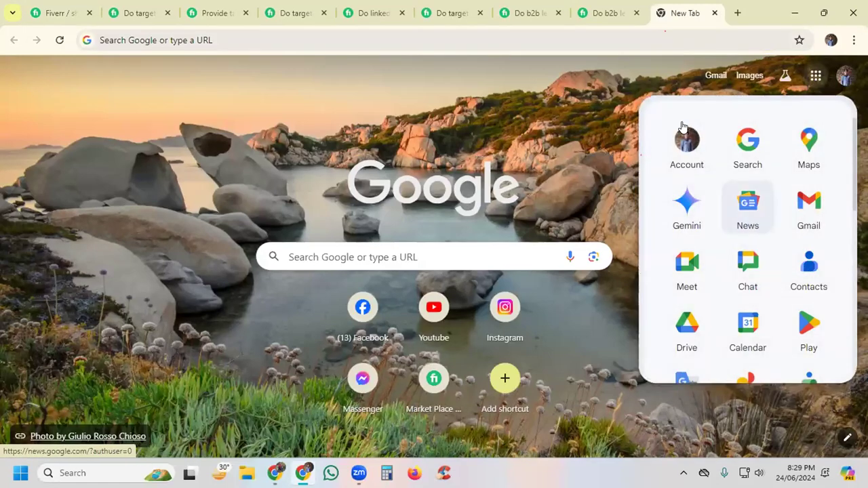
{"action": "left_click", "coordinate": [541, 91]}
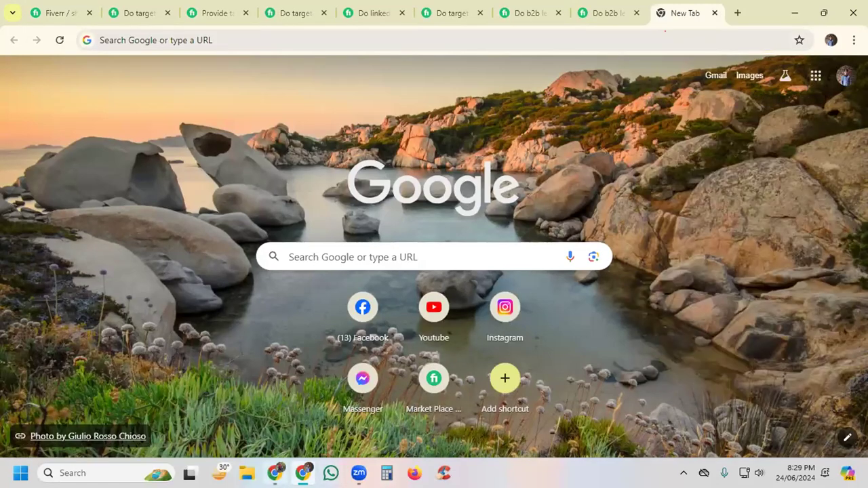
Step: Switch to the other Chrome window and open the Class-4 Lead Collection spreadsheet from Google Sheets in a new tab
{"action": "left_click", "coordinate": [275, 474]}
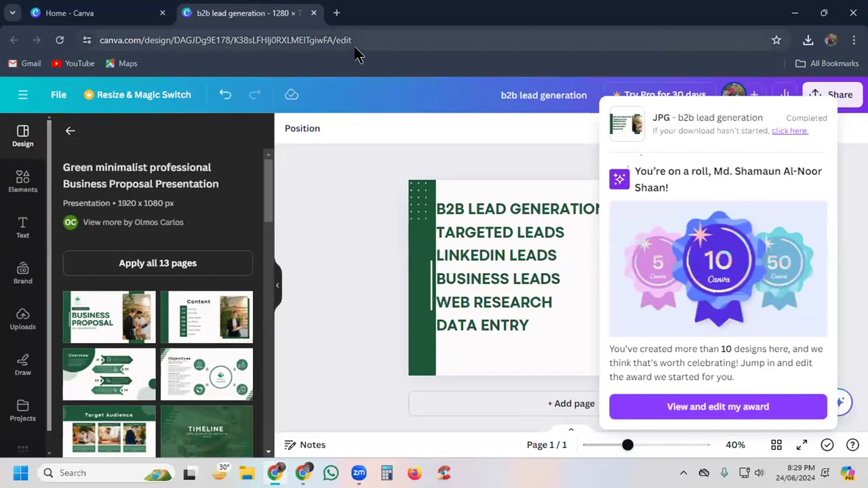
{"action": "left_click", "coordinate": [336, 13]}
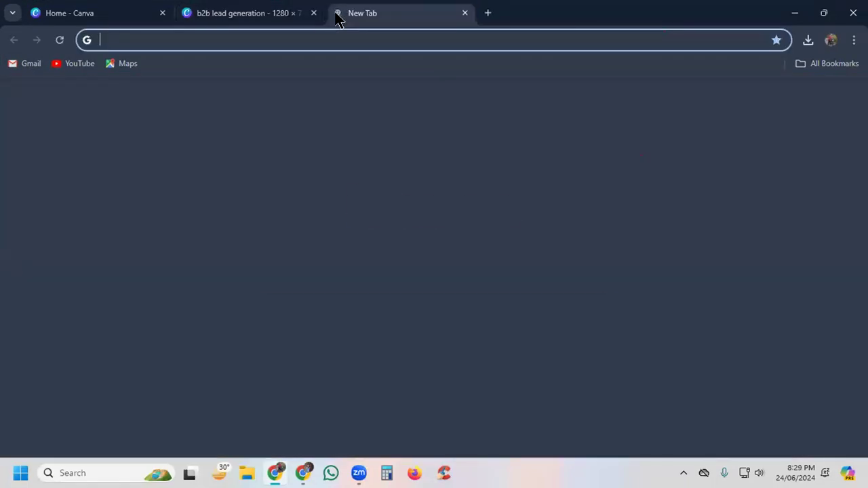
{"action": "left_click", "coordinate": [805, 97]}
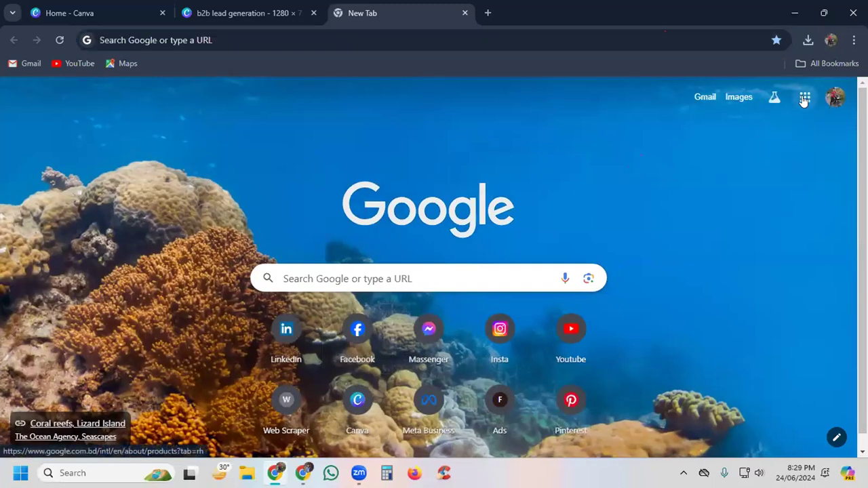
{"action": "scroll", "coordinate": [731, 331], "scroll_direction": "down", "scroll_amount": 3}
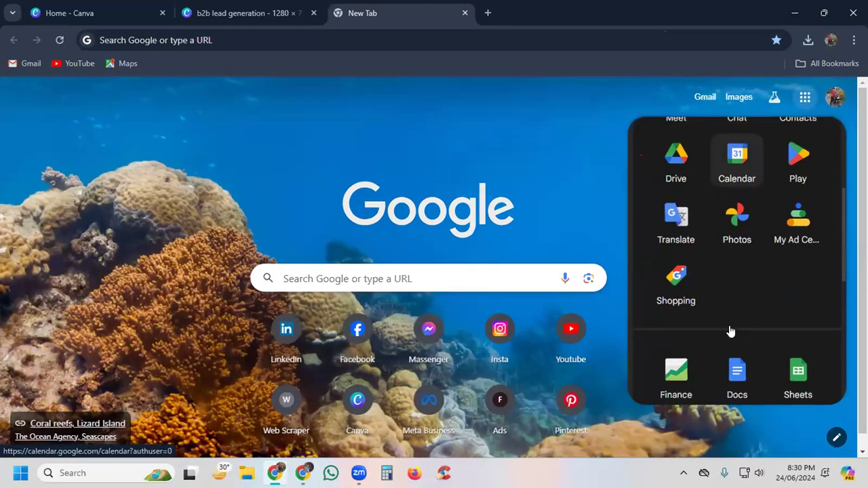
{"action": "left_click", "coordinate": [798, 370]}
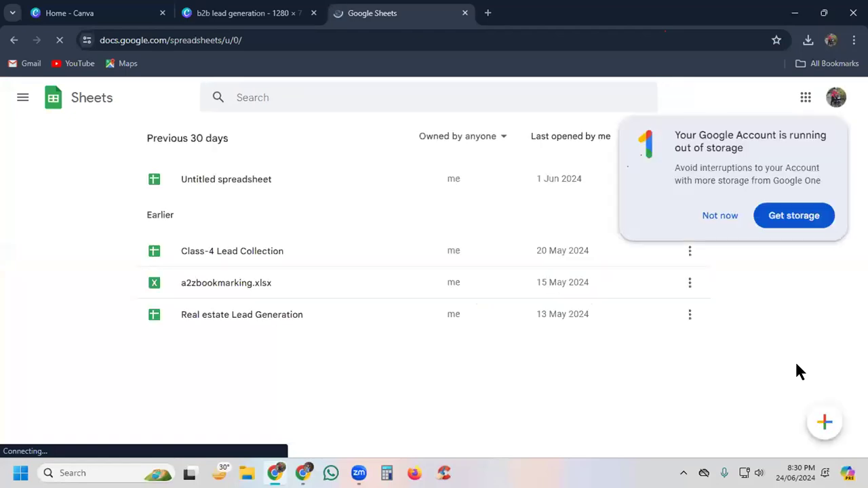
{"action": "left_click", "coordinate": [208, 252]}
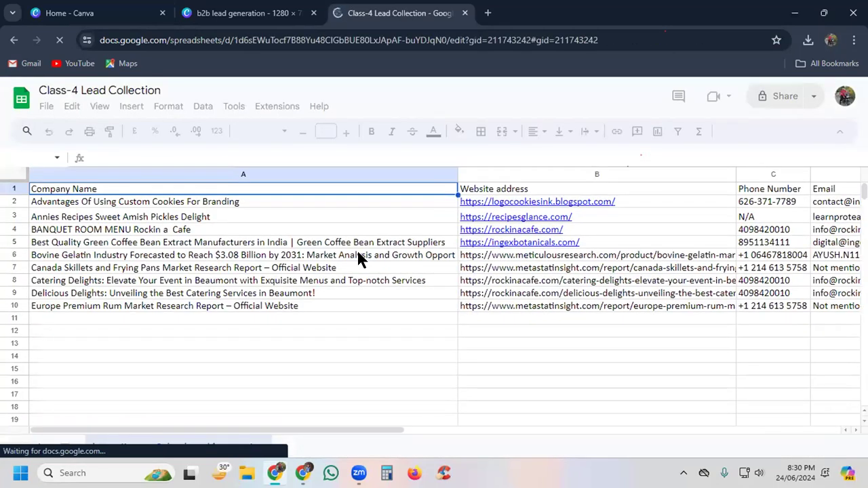
Step: Centre-align the whole lead table A1:F10 horizontally and apply borders to all its cells
{"action": "left_click", "coordinate": [359, 257]}
{"action": "key", "text": "ctrl+a"}
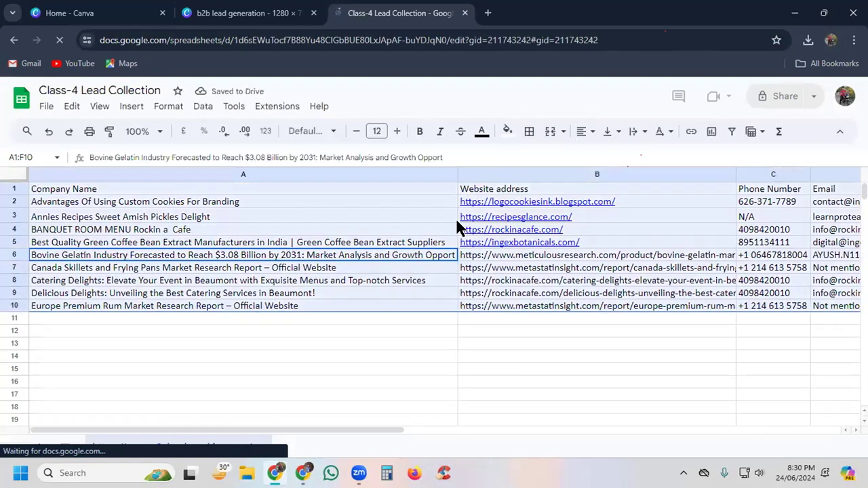
{"action": "left_click", "coordinate": [584, 130]}
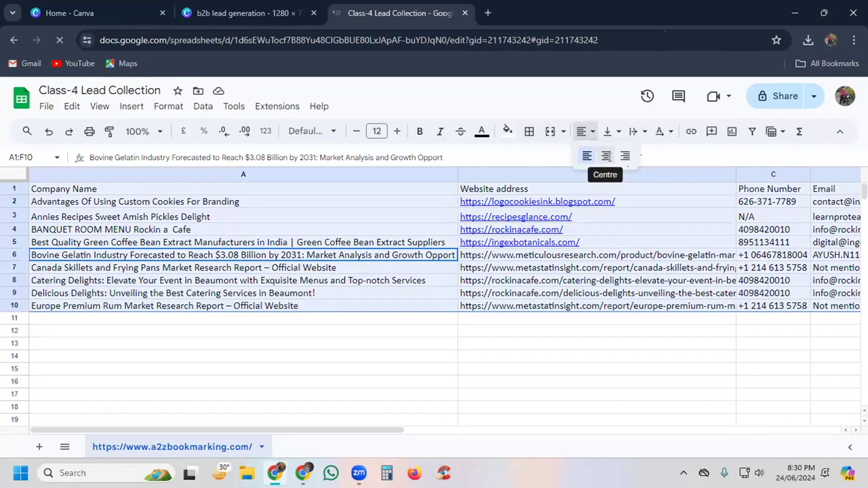
{"action": "left_click", "coordinate": [606, 156]}
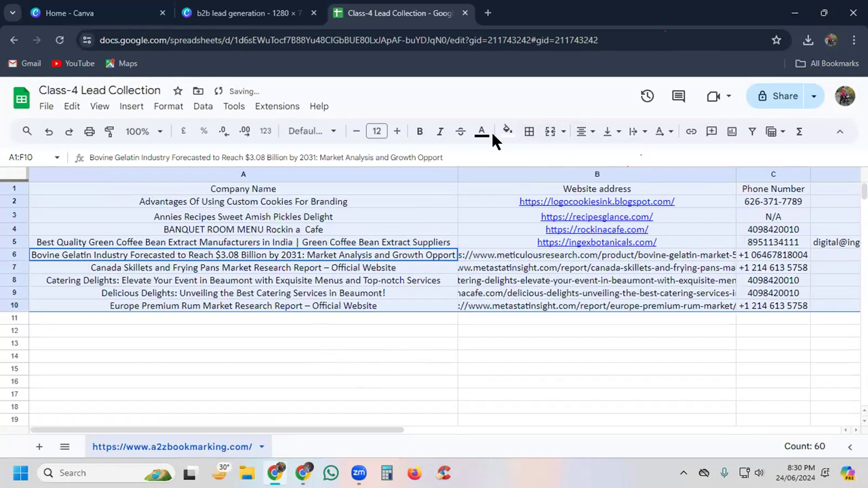
{"action": "left_click", "coordinate": [531, 133]}
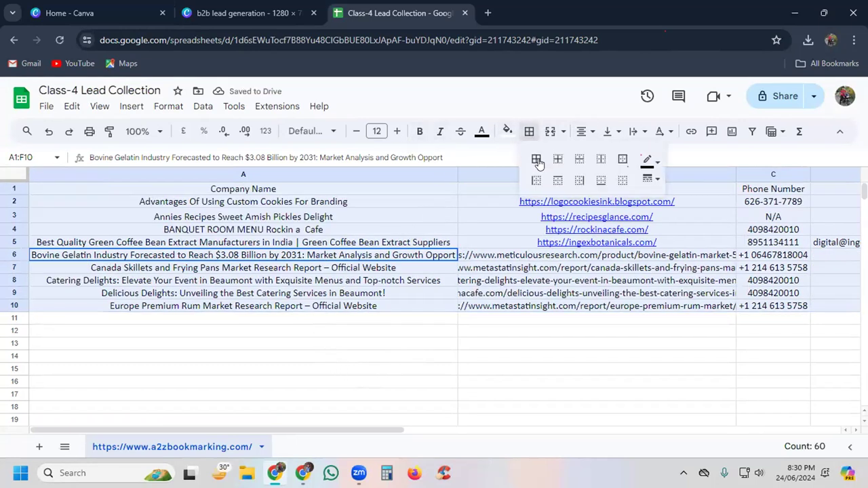
{"action": "left_click", "coordinate": [536, 159]}
{"action": "left_click", "coordinate": [268, 384]}
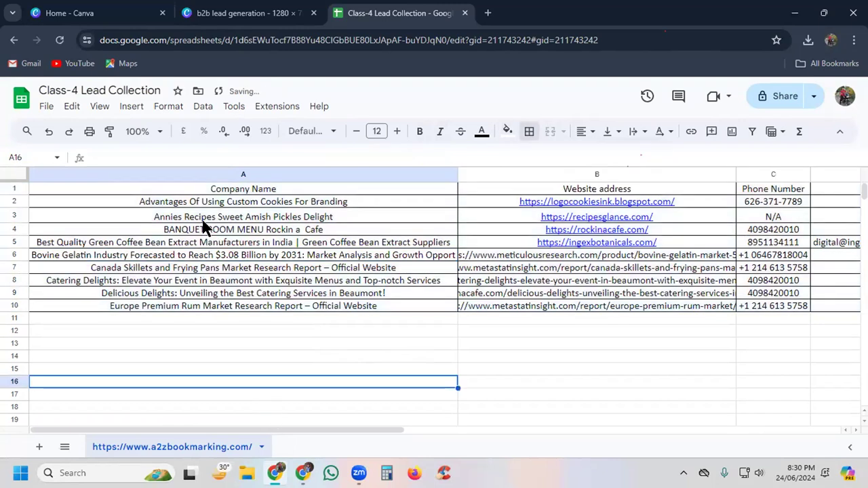
Step: Fill the header row A1:F1 from Company Name to location with bright green
{"action": "left_click", "coordinate": [134, 188]}
{"action": "left_click_drag", "start_coordinate": [133, 191], "coordinate": [567, 194]}
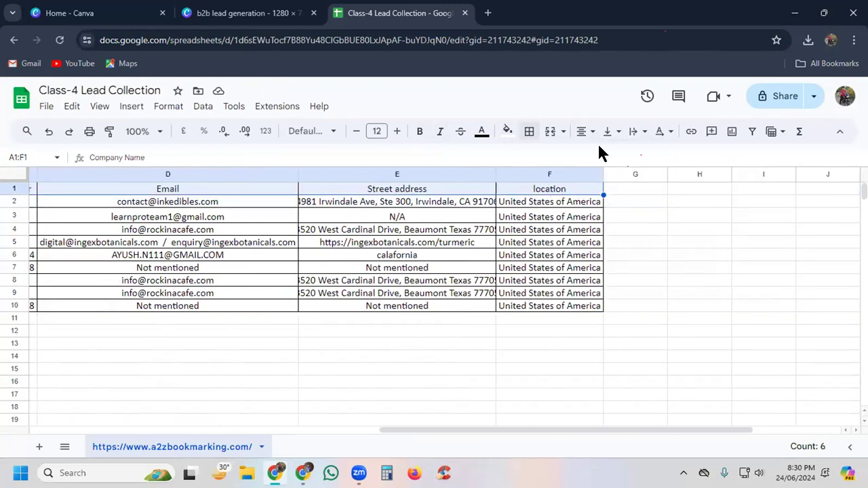
{"action": "left_click", "coordinate": [507, 131]}
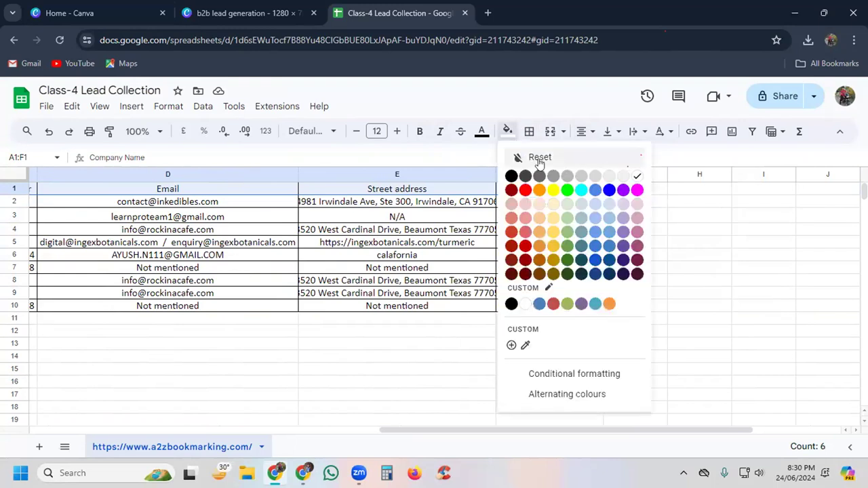
{"action": "left_click", "coordinate": [567, 191]}
{"action": "left_click", "coordinate": [386, 395]}
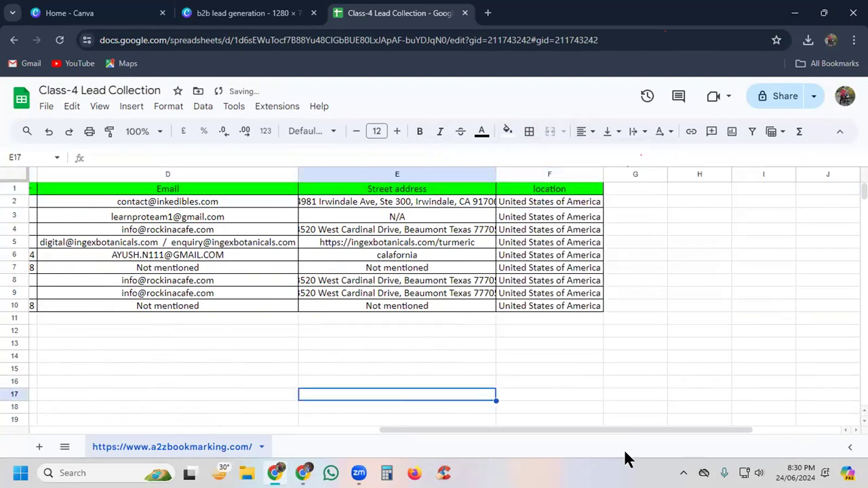
Step: Narrow the Company Name, Website address, Email and Street address columns so the whole table fits in view
{"action": "left_click_drag", "start_coordinate": [597, 431], "coordinate": [10, 430]}
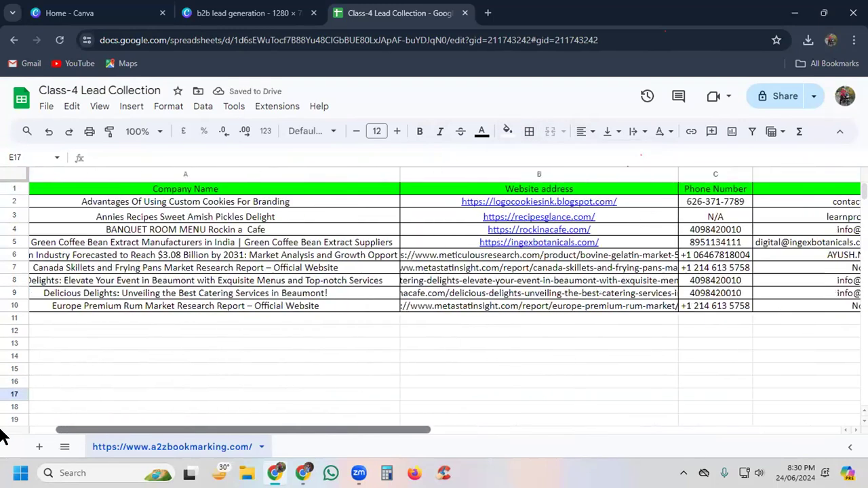
{"action": "left_click_drag", "start_coordinate": [458, 171], "coordinate": [192, 175]}
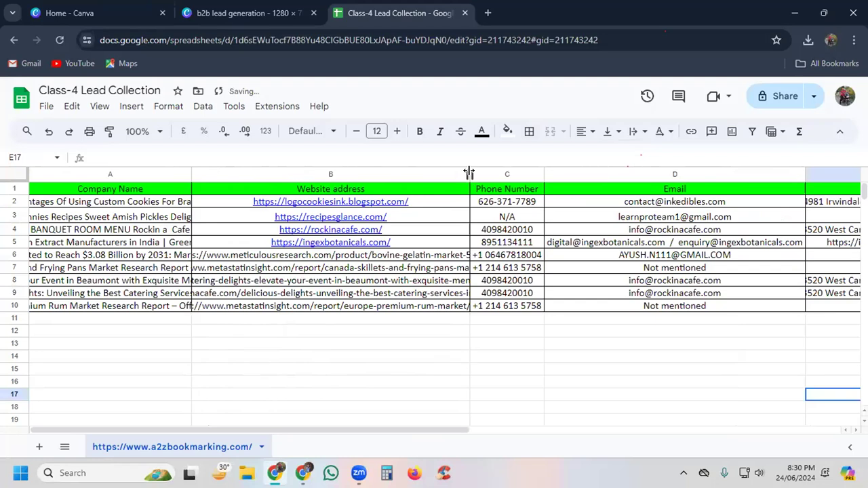
{"action": "left_click_drag", "start_coordinate": [467, 173], "coordinate": [305, 175]}
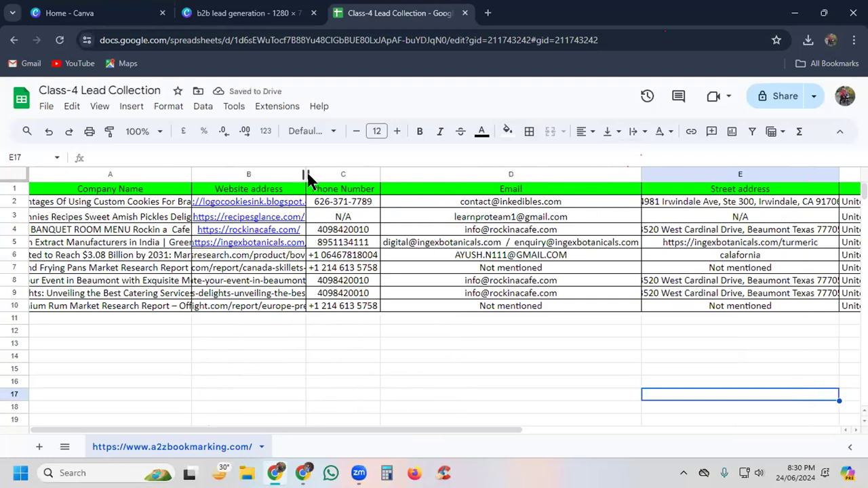
{"action": "left_click_drag", "start_coordinate": [302, 173], "coordinate": [294, 173]}
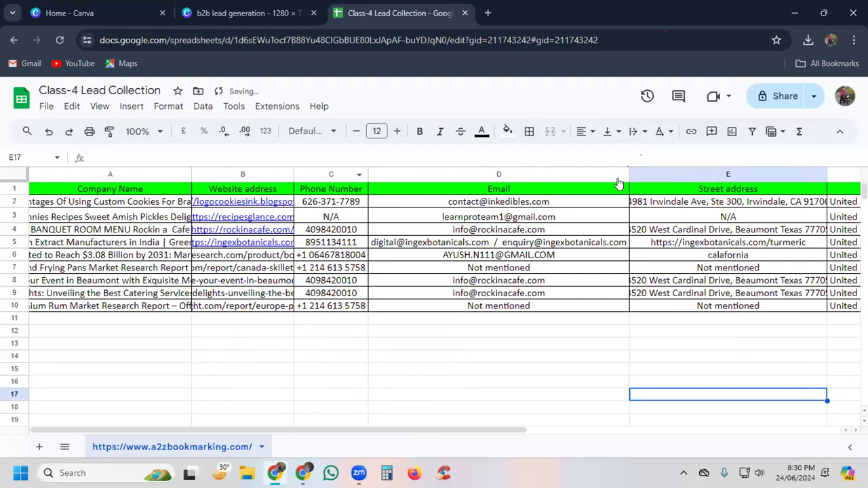
{"action": "left_click_drag", "start_coordinate": [627, 173], "coordinate": [441, 175]}
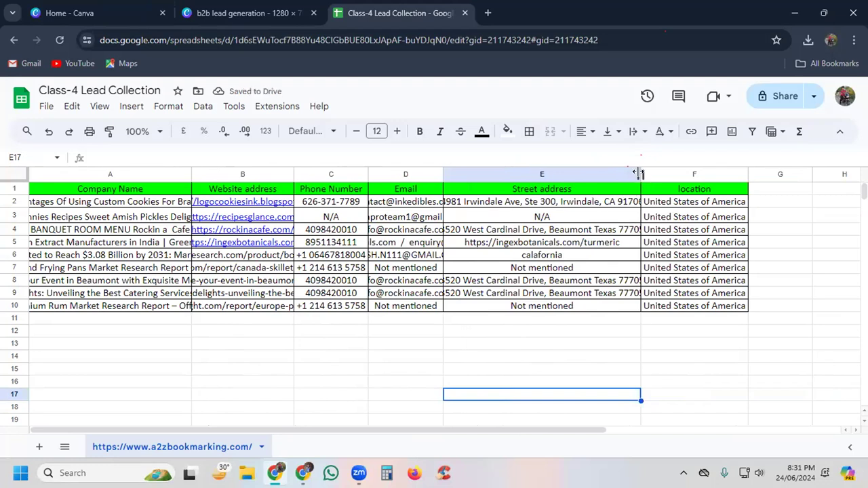
{"action": "left_click_drag", "start_coordinate": [639, 174], "coordinate": [526, 174]}
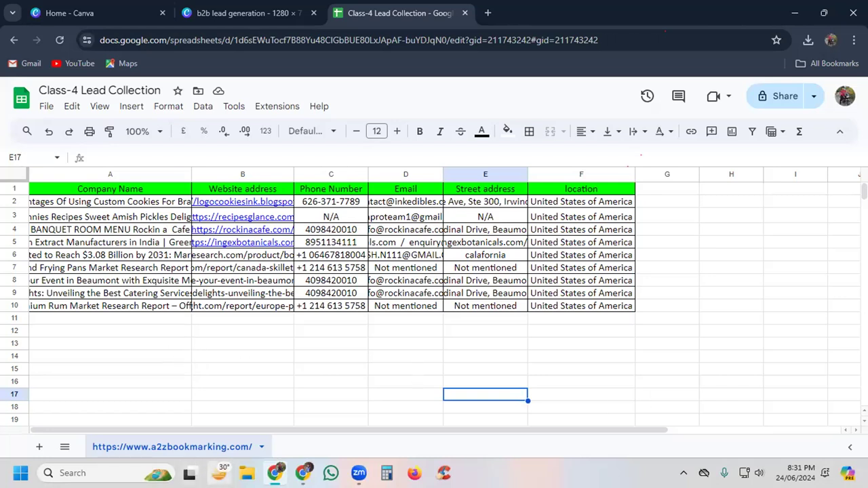
Step: Capture two Snipping Tool screenshots of the lead table, one including the spreadsheet title and one starting at the toolbar
{"action": "left_click", "coordinate": [113, 467]}
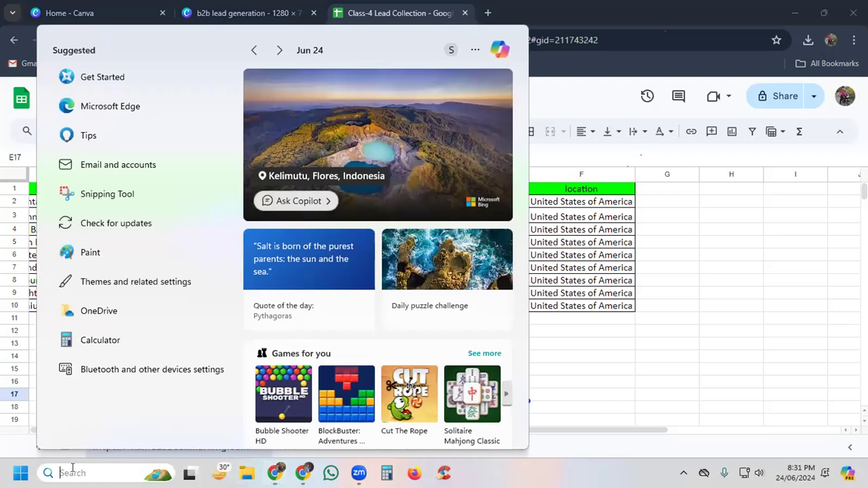
{"action": "left_click", "coordinate": [95, 197]}
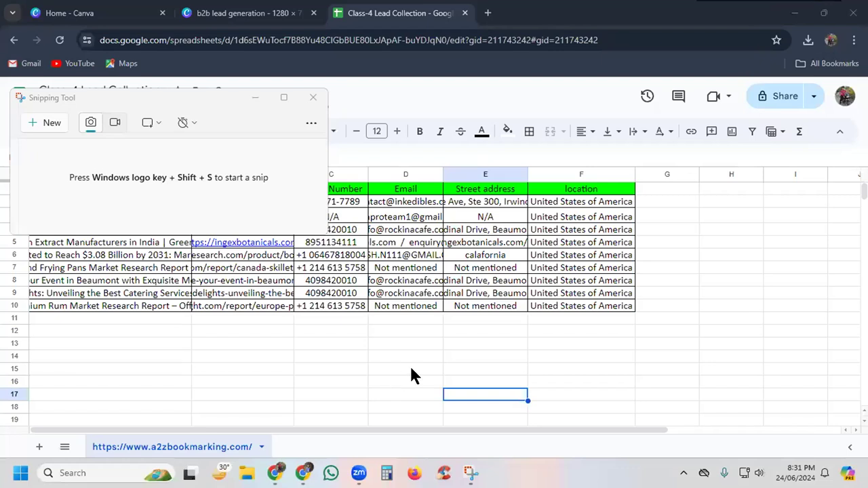
{"action": "left_click", "coordinate": [470, 319]}
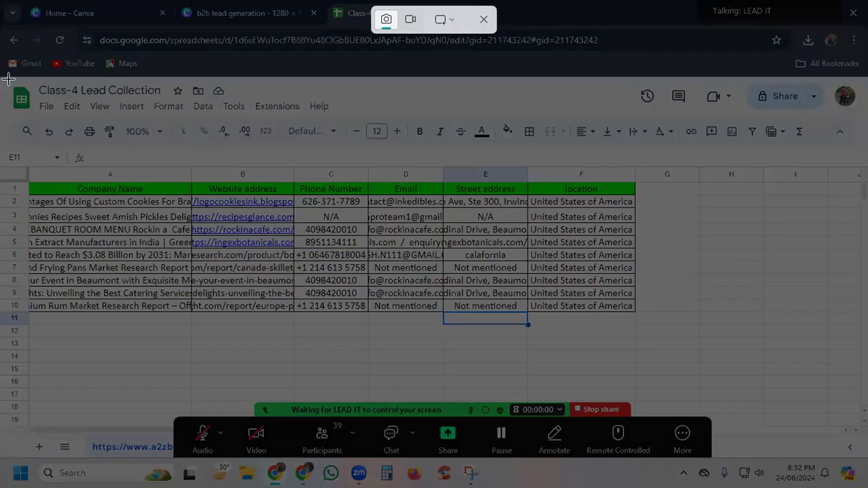
{"action": "left_click_drag", "start_coordinate": [5, 78], "coordinate": [746, 357]}
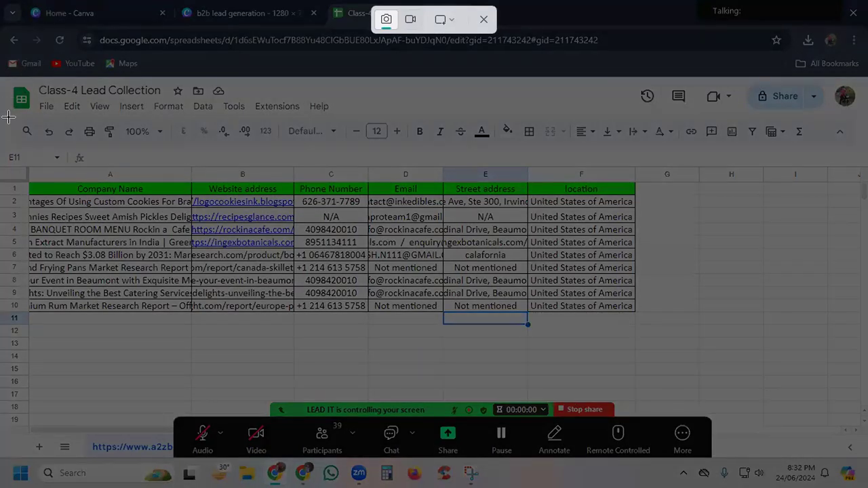
{"action": "left_click_drag", "start_coordinate": [3, 120], "coordinate": [867, 348]}
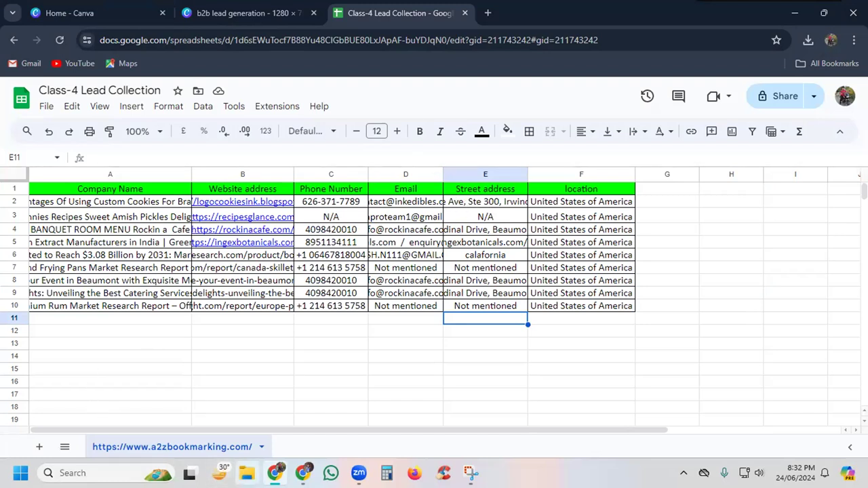
Step: Switch to File Explorer's Gallery and select the newest lead table screenshot, the one without the spreadsheet title
{"action": "left_click", "coordinate": [247, 474]}
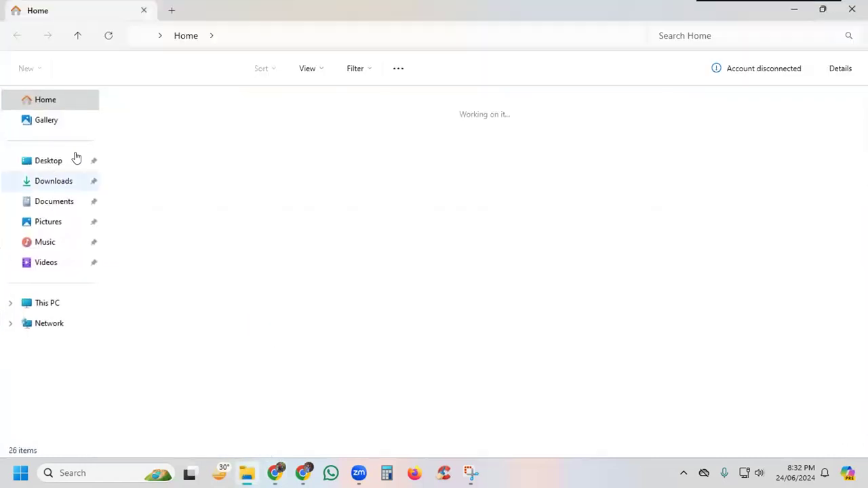
{"action": "left_click", "coordinate": [61, 125]}
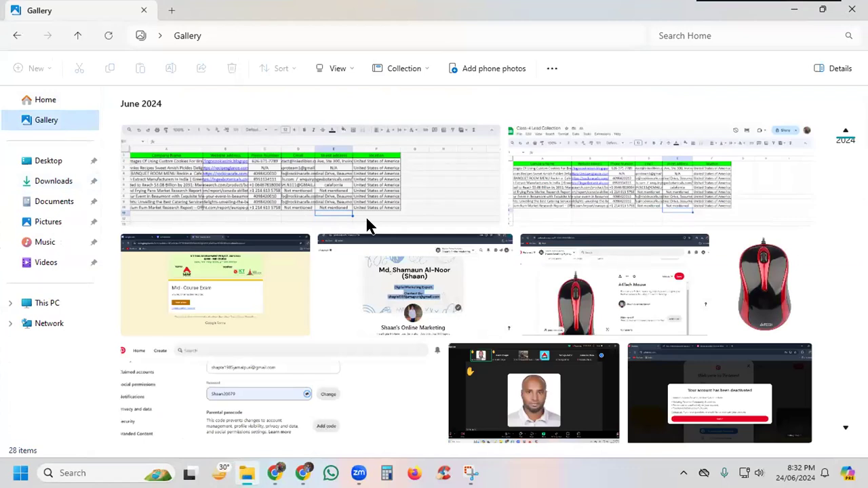
{"action": "left_click", "coordinate": [296, 190]}
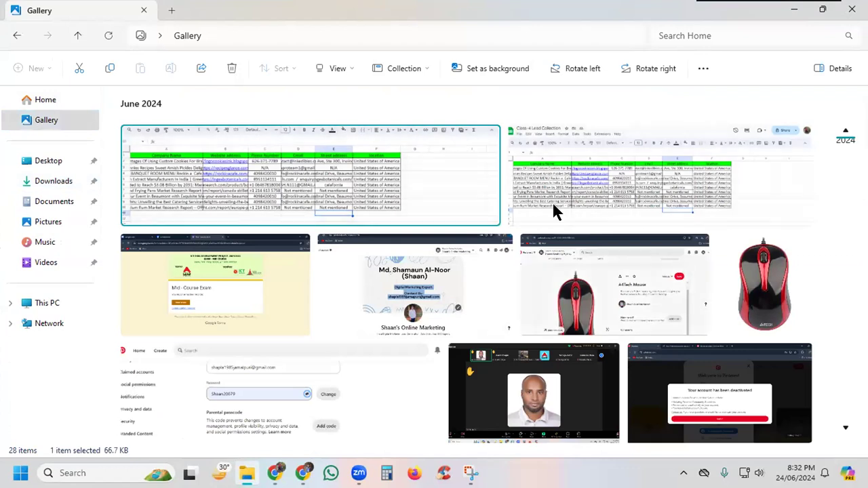
{"action": "left_click", "coordinate": [589, 179]}
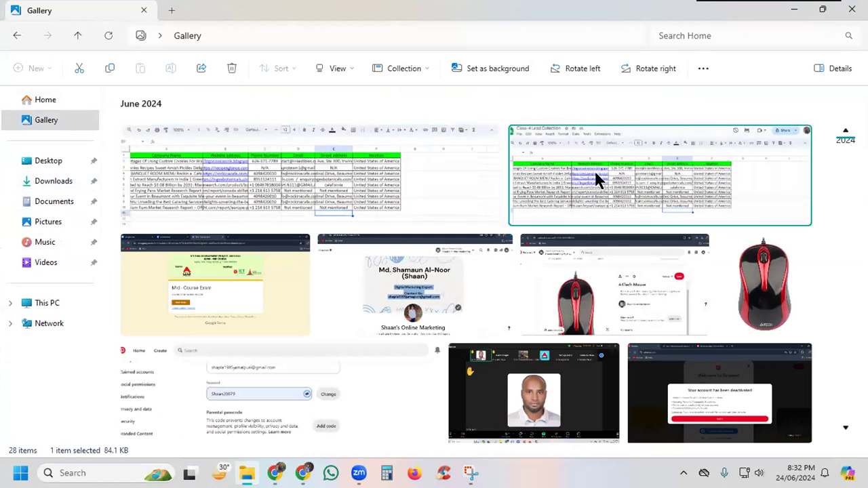
{"action": "left_click", "coordinate": [373, 180]}
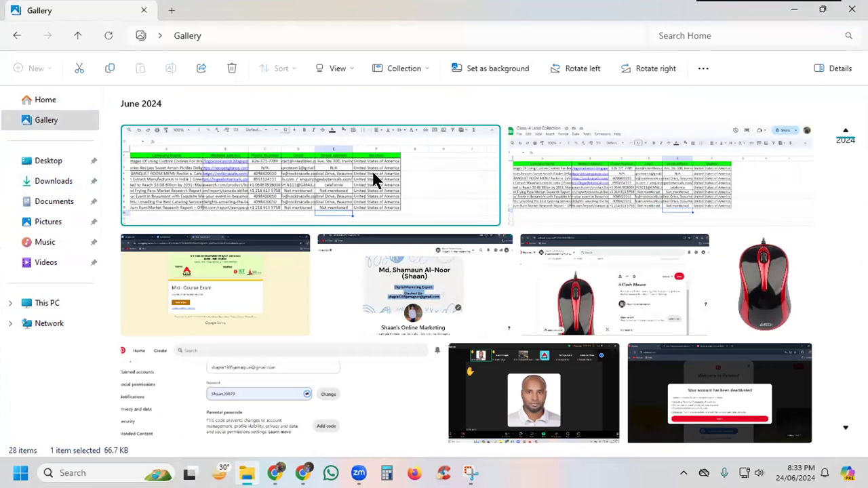
{"action": "right_click", "coordinate": [441, 139]}
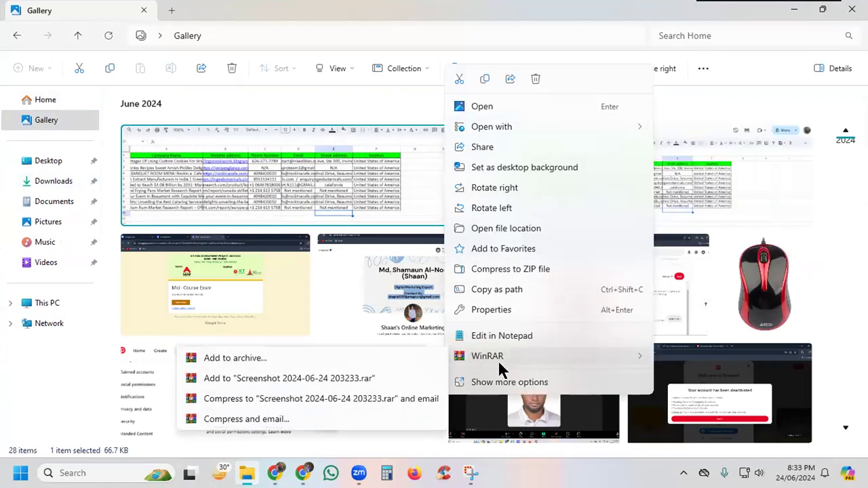
{"action": "left_click", "coordinate": [503, 383]}
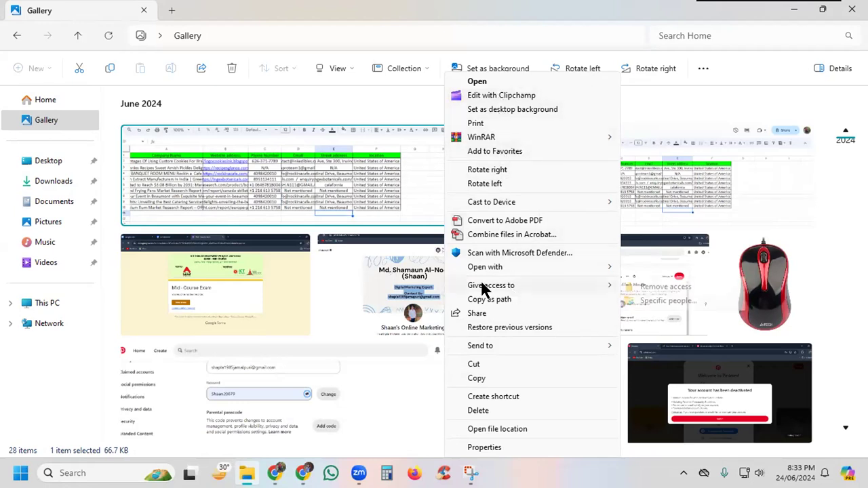
{"action": "left_click", "coordinate": [256, 174]}
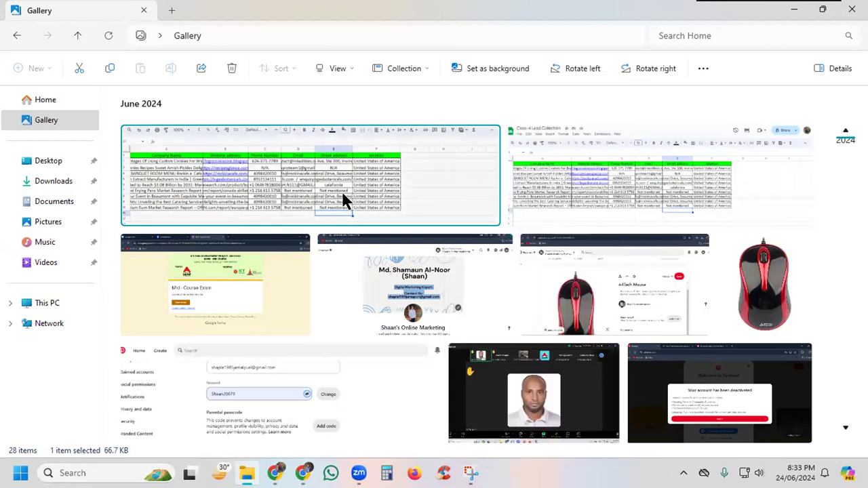
Step: Copy the selected lead table screenshot onto the desktop, minimizing the open windows and closing Snipping Tool
{"action": "key", "text": "ctrl+c"}
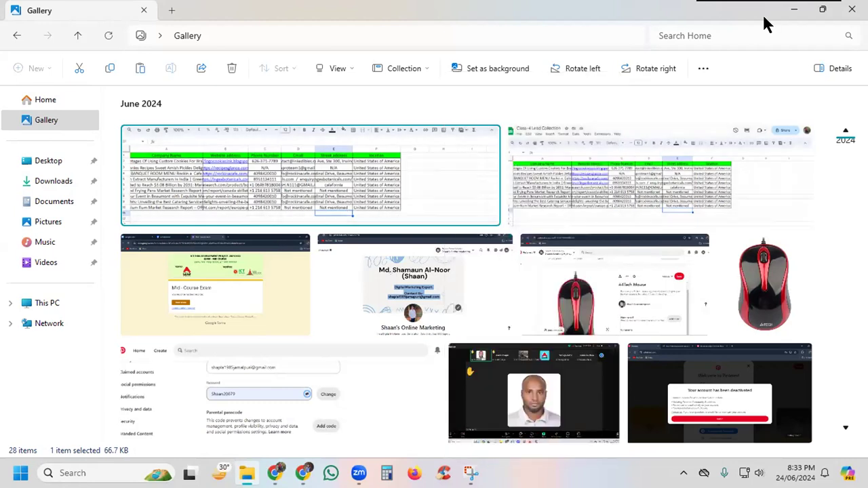
{"action": "left_click", "coordinate": [794, 11]}
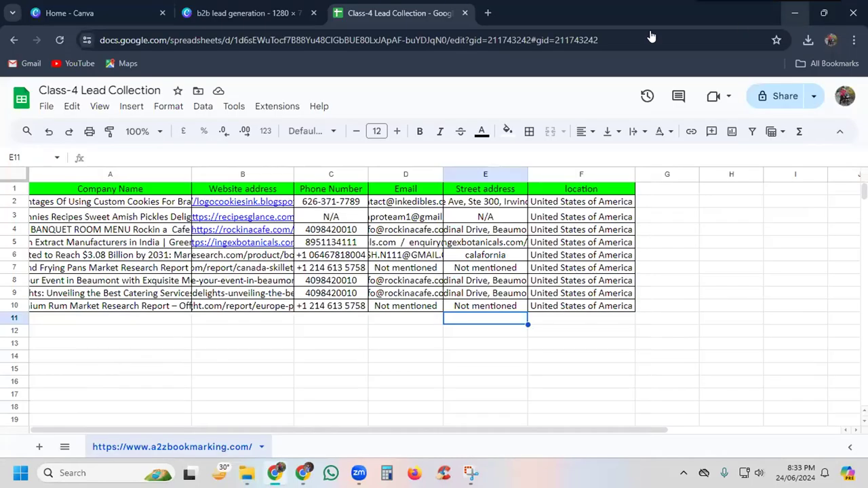
{"action": "left_click", "coordinate": [795, 11]}
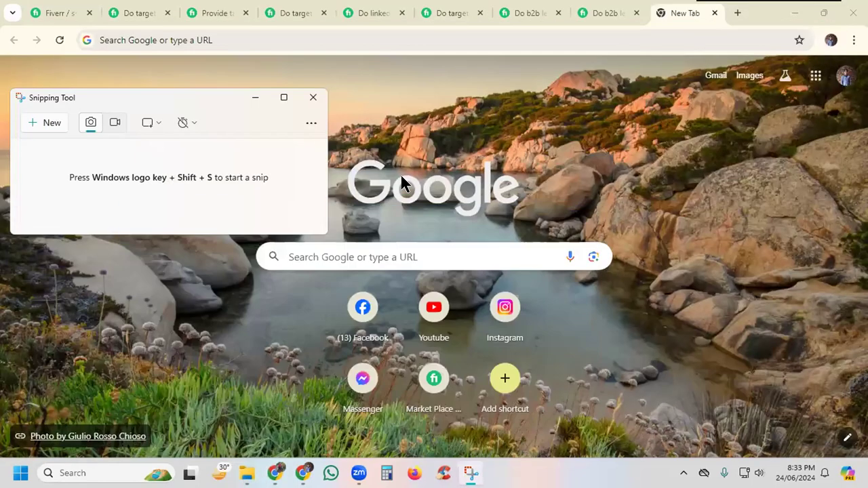
{"action": "left_click", "coordinate": [313, 97]}
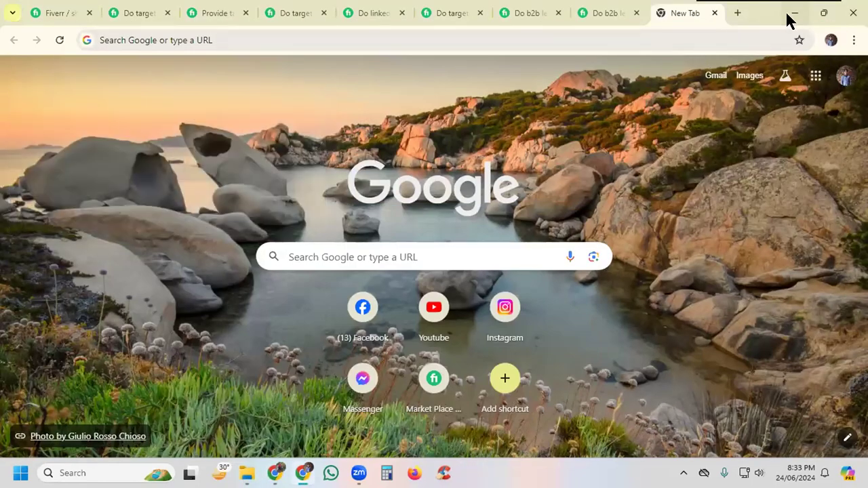
{"action": "left_click", "coordinate": [793, 13]}
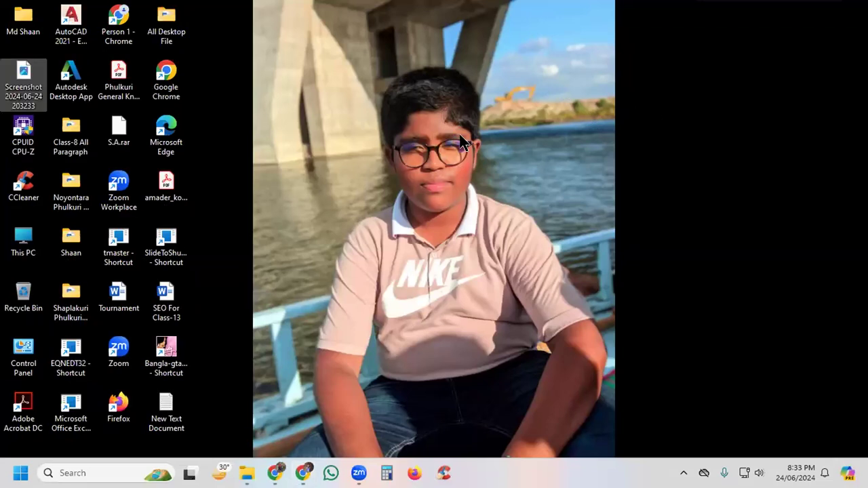
{"action": "left_click", "coordinate": [321, 197]}
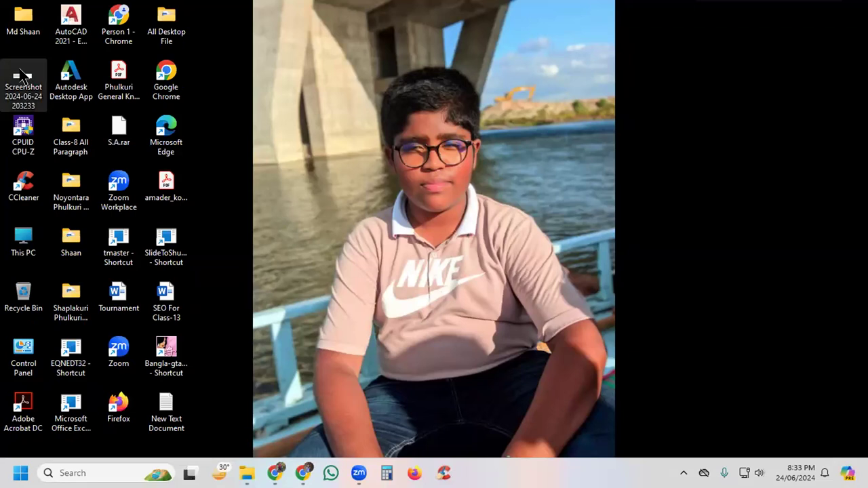
Step: Try to edit the desktop copy of the lead table screenshot in Notepad, and close it again
{"action": "double_click", "coordinate": [20, 71]}
{"action": "right_click", "coordinate": [22, 78]}
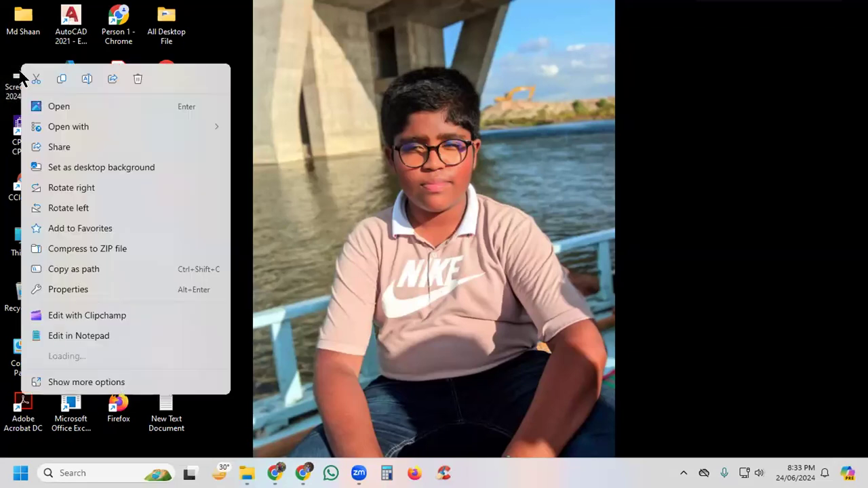
{"action": "left_click", "coordinate": [68, 384]}
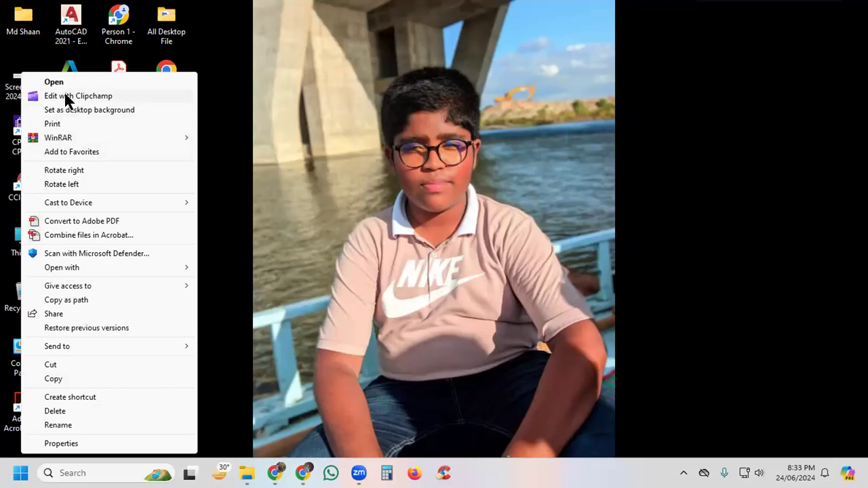
{"action": "left_click", "coordinate": [117, 94]}
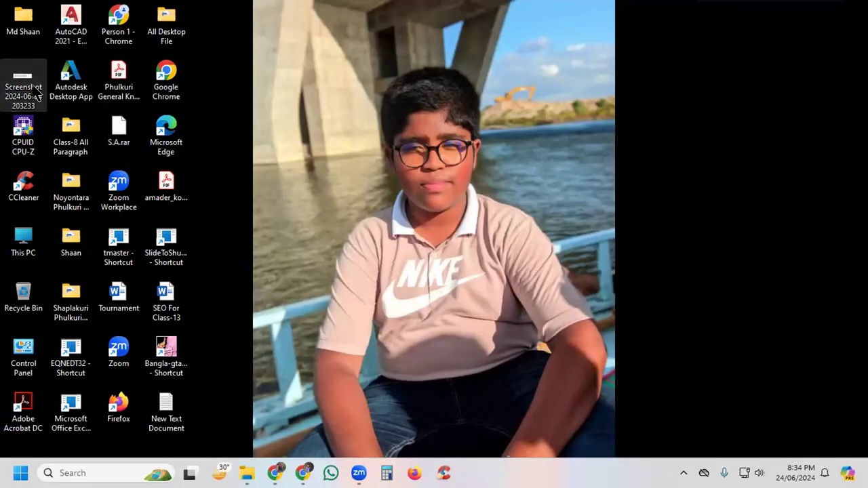
{"action": "right_click", "coordinate": [29, 85]}
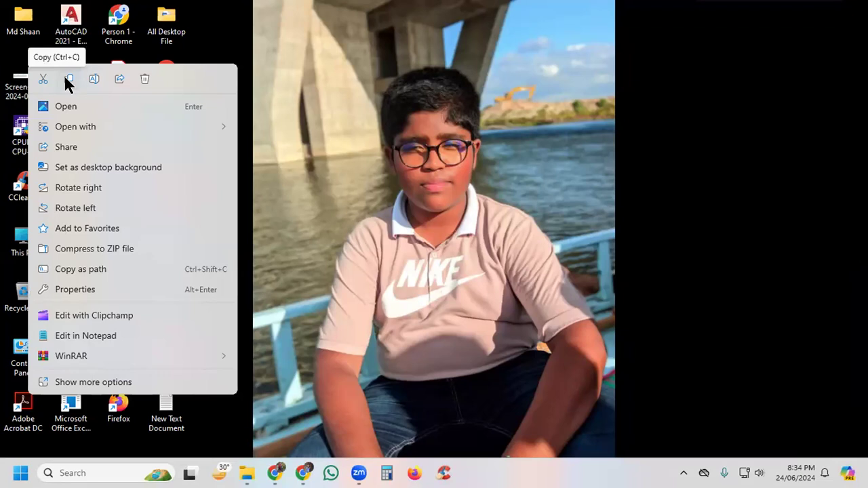
{"action": "left_click", "coordinate": [79, 336]}
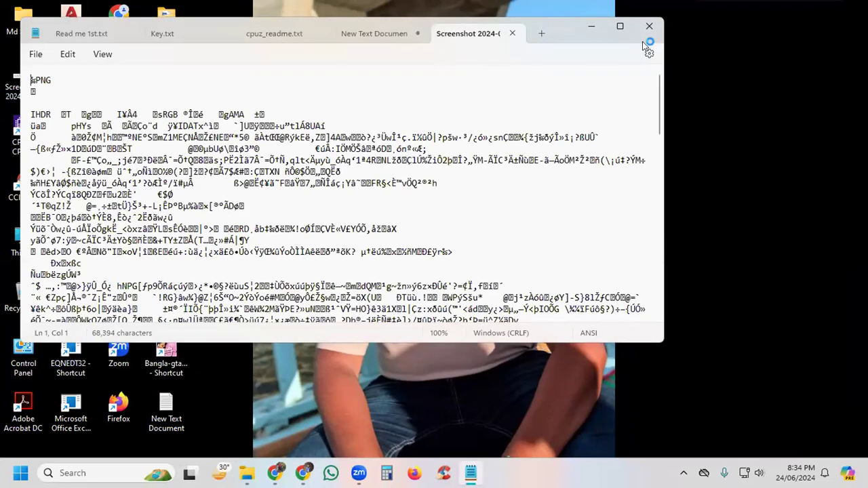
{"action": "left_click", "coordinate": [649, 26]}
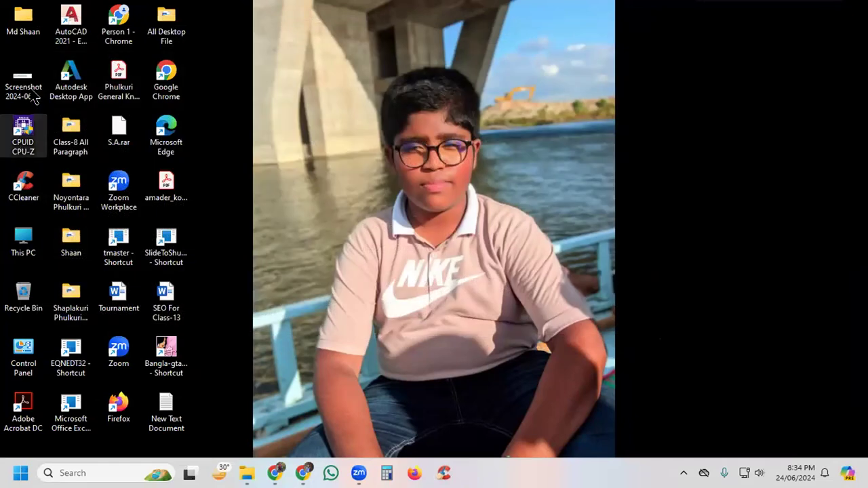
Step: Open the lead table screenshot from the desktop in Photos and maximize the viewer window
{"action": "right_click", "coordinate": [24, 80]}
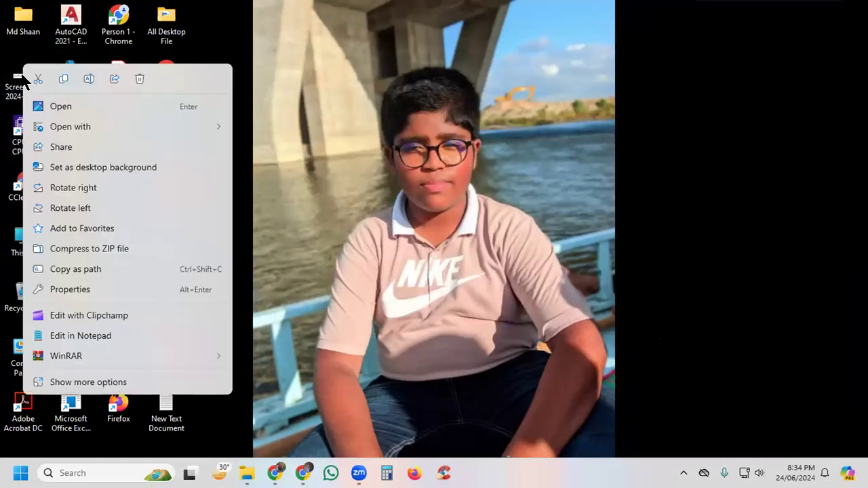
{"action": "left_click", "coordinate": [76, 383]}
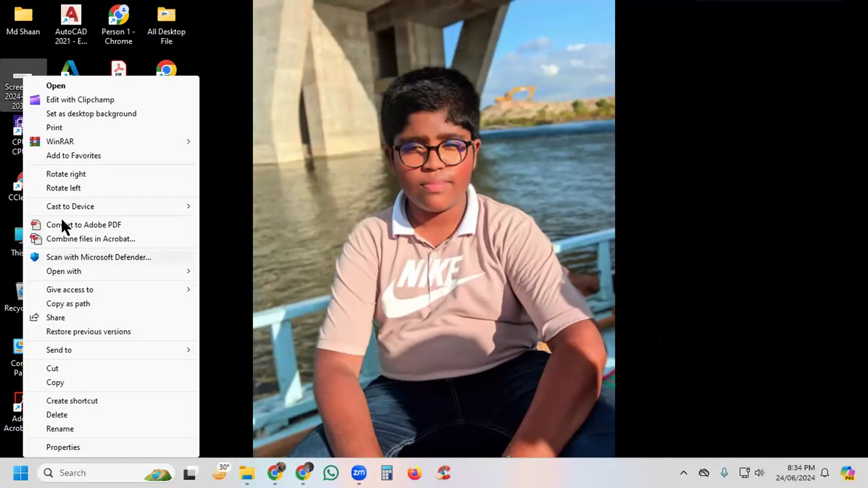
{"action": "mouse_move", "coordinate": [54, 144]}
{"action": "left_click", "coordinate": [738, 97]}
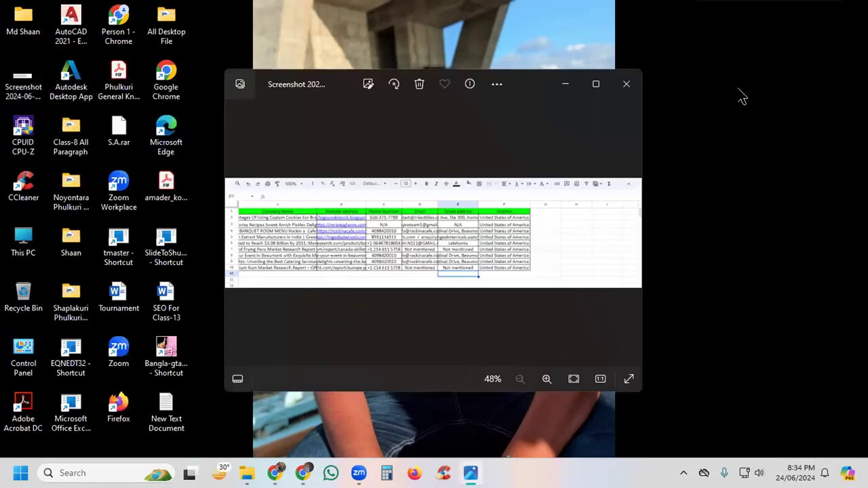
{"action": "left_click", "coordinate": [596, 84]}
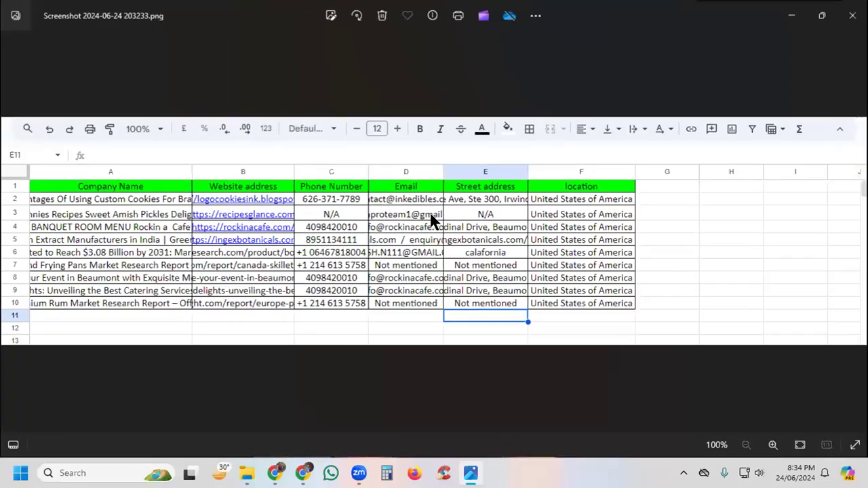
Step: Start resizing the screenshot in pixels and set its width to 1280
{"action": "left_click", "coordinate": [535, 16]}
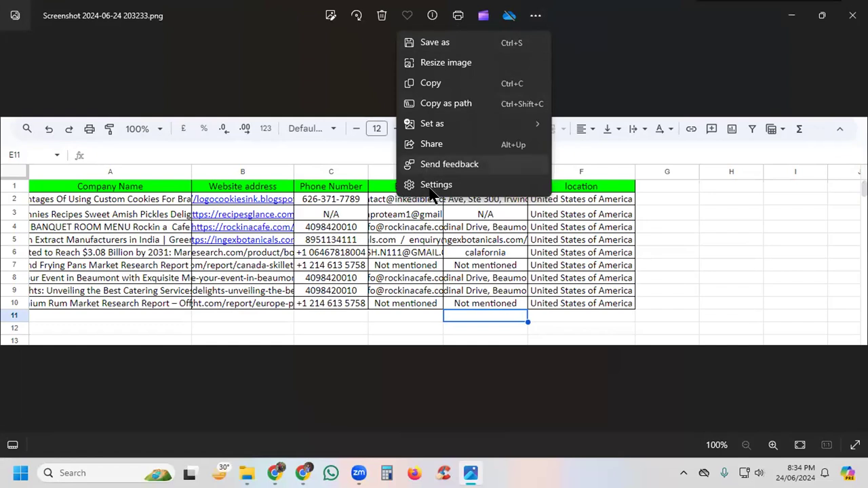
{"action": "left_click", "coordinate": [439, 67]}
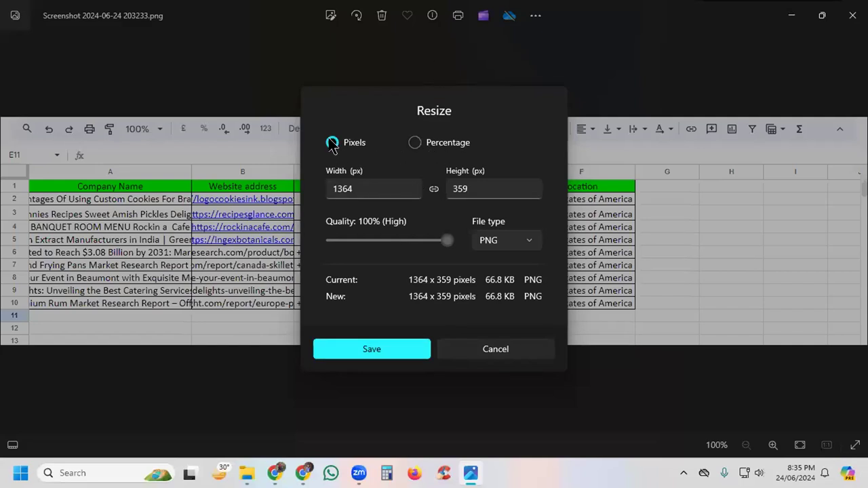
{"action": "left_click", "coordinate": [415, 143]}
{"action": "left_click", "coordinate": [333, 142]}
{"action": "left_click", "coordinate": [351, 188]}
{"action": "key", "text": "BackSpace"}
{"action": "key", "text": "BackSpace"}
{"action": "key", "text": "BackSpace"}
{"action": "key", "text": "BackSpace"}
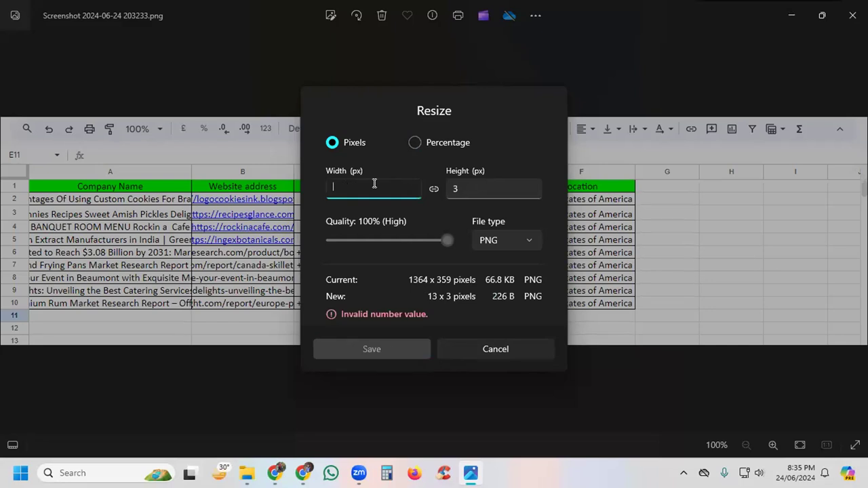
{"action": "type", "text": "1280"}
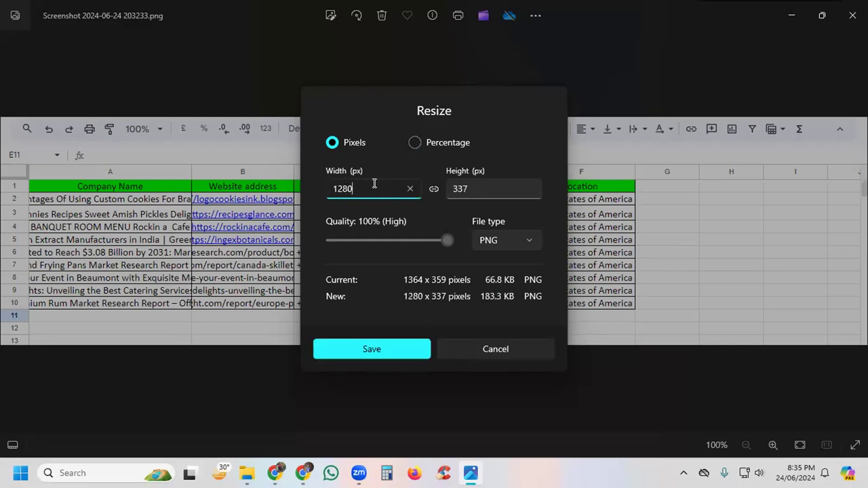
Step: Set the resized image's file type to JPG with a quality of 80%
{"action": "left_click", "coordinate": [446, 240]}
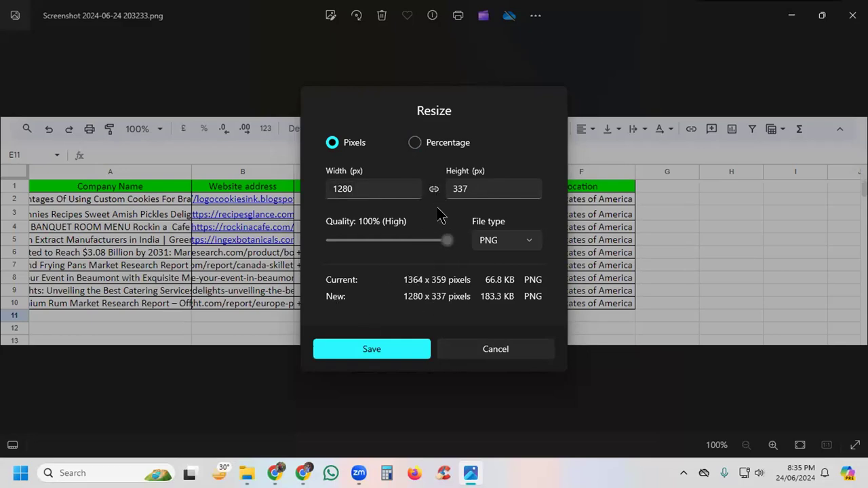
{"action": "left_click", "coordinate": [500, 244]}
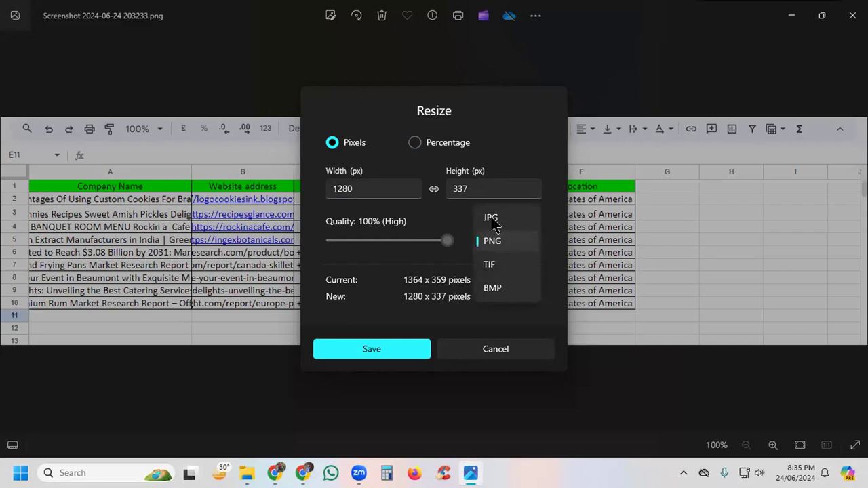
{"action": "left_click", "coordinate": [493, 218]}
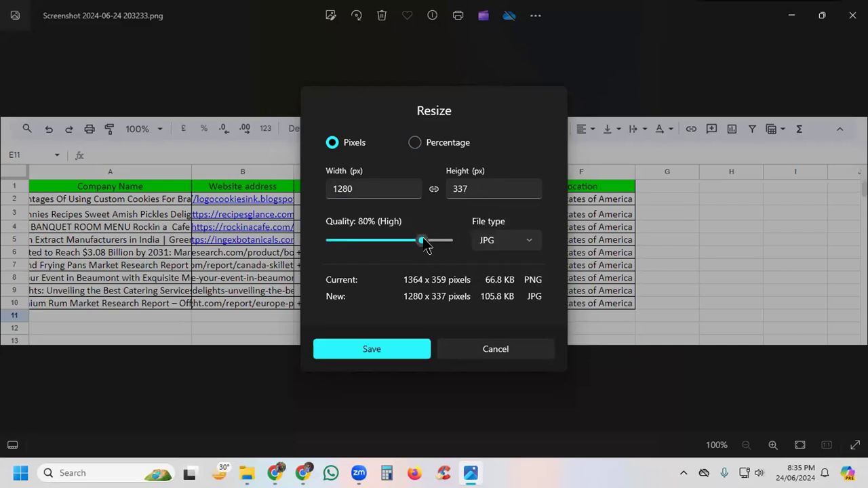
{"action": "mouse_move", "coordinate": [422, 245]}
{"action": "left_mouse_down"}
{"action": "mouse_move", "coordinate": [437, 243]}
{"action": "mouse_move", "coordinate": [412, 236]}
{"action": "mouse_move", "coordinate": [419, 243]}
{"action": "left_mouse_up"}
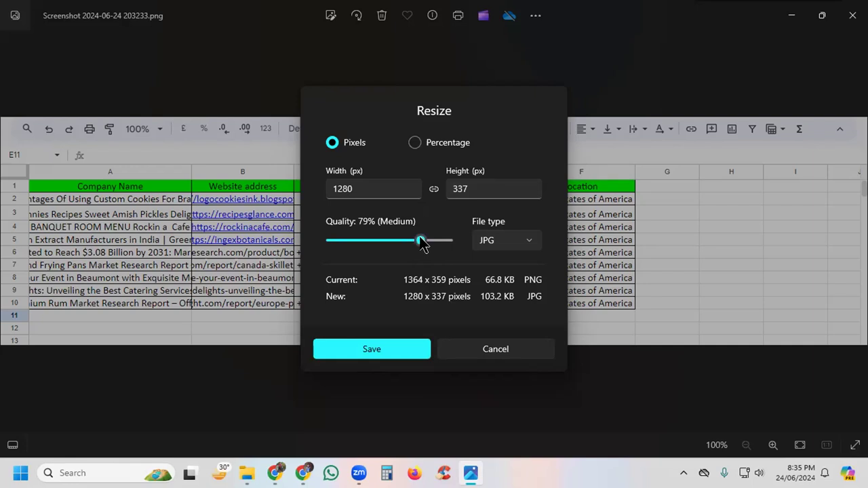
{"action": "left_click_drag", "start_coordinate": [421, 243], "coordinate": [423, 242]}
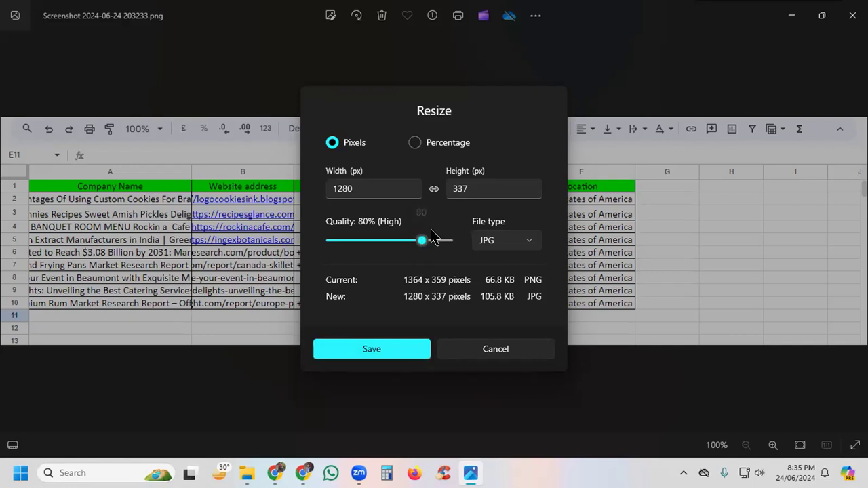
Step: Try a linked height of 769 pixels for the resized image, and cancel the resize
{"action": "left_click_drag", "start_coordinate": [448, 186], "coordinate": [469, 185]}
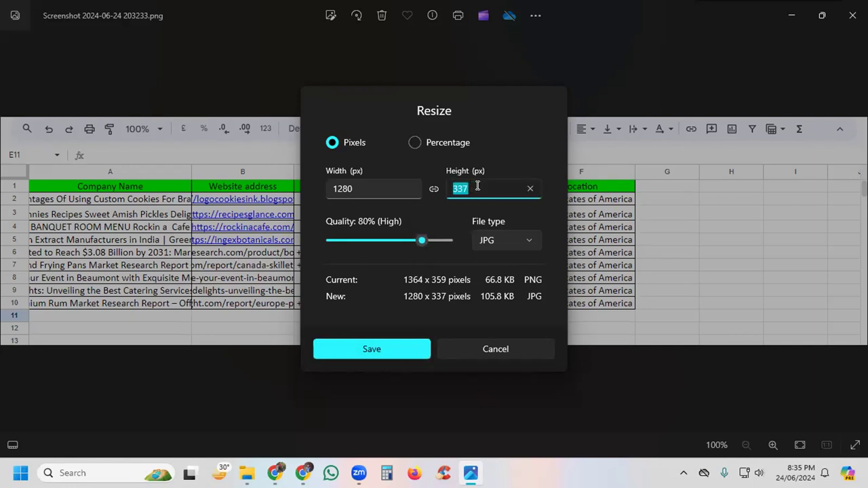
{"action": "type", "text": "769"}
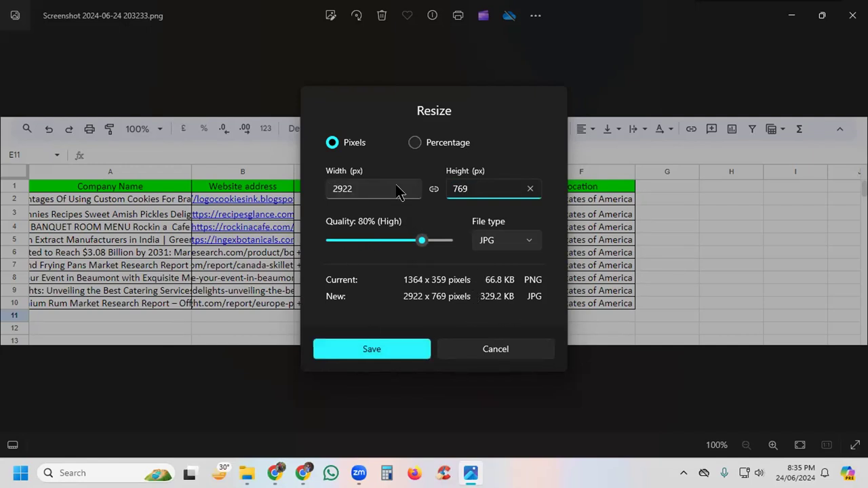
{"action": "left_click", "coordinate": [500, 354]}
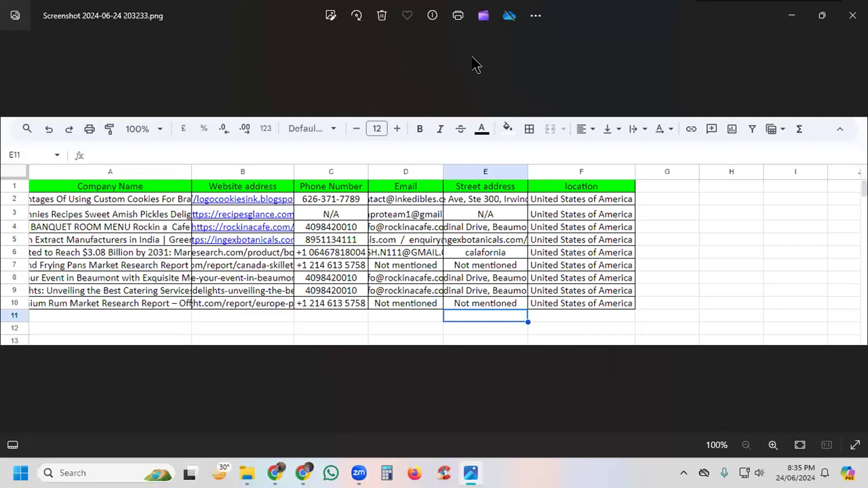
Step: Open the Photos settings, dismiss the OneDrive tip and look through the available options
{"action": "left_click", "coordinate": [536, 14]}
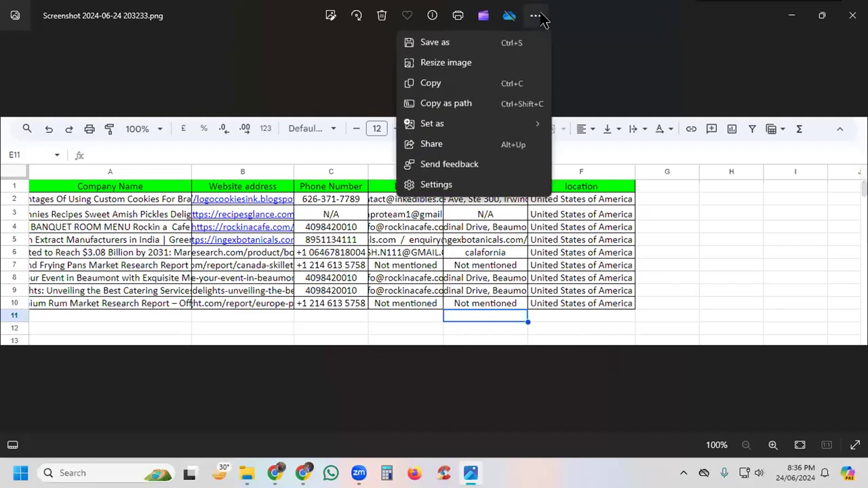
{"action": "left_click", "coordinate": [434, 187]}
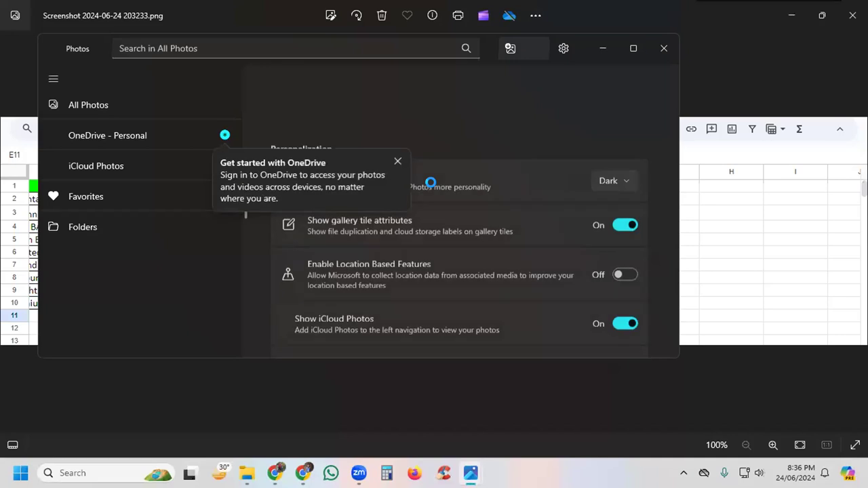
{"action": "scroll", "coordinate": [390, 230], "scroll_direction": "down", "scroll_amount": 3}
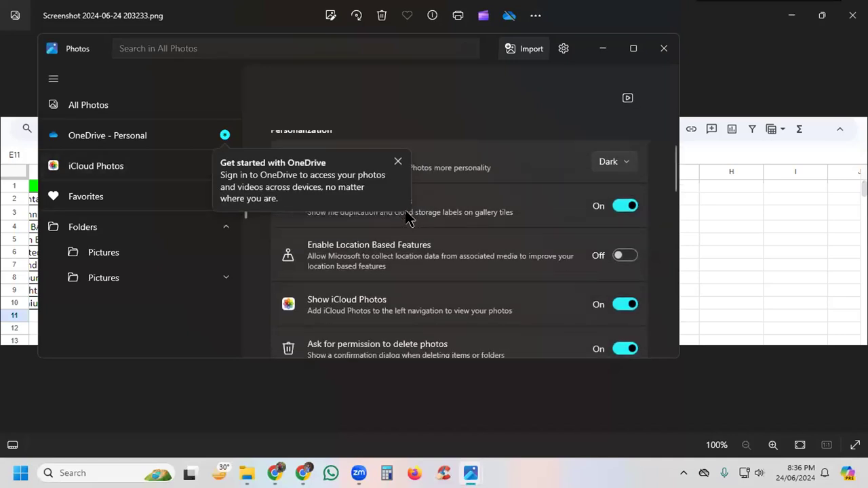
{"action": "left_click", "coordinate": [396, 162]}
{"action": "scroll", "coordinate": [452, 214], "scroll_direction": "up", "scroll_amount": 2}
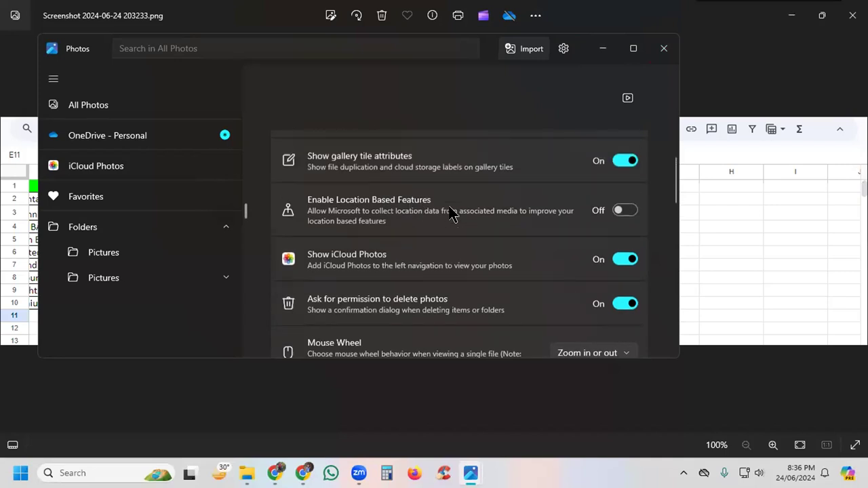
Step: Look through the remaining Photos settings and the All Photos collection, and close both Photos windows
{"action": "scroll", "coordinate": [352, 203], "scroll_direction": "up", "scroll_amount": 1}
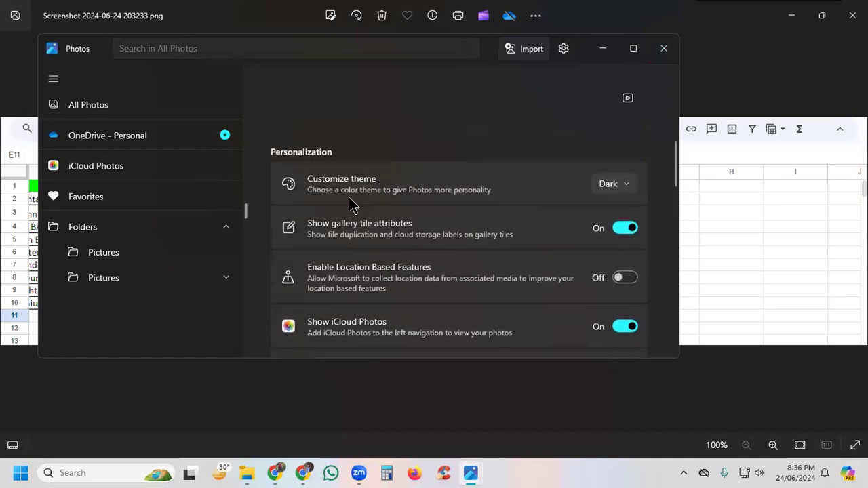
{"action": "scroll", "coordinate": [353, 203], "scroll_direction": "down", "scroll_amount": 1}
{"action": "scroll", "coordinate": [391, 198], "scroll_direction": "down", "scroll_amount": 4}
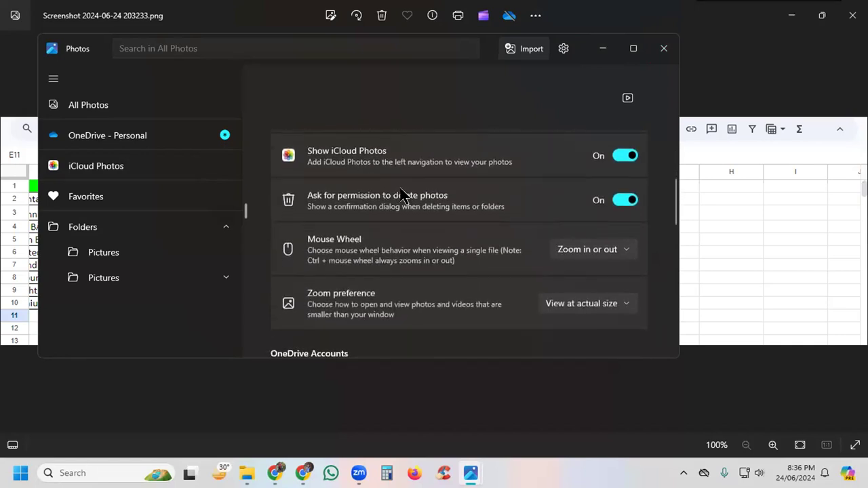
{"action": "scroll", "coordinate": [407, 198], "scroll_direction": "down", "scroll_amount": 2}
{"action": "scroll", "coordinate": [403, 196], "scroll_direction": "down", "scroll_amount": 2}
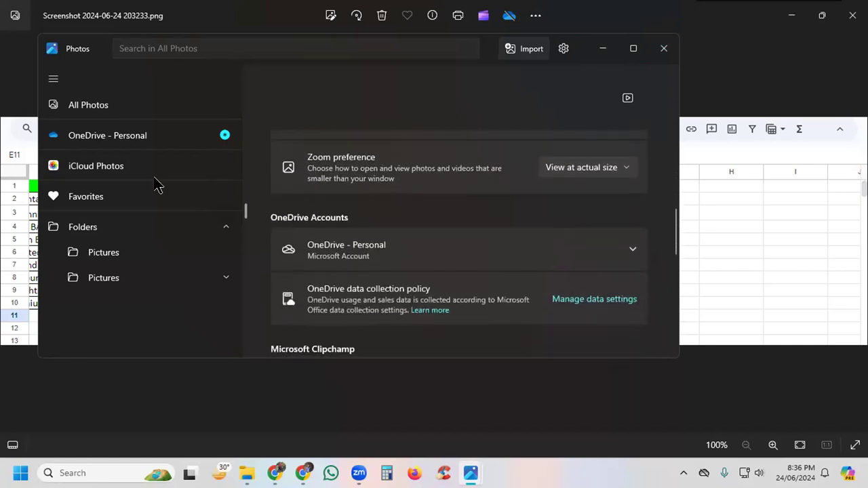
{"action": "left_click", "coordinate": [88, 106]}
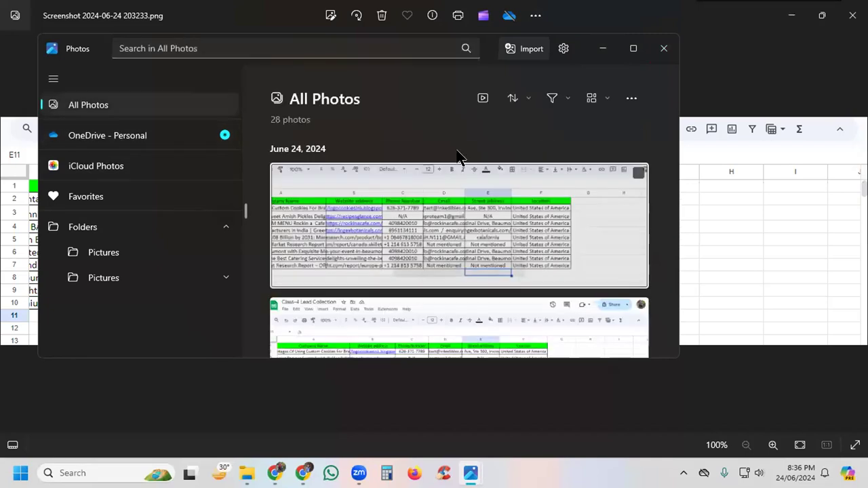
{"action": "left_click", "coordinate": [631, 98]}
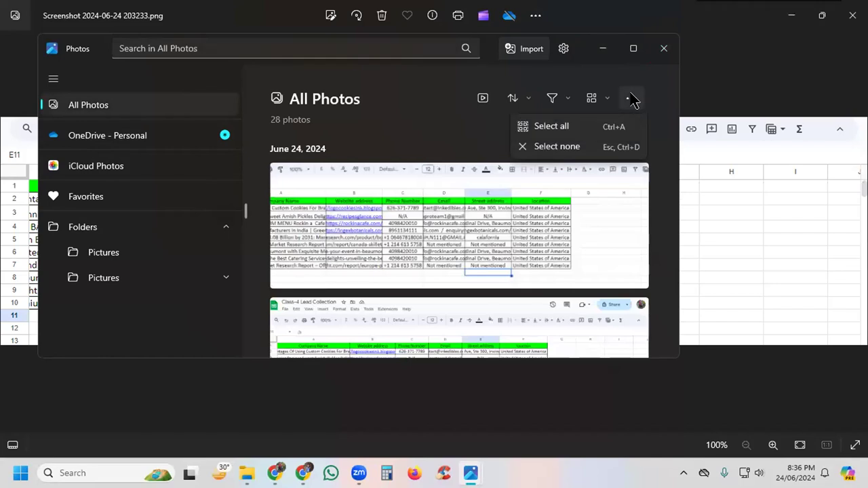
{"action": "left_click", "coordinate": [664, 48]}
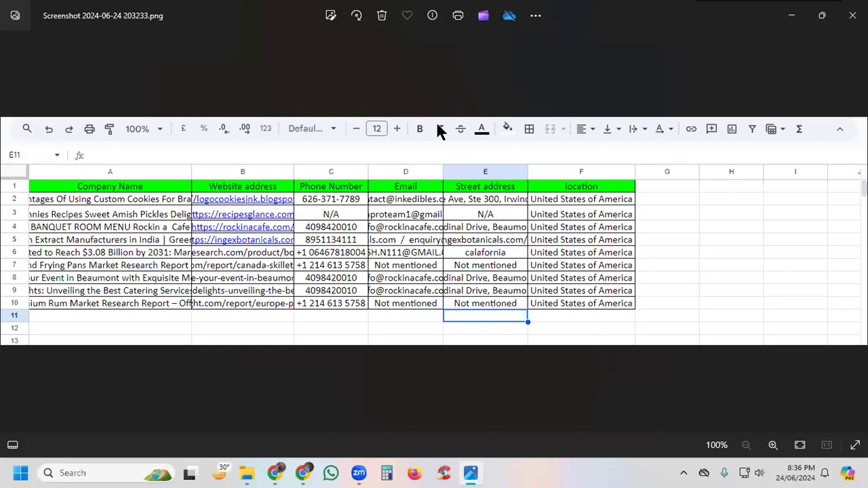
{"action": "left_click", "coordinate": [853, 15]}
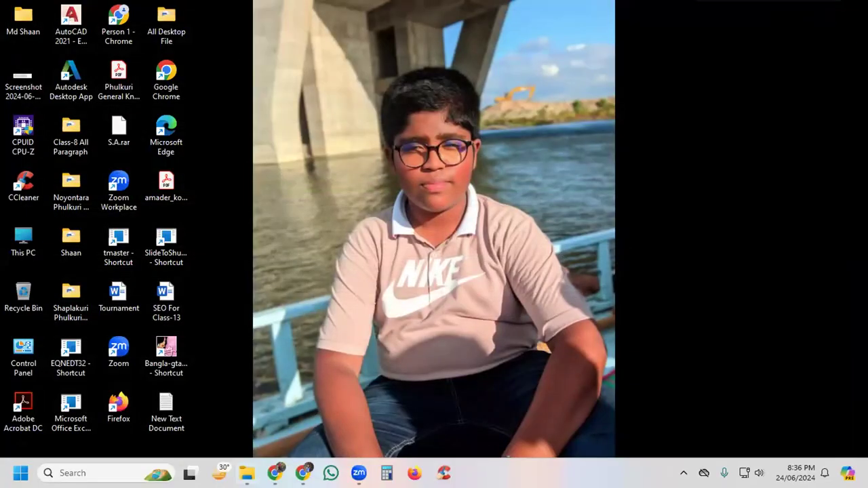
Step: Switch to Chrome and return to the image section of the Fiverr gig's gallery
{"action": "left_click", "coordinate": [303, 473]}
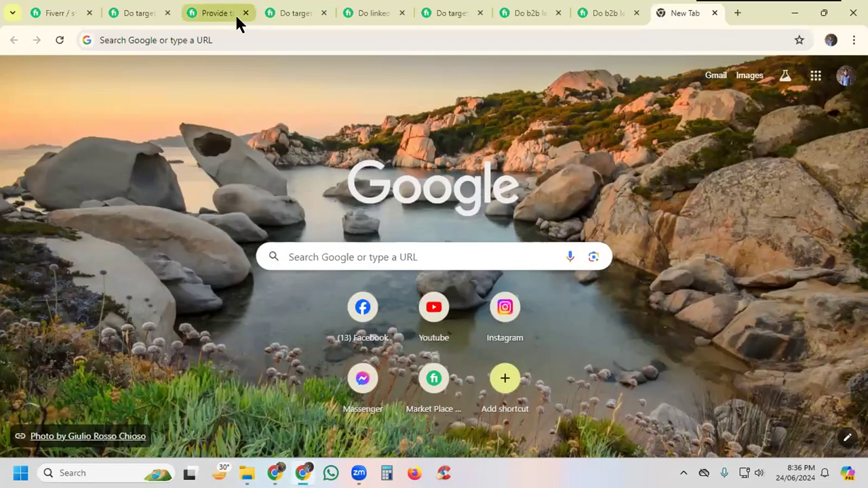
{"action": "mouse_move", "coordinate": [238, 20]}
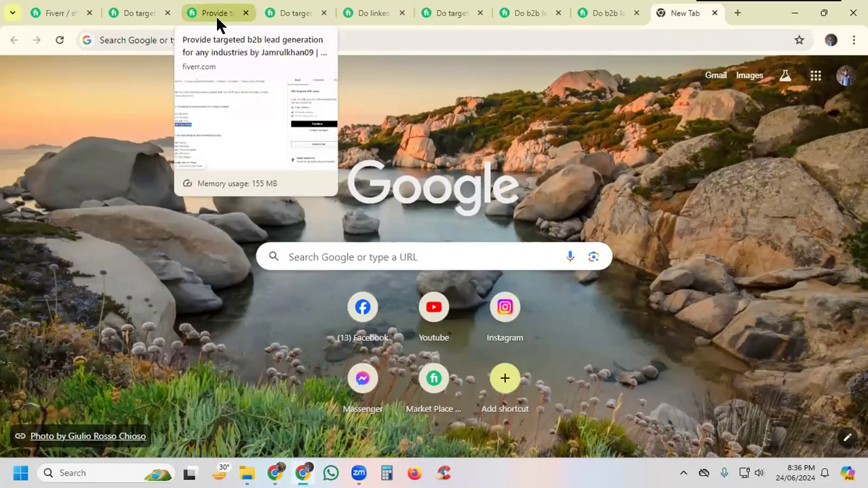
{"action": "left_click", "coordinate": [58, 14]}
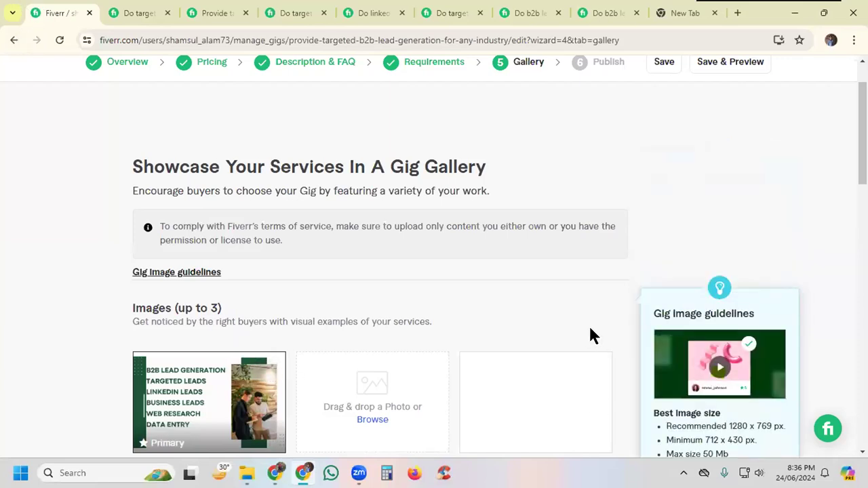
{"action": "mouse_move", "coordinate": [202, 439]}
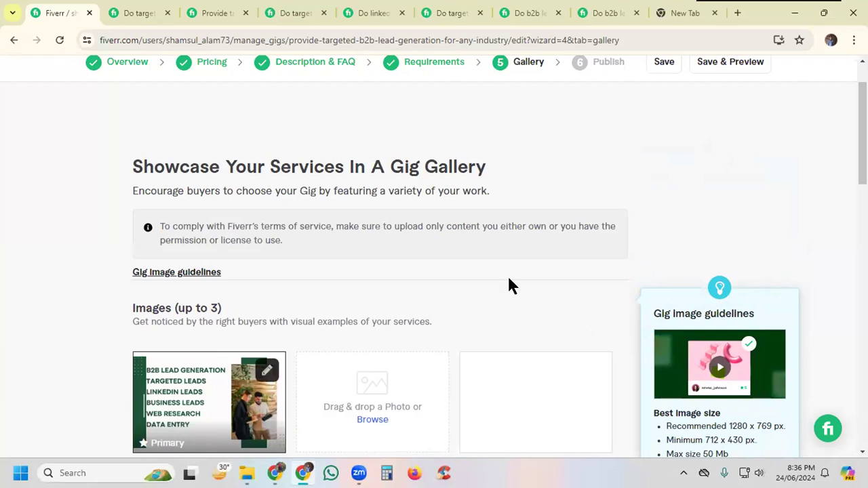
{"action": "scroll", "coordinate": [624, 329], "scroll_direction": "down", "scroll_amount": 3}
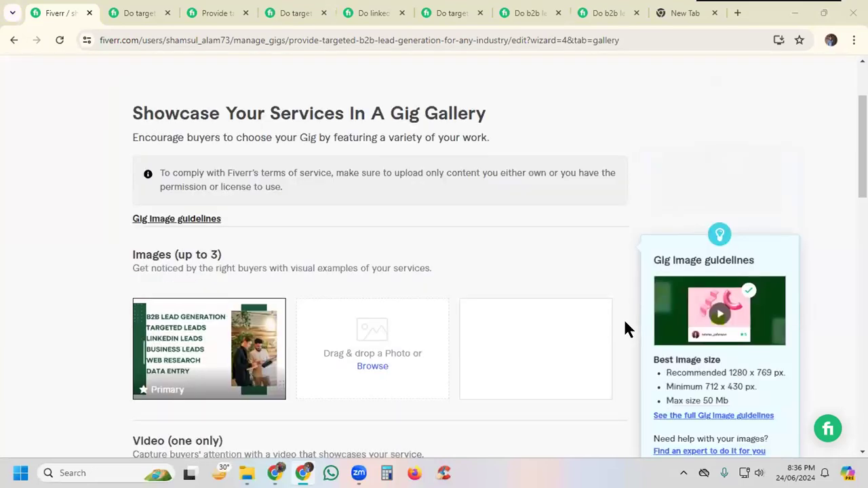
{"action": "mouse_move", "coordinate": [203, 166]}
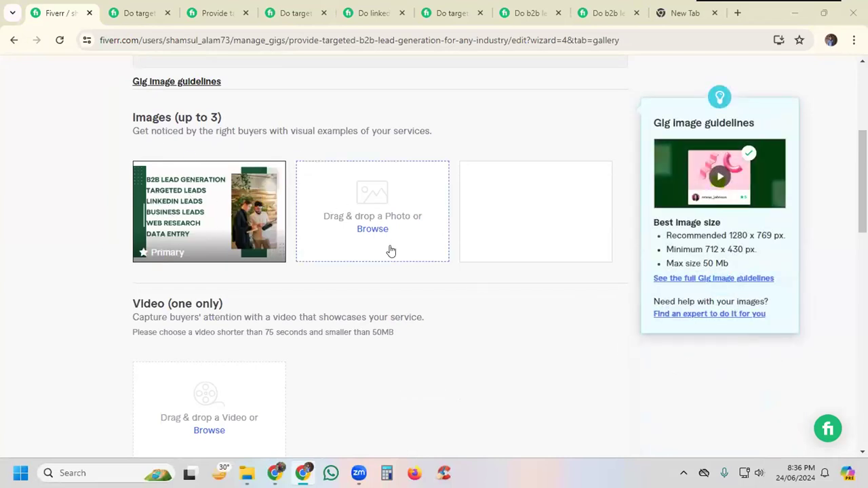
{"action": "left_click", "coordinate": [373, 229]}
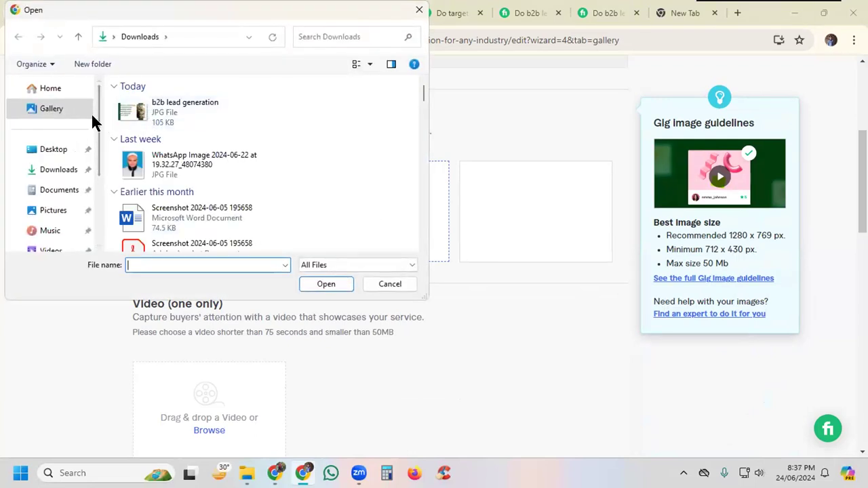
{"action": "left_click", "coordinate": [49, 150]}
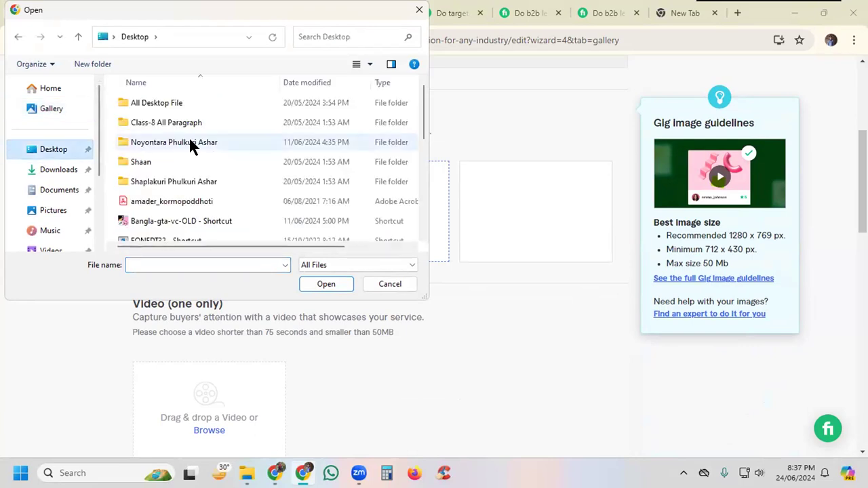
{"action": "scroll", "coordinate": [190, 142], "scroll_direction": "down", "scroll_amount": 2}
{"action": "scroll", "coordinate": [189, 137], "scroll_direction": "down", "scroll_amount": 3}
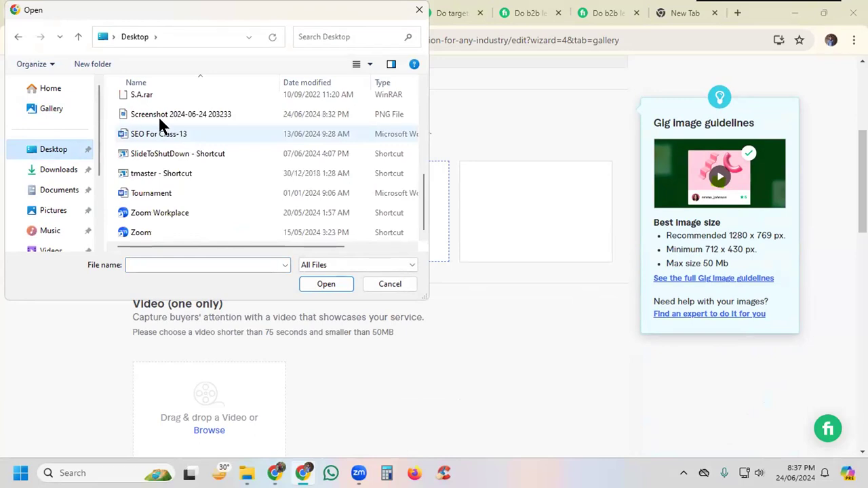
{"action": "left_click", "coordinate": [150, 115]}
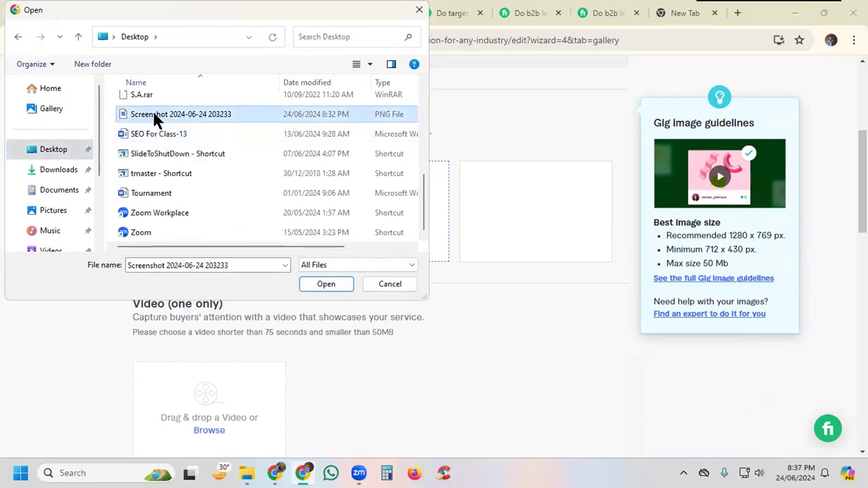
{"action": "left_click", "coordinate": [324, 284]}
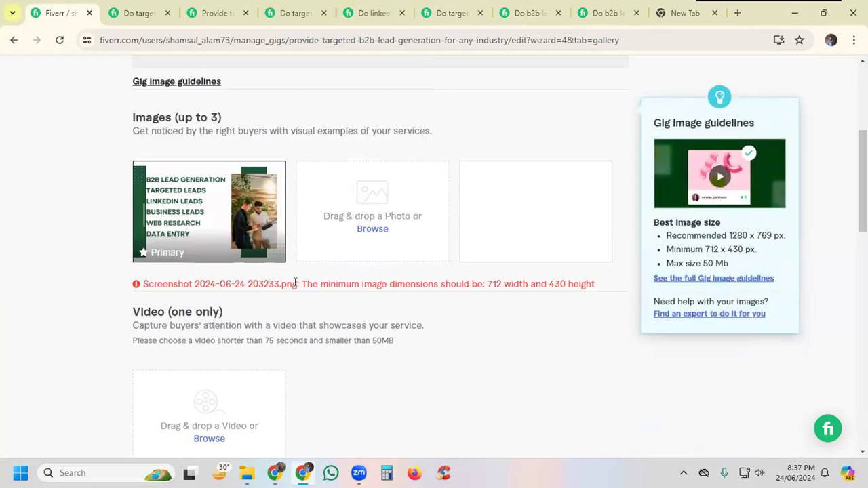
{"action": "left_click_drag", "start_coordinate": [495, 282], "coordinate": [576, 280]}
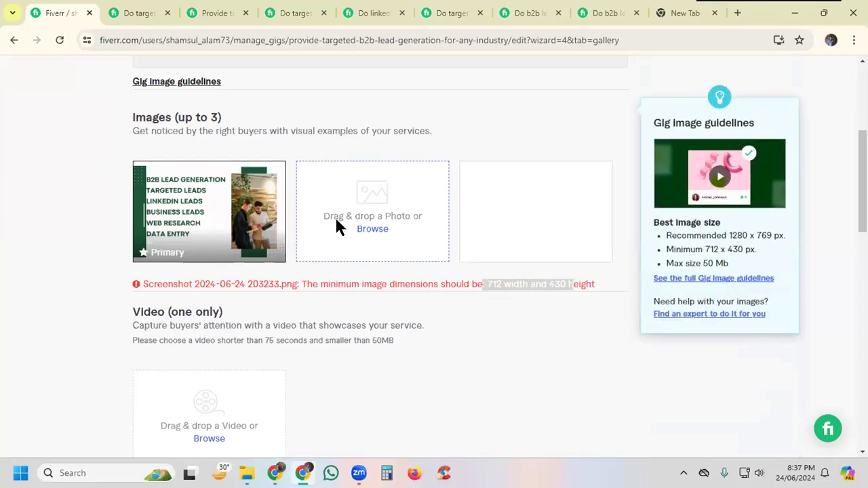
{"action": "left_click", "coordinate": [628, 364]}
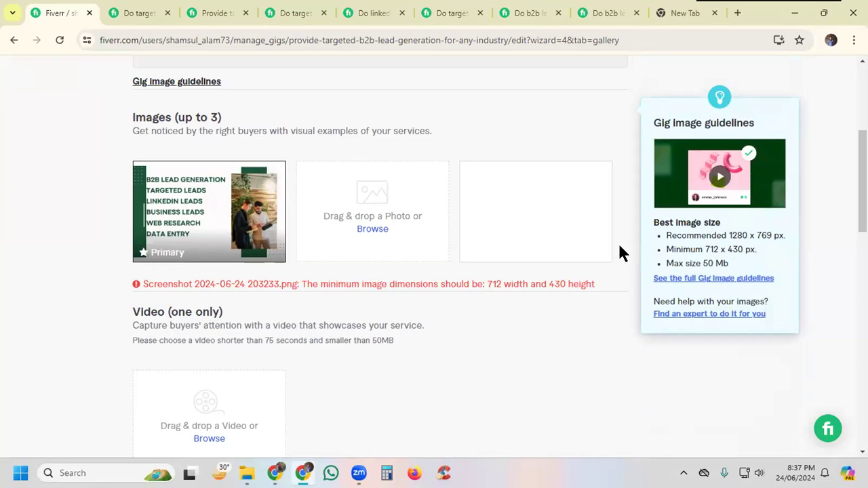
Step: Save the gallery, continue to publishing, and save No as the answer to the Form W-9 question about being a U.S. person
{"action": "scroll", "coordinate": [619, 247], "scroll_direction": "down", "scroll_amount": 8}
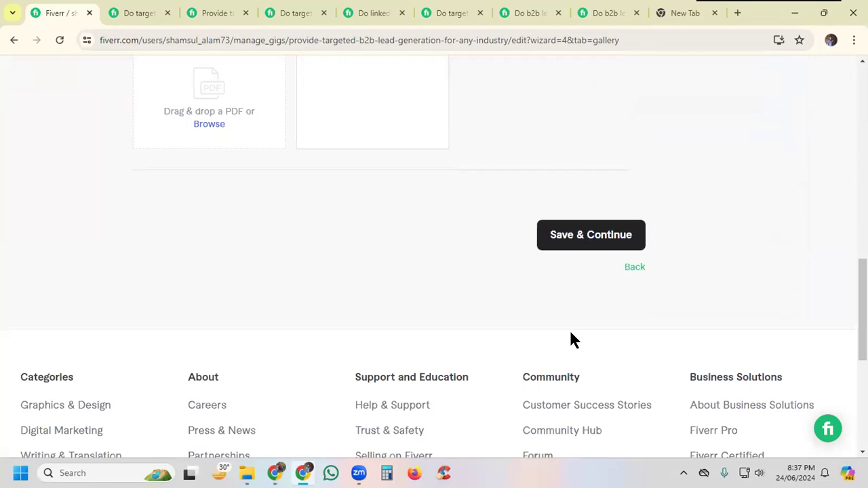
{"action": "left_click", "coordinate": [561, 236]}
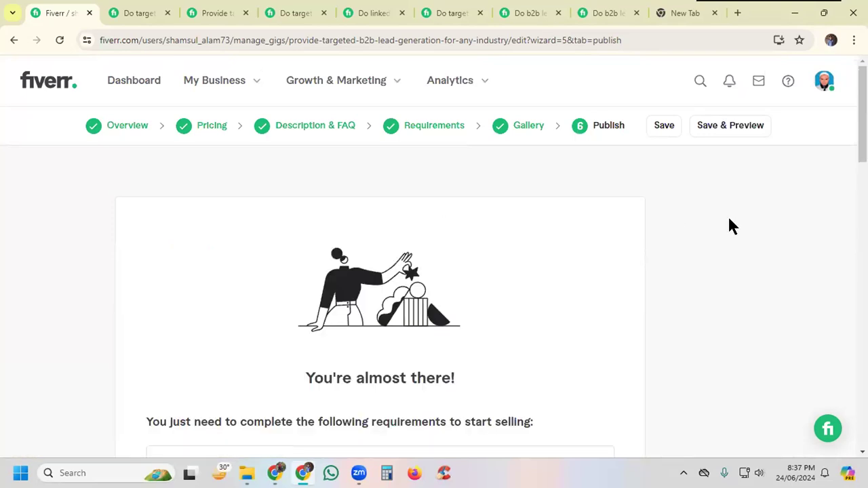
{"action": "scroll", "coordinate": [678, 252], "scroll_direction": "down", "scroll_amount": 3}
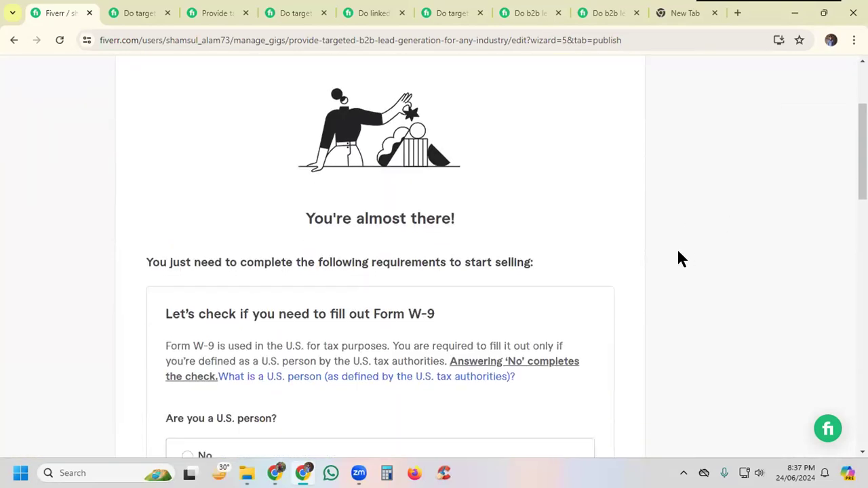
{"action": "scroll", "coordinate": [681, 206], "scroll_direction": "down", "scroll_amount": 2}
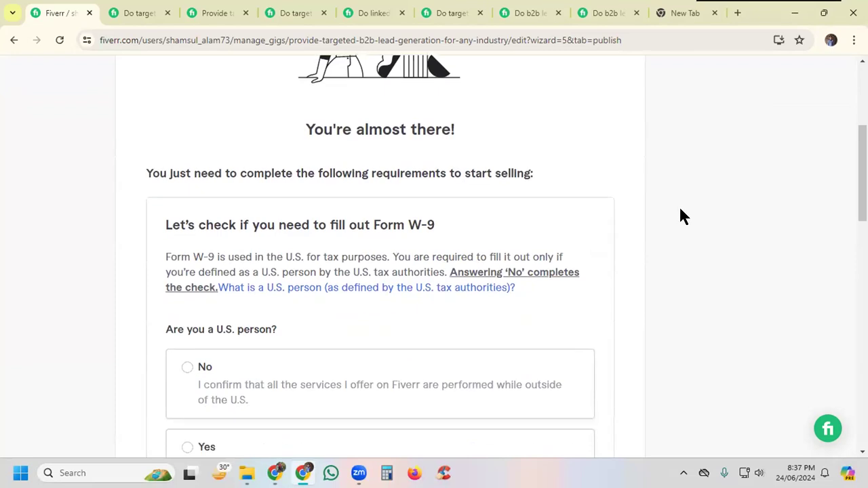
{"action": "left_click", "coordinate": [185, 300]}
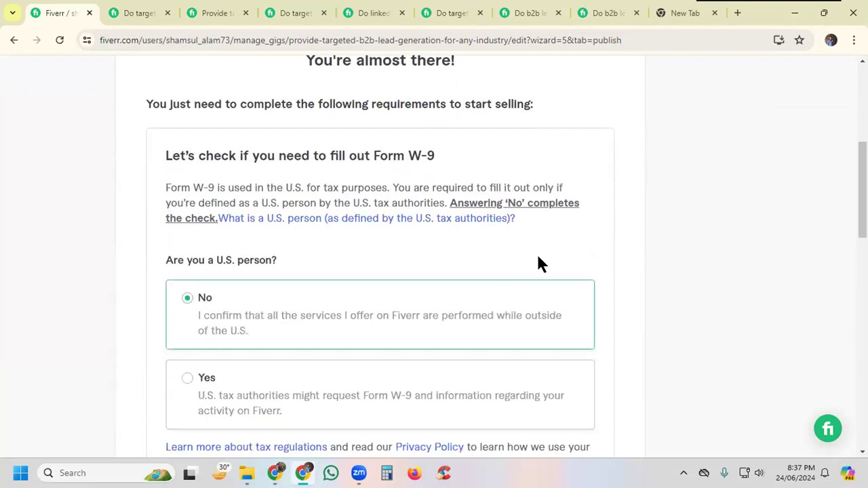
{"action": "scroll", "coordinate": [661, 223], "scroll_direction": "down", "scroll_amount": 4}
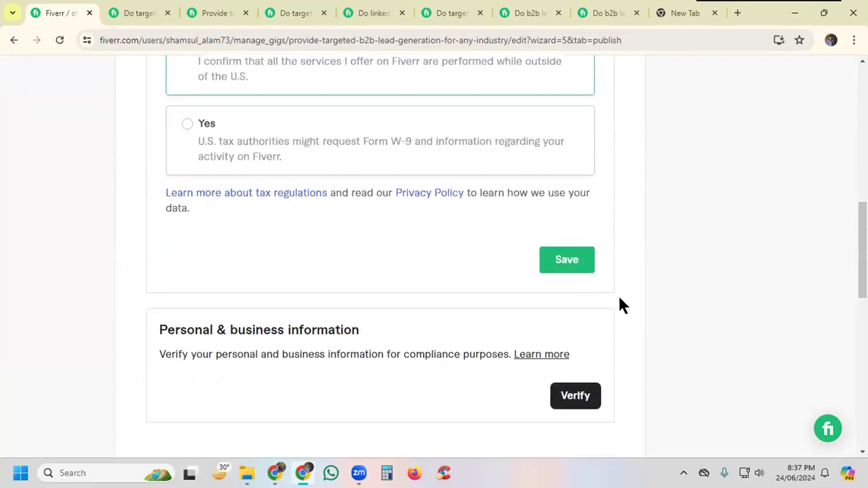
{"action": "left_click", "coordinate": [554, 269]}
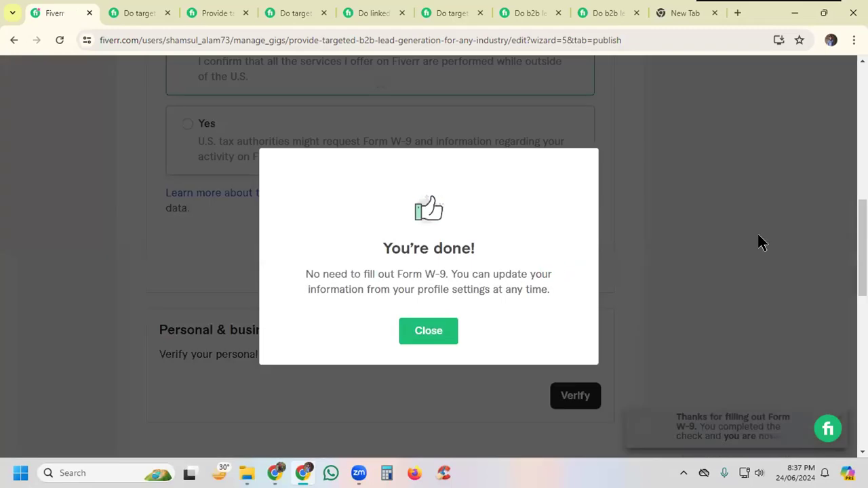
{"action": "left_click", "coordinate": [427, 333]}
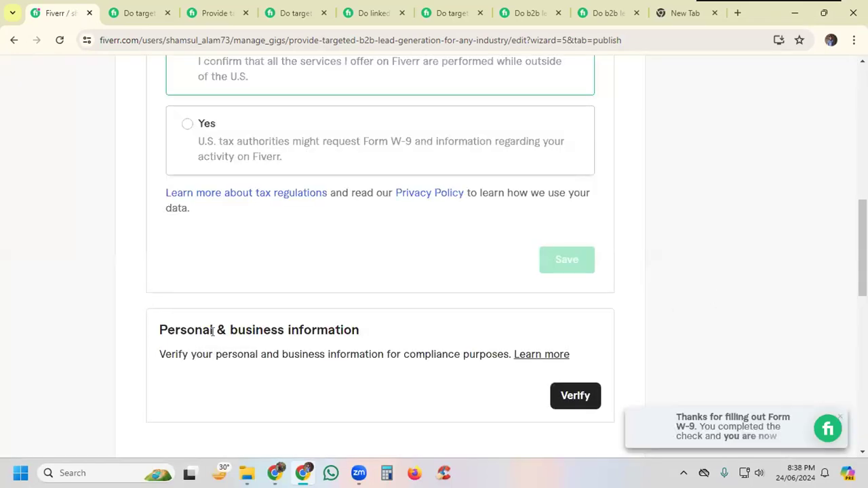
Step: Review the remaining publishing requirements and return to the gig's Gallery stage
{"action": "scroll", "coordinate": [682, 335], "scroll_direction": "down", "scroll_amount": 2}
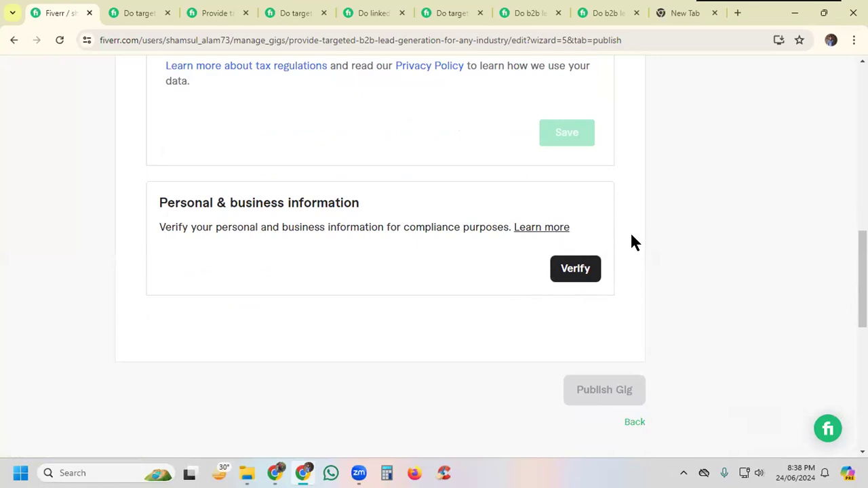
{"action": "scroll", "coordinate": [631, 242], "scroll_direction": "up", "scroll_amount": 8}
{"action": "scroll", "coordinate": [631, 235], "scroll_direction": "up", "scroll_amount": 1}
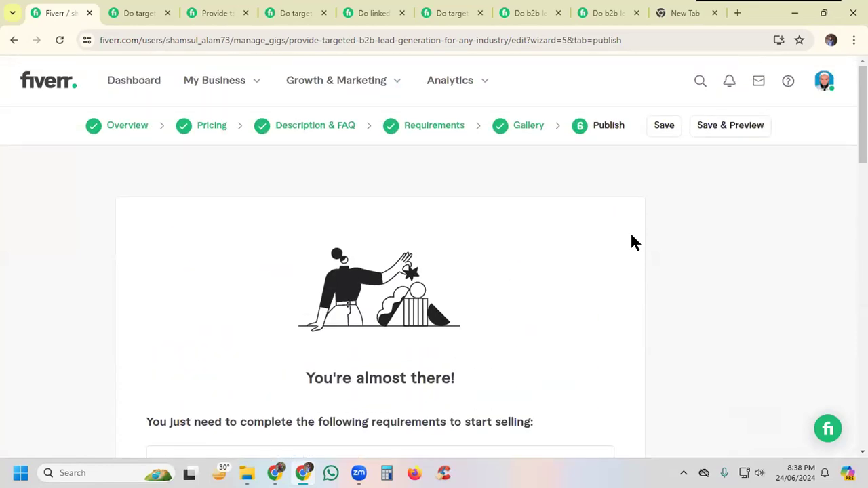
{"action": "left_click", "coordinate": [526, 128]}
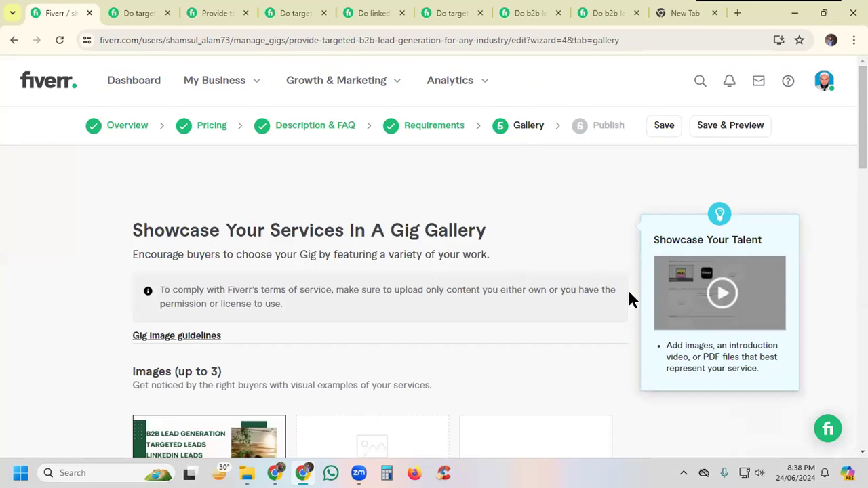
{"action": "scroll", "coordinate": [628, 298], "scroll_direction": "down", "scroll_amount": 2}
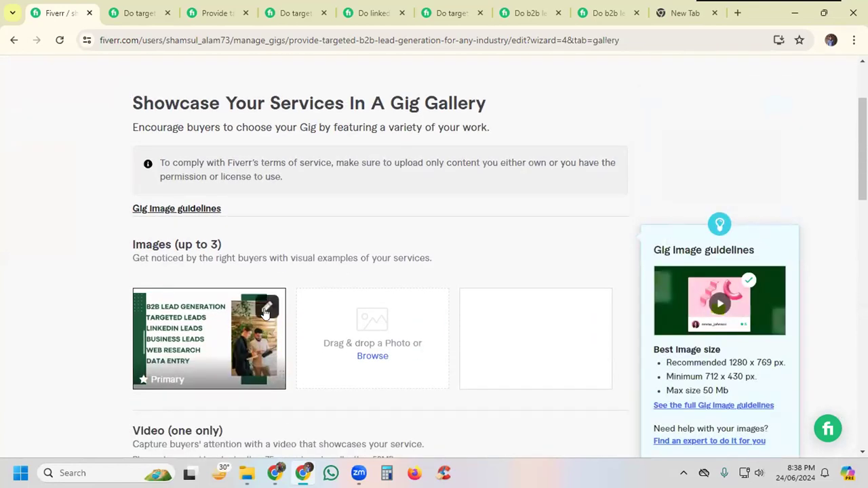
{"action": "left_click", "coordinate": [267, 310]}
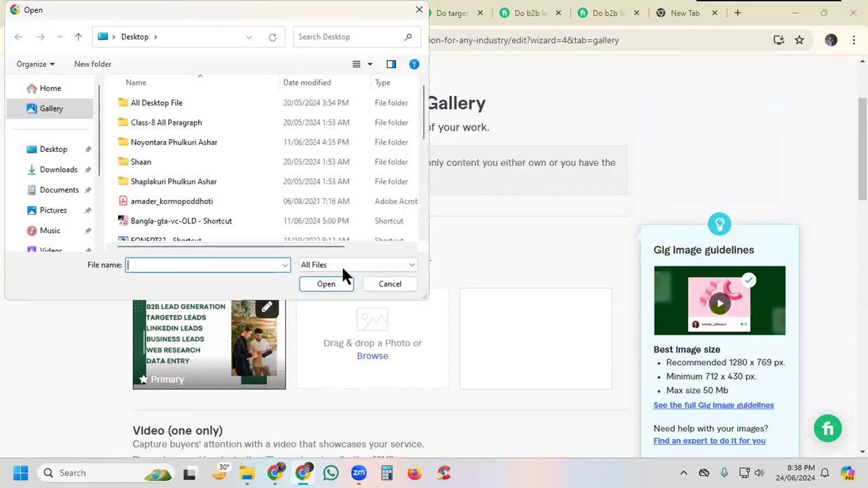
{"action": "left_click", "coordinate": [388, 279]}
{"action": "scroll", "coordinate": [641, 257], "scroll_direction": "down", "scroll_amount": 1}
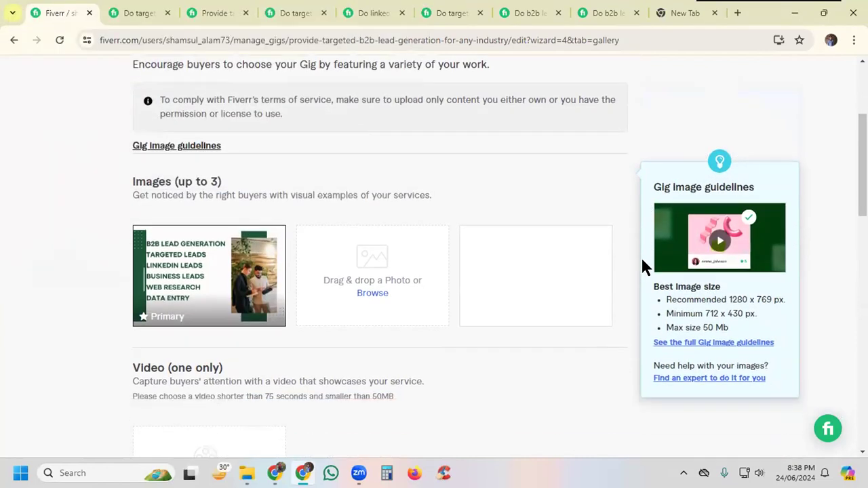
{"action": "scroll", "coordinate": [641, 257], "scroll_direction": "down", "scroll_amount": 1}
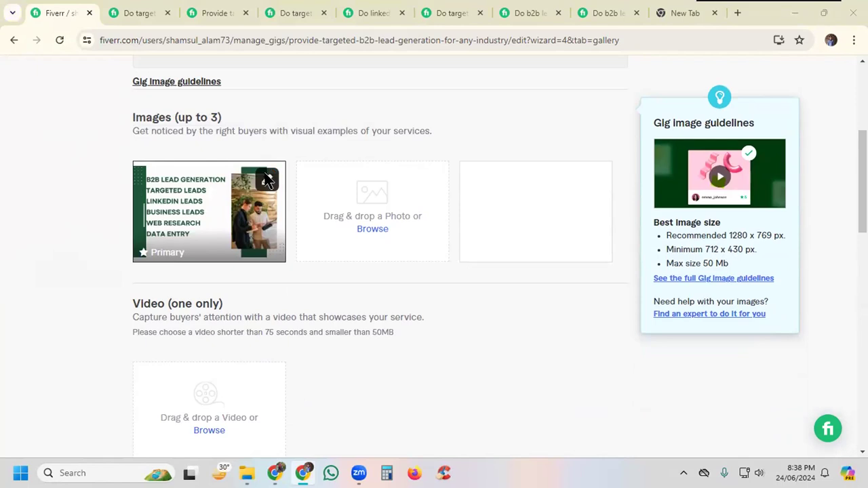
{"action": "left_click", "coordinate": [266, 180]}
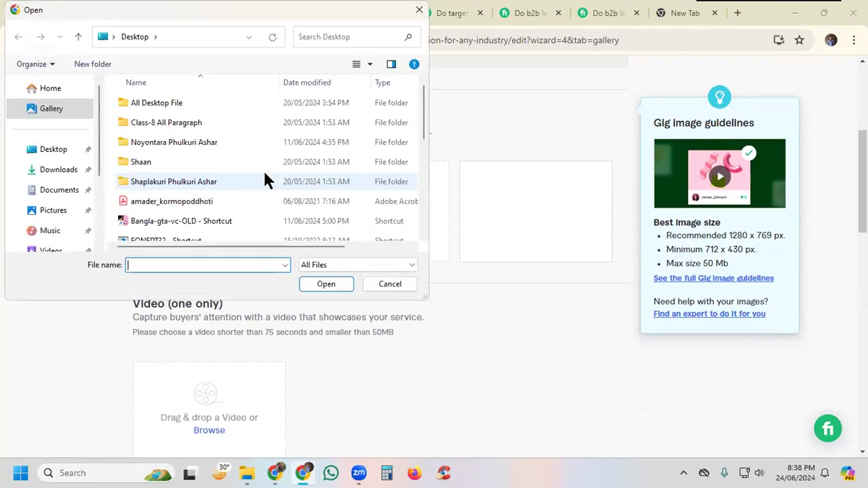
{"action": "left_click", "coordinate": [390, 285]}
{"action": "scroll", "coordinate": [570, 346], "scroll_direction": "down", "scroll_amount": 2}
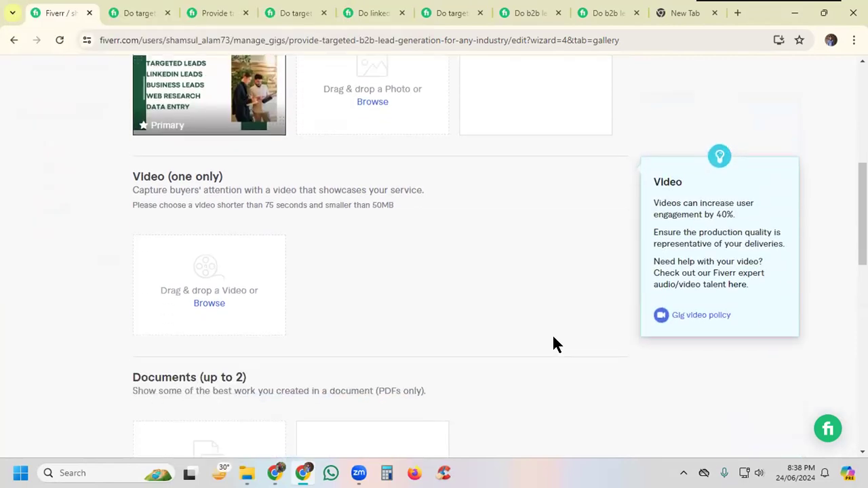
{"action": "scroll", "coordinate": [278, 163], "scroll_direction": "up", "scroll_amount": 2}
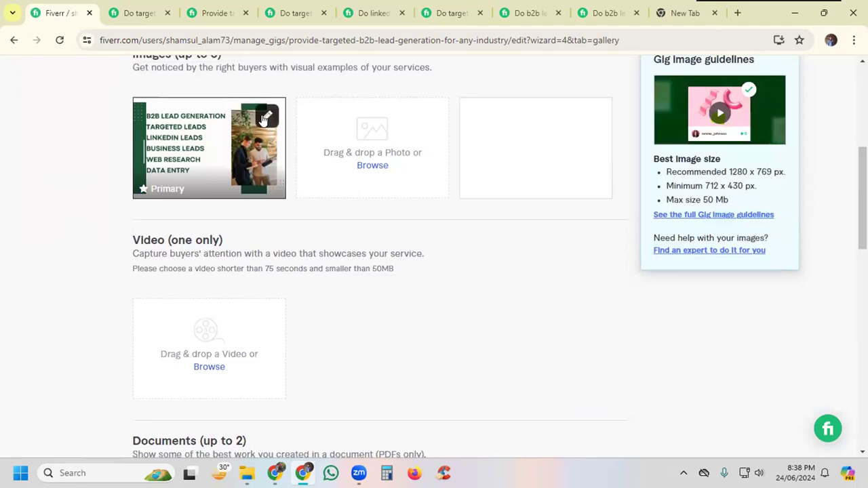
{"action": "left_click", "coordinate": [265, 119]}
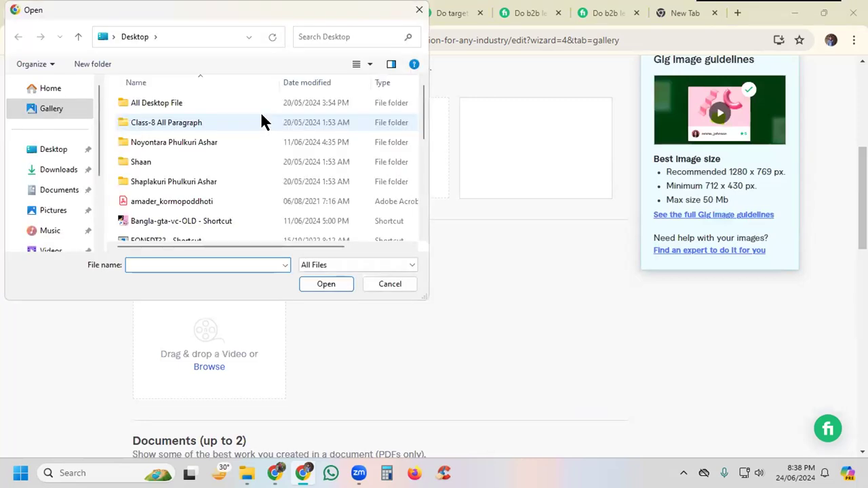
{"action": "scroll", "coordinate": [262, 116], "scroll_direction": "down", "scroll_amount": 2}
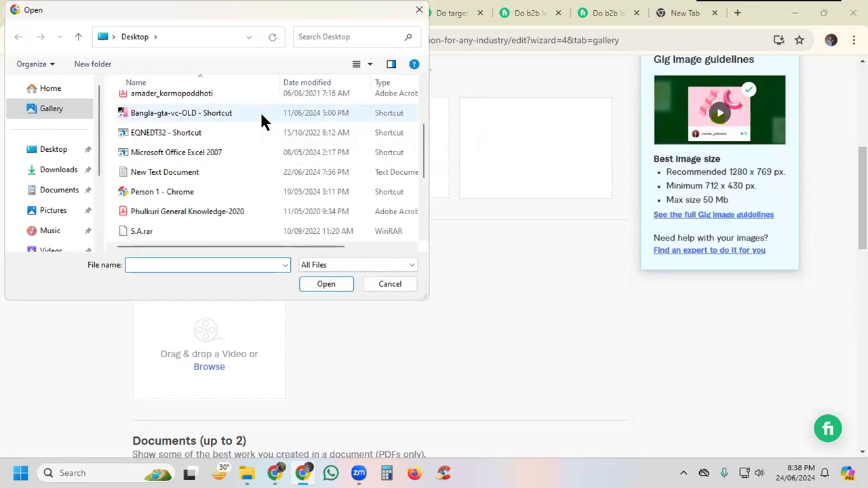
{"action": "scroll", "coordinate": [261, 115], "scroll_direction": "down", "scroll_amount": 2}
{"action": "scroll", "coordinate": [261, 115], "scroll_direction": "down", "scroll_amount": 1}
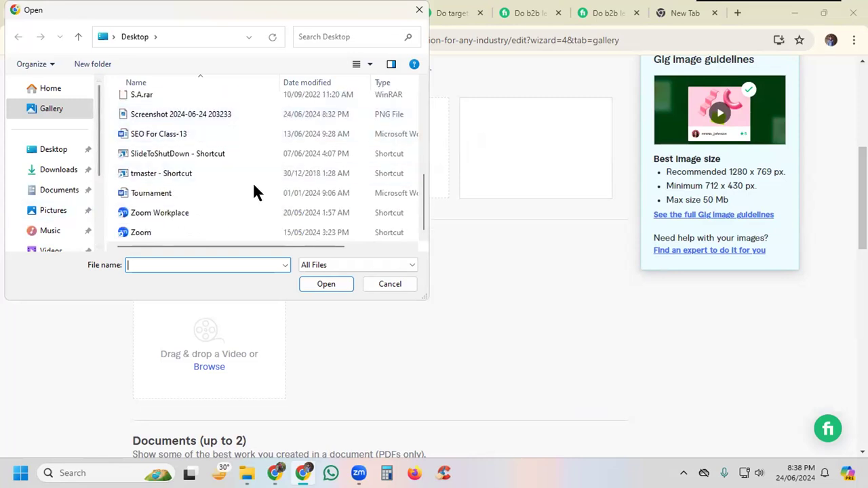
{"action": "left_click", "coordinate": [46, 151]}
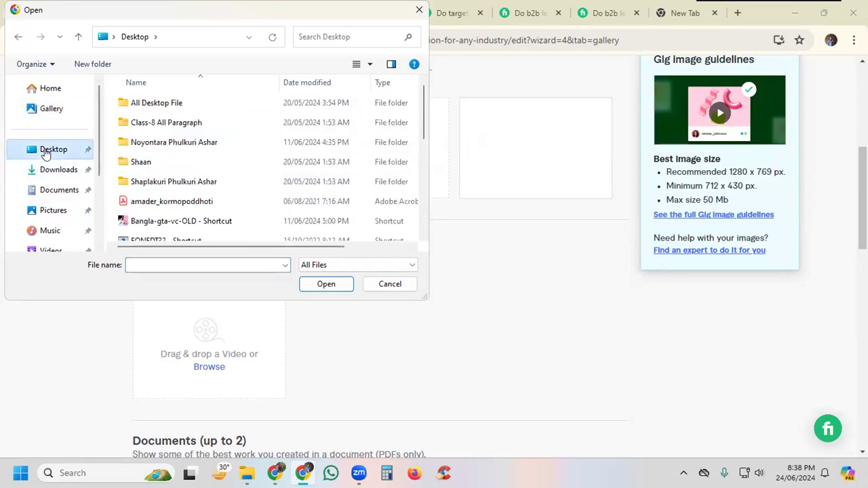
{"action": "scroll", "coordinate": [151, 216], "scroll_direction": "down", "scroll_amount": 1}
{"action": "scroll", "coordinate": [152, 215], "scroll_direction": "down", "scroll_amount": 1}
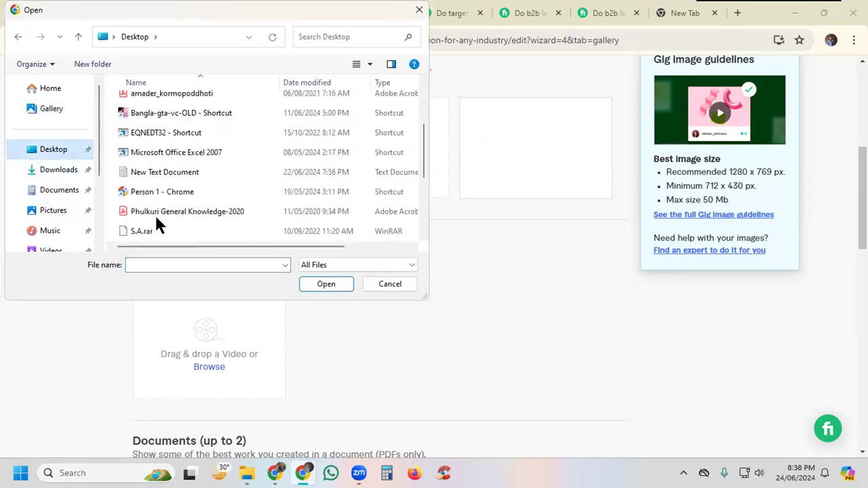
{"action": "scroll", "coordinate": [152, 214], "scroll_direction": "down", "scroll_amount": 1}
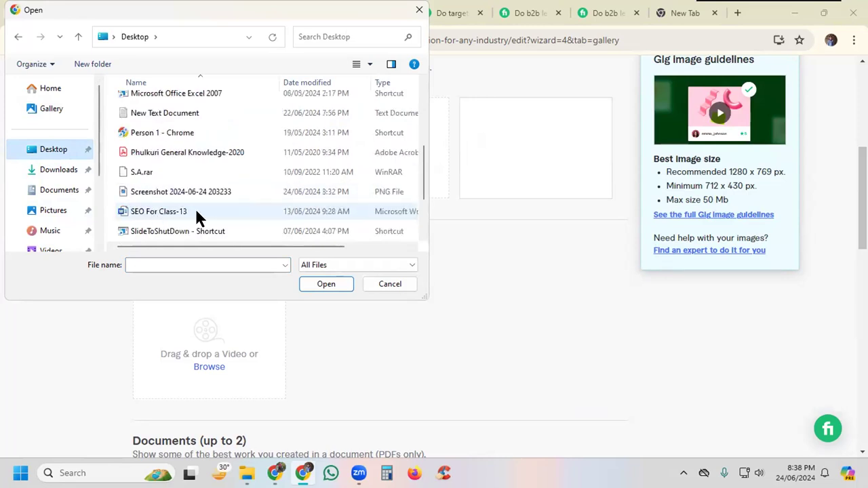
{"action": "left_click", "coordinate": [169, 191]}
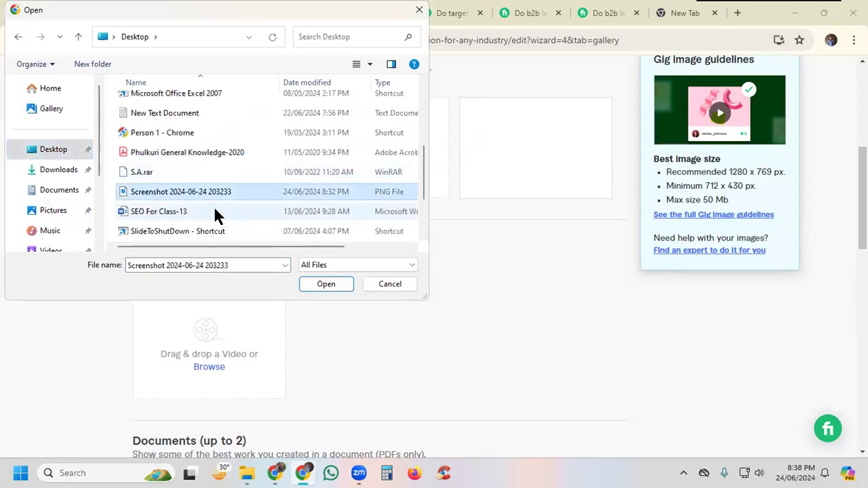
{"action": "left_click", "coordinate": [324, 283]}
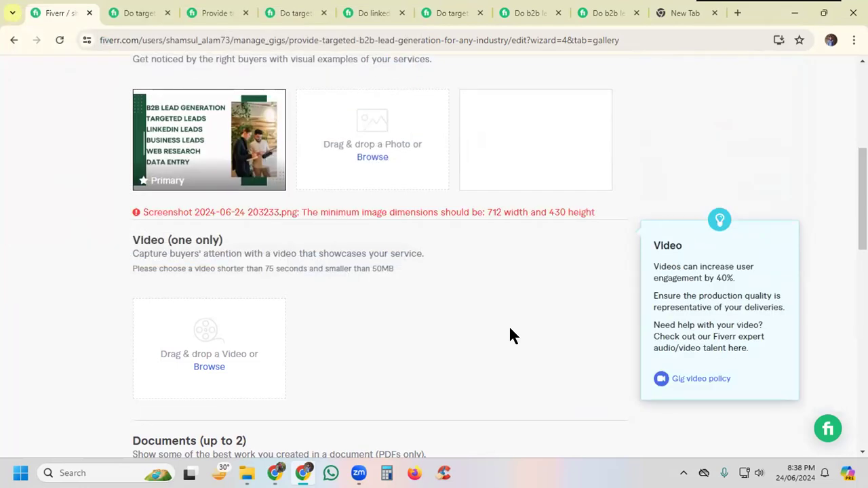
{"action": "mouse_move", "coordinate": [170, 174]}
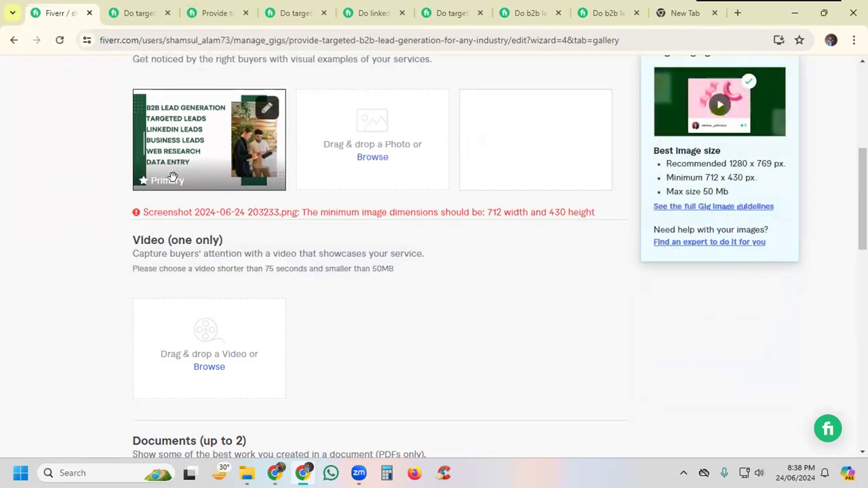
{"action": "left_click", "coordinate": [269, 111]}
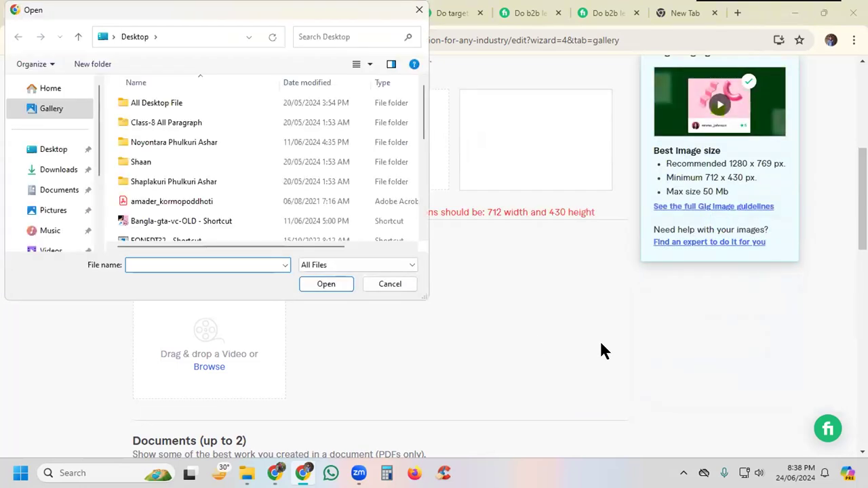
{"action": "left_click", "coordinate": [391, 284]}
Step: Save the gig's gallery and reload the page, waiting for it to respond
{"action": "scroll", "coordinate": [591, 322], "scroll_direction": "up", "scroll_amount": 5}
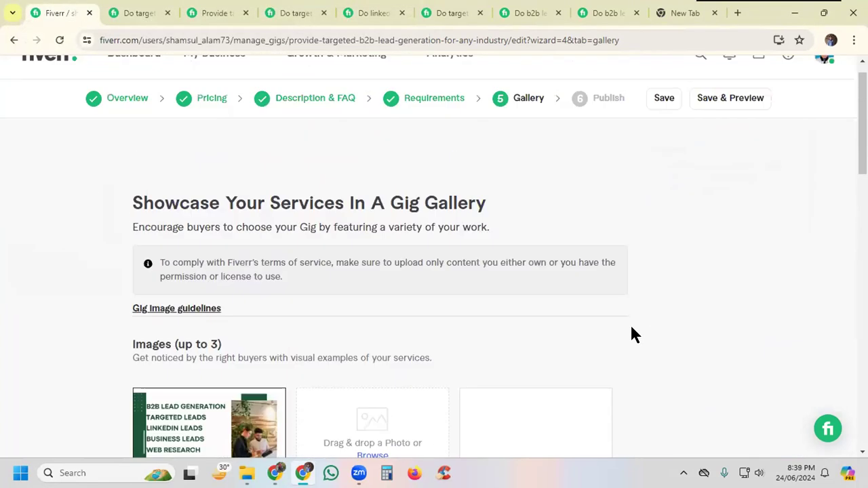
{"action": "left_click", "coordinate": [653, 129]}
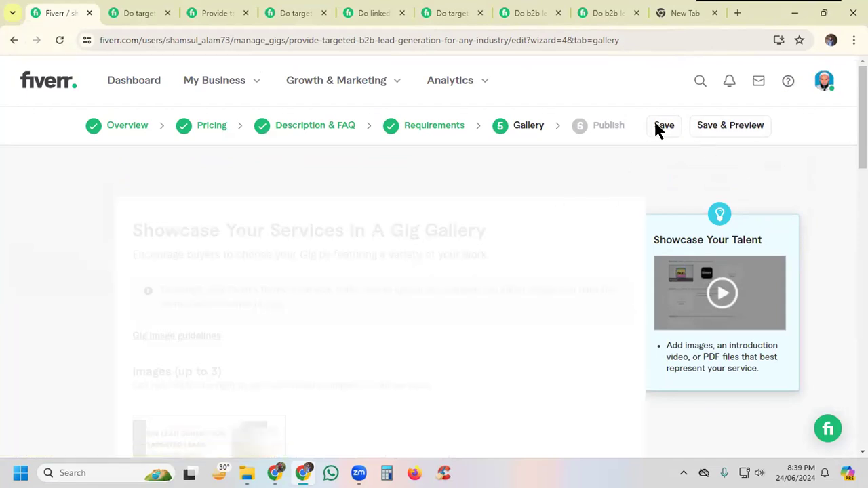
{"action": "scroll", "coordinate": [520, 287], "scroll_direction": "down", "scroll_amount": 5}
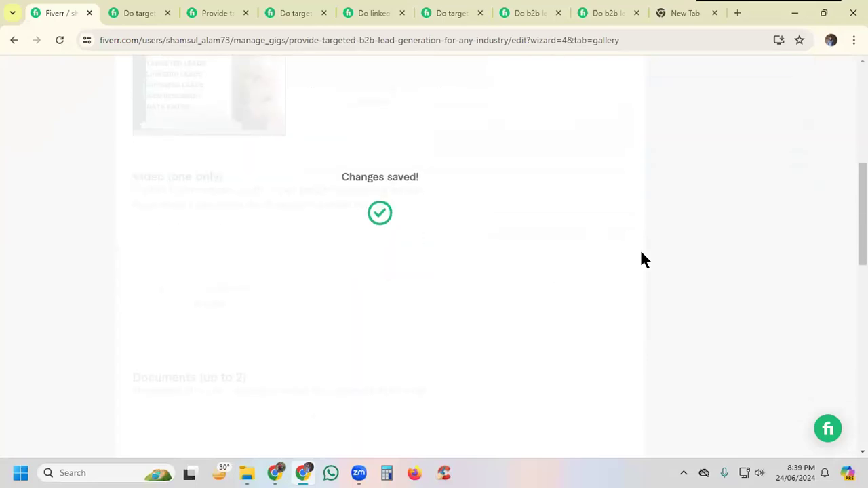
{"action": "scroll", "coordinate": [645, 260], "scroll_direction": "up", "scroll_amount": 6}
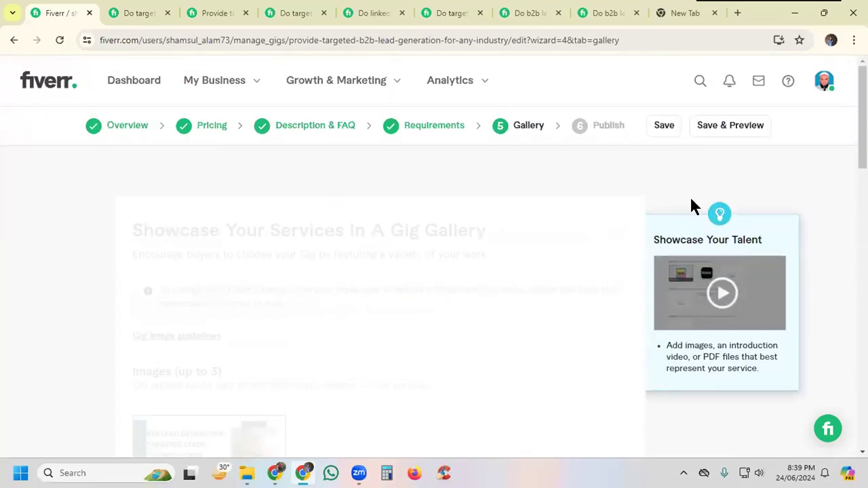
{"action": "left_click", "coordinate": [59, 40]}
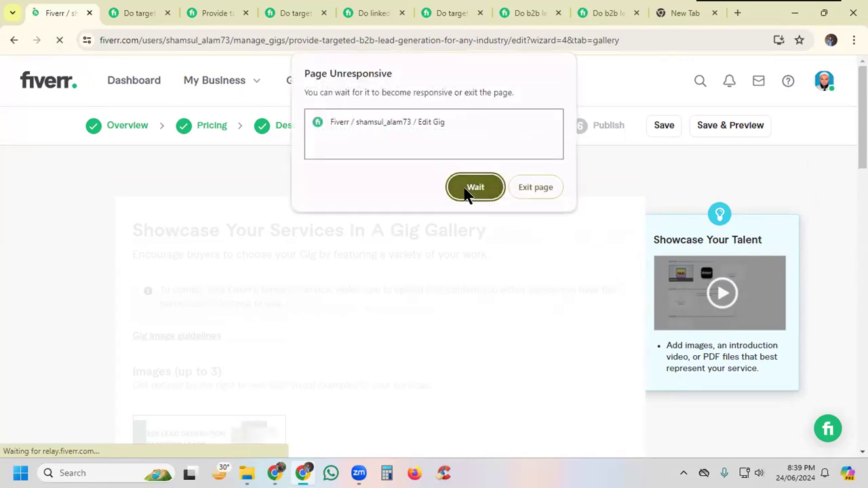
{"action": "left_click", "coordinate": [475, 188]}
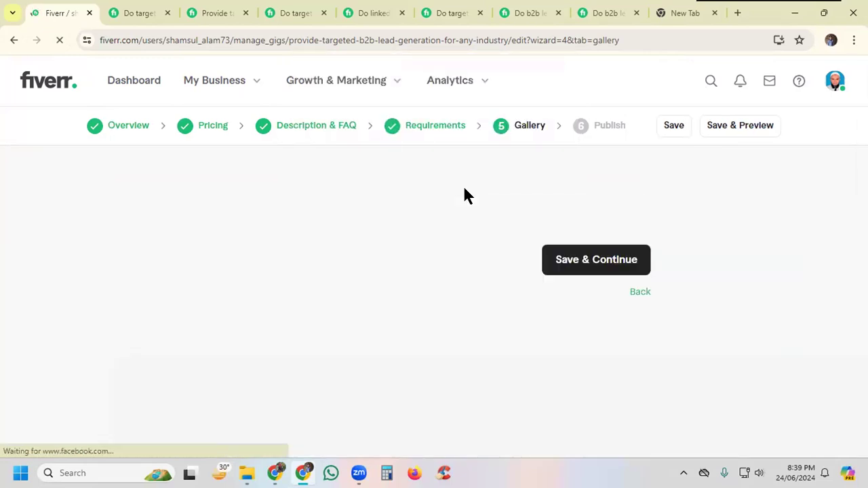
{"action": "scroll", "coordinate": [465, 190], "scroll_direction": "down", "scroll_amount": 4}
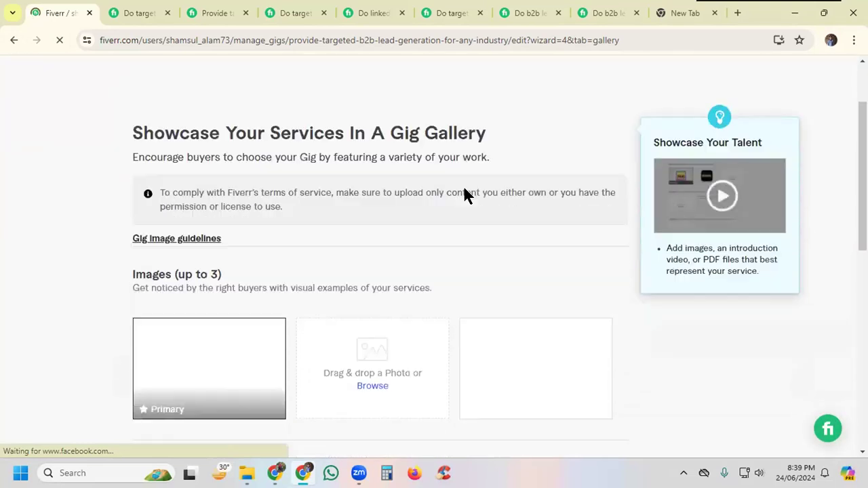
{"action": "mouse_move", "coordinate": [266, 179]}
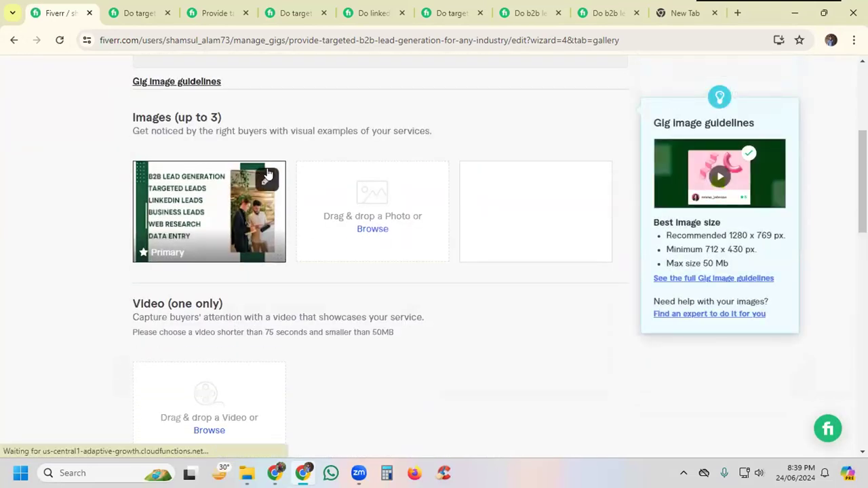
{"action": "left_click", "coordinate": [268, 180]}
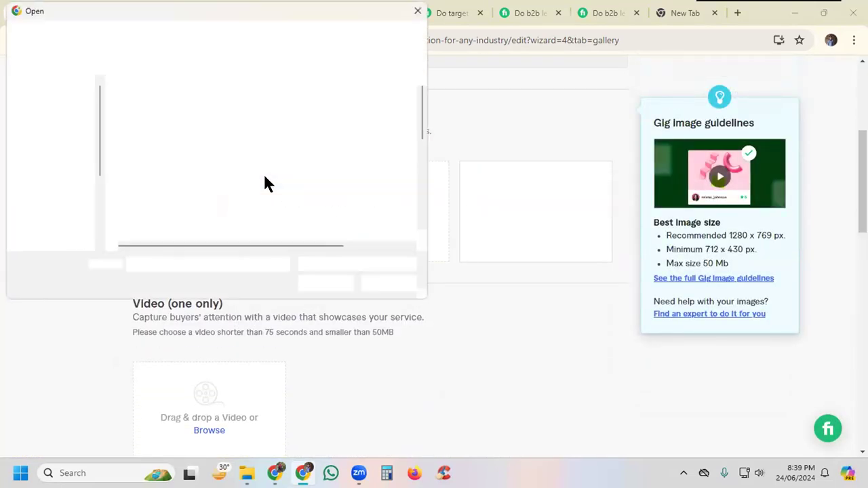
{"action": "left_click", "coordinate": [390, 285]}
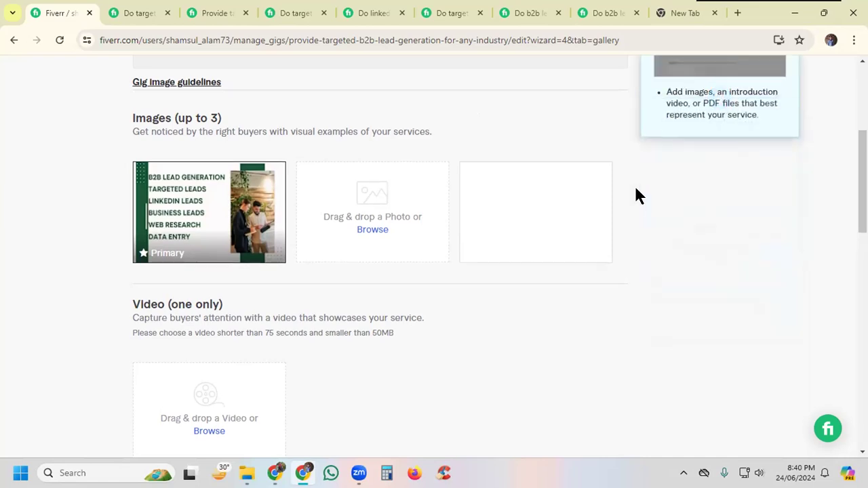
Step: Look over the gig's Gallery stage and its Description & FAQ stage
{"action": "scroll", "coordinate": [638, 195], "scroll_direction": "up", "scroll_amount": 3}
{"action": "scroll", "coordinate": [638, 195], "scroll_direction": "up", "scroll_amount": 2}
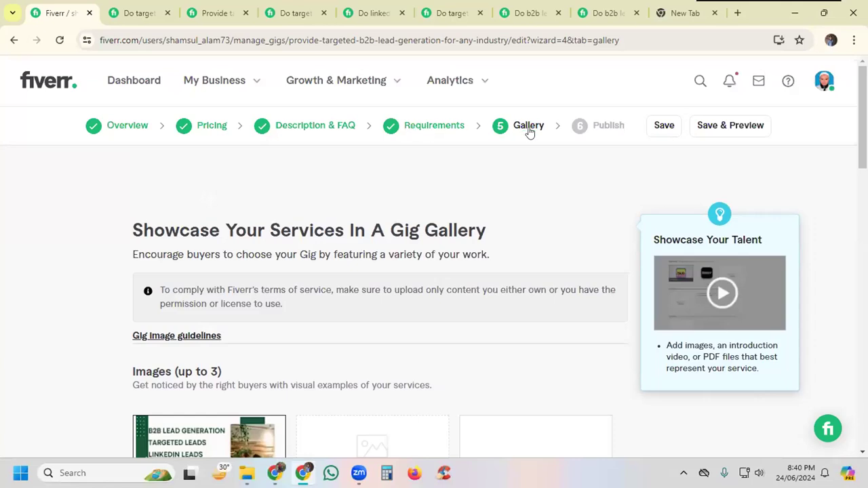
{"action": "scroll", "coordinate": [601, 226], "scroll_direction": "down", "scroll_amount": 1}
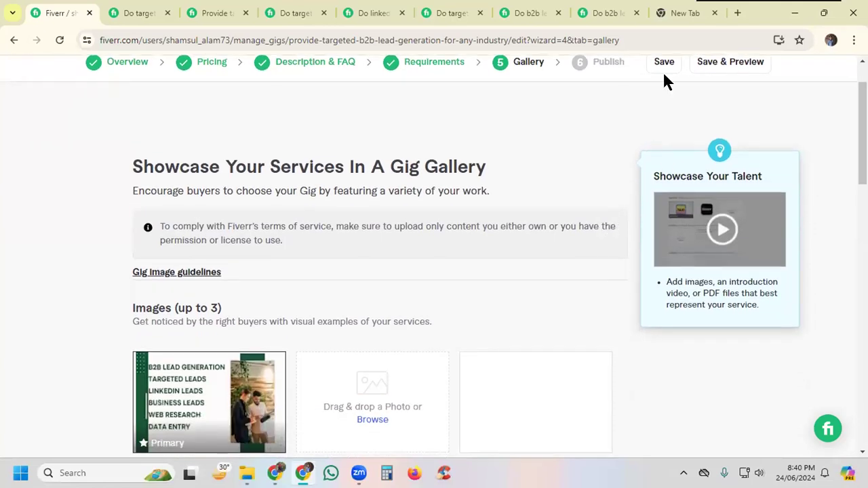
{"action": "scroll", "coordinate": [612, 194], "scroll_direction": "down", "scroll_amount": 2}
{"action": "scroll", "coordinate": [602, 194], "scroll_direction": "up", "scroll_amount": 3}
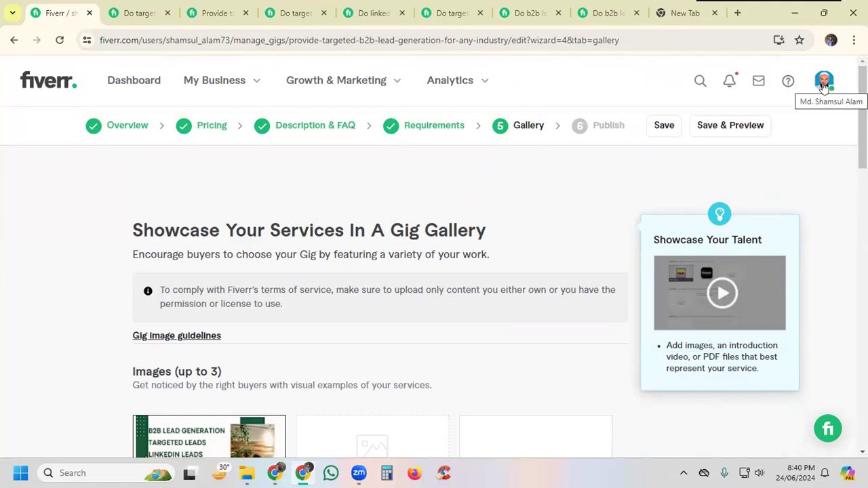
{"action": "left_click", "coordinate": [291, 128]}
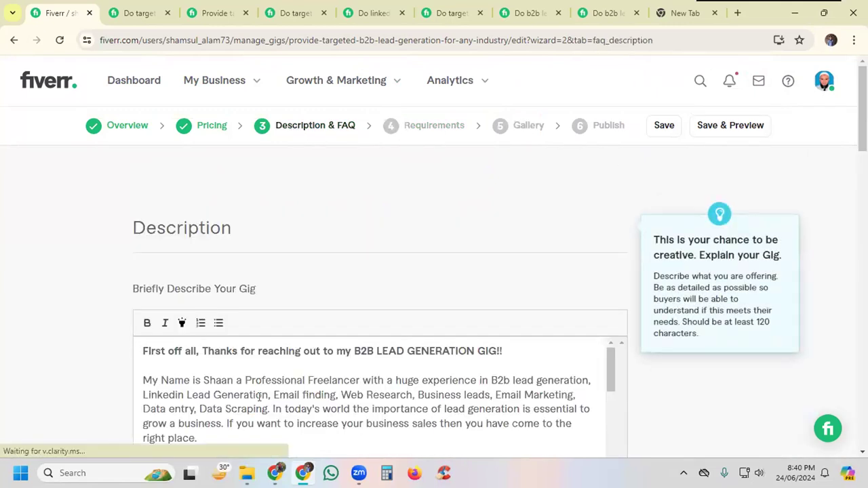
{"action": "scroll", "coordinate": [265, 393], "scroll_direction": "down", "scroll_amount": 5}
{"action": "scroll", "coordinate": [264, 393], "scroll_direction": "up", "scroll_amount": 5}
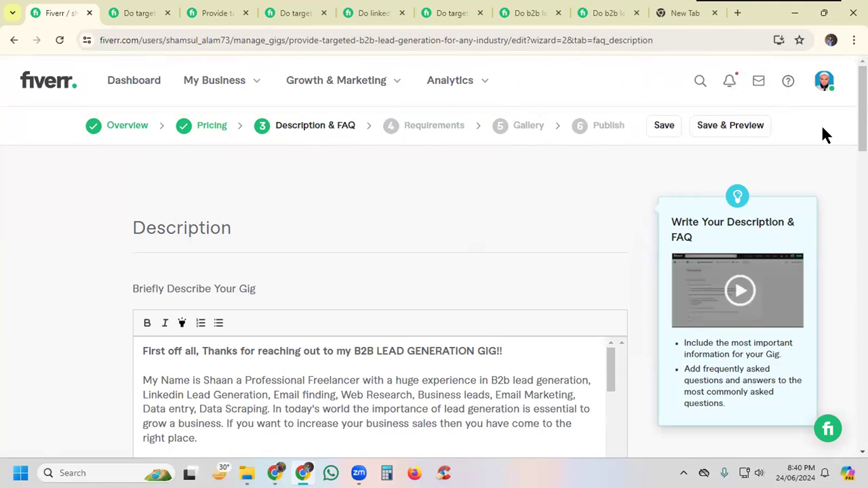
Step: Go to the seller profile and check its active gigs and drafts
{"action": "left_click", "coordinate": [824, 81]}
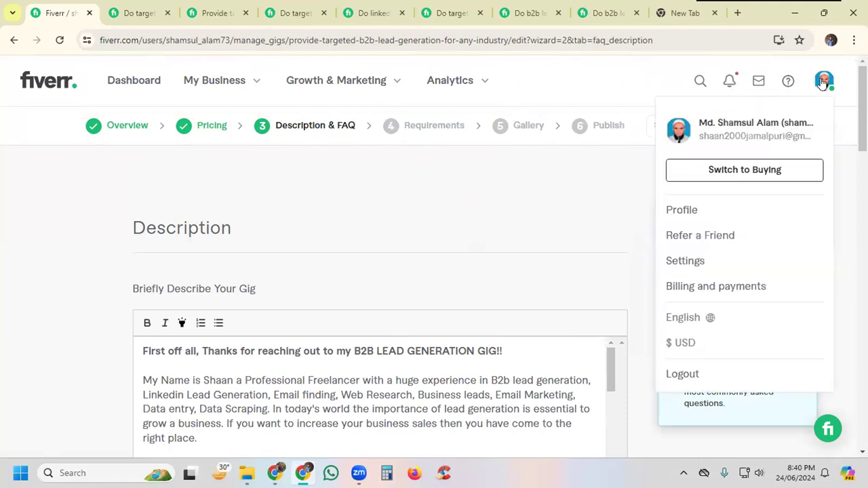
{"action": "left_click", "coordinate": [685, 211]}
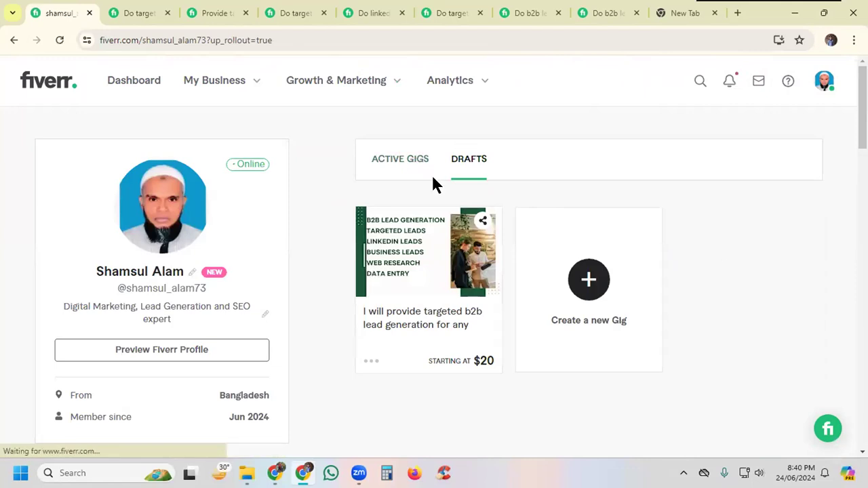
{"action": "left_click", "coordinate": [384, 164]}
{"action": "left_click", "coordinate": [470, 161]}
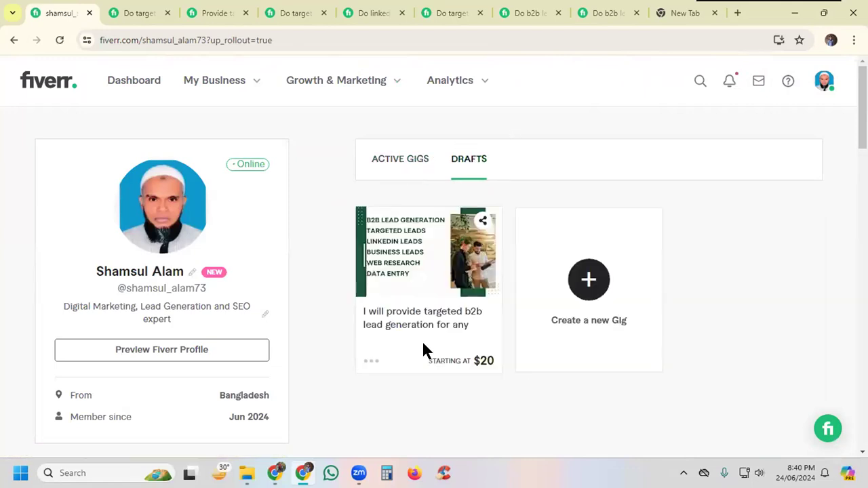
Step: Open the draft b2b lead generation gig for editing and review its Overview details down to the search tags
{"action": "left_click", "coordinate": [372, 364]}
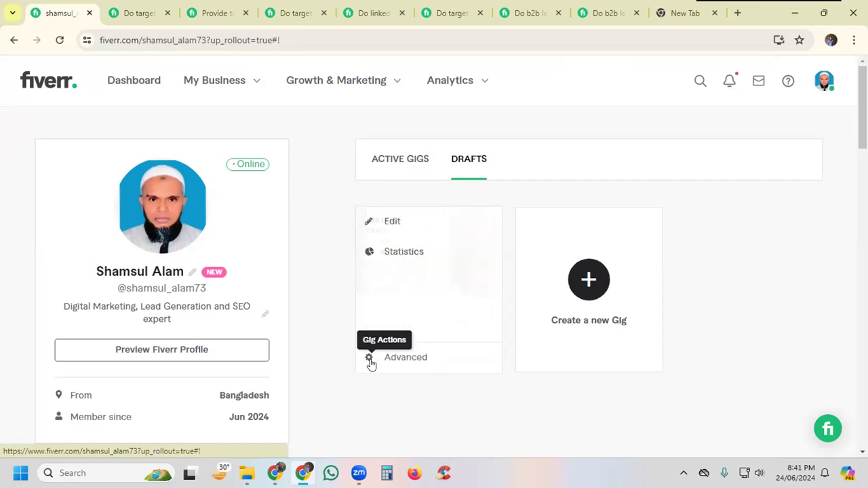
{"action": "left_click", "coordinate": [392, 222]}
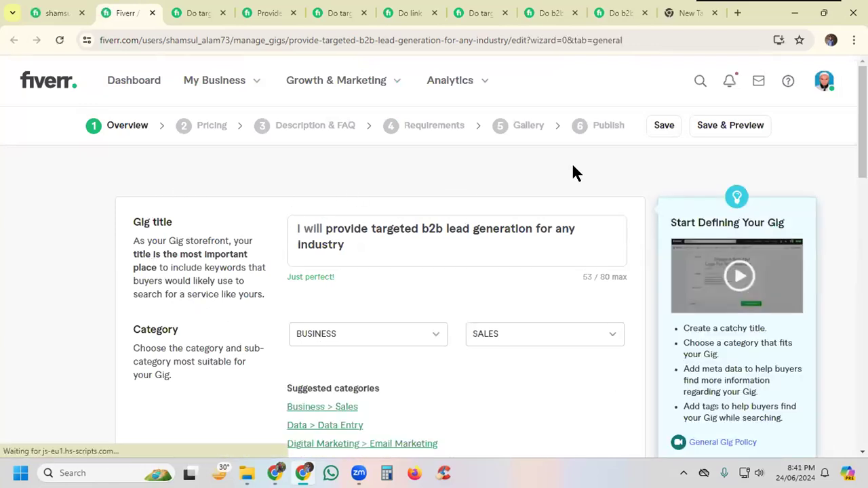
{"action": "scroll", "coordinate": [634, 204], "scroll_direction": "down", "scroll_amount": 1}
{"action": "scroll", "coordinate": [634, 203], "scroll_direction": "down", "scroll_amount": 7}
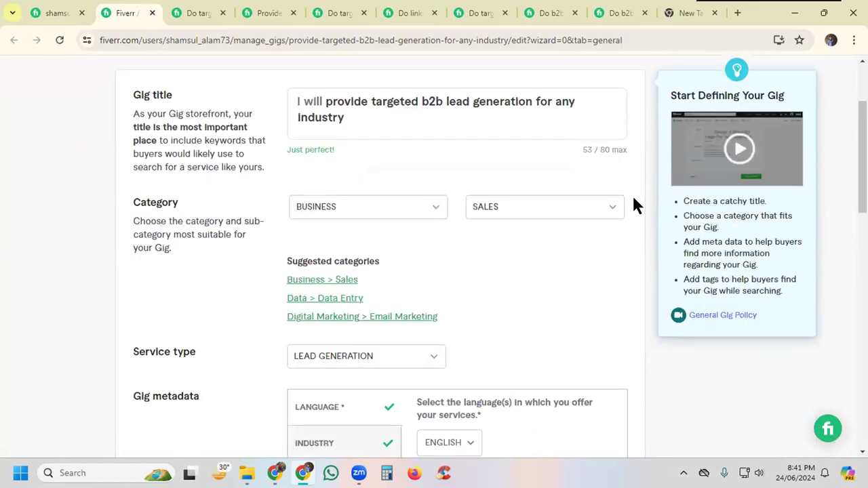
{"action": "scroll", "coordinate": [656, 228], "scroll_direction": "down", "scroll_amount": 1}
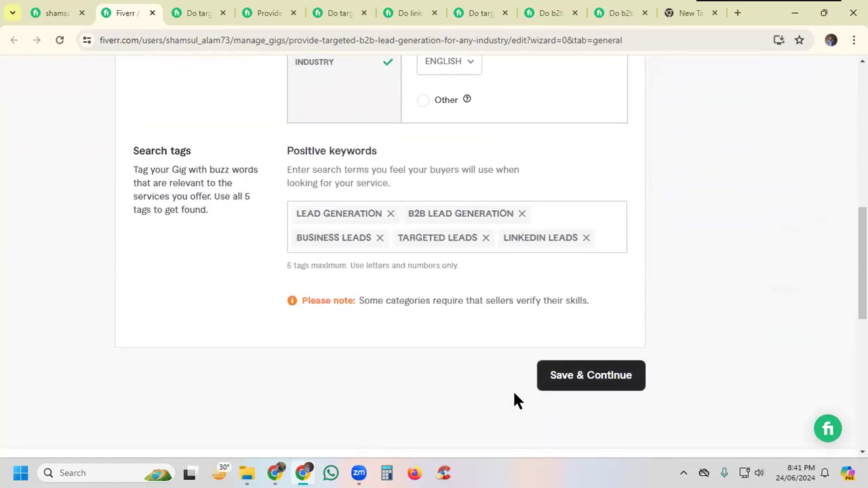
Step: Save the draft gig's Overview and Pricing stages and continue to its Description & FAQ stage
{"action": "left_click", "coordinate": [570, 382]}
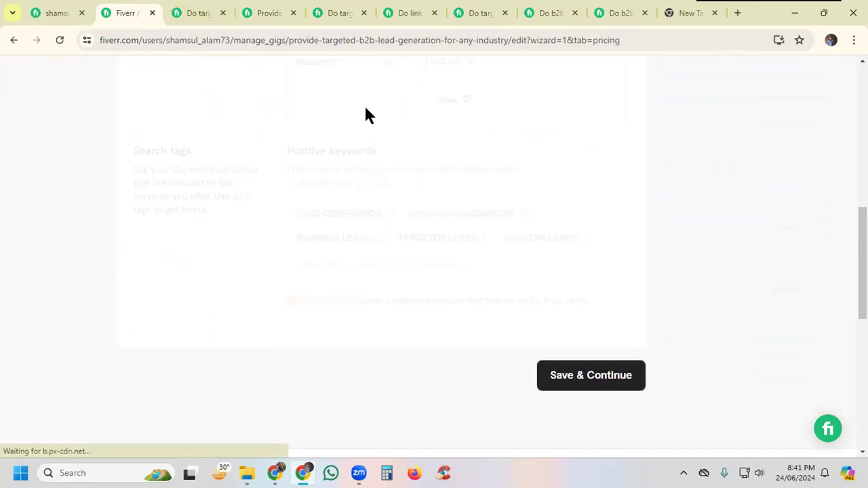
{"action": "scroll", "coordinate": [534, 351], "scroll_direction": "down", "scroll_amount": 6}
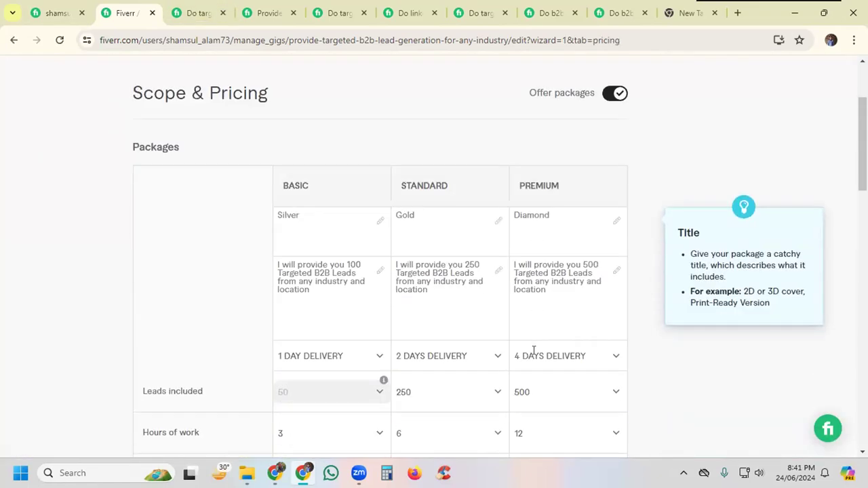
{"action": "scroll", "coordinate": [534, 350], "scroll_direction": "down", "scroll_amount": 6}
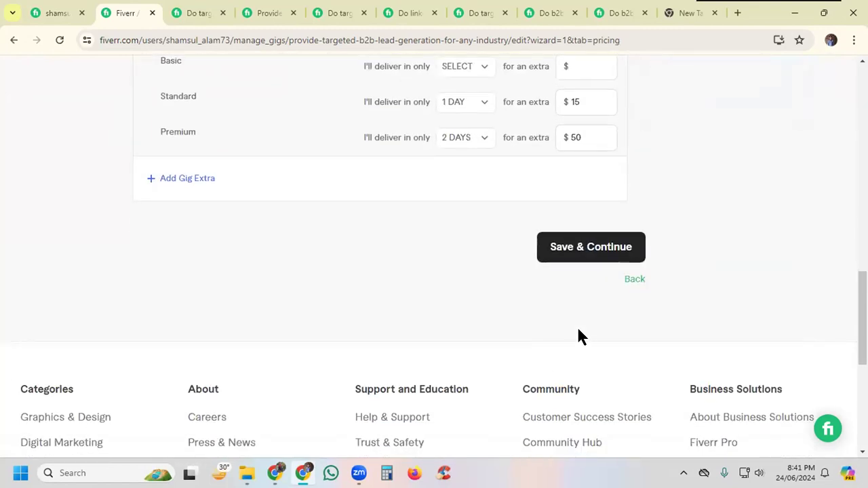
{"action": "left_click", "coordinate": [564, 248]}
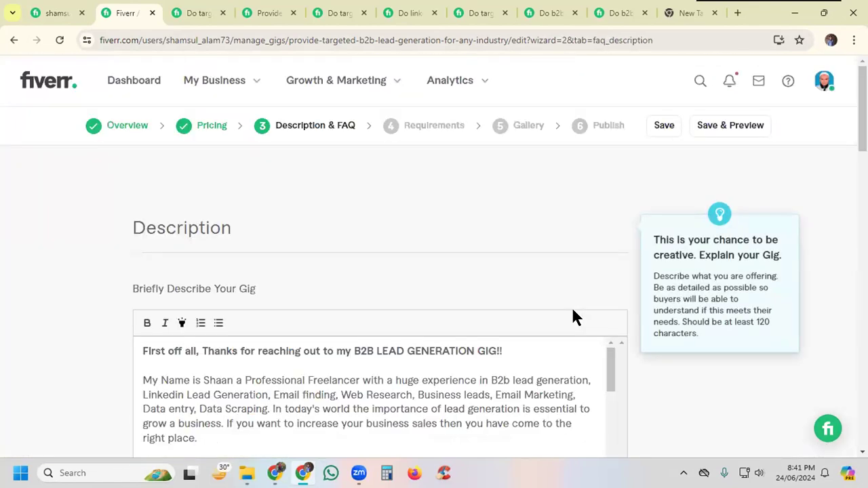
Step: Review the gig's description and FAQ entries, then save them and continue to the Requirements stage
{"action": "scroll", "coordinate": [194, 346], "scroll_direction": "down", "scroll_amount": 2}
{"action": "scroll", "coordinate": [425, 324], "scroll_direction": "up", "scroll_amount": 2}
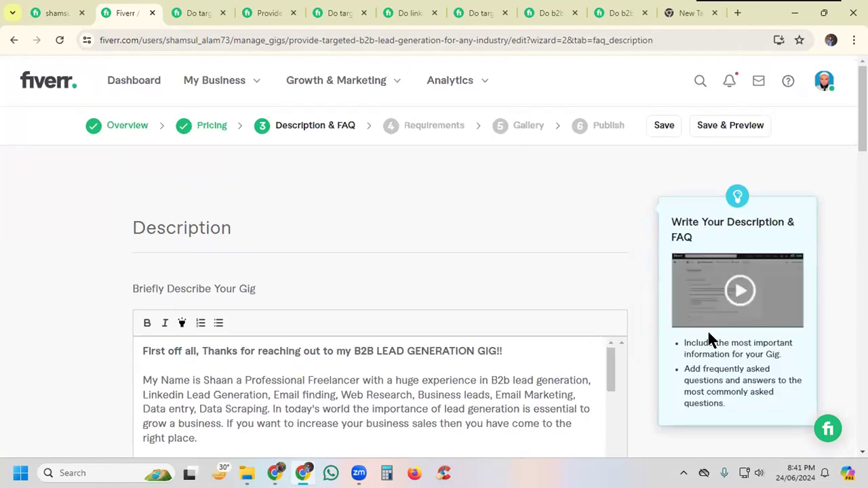
{"action": "scroll", "coordinate": [629, 370], "scroll_direction": "down", "scroll_amount": 2}
{"action": "scroll", "coordinate": [628, 367], "scroll_direction": "down", "scroll_amount": 2}
{"action": "scroll", "coordinate": [628, 367], "scroll_direction": "down", "scroll_amount": 3}
{"action": "scroll", "coordinate": [628, 367], "scroll_direction": "down", "scroll_amount": 5}
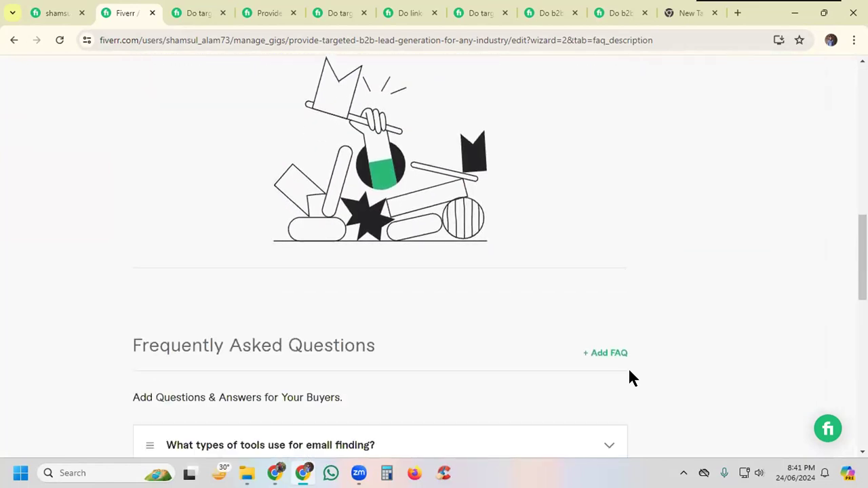
{"action": "scroll", "coordinate": [629, 368], "scroll_direction": "down", "scroll_amount": 5}
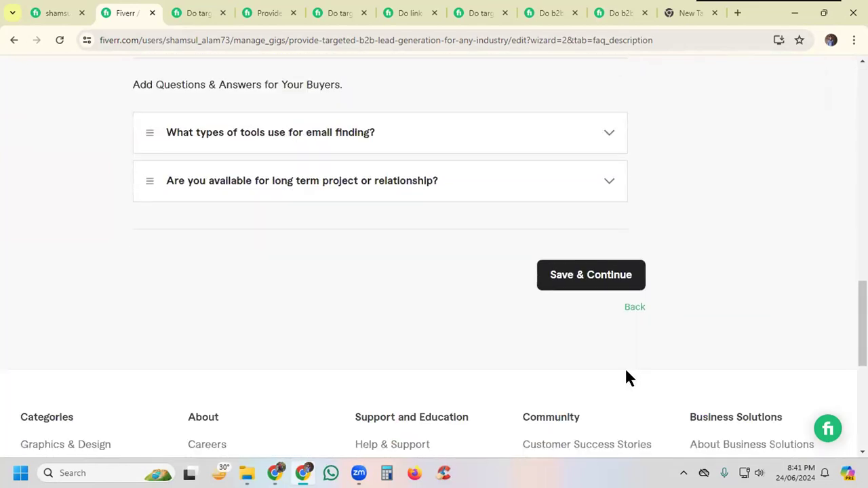
{"action": "left_click", "coordinate": [568, 219]}
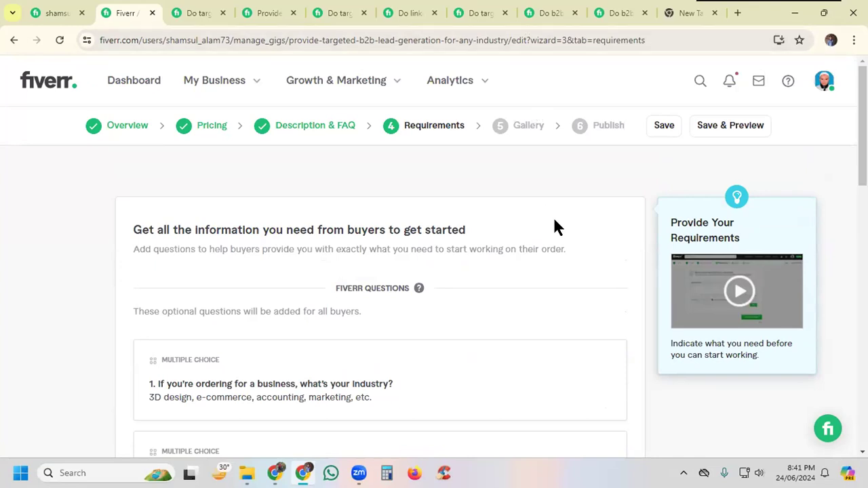
Step: Check the buyer questions in the Requirements stage, then save them and continue to the Gallery stage
{"action": "scroll", "coordinate": [554, 227], "scroll_direction": "down", "scroll_amount": 4}
{"action": "scroll", "coordinate": [555, 219], "scroll_direction": "down", "scroll_amount": 5}
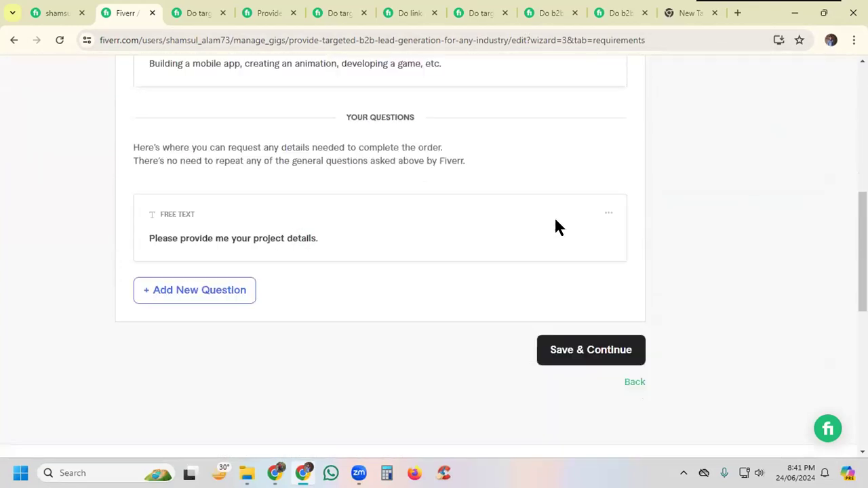
{"action": "left_click", "coordinate": [575, 219]}
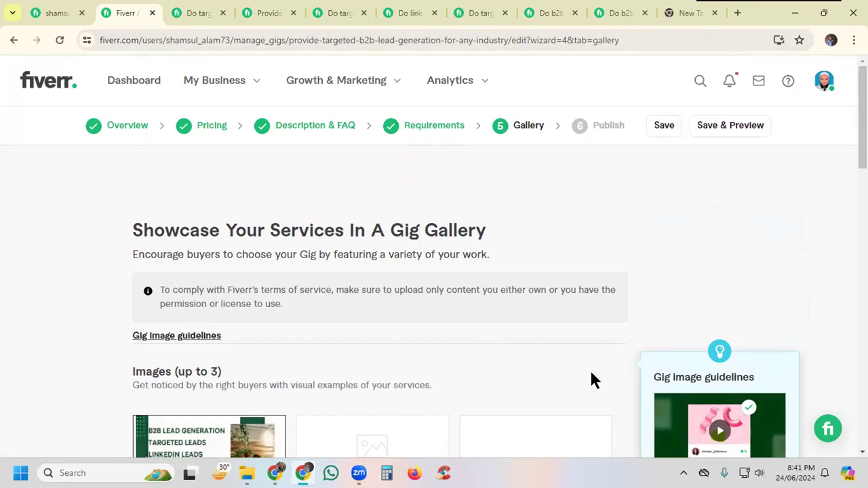
Step: Look over the Gallery stage's images, video and documents sections
{"action": "scroll", "coordinate": [591, 378], "scroll_direction": "down", "scroll_amount": 2}
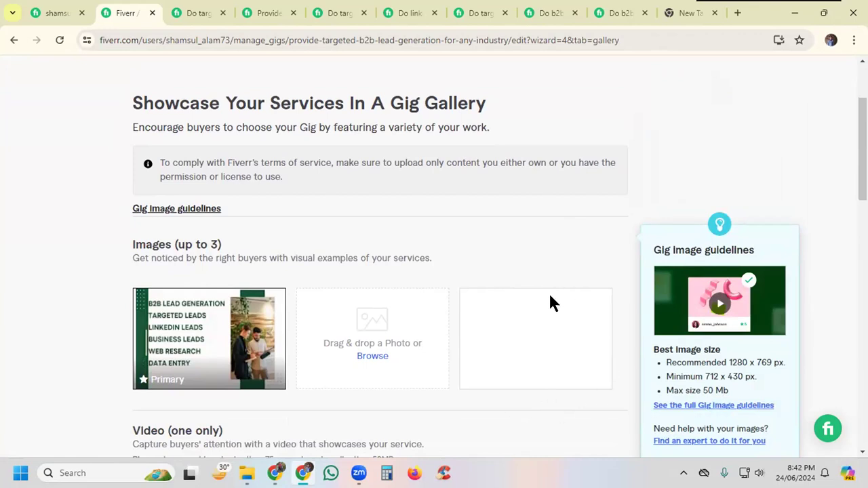
{"action": "scroll", "coordinate": [550, 297], "scroll_direction": "down", "scroll_amount": 1}
{"action": "scroll", "coordinate": [552, 296], "scroll_direction": "down", "scroll_amount": 1}
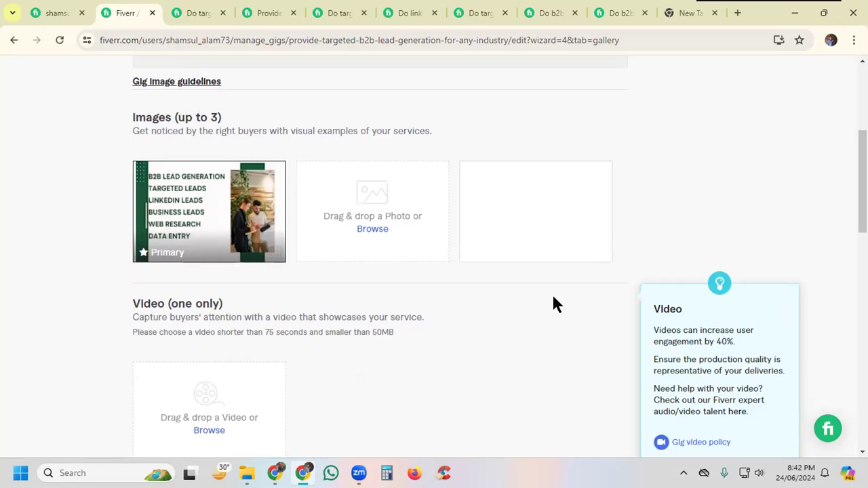
{"action": "scroll", "coordinate": [554, 297], "scroll_direction": "down", "scroll_amount": 2}
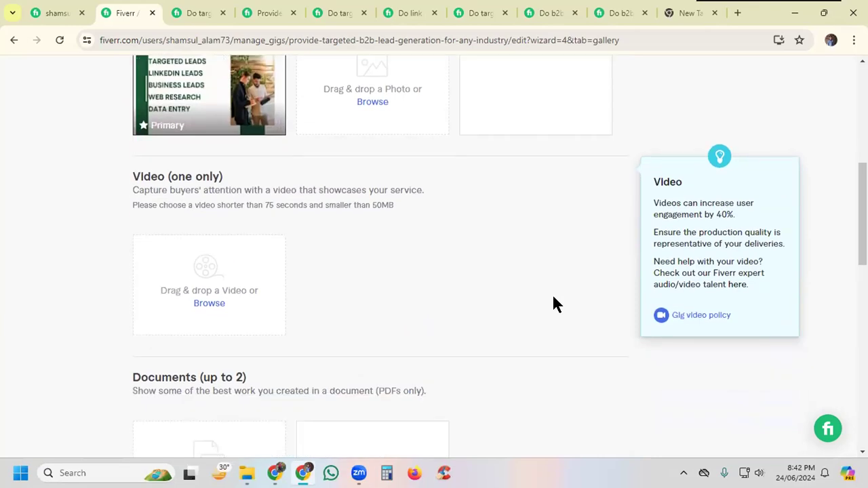
{"action": "scroll", "coordinate": [553, 297], "scroll_direction": "up", "scroll_amount": 2}
{"action": "left_click", "coordinate": [269, 175]}
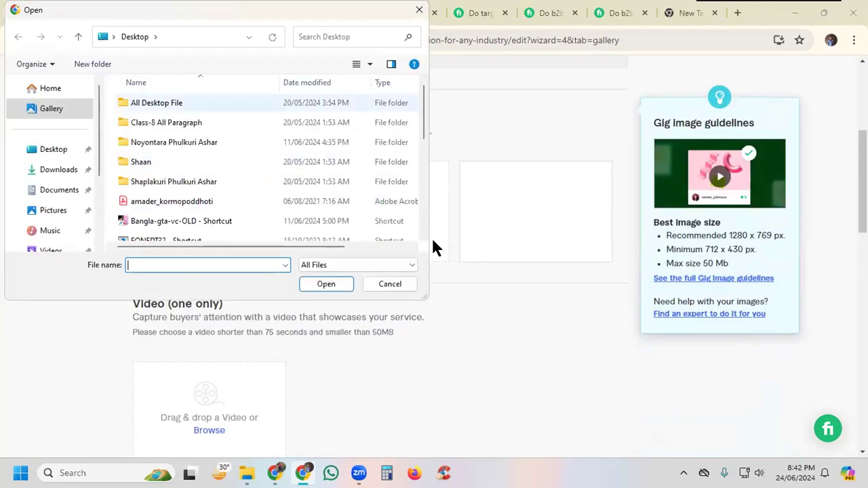
{"action": "left_click", "coordinate": [390, 285]}
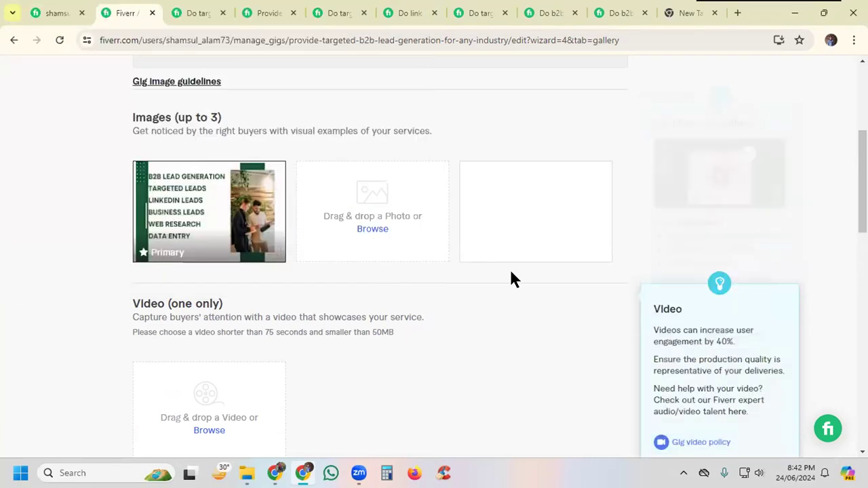
{"action": "scroll", "coordinate": [614, 375], "scroll_direction": "up", "scroll_amount": 4}
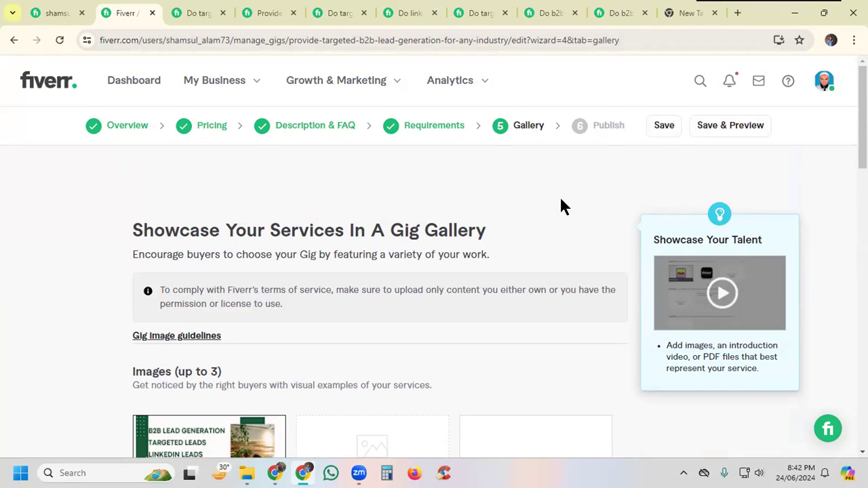
Step: Open the account notifications and mark the Form W-9 notification as read
{"action": "left_click", "coordinate": [730, 82]}
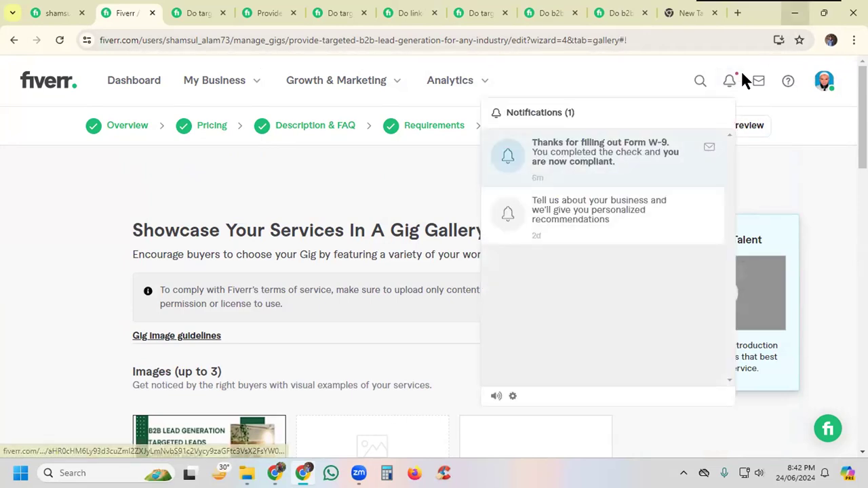
{"action": "left_click", "coordinate": [709, 149]}
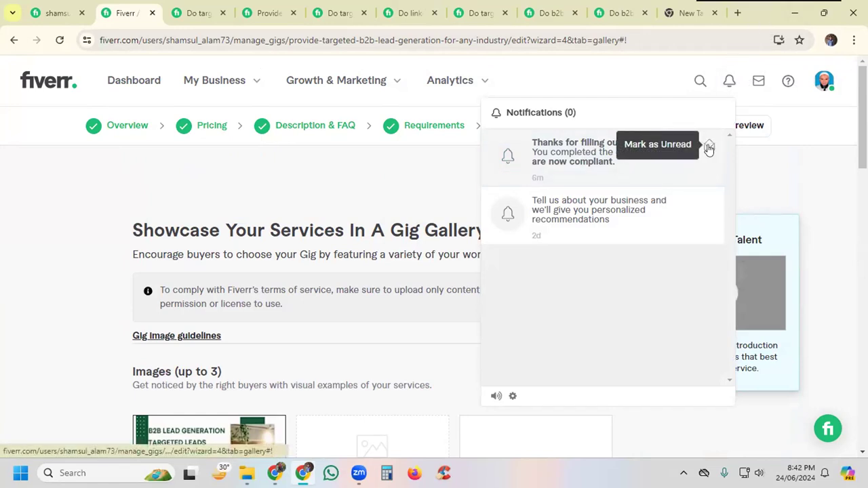
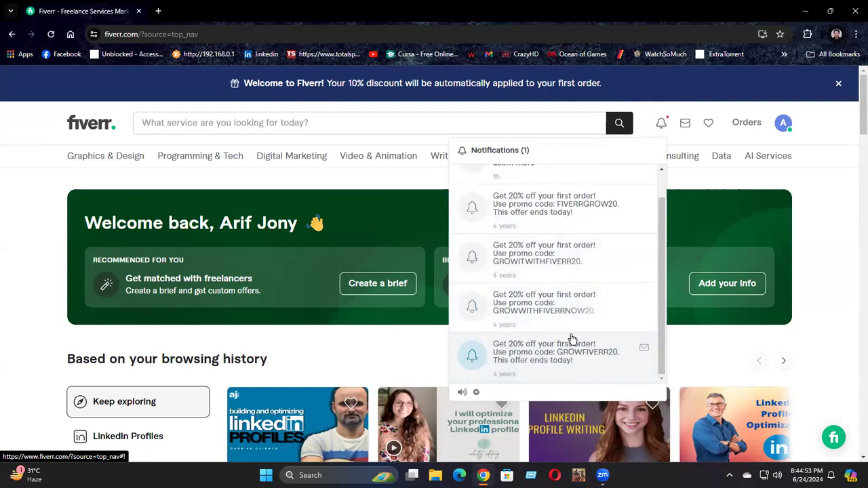
Step: Mark the GROWFIVERR20 promo notification as read and close the notifications list
{"action": "scroll", "coordinate": [572, 343], "scroll_direction": "down", "scroll_amount": 1}
{"action": "left_click", "coordinate": [642, 296]}
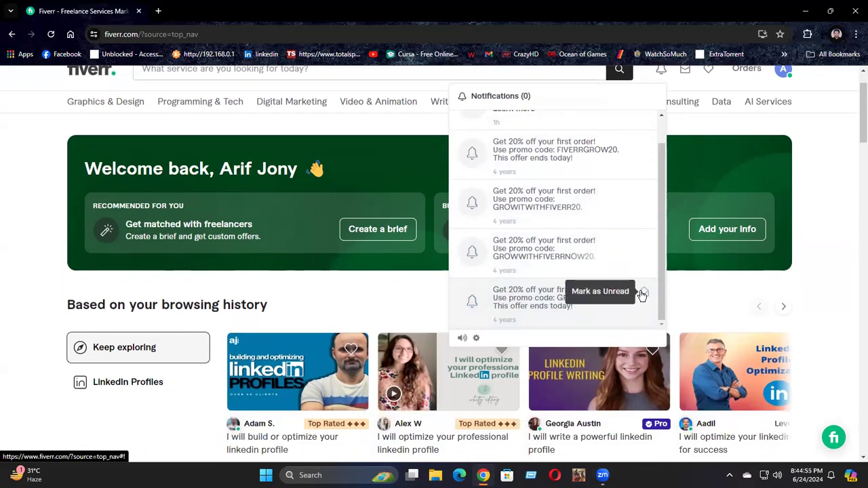
{"action": "scroll", "coordinate": [639, 293], "scroll_direction": "up", "scroll_amount": 1}
{"action": "left_click", "coordinate": [814, 139]}
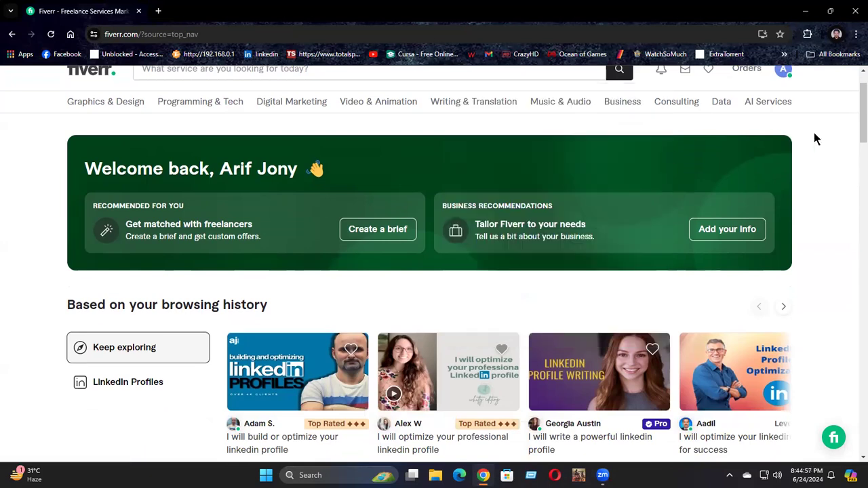
Step: Open the account's profile page and start becoming a seller, continuing through the introductory pages to the Personal Info form
{"action": "left_click", "coordinate": [777, 74]}
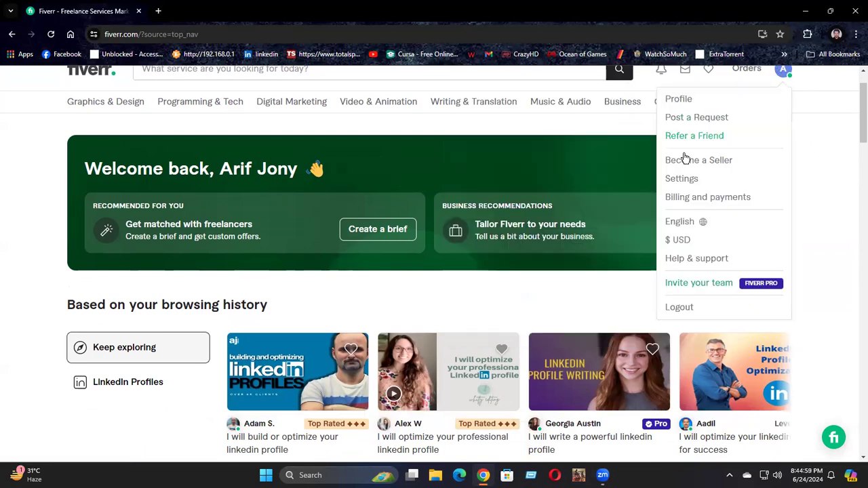
{"action": "left_click", "coordinate": [679, 100]}
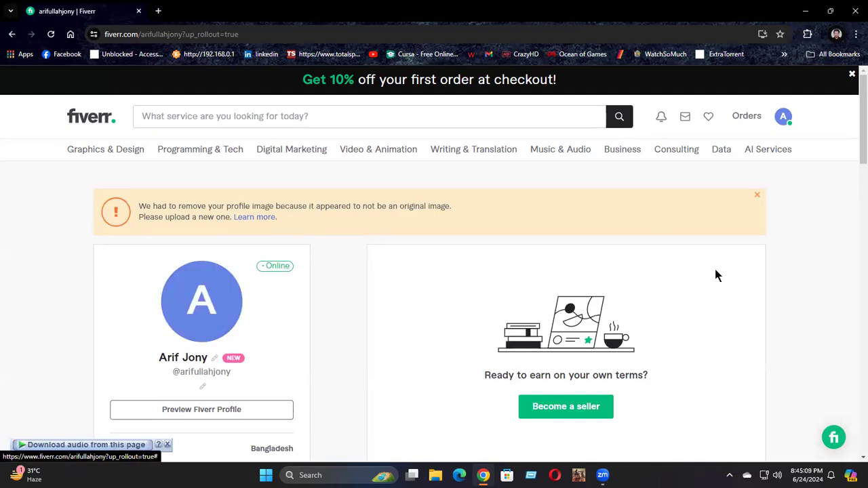
{"action": "left_click", "coordinate": [558, 414]}
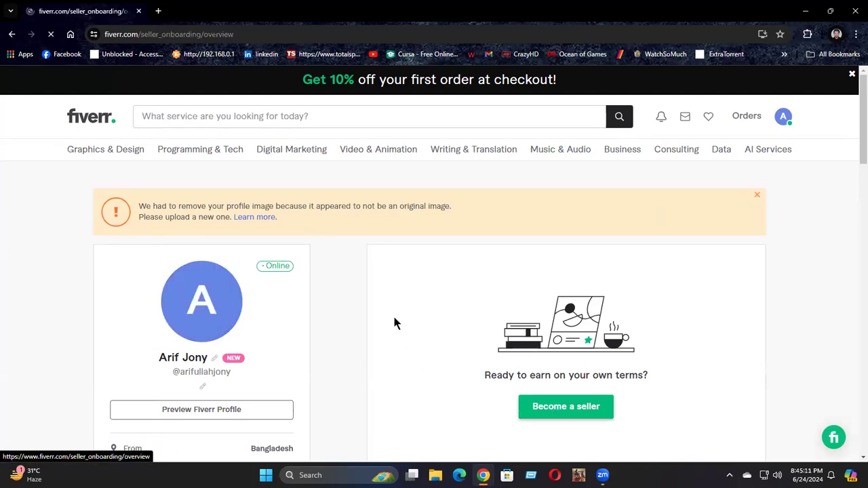
{"action": "left_click", "coordinate": [145, 392]}
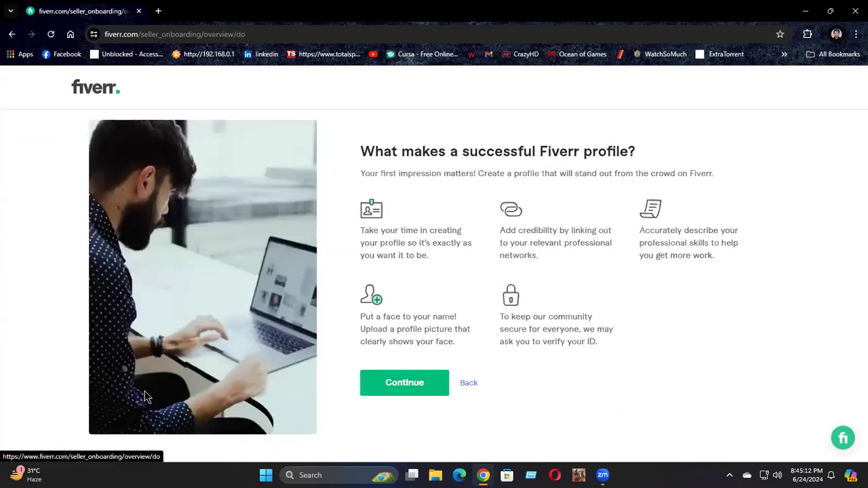
{"action": "left_click", "coordinate": [399, 387]}
{"action": "left_click", "coordinate": [397, 394]}
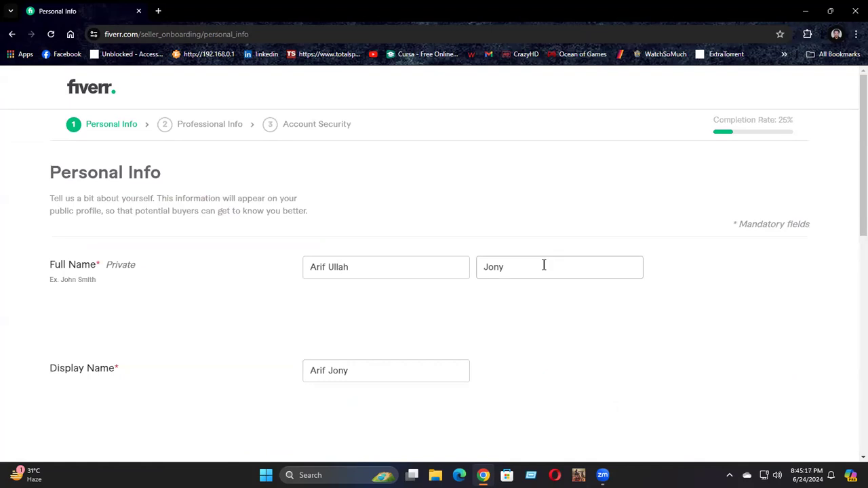
{"action": "scroll", "coordinate": [553, 285], "scroll_direction": "down", "scroll_amount": 2}
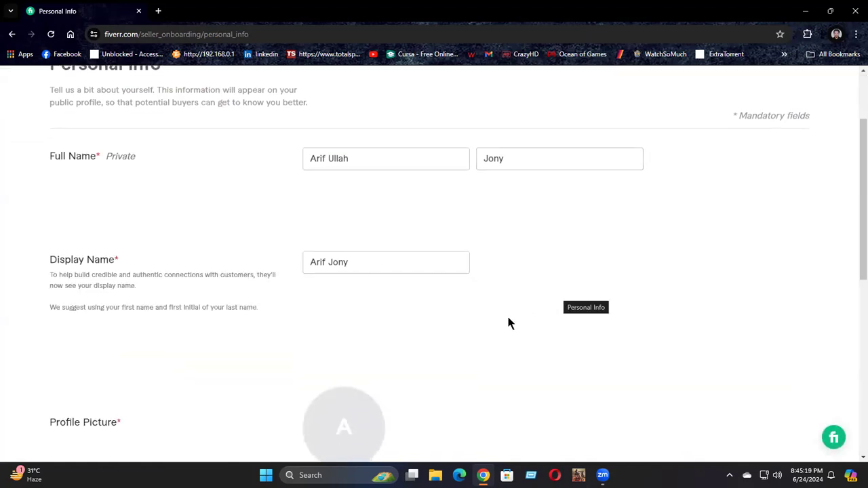
{"action": "scroll", "coordinate": [428, 339], "scroll_direction": "down", "scroll_amount": 4}
{"action": "scroll", "coordinate": [400, 298], "scroll_direction": "up", "scroll_amount": 2}
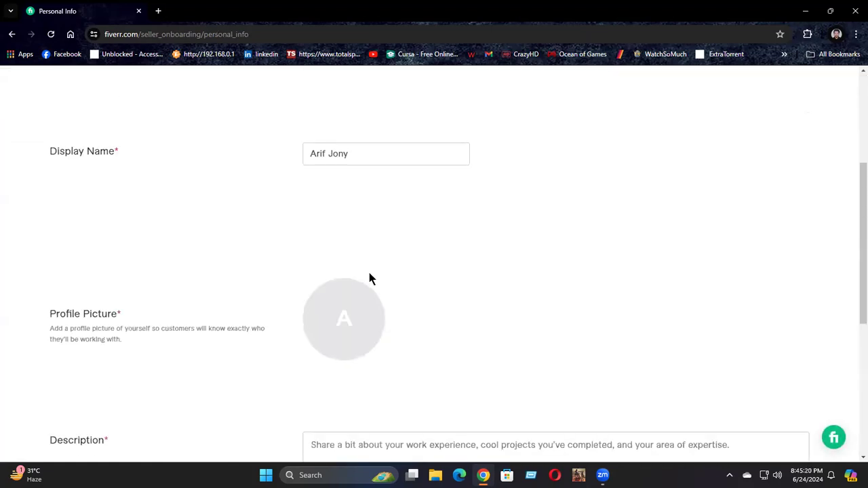
{"action": "left_click", "coordinate": [330, 323]}
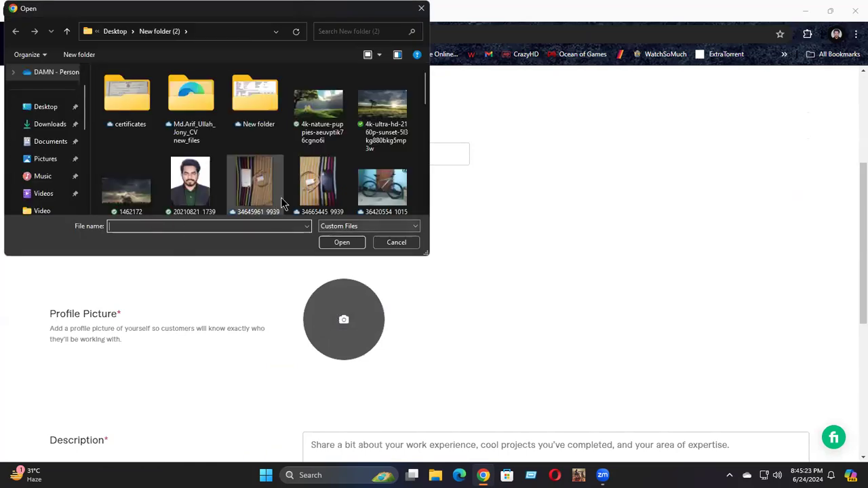
{"action": "scroll", "coordinate": [288, 166], "scroll_direction": "down", "scroll_amount": 4}
{"action": "scroll", "coordinate": [296, 161], "scroll_direction": "up", "scroll_amount": 5}
{"action": "scroll", "coordinate": [252, 156], "scroll_direction": "down", "scroll_amount": 3}
{"action": "scroll", "coordinate": [308, 157], "scroll_direction": "down", "scroll_amount": 5}
{"action": "scroll", "coordinate": [305, 158], "scroll_direction": "up", "scroll_amount": 2}
{"action": "scroll", "coordinate": [303, 158], "scroll_direction": "down", "scroll_amount": 2}
{"action": "scroll", "coordinate": [282, 163], "scroll_direction": "up", "scroll_amount": 6}
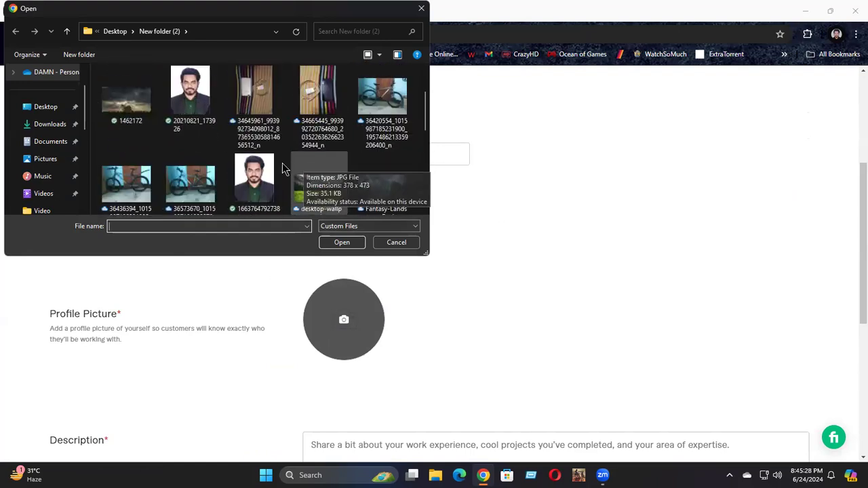
{"action": "left_click", "coordinate": [254, 177]}
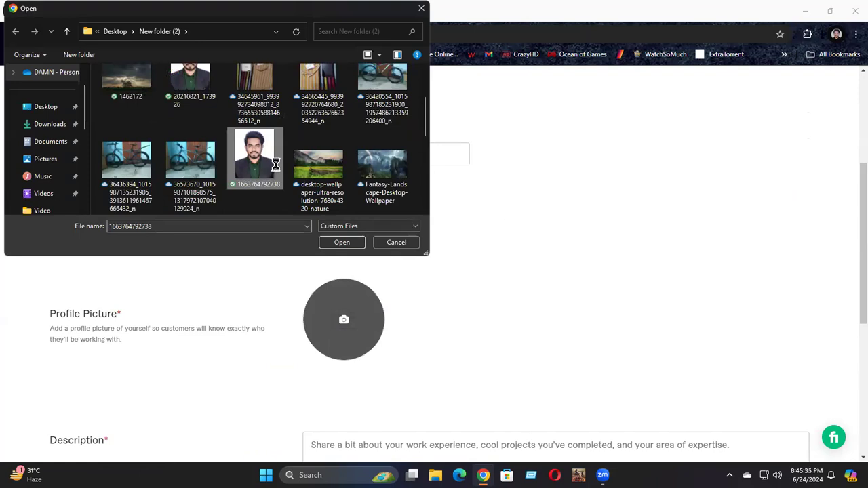
{"action": "right_click", "coordinate": [252, 163]}
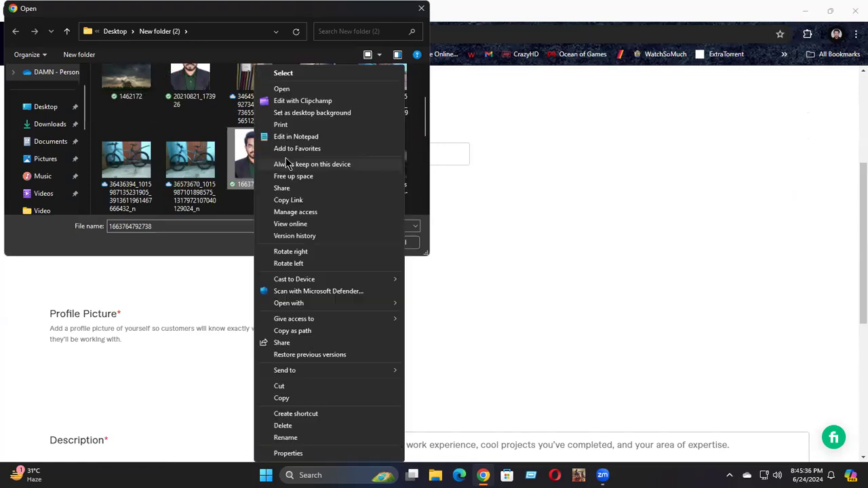
{"action": "left_click", "coordinate": [291, 75]}
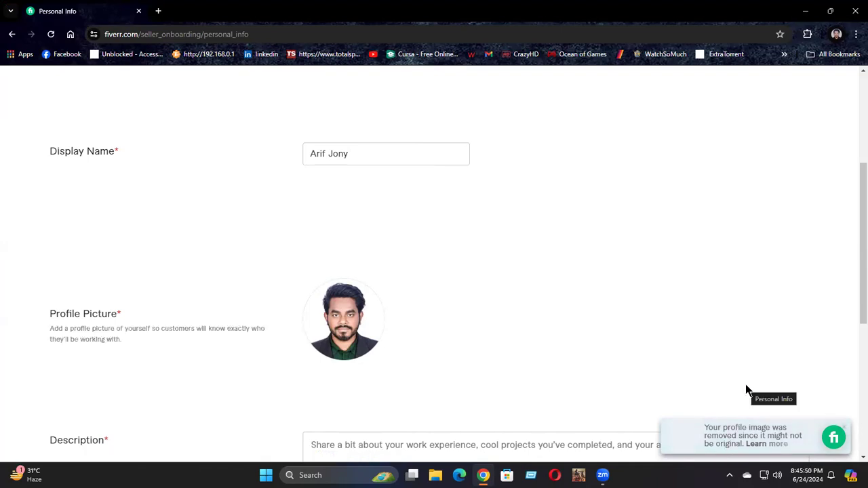
Step: Leave the Personal Info form and go back through the onboarding pages to the account's profile page
{"action": "scroll", "coordinate": [285, 246], "scroll_direction": "up", "scroll_amount": 2}
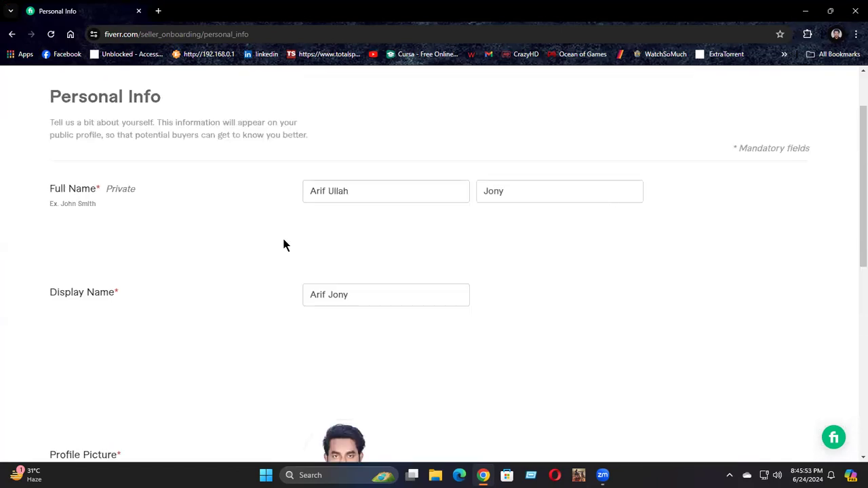
{"action": "scroll", "coordinate": [602, 217], "scroll_direction": "up", "scroll_amount": 1}
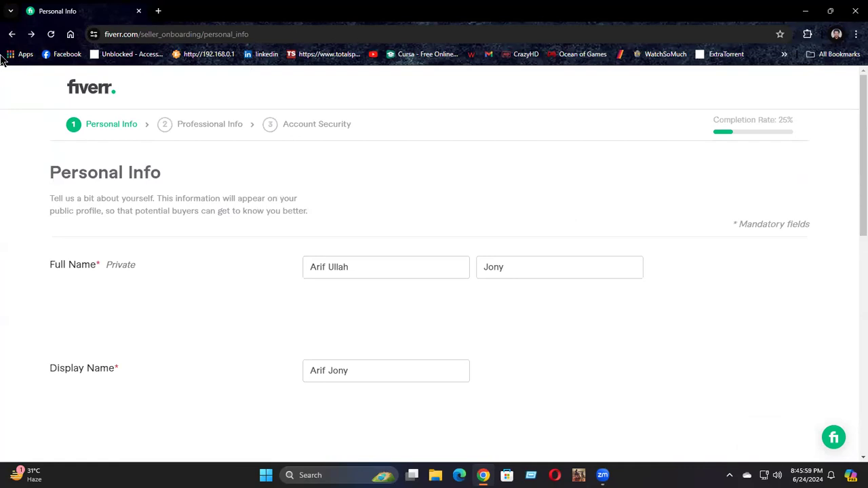
{"action": "left_click", "coordinate": [12, 33]}
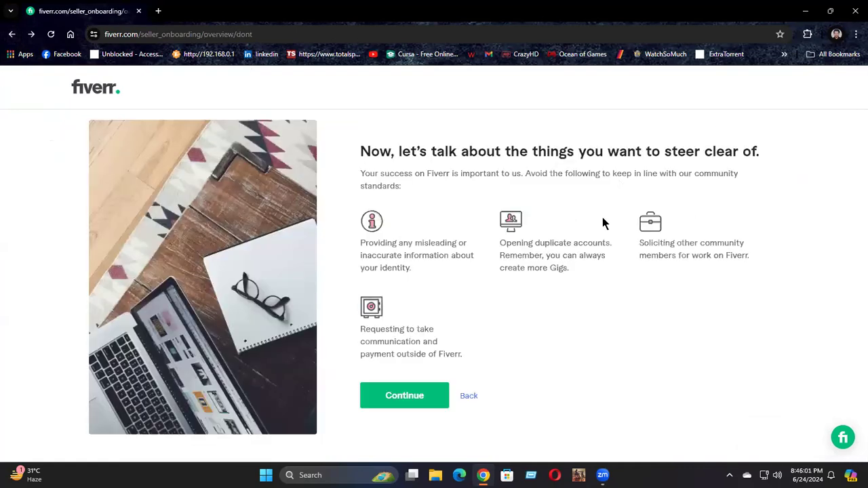
{"action": "left_click", "coordinate": [12, 34]}
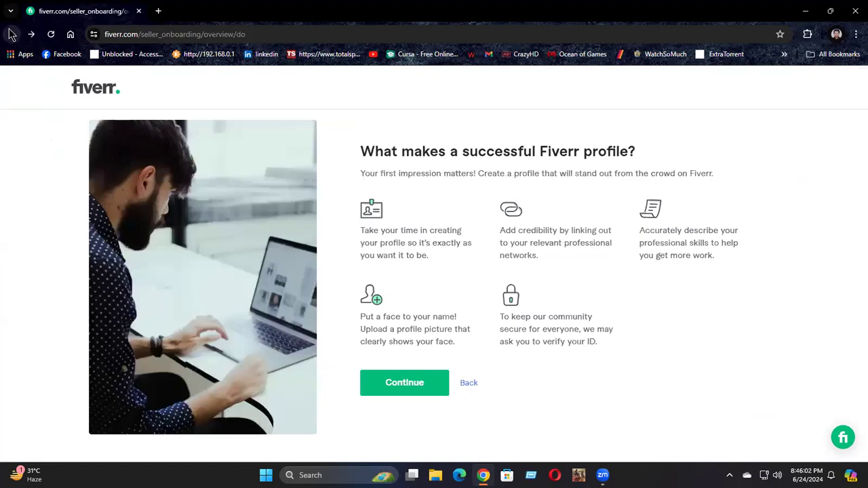
{"action": "left_click", "coordinate": [12, 34]}
{"action": "left_click", "coordinate": [11, 34]}
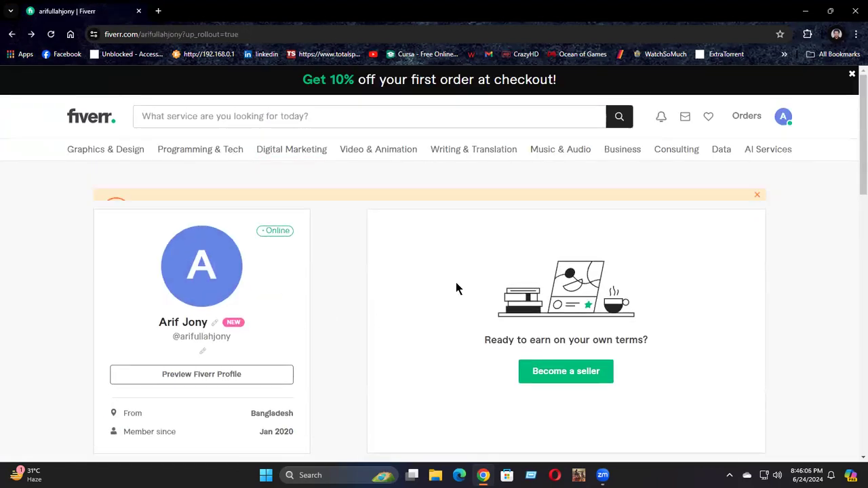
Step: Dismiss the notice about the removed profile image and look through the rest of the profile page
{"action": "left_click", "coordinate": [756, 198]}
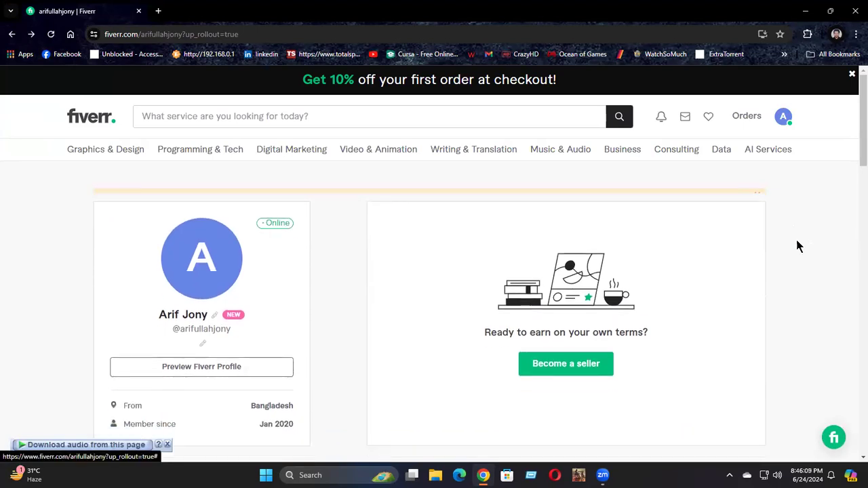
{"action": "scroll", "coordinate": [797, 244], "scroll_direction": "down", "scroll_amount": 8}
{"action": "scroll", "coordinate": [798, 246], "scroll_direction": "down", "scroll_amount": 10}
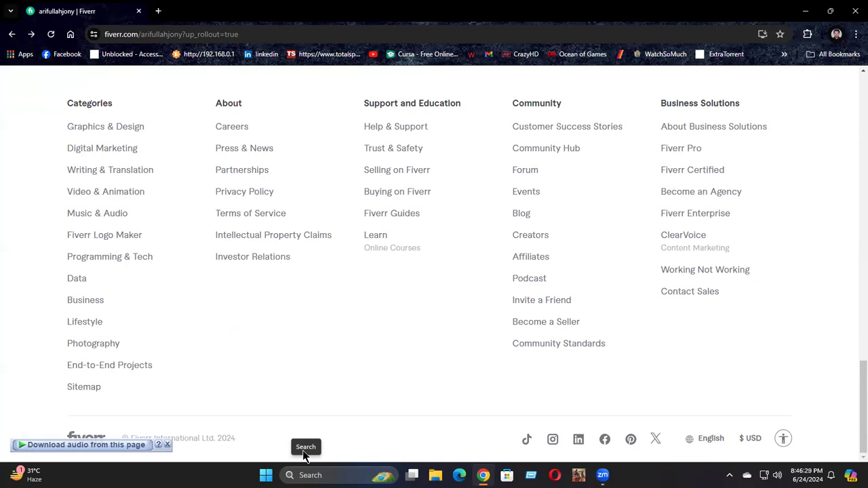
Step: Search Google in a new tab for "fiverr profile image size" and read the recommended profile image dimensions
{"action": "left_click", "coordinate": [160, 11]}
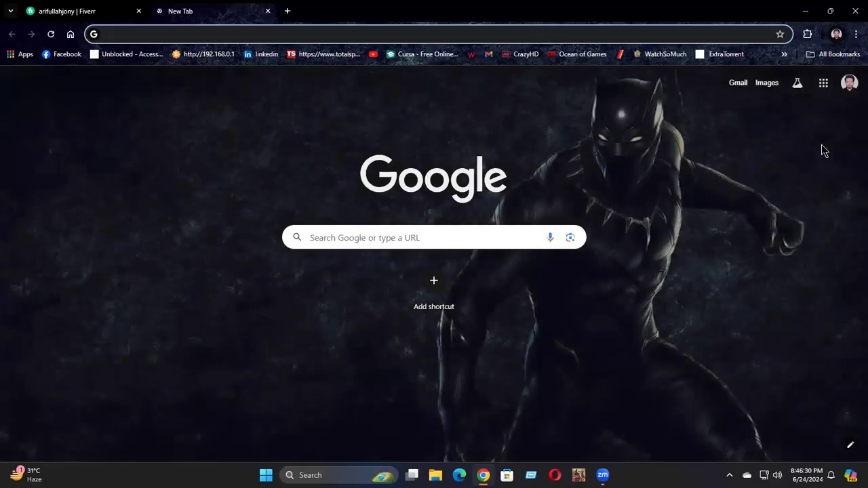
{"action": "type", "text": "fiverr"}
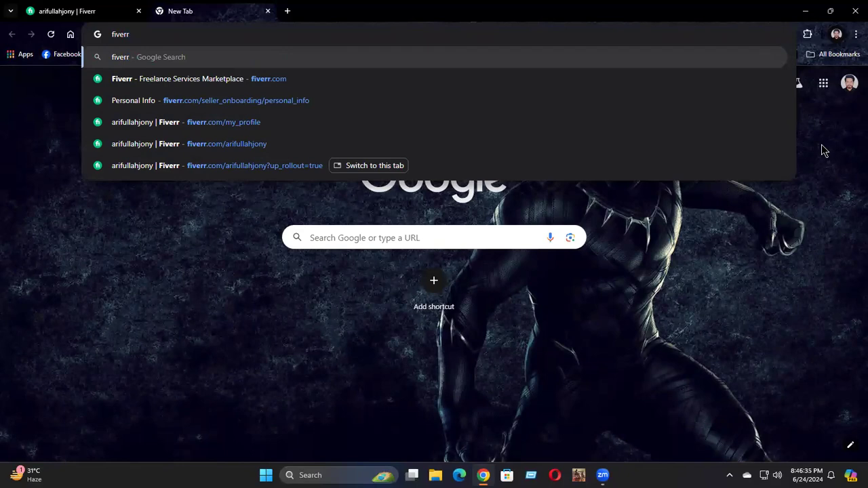
{"action": "type", "text": " profile"}
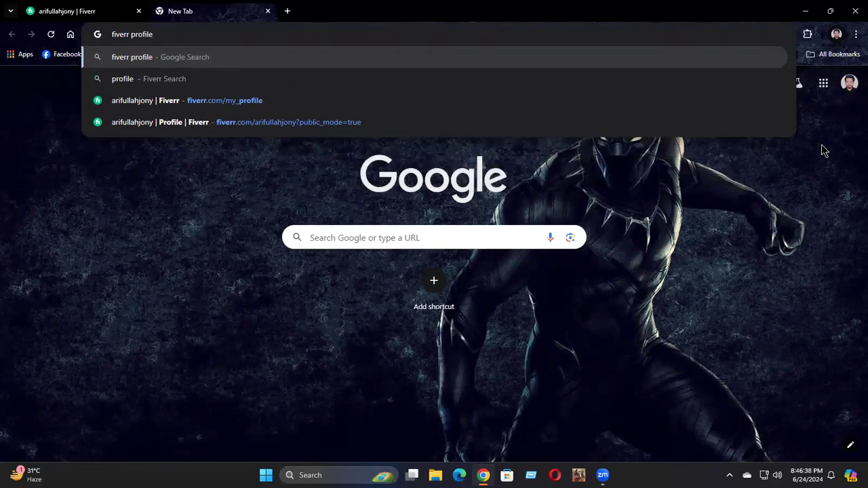
{"action": "type", "text": " imag"}
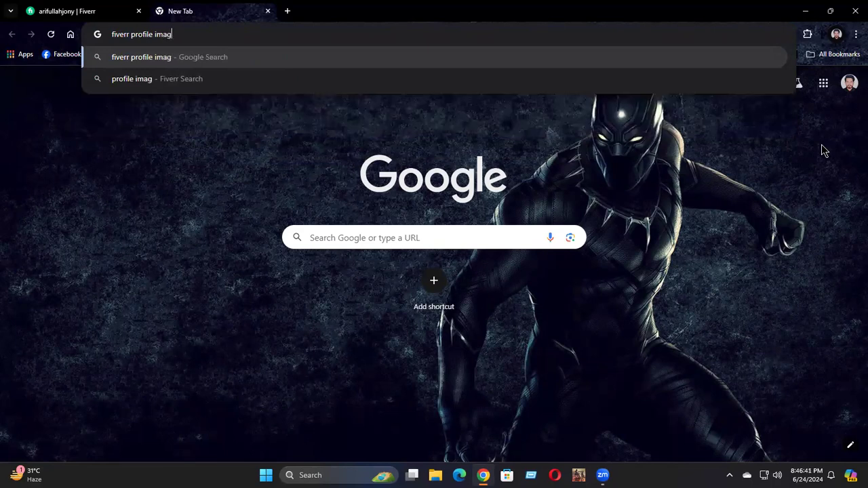
{"action": "type", "text": "e size"}
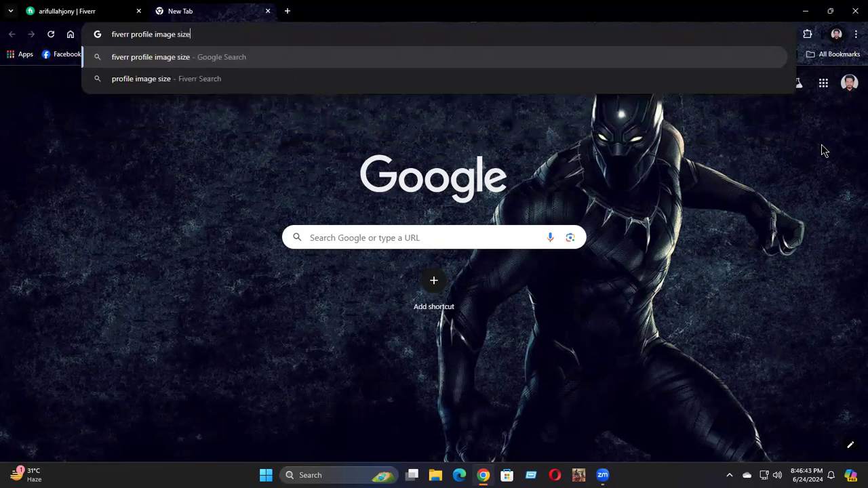
{"action": "key", "text": "Return"}
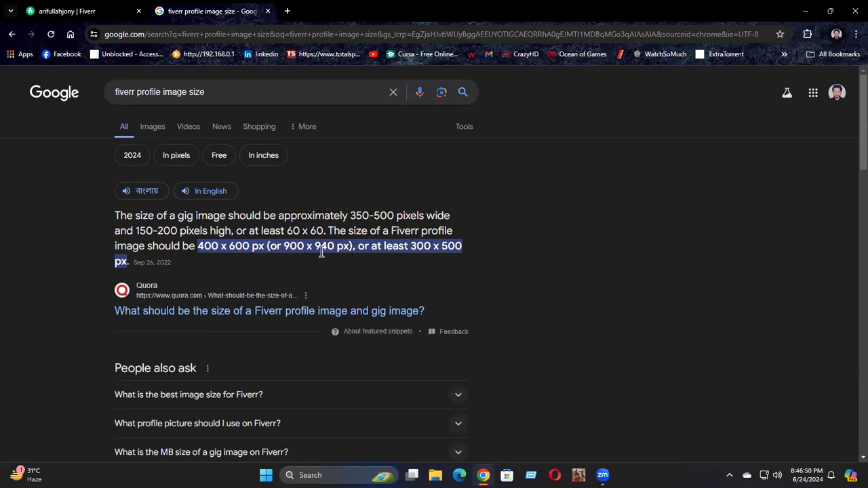
{"action": "left_click_drag", "start_coordinate": [283, 248], "coordinate": [336, 249]}
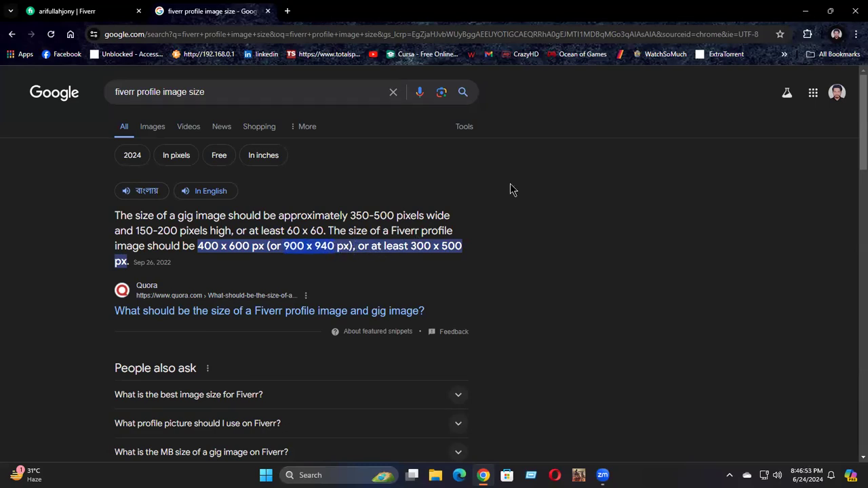
Step: Open New folder (2) from the desktop and check the general properties of the portrait photo 20210821_173926
{"action": "left_click", "coordinate": [805, 13]}
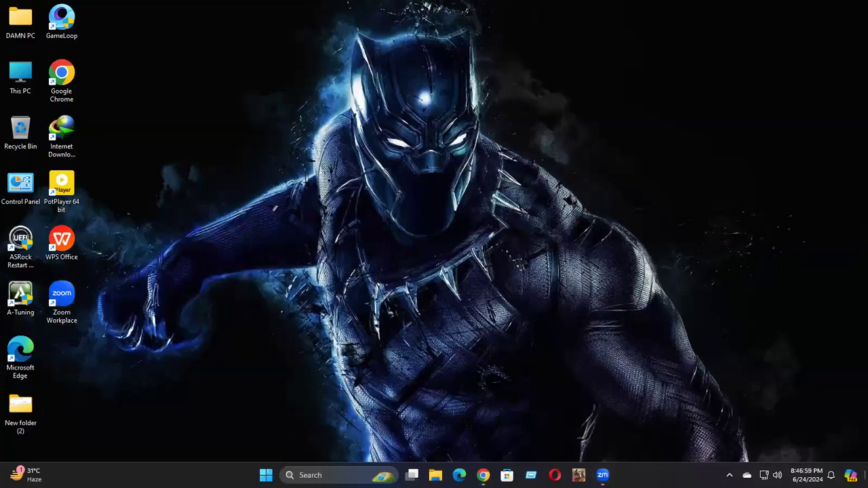
{"action": "double_click", "coordinate": [21, 407]}
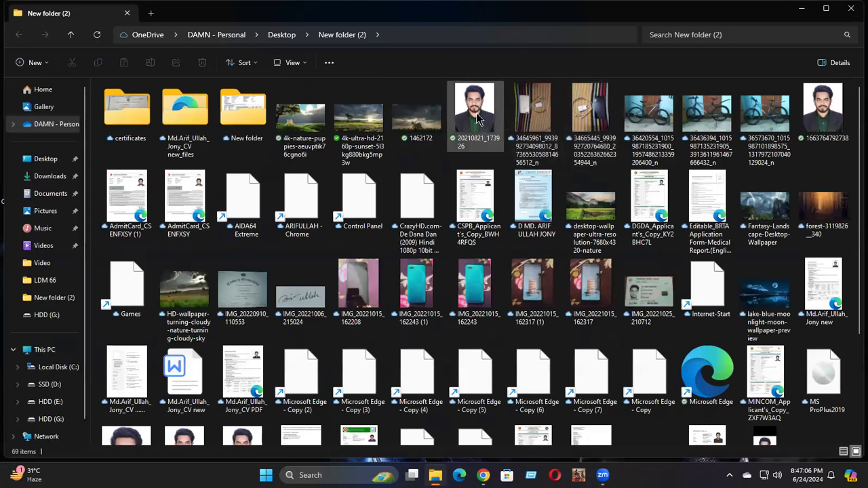
{"action": "left_click", "coordinate": [480, 120]}
{"action": "right_click", "coordinate": [491, 135]}
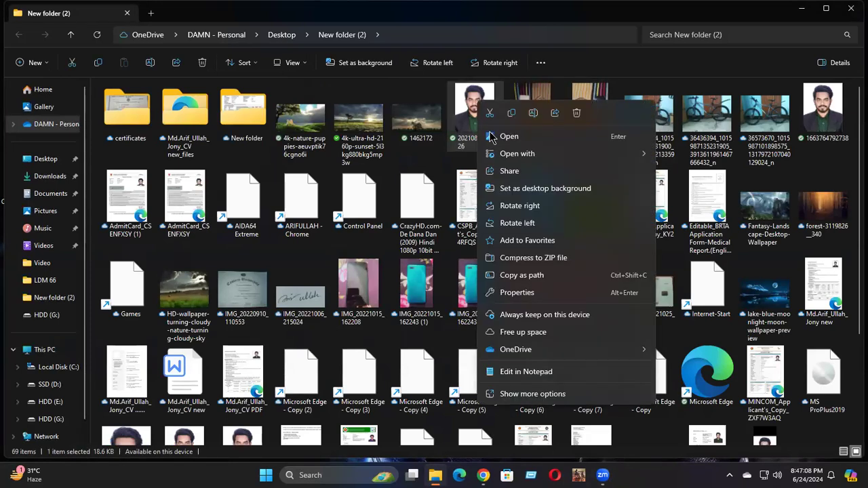
{"action": "left_click", "coordinate": [517, 293]}
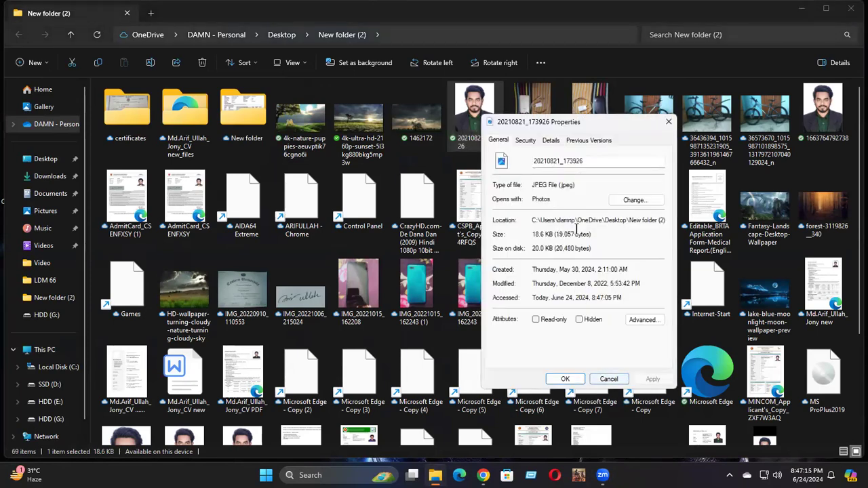
{"action": "left_click", "coordinate": [615, 382]}
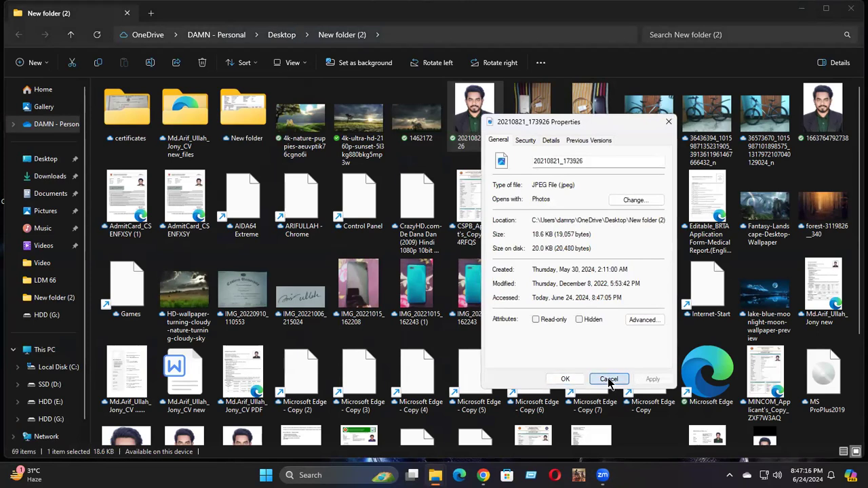
Step: Check the pixel dimensions of the portrait photo 20210821_173926 in its detailed properties and put the folder window away
{"action": "right_click", "coordinate": [476, 116]}
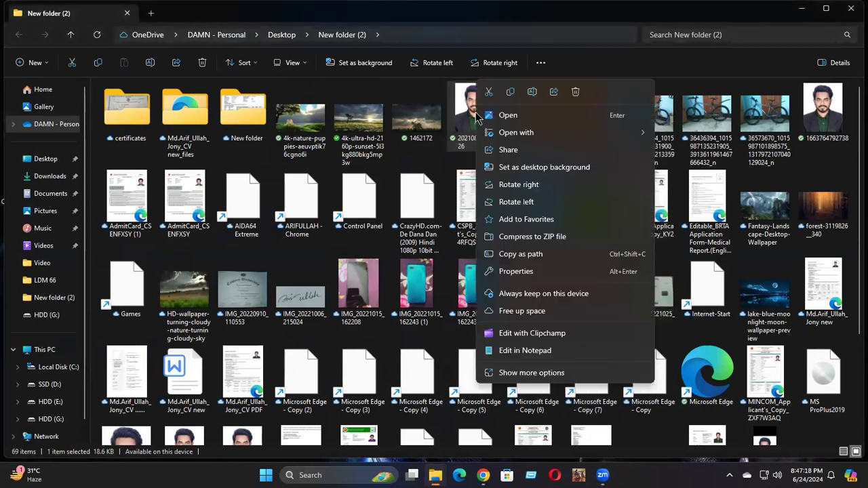
{"action": "left_click", "coordinate": [533, 390]}
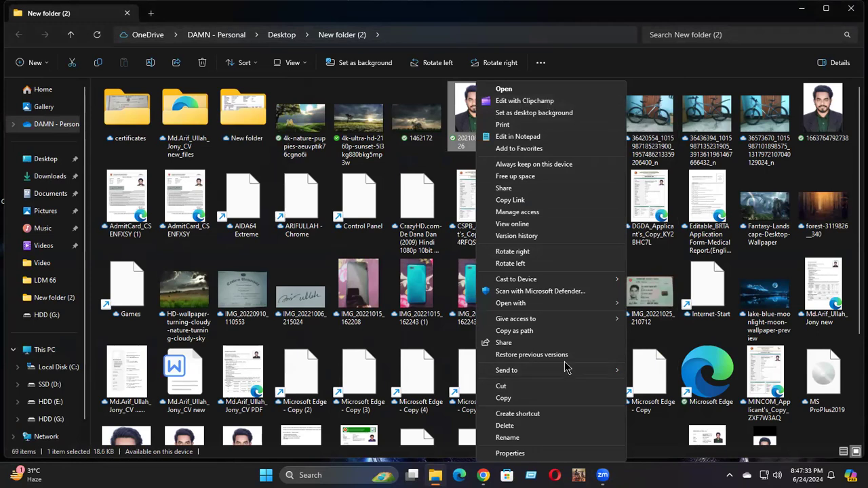
{"action": "left_click", "coordinate": [514, 455]}
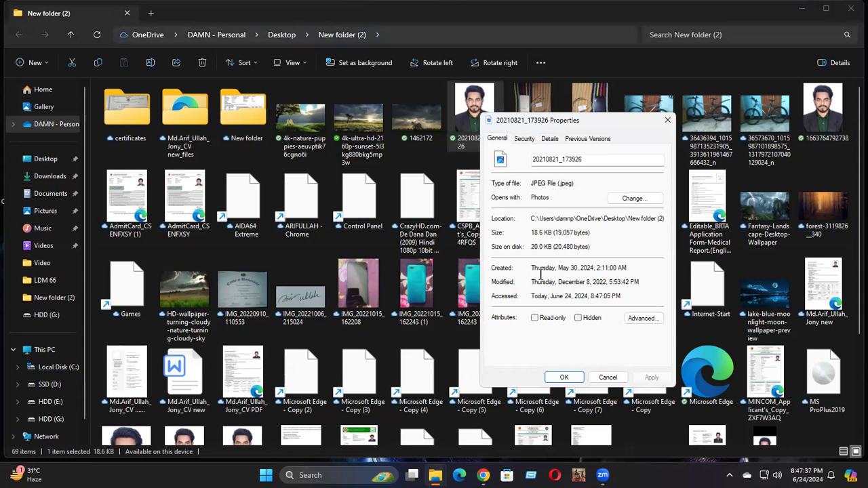
{"action": "left_click", "coordinate": [523, 139]}
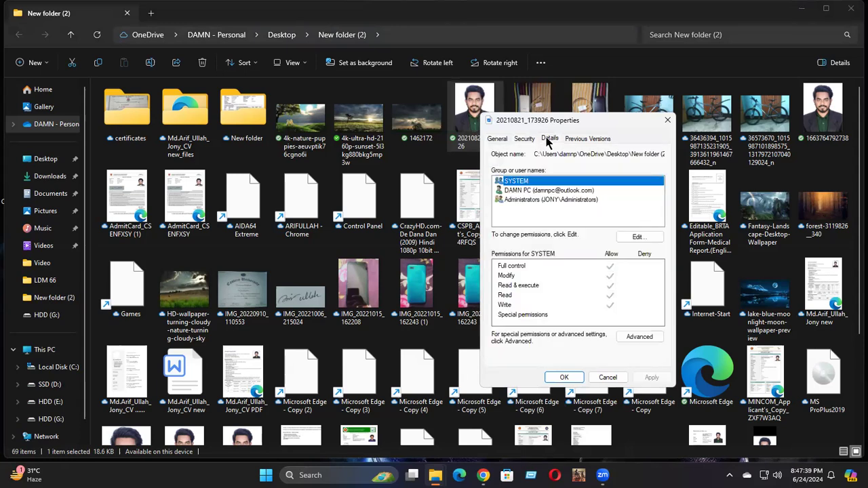
{"action": "left_click", "coordinate": [548, 140]}
{"action": "scroll", "coordinate": [563, 251], "scroll_direction": "down", "scroll_amount": 2}
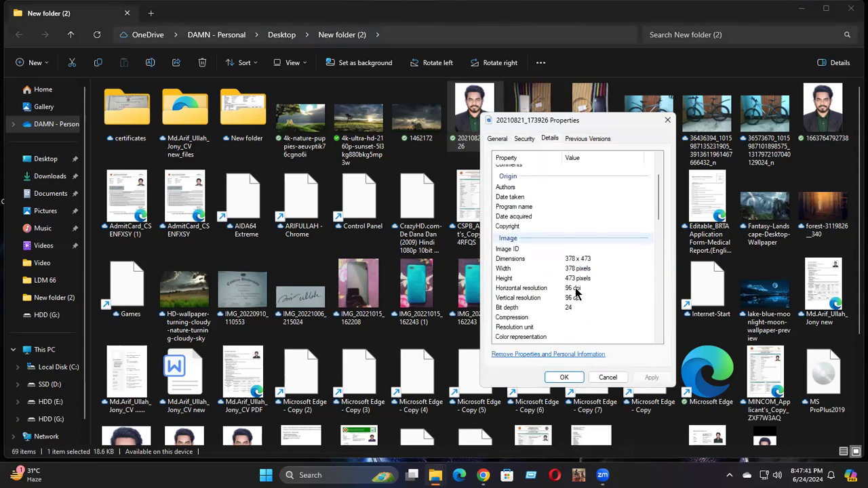
{"action": "left_click", "coordinate": [574, 260]}
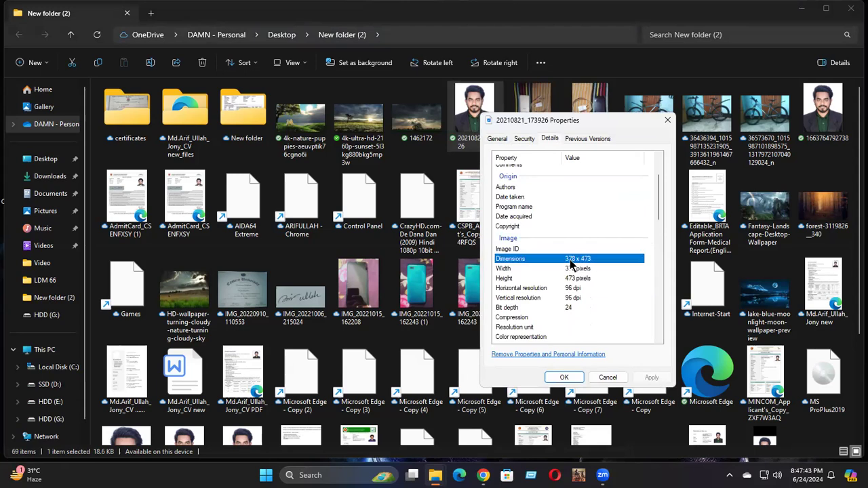
{"action": "left_click", "coordinate": [608, 378]}
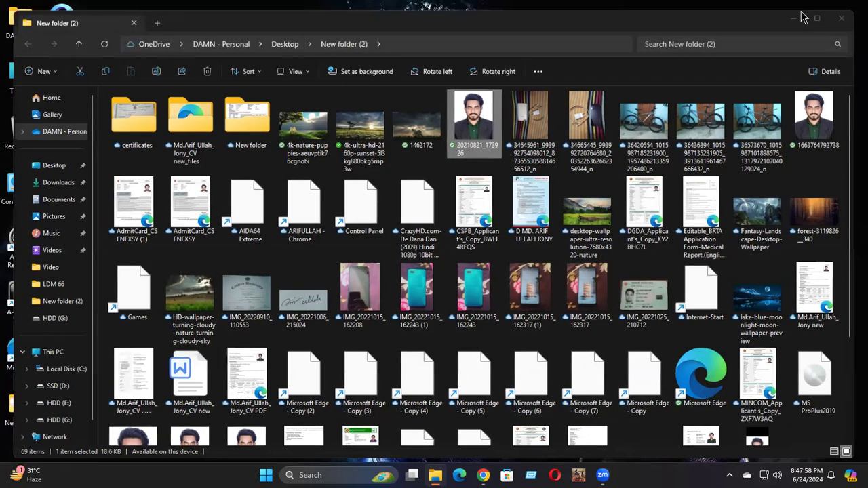
{"action": "left_click", "coordinate": [802, 8]}
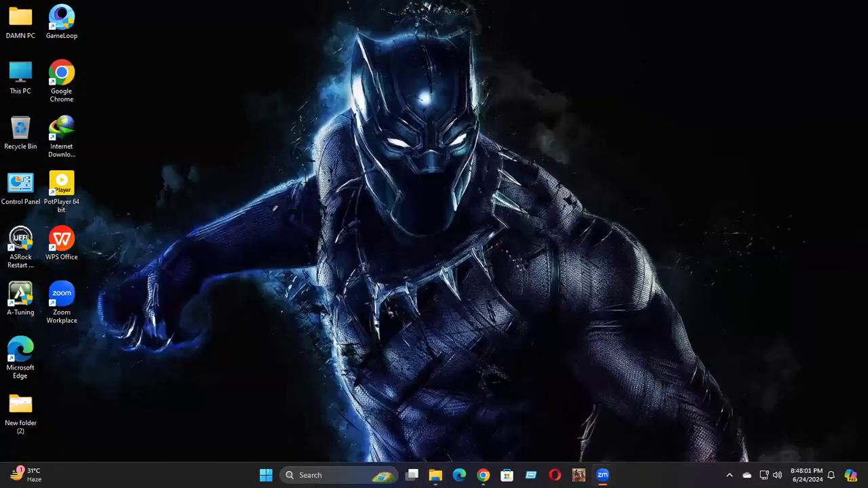
Step: Switch to Chrome, return to the Fiverr profile page and open the site's Help & Support center
{"action": "left_click", "coordinate": [483, 475]}
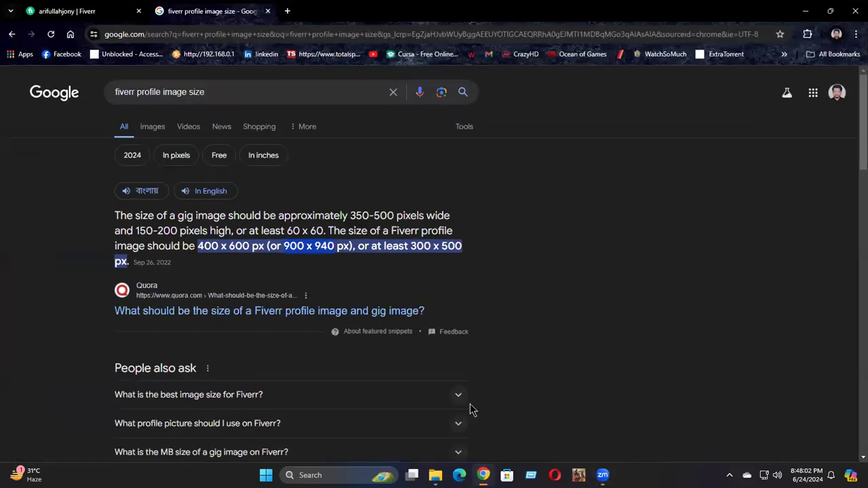
{"action": "left_click", "coordinate": [53, 10]}
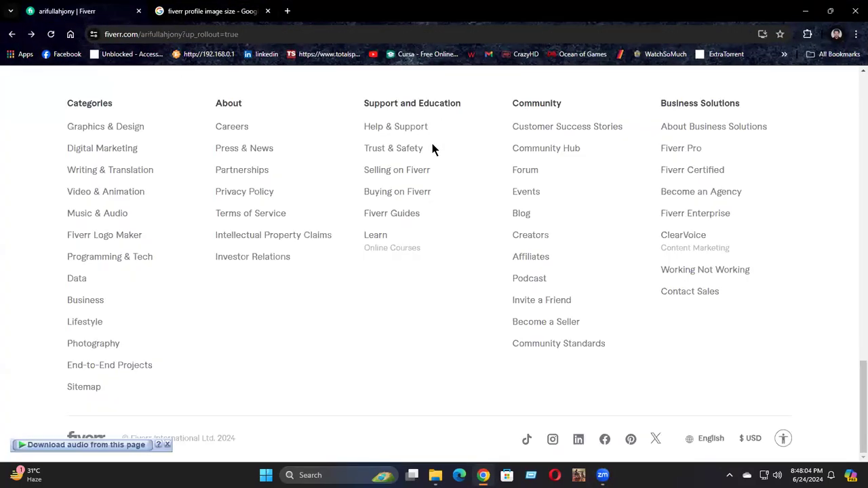
{"action": "left_click", "coordinate": [381, 128]}
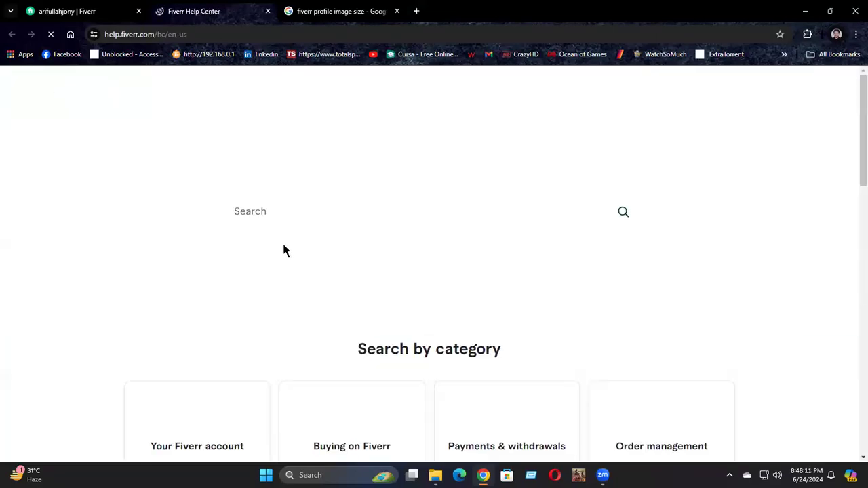
Step: Open the Selling on Fiverr help category and look through its articles down to the contact section
{"action": "scroll", "coordinate": [282, 247], "scroll_direction": "down", "scroll_amount": 3}
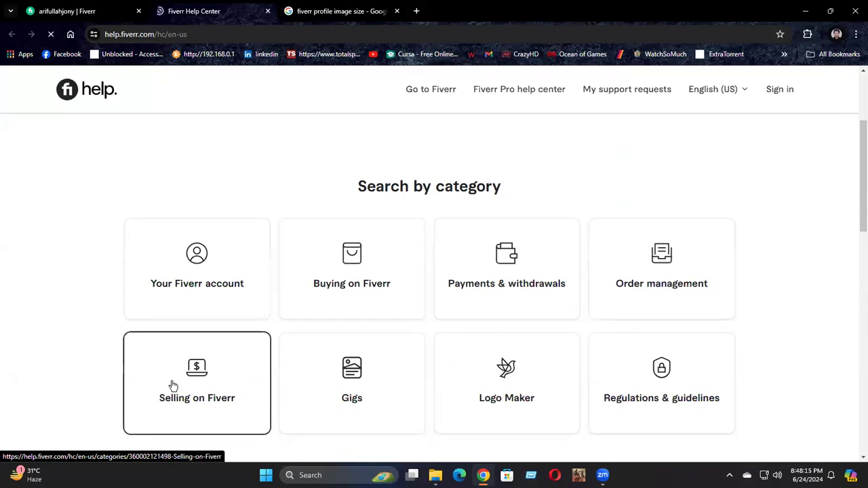
{"action": "scroll", "coordinate": [353, 346], "scroll_direction": "down", "scroll_amount": 4}
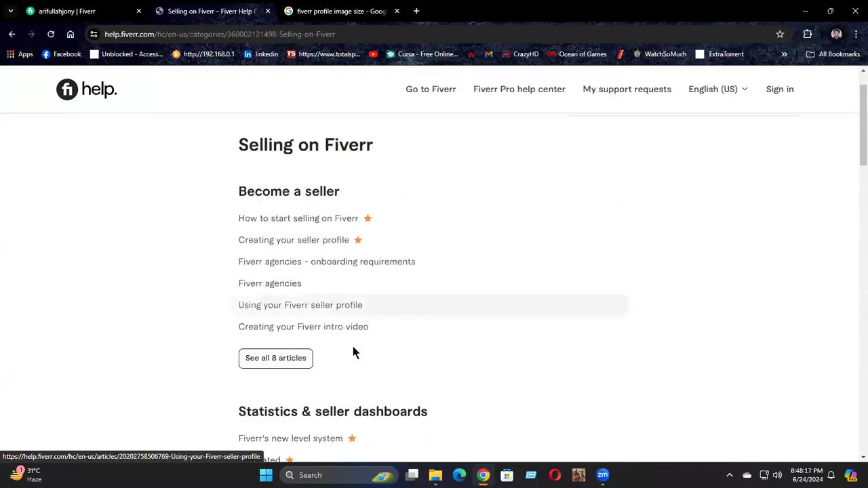
{"action": "scroll", "coordinate": [380, 337], "scroll_direction": "down", "scroll_amount": 5}
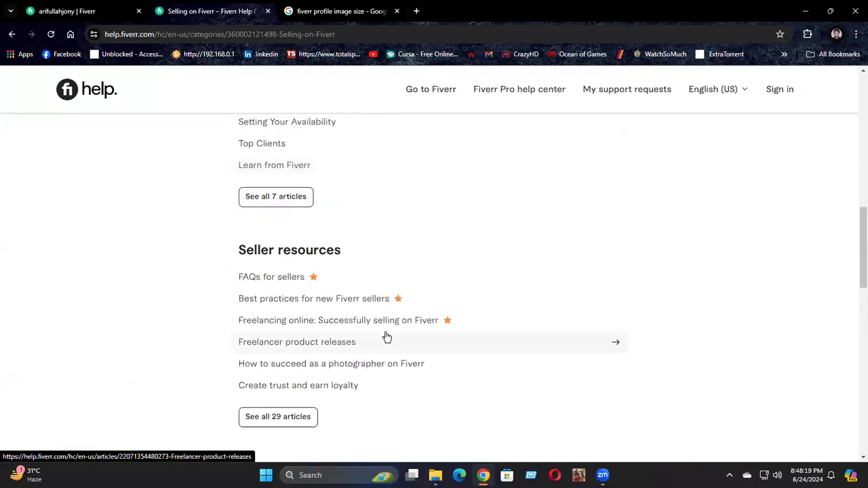
{"action": "scroll", "coordinate": [385, 337], "scroll_direction": "down", "scroll_amount": 5}
{"action": "scroll", "coordinate": [385, 337], "scroll_direction": "down", "scroll_amount": 5}
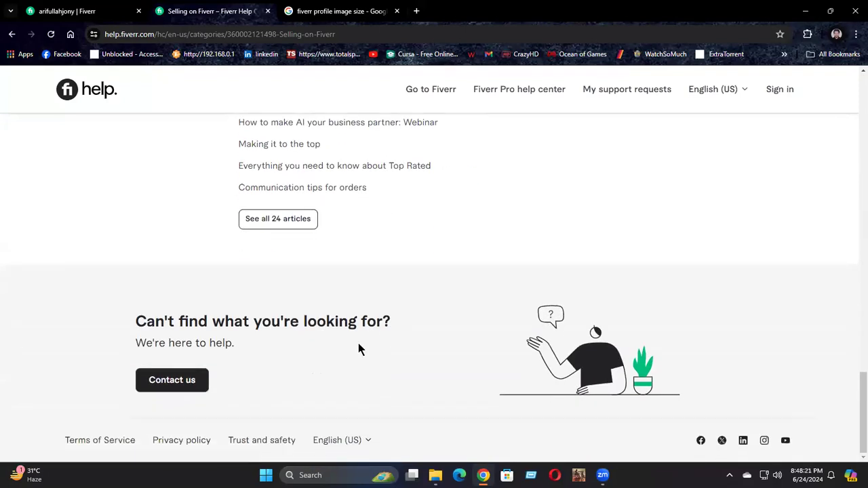
Step: Contact Fiverr support about Selling on Fiverr, choose the Become a seller topic, and open its support request form
{"action": "left_click", "coordinate": [181, 384]}
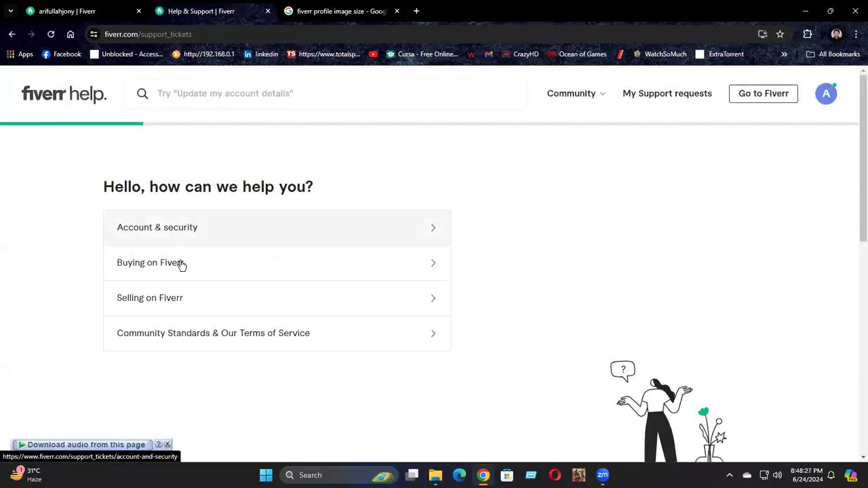
{"action": "left_click", "coordinate": [144, 299]}
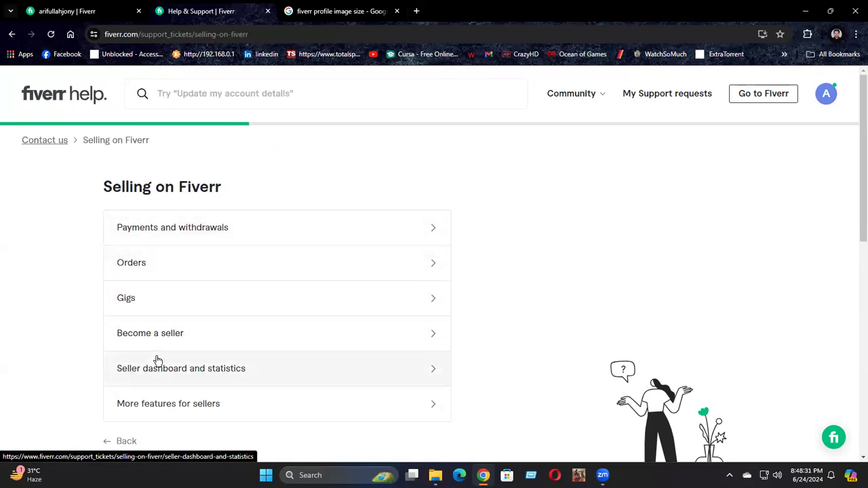
{"action": "left_click", "coordinate": [233, 337]}
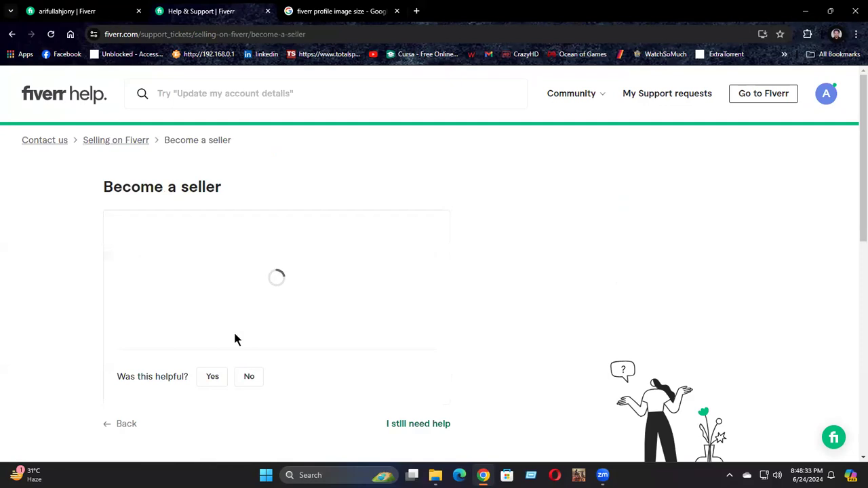
{"action": "scroll", "coordinate": [595, 258], "scroll_direction": "down", "scroll_amount": 5}
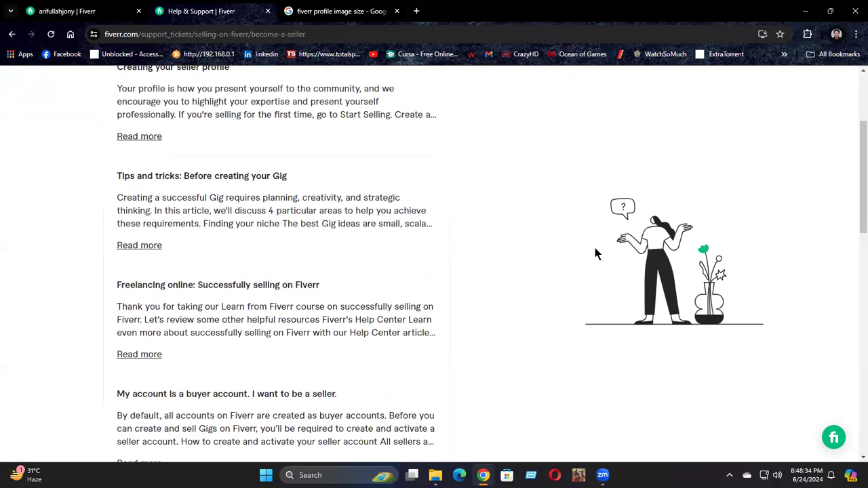
{"action": "scroll", "coordinate": [595, 254], "scroll_direction": "down", "scroll_amount": 4}
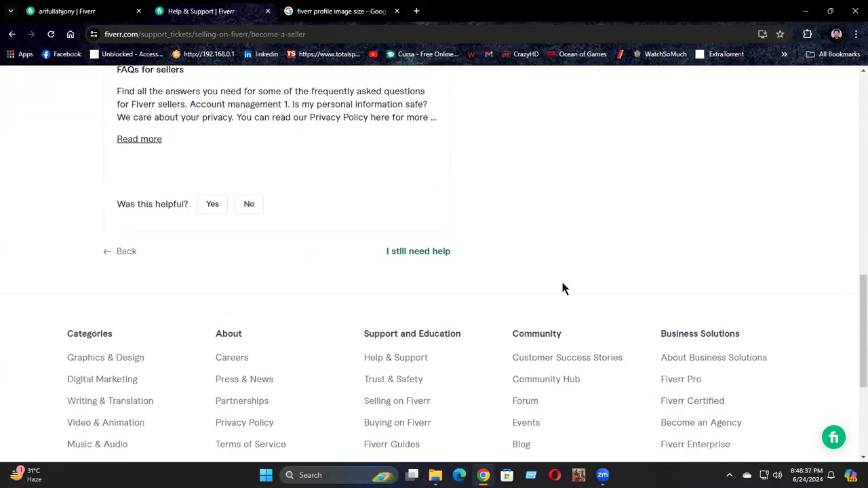
{"action": "left_click", "coordinate": [418, 252]}
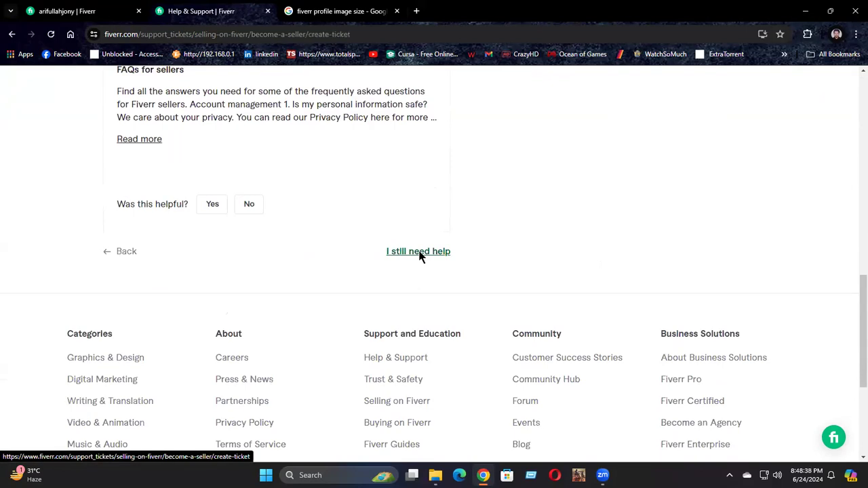
Step: Review the support request form, including its Subject, Description and attachment fields, without entering anything
{"action": "scroll", "coordinate": [507, 236], "scroll_direction": "down", "scroll_amount": 2}
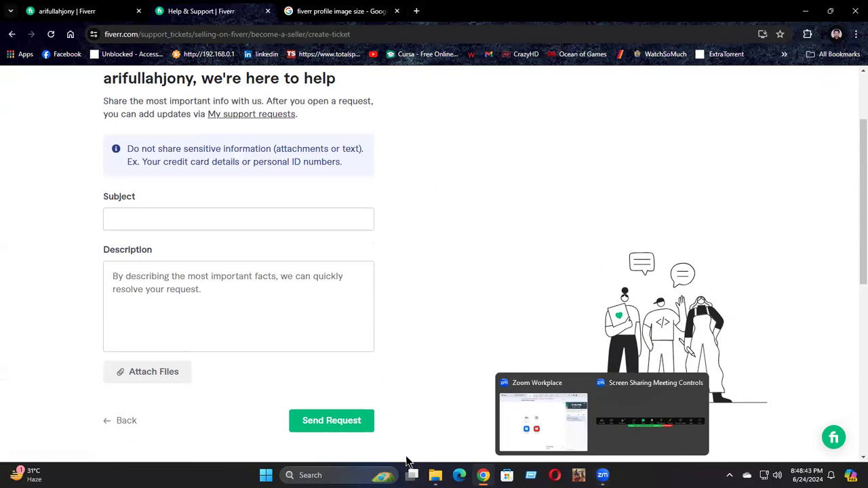
{"action": "scroll", "coordinate": [466, 210], "scroll_direction": "down", "scroll_amount": 2}
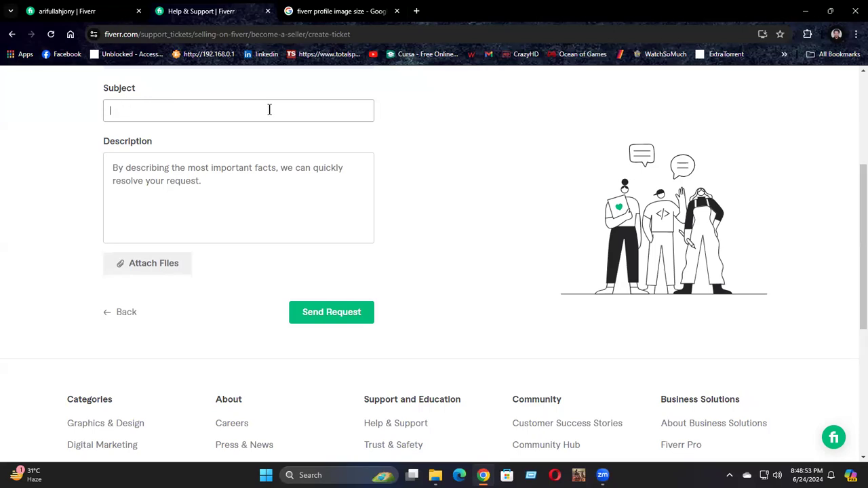
{"action": "left_click", "coordinate": [136, 179]}
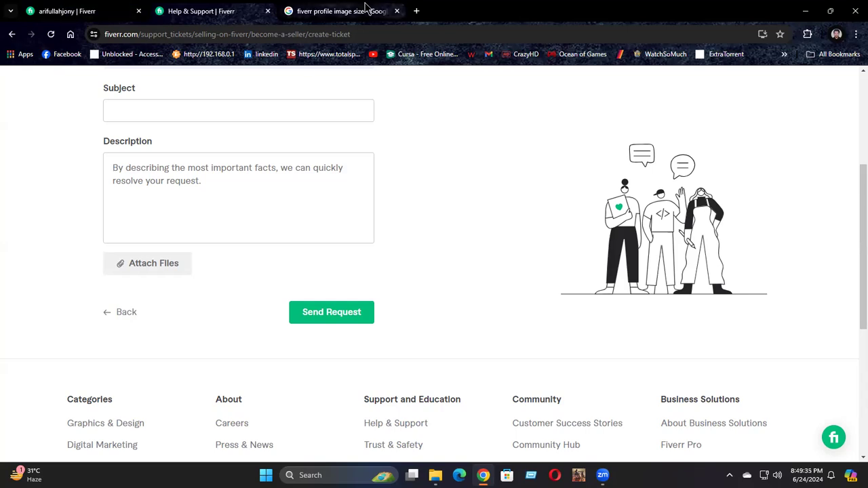
{"action": "mouse_move", "coordinate": [365, 7]}
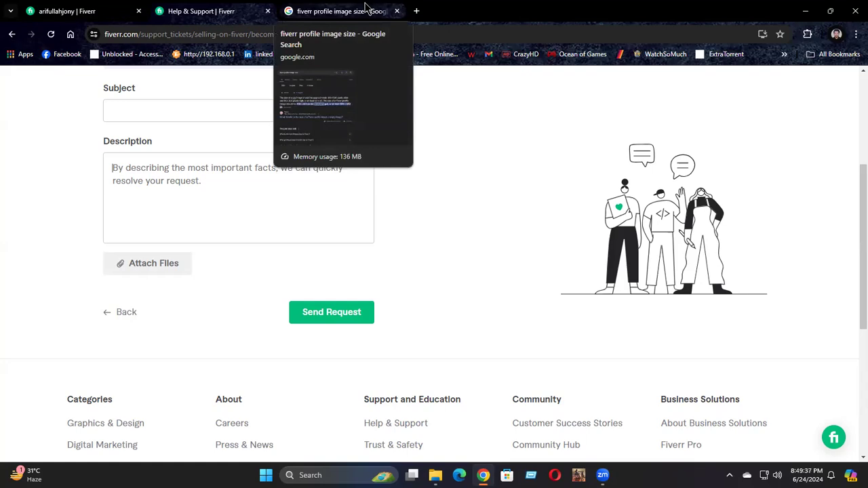